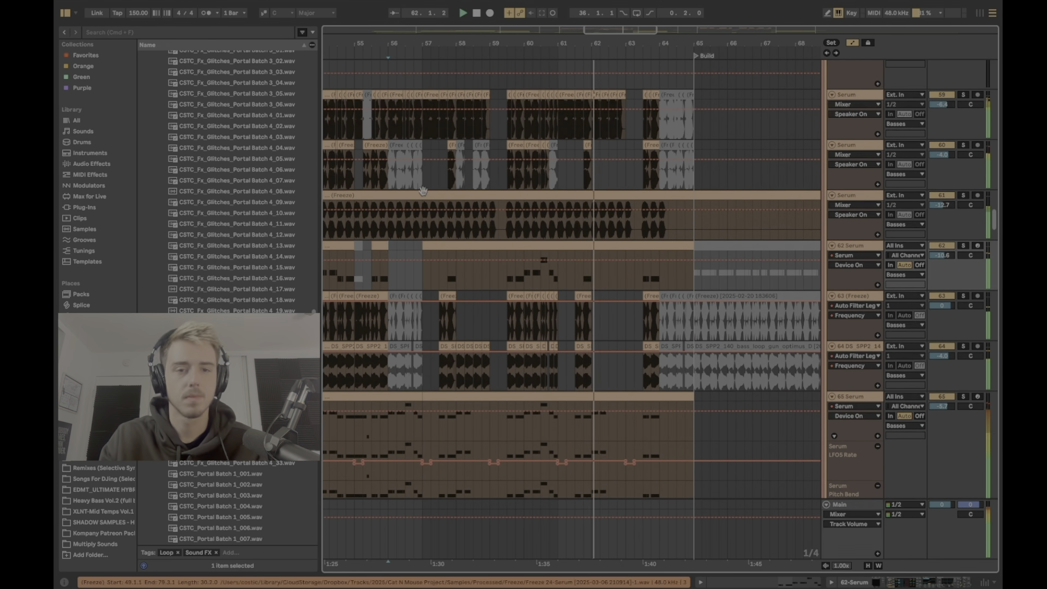
{"action": "left_click", "coordinate": [431, 176]}
{"action": "scroll", "coordinate": [441, 185], "scroll_direction": "up", "scroll_amount": 1}
{"action": "scroll", "coordinate": [440, 184], "scroll_direction": "up", "scroll_amount": 5}
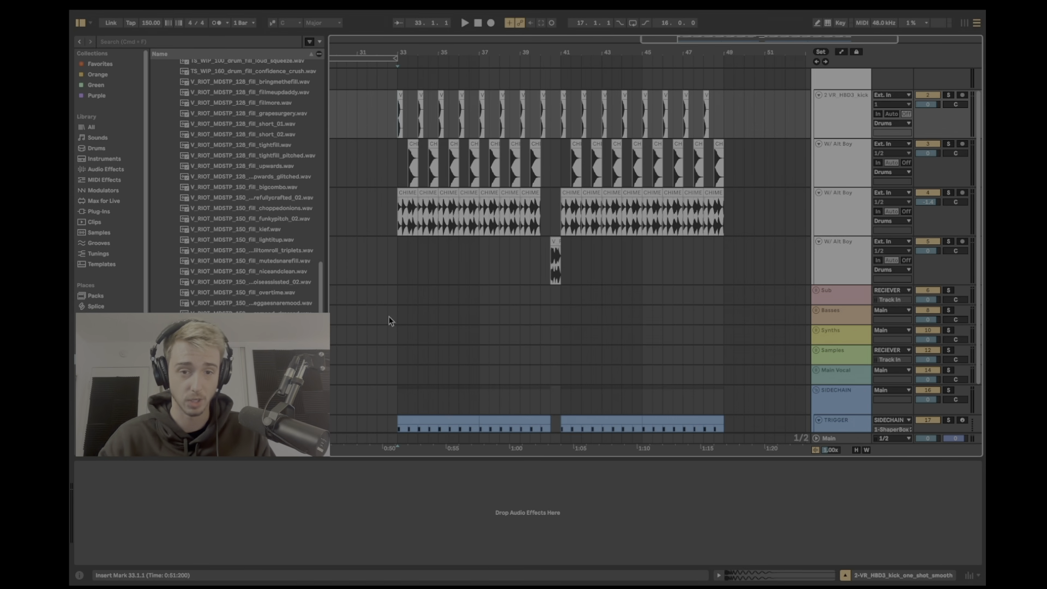
Step: Look over the drum tracks, the instrument groups and the sidechain trigger clips from bar 33 to bar 49
{"action": "left_click", "coordinate": [397, 318]}
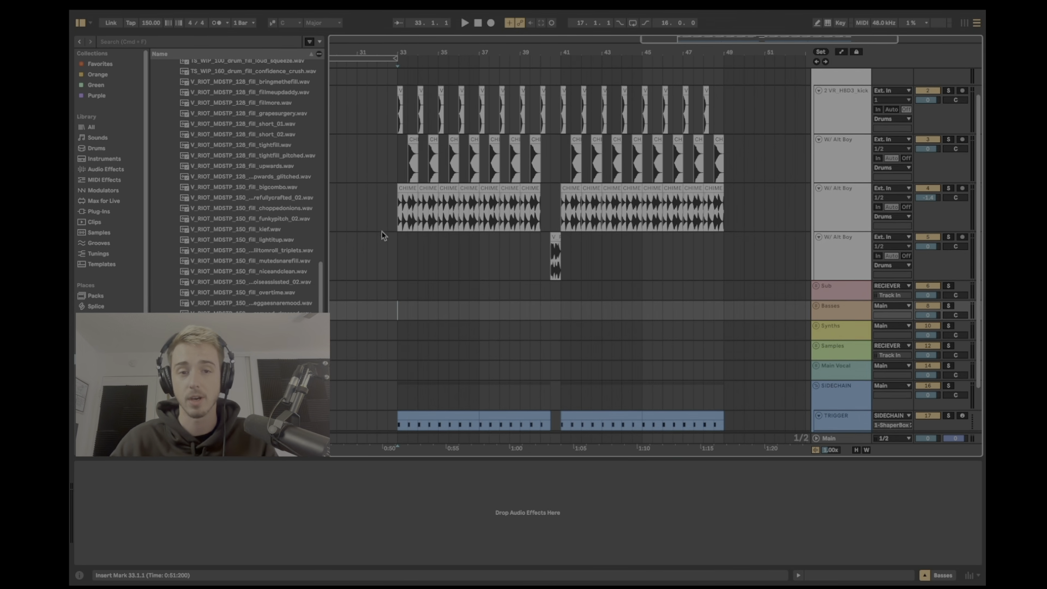
{"action": "scroll", "coordinate": [388, 236], "scroll_direction": "down", "scroll_amount": 3}
{"action": "scroll", "coordinate": [390, 237], "scroll_direction": "up", "scroll_amount": 3}
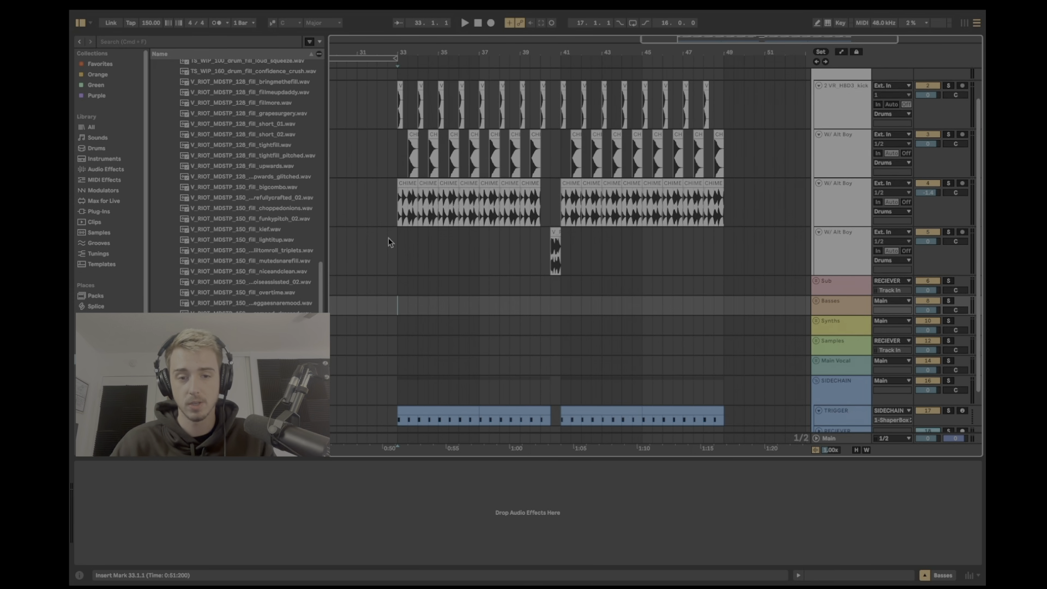
{"action": "scroll", "coordinate": [390, 240], "scroll_direction": "down", "scroll_amount": 2}
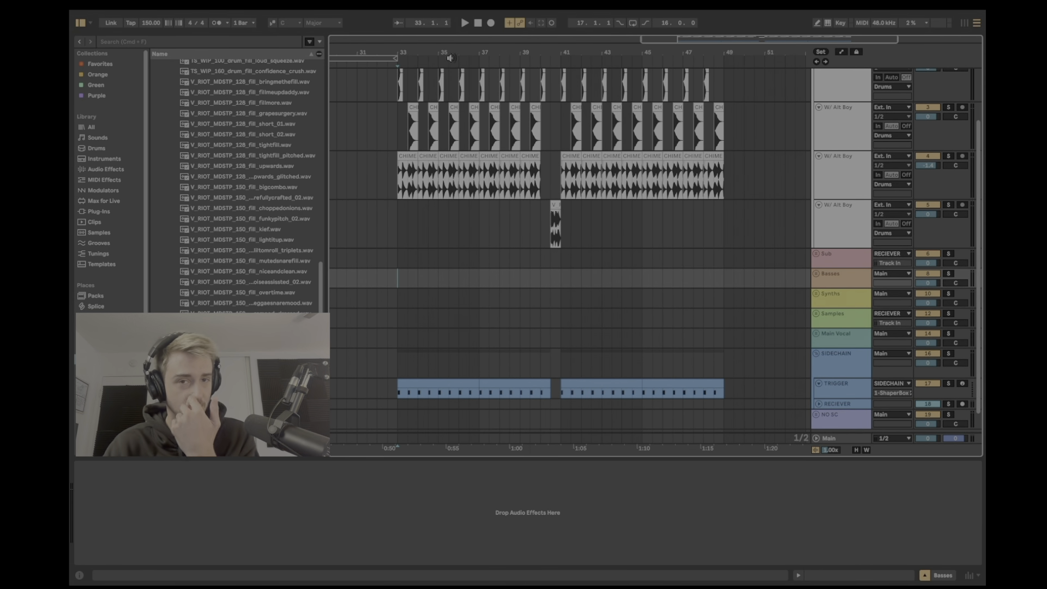
{"action": "scroll", "coordinate": [373, 292], "scroll_direction": "up", "scroll_amount": 2}
{"action": "scroll", "coordinate": [373, 292], "scroll_direction": "right", "scroll_amount": 2}
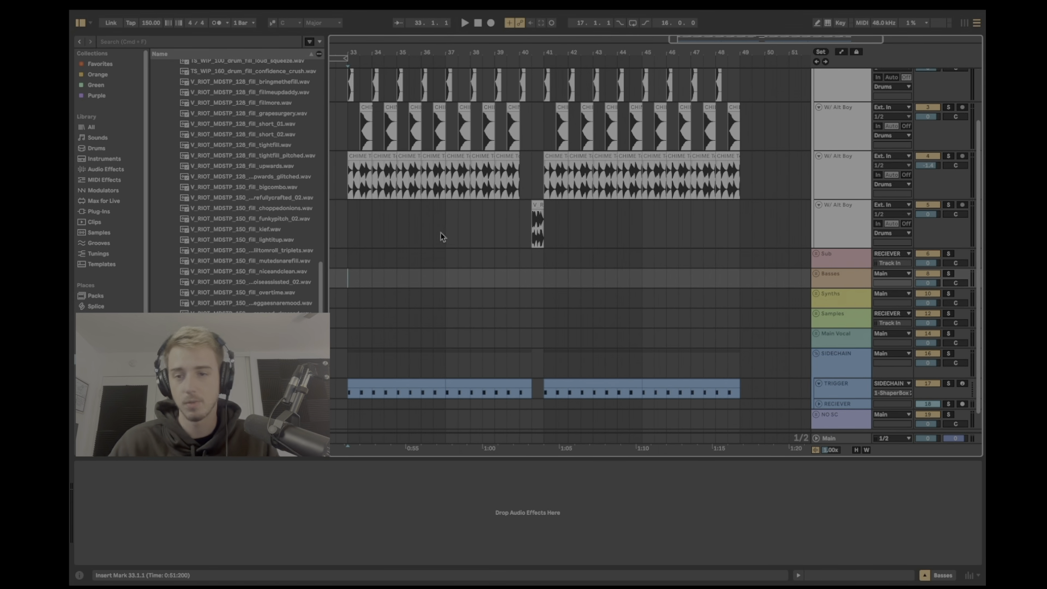
{"action": "scroll", "coordinate": [414, 240], "scroll_direction": "down", "scroll_amount": 1}
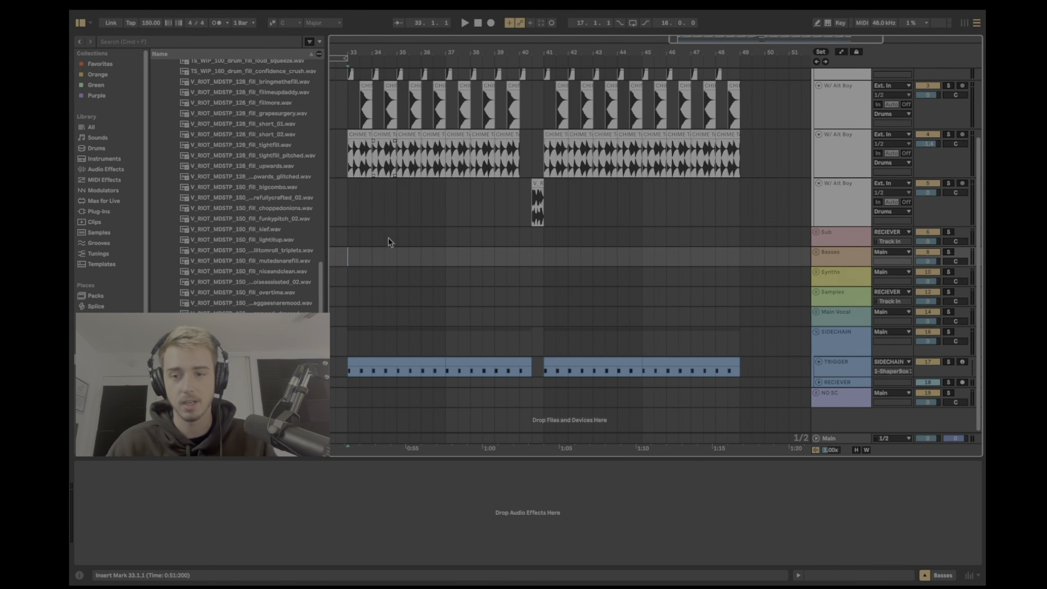
{"action": "scroll", "coordinate": [346, 243], "scroll_direction": "up", "scroll_amount": 4}
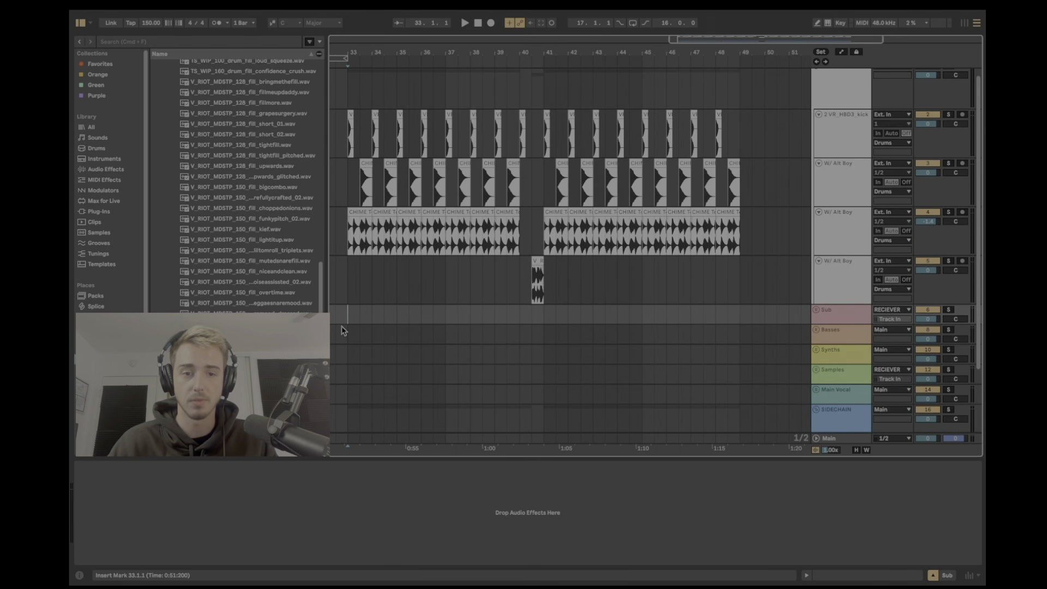
Step: Play back the drum arrangement briefly from bar 33
{"action": "key", "text": "Up"}
{"action": "key", "text": "Up"}
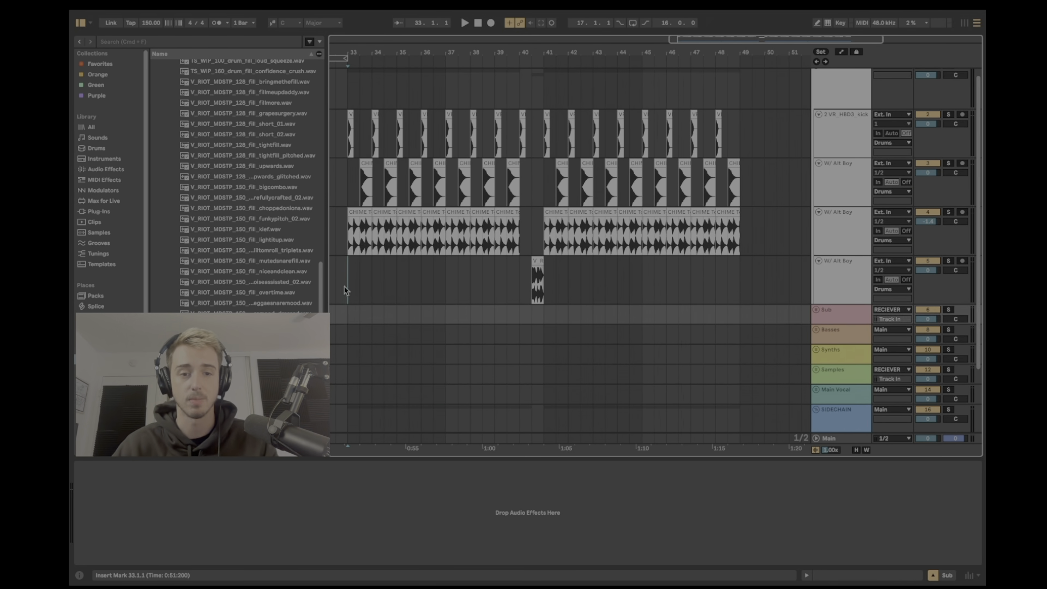
{"action": "key", "text": "space"}
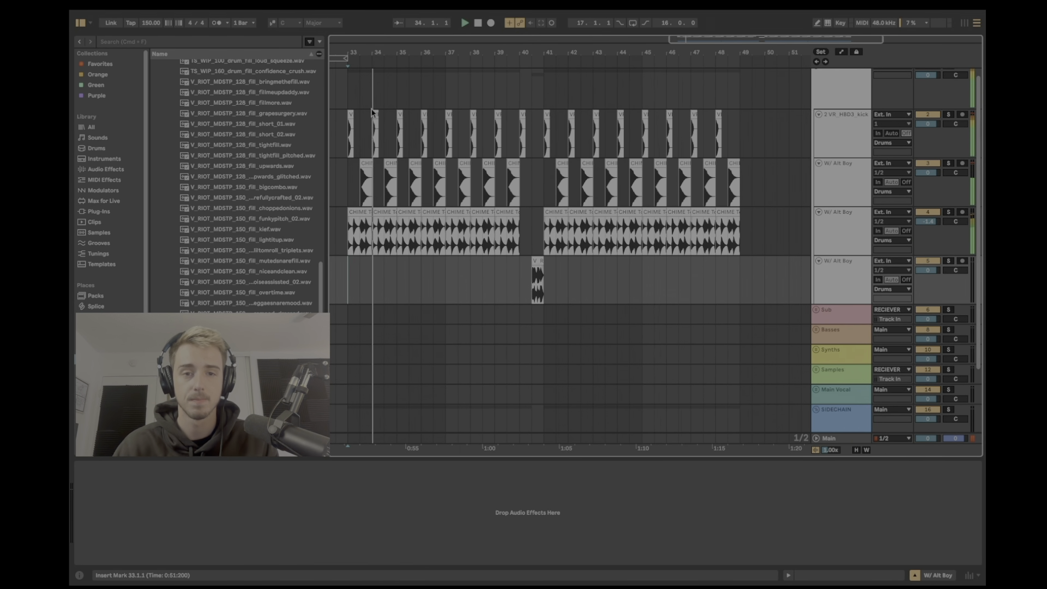
{"action": "left_click_drag", "start_coordinate": [379, 52], "coordinate": [385, 66]}
{"action": "scroll", "coordinate": [417, 192], "scroll_direction": "down", "scroll_amount": 4}
{"action": "key", "text": "space"}
Step: Route the output of the Basses group to the RECIEVER track
{"action": "scroll", "coordinate": [417, 192], "scroll_direction": "down", "scroll_amount": 1}
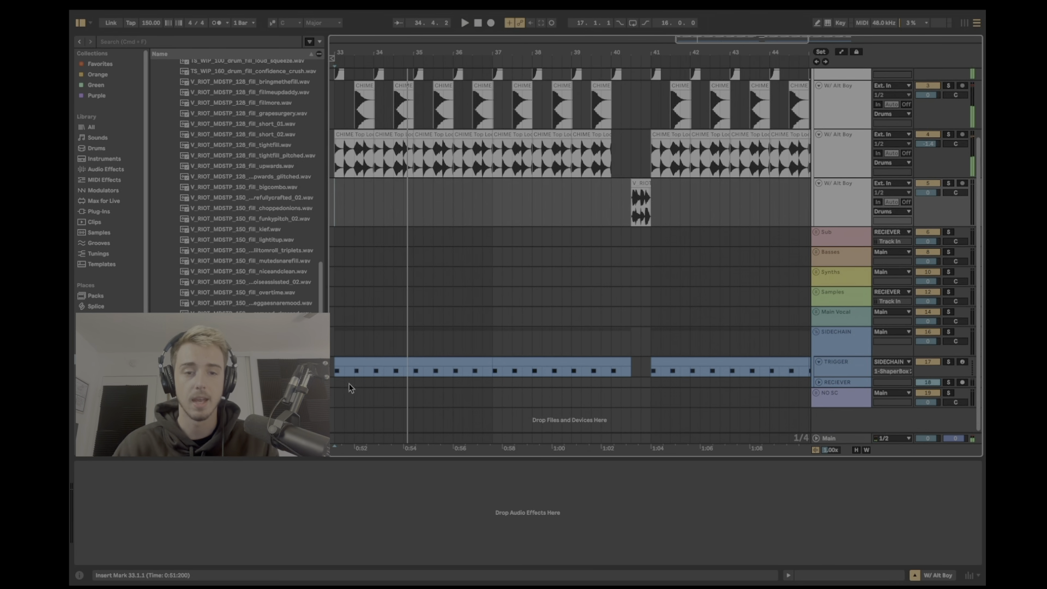
{"action": "left_click", "coordinate": [351, 360]}
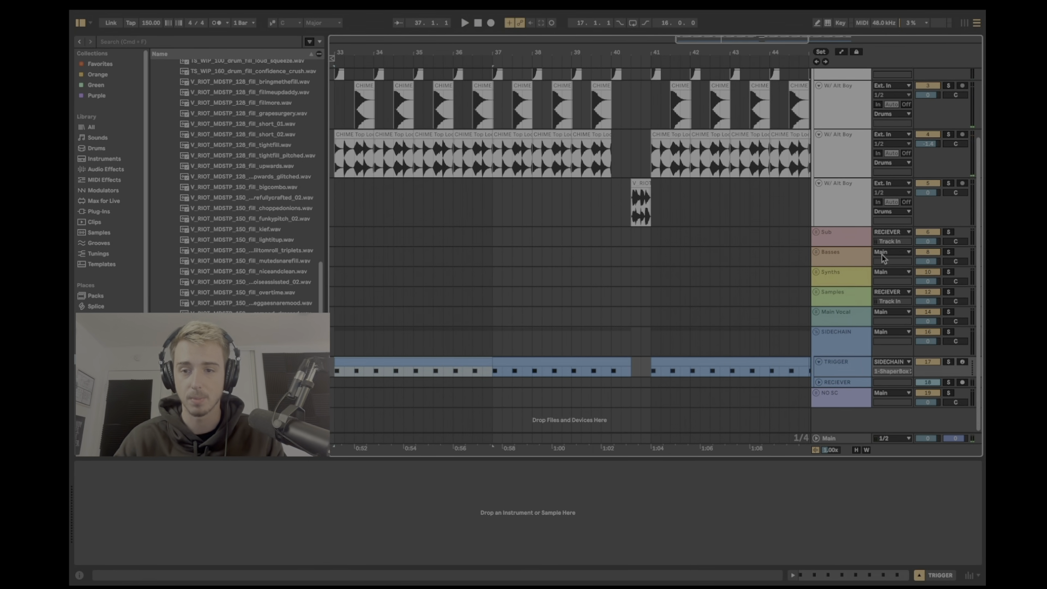
{"action": "left_click", "coordinate": [887, 276]}
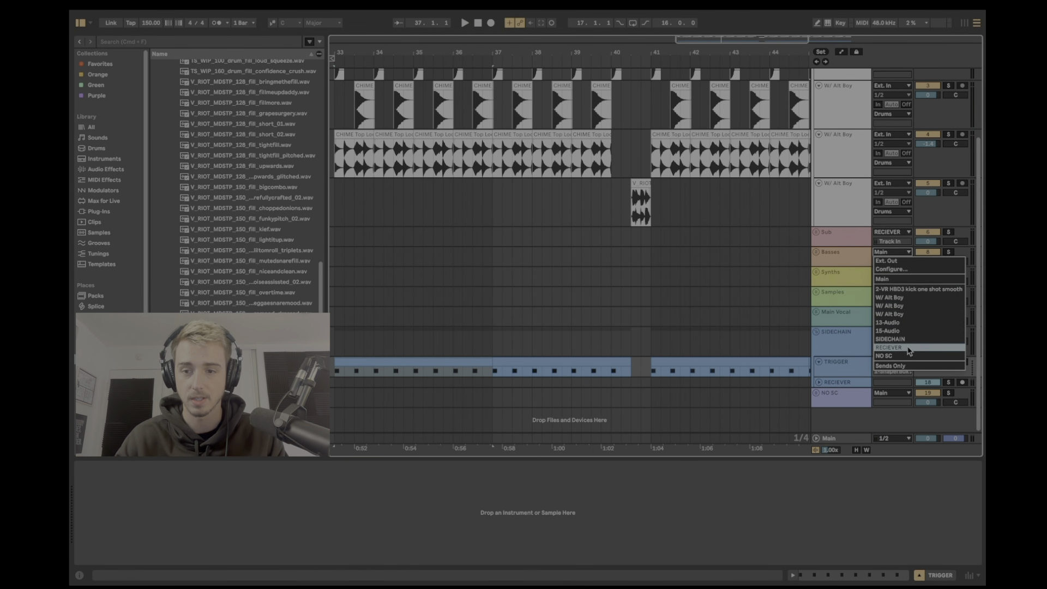
{"action": "left_click", "coordinate": [910, 349]}
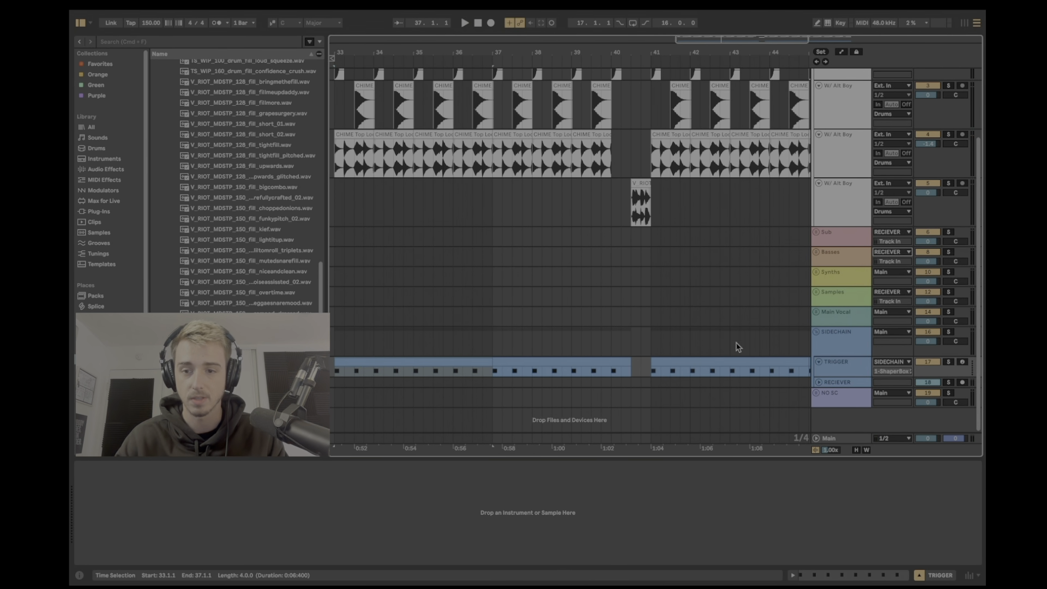
Step: Show the SIDECHAIN group's device chain to inspect its ShaperBox effect
{"action": "left_click", "coordinate": [845, 252]}
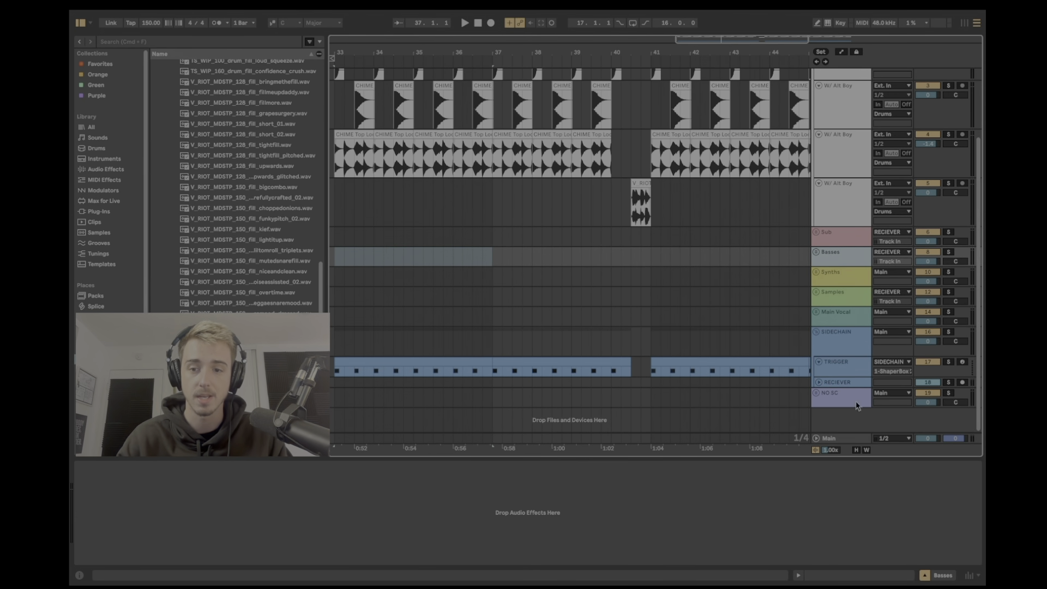
{"action": "left_click", "coordinate": [843, 373]}
{"action": "left_click", "coordinate": [837, 353]}
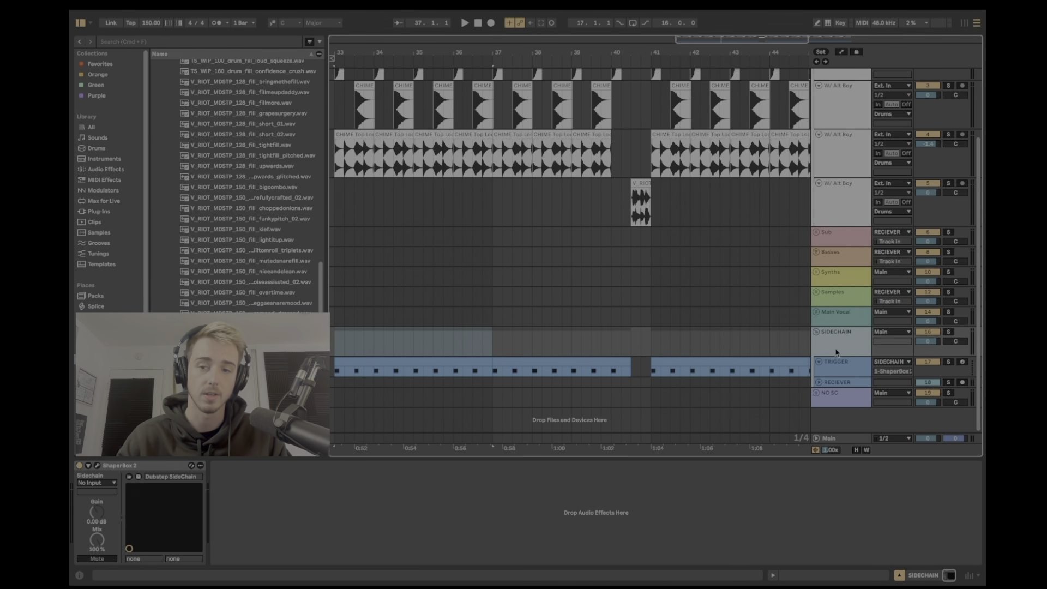
{"action": "key", "text": "minus"}
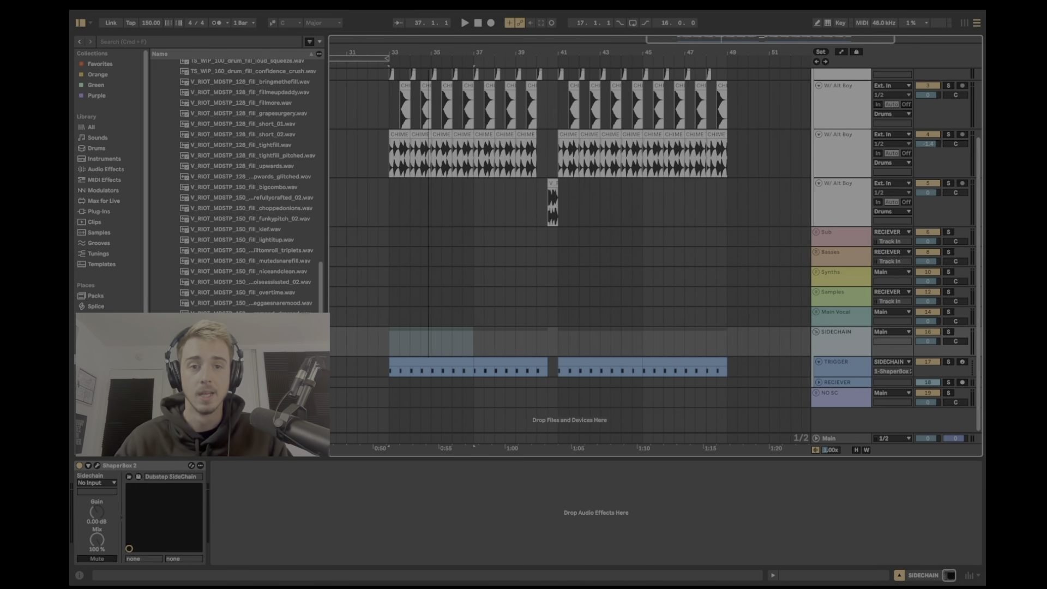
Step: Insert a new MIDI track inside the Basses group and place the insert marker on it at bar 33
{"action": "left_click", "coordinate": [402, 195]}
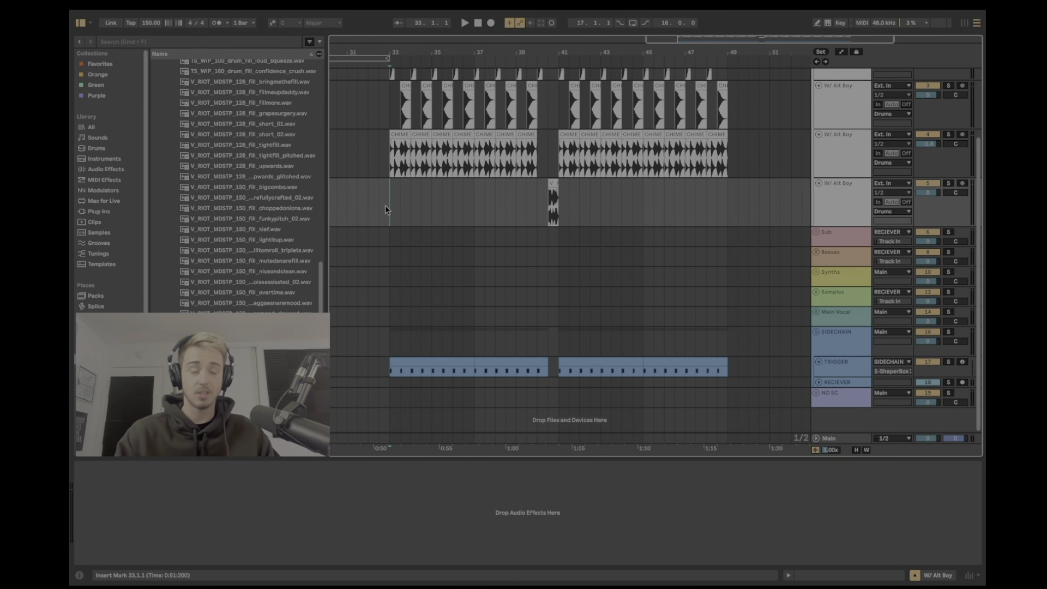
{"action": "scroll", "coordinate": [404, 226], "scroll_direction": "up", "scroll_amount": 3}
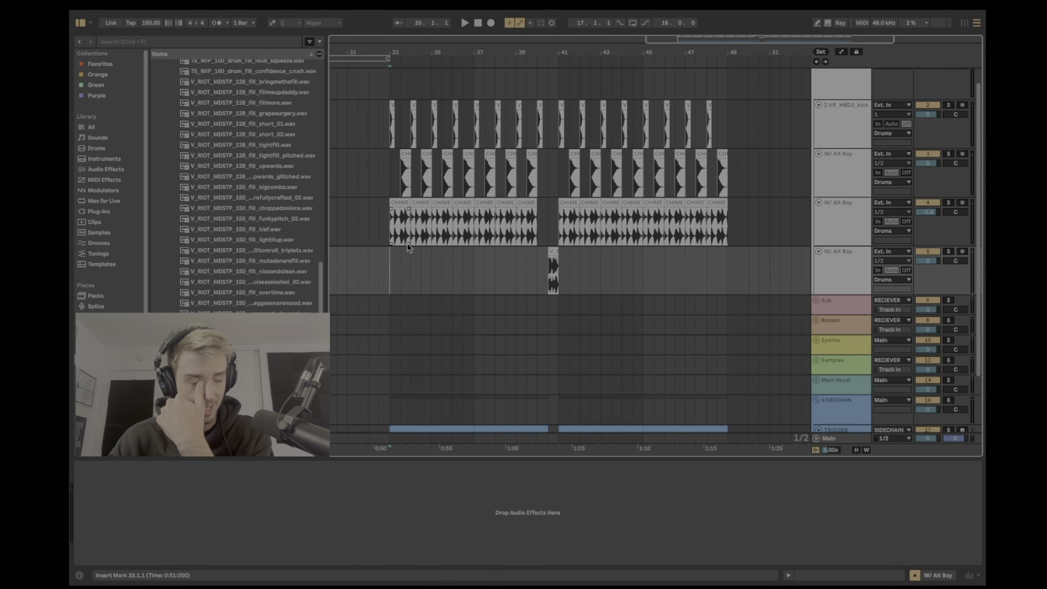
{"action": "scroll", "coordinate": [407, 244], "scroll_direction": "down", "scroll_amount": 2}
{"action": "left_click_drag", "start_coordinate": [431, 48], "coordinate": [427, 64]}
{"action": "key", "text": "plus"}
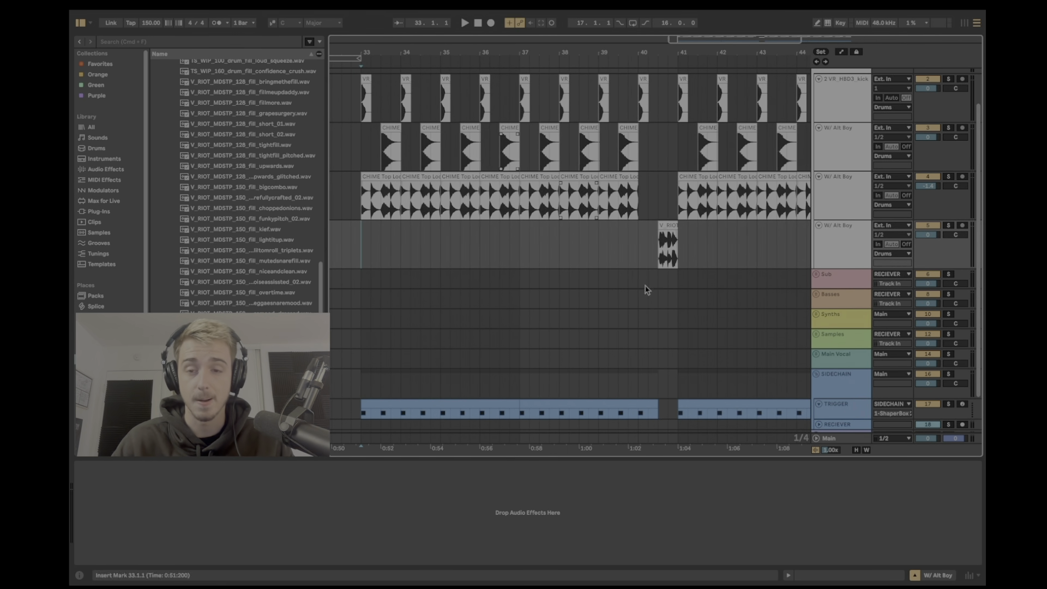
{"action": "left_click", "coordinate": [831, 298]}
{"action": "key", "text": "super+shift+t"}
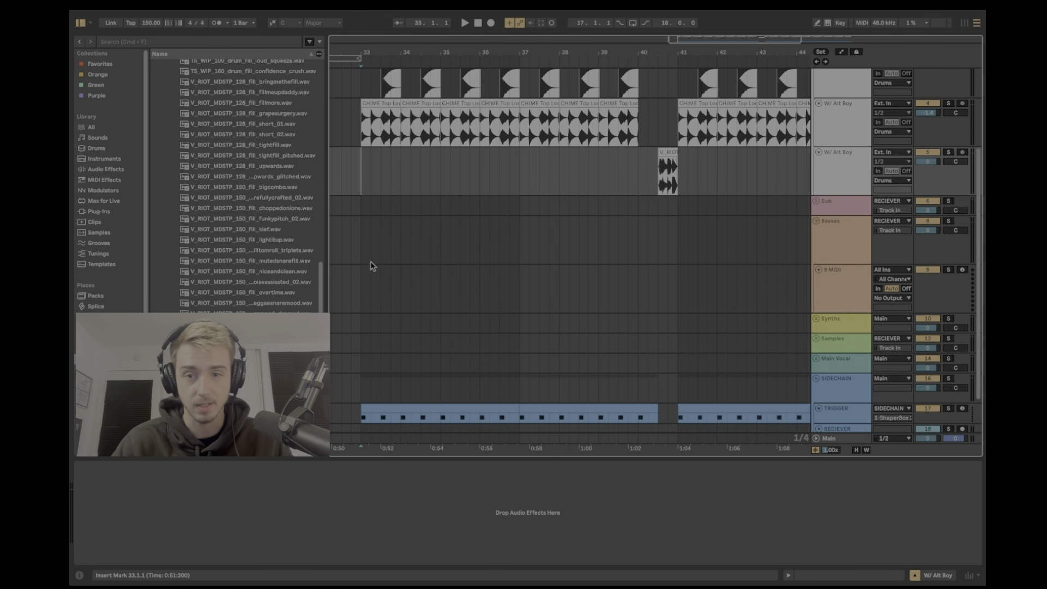
{"action": "left_click", "coordinate": [380, 297]}
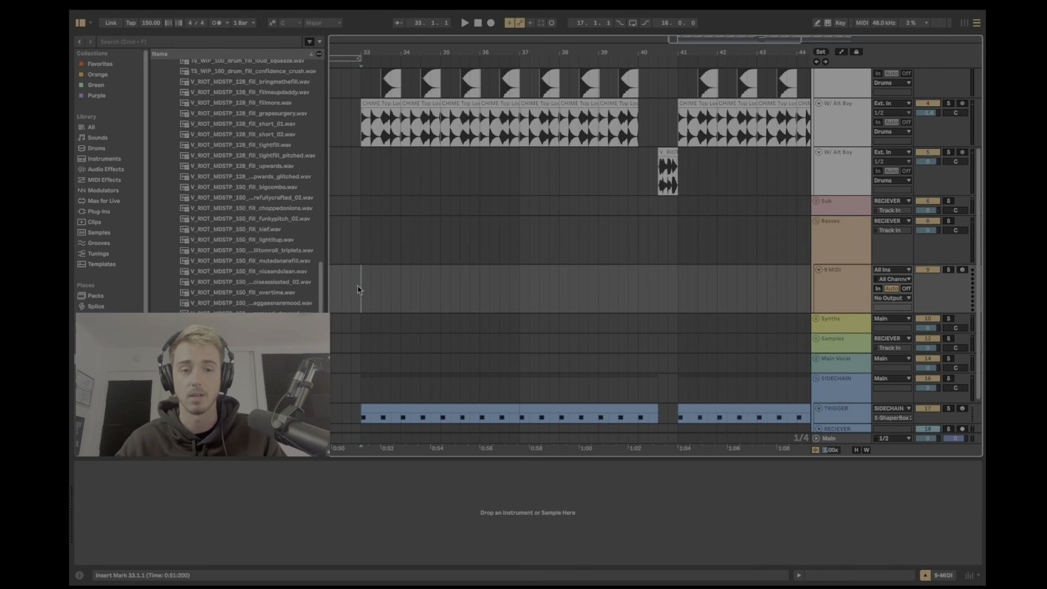
Step: Search the browser for "serum 2" and load the Serum 2 instrument onto the new MIDI track in Basses
{"action": "scroll", "coordinate": [209, 146], "scroll_direction": "up", "scroll_amount": 10}
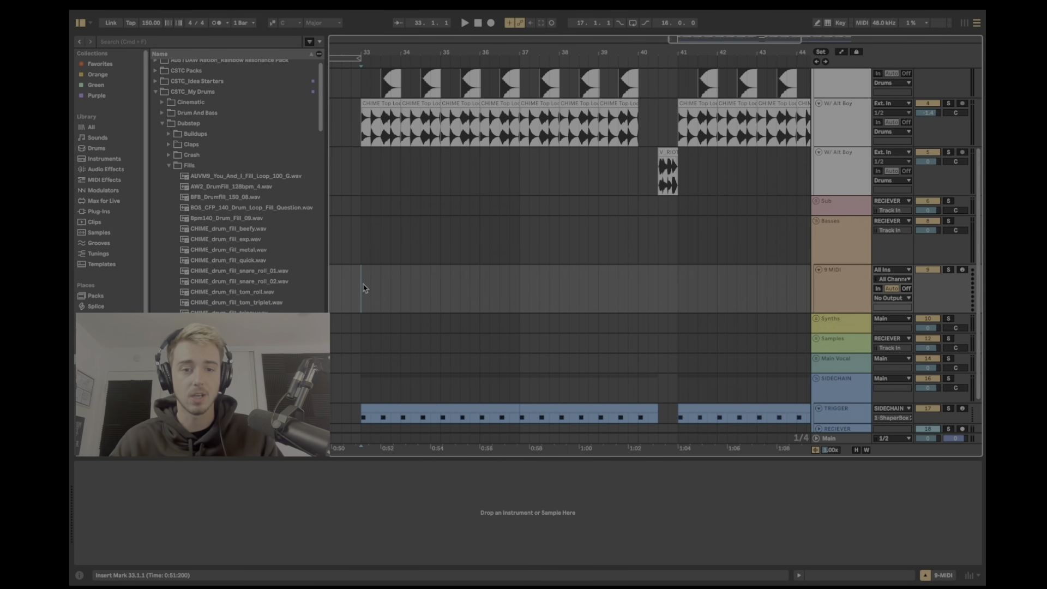
{"action": "key", "text": "super+f"}
{"action": "type", "text": "ser"}
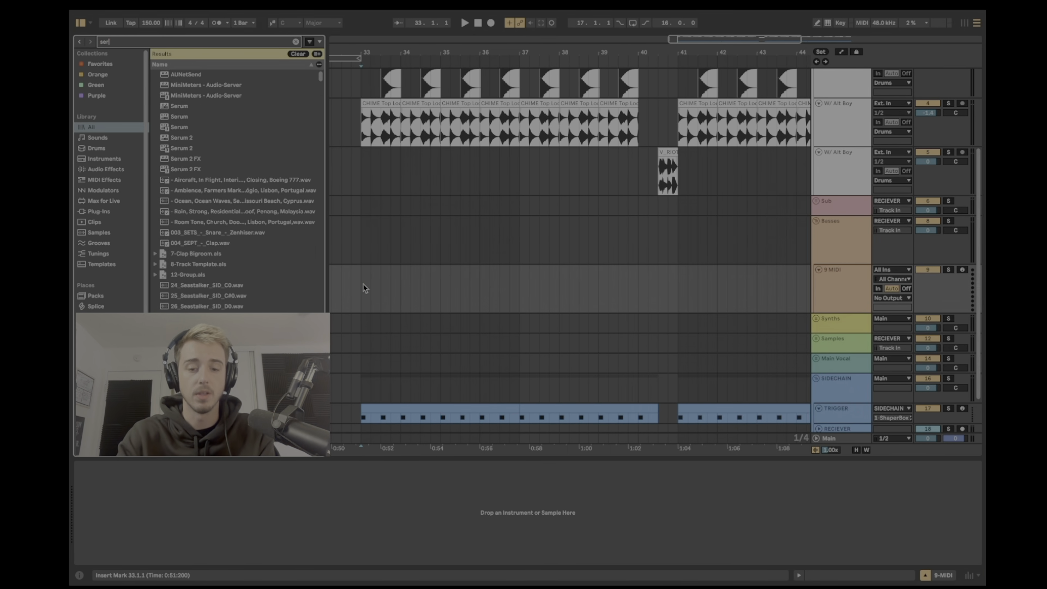
{"action": "type", "text": "um 2"}
{"action": "left_click_drag", "start_coordinate": [179, 85], "coordinate": [382, 301]}
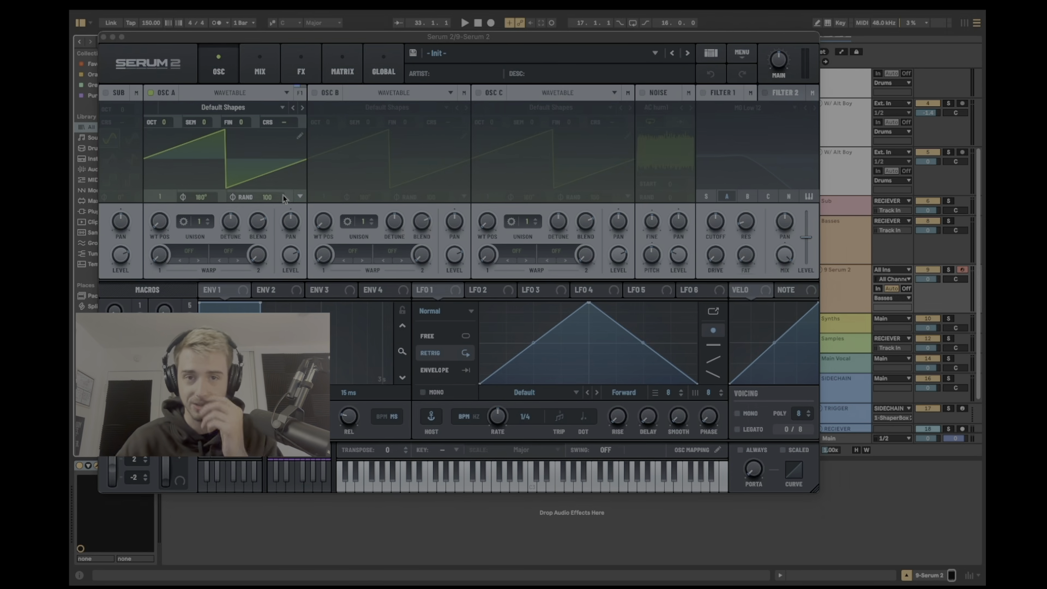
Step: Load the preset XLNT-BS Good For Something from XLNT-Drops Only Vol.3 in Serum 2 and close the plug-in window
{"action": "left_click", "coordinate": [563, 55]}
{"action": "scroll", "coordinate": [518, 401], "scroll_direction": "down", "scroll_amount": 5}
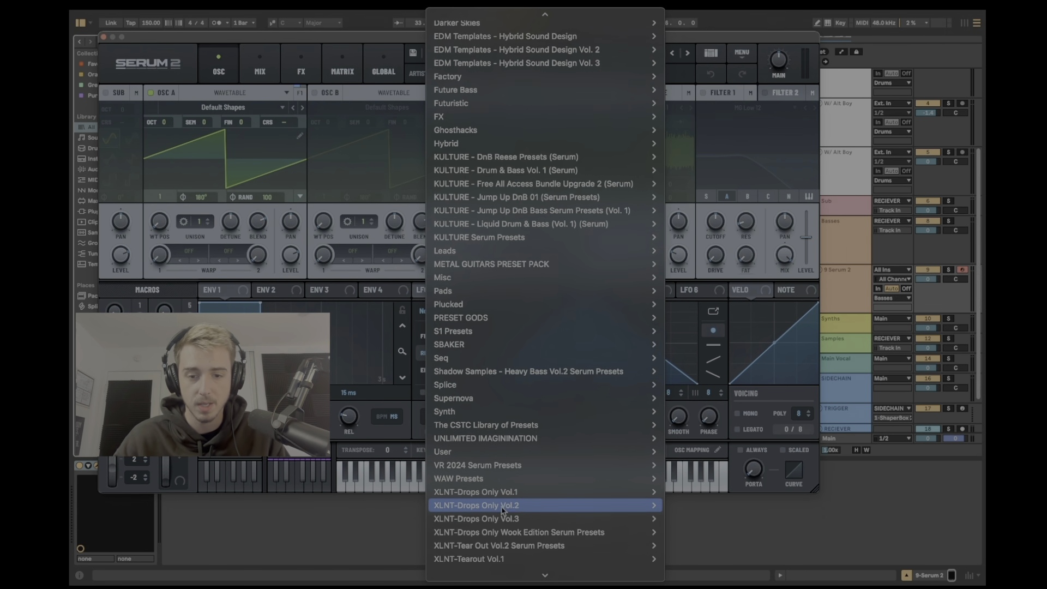
{"action": "mouse_move", "coordinate": [663, 518]}
{"action": "mouse_move", "coordinate": [736, 518]}
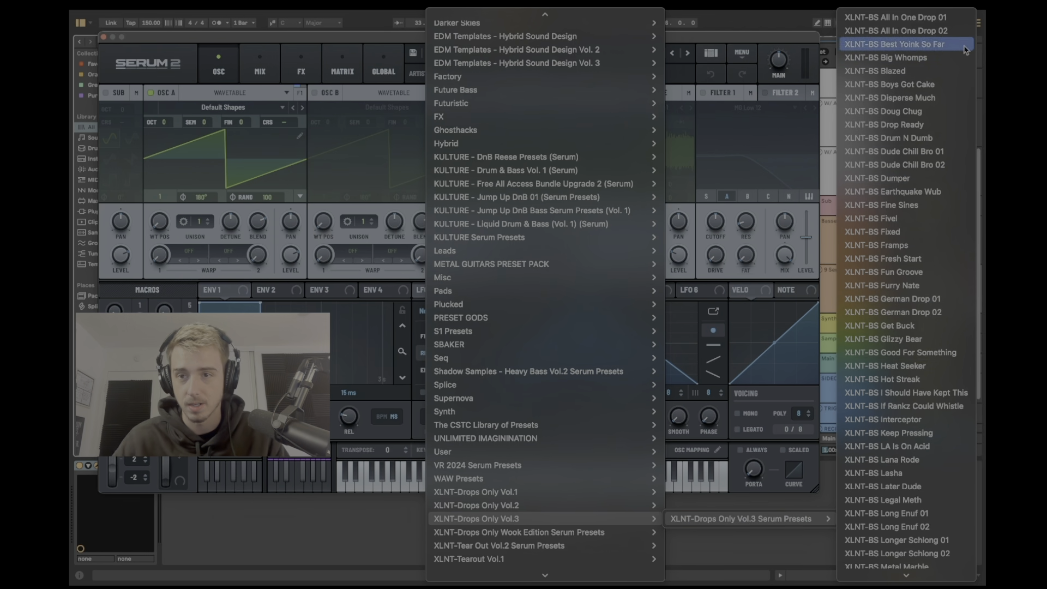
{"action": "scroll", "coordinate": [909, 383], "scroll_direction": "down", "scroll_amount": 4}
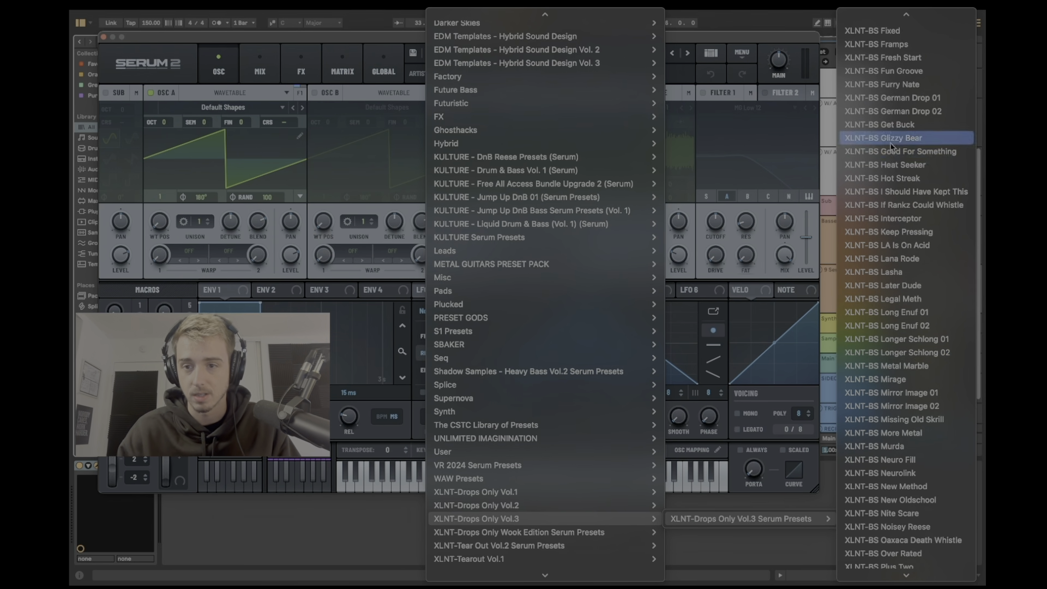
{"action": "left_click", "coordinate": [895, 283]}
{"action": "left_click", "coordinate": [104, 36]}
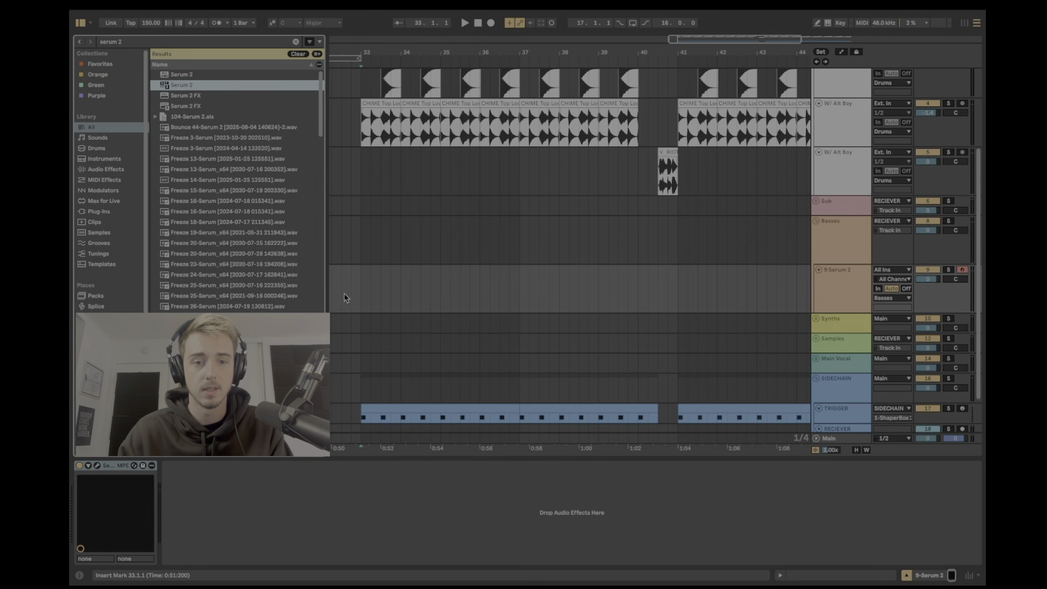
Step: Create an empty one-bar MIDI clip at bar 33 on the Serum 2 track and open it for note editing
{"action": "left_click_drag", "start_coordinate": [365, 294], "coordinate": [391, 294]}
{"action": "left_click_drag", "start_coordinate": [382, 47], "coordinate": [410, 71]}
{"action": "left_click", "coordinate": [437, 279], "text": "shift"}
{"action": "double_click", "coordinate": [437, 278]}
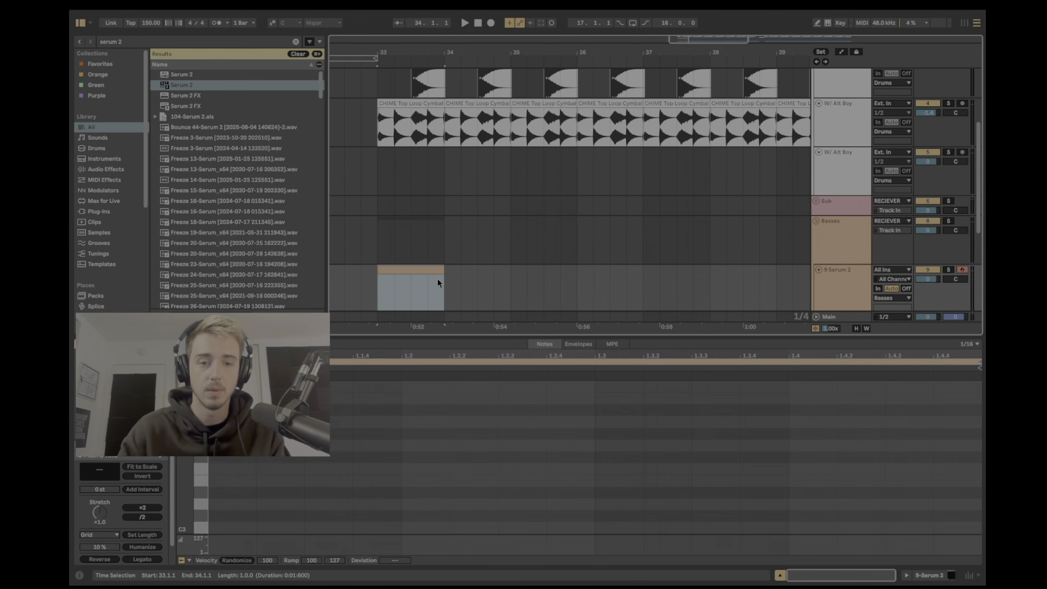
Step: Add a sixteenth note at the start of the clip and transpose it down by octaves to D#0
{"action": "double_click", "coordinate": [212, 494]}
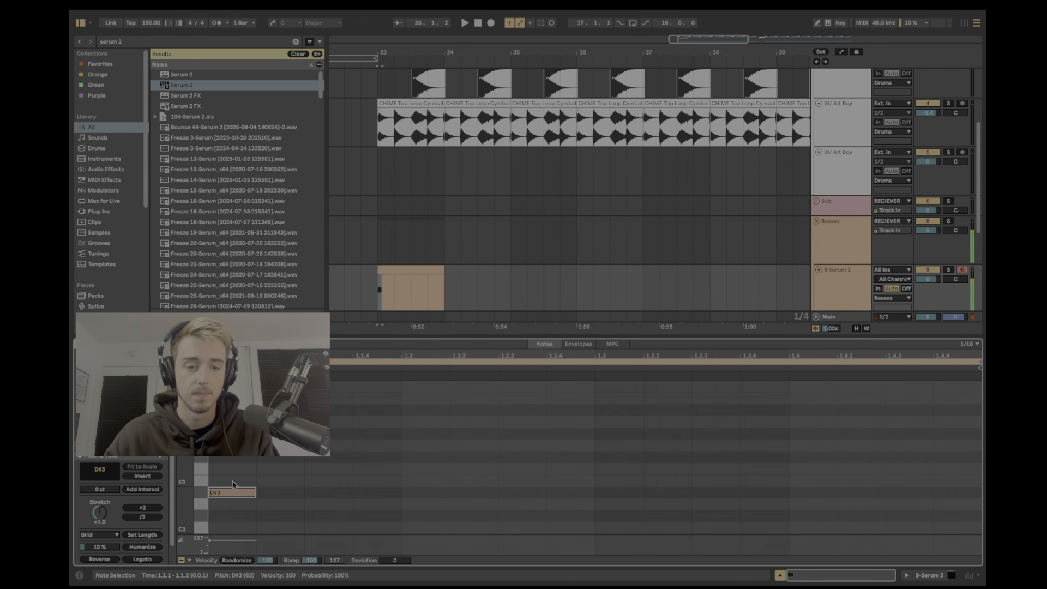
{"action": "key", "text": "shift+Down"}
{"action": "key", "text": "shift+Down"}
Step: Extend the D#0 note with Legato to fill the whole bar and play the clip
{"action": "key", "text": "space"}
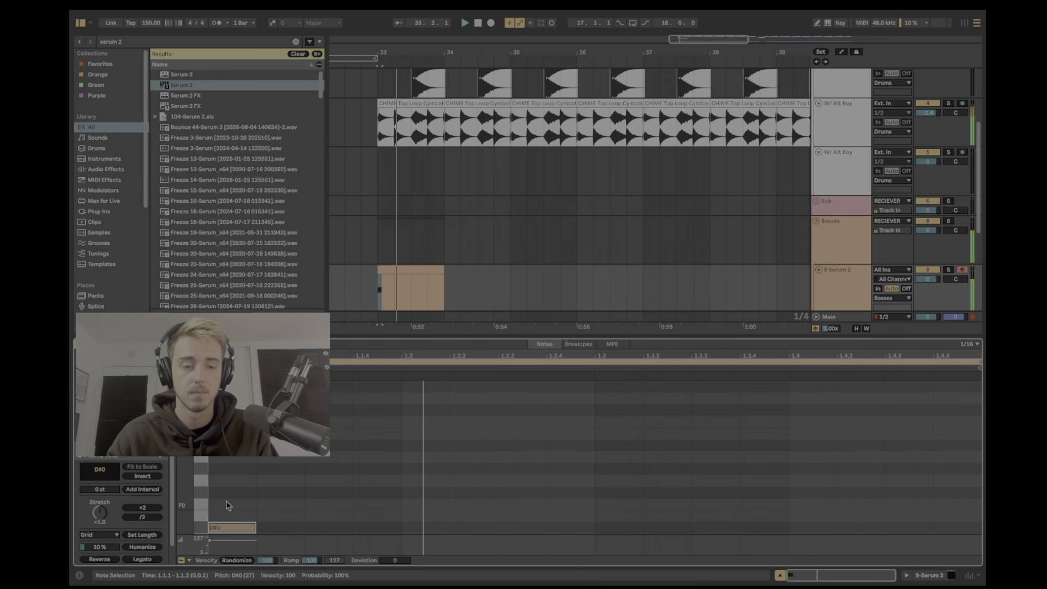
{"action": "key", "text": "shift+Right"}
{"action": "key", "text": "space"}
{"action": "key", "text": "space"}
{"action": "key", "text": "space"}
{"action": "left_click", "coordinate": [142, 559]}
{"action": "key", "text": "space"}
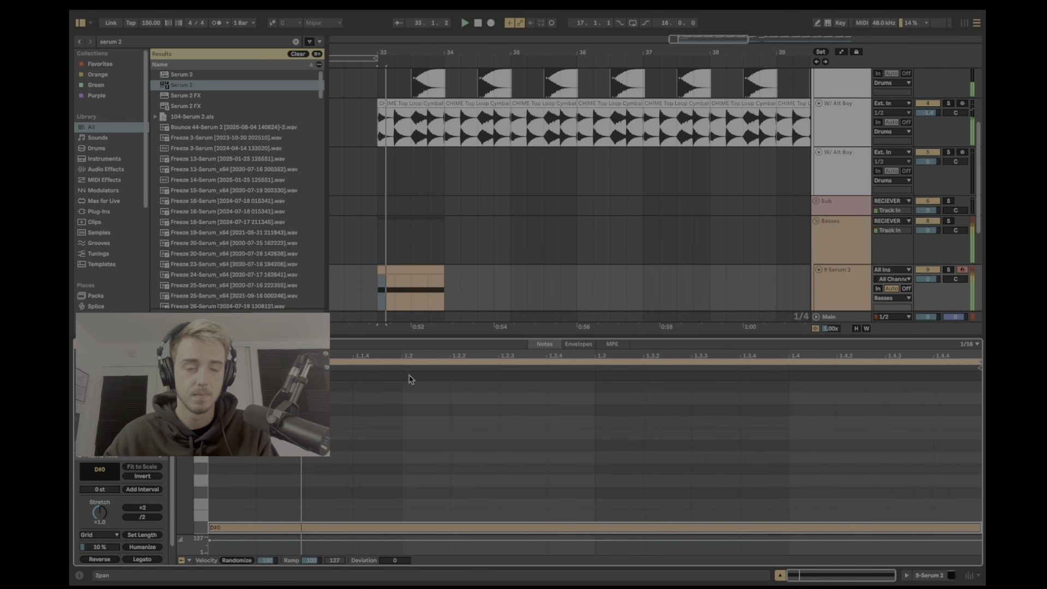
Step: Select the bass clip in the arrangement, play it and reopen the Serum 2 plug-in window
{"action": "left_click", "coordinate": [406, 268]}
{"action": "key", "text": "space"}
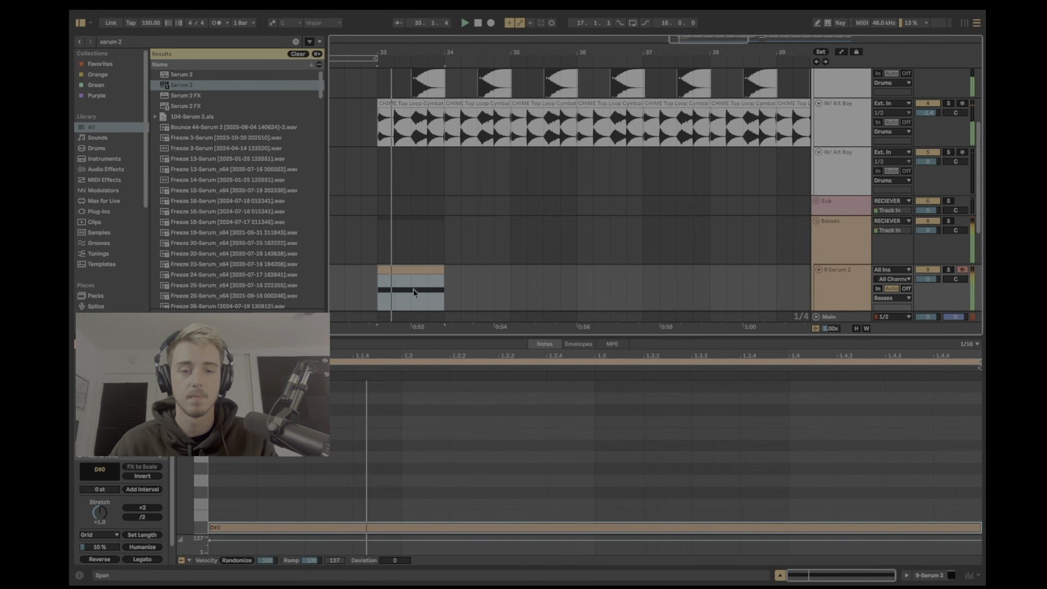
{"action": "key", "text": "shift+Tab"}
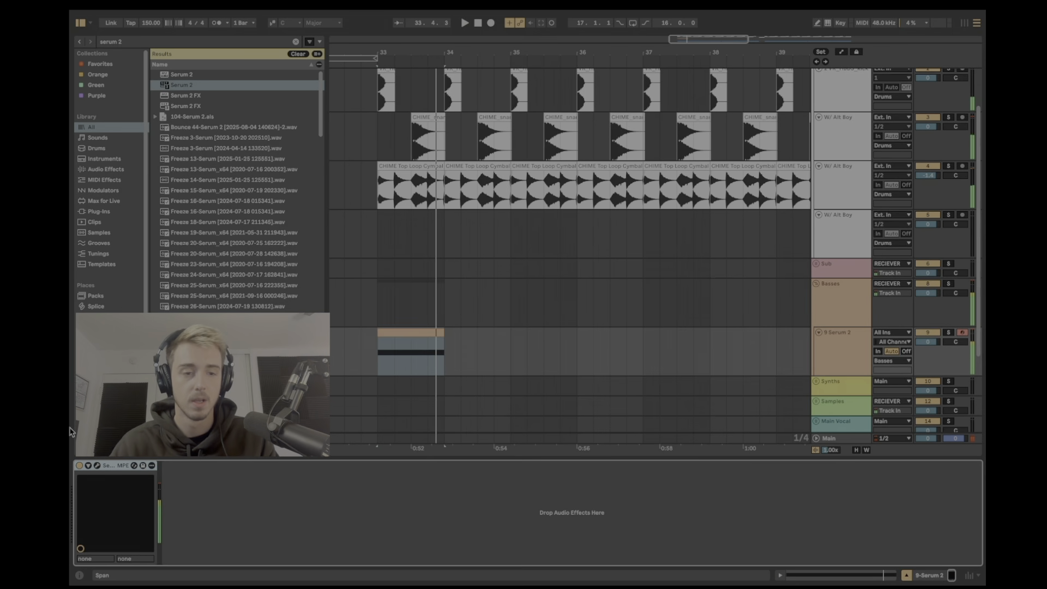
{"action": "left_click", "coordinate": [98, 466]}
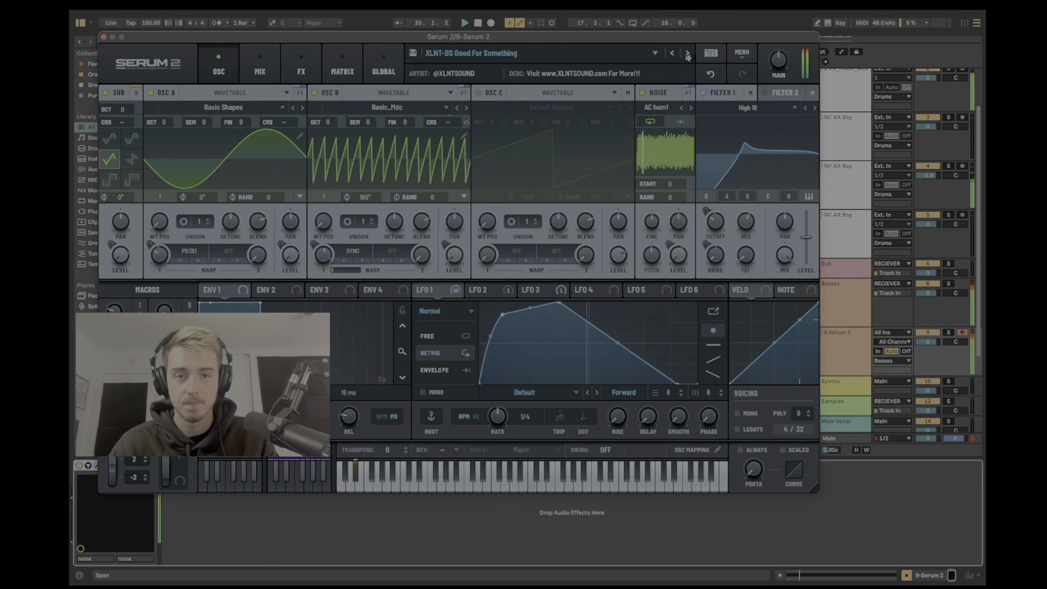
Step: Browse forward through the Serum 2 bass presets while the clip plays and load XLNT-BS Lana Rode
{"action": "left_click", "coordinate": [687, 52]}
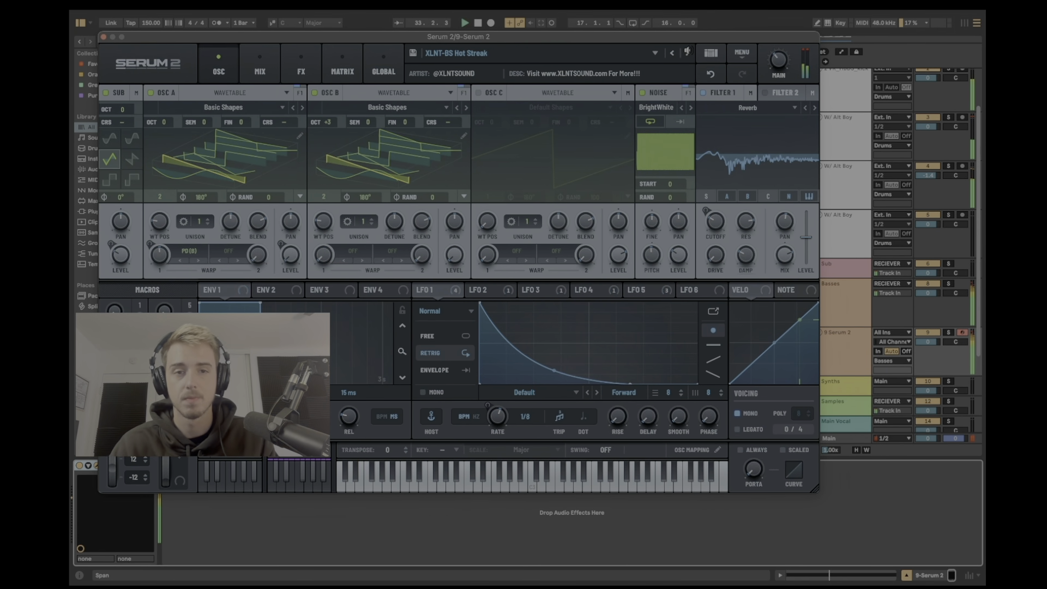
{"action": "left_click", "coordinate": [688, 53]}
{"action": "left_click", "coordinate": [688, 53]}
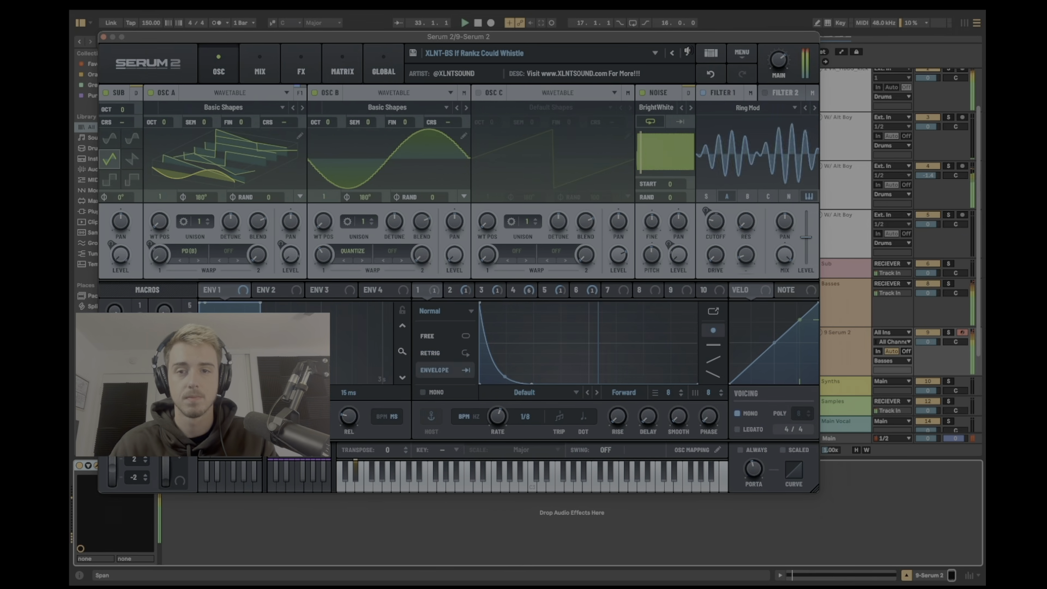
{"action": "left_click", "coordinate": [687, 53]}
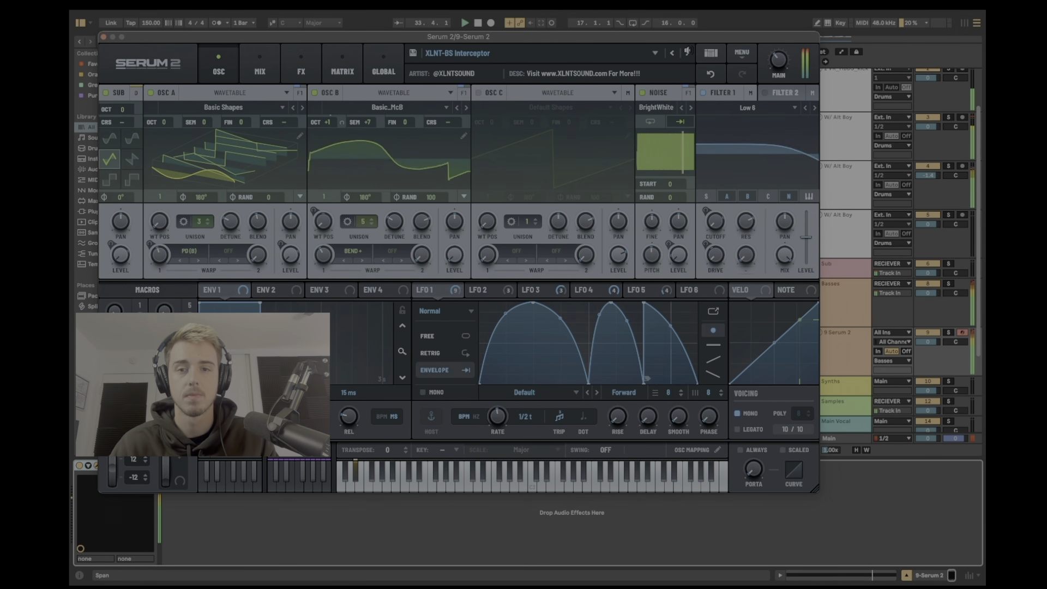
{"action": "left_click", "coordinate": [688, 53]}
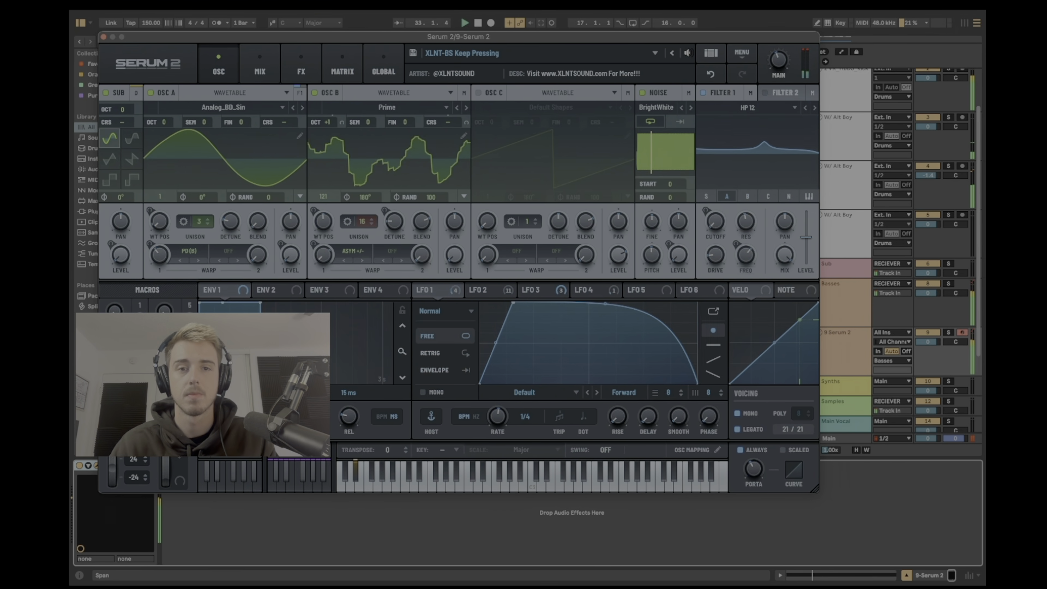
{"action": "left_click", "coordinate": [687, 53]}
{"action": "left_click", "coordinate": [687, 53]}
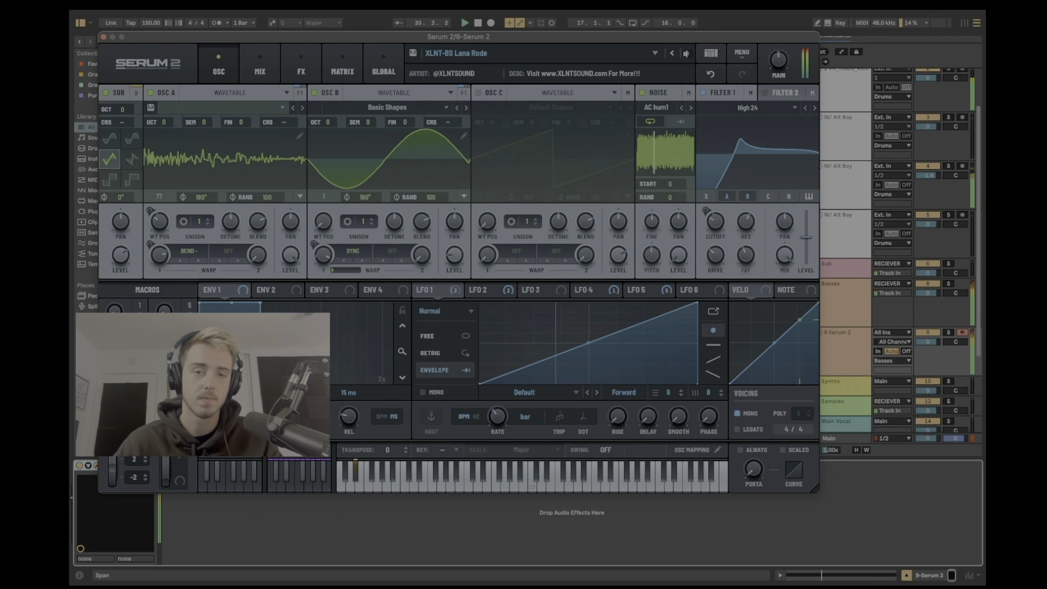
Step: Audition the preset following XLNT-BS Lana Rode, return to Lana Rode and close the Serum 2 window
{"action": "left_click_drag", "start_coordinate": [587, 43], "coordinate": [638, 60]}
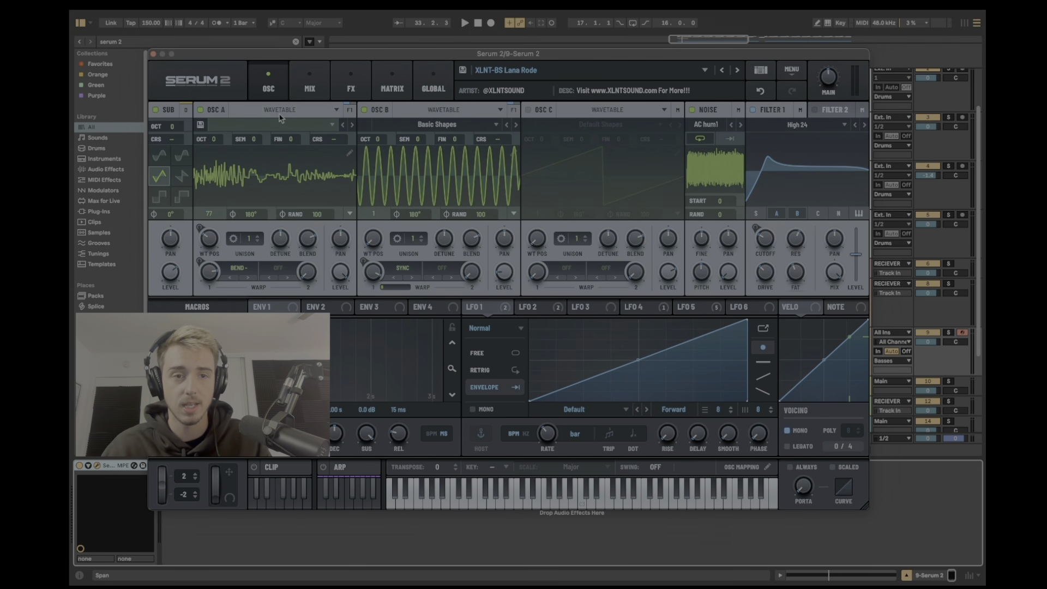
{"action": "left_click_drag", "start_coordinate": [197, 57], "coordinate": [199, 57]}
{"action": "key", "text": "space"}
{"action": "left_click", "coordinate": [739, 70]}
{"action": "left_click", "coordinate": [725, 70]}
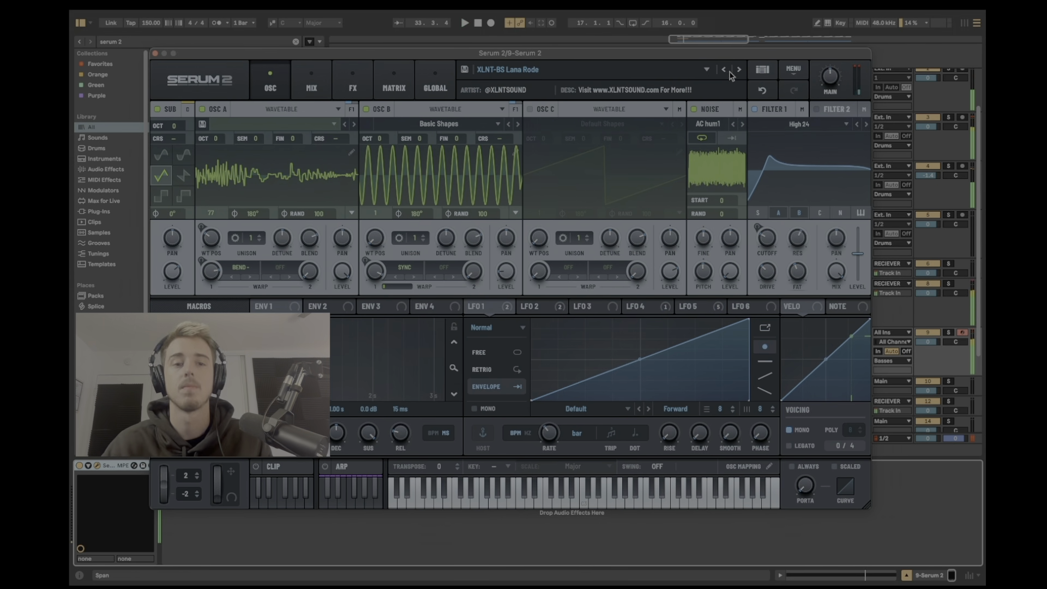
{"action": "left_click", "coordinate": [156, 54]}
Step: Shorten the bass clip at bar 33 to two beats and remove the top loop cymbals over those same beats
{"action": "scroll", "coordinate": [421, 249], "scroll_direction": "up", "scroll_amount": 2}
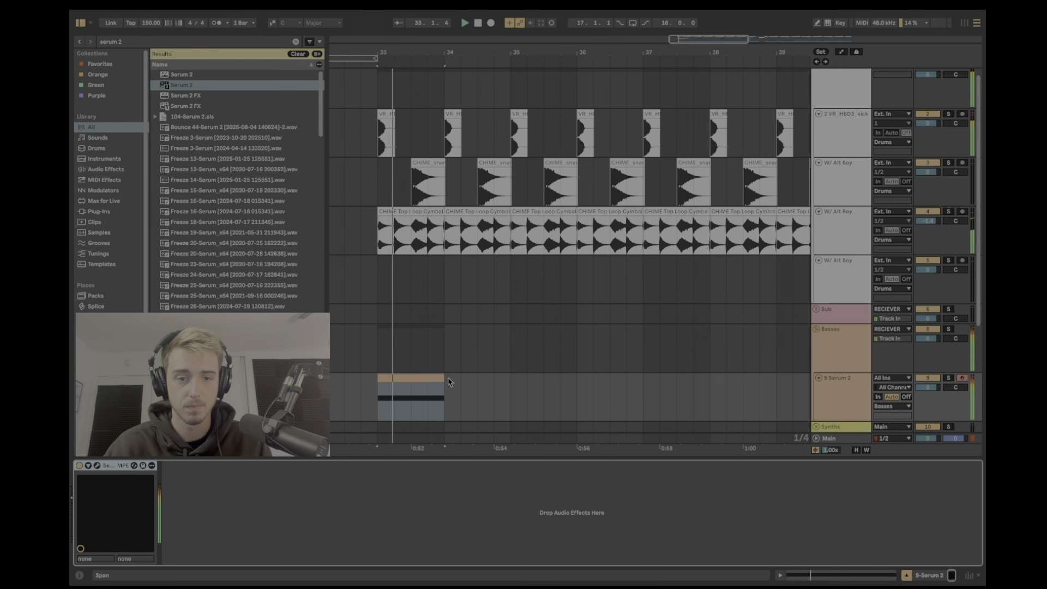
{"action": "left_click_drag", "start_coordinate": [440, 375], "coordinate": [411, 376]}
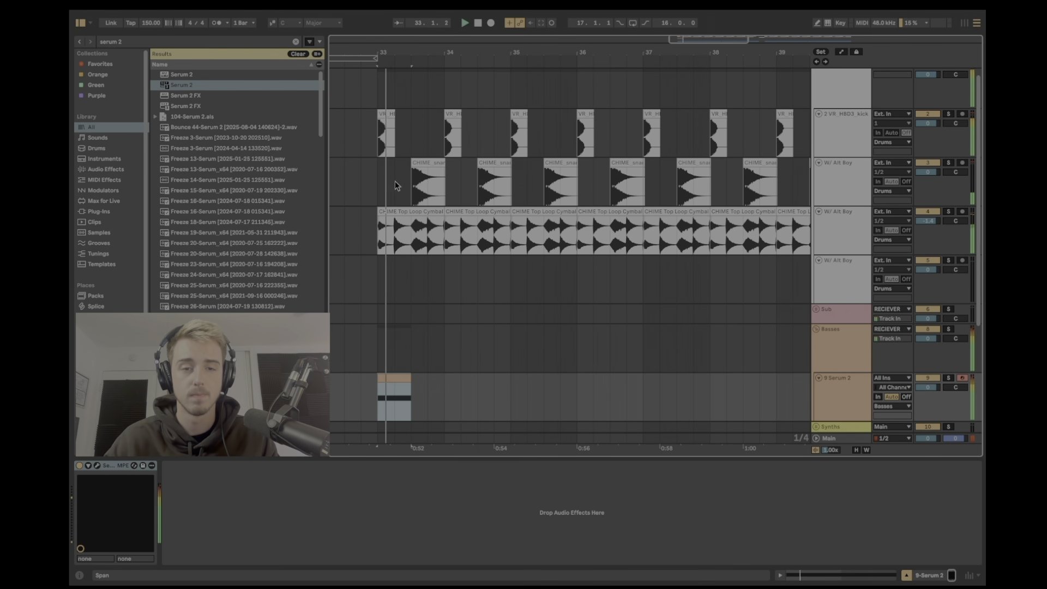
{"action": "left_click_drag", "start_coordinate": [375, 216], "coordinate": [411, 216]}
{"action": "left_click", "coordinate": [343, 225]}
{"action": "key", "text": "space"}
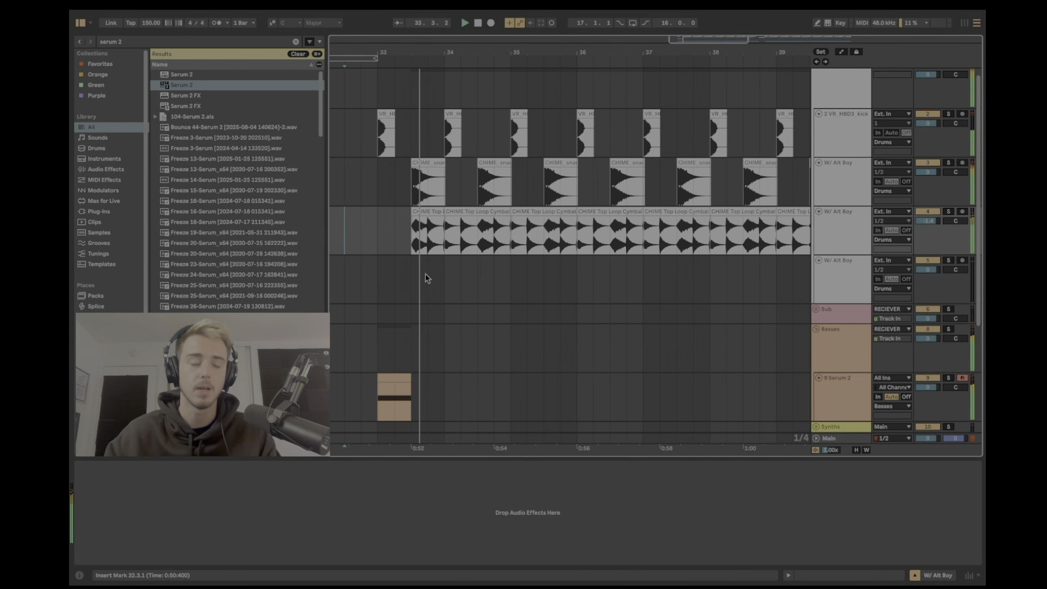
{"action": "scroll", "coordinate": [397, 279], "scroll_direction": "down", "scroll_amount": 2}
{"action": "key", "text": "space"}
Step: Solo the Serum 2 track and play the bass clip with the Serum 2 plug-in window open
{"action": "left_click", "coordinate": [401, 320]}
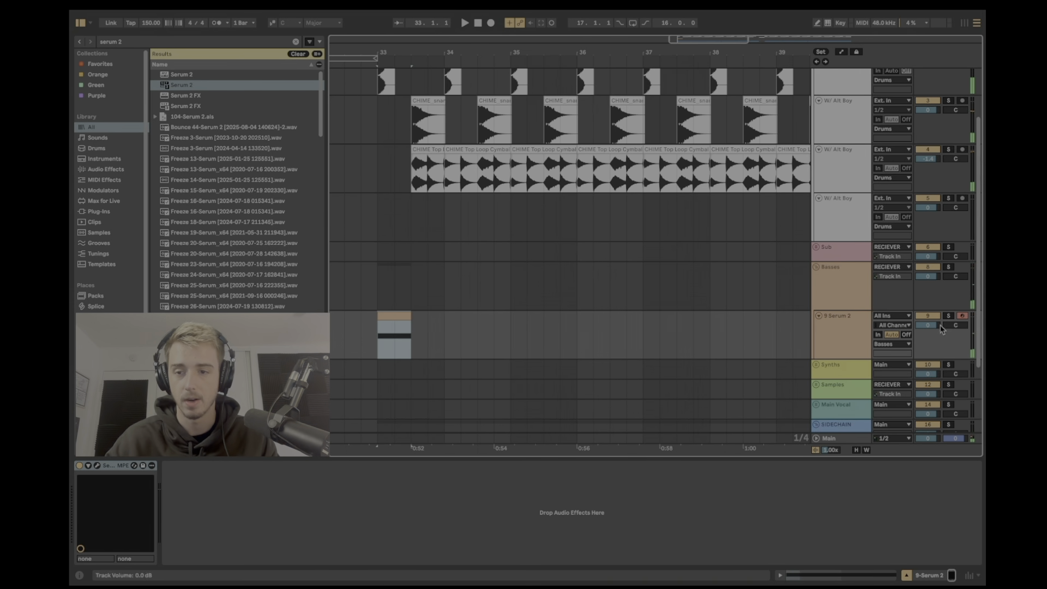
{"action": "left_click", "coordinate": [949, 315]}
{"action": "key", "text": "space"}
{"action": "left_click", "coordinate": [97, 466]}
{"action": "key", "text": "space"}
{"action": "key", "text": "space"}
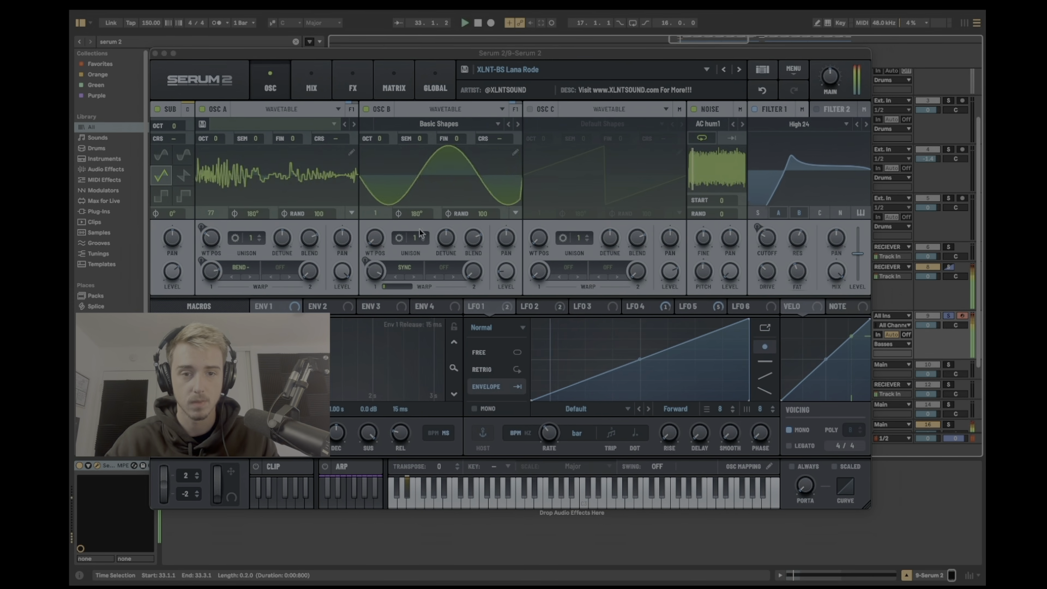
{"action": "key", "text": "space"}
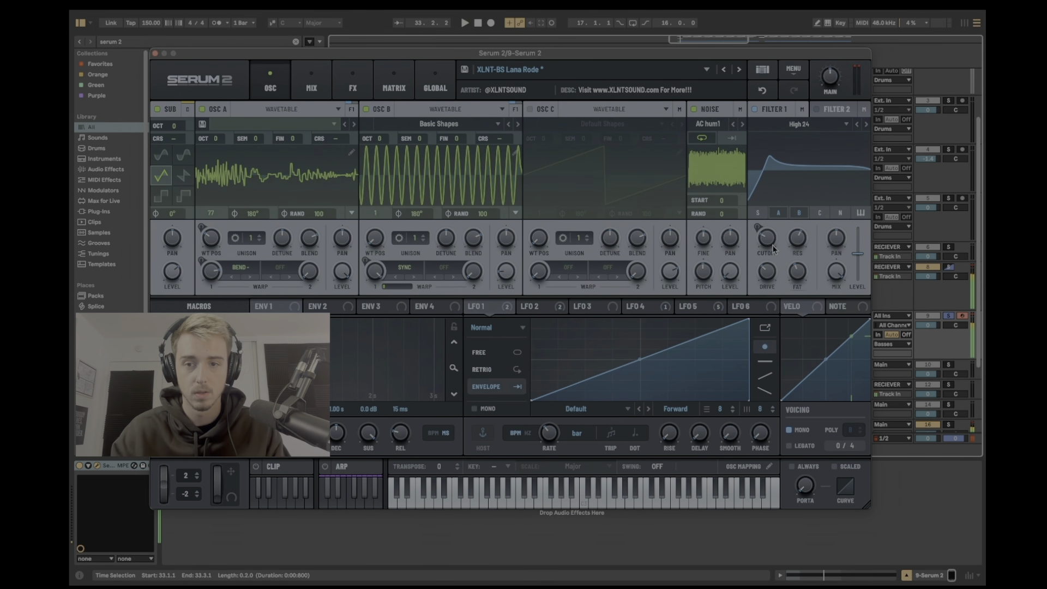
Step: Reshape Serum's LFO 2 curve so it rises steeply to its maximum near the middle and holds there
{"action": "key", "text": "space"}
{"action": "key", "text": "space"}
{"action": "left_click", "coordinate": [541, 305]}
{"action": "left_click", "coordinate": [499, 307]}
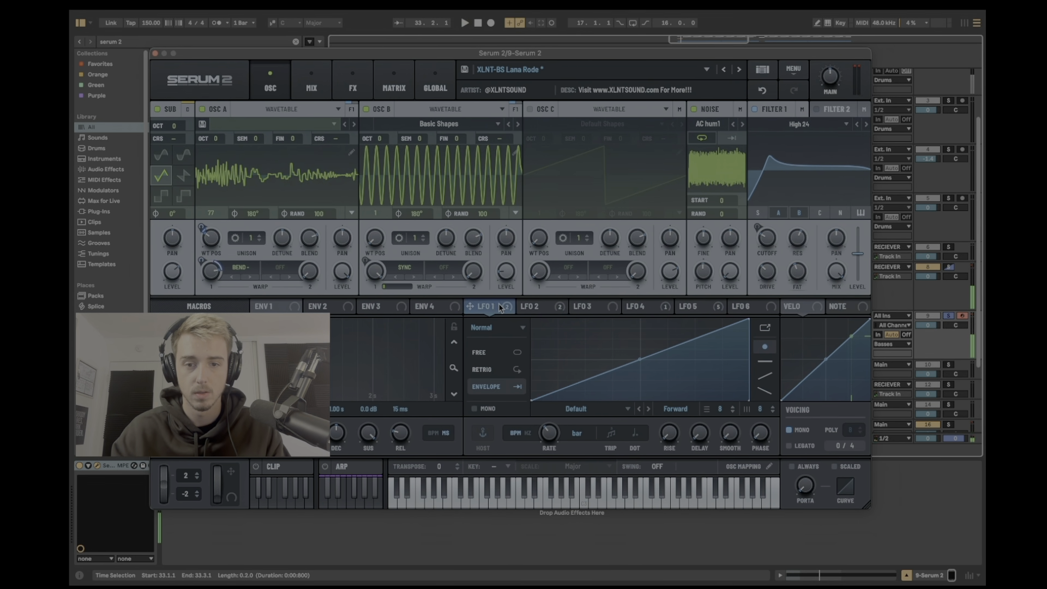
{"action": "left_click", "coordinate": [532, 306]}
{"action": "left_click_drag", "start_coordinate": [618, 358], "coordinate": [642, 304]}
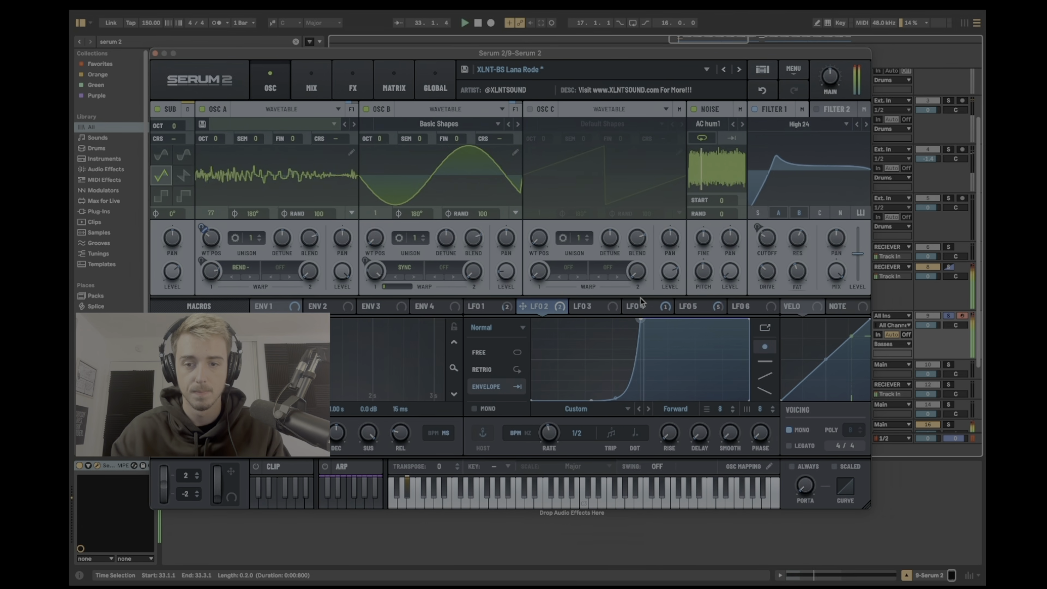
Step: Add OTT after Serum 2 with Time at 1000 % and Downward at 27 %, and audition the bass through it
{"action": "left_click", "coordinate": [155, 54]}
{"action": "key", "text": "super+f"}
{"action": "type", "text": "ott"}
{"action": "double_click", "coordinate": [180, 96]}
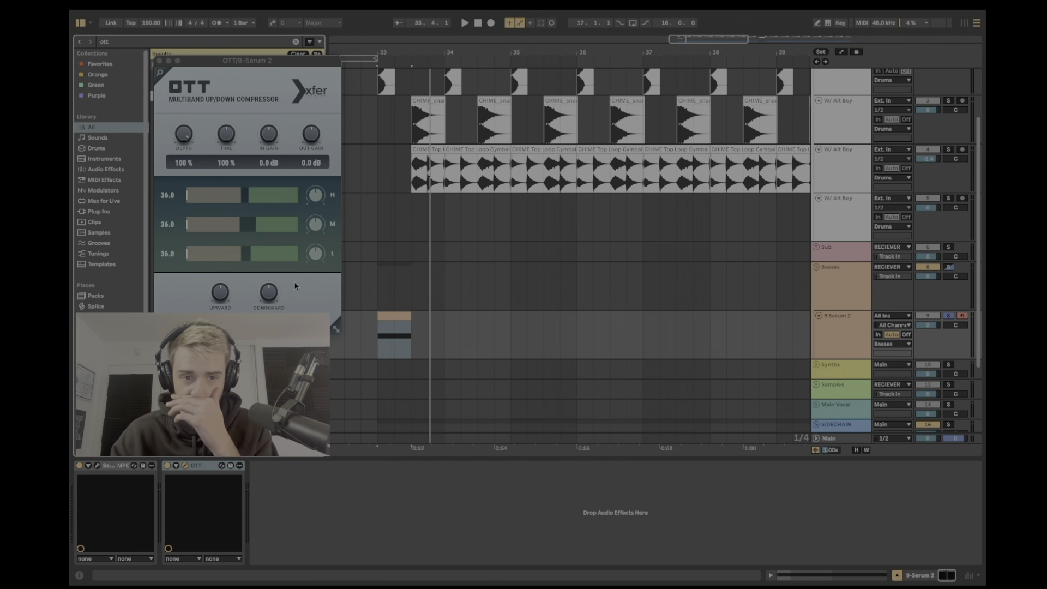
{"action": "left_click_drag", "start_coordinate": [420, 93], "coordinate": [438, 64]}
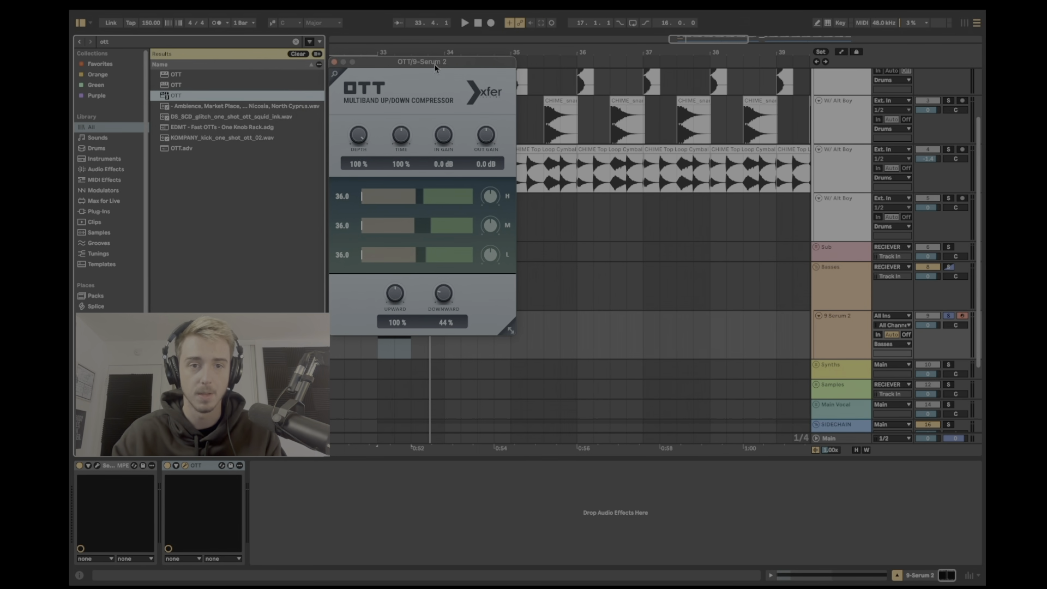
{"action": "key", "text": "space"}
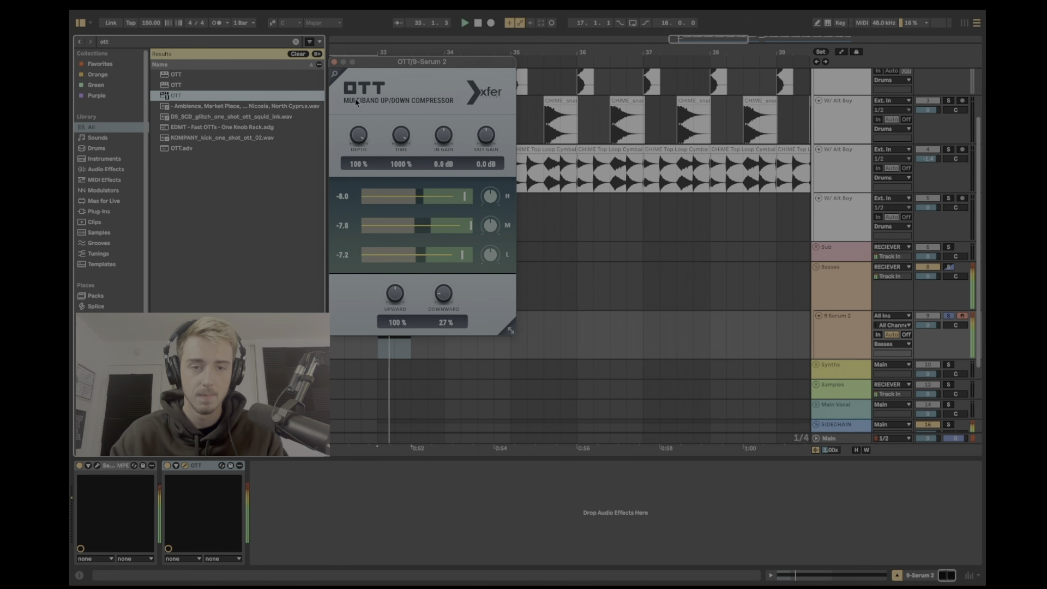
{"action": "left_click", "coordinate": [335, 61]}
Step: Add a Saturator after OTT on the Serum 2 track and set its Drive to 4.1 dB
{"action": "key", "text": "super+f"}
{"action": "type", "text": "sat"}
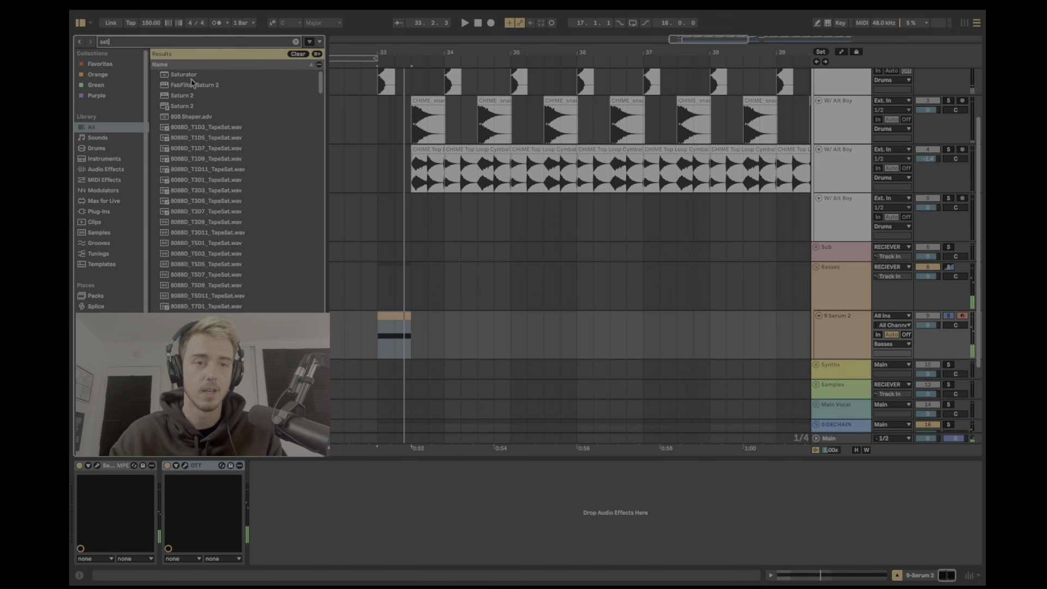
{"action": "key", "text": "Down"}
{"action": "key", "text": "Return"}
{"action": "left_click_drag", "start_coordinate": [275, 549], "coordinate": [275, 553]}
Step: Unsolo the Serum 2 track and balance its volume against the drums at -3.2 dB
{"action": "left_click_drag", "start_coordinate": [928, 325], "coordinate": [928, 338]}
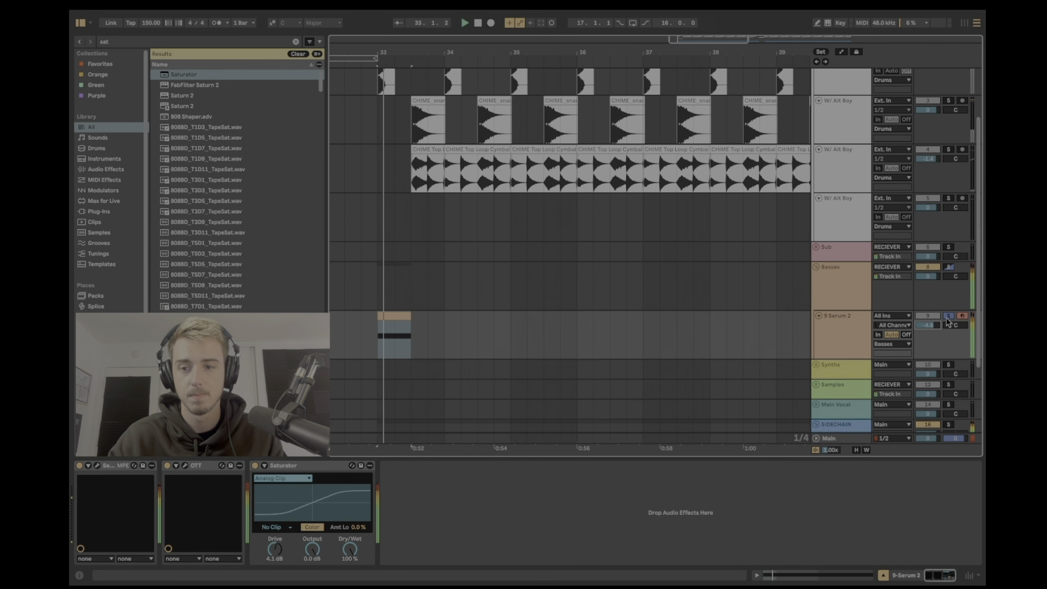
{"action": "left_click", "coordinate": [360, 294]}
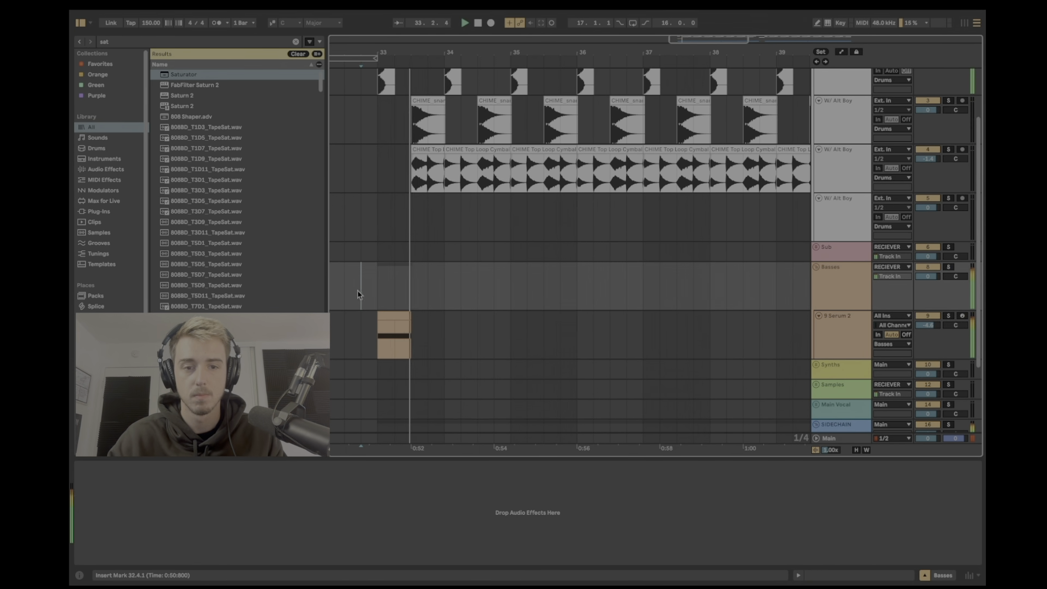
{"action": "left_click", "coordinate": [856, 292]}
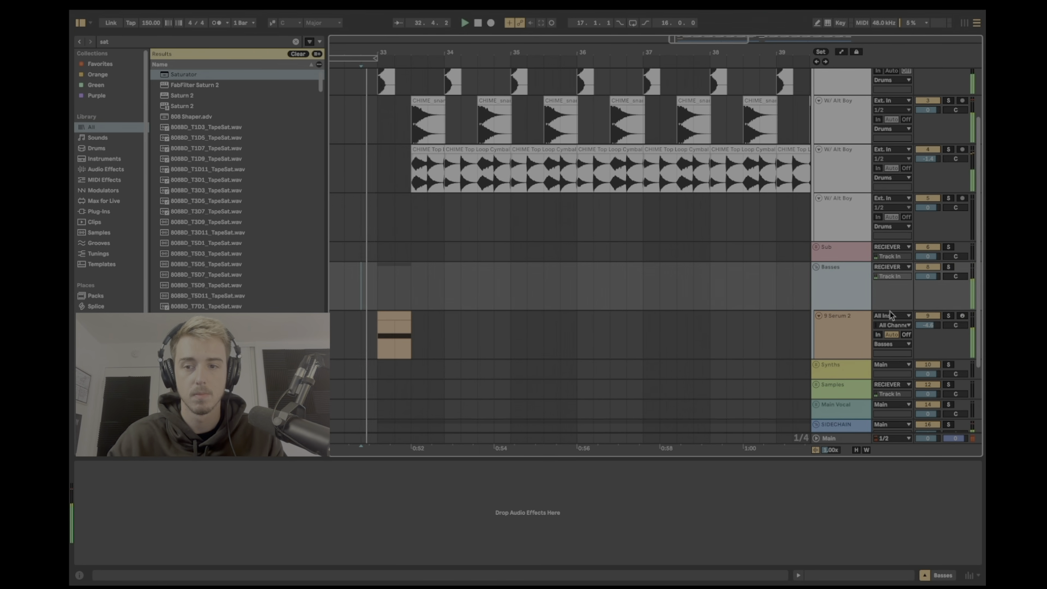
{"action": "left_click_drag", "start_coordinate": [928, 325], "coordinate": [928, 319]}
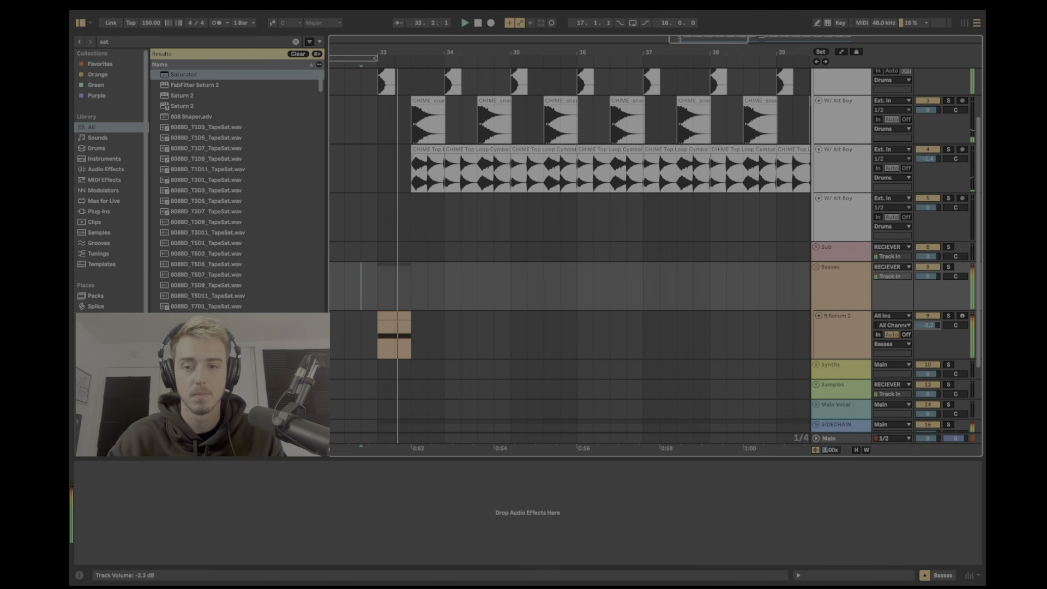
Step: Add a Glue Compressor to the Basses group with Threshold at -1.37 dB and Makeup at 0.75 dB
{"action": "left_click", "coordinate": [380, 293]}
{"action": "key", "text": "ctrl+f"}
{"action": "type", "text": "glue"}
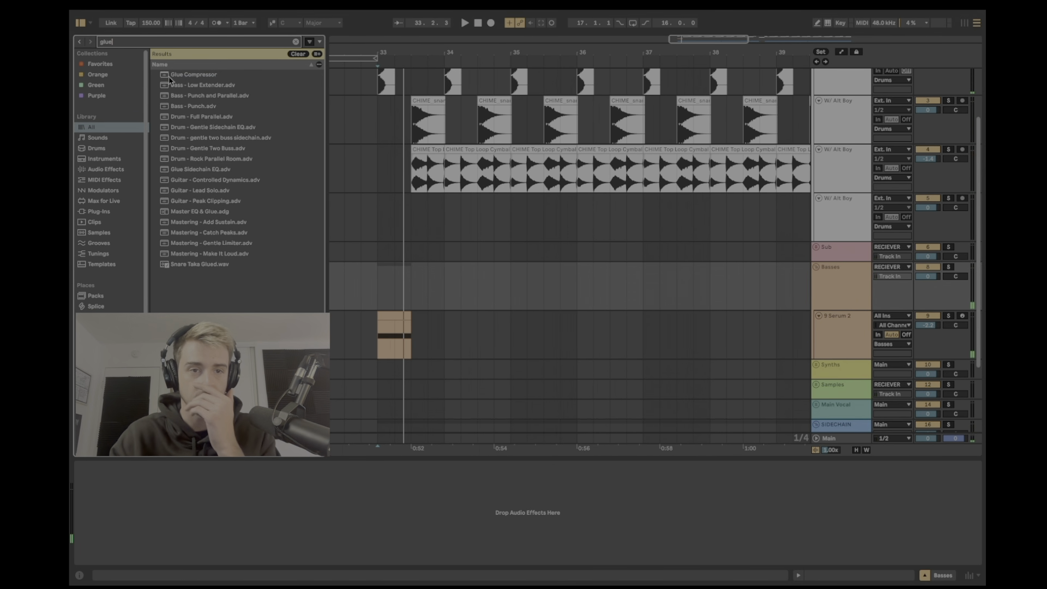
{"action": "double_click", "coordinate": [170, 76]}
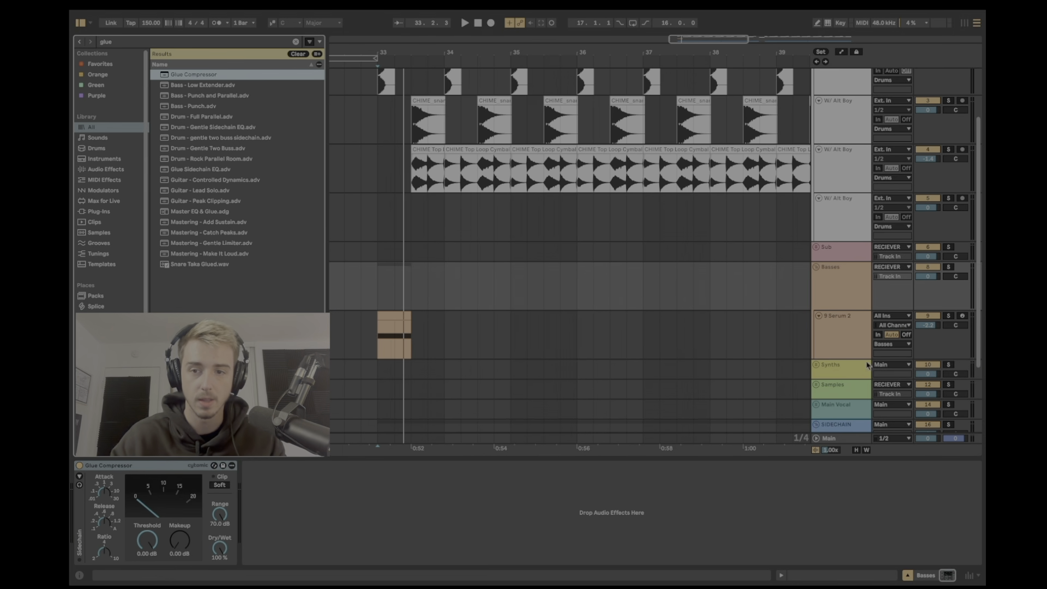
{"action": "scroll", "coordinate": [390, 336], "scroll_direction": "down", "scroll_amount": 2}
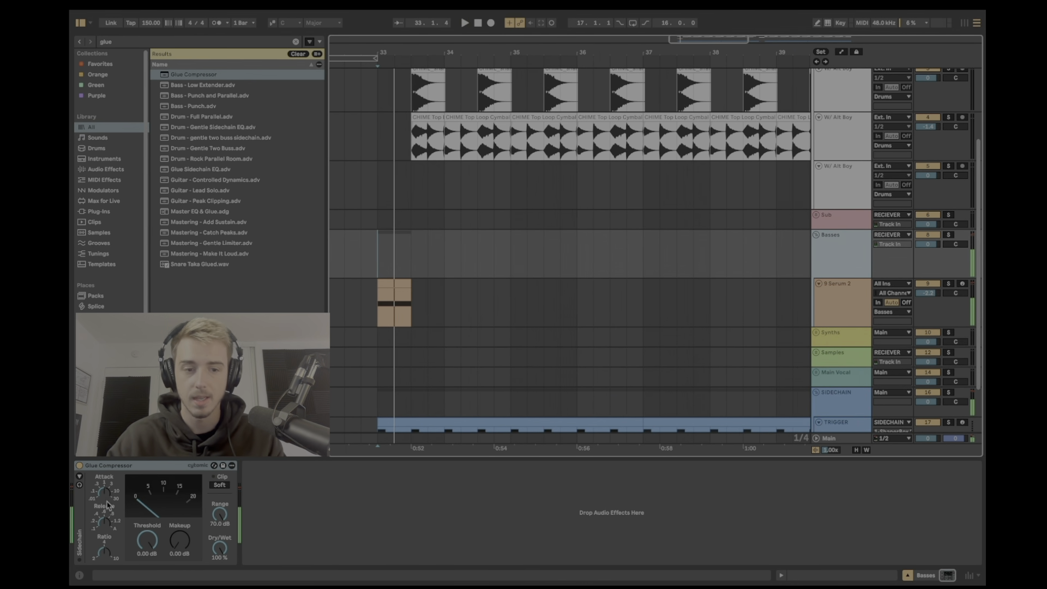
{"action": "left_click_drag", "start_coordinate": [147, 541], "coordinate": [147, 548]}
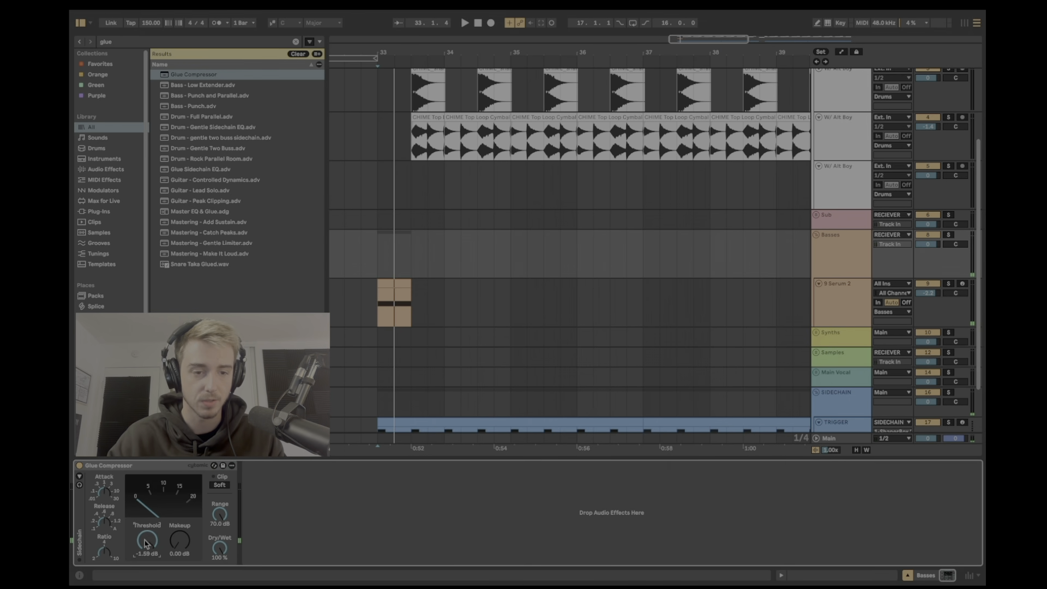
{"action": "left_click_drag", "start_coordinate": [179, 540], "coordinate": [180, 537]}
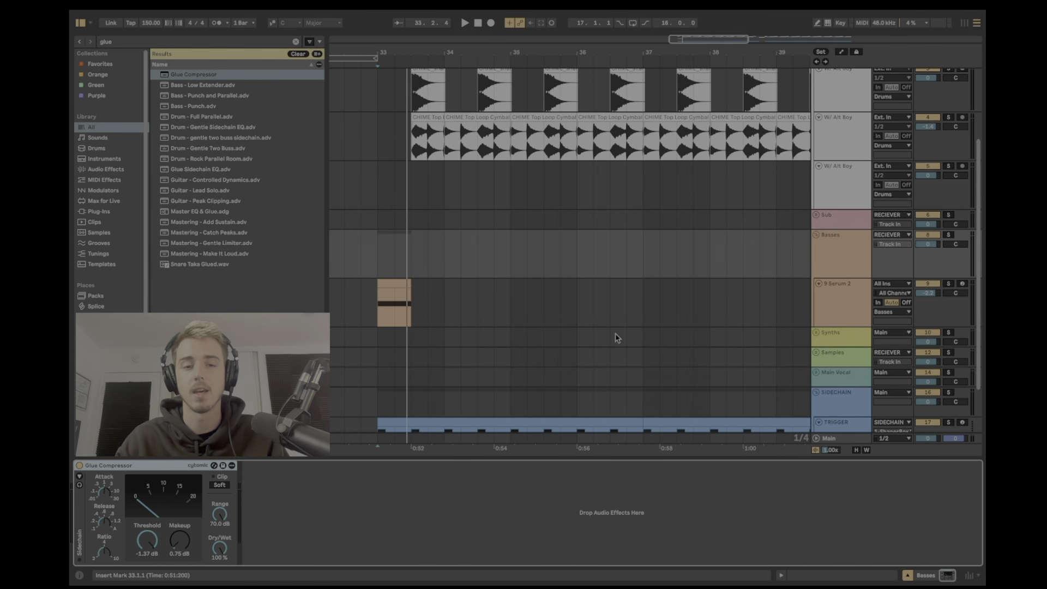
{"action": "left_click", "coordinate": [846, 303]}
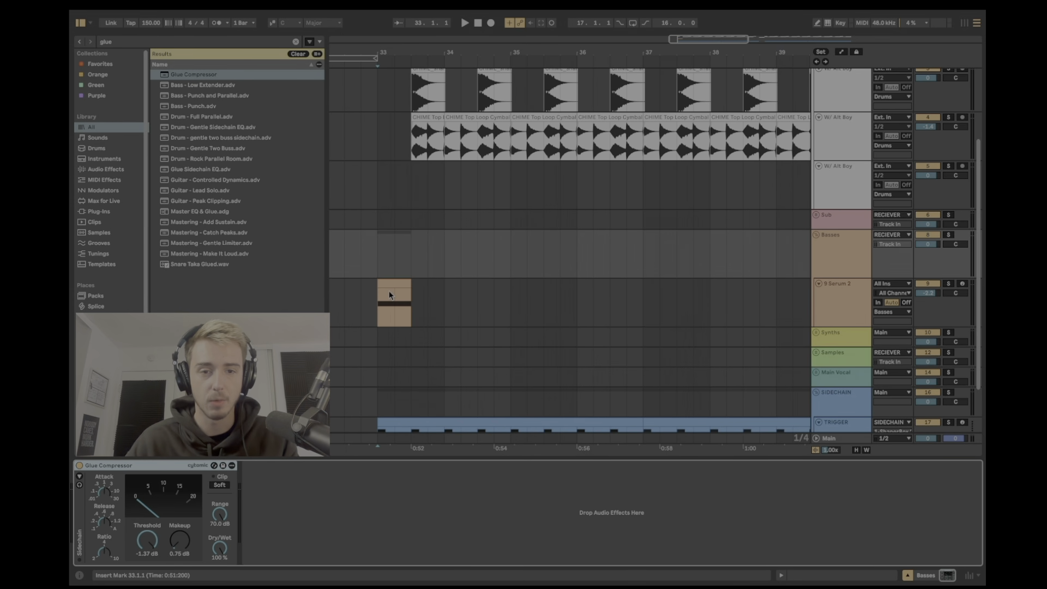
{"action": "left_click", "coordinate": [393, 316]}
{"action": "left_click", "coordinate": [370, 225]}
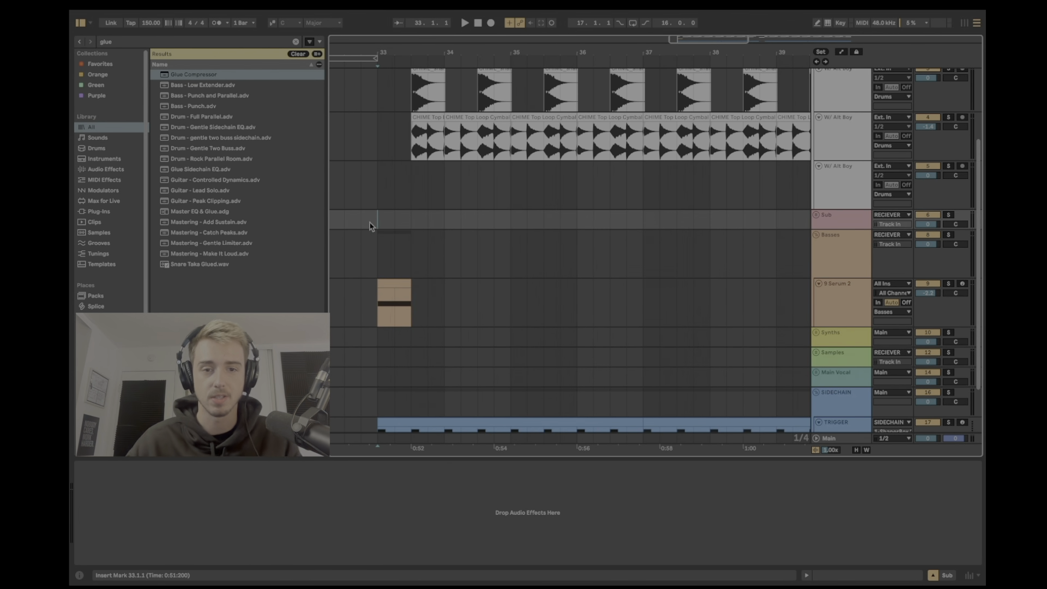
Step: Add an EQ Eight after the Glue Compressor on the Basses group and apply a band 1 low cut at 100 Hz
{"action": "left_click", "coordinate": [395, 267]}
{"action": "left_click", "coordinate": [375, 257]}
{"action": "key", "text": "ctrl+f"}
{"action": "type", "text": "eq"}
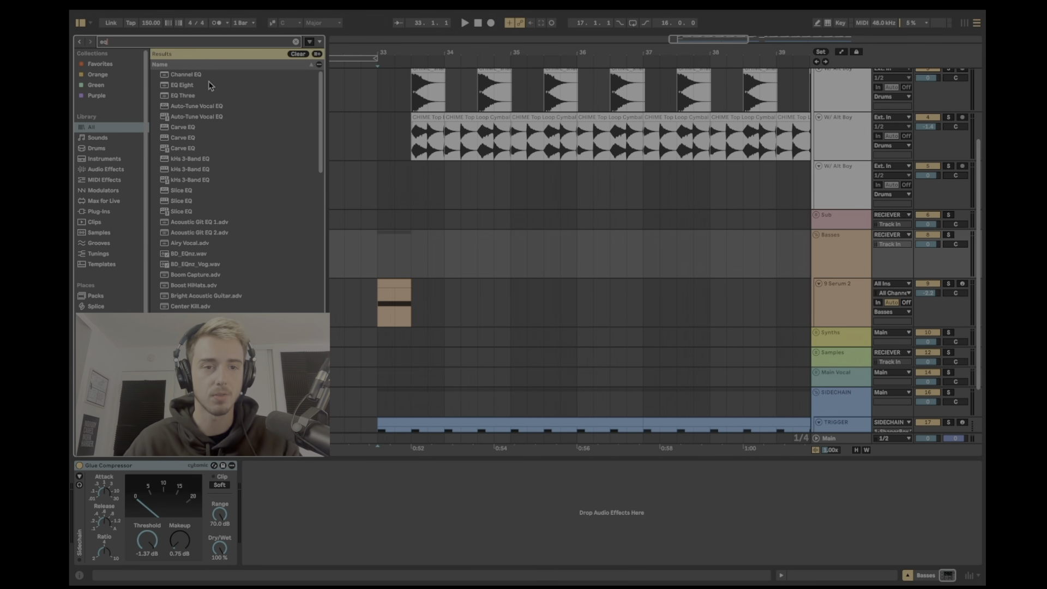
{"action": "double_click", "coordinate": [205, 87]}
{"action": "left_click", "coordinate": [280, 559]}
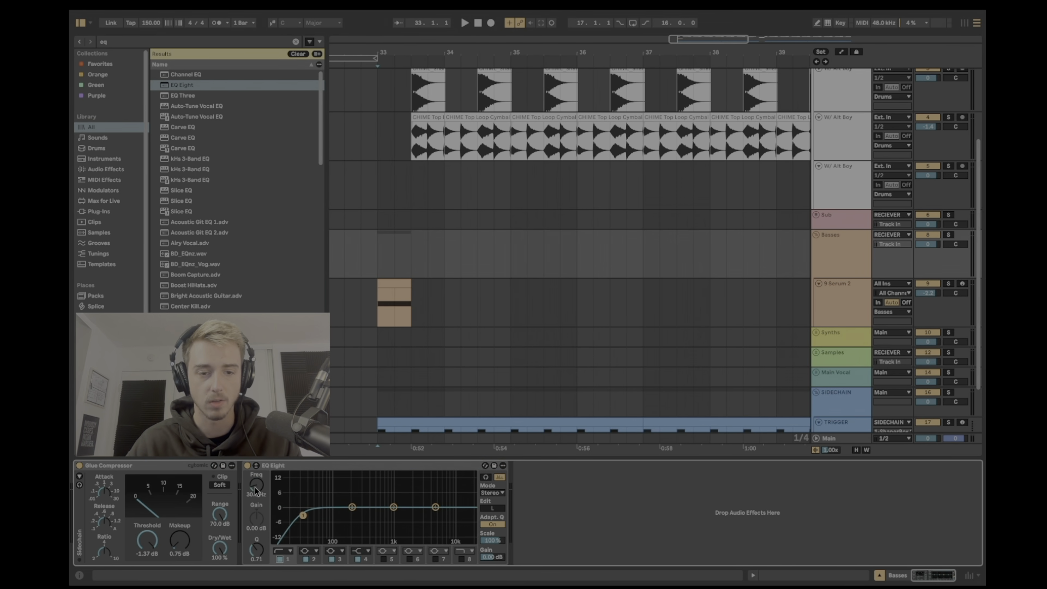
{"action": "key", "text": "Return"}
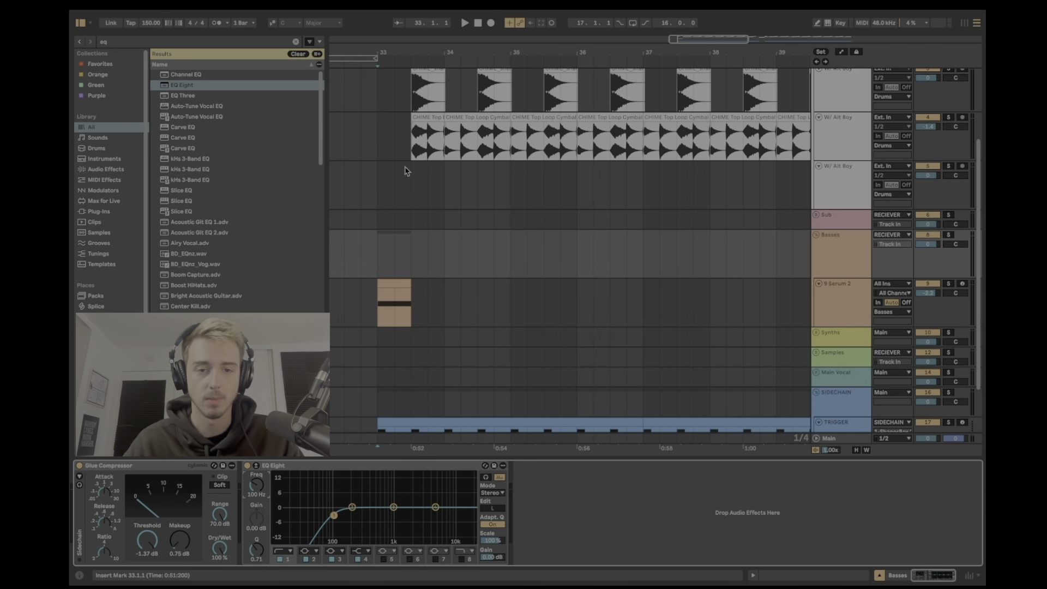
{"action": "left_click", "coordinate": [382, 219]}
{"action": "left_click", "coordinate": [376, 267]}
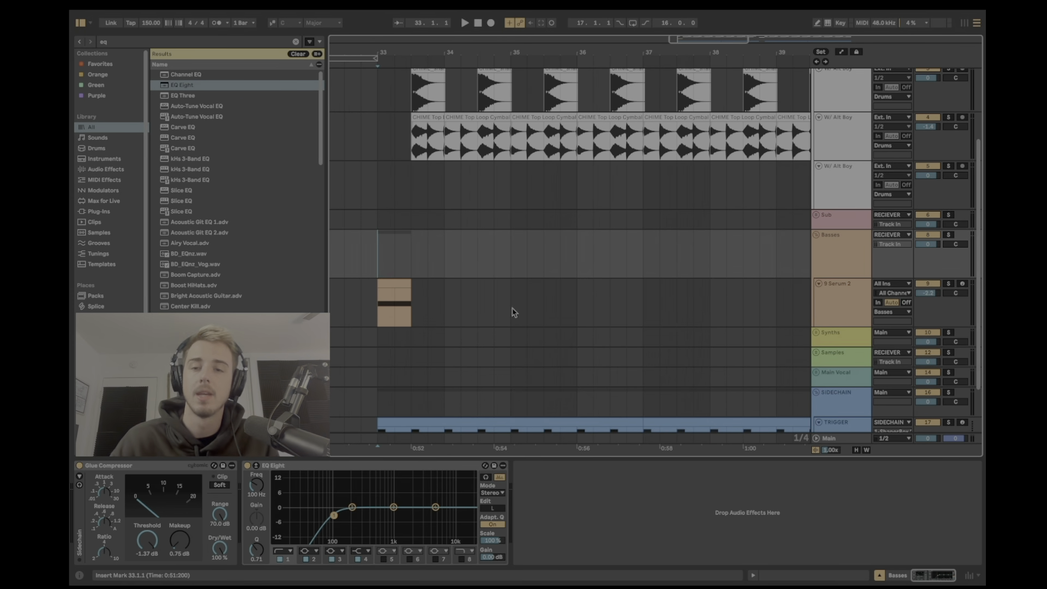
{"action": "scroll", "coordinate": [352, 250], "scroll_direction": "down", "scroll_amount": 3}
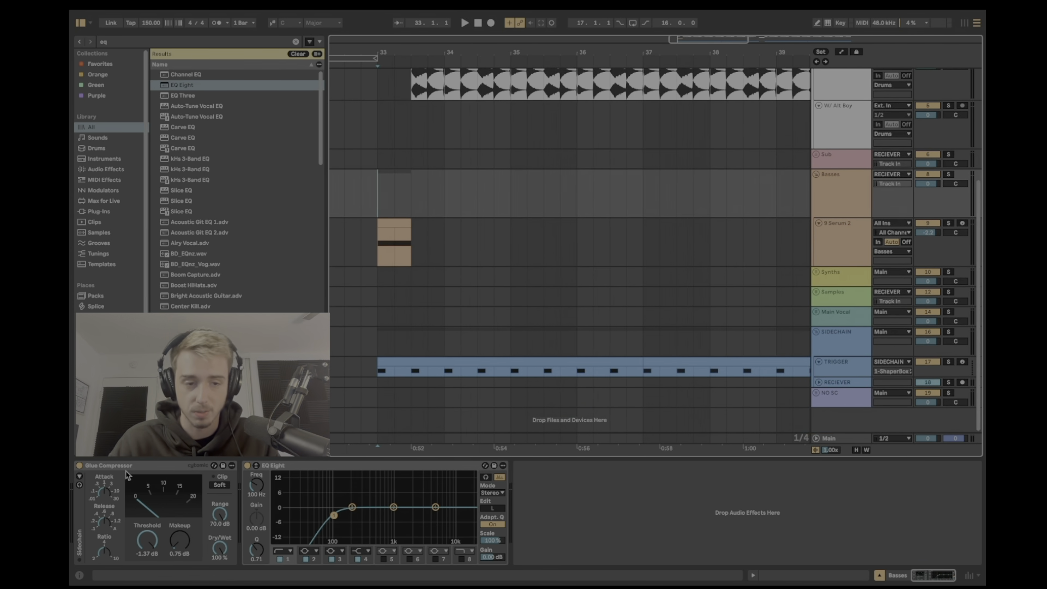
Step: Set the band 1 low cut of the Basses group's EQ Eight to 120 Hz
{"action": "left_click", "coordinate": [376, 204]}
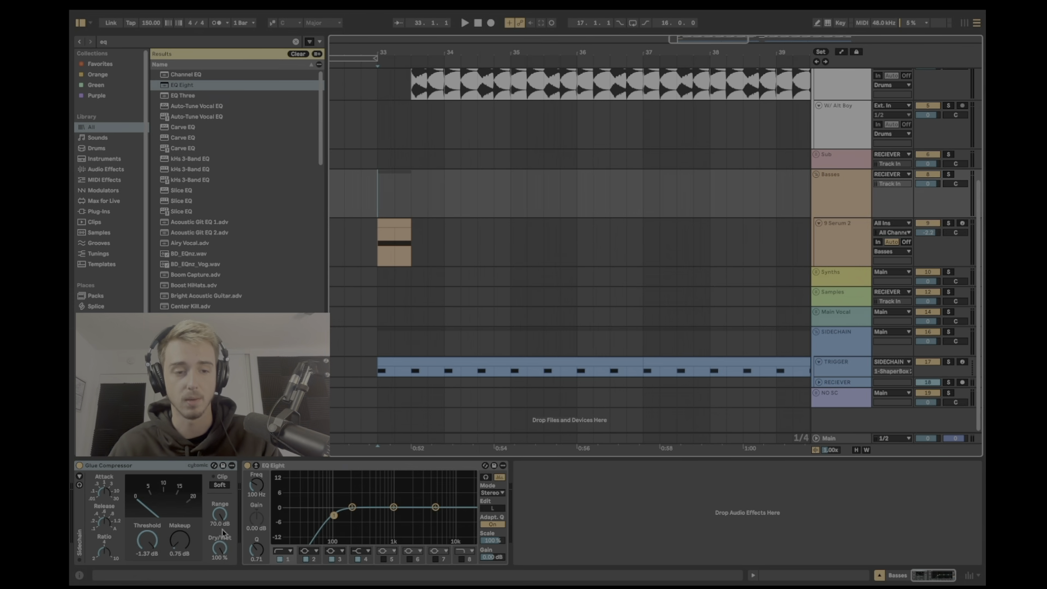
{"action": "left_click", "coordinate": [380, 162]}
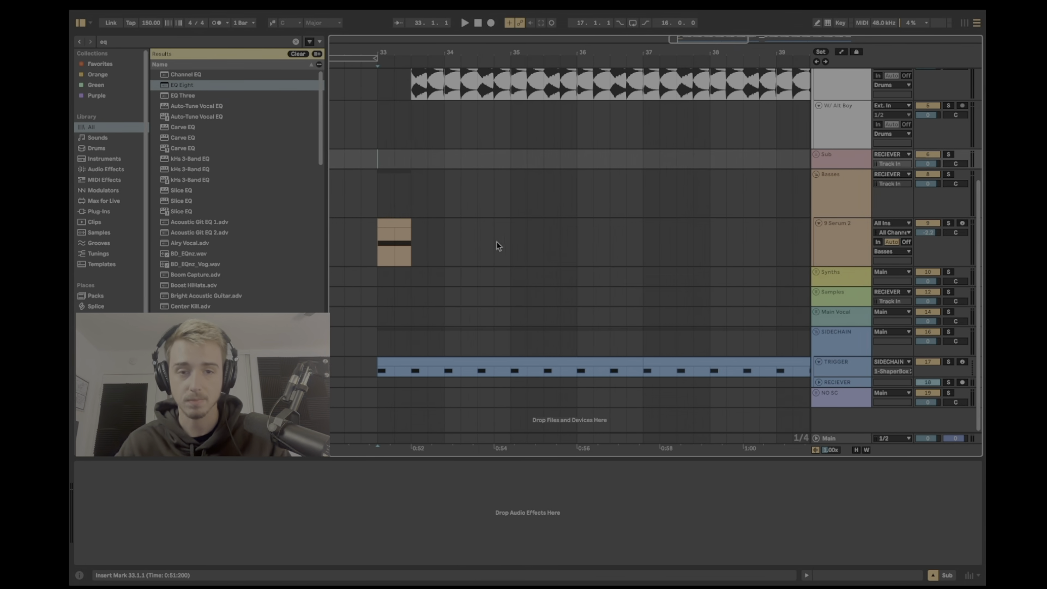
{"action": "left_click", "coordinate": [384, 199]}
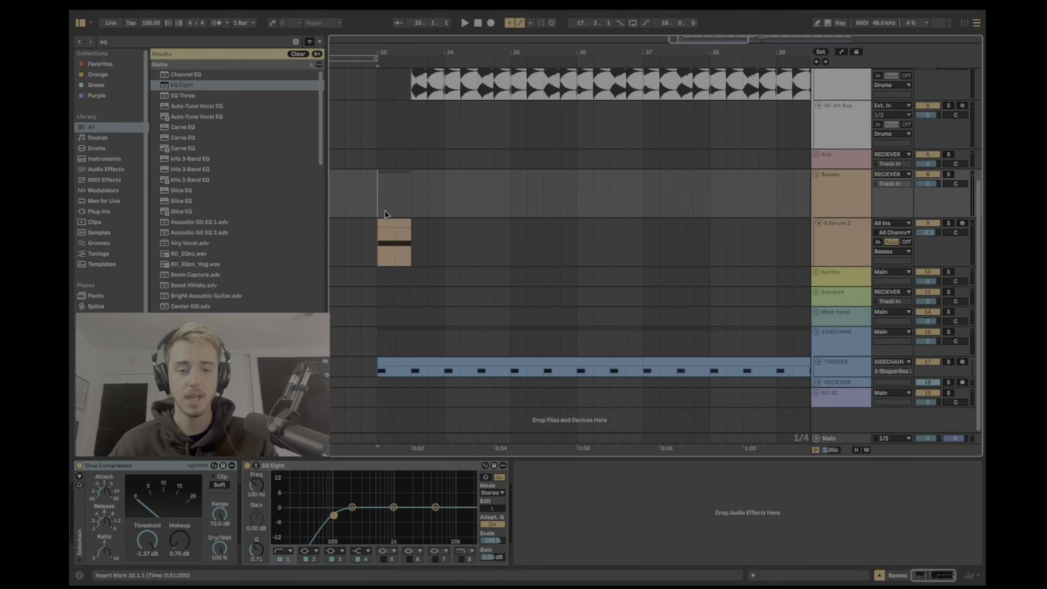
{"action": "left_click", "coordinate": [335, 517]}
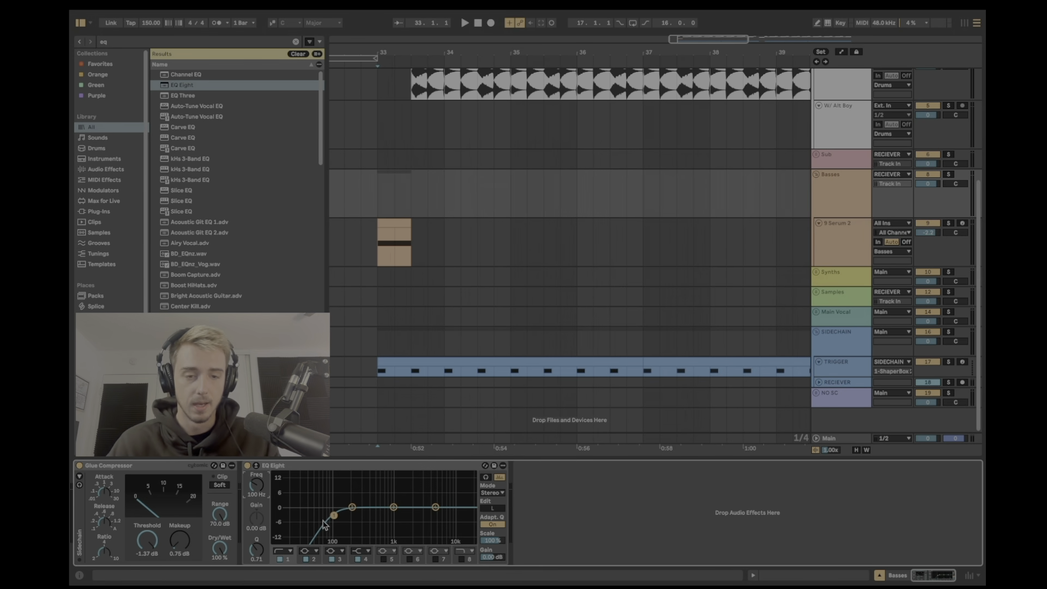
{"action": "type", "text": "120"}
{"action": "key", "text": "Return"}
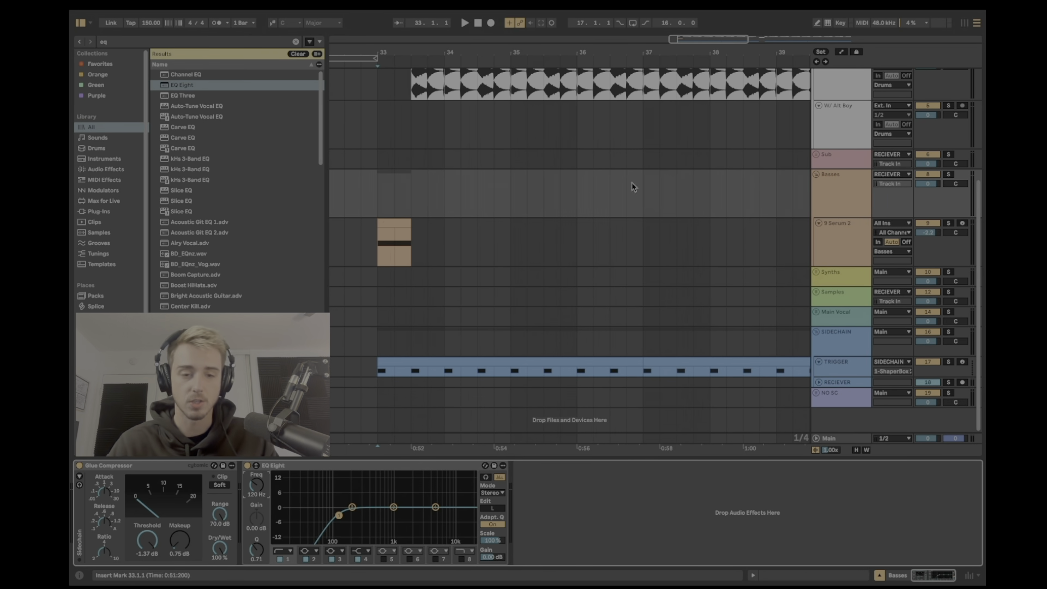
Step: Expand the Sub group and place the insert marker at bar 33 on its empty MIDI track
{"action": "left_click", "coordinate": [378, 163]}
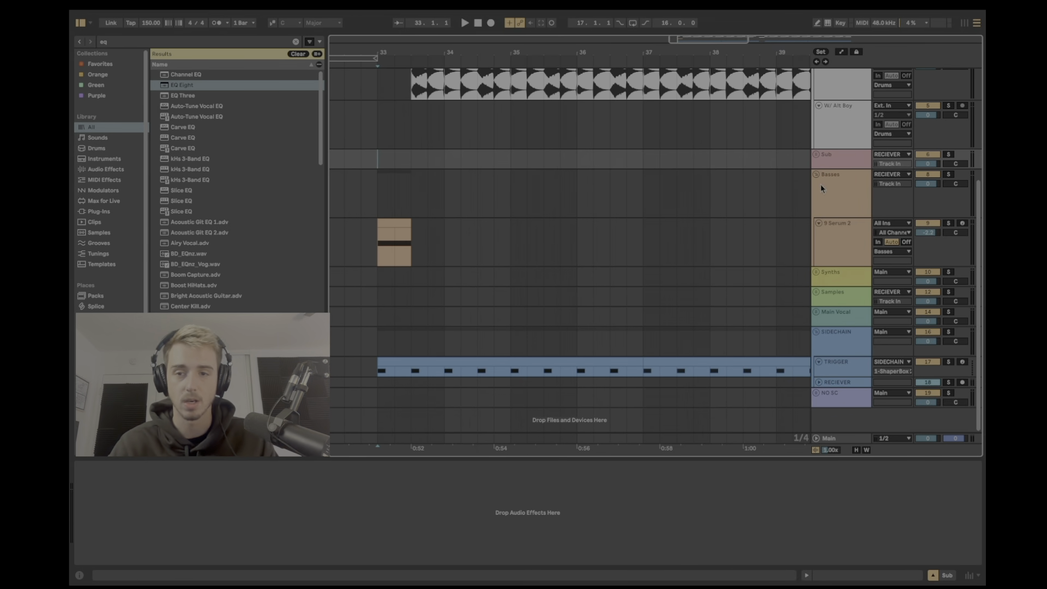
{"action": "left_click", "coordinate": [817, 155]}
{"action": "left_click", "coordinate": [838, 190]}
{"action": "left_click", "coordinate": [841, 230]}
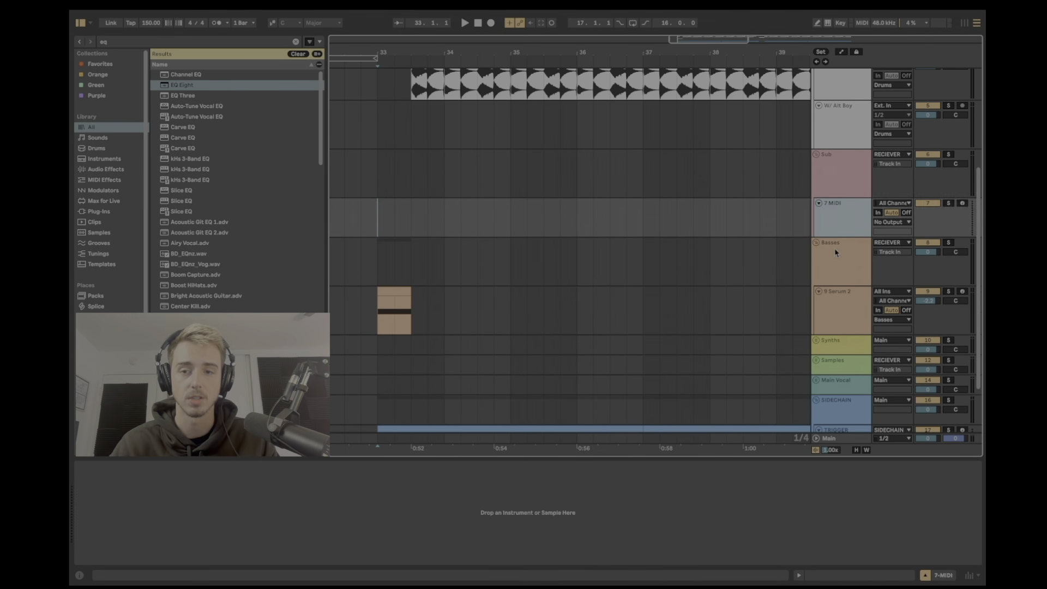
{"action": "left_click", "coordinate": [835, 249]}
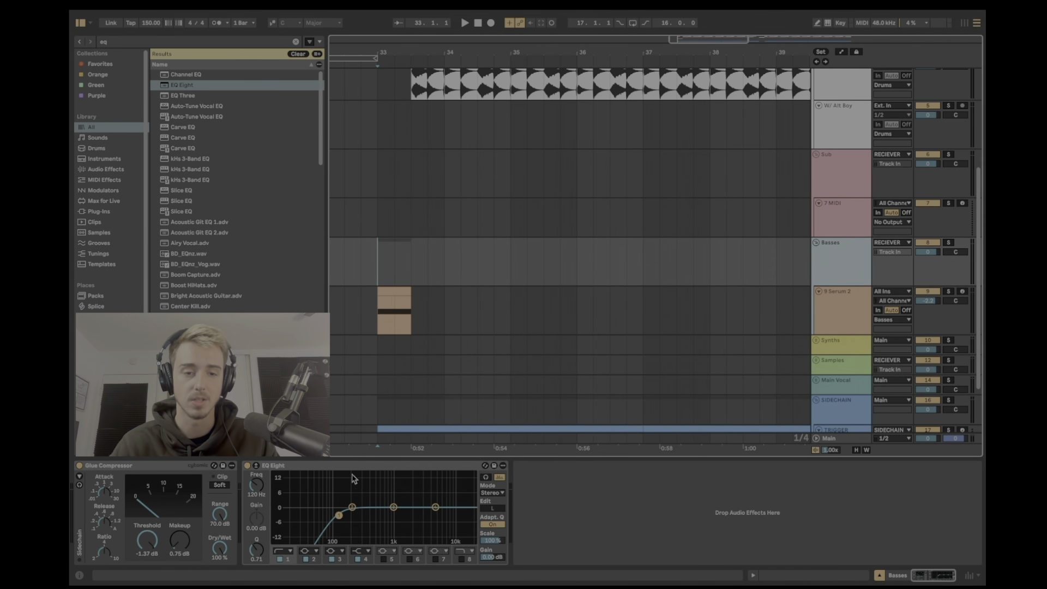
{"action": "left_click", "coordinate": [379, 187]}
{"action": "left_click", "coordinate": [377, 213]}
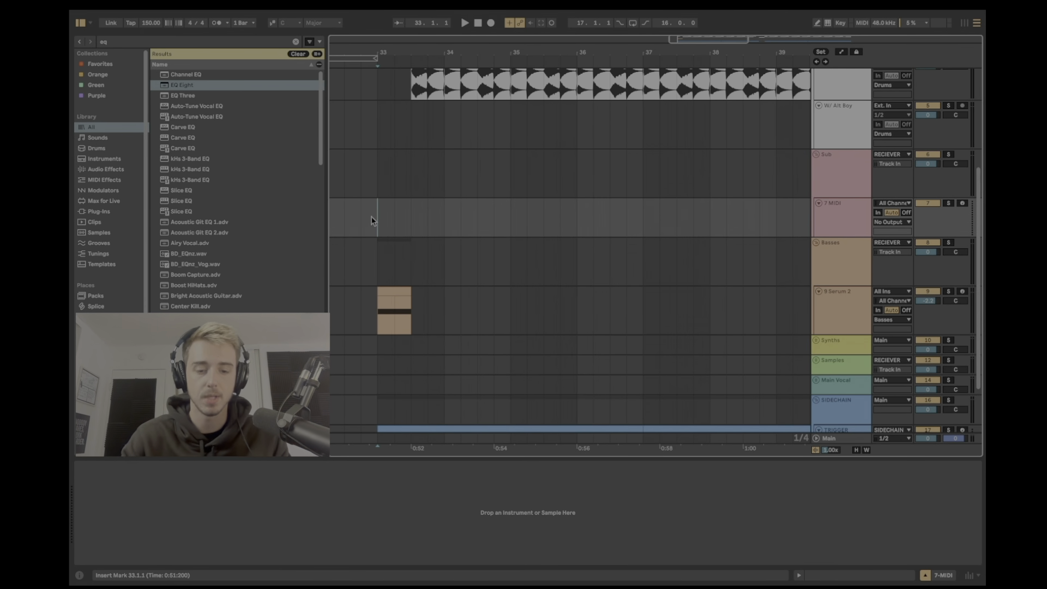
Step: Load CSTC_Sub With Crunch Rack.adg from Favorites onto the Sub group's MIDI track and close the Serum windows
{"action": "left_click", "coordinate": [295, 41]}
{"action": "left_click", "coordinate": [103, 65]}
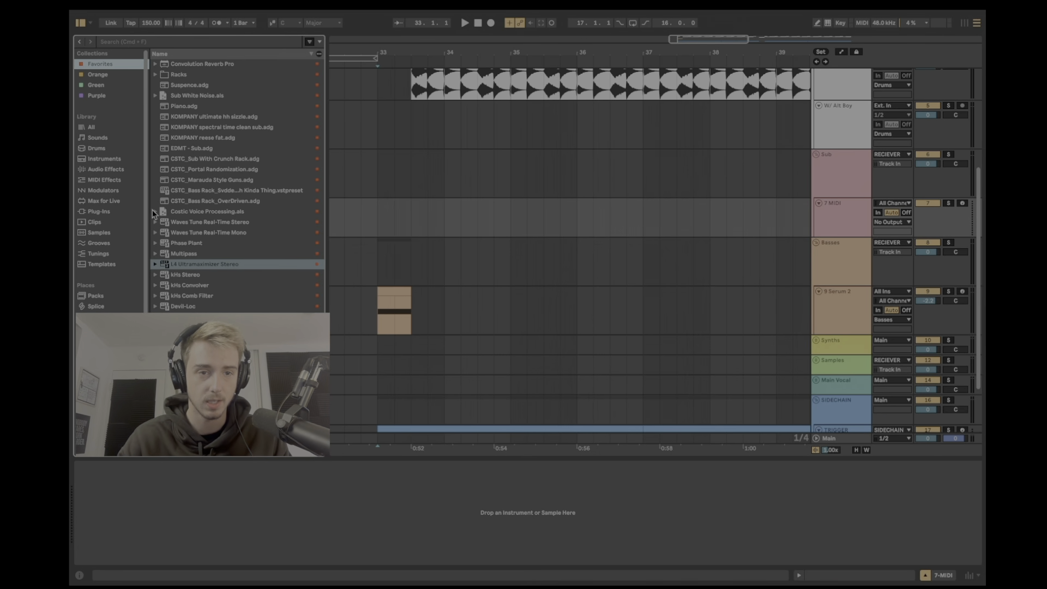
{"action": "left_click_drag", "start_coordinate": [213, 159], "coordinate": [490, 222]}
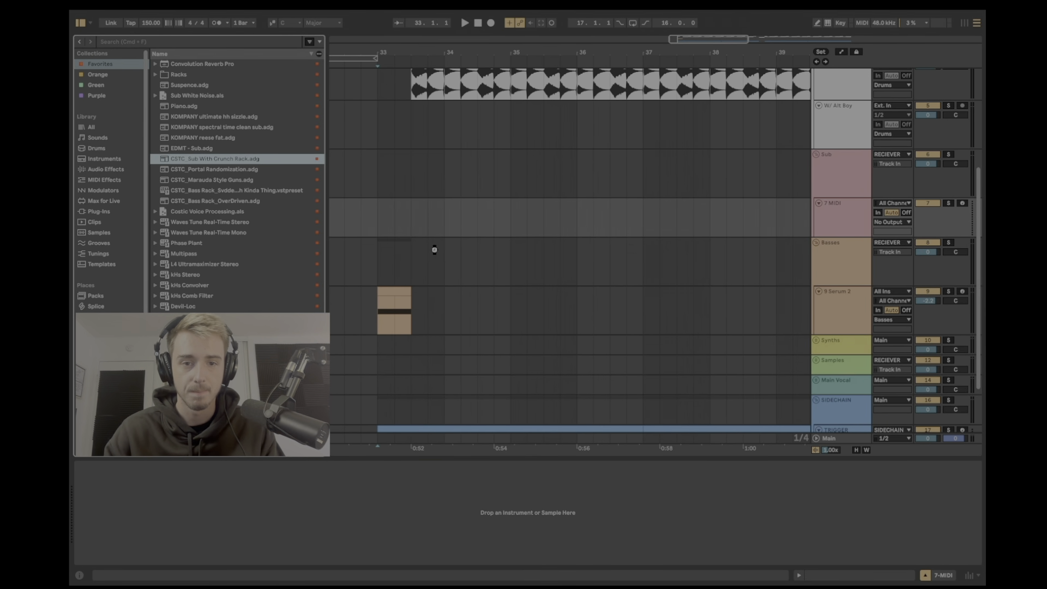
{"action": "left_click_drag", "start_coordinate": [434, 250], "coordinate": [425, 235]}
{"action": "left_click", "coordinate": [270, 84]}
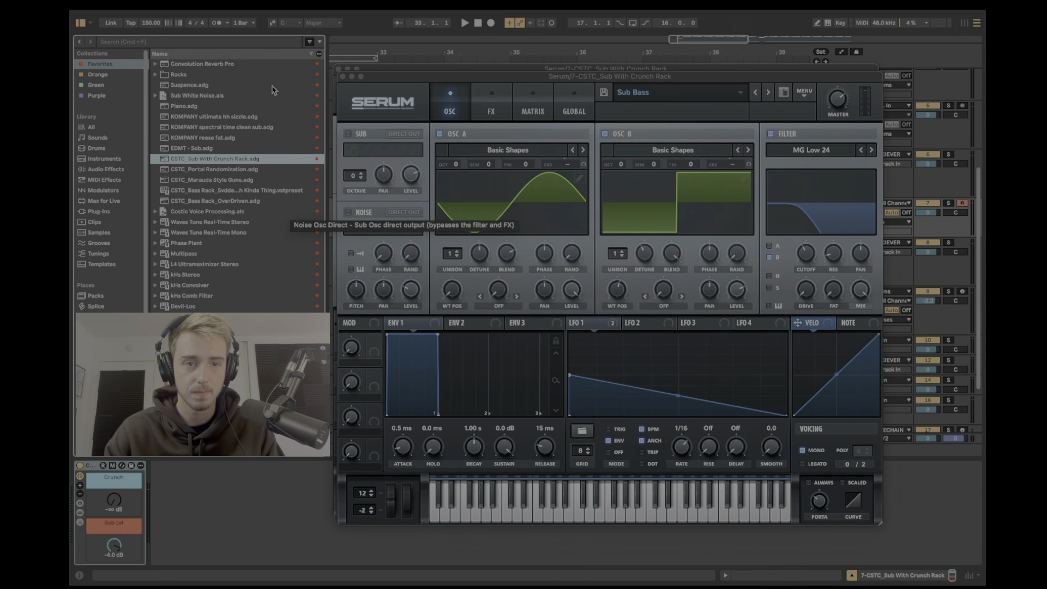
{"action": "left_click", "coordinate": [342, 77]}
{"action": "left_click", "coordinate": [338, 69]}
Step: Create a MIDI clip from 33.1.1 to 33.3.1 on the sub track with one D#0 note filling the clip
{"action": "left_click_drag", "start_coordinate": [379, 217], "coordinate": [404, 236]}
{"action": "key", "text": "super+shift+m"}
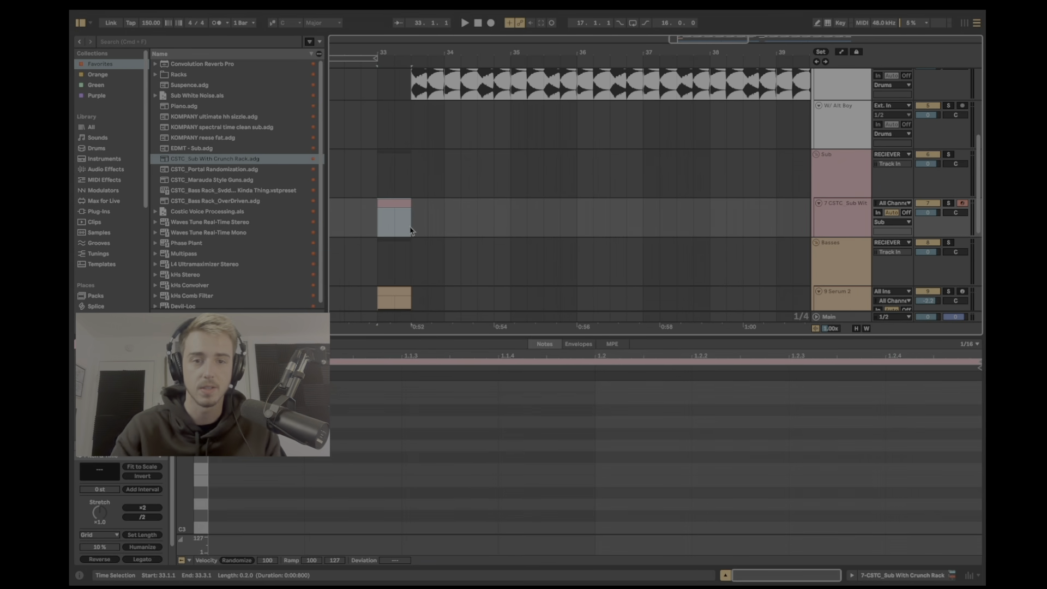
{"action": "double_click", "coordinate": [214, 494]}
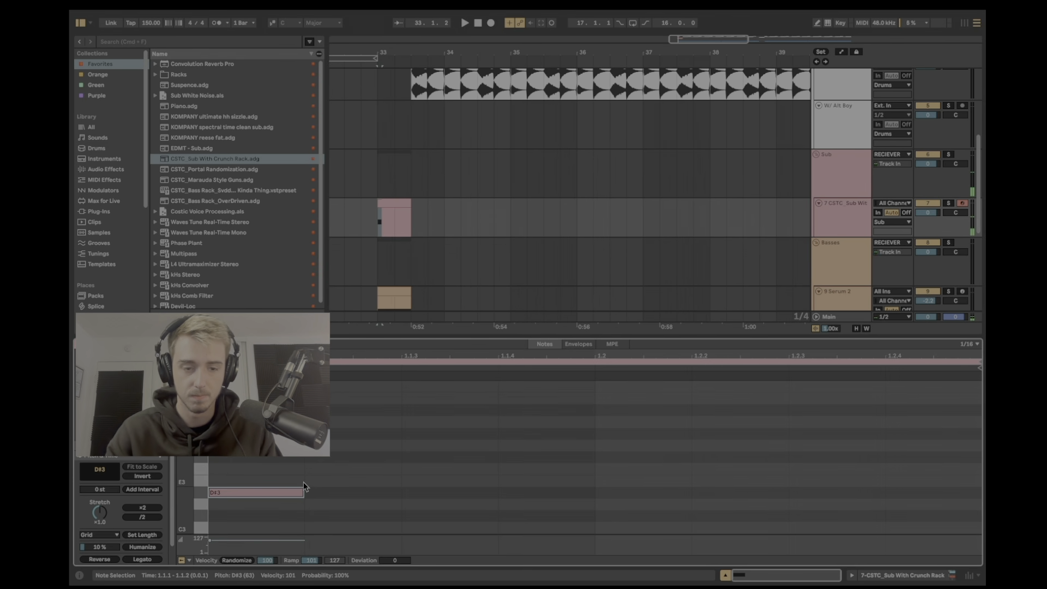
{"action": "key", "text": "shift+Down"}
{"action": "key", "text": "shift+Down"}
{"action": "key", "text": "shift+Down"}
{"action": "key", "text": "space"}
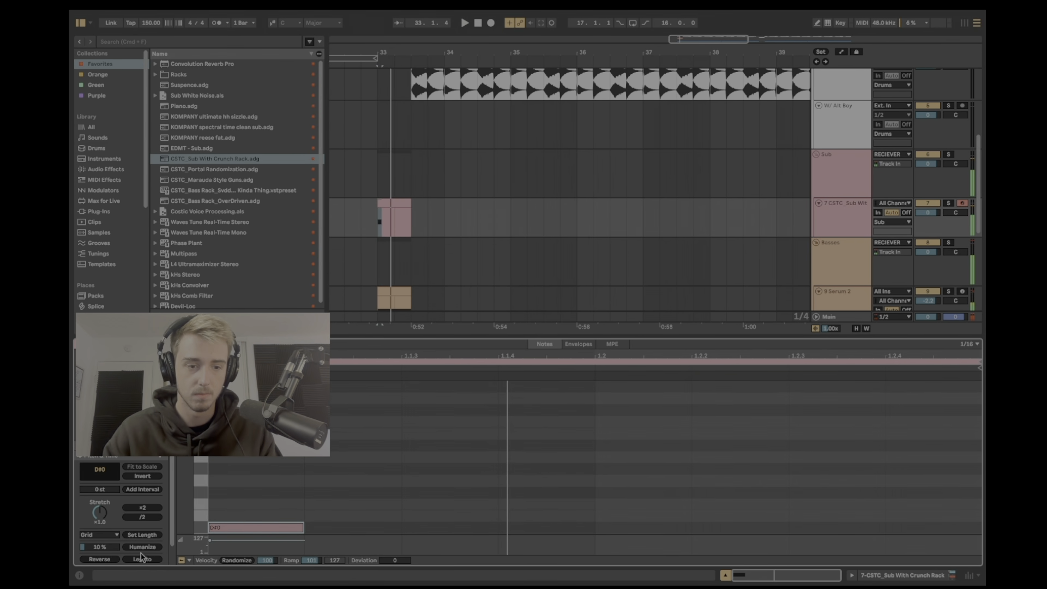
Step: Play the sub together with the bass around bar 33 and hide the clip view
{"action": "left_click", "coordinate": [353, 225]}
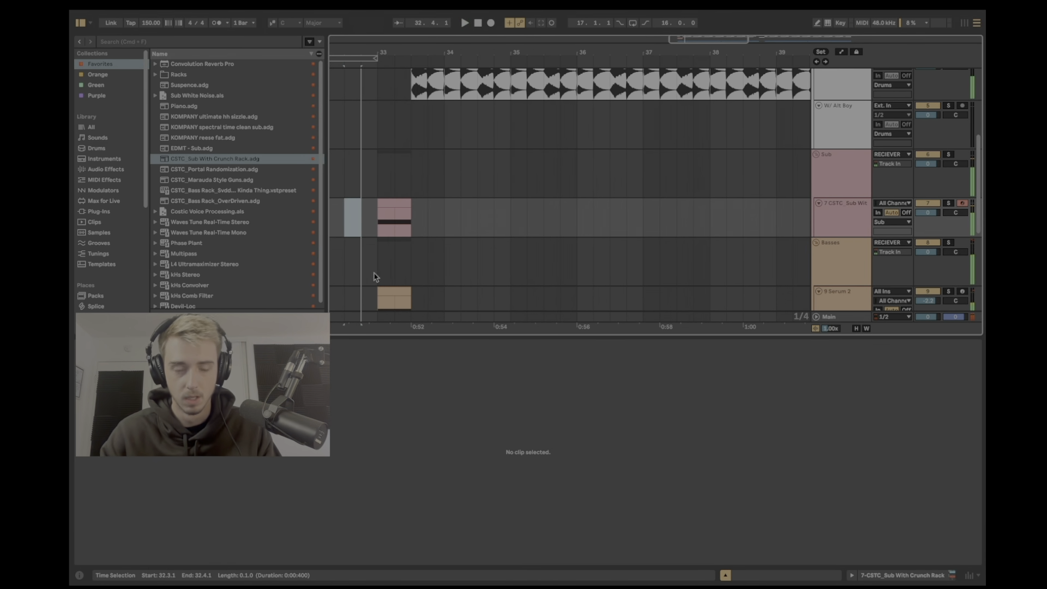
{"action": "key", "text": "Right"}
{"action": "key", "text": "space"}
{"action": "left_click", "coordinate": [412, 345]}
{"action": "left_click_drag", "start_coordinate": [414, 337], "coordinate": [346, 472]}
{"action": "key", "text": "space"}
{"action": "key", "text": "space"}
{"action": "key", "text": "space"}
{"action": "left_click", "coordinate": [377, 261]}
{"action": "key", "text": "space"}
Step: Mute the sub track and audition the bass without it from bar 33
{"action": "left_click", "coordinate": [933, 246]}
{"action": "key", "text": "space"}
{"action": "key", "text": "space"}
{"action": "key", "text": "space"}
{"action": "key", "text": "space"}
{"action": "key", "text": "space"}
{"action": "key", "text": "space"}
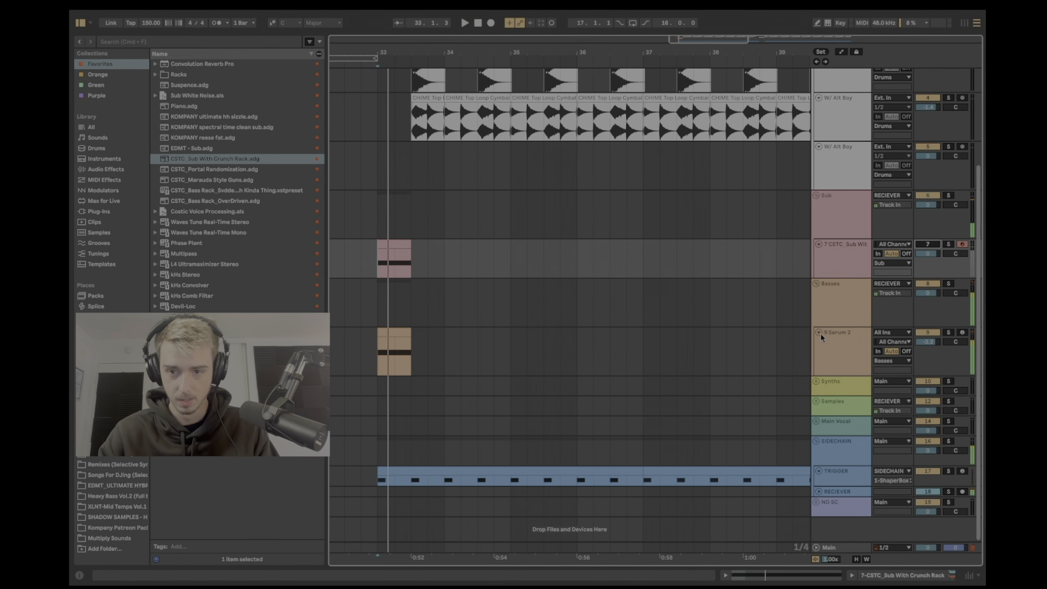
Step: Show the Basses group's devices and compare the bass with its EQ Eight bypassed and enabled
{"action": "left_click", "coordinate": [835, 305]}
{"action": "key", "text": "space"}
{"action": "key", "text": "space"}
{"action": "left_click", "coordinate": [931, 578]}
{"action": "key", "text": "space"}
{"action": "left_click", "coordinate": [248, 466]}
{"action": "key", "text": "space"}
{"action": "key", "text": "space"}
{"action": "key", "text": "space"}
{"action": "left_click", "coordinate": [247, 467]}
{"action": "key", "text": "space"}
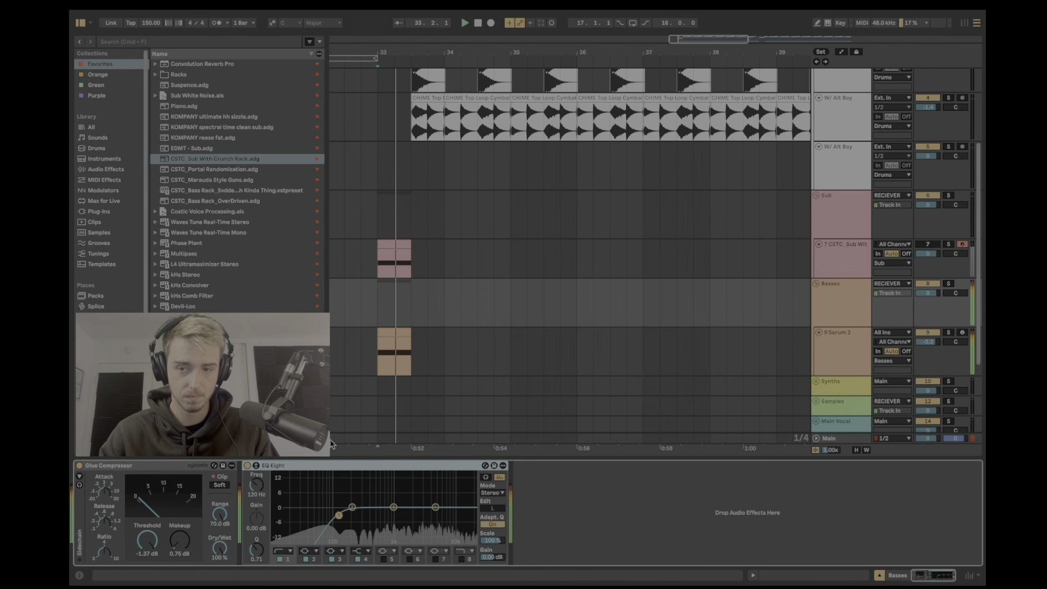
{"action": "key", "text": "space"}
{"action": "key", "text": "space"}
Step: Reactivate the sub track and audition it with the bass from bar 33
{"action": "left_click", "coordinate": [929, 246]}
{"action": "key", "text": "space"}
{"action": "key", "text": "space"}
{"action": "key", "text": "space"}
{"action": "key", "text": "space"}
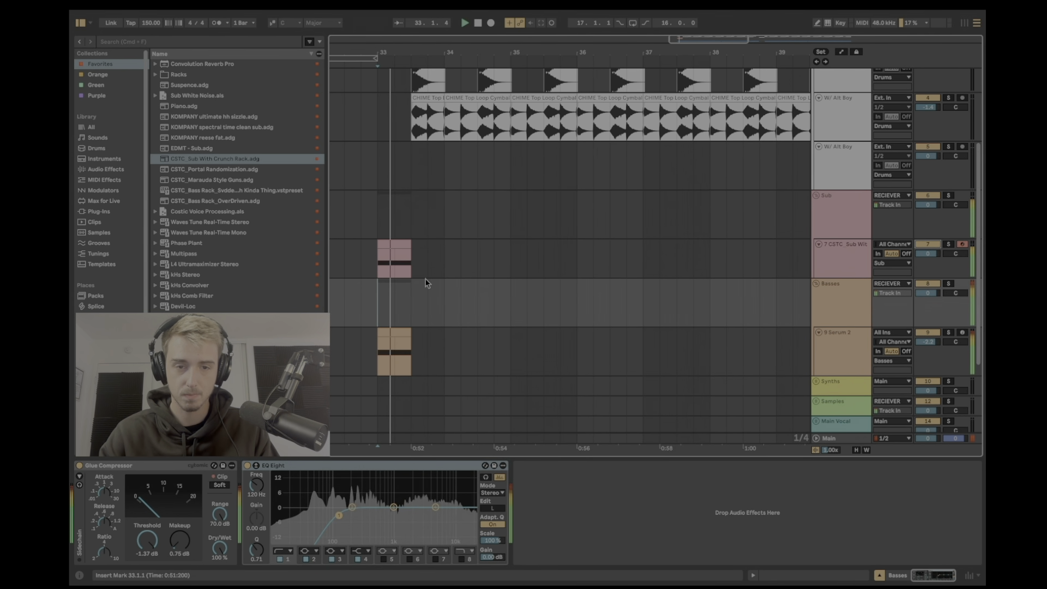
{"action": "left_click", "coordinate": [382, 270]}
{"action": "key", "text": "space"}
{"action": "key", "text": "space"}
Step: Solo the sub track and audition its clip repeatedly
{"action": "left_click", "coordinate": [949, 244]}
{"action": "key", "text": "space"}
{"action": "key", "text": "space"}
{"action": "key", "text": "space"}
{"action": "key", "text": "space"}
{"action": "key", "text": "space"}
{"action": "key", "text": "space"}
{"action": "key", "text": "space"}
{"action": "key", "text": "space"}
Step: Raise the sub rack's Crunch macro to -8.171 dB, audition it, and unsolo the sub track
{"action": "left_click_drag", "start_coordinate": [114, 500], "coordinate": [114, 458]}
{"action": "key", "text": "space"}
{"action": "key", "text": "space"}
{"action": "key", "text": "space"}
{"action": "key", "text": "space"}
{"action": "key", "text": "space"}
{"action": "key", "text": "space"}
{"action": "key", "text": "space"}
{"action": "key", "text": "space"}
{"action": "key", "text": "space"}
{"action": "key", "text": "space"}
{"action": "left_click", "coordinate": [949, 244]}
Step: Audition the crunchier sub in the full mix around bar 33
{"action": "key", "text": "space"}
{"action": "key", "text": "space"}
{"action": "left_click", "coordinate": [361, 265]}
{"action": "key", "text": "space"}
{"action": "key", "text": "space"}
{"action": "left_click", "coordinate": [378, 267]}
{"action": "key", "text": "a"}
{"action": "key", "text": "space"}
{"action": "key", "text": "a"}
{"action": "left_click", "coordinate": [114, 500]}
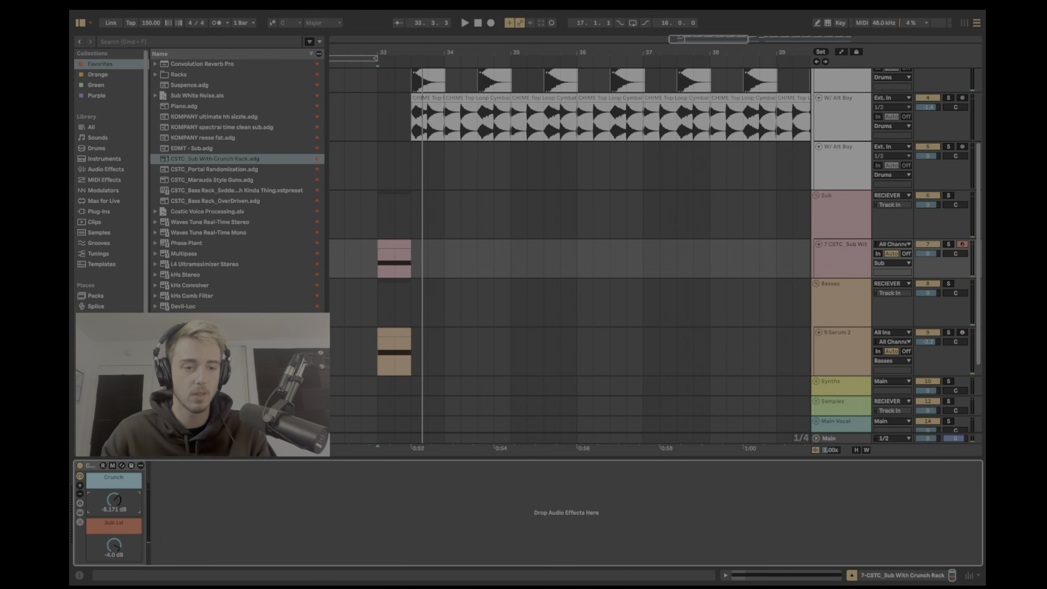
Step: Reveal the sub rack's chains, turn off band 1 of the CSTC_Sub chain's EQ Eight, and audition the result
{"action": "left_click", "coordinate": [108, 533]}
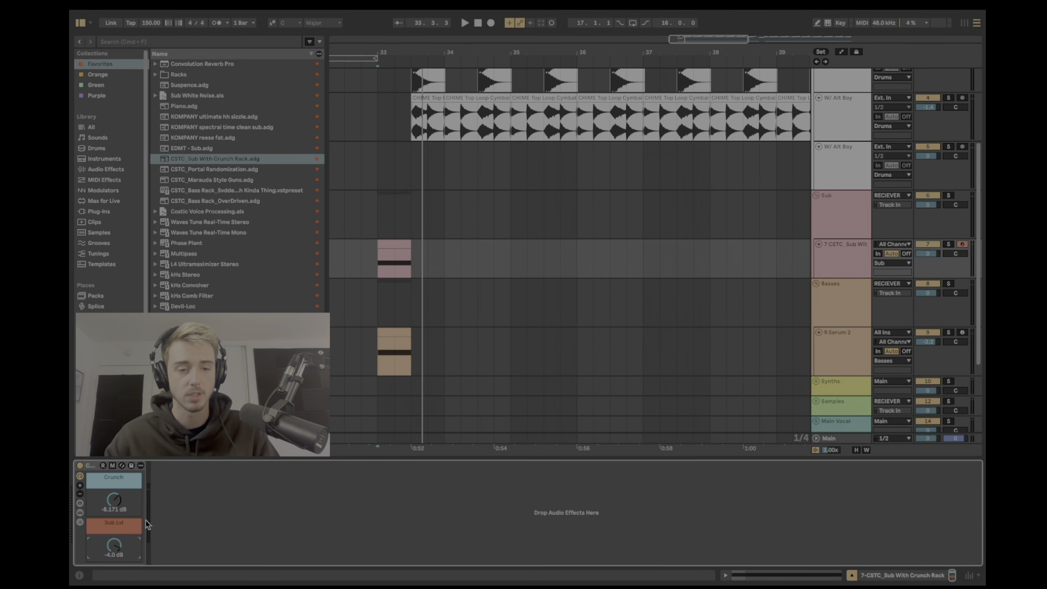
{"action": "left_click", "coordinate": [79, 514]}
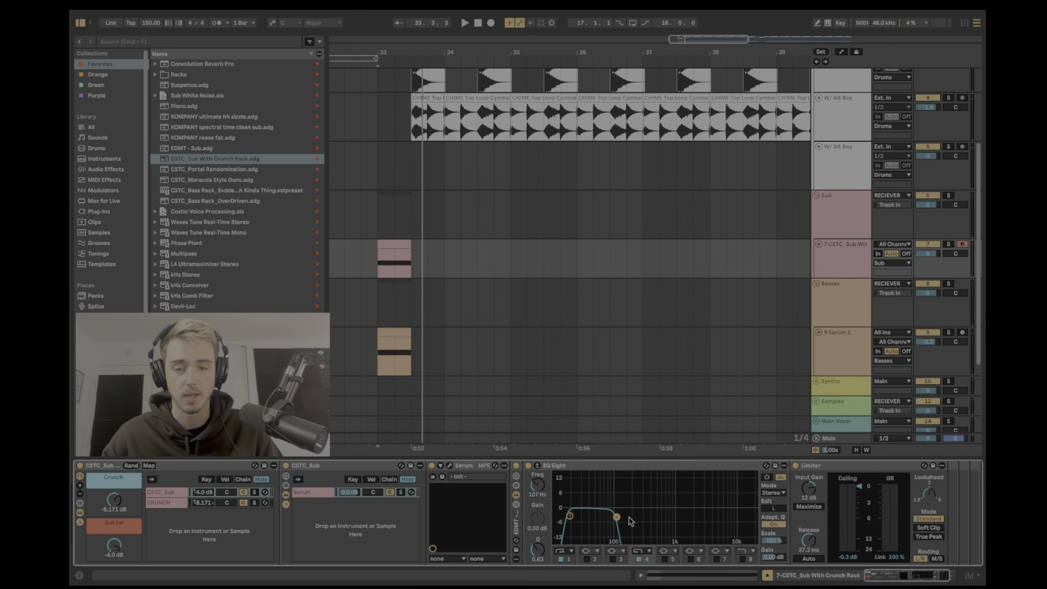
{"action": "left_click", "coordinate": [169, 503]}
{"action": "left_click", "coordinate": [169, 492]}
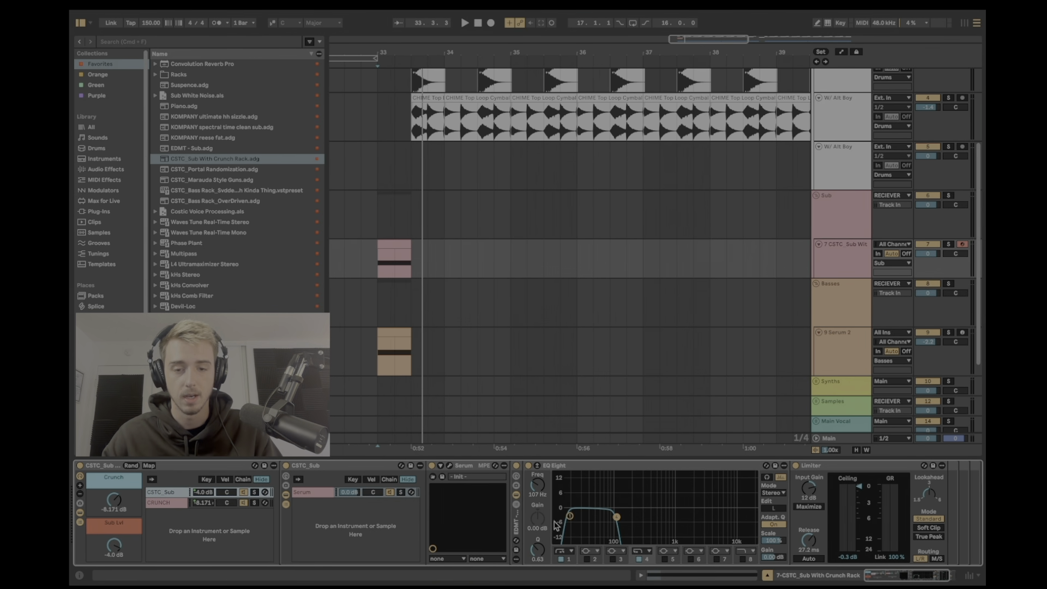
{"action": "left_click", "coordinate": [312, 493]}
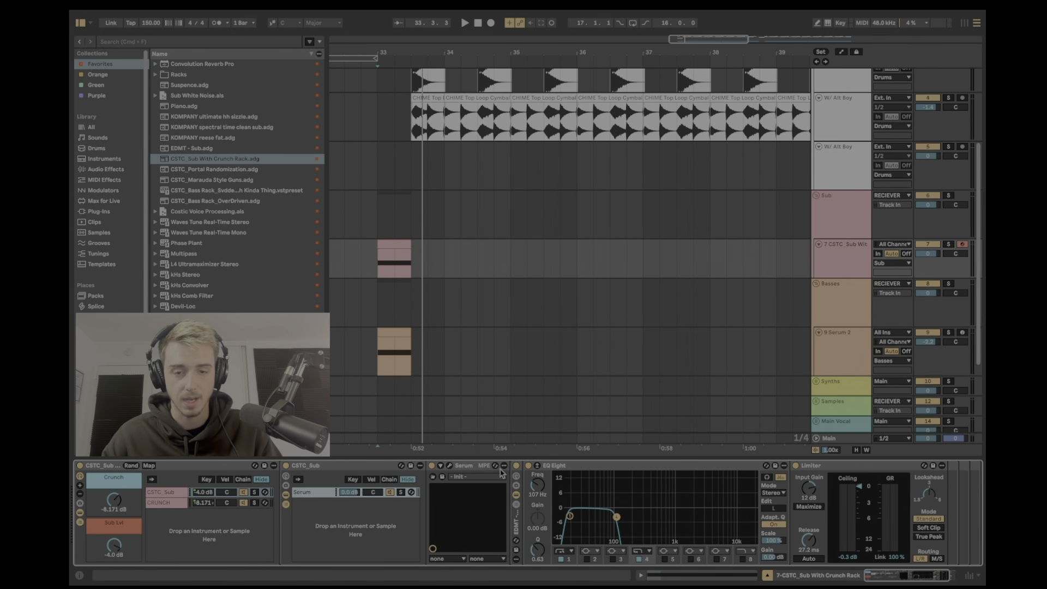
{"action": "left_click", "coordinate": [565, 558]}
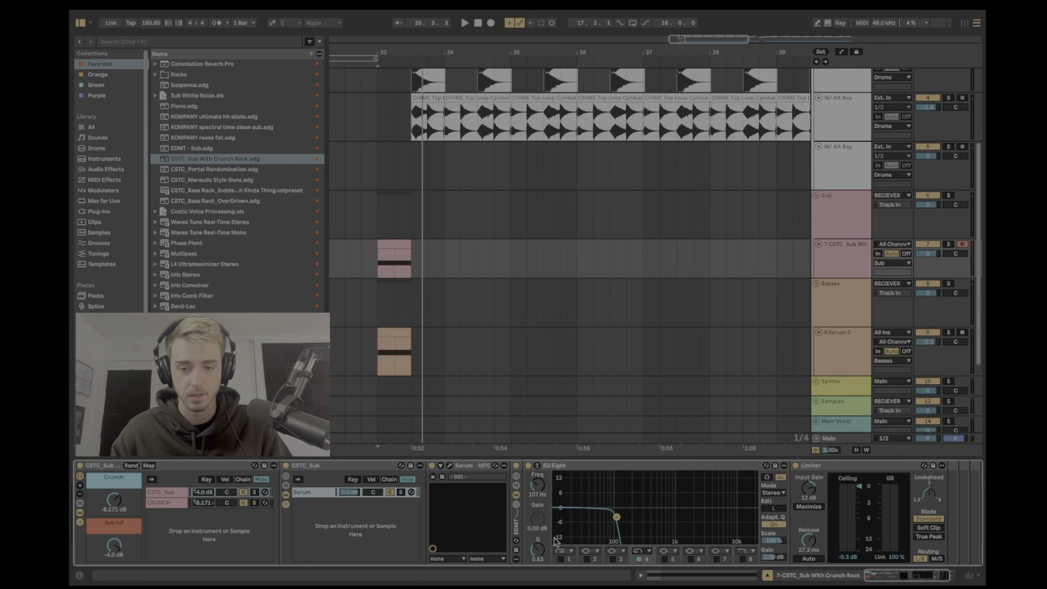
{"action": "key", "text": "space"}
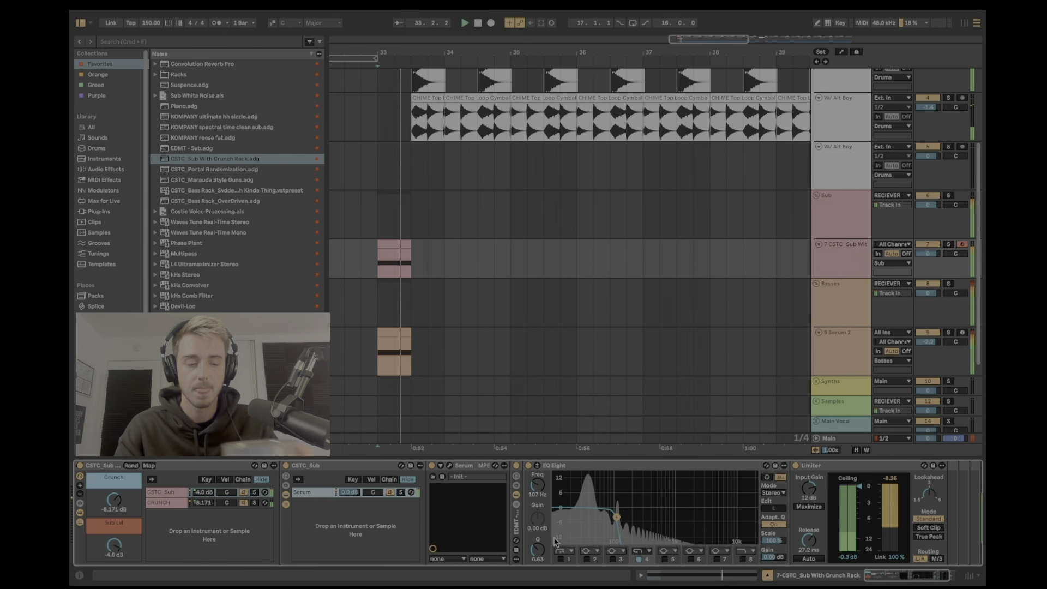
{"action": "key", "text": "space"}
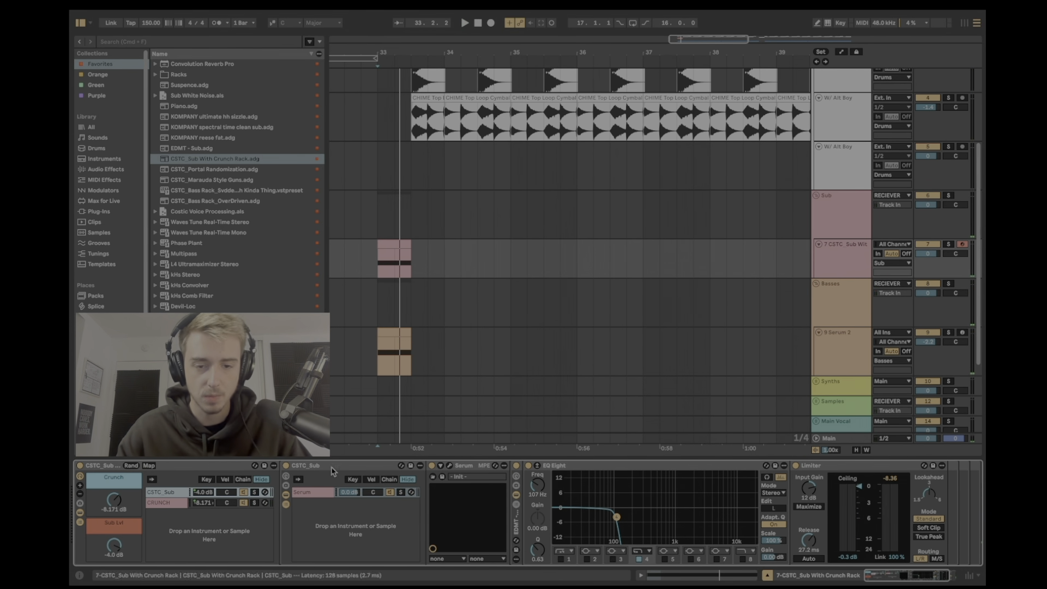
Step: Solo the Serum 2 track, audition its clip from bar 33, and unsolo it
{"action": "left_click", "coordinate": [375, 274]}
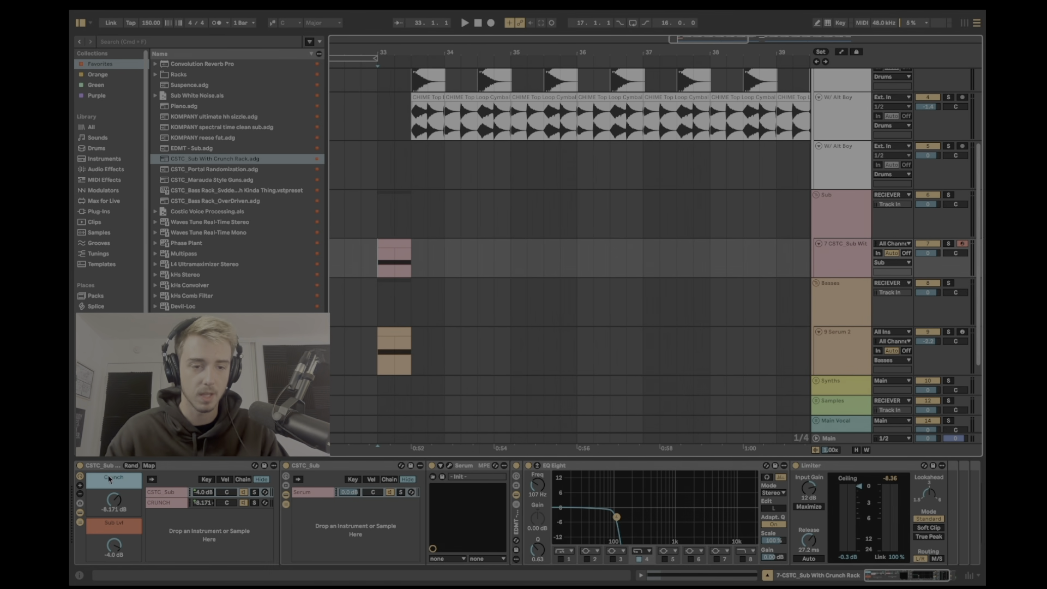
{"action": "left_click", "coordinate": [382, 270]}
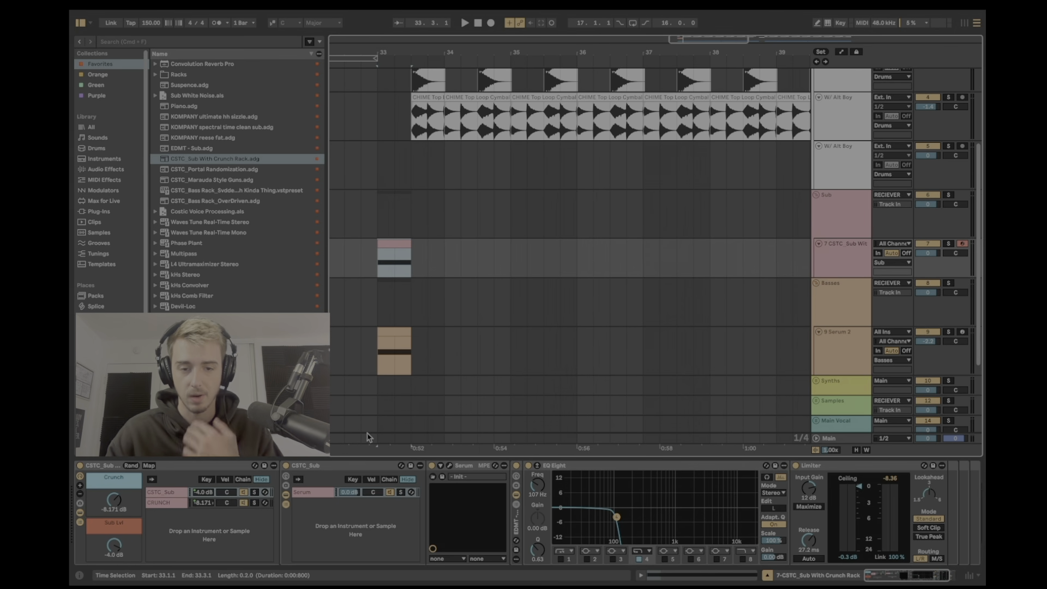
{"action": "left_click", "coordinate": [377, 365]}
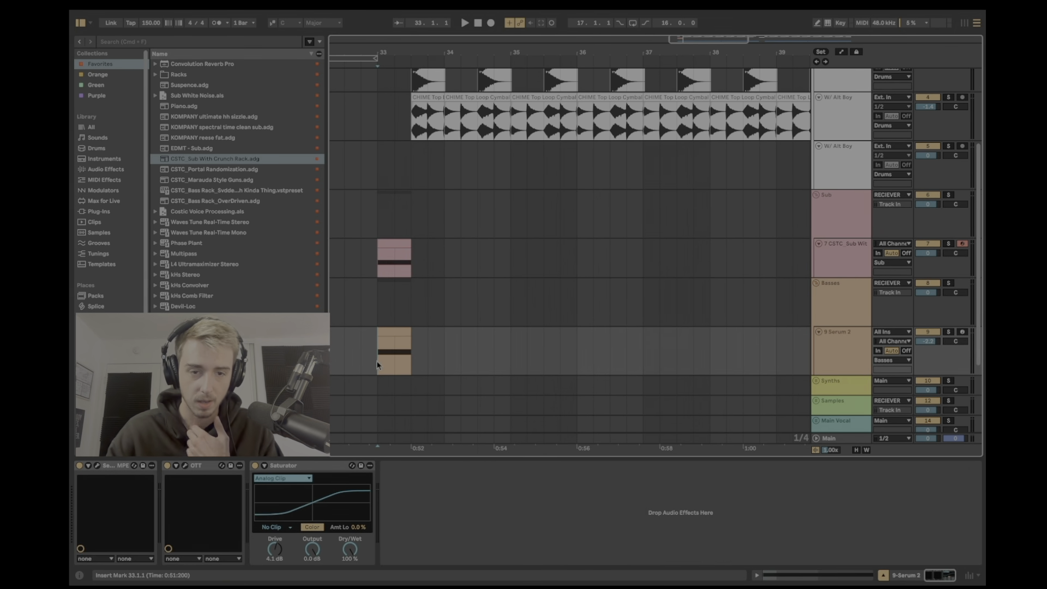
{"action": "left_click", "coordinate": [947, 333]}
{"action": "key", "text": "space"}
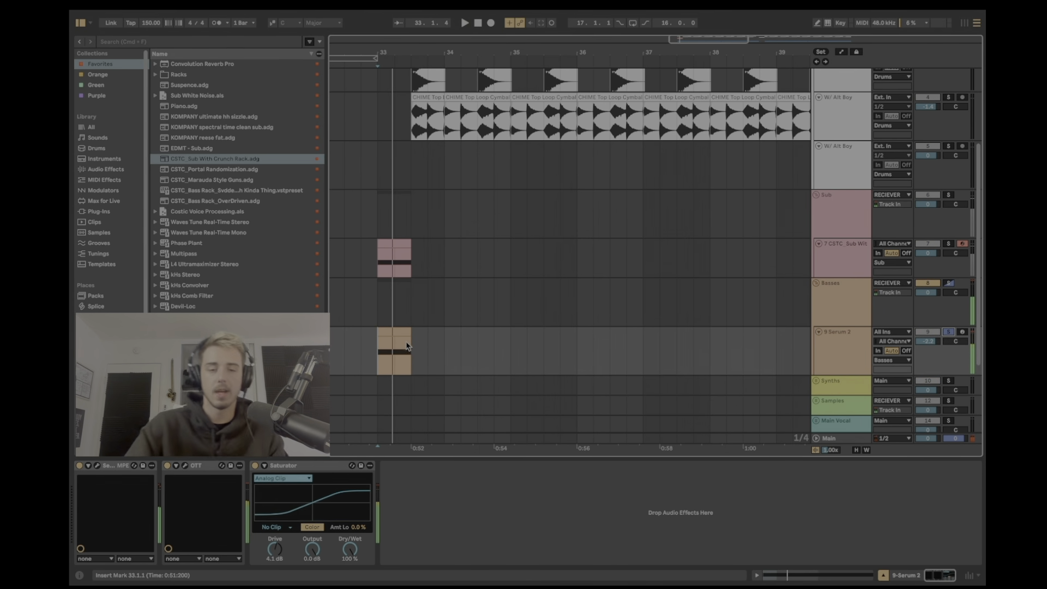
{"action": "key", "text": "space"}
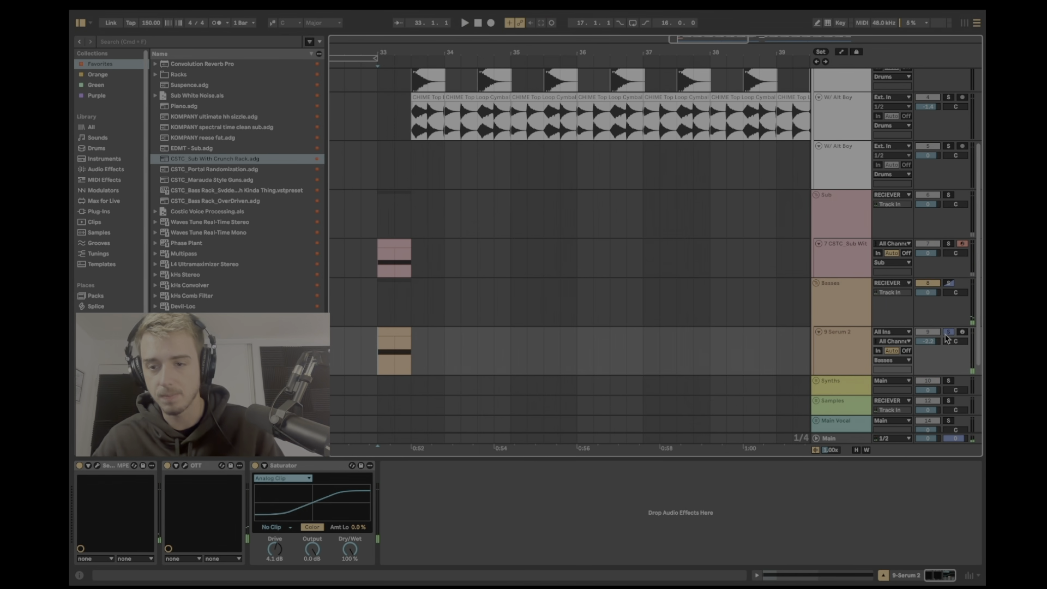
{"action": "scroll", "coordinate": [371, 317], "scroll_direction": "down", "scroll_amount": 4}
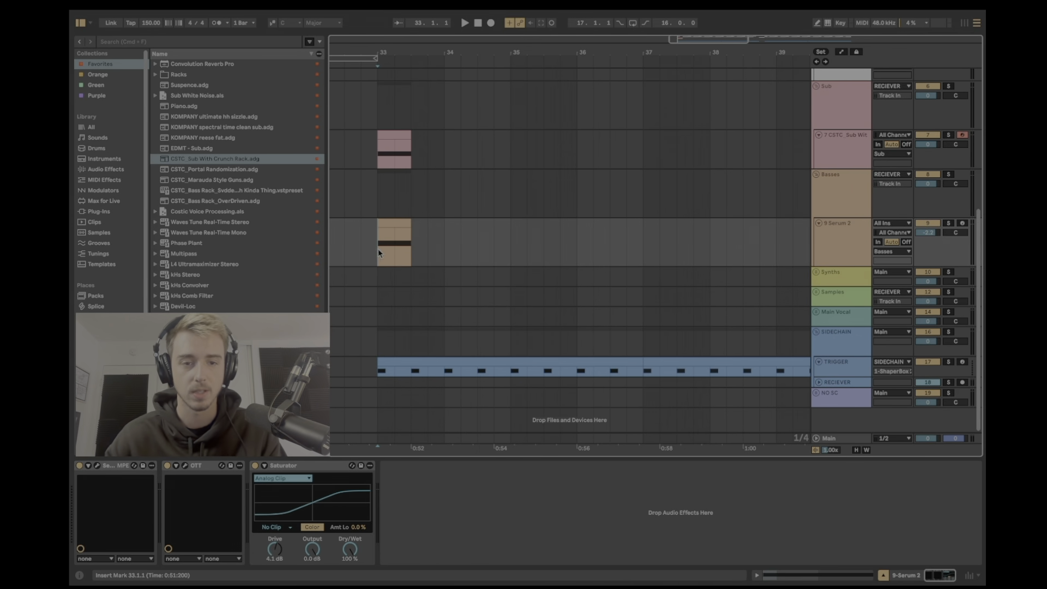
{"action": "key", "text": "Down"}
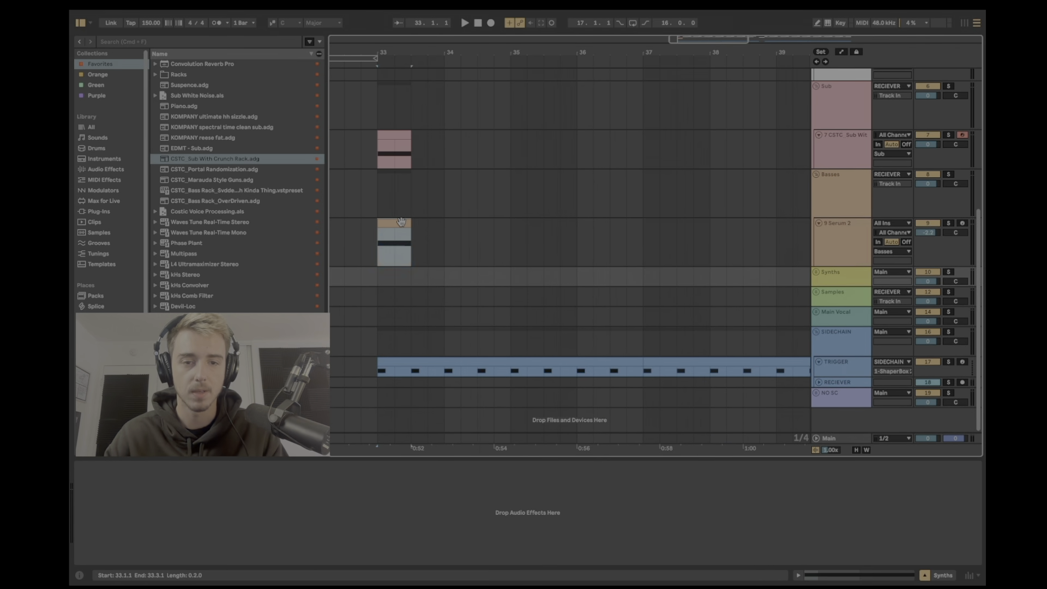
{"action": "left_click", "coordinate": [382, 241]}
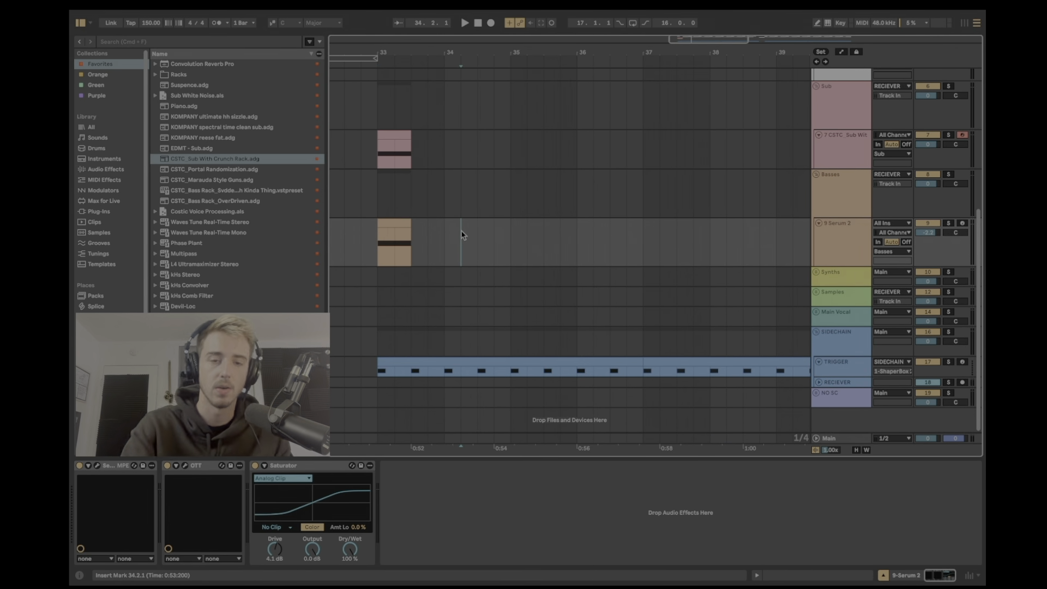
Step: Add a MIDI track below the Serum 2 track and copy the bass clip onto it, starting at 33.3.1
{"action": "key", "text": "super+shift+t"}
{"action": "left_click_drag", "start_coordinate": [398, 223], "coordinate": [428, 306]}
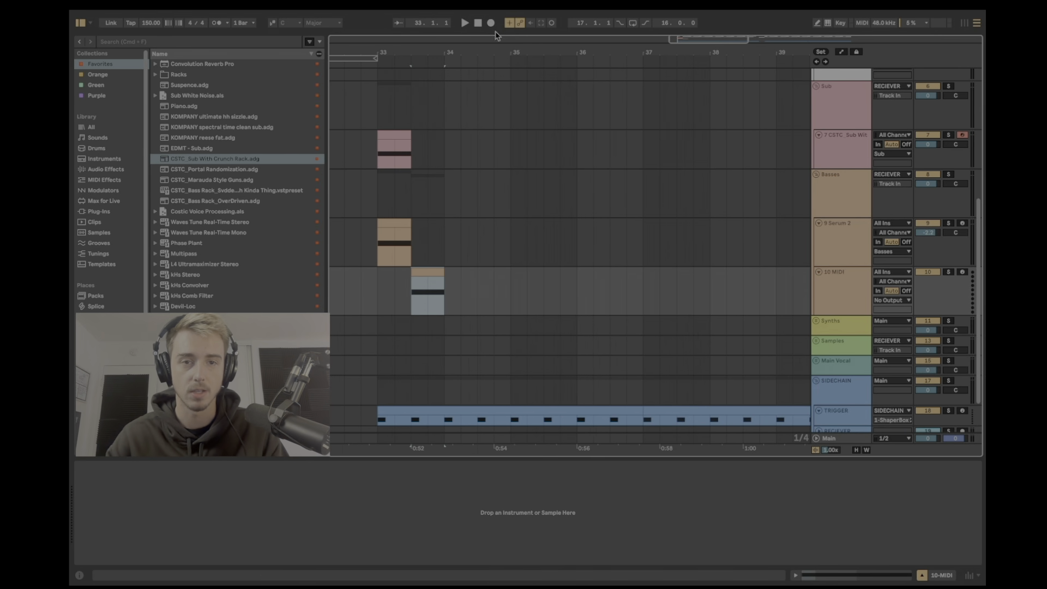
{"action": "scroll", "coordinate": [404, 256], "scroll_direction": "up", "scroll_amount": 5}
{"action": "left_click", "coordinate": [402, 229]}
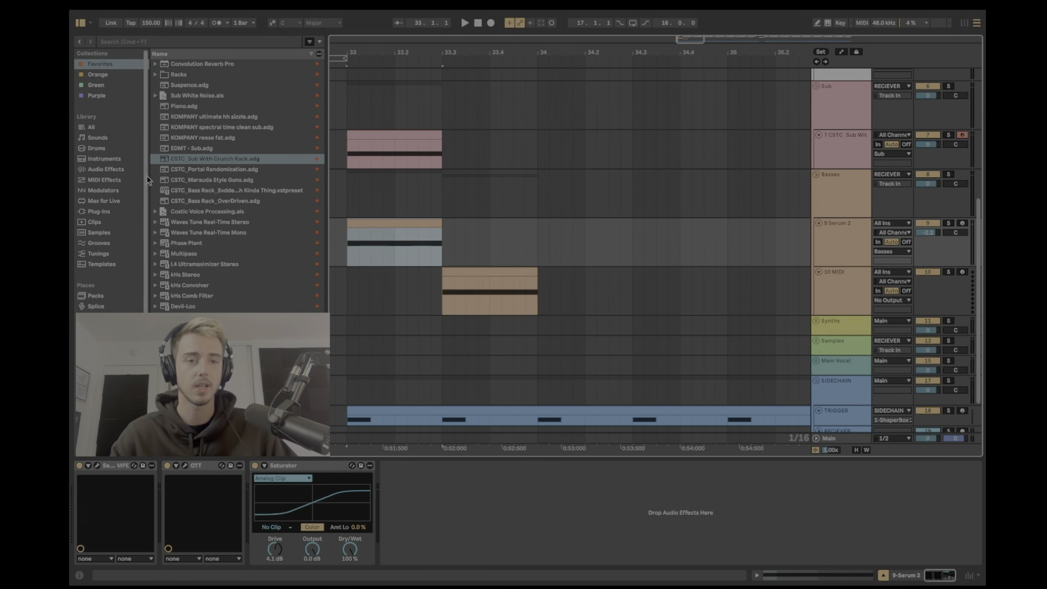
Step: Search the browser for "ser" and load the Serum 2 instrument onto the new MIDI track
{"action": "key", "text": "super+f"}
{"action": "type", "text": "s"}
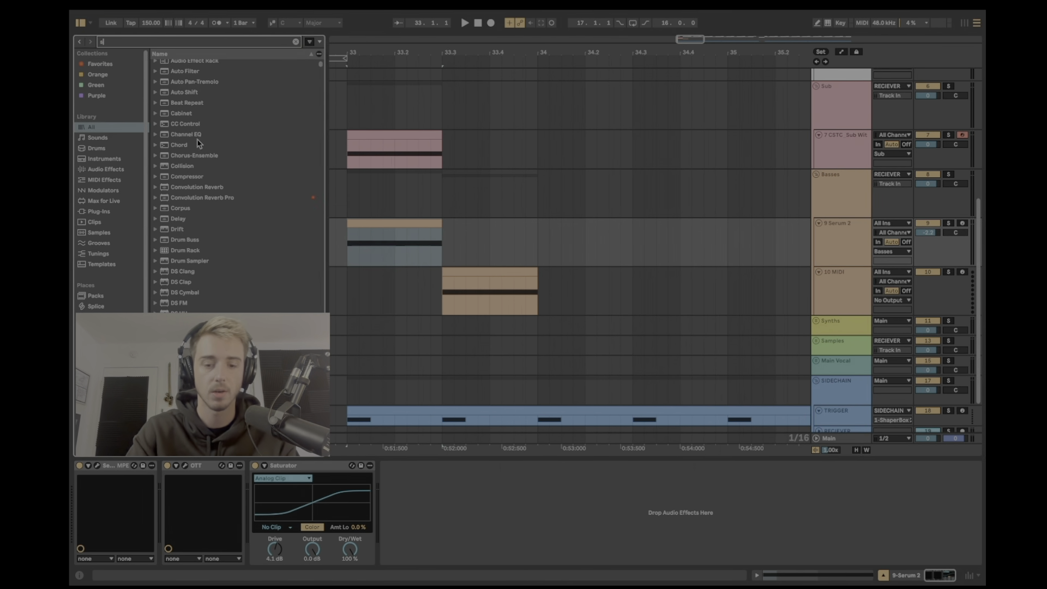
{"action": "type", "text": "er"}
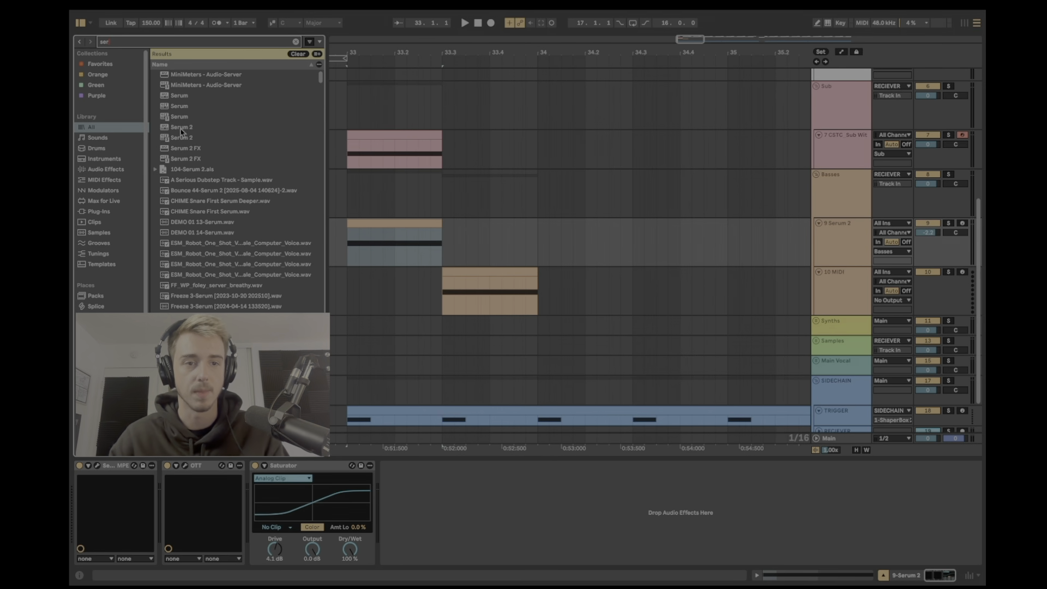
{"action": "left_click", "coordinate": [174, 139]}
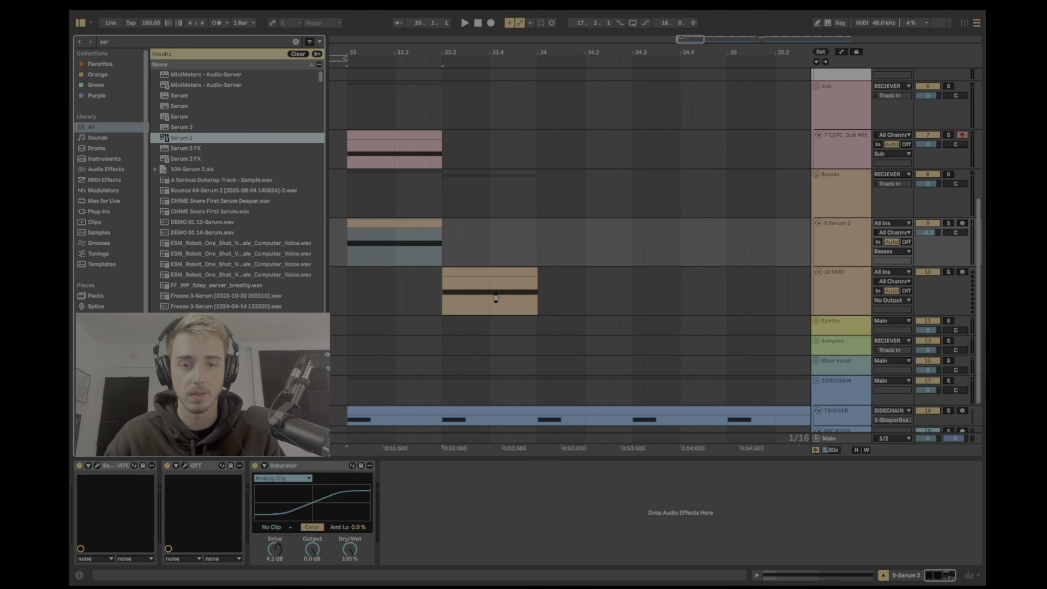
{"action": "left_click_drag", "start_coordinate": [495, 298], "coordinate": [495, 298]}
Step: Load the preset XLNT-BS All In One Drop 02 from the XLNT-Drops Only Vol.3 collection in the new Serum 2
{"action": "left_click_drag", "start_coordinate": [602, 90], "coordinate": [522, 27]}
{"action": "left_click", "coordinate": [541, 47]}
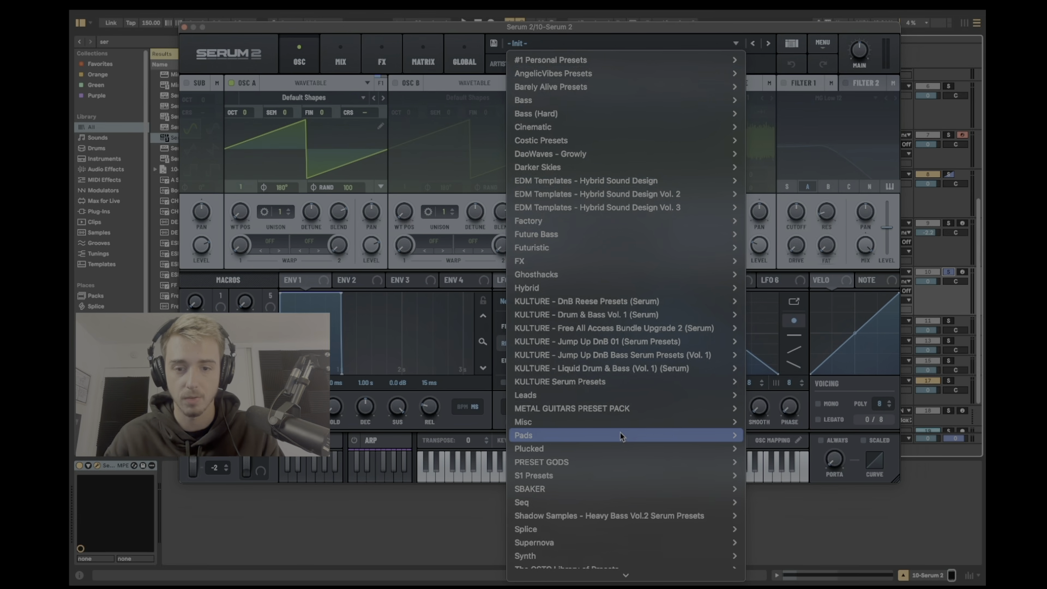
{"action": "scroll", "coordinate": [620, 432], "scroll_direction": "down", "scroll_amount": 5}
{"action": "mouse_move", "coordinate": [614, 444]}
{"action": "mouse_move", "coordinate": [628, 519]}
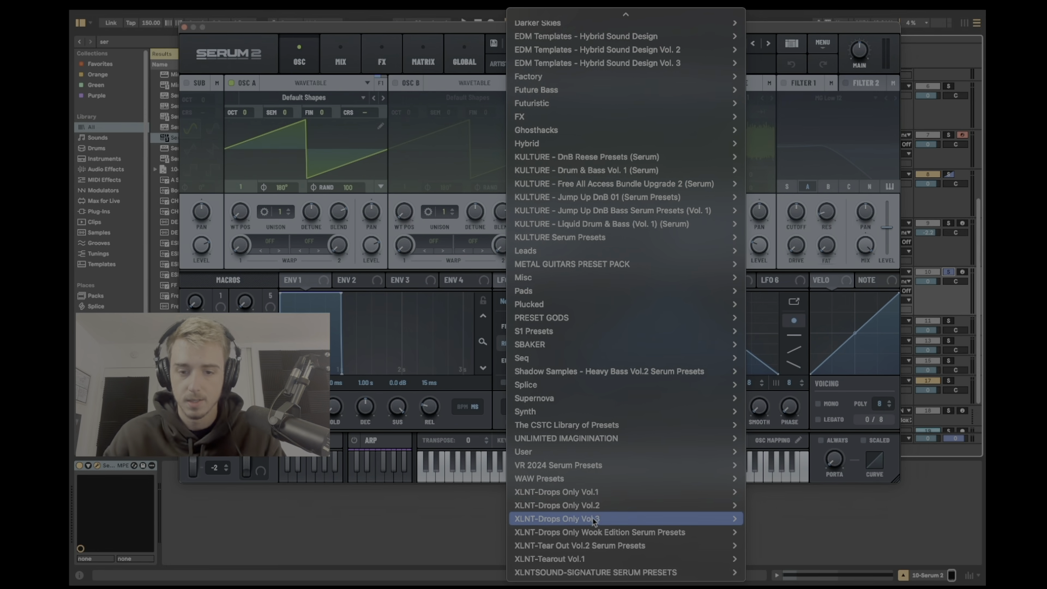
{"action": "mouse_move", "coordinate": [834, 526]}
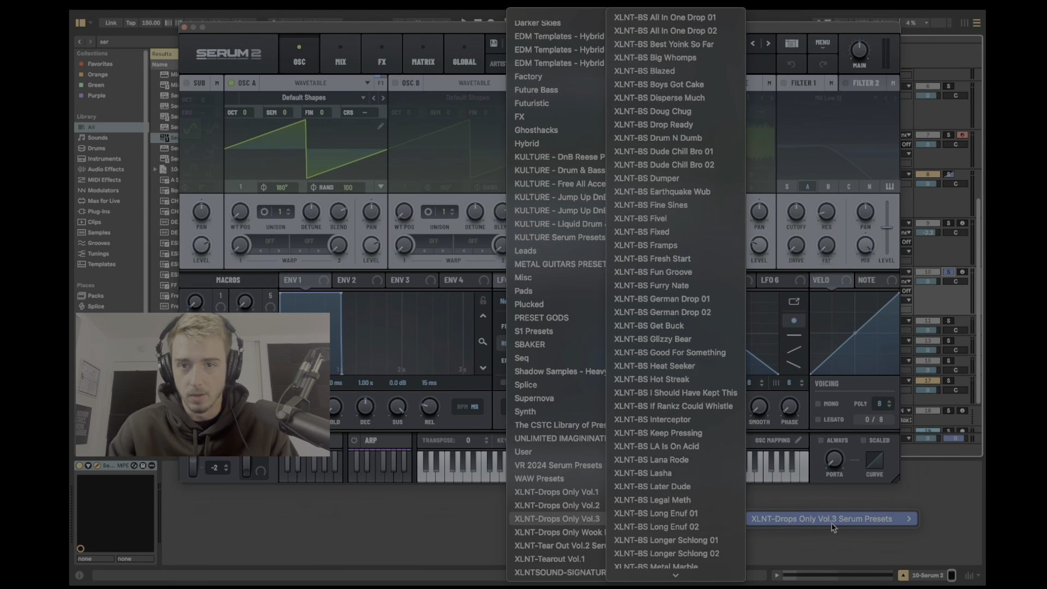
{"action": "left_click", "coordinate": [711, 39]}
Step: Arm the new Serum 2 track, close its plug-in window, and audition its clip from 33.3.1
{"action": "left_click", "coordinate": [962, 273]}
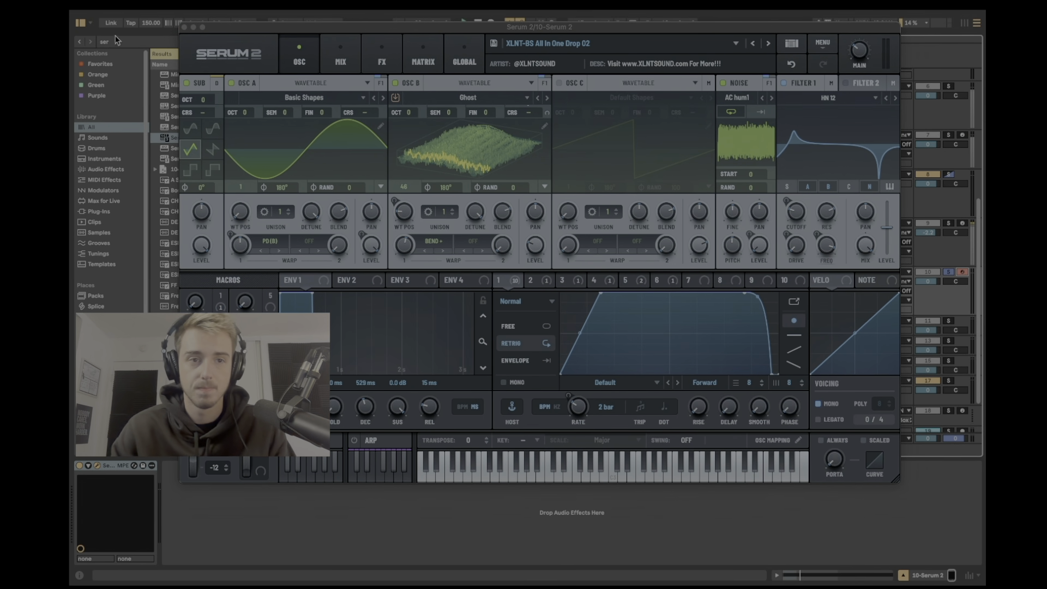
{"action": "left_click", "coordinate": [185, 27]}
{"action": "left_click", "coordinate": [447, 292]}
{"action": "key", "text": "space"}
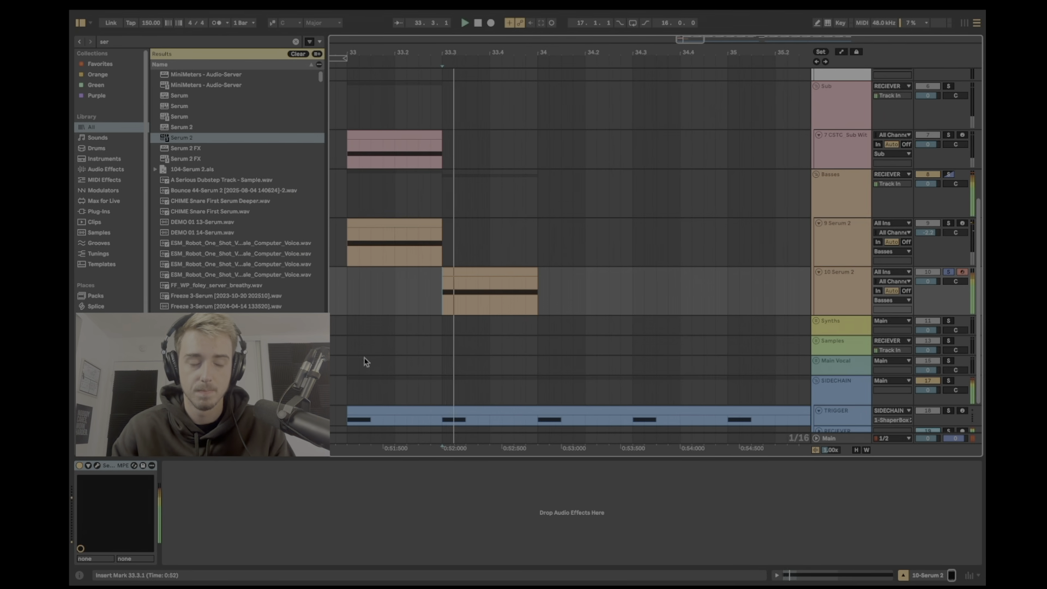
Step: Reopen the new Serum 2 and step through the neighbouring presets to XLNT-BS Boys Got Cake while playing
{"action": "key", "text": "super+alt+p"}
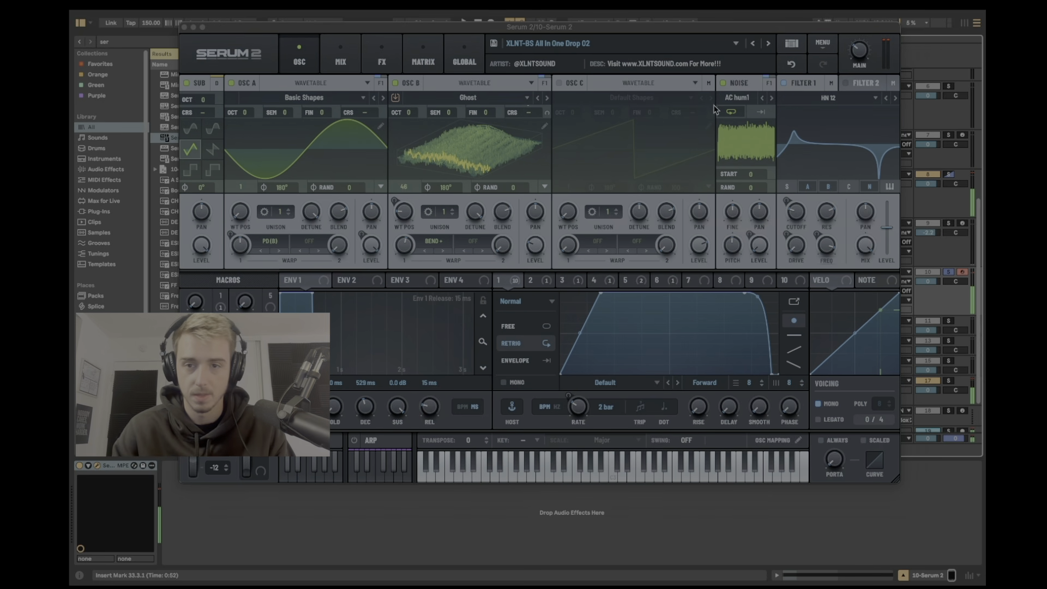
{"action": "left_click", "coordinate": [750, 43]}
{"action": "left_click", "coordinate": [768, 44]}
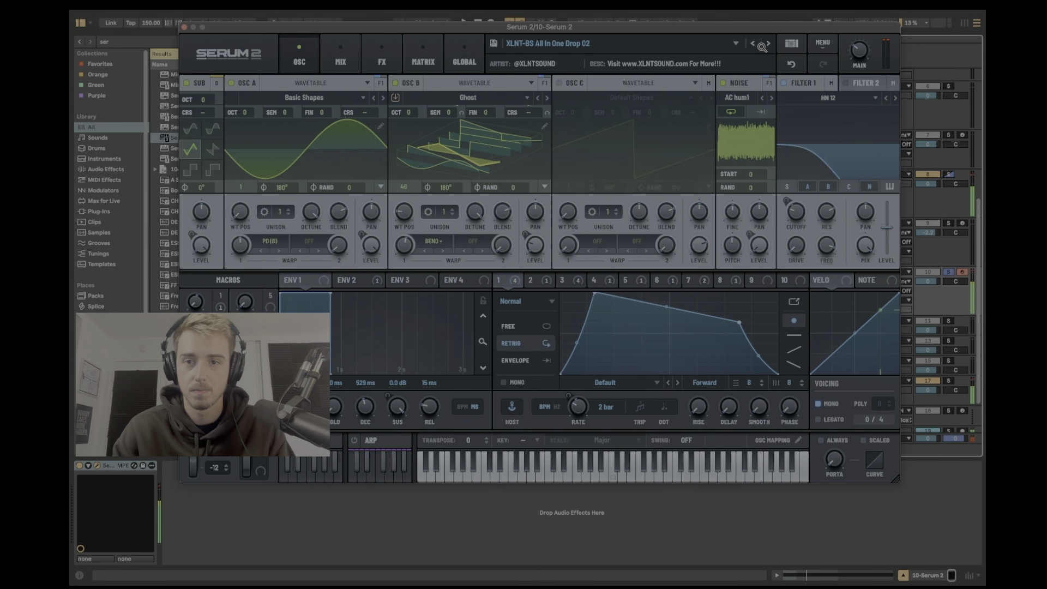
{"action": "left_click", "coordinate": [767, 43]}
{"action": "left_click", "coordinate": [767, 43]}
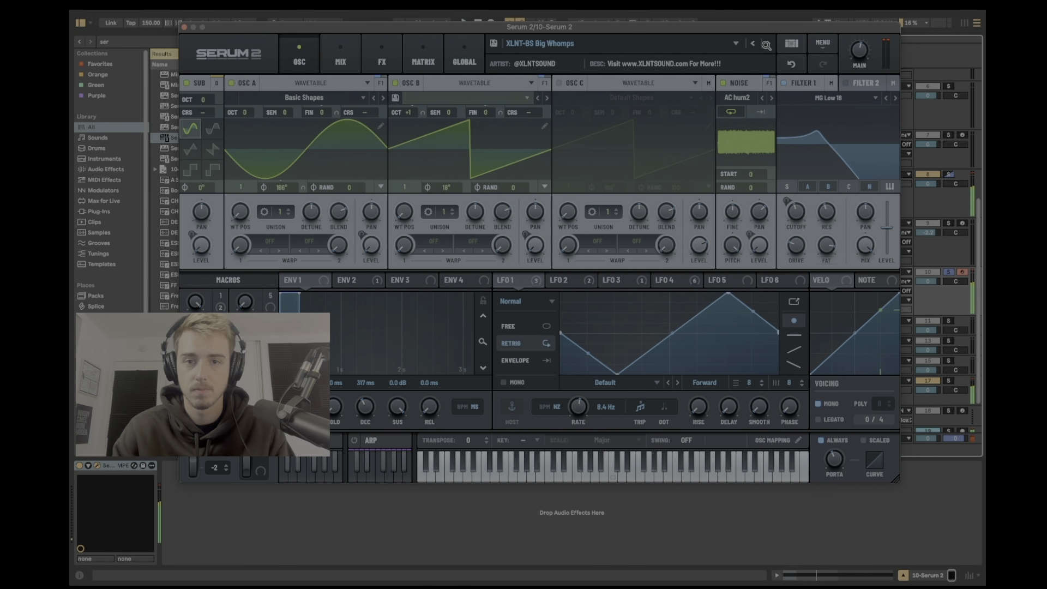
{"action": "left_click", "coordinate": [768, 43]}
{"action": "left_click", "coordinate": [767, 43]}
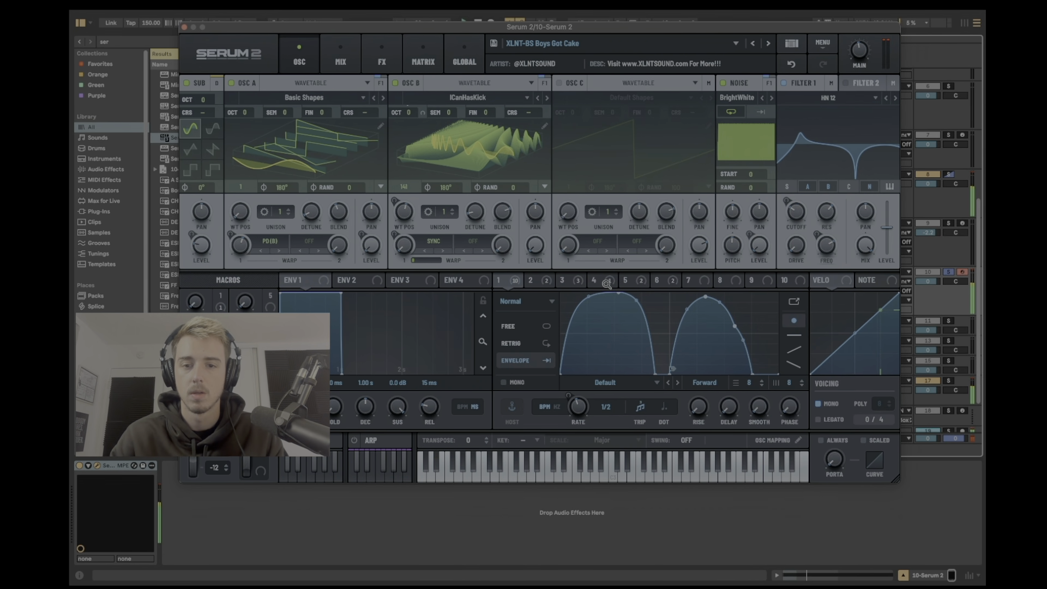
Step: Lower the upper curve point of LFO 6 and look through LFOs 4, 5, 1 and 2
{"action": "left_click", "coordinate": [657, 281]}
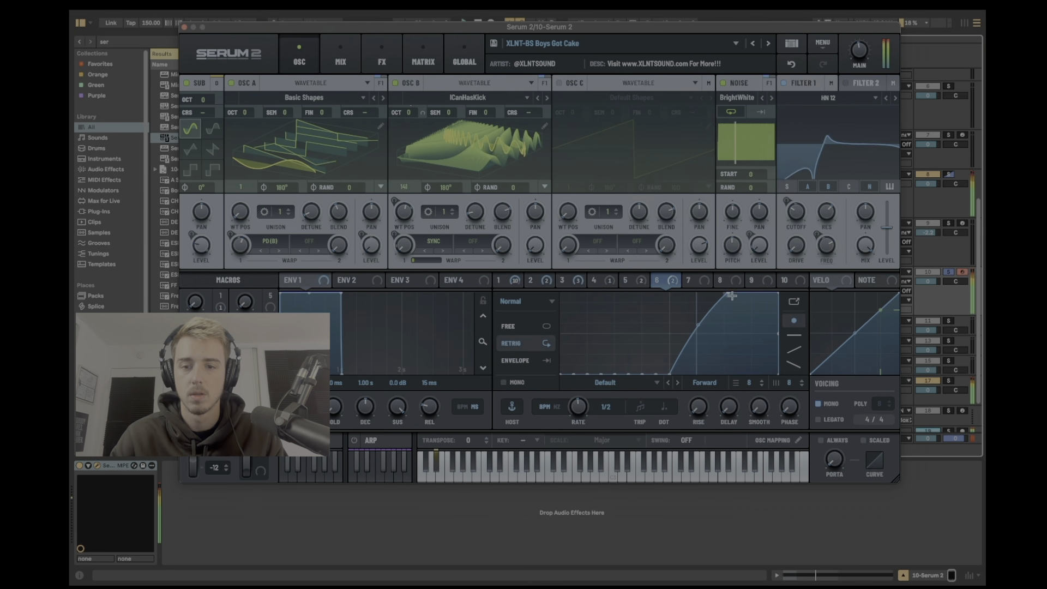
{"action": "left_click_drag", "start_coordinate": [730, 295], "coordinate": [725, 350]}
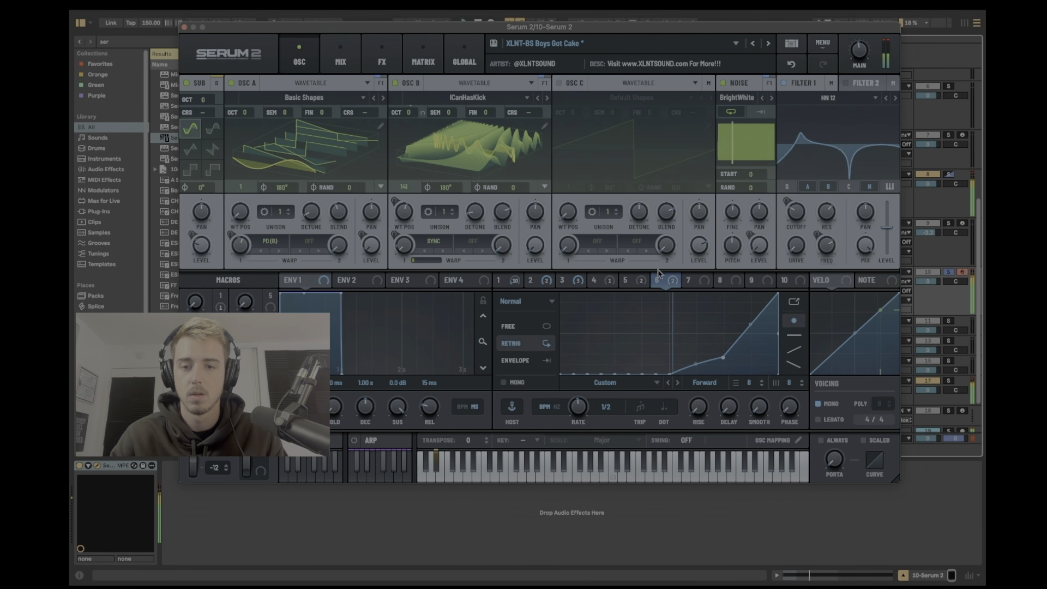
{"action": "left_click", "coordinate": [600, 280]}
{"action": "left_click", "coordinate": [637, 281]}
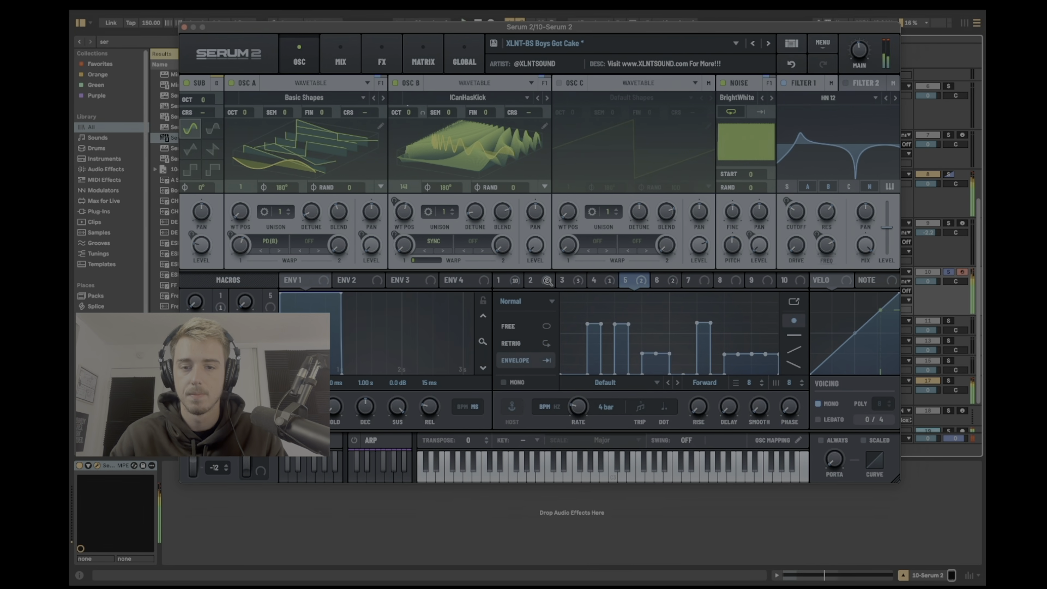
{"action": "left_click", "coordinate": [520, 284]}
{"action": "left_click", "coordinate": [533, 281]}
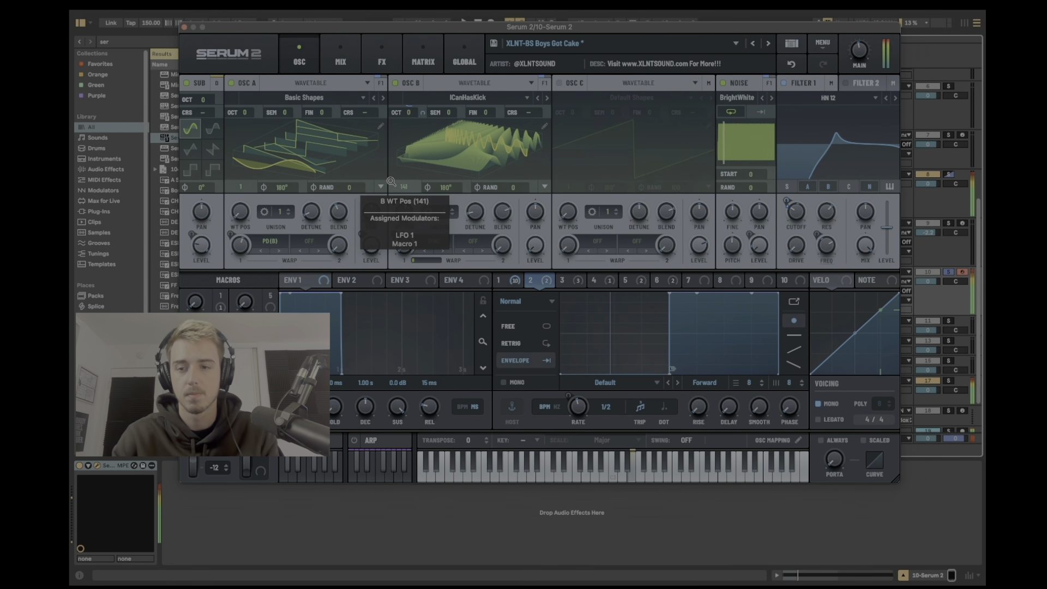
Step: Play the preset in a lower keyboard octave, check the OSC B wavetable position's modulators, and close Serum 2
{"action": "key", "text": "z"}
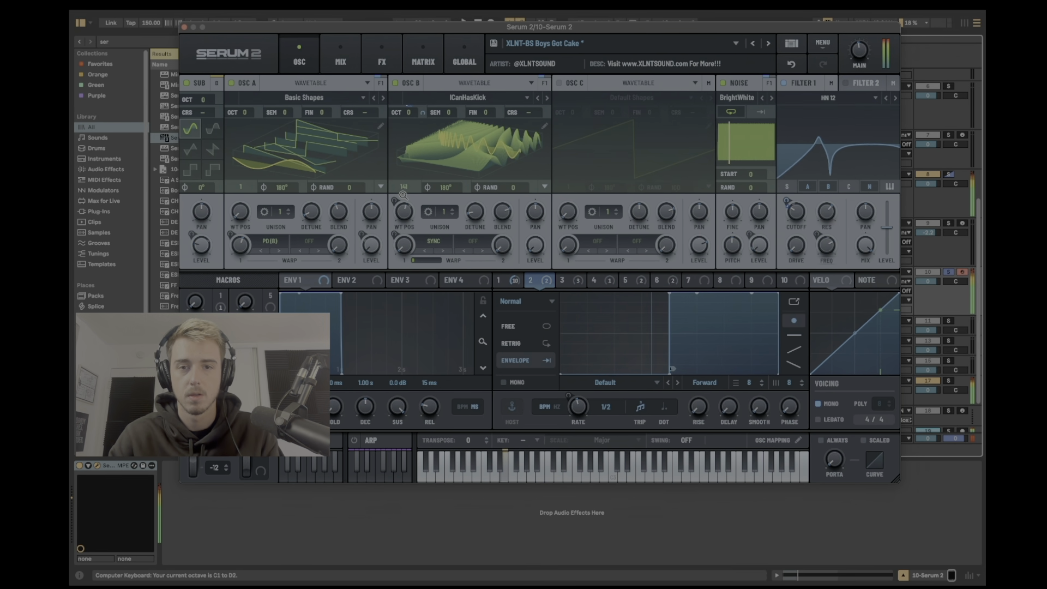
{"action": "mouse_move", "coordinate": [404, 198]}
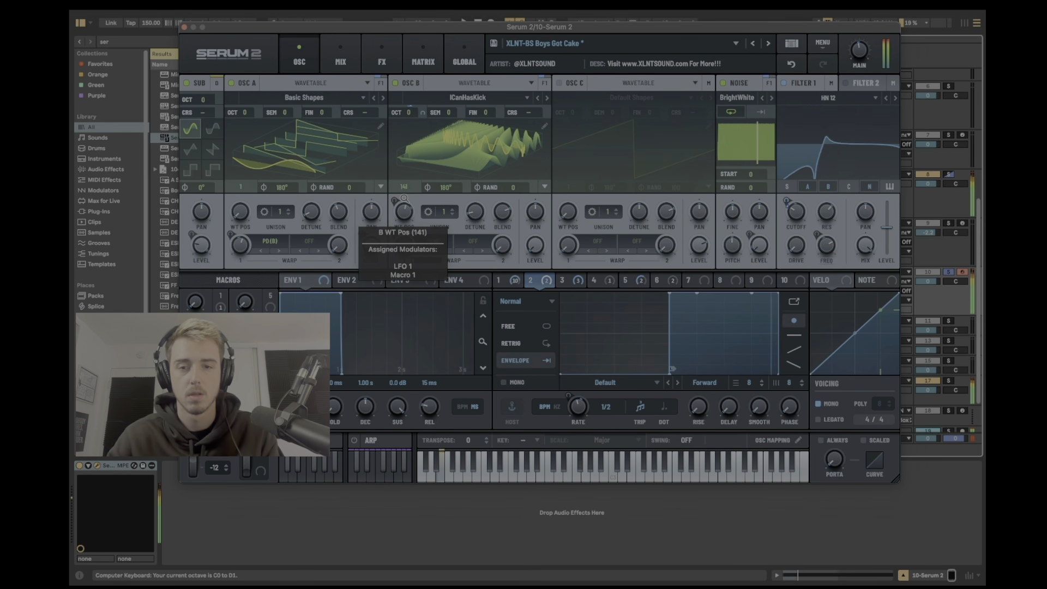
{"action": "left_click", "coordinate": [185, 27]}
Step: Extend the new Serum 2 clip to 35.1.1 and lengthen its D#0 note to the end of the clip
{"action": "left_click", "coordinate": [471, 271]}
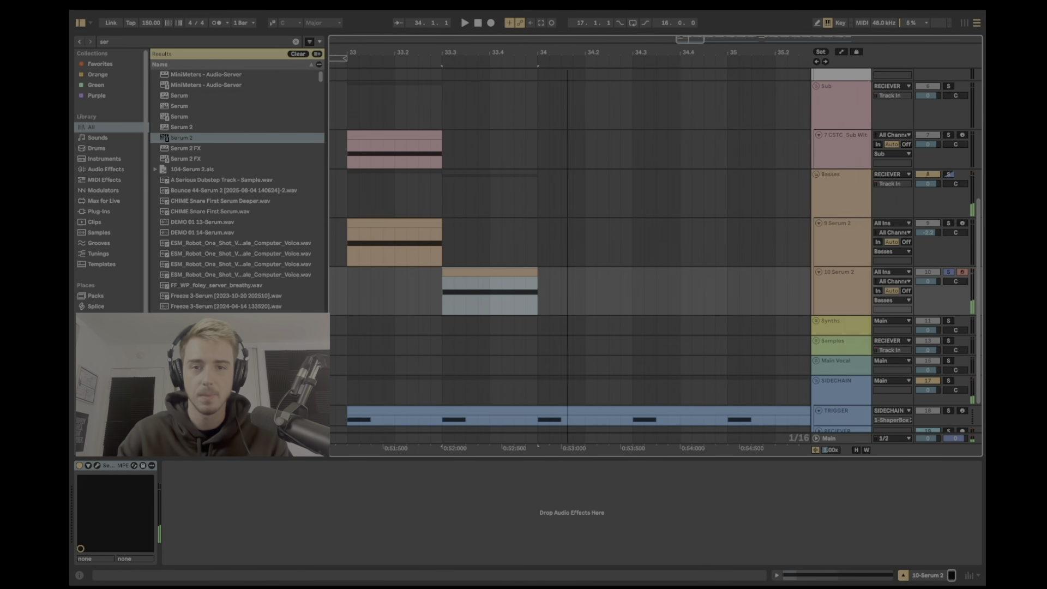
{"action": "scroll", "coordinate": [574, 230], "scroll_direction": "down", "scroll_amount": 3}
{"action": "left_click_drag", "start_coordinate": [552, 277], "coordinate": [640, 277]}
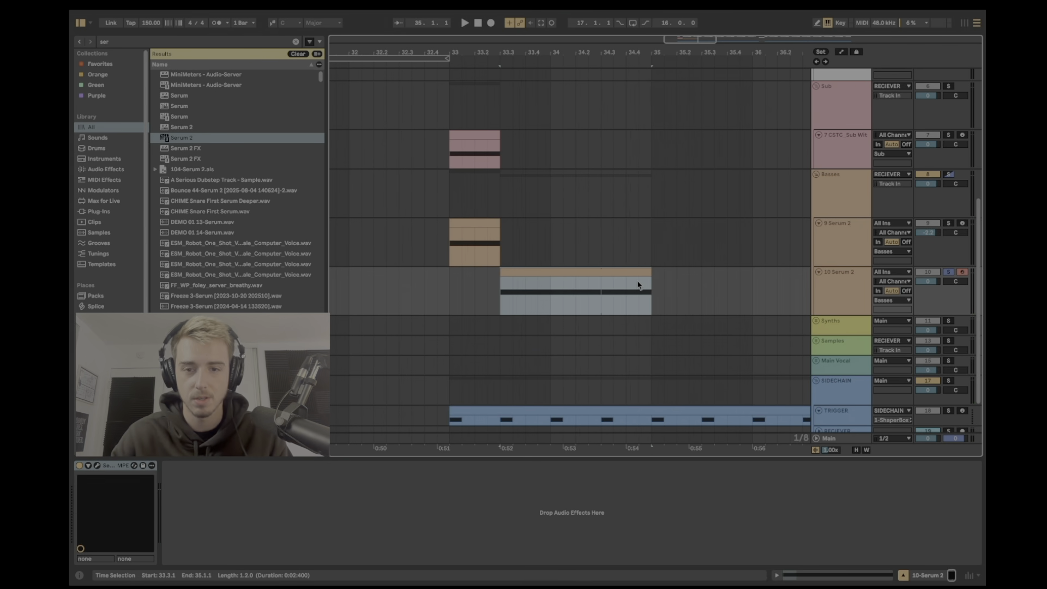
{"action": "key", "text": "space"}
{"action": "double_click", "coordinate": [638, 283]}
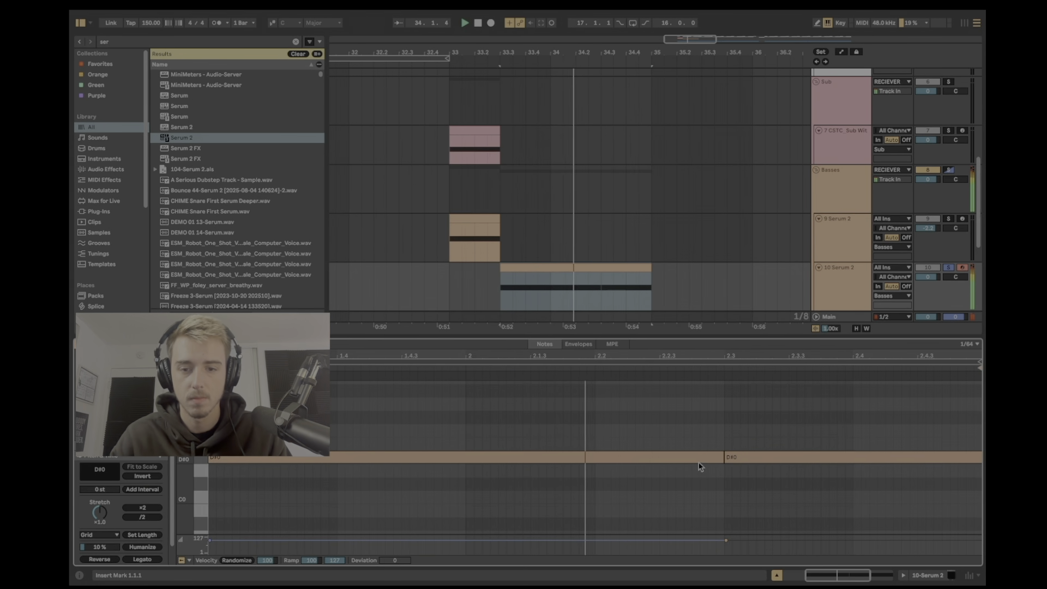
{"action": "left_click_drag", "start_coordinate": [722, 461], "coordinate": [981, 475]}
Step: Audition both basses from bar 33 with the new Serum 2 track unsoloed, and hide the clip editor
{"action": "key", "text": "space"}
{"action": "key", "text": "space"}
{"action": "key", "text": "space"}
{"action": "left_click", "coordinate": [433, 291]}
{"action": "key", "text": "space"}
{"action": "key", "text": "space"}
{"action": "key", "text": "space"}
{"action": "left_click", "coordinate": [949, 269]}
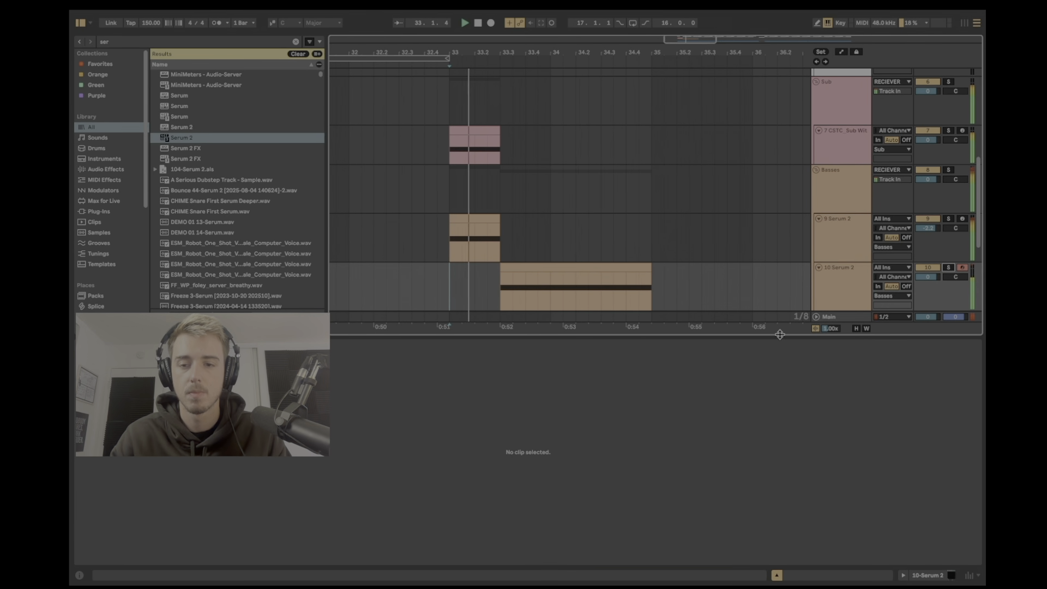
{"action": "left_click", "coordinate": [777, 575]}
{"action": "left_click", "coordinate": [503, 357]}
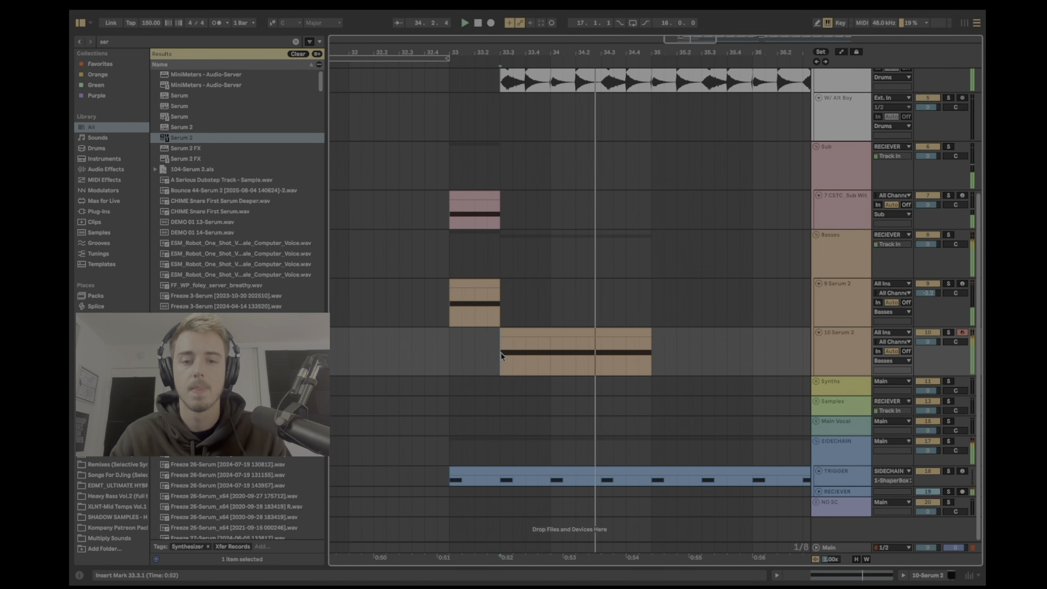
Step: Duplicate the extended Serum 2 clip directly after itself, covering 35.1.1 to 36.3.1, and audition it
{"action": "left_click", "coordinate": [644, 334]}
{"action": "key", "text": "ctrl+d"}
{"action": "left_click", "coordinate": [646, 333]}
{"action": "key", "text": "space"}
{"action": "key", "text": "space"}
{"action": "left_click", "coordinate": [651, 362]}
{"action": "left_click_drag", "start_coordinate": [651, 364], "coordinate": [701, 369]}
{"action": "key", "text": "ctrl+d"}
{"action": "key", "text": "space"}
{"action": "left_click_drag", "start_coordinate": [743, 53], "coordinate": [622, 54]}
{"action": "key", "text": "space"}
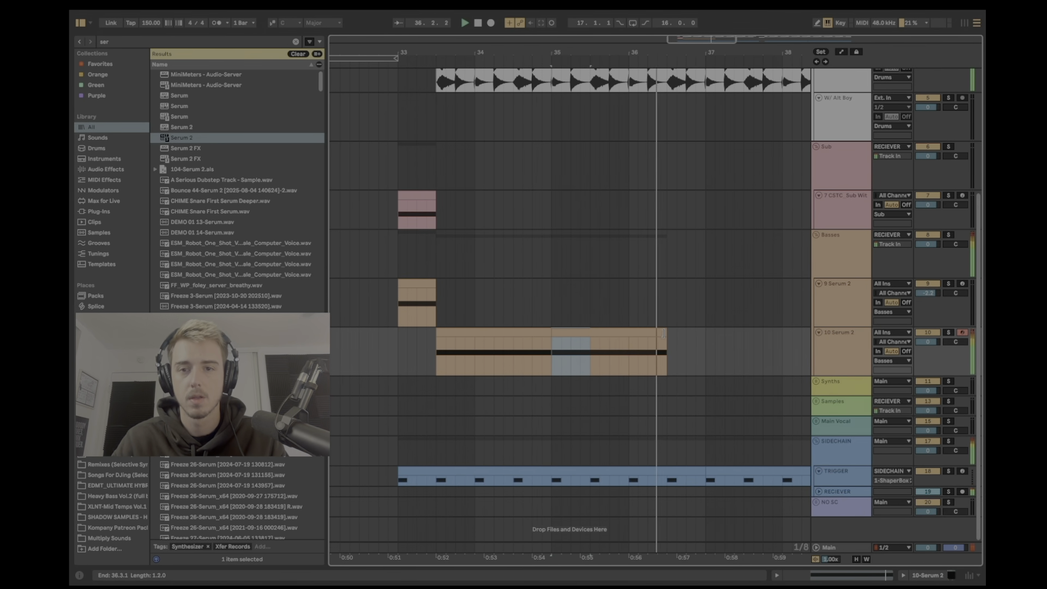
Step: Try extending the duplicated clip to bar 37, audition the drop from bar 33, and trim the clip back to 36.3.1
{"action": "left_click_drag", "start_coordinate": [664, 333], "coordinate": [703, 334]}
{"action": "key", "text": "space"}
{"action": "left_click", "coordinate": [409, 341]}
{"action": "key", "text": "space"}
{"action": "key", "text": "space"}
{"action": "left_click", "coordinate": [399, 343]}
{"action": "key", "text": "space"}
{"action": "key", "text": "space"}
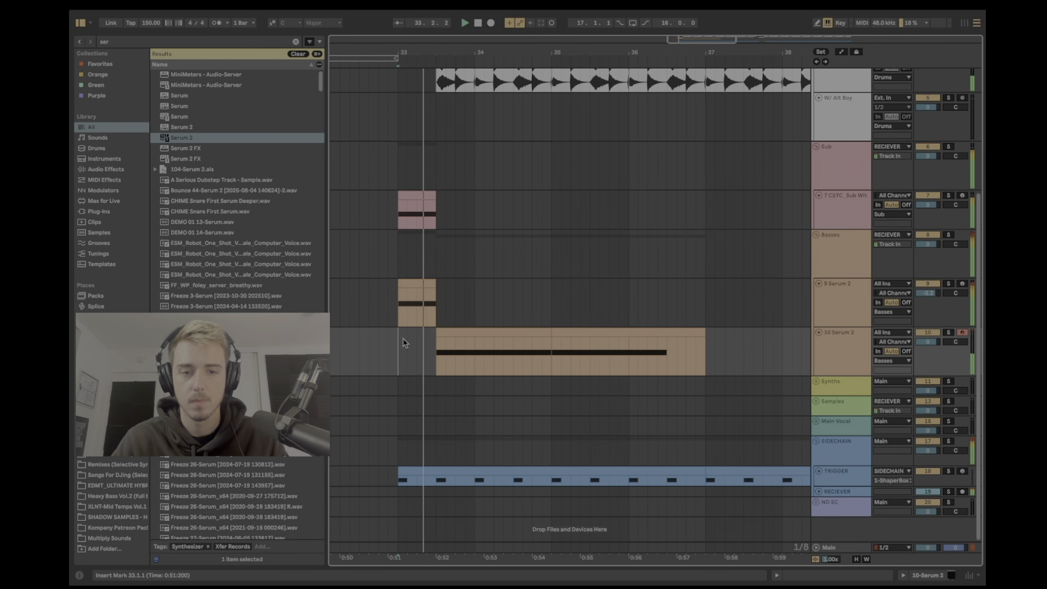
{"action": "left_click", "coordinate": [437, 309]}
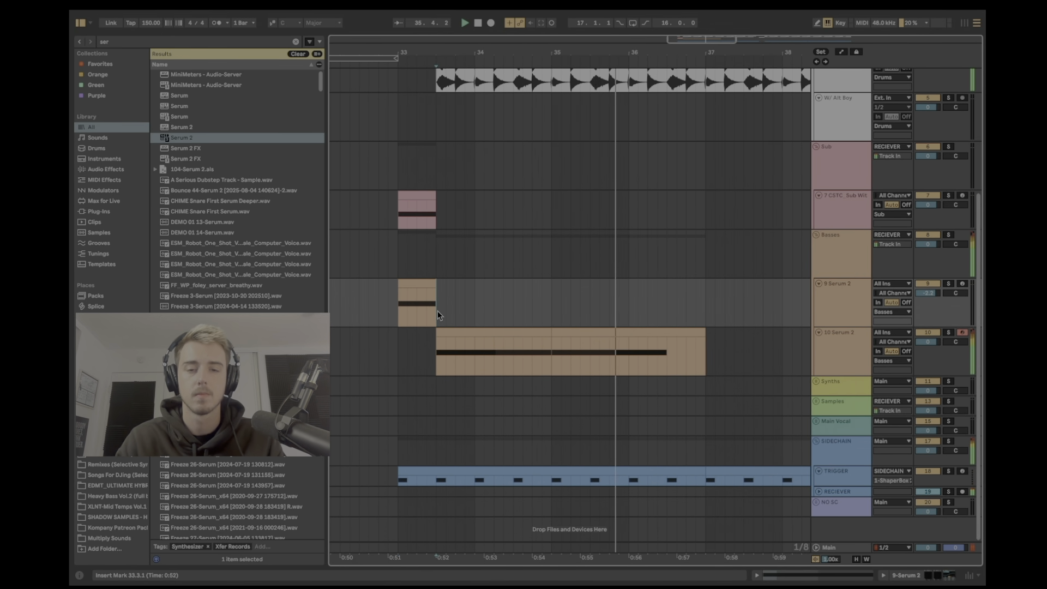
{"action": "left_click_drag", "start_coordinate": [705, 336], "coordinate": [664, 339]}
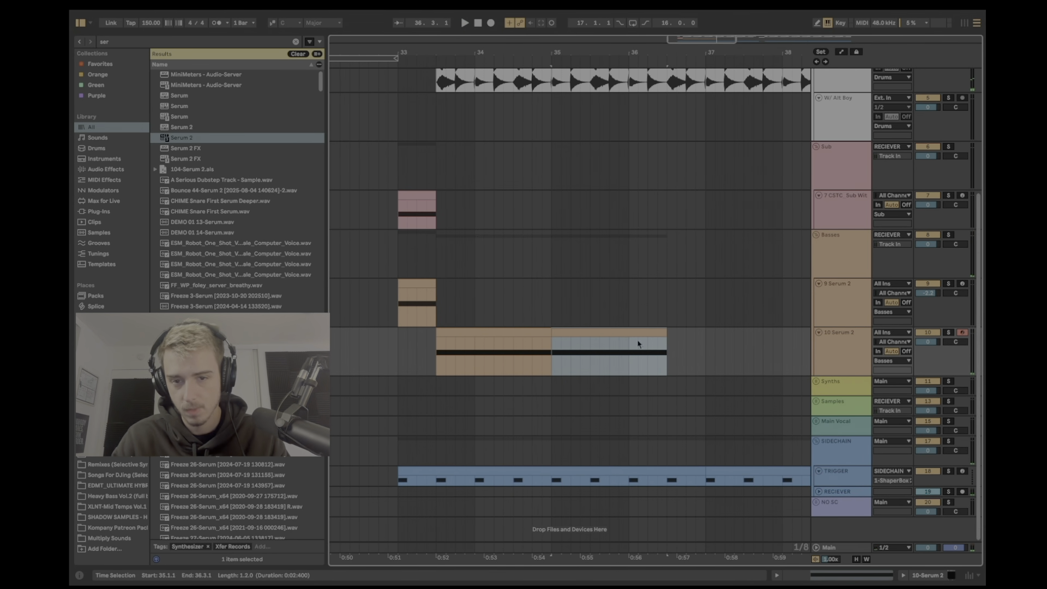
Step: Audition the new Serum 2 track soloed from 33.3.1 and add the OTT compressor to it
{"action": "left_click", "coordinate": [437, 366]}
{"action": "key", "text": "space"}
{"action": "left_click", "coordinate": [949, 332]}
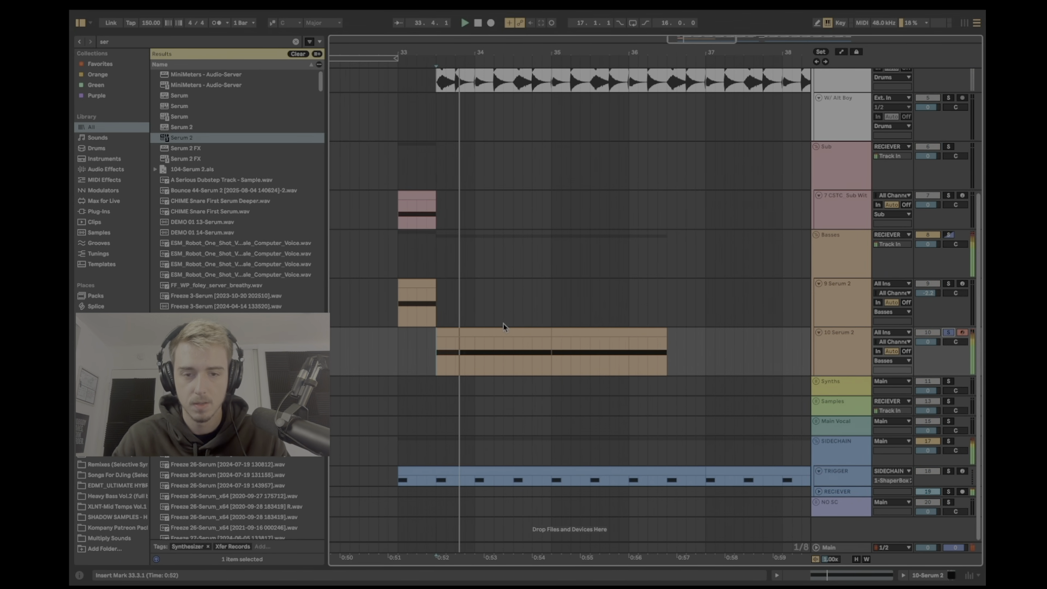
{"action": "key", "text": "ctrl+f"}
{"action": "type", "text": "ott"}
{"action": "double_click", "coordinate": [175, 97]}
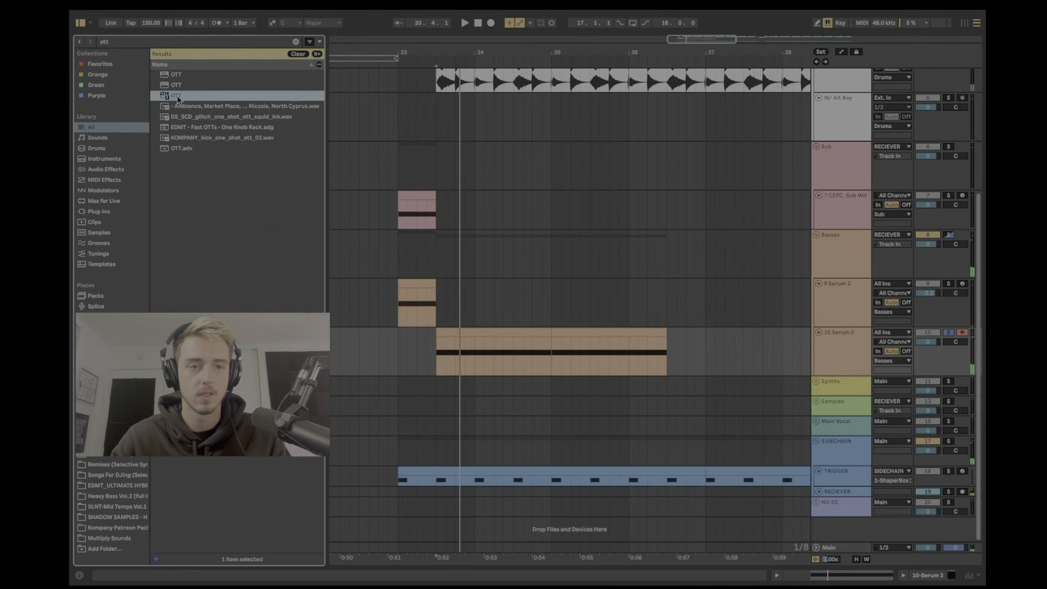
Step: Set OTT's downward compression to 31% and its time to 1000% during playback, and close its window
{"action": "key", "text": "space"}
{"action": "left_click_drag", "start_coordinate": [298, 268], "coordinate": [295, 299]}
{"action": "left_click_drag", "start_coordinate": [254, 110], "coordinate": [255, 47]}
{"action": "key", "text": "space"}
{"action": "key", "text": "space"}
{"action": "left_click_drag", "start_coordinate": [291, 275], "coordinate": [290, 282]}
{"action": "key", "text": "space"}
{"action": "key", "text": "space"}
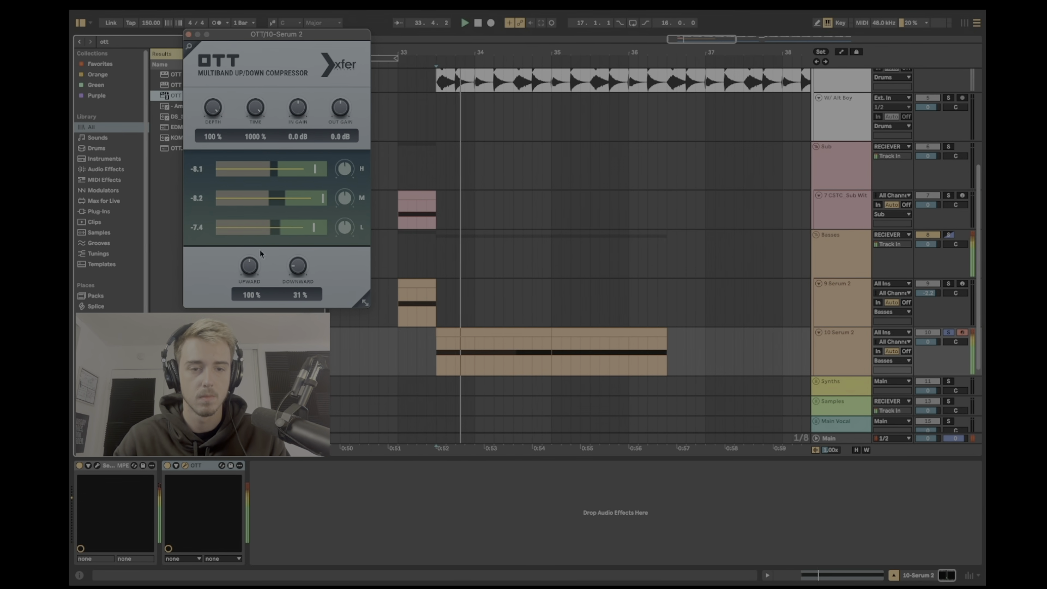
{"action": "left_click", "coordinate": [188, 34]}
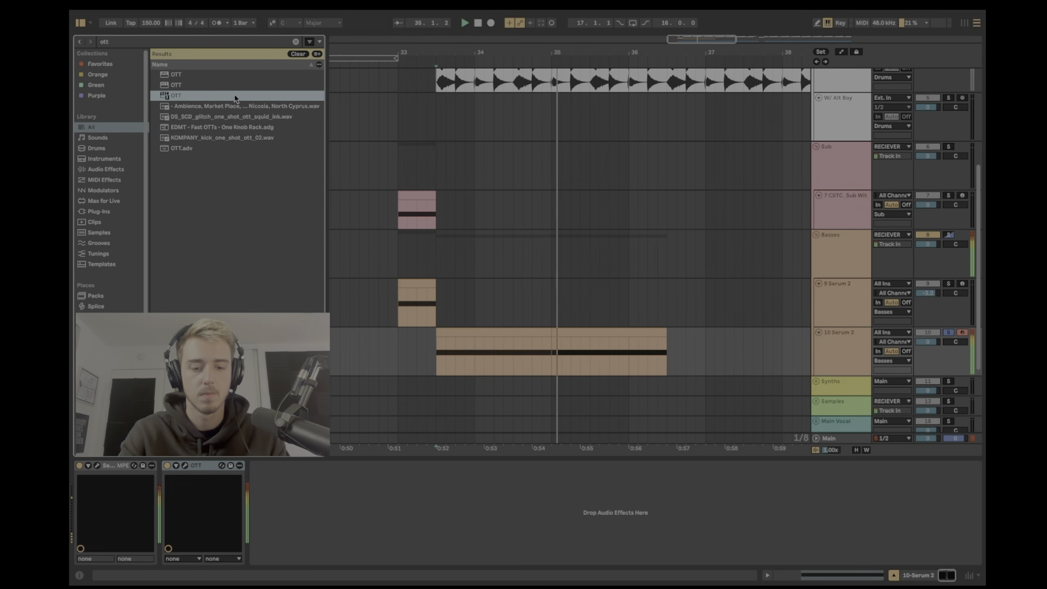
Step: Add a Saturator after OTT on the new Serum 2 track and raise its Drive to 3.6 dB
{"action": "key", "text": "ctrl+f"}
{"action": "key", "text": "BackSpace"}
{"action": "type", "text": "sat"}
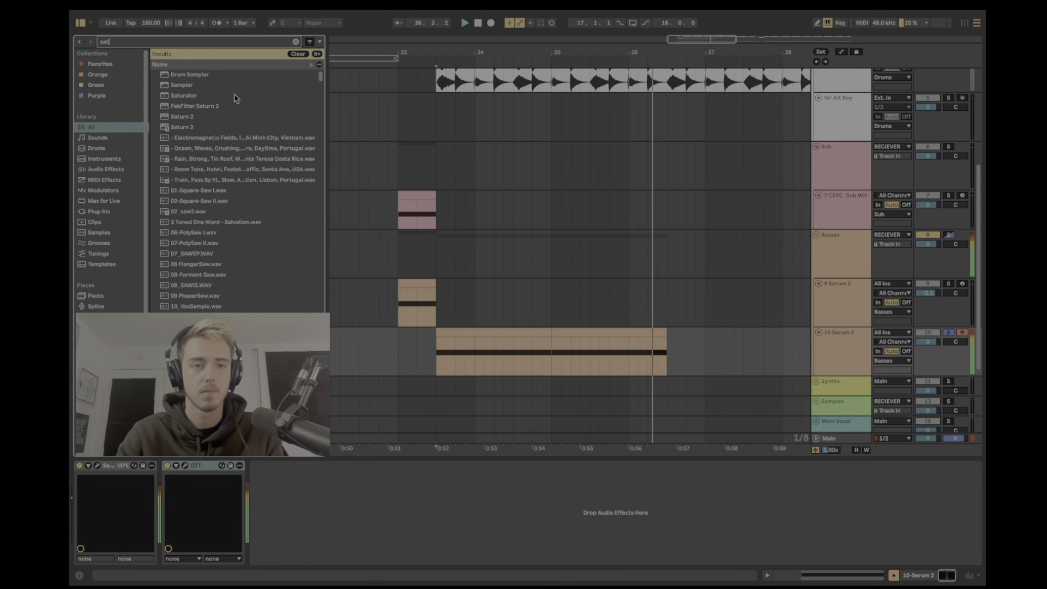
{"action": "double_click", "coordinate": [211, 75]}
{"action": "left_click_drag", "start_coordinate": [272, 550], "coordinate": [271, 539]}
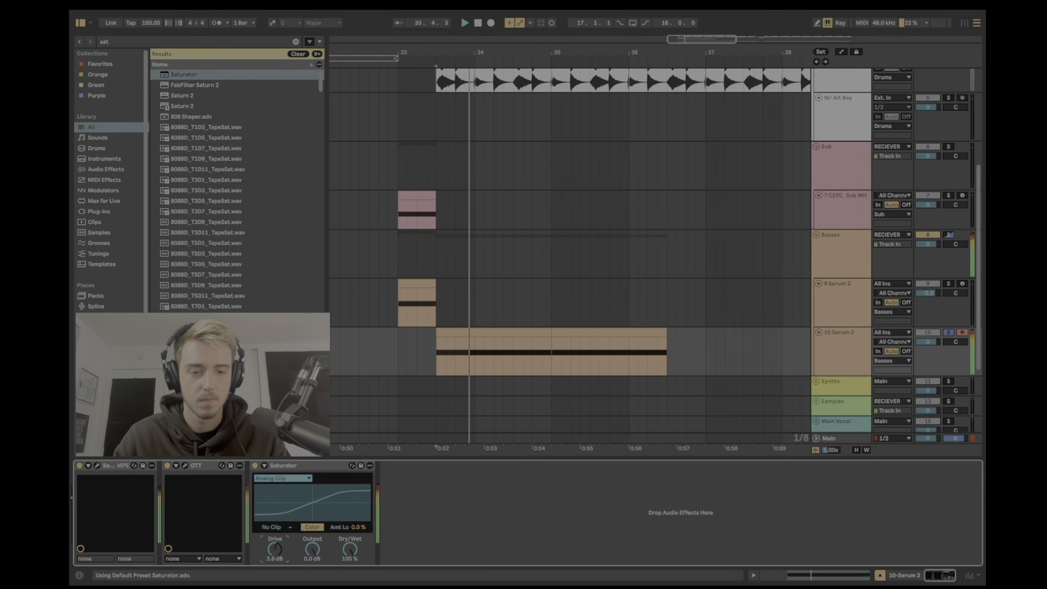
Step: Open the new Serum 2 instrument during playback, set oscillator B's warp to about 1.54%, and bring up LFO 1 and its modulation of oscillator A's level
{"action": "left_click", "coordinate": [97, 467]}
{"action": "left_click_drag", "start_coordinate": [400, 221], "coordinate": [437, 222]}
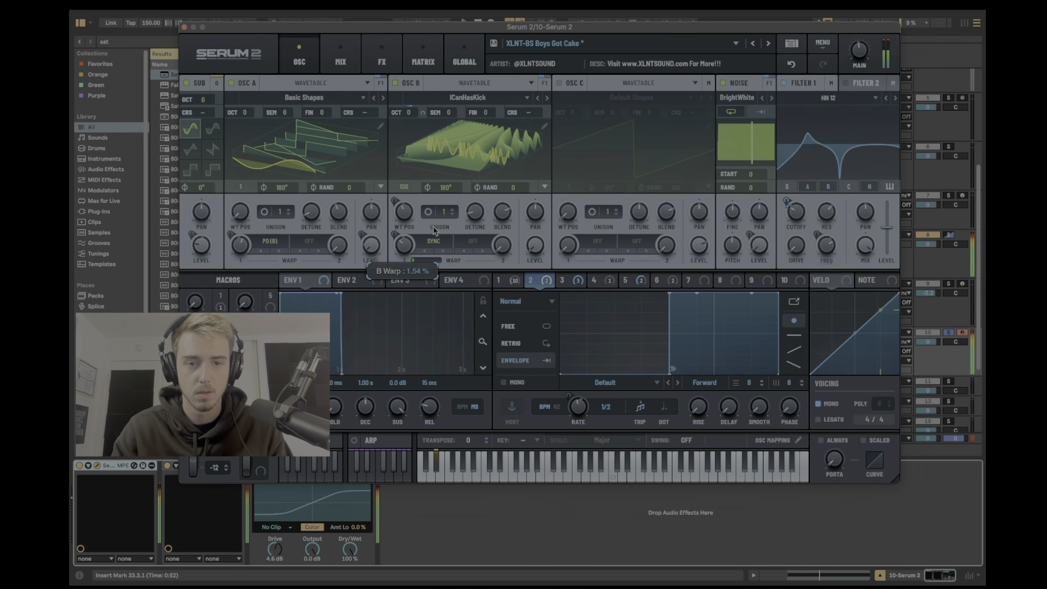
{"action": "left_click", "coordinate": [504, 280]}
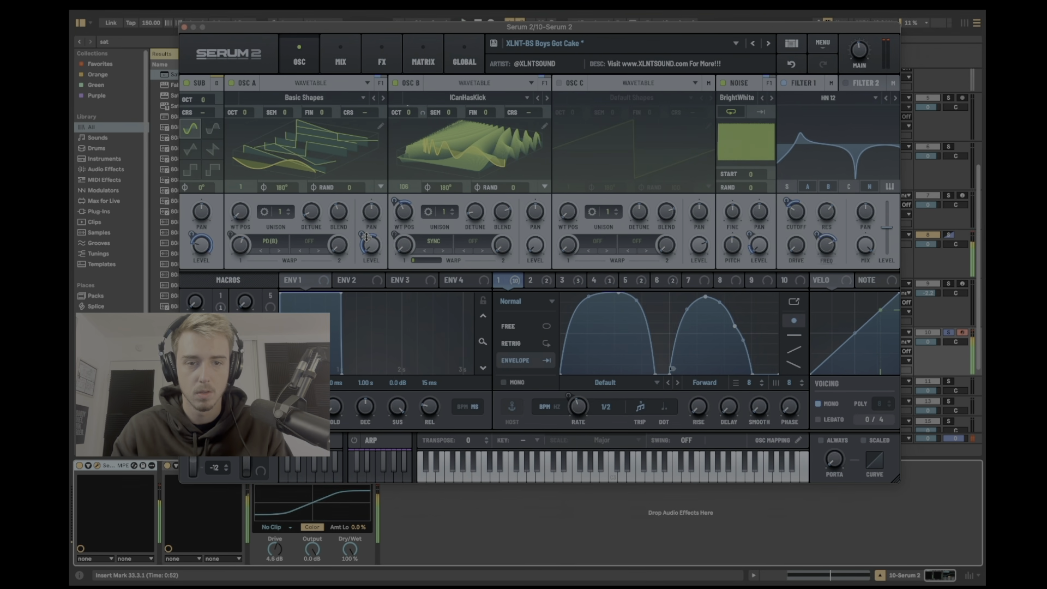
{"action": "key", "text": "space"}
{"action": "left_click_drag", "start_coordinate": [365, 237], "coordinate": [361, 259]}
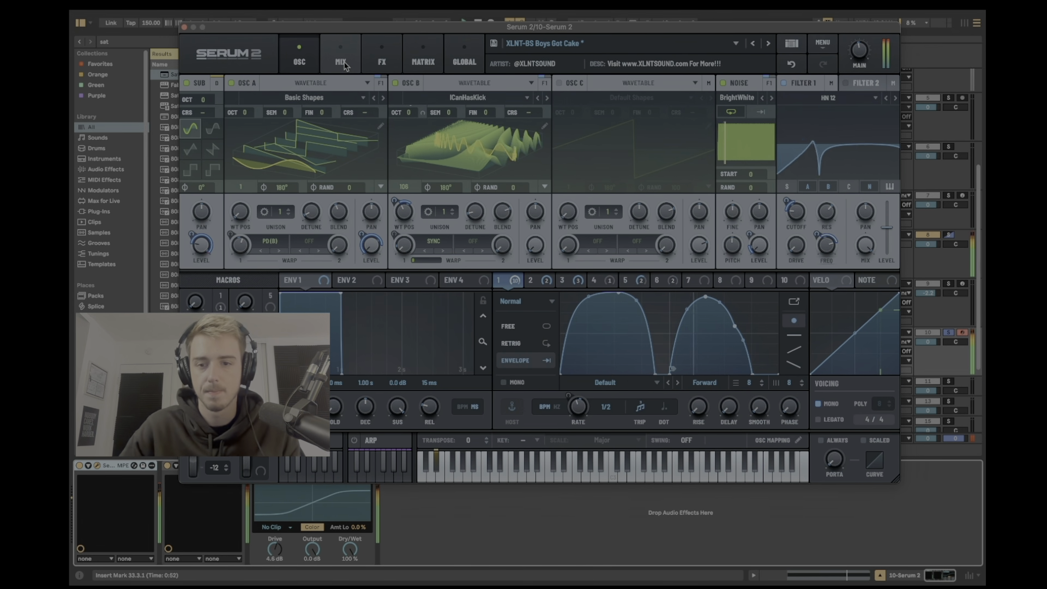
Step: Reshape LFO 1's second hump with a later, higher peak and a steeper, concave falling curve
{"action": "key", "text": "space"}
{"action": "left_click_drag", "start_coordinate": [735, 326], "coordinate": [737, 351]}
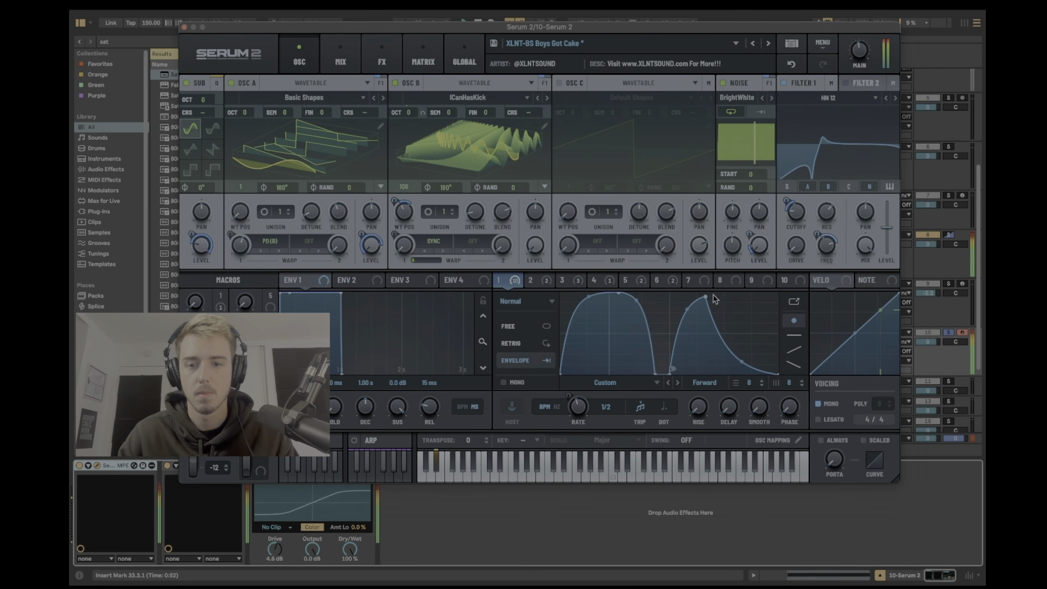
{"action": "left_click_drag", "start_coordinate": [706, 301], "coordinate": [718, 287]}
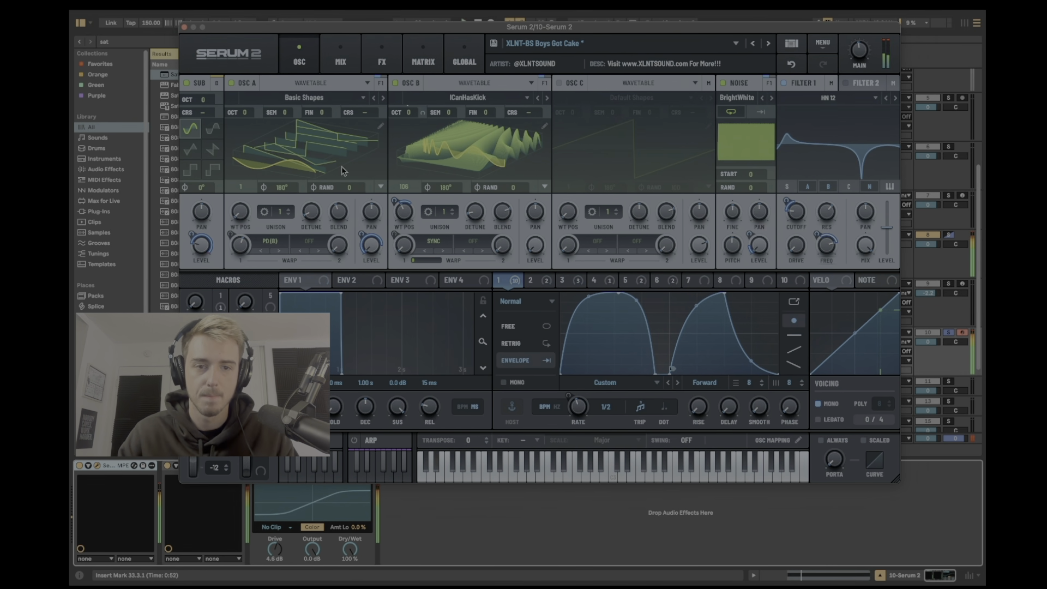
Step: Set oscillator B's second warp mode to Bend+ and modulate its amount with LFO 1
{"action": "mouse_move", "coordinate": [403, 213]}
{"action": "left_mouse_down"}
{"action": "mouse_move", "coordinate": [397, 251]}
{"action": "mouse_move", "coordinate": [405, 225]}
{"action": "left_mouse_up"}
{"action": "left_click", "coordinate": [472, 241]}
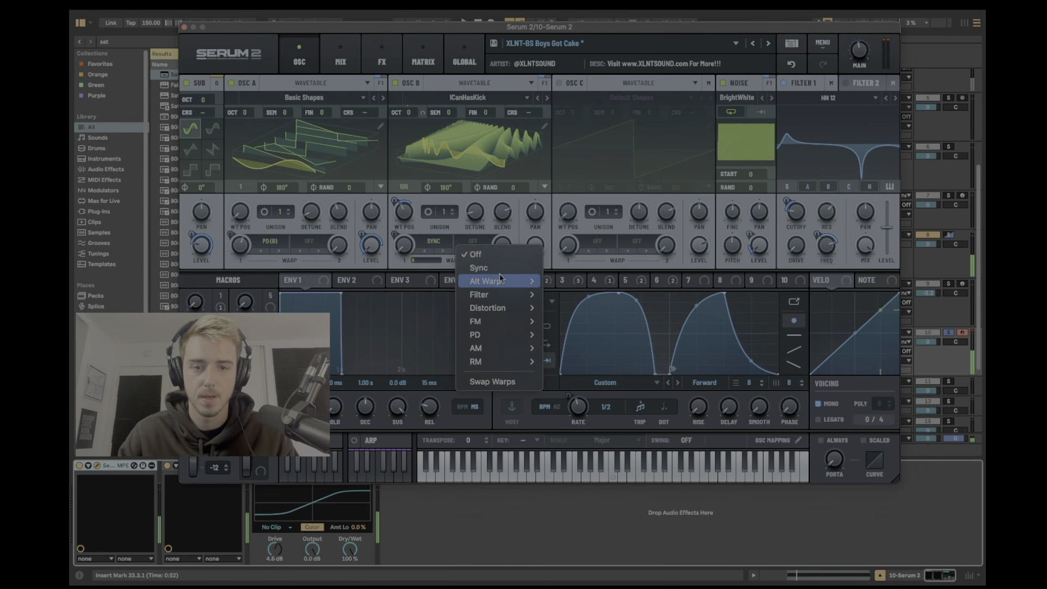
{"action": "mouse_move", "coordinate": [519, 289]}
{"action": "left_click", "coordinate": [565, 281]}
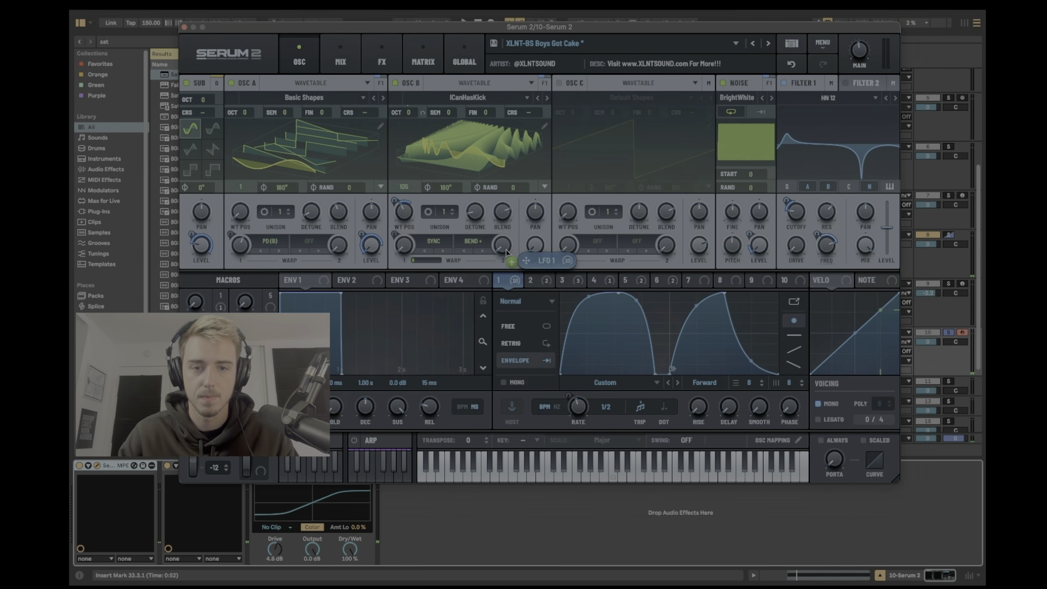
{"action": "left_click_drag", "start_coordinate": [506, 252], "coordinate": [502, 248]}
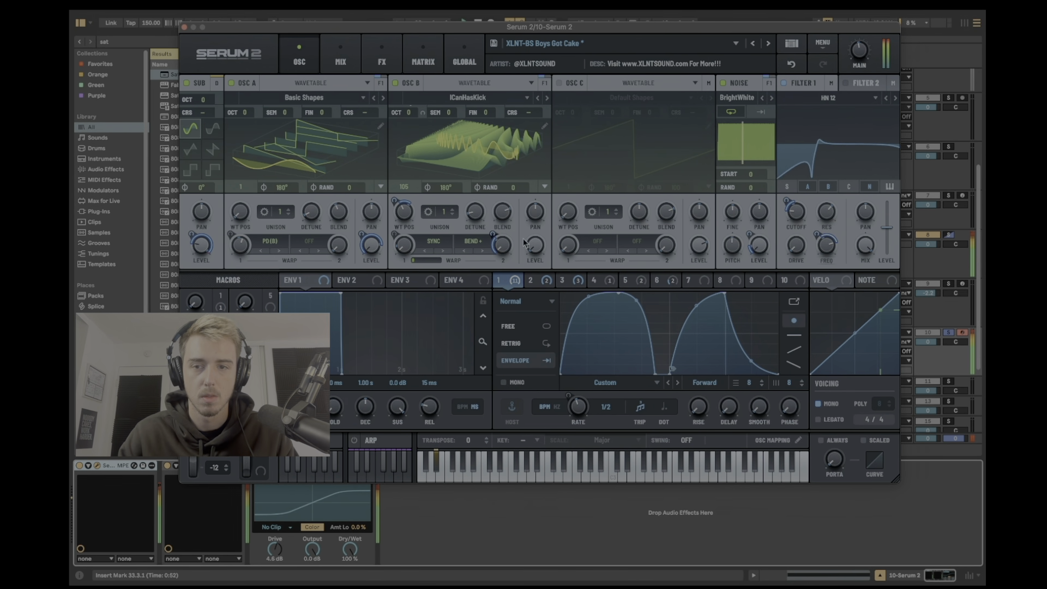
Step: In Serum's effects, set the equalizer's low band to 46 Hz and its high band to 1774 Hz, Q 45 and gain 7.8
{"action": "left_click", "coordinate": [341, 56]}
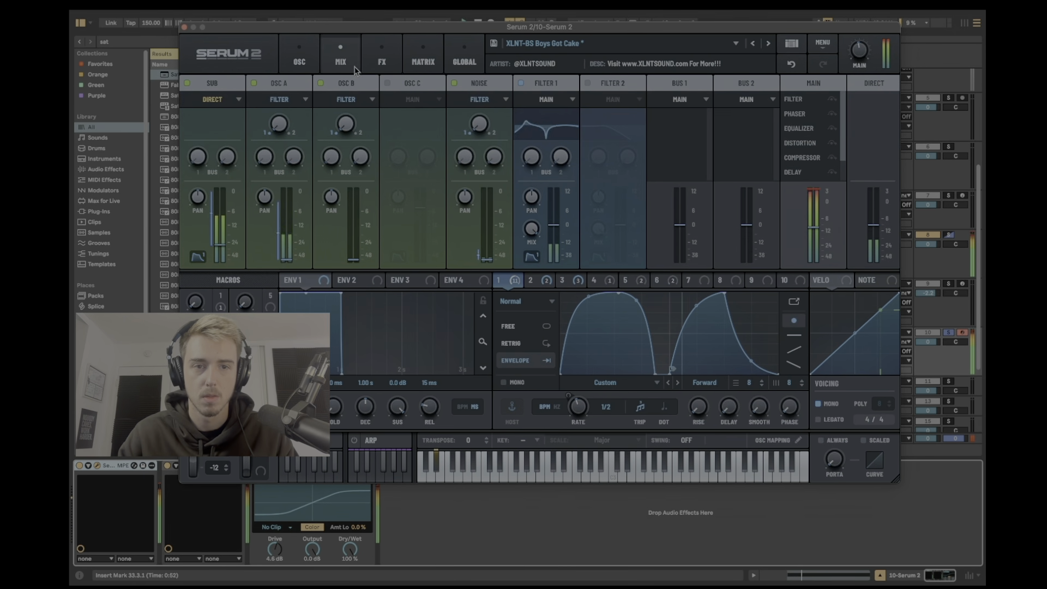
{"action": "left_click", "coordinate": [382, 55]}
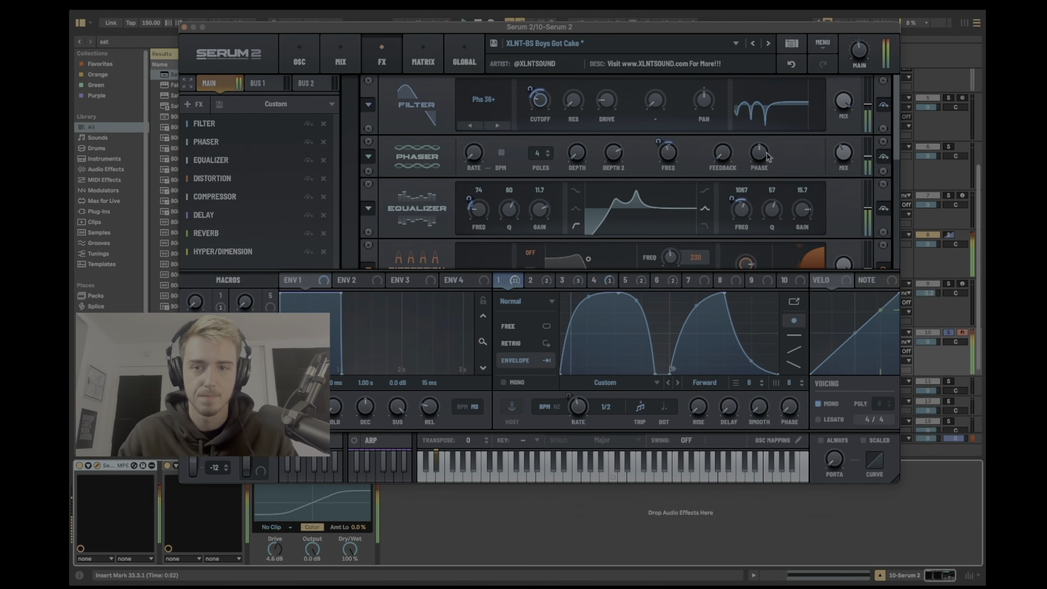
{"action": "key", "text": "space"}
{"action": "left_click_drag", "start_coordinate": [474, 212], "coordinate": [472, 228]}
{"action": "mouse_move", "coordinate": [744, 224]}
{"action": "left_mouse_down"}
{"action": "mouse_move", "coordinate": [751, 218]}
{"action": "mouse_move", "coordinate": [764, 240]}
{"action": "mouse_move", "coordinate": [743, 221]}
{"action": "mouse_move", "coordinate": [745, 231]}
{"action": "mouse_move", "coordinate": [745, 211]}
{"action": "left_mouse_up"}
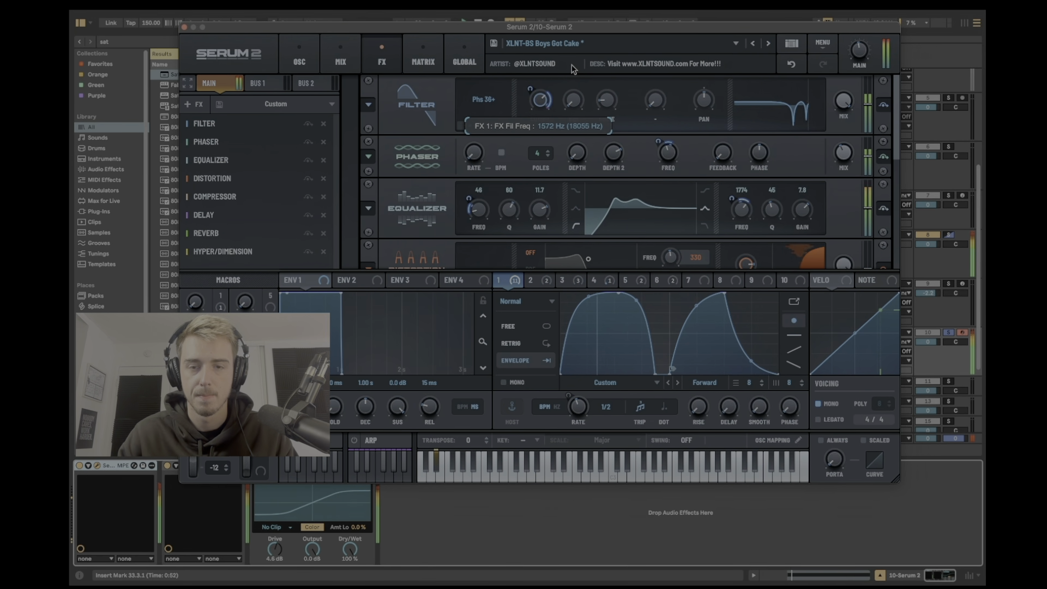
Step: Lower the effects filter's cutoff to 16 Hz, look through the remaining effects, and close the Serum 2 window
{"action": "left_click_drag", "start_coordinate": [556, 116], "coordinate": [553, 136]}
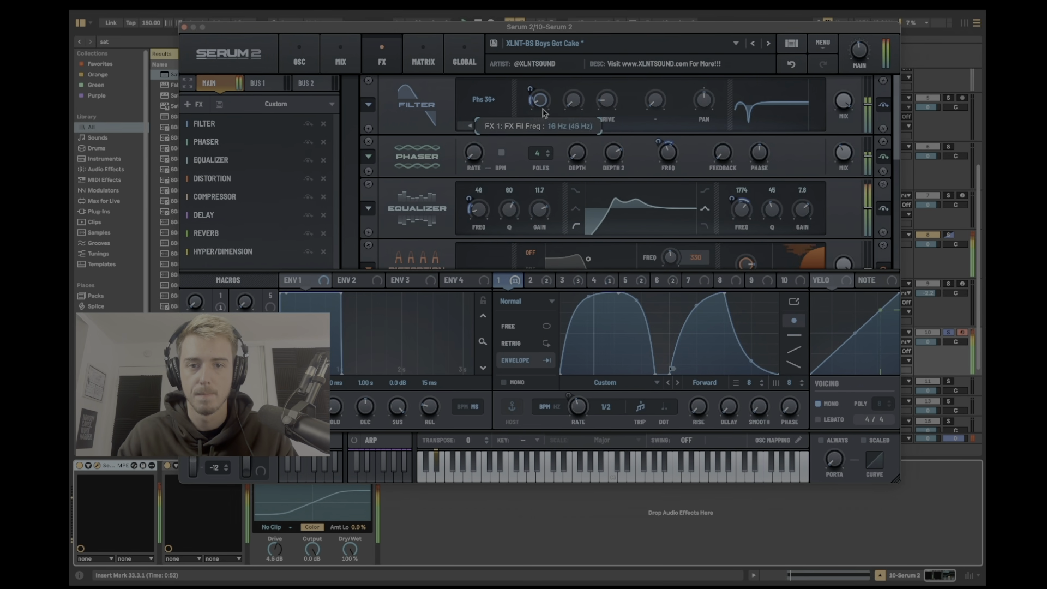
{"action": "left_click_drag", "start_coordinate": [901, 126], "coordinate": [887, 255]}
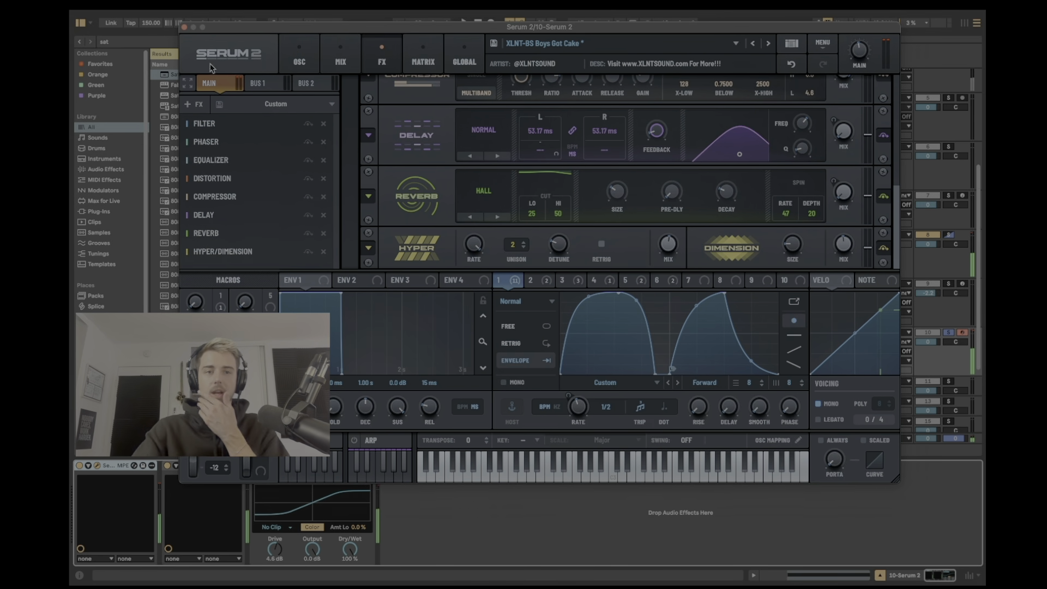
{"action": "left_click", "coordinate": [184, 27]}
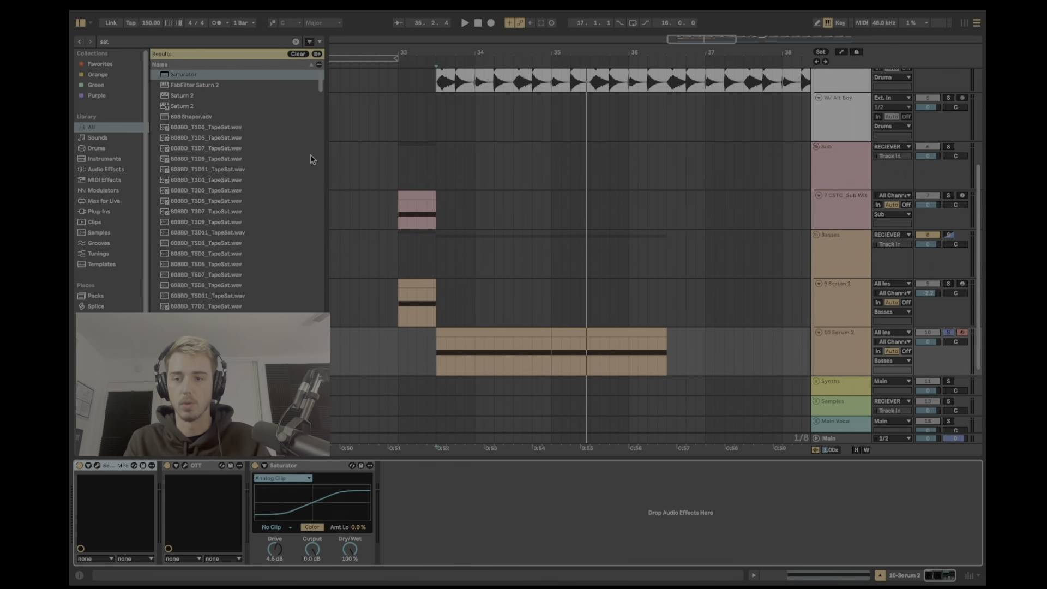
Step: Unsolo the new Serum 2 track, audition the full drop from bar 33, and slightly lower the Basses group's level with 0 dB Glue Compressor makeup
{"action": "left_click", "coordinate": [381, 434]}
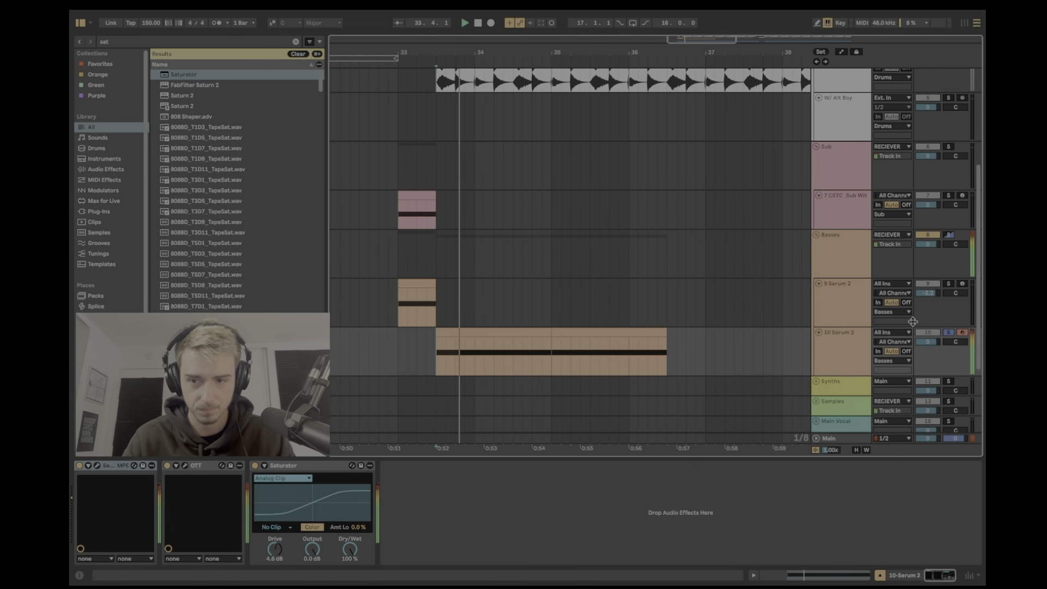
{"action": "left_click", "coordinate": [394, 344]}
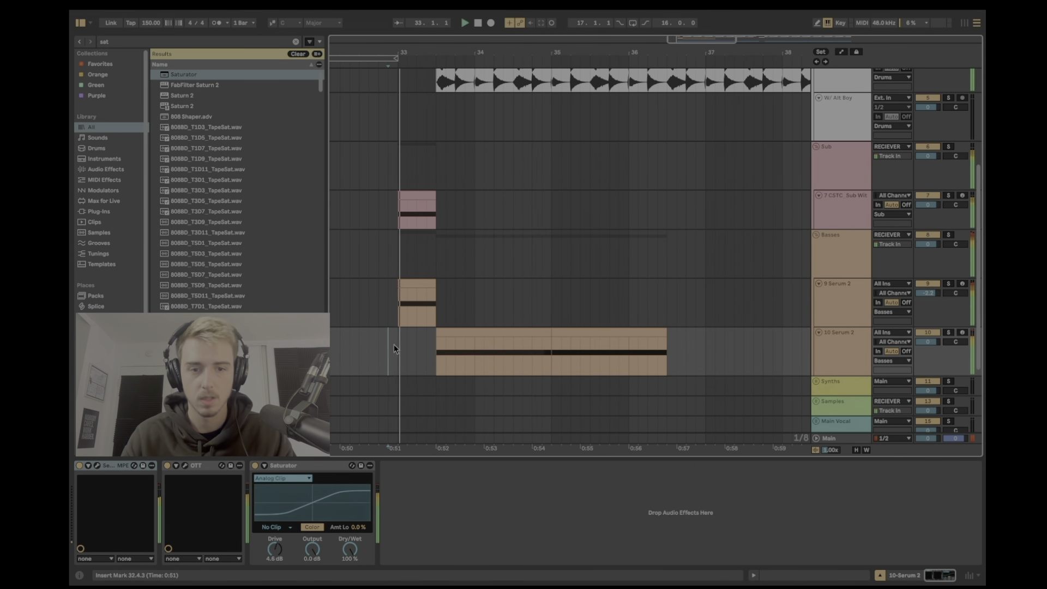
{"action": "left_click", "coordinate": [400, 264]}
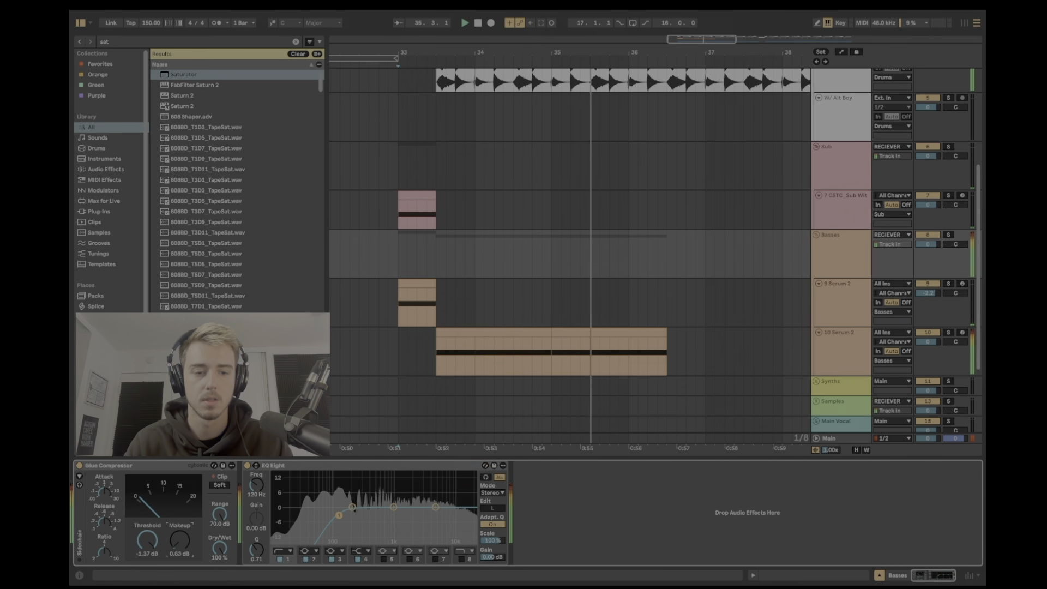
{"action": "left_click", "coordinate": [379, 246]}
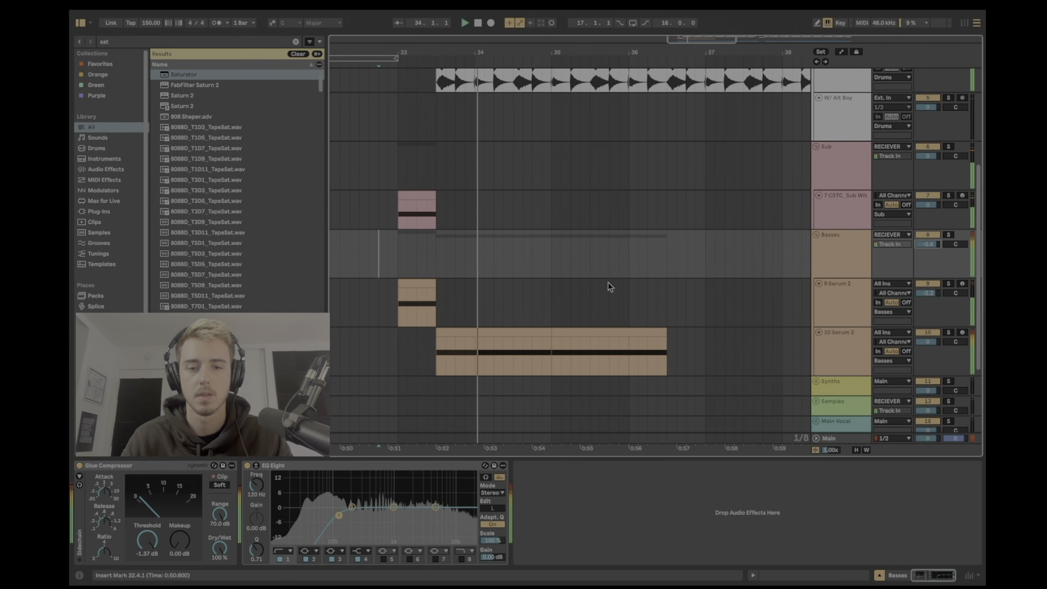
Step: Bounce the first clip on the 10 Serum 2 track, from 33.3.1 to 35.1.1, to a new audio track
{"action": "scroll", "coordinate": [605, 285], "scroll_direction": "down", "scroll_amount": 3}
{"action": "left_click_drag", "start_coordinate": [564, 51], "coordinate": [566, 90]}
{"action": "left_click", "coordinate": [371, 201]}
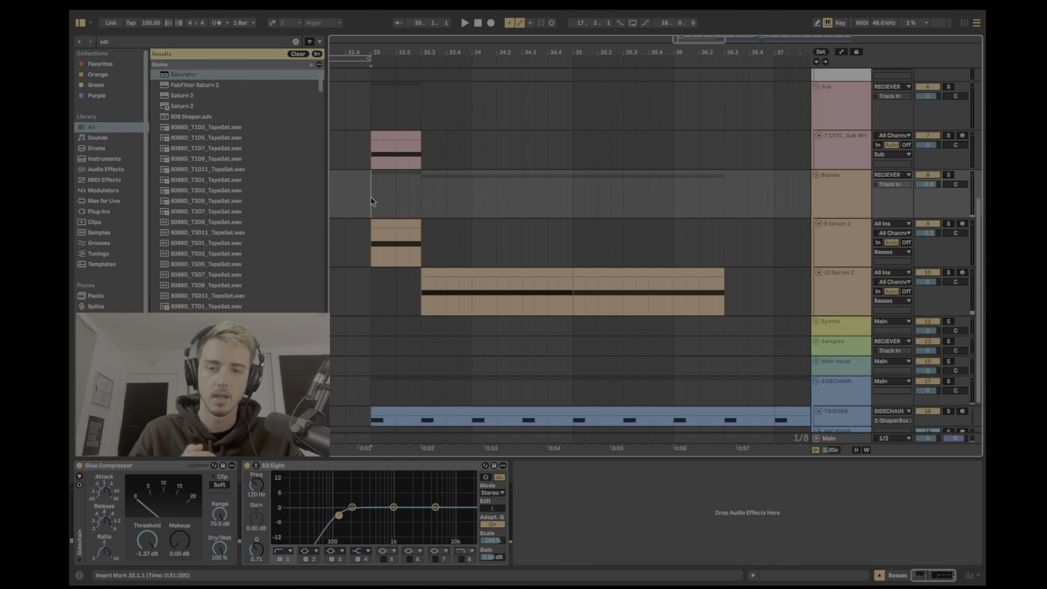
{"action": "left_click", "coordinate": [450, 278]}
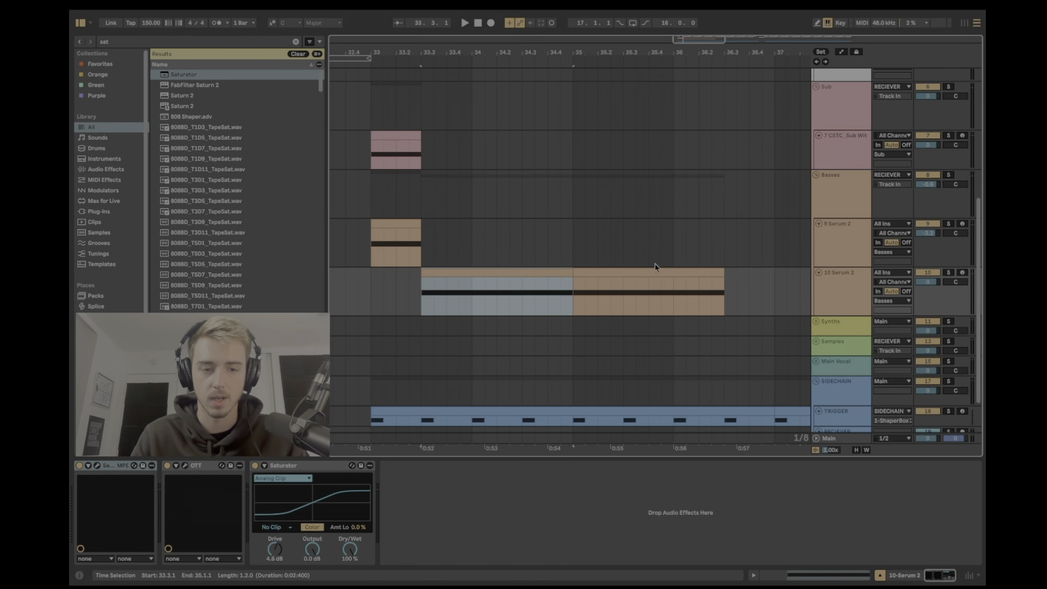
{"action": "right_click", "coordinate": [524, 270]}
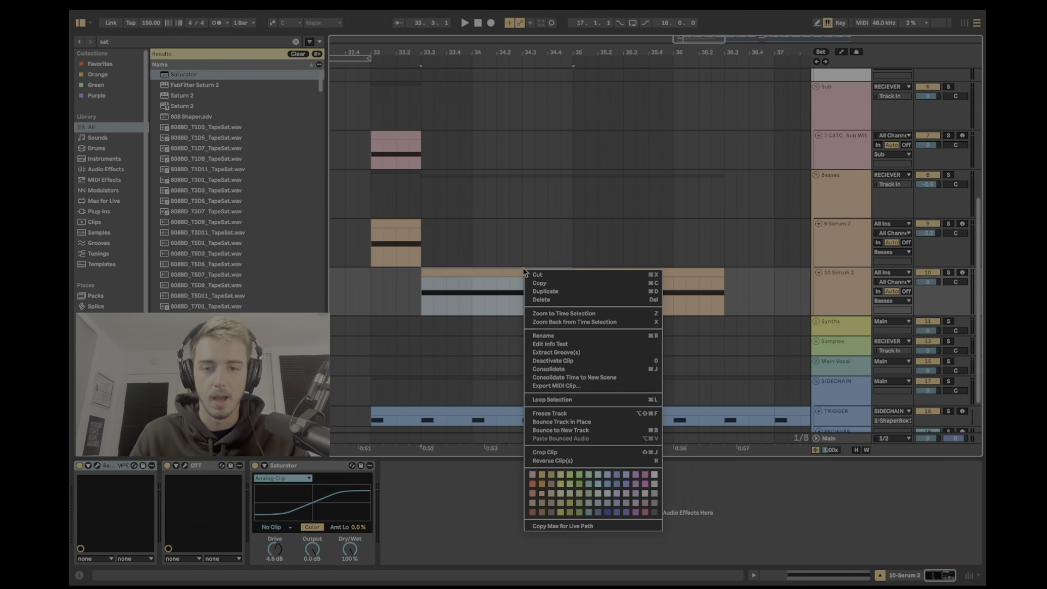
{"action": "left_click", "coordinate": [567, 430]}
{"action": "left_click", "coordinate": [517, 319]}
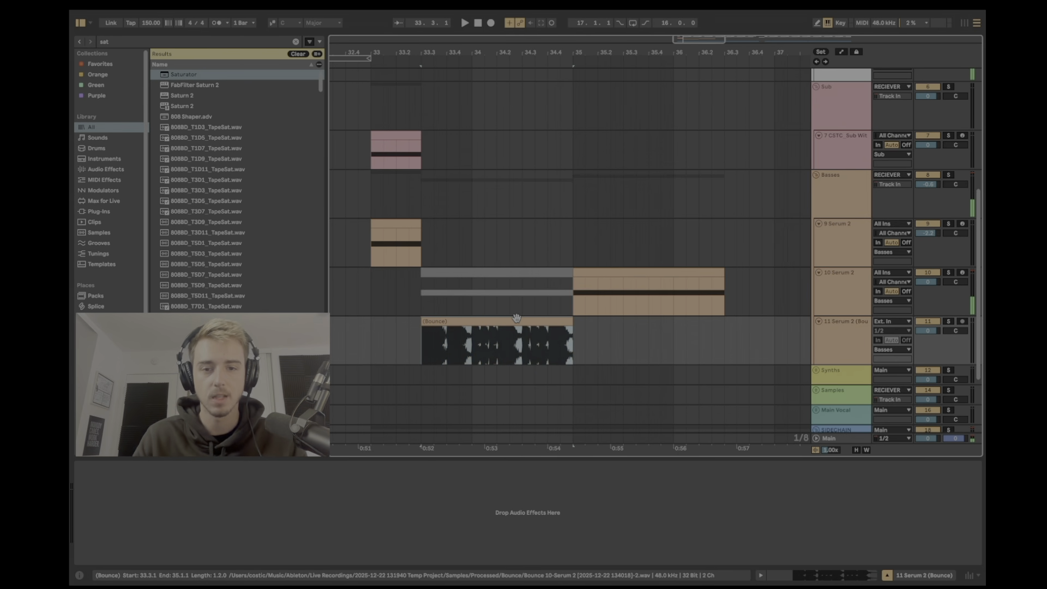
{"action": "left_click", "coordinate": [522, 319]}
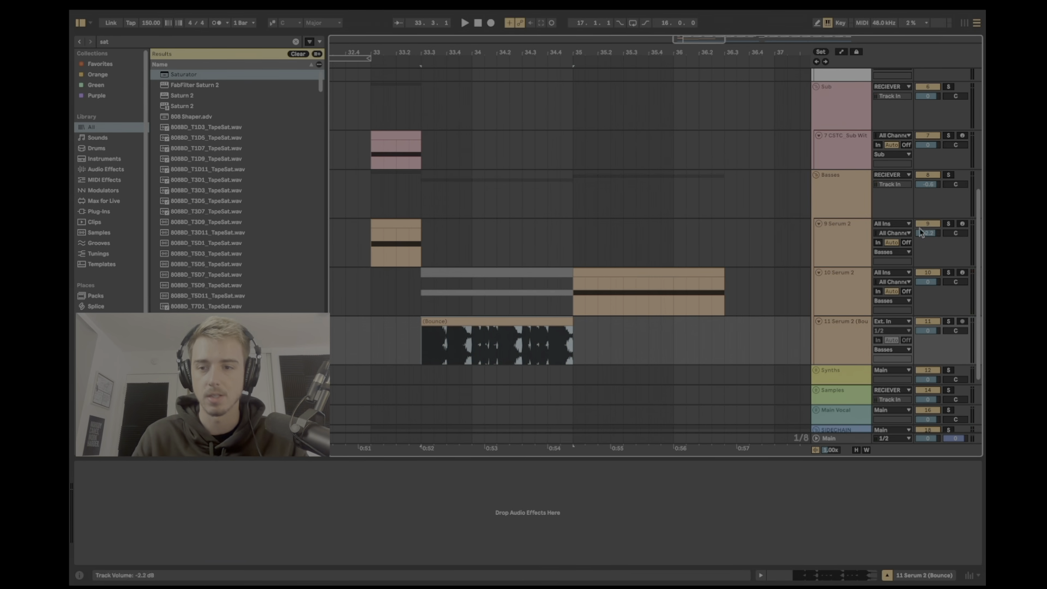
Step: Copy the sub clip to 33.3.1, above the start of the bounced bass audio
{"action": "scroll", "coordinate": [435, 209], "scroll_direction": "up", "scroll_amount": 3}
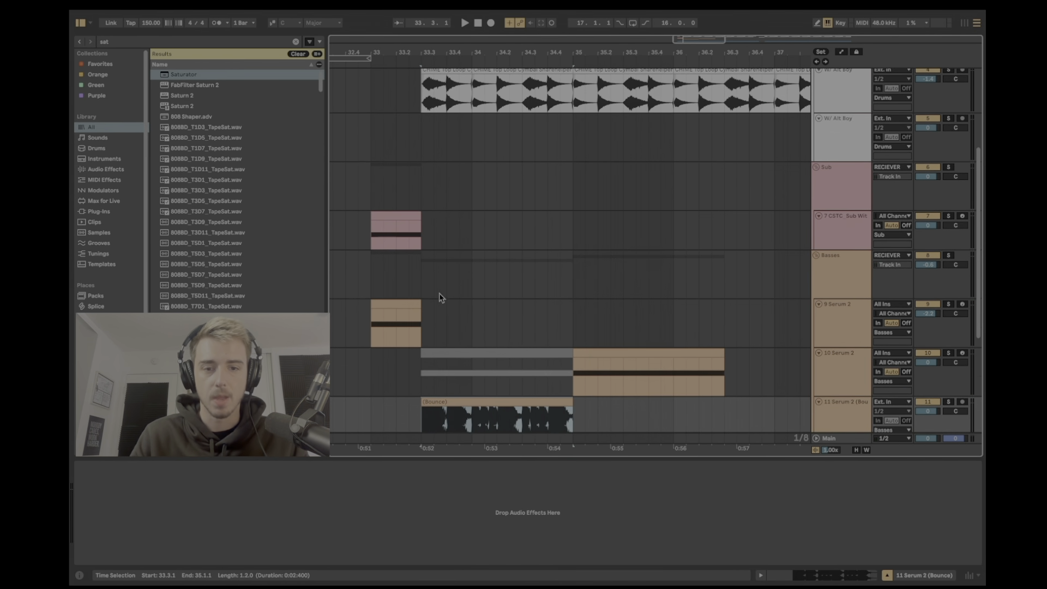
{"action": "scroll", "coordinate": [440, 297], "scroll_direction": "down", "scroll_amount": 6}
{"action": "left_click_drag", "start_coordinate": [472, 48], "coordinate": [472, 76]}
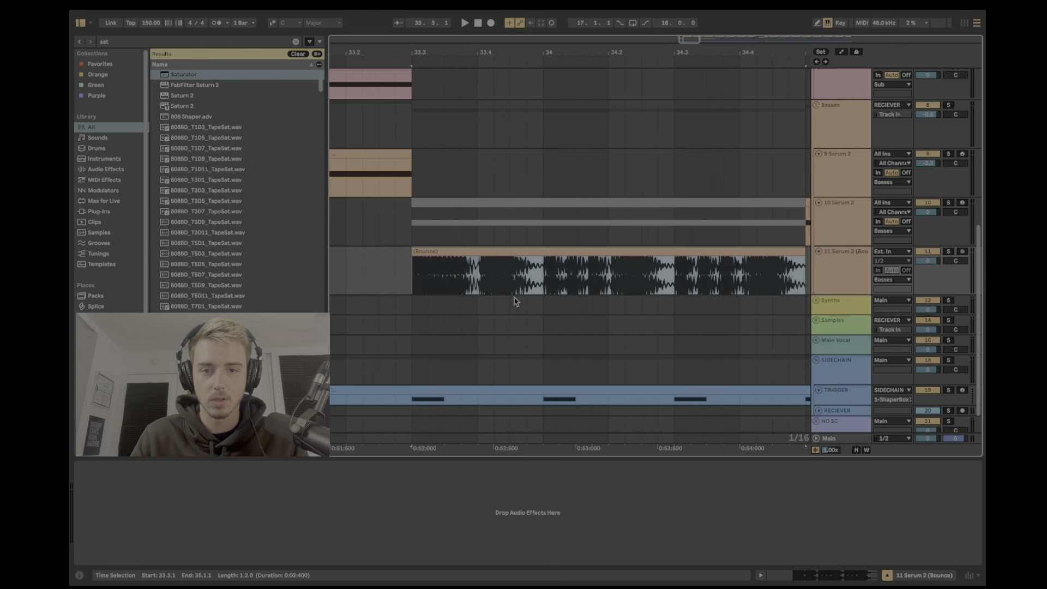
{"action": "scroll", "coordinate": [386, 201], "scroll_direction": "up", "scroll_amount": 3}
{"action": "left_click_drag", "start_coordinate": [381, 149], "coordinate": [519, 180]}
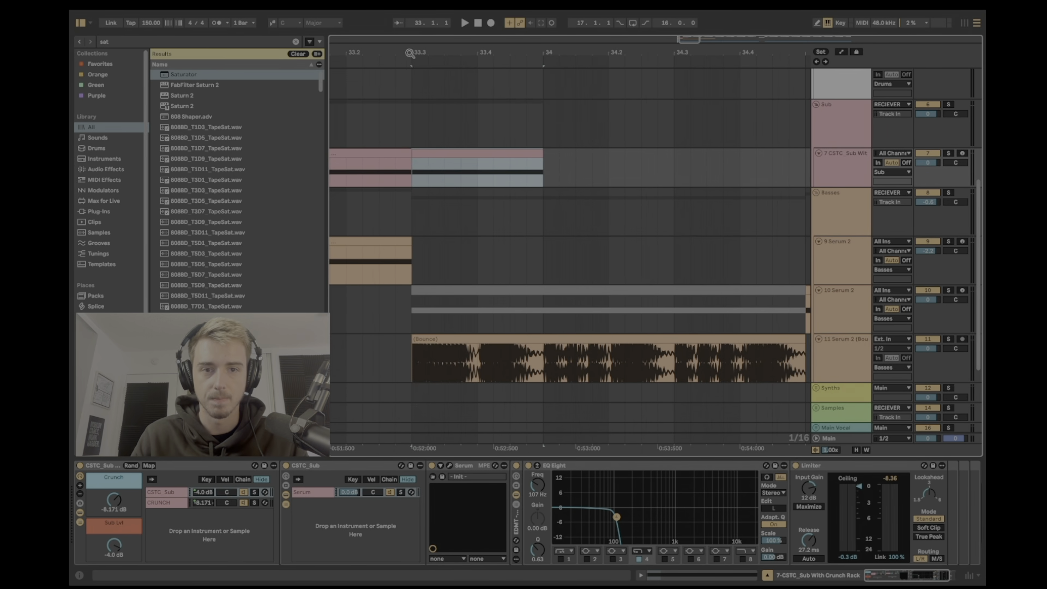
Step: Shorten the D#0 note in the first sub clip to end at 1.2.4 and audition it from bar 33
{"action": "left_click_drag", "start_coordinate": [409, 52], "coordinate": [563, 54]}
{"action": "double_click", "coordinate": [526, 165]}
{"action": "left_click", "coordinate": [915, 490]}
{"action": "left_click", "coordinate": [978, 528]}
{"action": "left_click_drag", "start_coordinate": [980, 532], "coordinate": [885, 526]}
{"action": "key", "text": "space"}
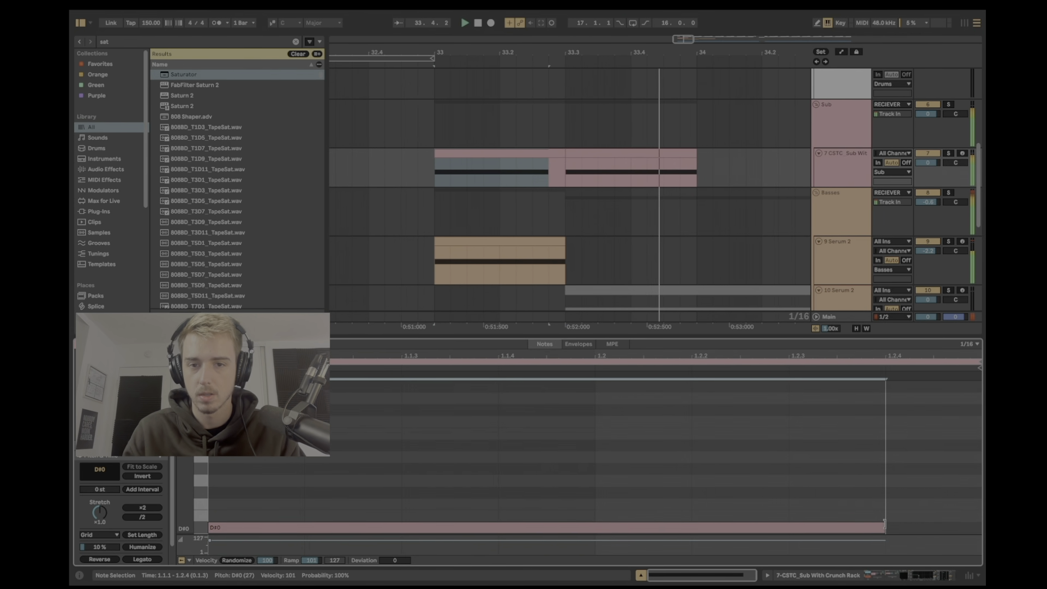
{"action": "left_click", "coordinate": [904, 446]}
Step: Set the note grid to 1/32 and lengthen the first sub clip's D#0 note by one 1/32 step
{"action": "left_click", "coordinate": [969, 344]}
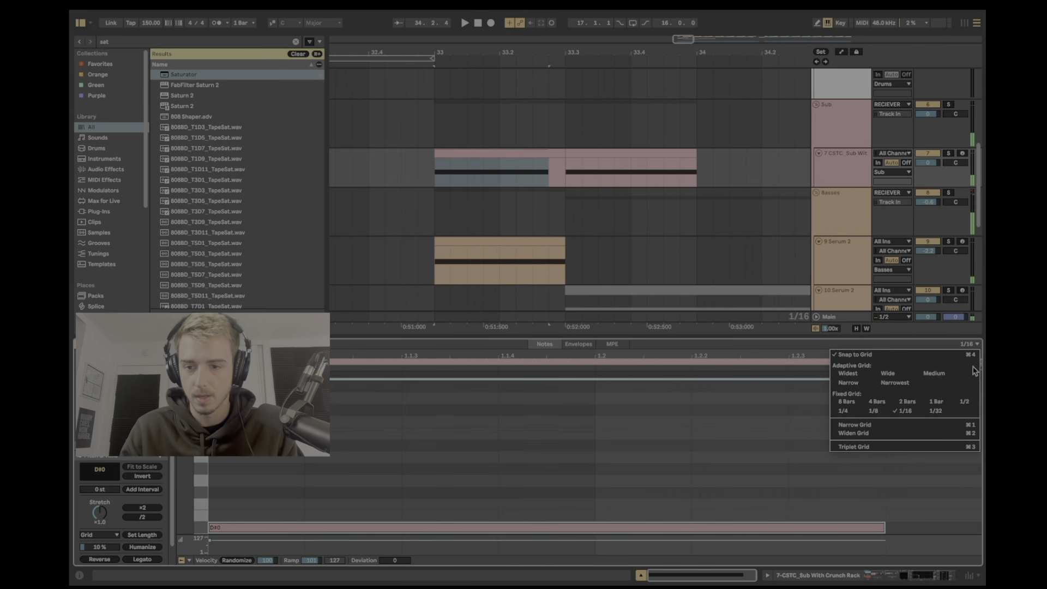
{"action": "left_click", "coordinate": [935, 411]}
{"action": "left_click_drag", "start_coordinate": [884, 528], "coordinate": [933, 528]}
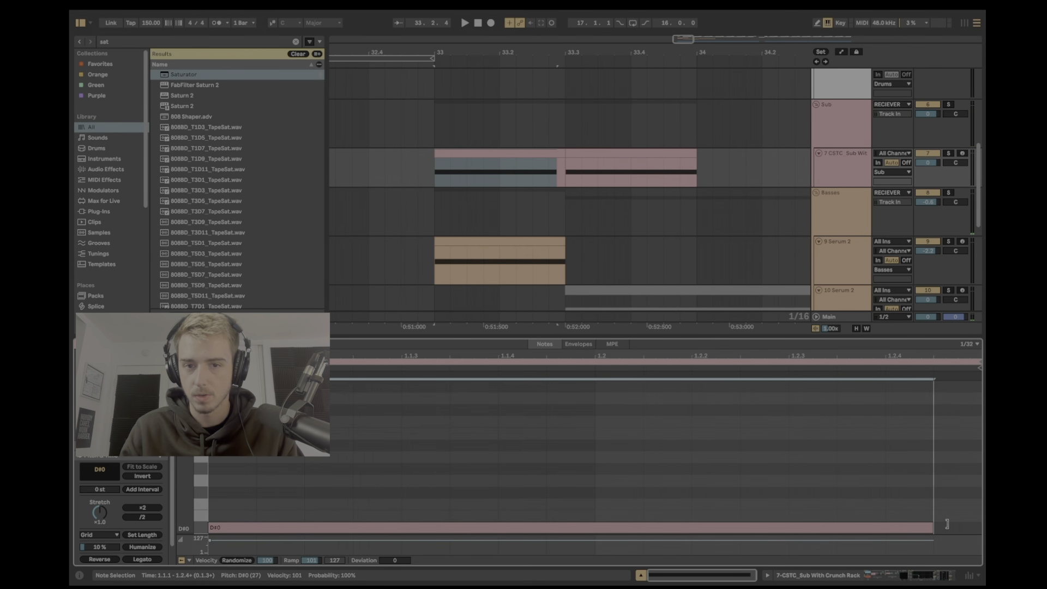
Step: Shorten the second sub clip's D#0 note to end a 1/32 before 1.2.1 and duplicate it to 1.2.1
{"action": "scroll", "coordinate": [698, 168], "scroll_direction": "down", "scroll_amount": 3}
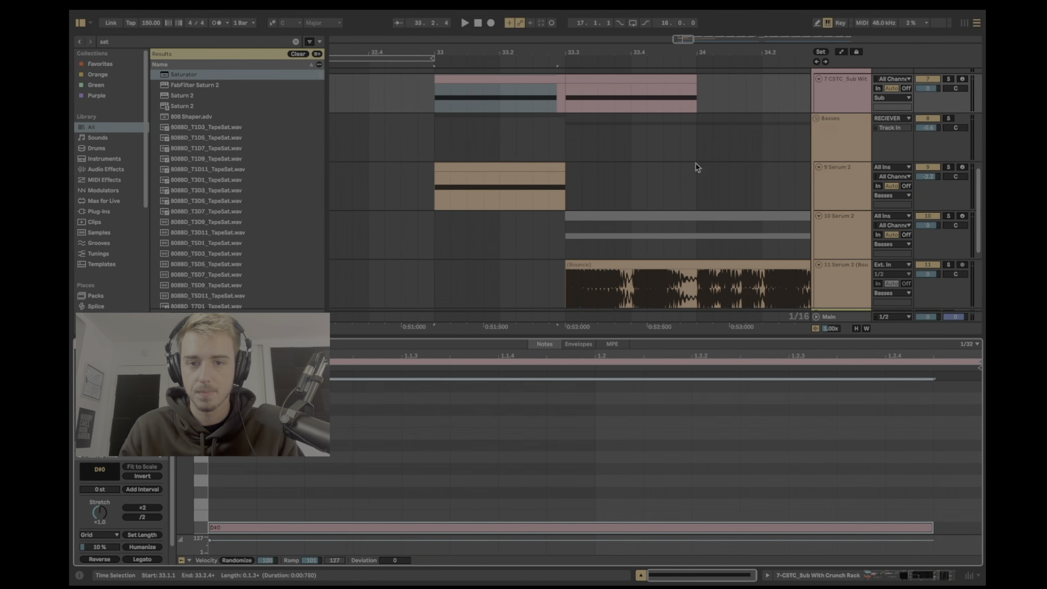
{"action": "scroll", "coordinate": [696, 166], "scroll_direction": "up", "scroll_amount": 1}
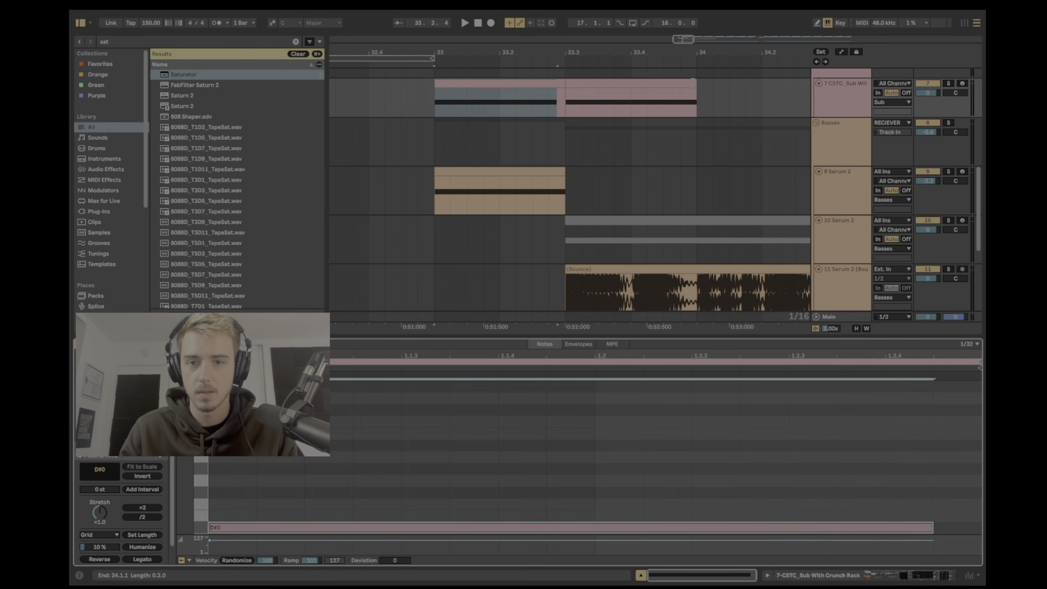
{"action": "left_click_drag", "start_coordinate": [932, 527], "coordinate": [595, 528]}
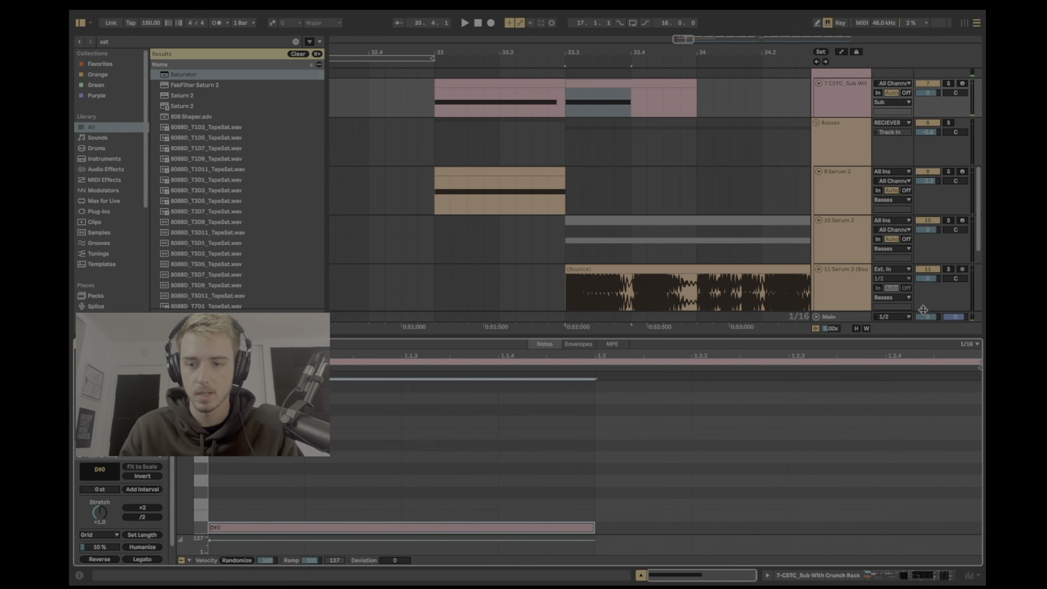
{"action": "left_click", "coordinate": [968, 343]}
{"action": "left_click", "coordinate": [922, 417]}
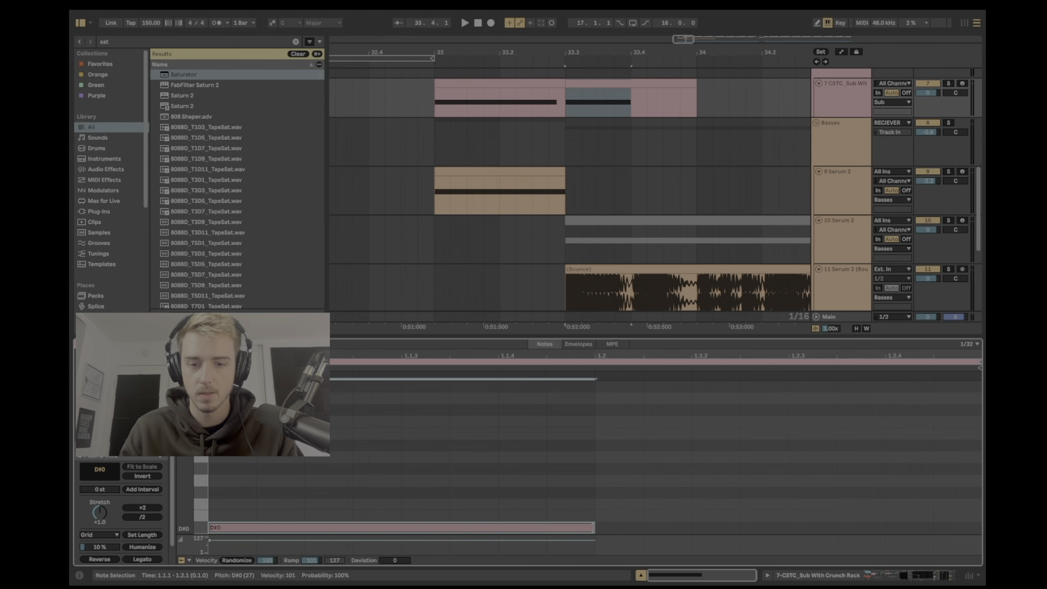
{"action": "left_click_drag", "start_coordinate": [593, 528], "coordinate": [544, 529]}
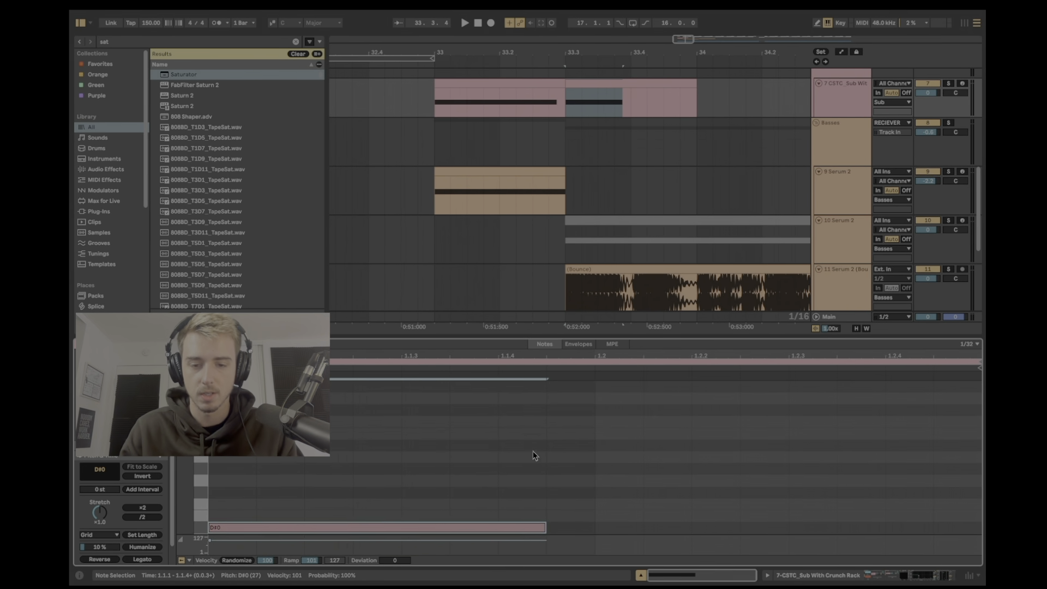
{"action": "key", "text": "ctrl+d"}
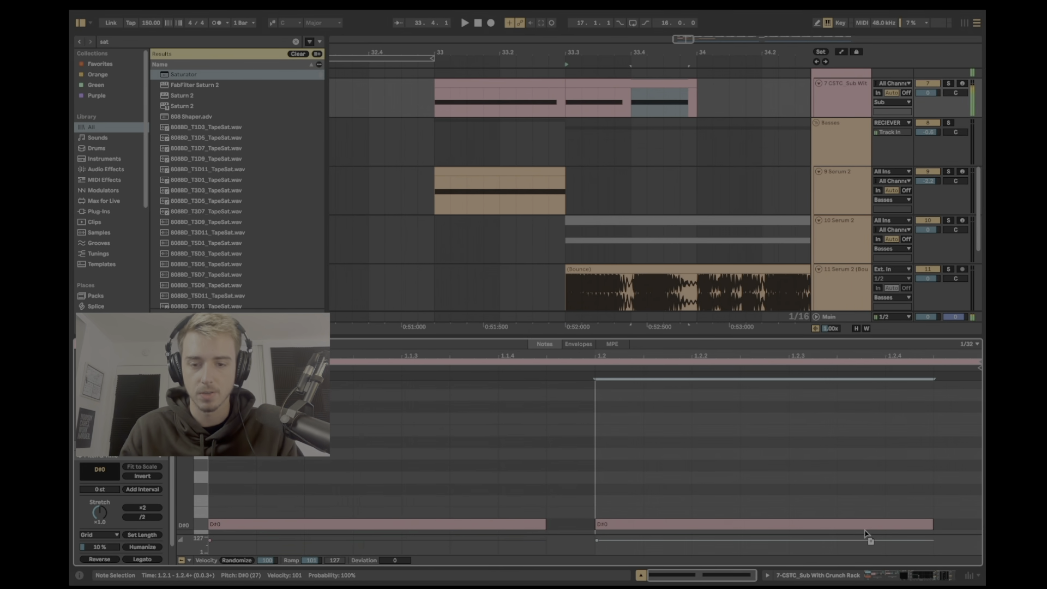
Step: Duplicate the two-note sub clip from 33.3.1 to 34.1.1 and audition the sub notes from 33.3.1
{"action": "left_click", "coordinate": [638, 82]}
{"action": "left_click_drag", "start_coordinate": [648, 53], "coordinate": [507, 46]}
{"action": "key", "text": "ctrl+d"}
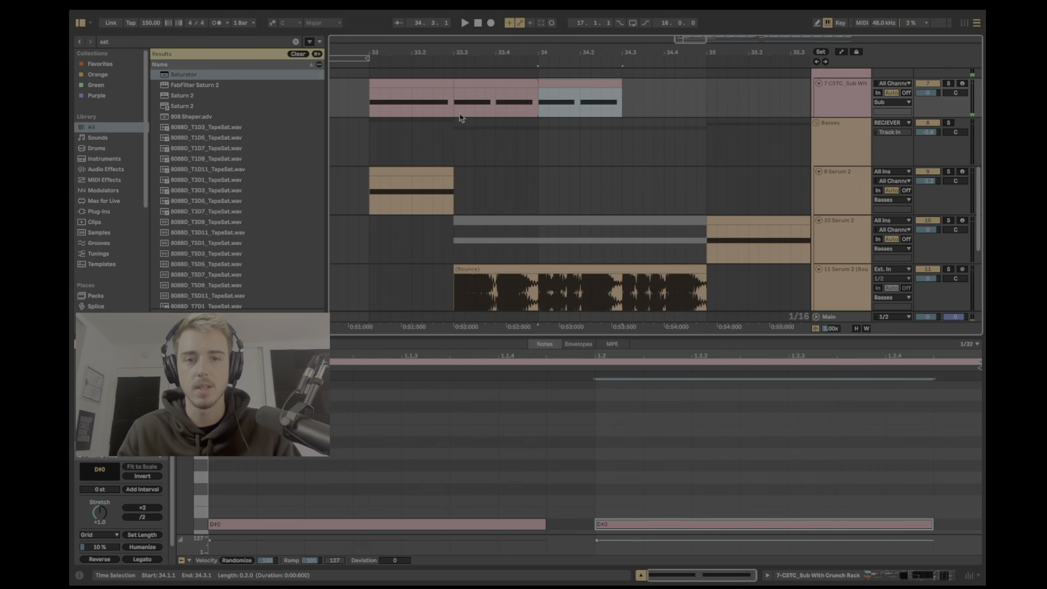
{"action": "left_click_drag", "start_coordinate": [460, 115], "coordinate": [518, 124]}
{"action": "left_click", "coordinate": [486, 107]}
{"action": "left_click", "coordinate": [458, 105]}
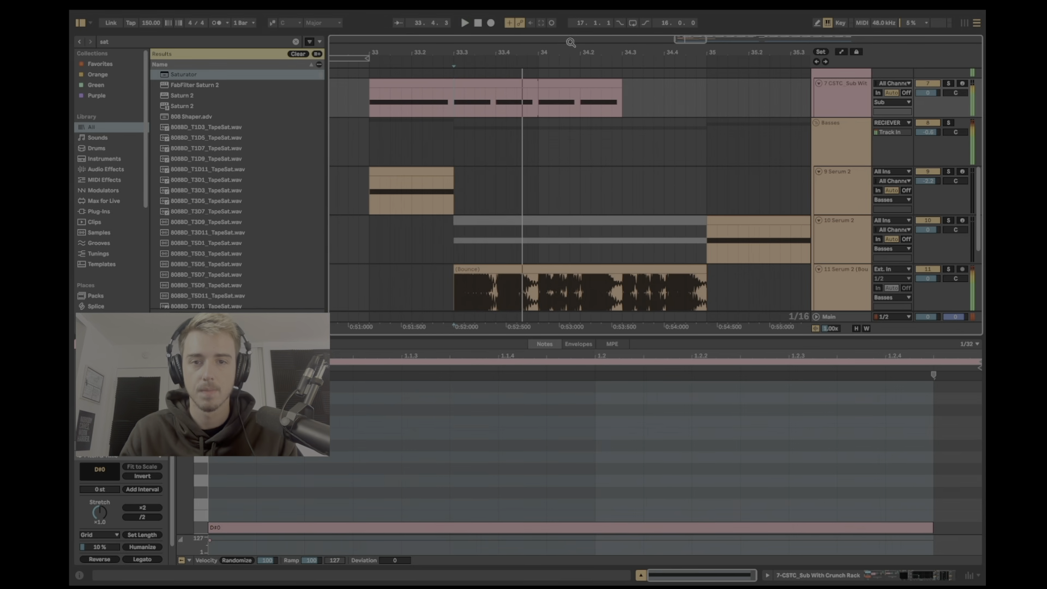
Step: Try shortening the first D#0 note of the sub clip at 34.1.1 to end before 1.1.2 and duplicating it, then undo the duplicate
{"action": "scroll", "coordinate": [560, 101], "scroll_direction": "up", "scroll_amount": 5}
{"action": "double_click", "coordinate": [562, 94]}
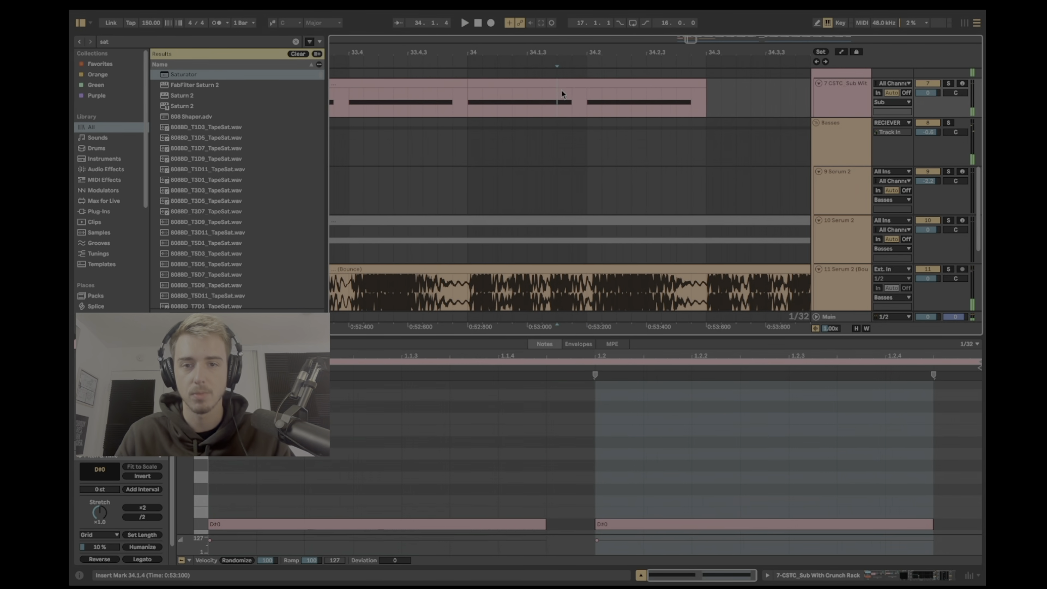
{"action": "left_click", "coordinate": [930, 524]}
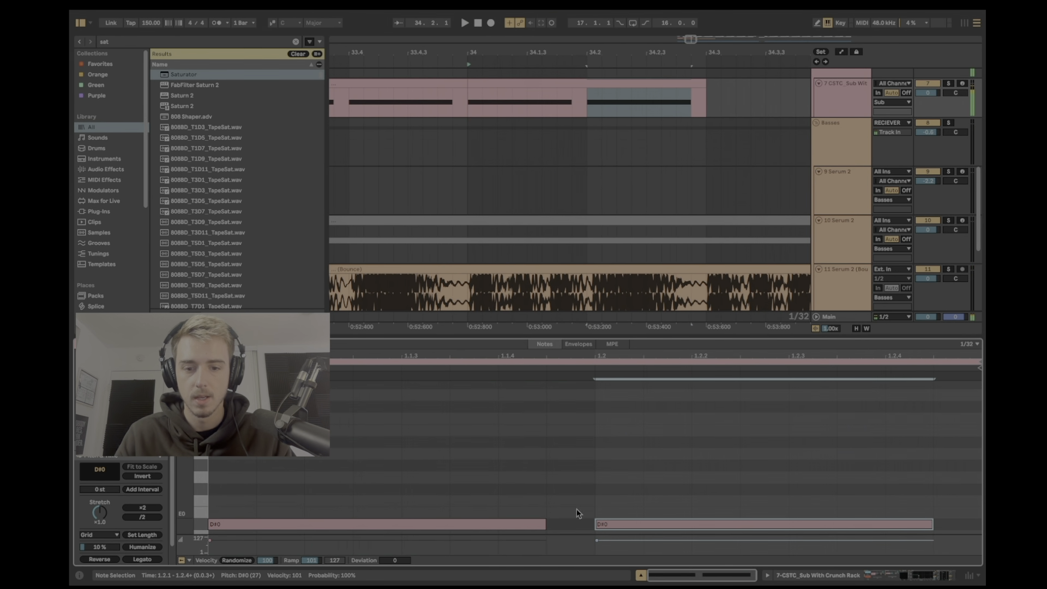
{"action": "left_click_drag", "start_coordinate": [545, 523], "coordinate": [286, 524]}
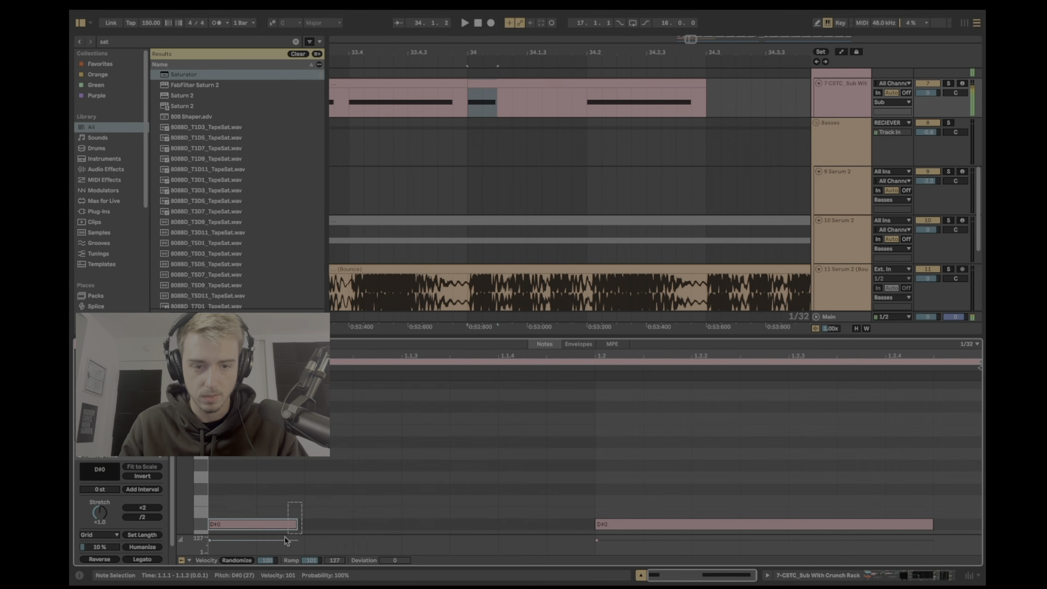
{"action": "key", "text": "ctrl+d"}
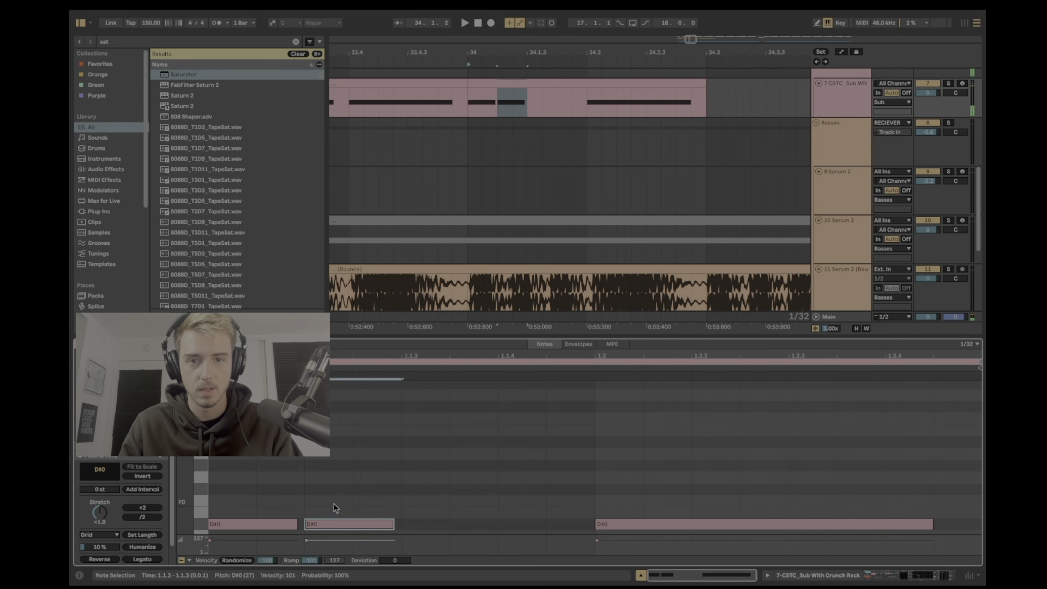
{"action": "key", "text": "ctrl+z"}
Step: Set the note grid to 1/32 triplets and replace the clip's first D#0 note with three equal notes spaced evenly before 1.2
{"action": "left_click_drag", "start_coordinate": [328, 525], "coordinate": [462, 528]}
{"action": "left_click_drag", "start_coordinate": [517, 54], "coordinate": [484, 271]}
{"action": "left_click", "coordinate": [314, 483]}
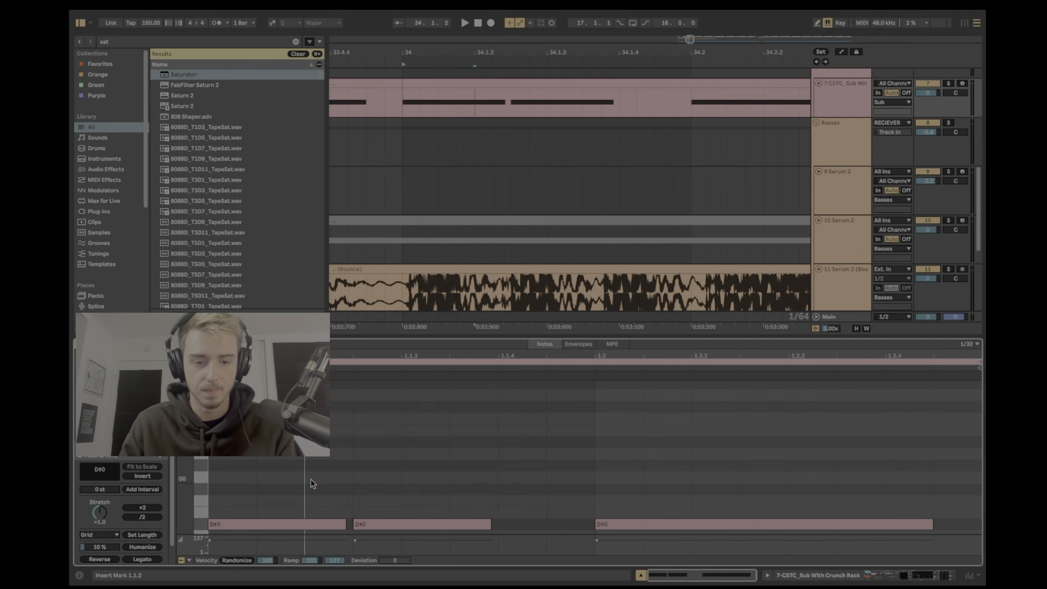
{"action": "left_click", "coordinate": [359, 524]}
{"action": "key", "text": "super+3"}
{"action": "left_click_drag", "start_coordinate": [346, 526], "coordinate": [315, 532]}
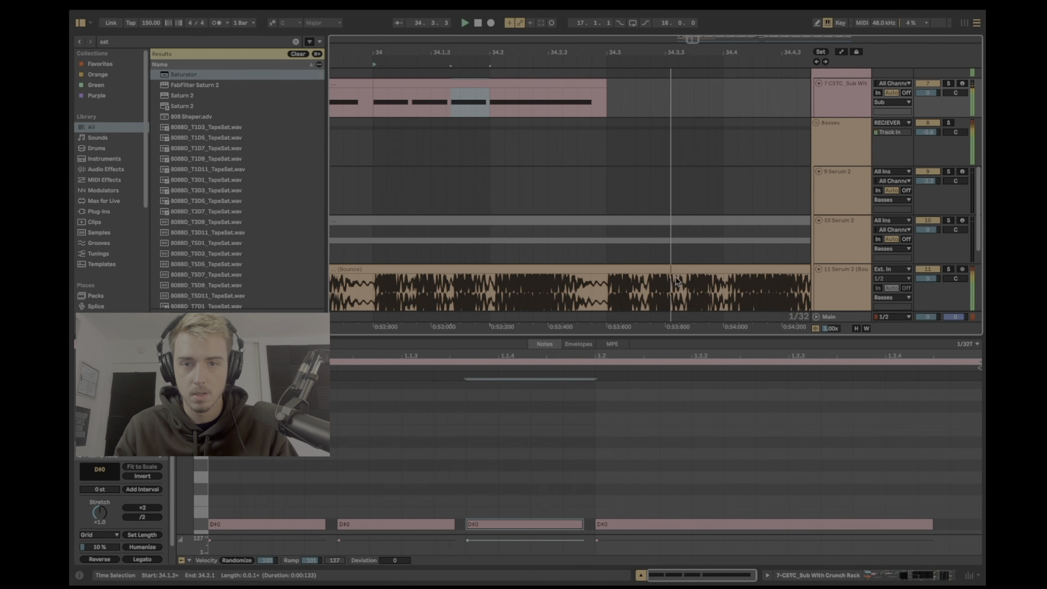
Step: Duplicate the sub clip with the triplet notes to 34.3.1 and play the drop from bar 33
{"action": "left_click", "coordinate": [948, 85]}
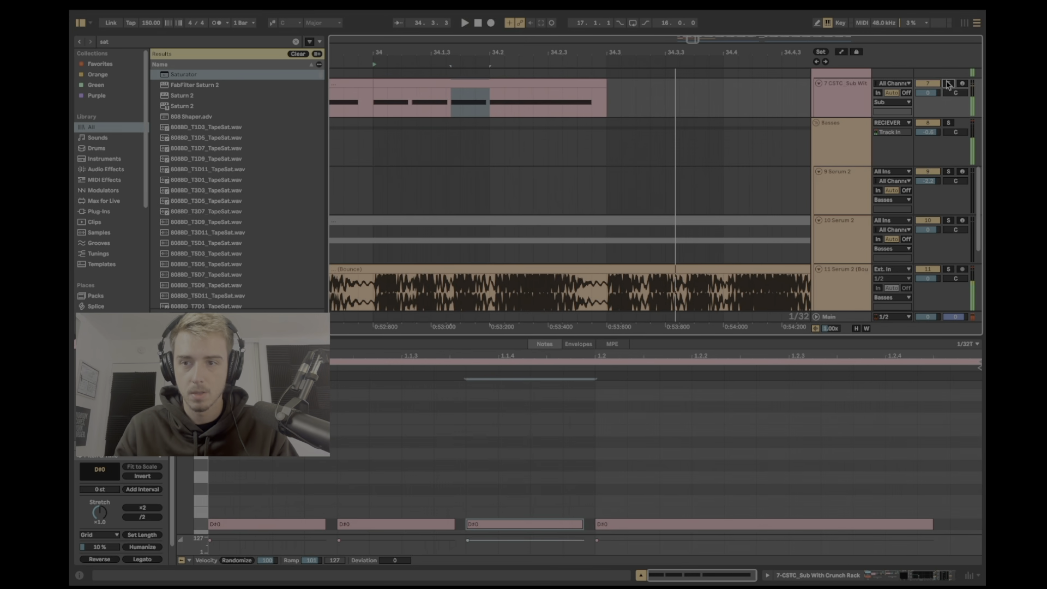
{"action": "left_click", "coordinate": [467, 83]}
{"action": "key", "text": "super+d"}
{"action": "key", "text": "space"}
{"action": "left_click_drag", "start_coordinate": [609, 53], "coordinate": [609, 16]}
{"action": "left_click", "coordinate": [476, 141]}
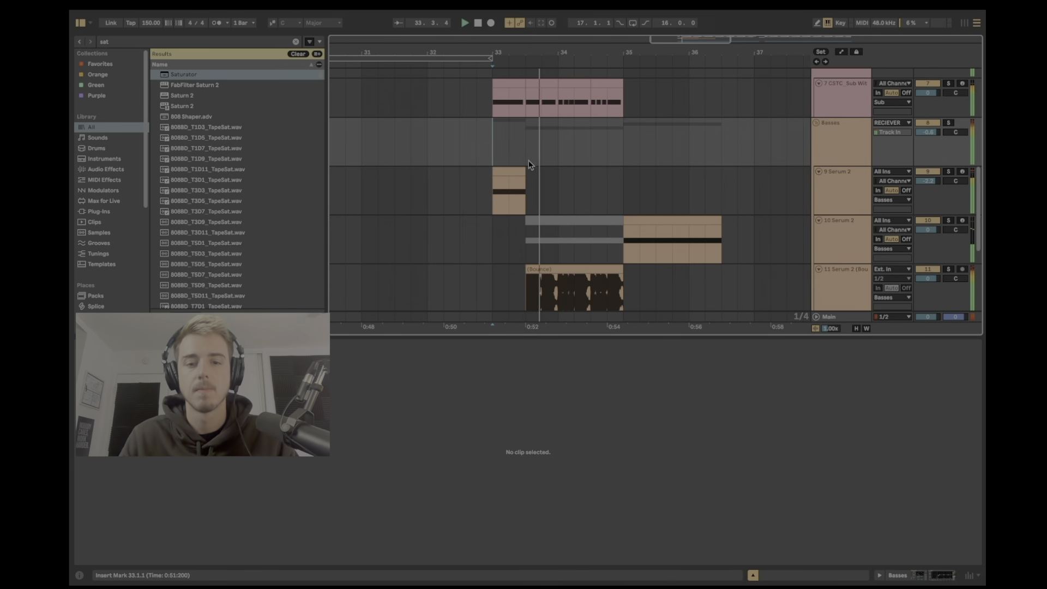
{"action": "scroll", "coordinate": [531, 162], "scroll_direction": "down", "scroll_amount": 3}
{"action": "scroll", "coordinate": [541, 166], "scroll_direction": "up", "scroll_amount": 2}
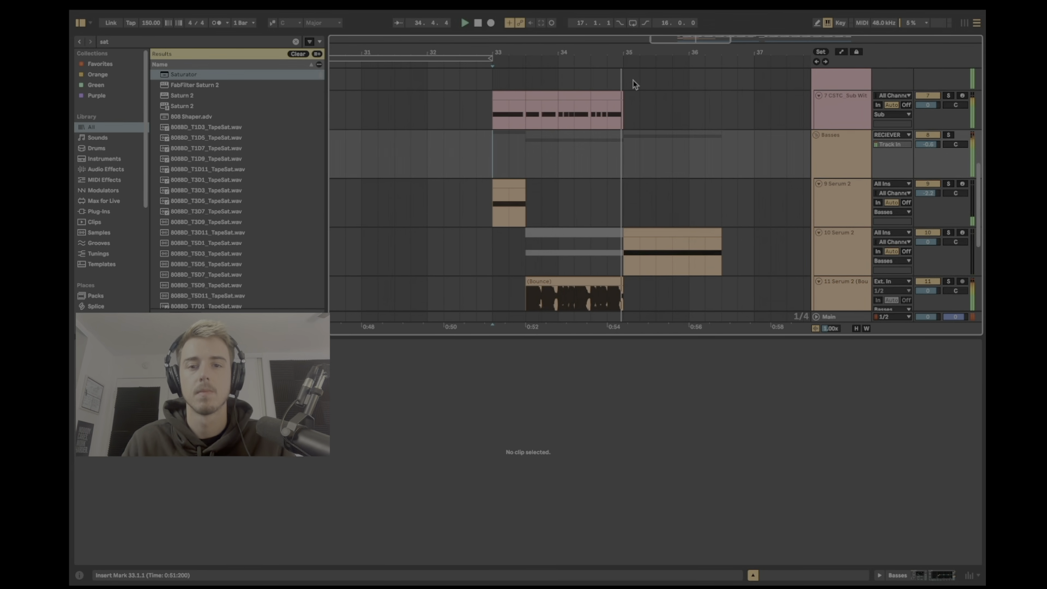
{"action": "left_click_drag", "start_coordinate": [635, 45], "coordinate": [636, 56]}
{"action": "key", "text": "space"}
{"action": "key", "text": "space"}
Step: Duplicate the sub clips between 33.3.1 and 35.1.1 so the pattern repeats from 35.1.1 to 36.3.1, and listen to it
{"action": "left_click", "coordinate": [487, 97]}
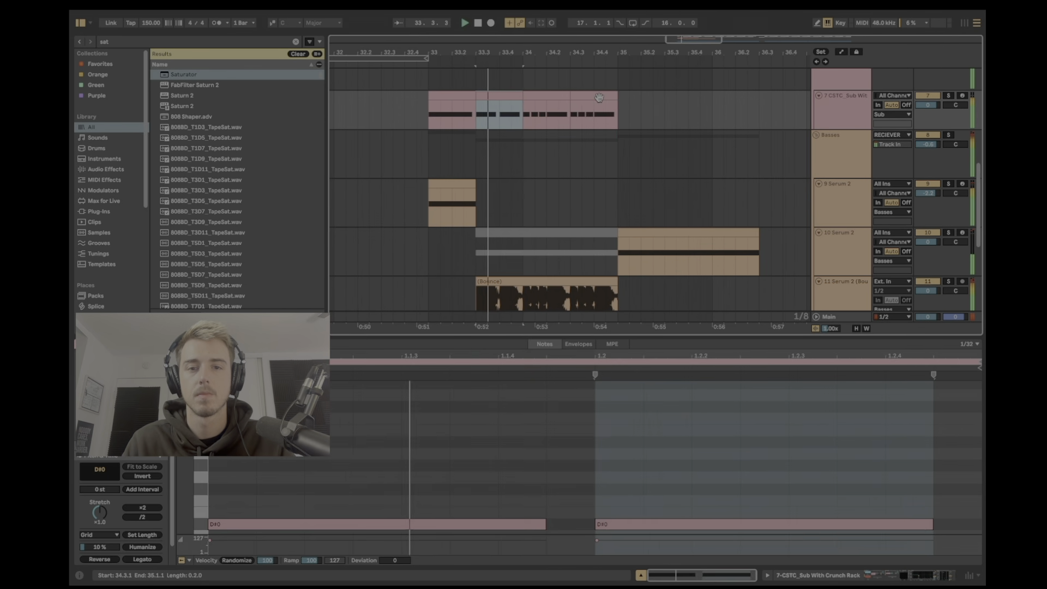
{"action": "left_click_drag", "start_coordinate": [618, 98], "coordinate": [759, 98]}
{"action": "left_click", "coordinate": [725, 165]}
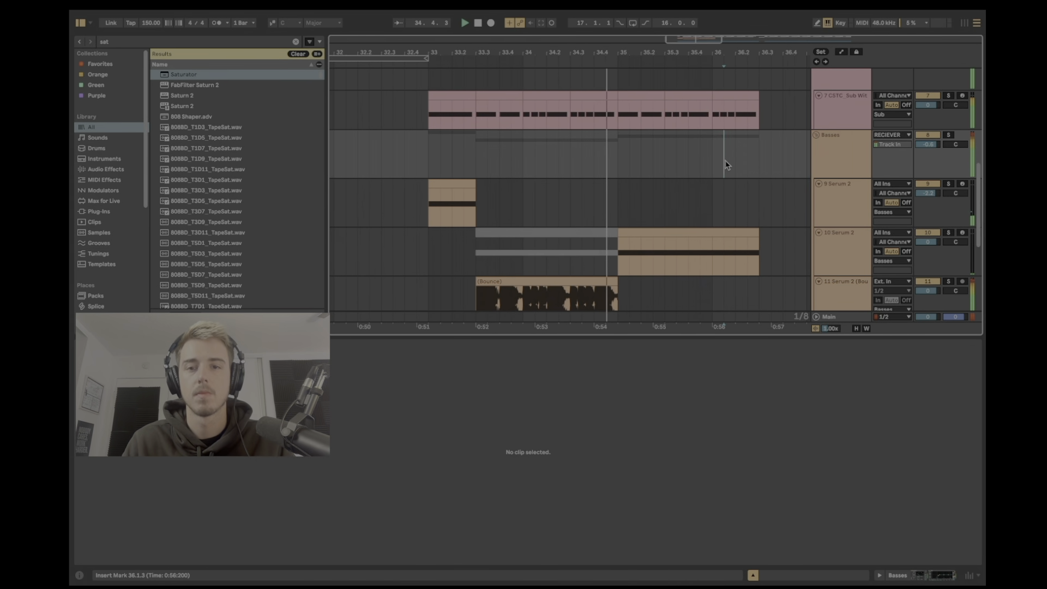
{"action": "scroll", "coordinate": [717, 155], "scroll_direction": "down", "scroll_amount": 4}
{"action": "scroll", "coordinate": [716, 155], "scroll_direction": "up", "scroll_amount": 4}
{"action": "left_click_drag", "start_coordinate": [670, 47], "coordinate": [588, 28]}
{"action": "scroll", "coordinate": [442, 243], "scroll_direction": "down", "scroll_amount": 3}
{"action": "scroll", "coordinate": [458, 217], "scroll_direction": "up", "scroll_amount": 2}
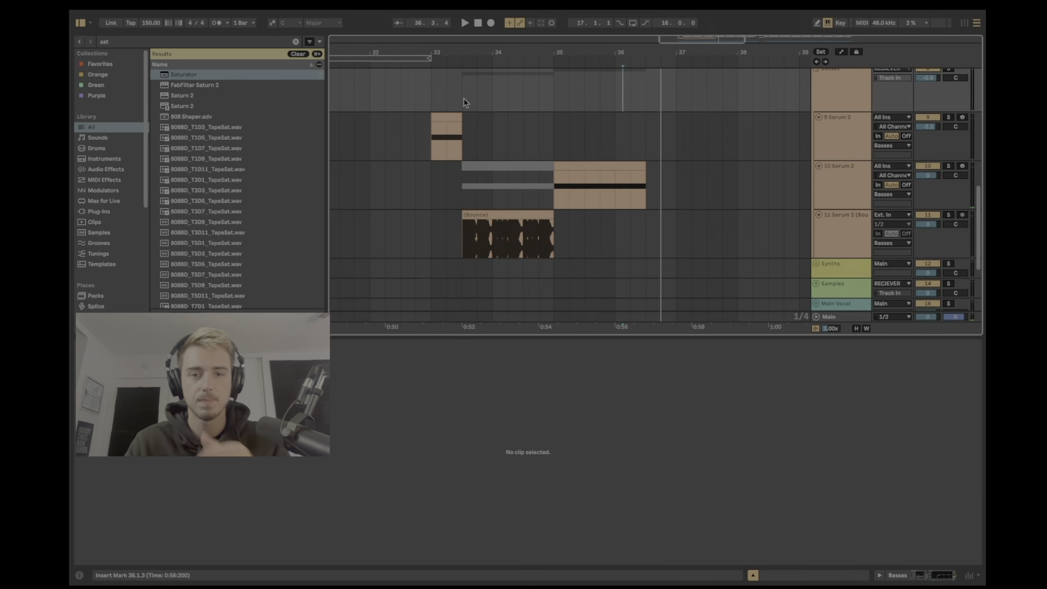
Step: Hide the clip view and audition the arrangement around the bounced bass and the first Serum 2 clip
{"action": "scroll", "coordinate": [463, 101], "scroll_direction": "up", "scroll_amount": 2}
{"action": "key", "text": "super+alt+l"}
{"action": "left_click", "coordinate": [453, 354]}
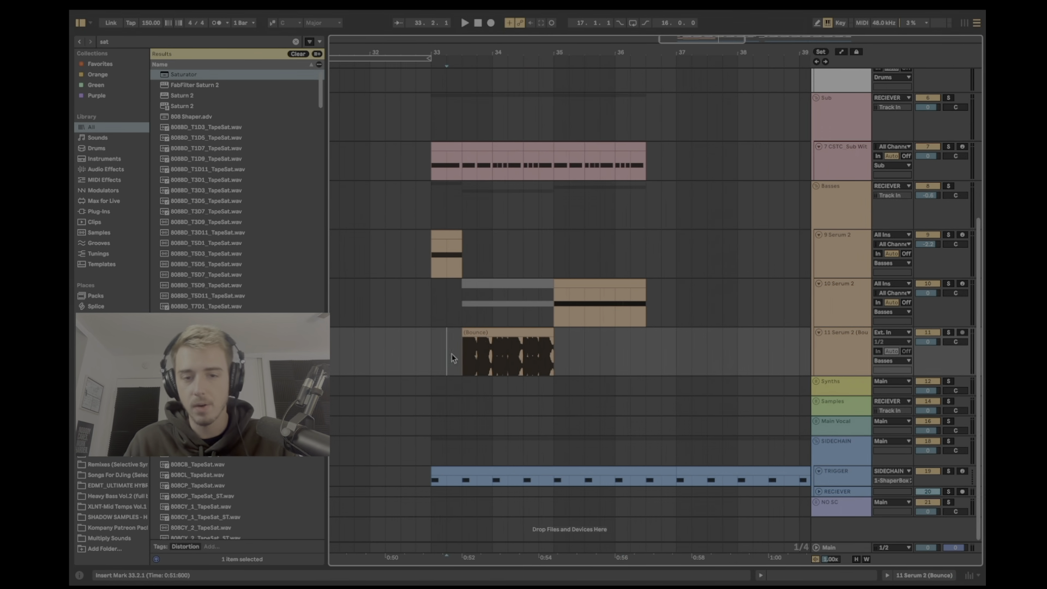
{"action": "left_click", "coordinate": [462, 366]}
{"action": "key", "text": "space"}
{"action": "left_click", "coordinate": [424, 260]}
{"action": "left_click", "coordinate": [451, 238]}
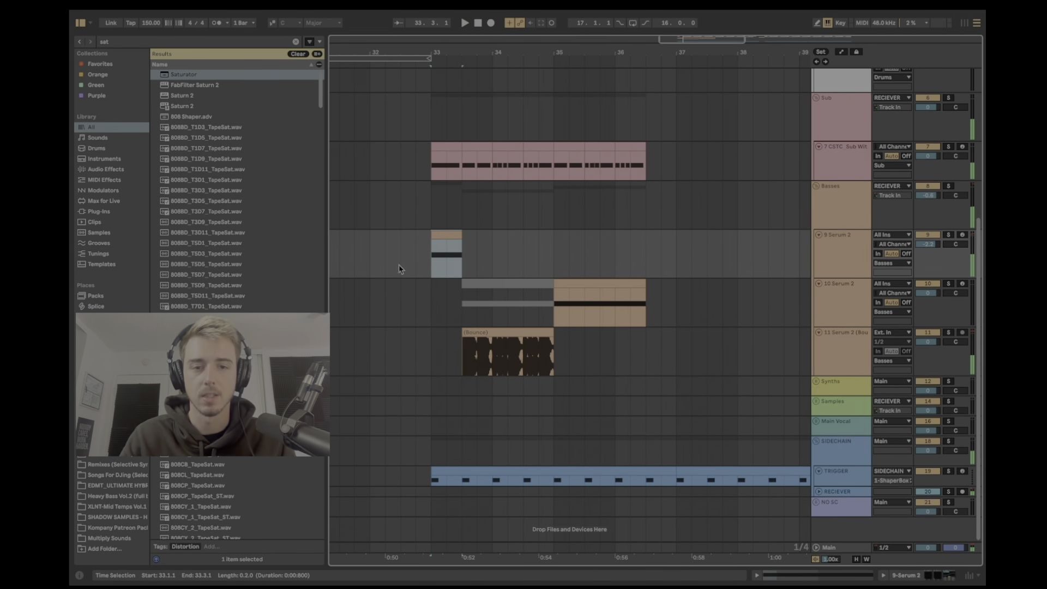
Step: Reactivate the Serum 2 clip at 33.3.1 on track 10, turn off the bounced track 11, and play from 33.3.1
{"action": "left_click_drag", "start_coordinate": [466, 359], "coordinate": [661, 361]}
{"action": "left_click", "coordinate": [464, 353]}
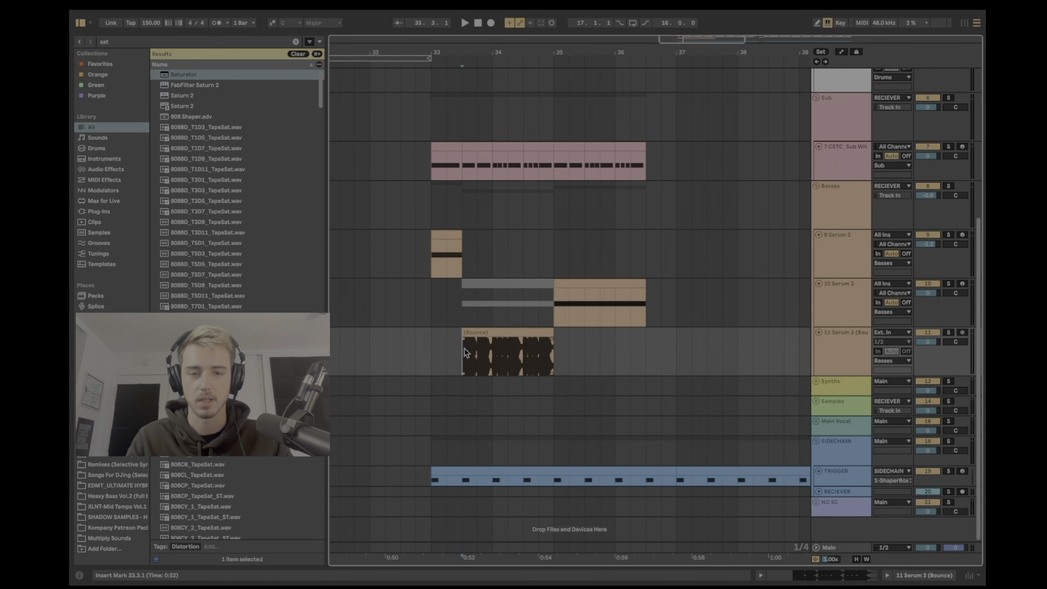
{"action": "left_click", "coordinate": [481, 344]}
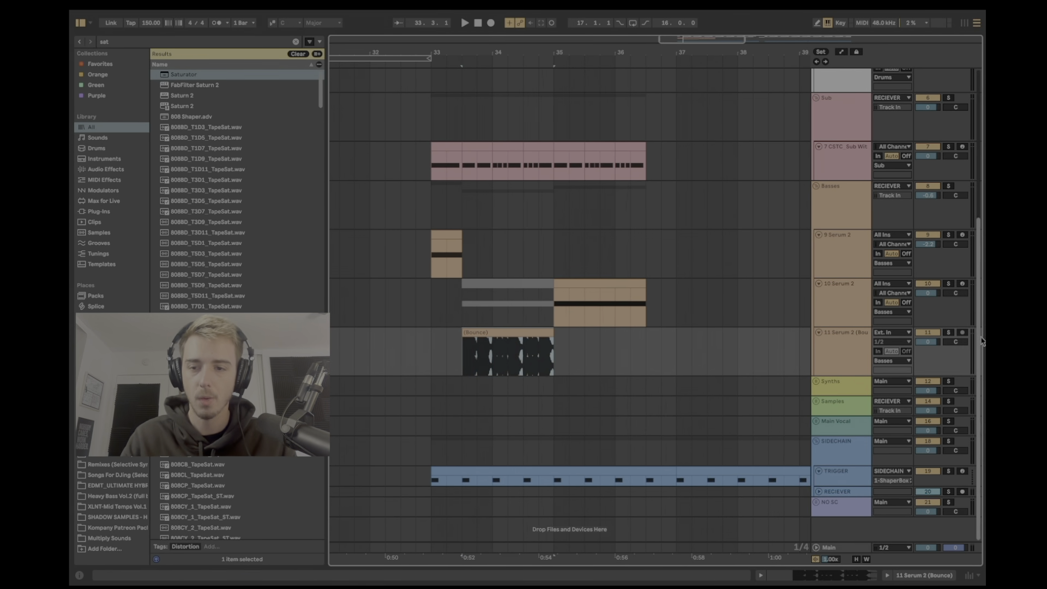
{"action": "left_click", "coordinate": [520, 286]}
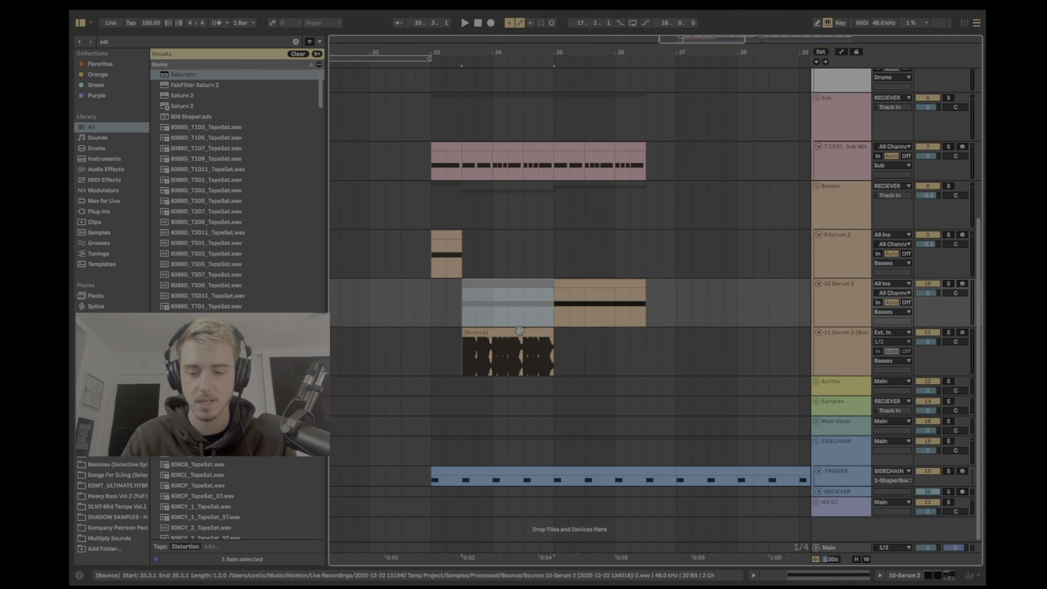
{"action": "key", "text": "space"}
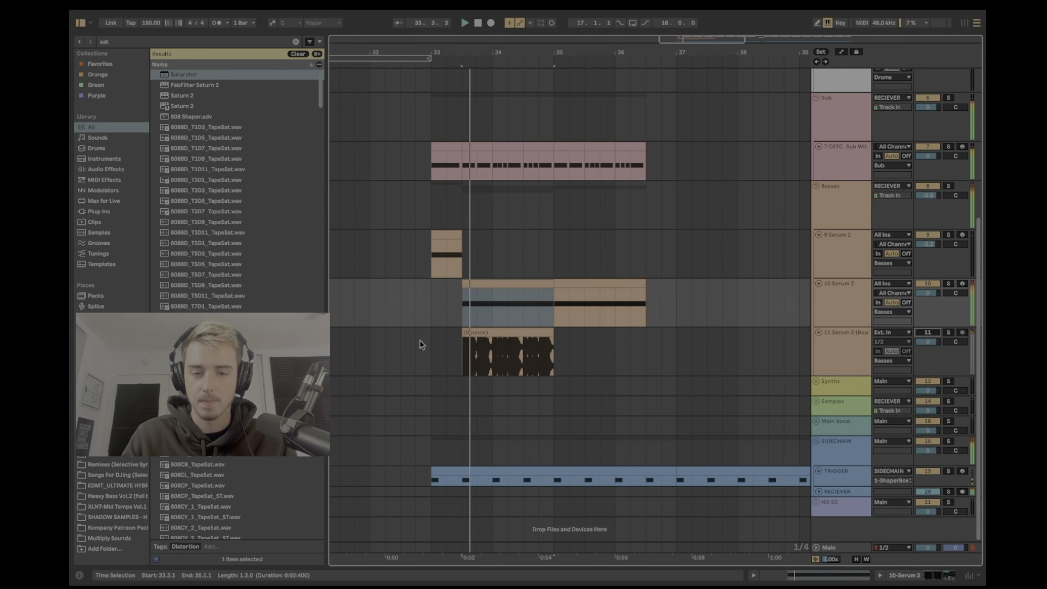
{"action": "left_click", "coordinate": [457, 312]}
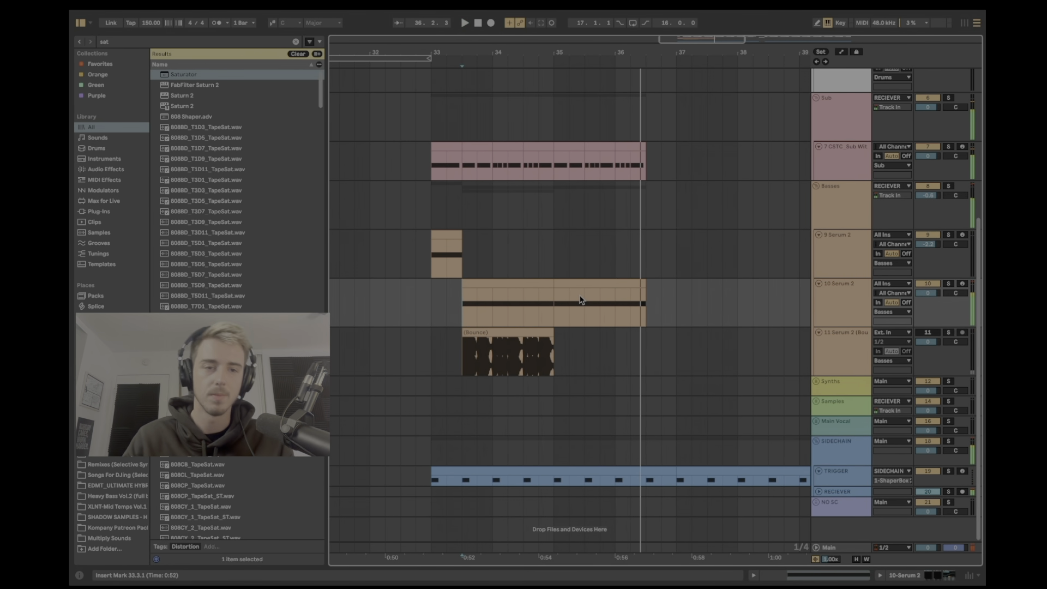
{"action": "key", "text": "space"}
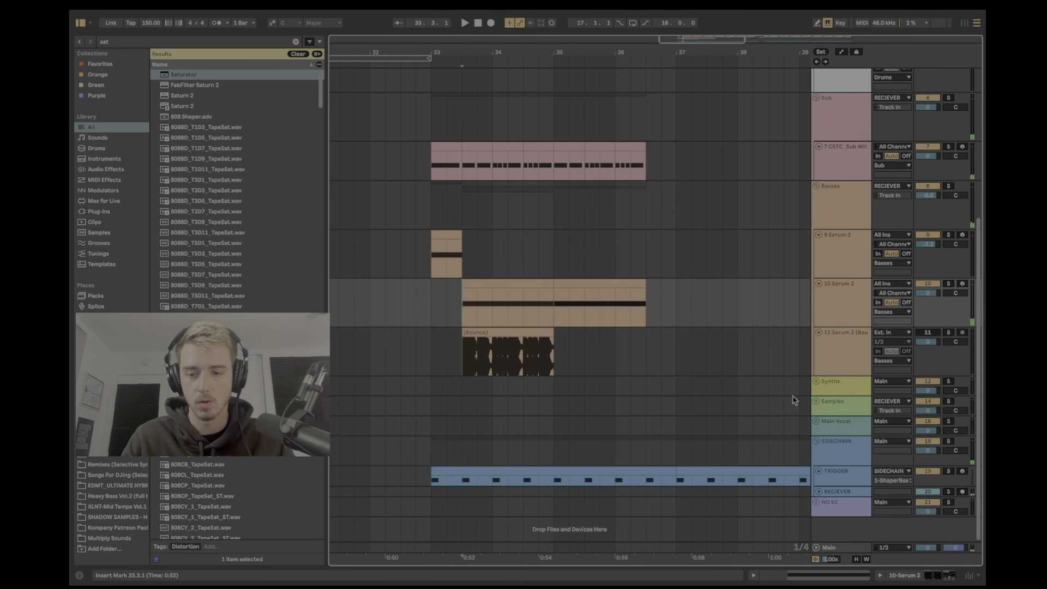
Step: Add EQ Eight after the Saturator on track 10's Serum 2 chain and start playback
{"action": "left_click", "coordinate": [935, 577]}
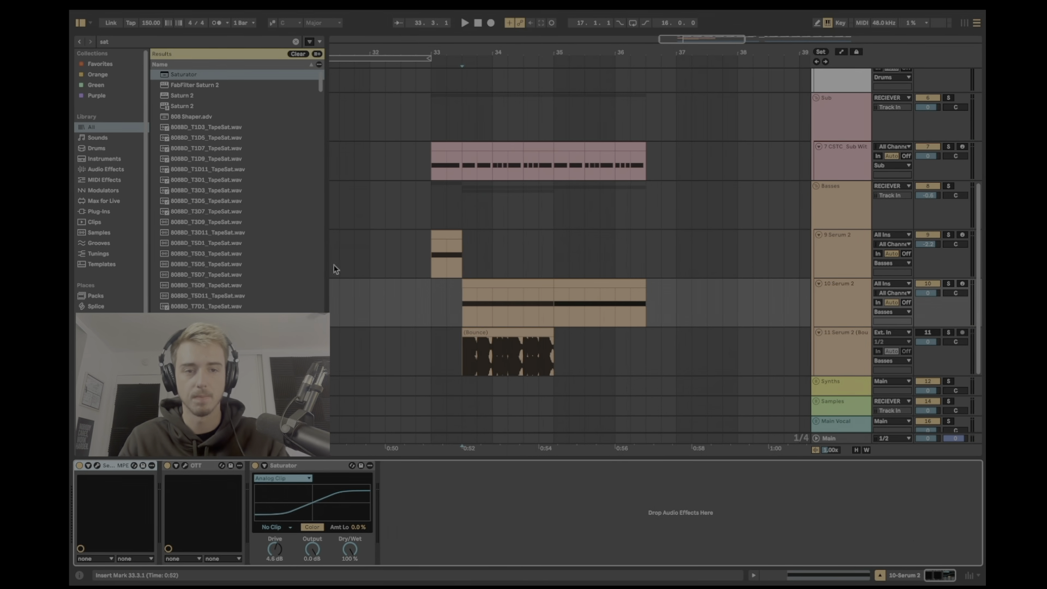
{"action": "key", "text": "ctrl+f"}
{"action": "type", "text": "eq"}
{"action": "key", "text": "Down"}
{"action": "key", "text": "Down"}
{"action": "key", "text": "Return"}
{"action": "key", "text": "space"}
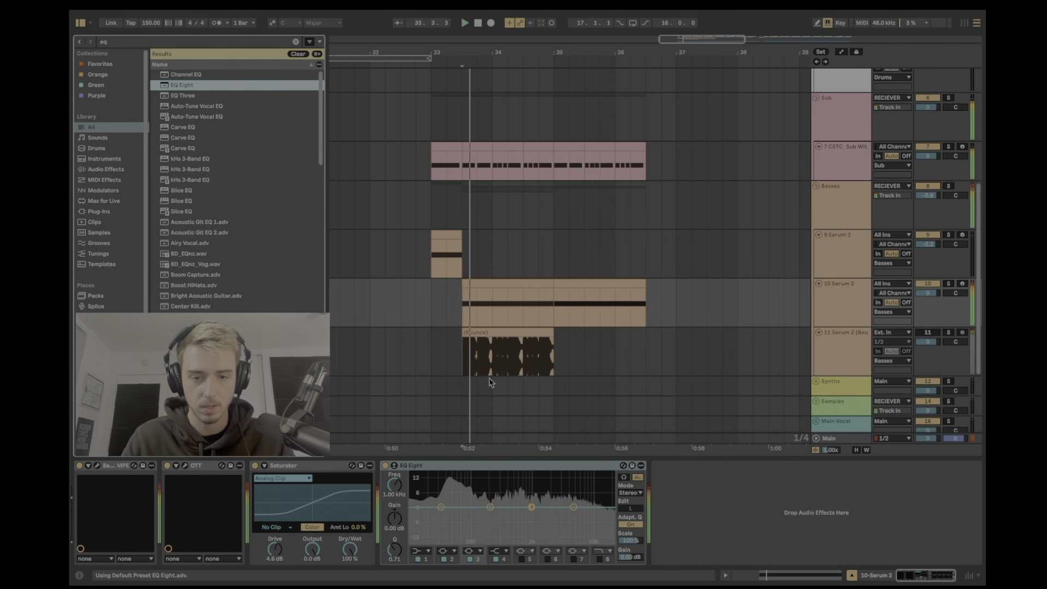
Step: Try a wide 15 dB boost on EQ Eight's band 2, sweeping it to 57.4 Hz with Q 0.16, and delete the EQ
{"action": "left_click_drag", "start_coordinate": [490, 507], "coordinate": [493, 486]}
{"action": "key", "text": "space"}
{"action": "key", "text": "space"}
{"action": "left_click_drag", "start_coordinate": [394, 550], "coordinate": [394, 572]}
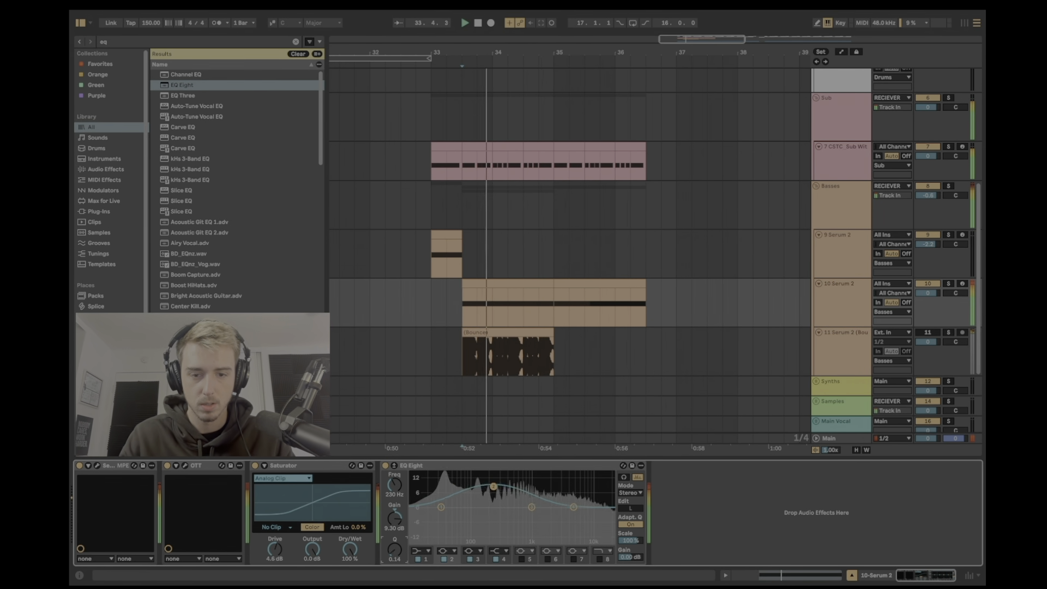
{"action": "key", "text": "space"}
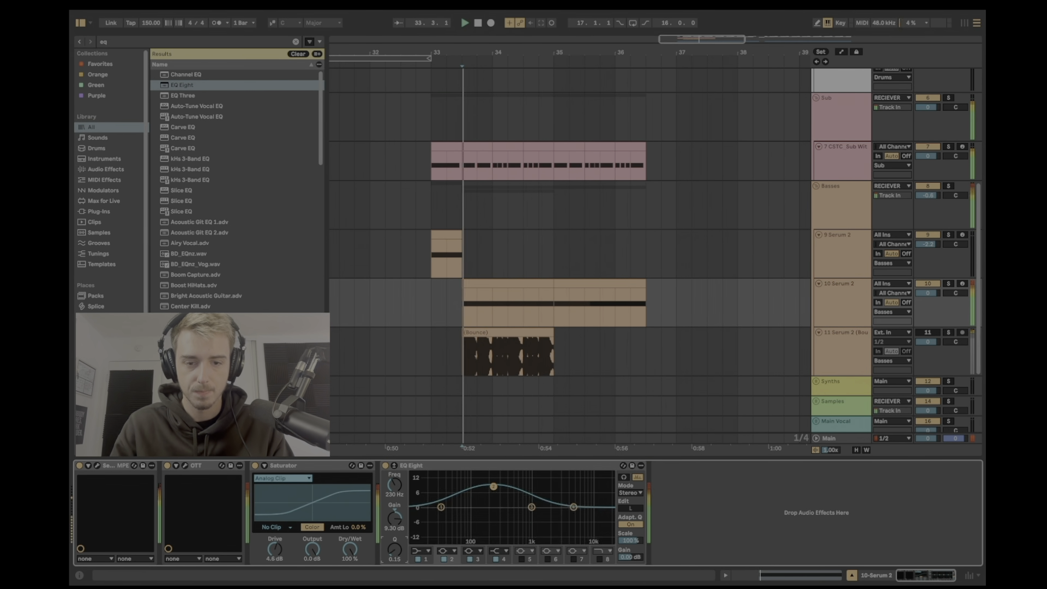
{"action": "mouse_move", "coordinate": [493, 487]}
{"action": "left_mouse_down"}
{"action": "mouse_move", "coordinate": [476, 477]}
{"action": "mouse_move", "coordinate": [496, 476]}
{"action": "mouse_move", "coordinate": [486, 478]}
{"action": "left_mouse_up"}
{"action": "left_click", "coordinate": [624, 478]}
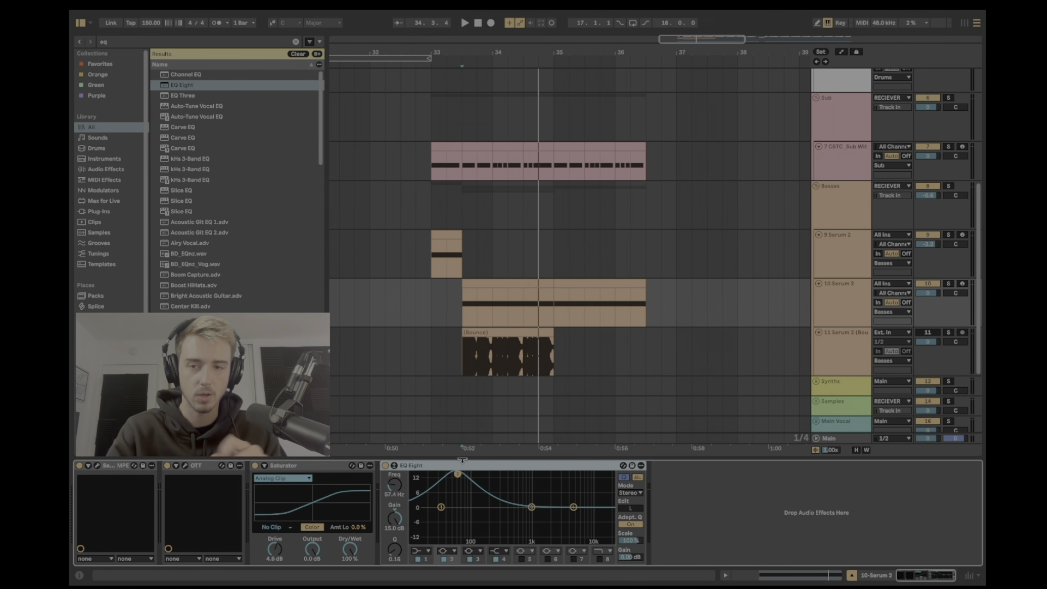
{"action": "key", "text": "Delete"}
Step: Inspect the Glue Compressor and low-cut EQ Eight on the Basses group, and return to track 10 at 33.3.1
{"action": "left_click", "coordinate": [832, 212]}
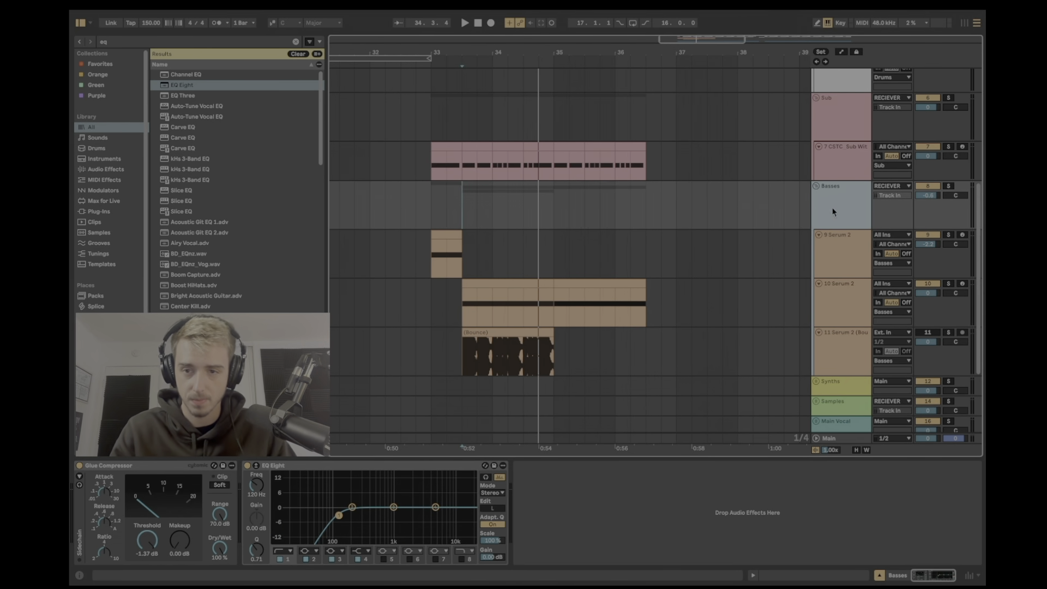
{"action": "left_click", "coordinate": [443, 289]}
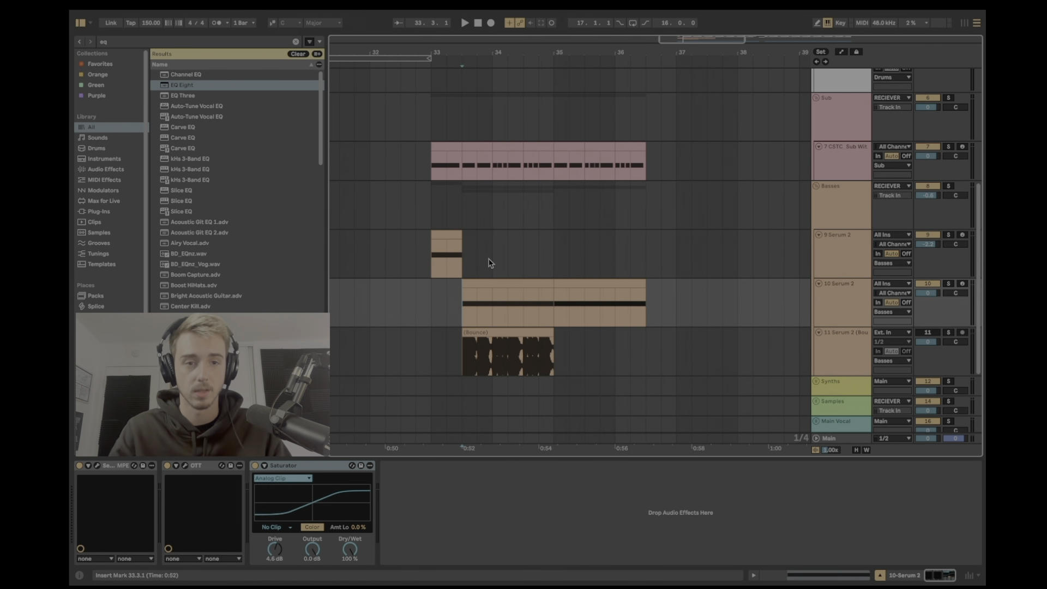
{"action": "scroll", "coordinate": [504, 280], "scroll_direction": "down", "scroll_amount": 3}
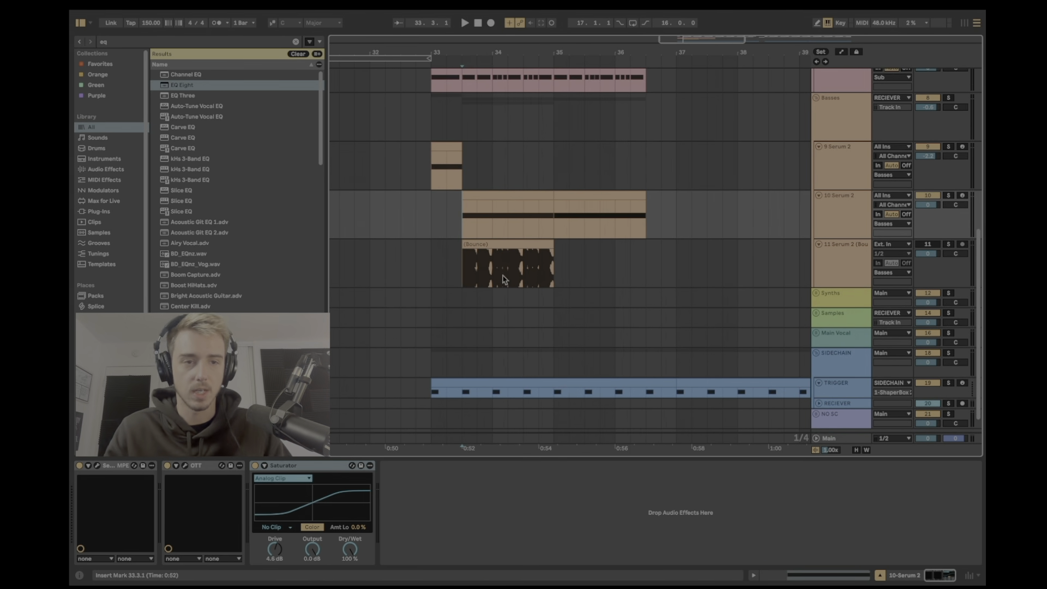
Step: Clear the browser search and collapse the Dubstep and CSTC_My Drums folders
{"action": "left_click", "coordinate": [298, 54]}
{"action": "scroll", "coordinate": [246, 180], "scroll_direction": "down", "scroll_amount": 10}
{"action": "scroll", "coordinate": [186, 211], "scroll_direction": "down", "scroll_amount": 6}
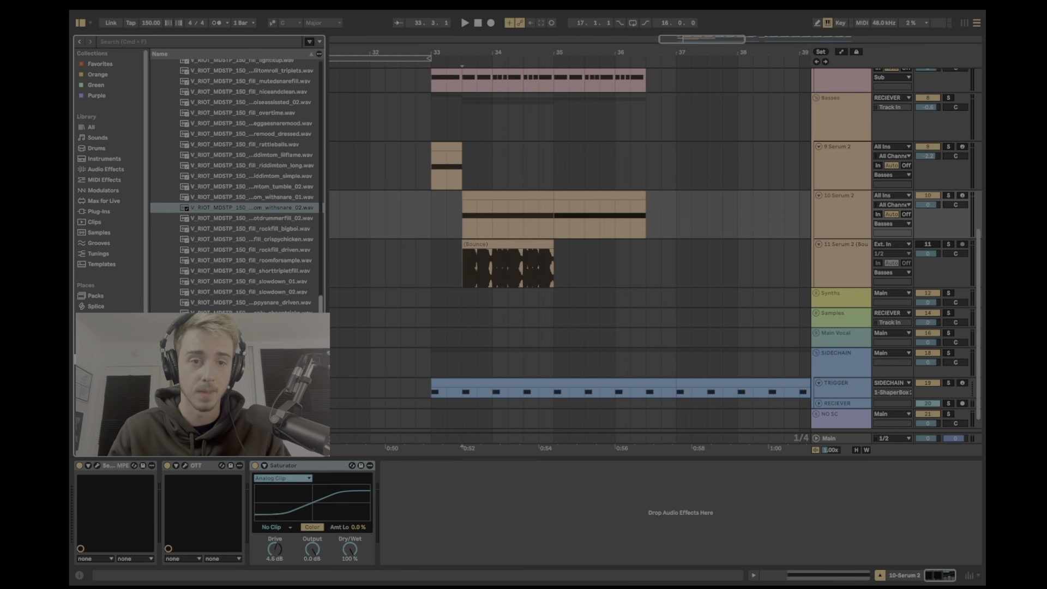
{"action": "scroll", "coordinate": [186, 211], "scroll_direction": "up", "scroll_amount": 15}
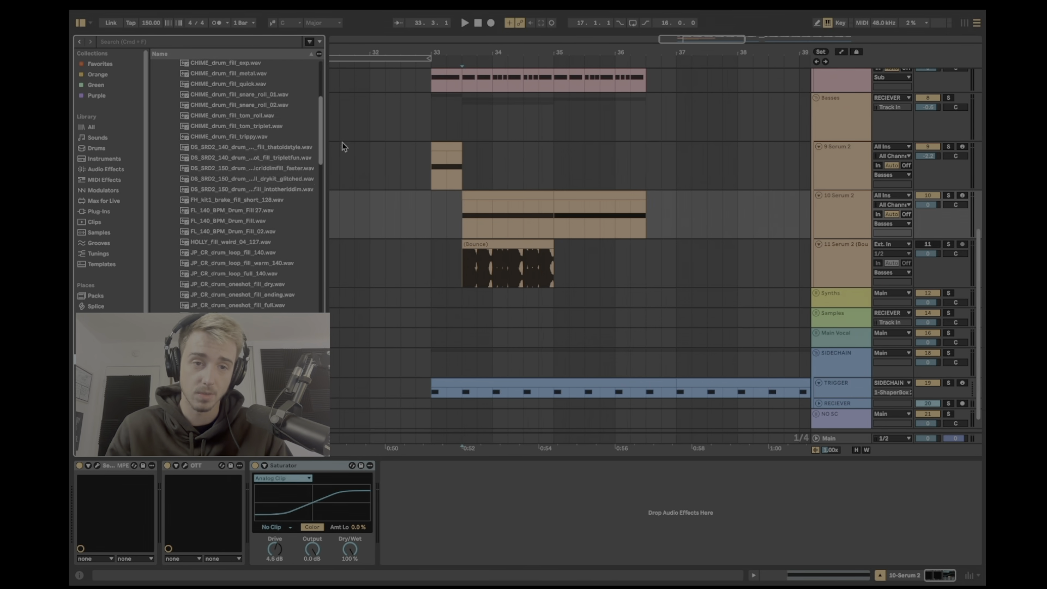
{"action": "left_click", "coordinate": [161, 138]}
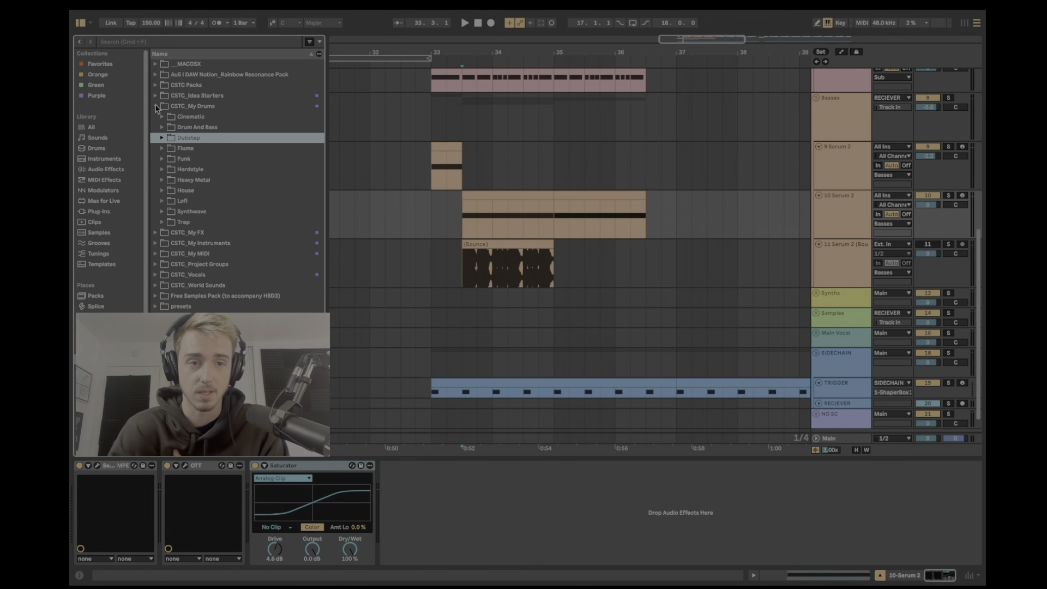
{"action": "left_click", "coordinate": [154, 107]}
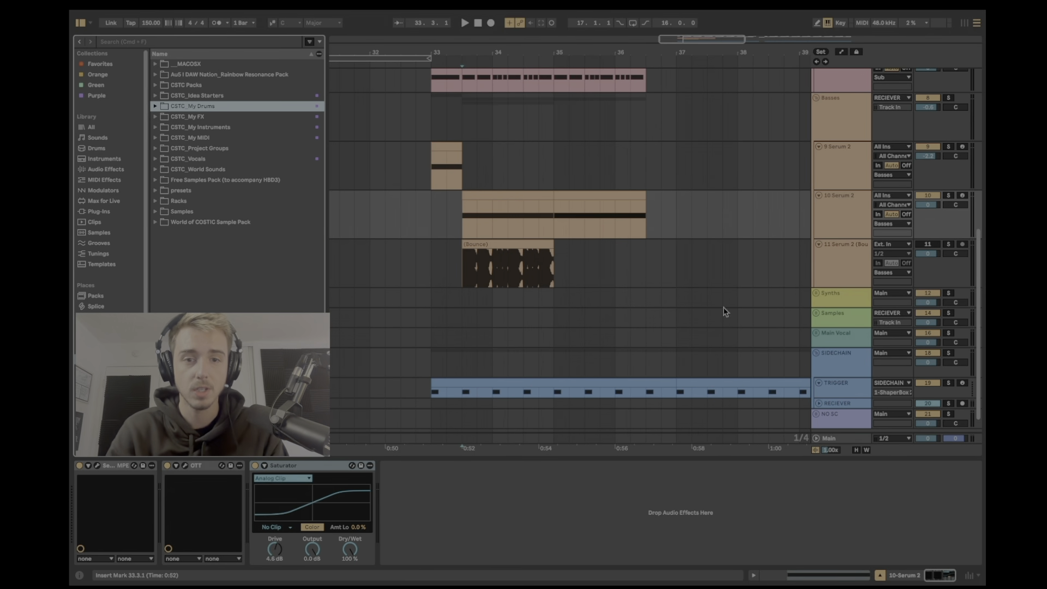
Step: Look through the CSTC_My MIDI and CSTC_My Instruments folders in the browser and collapse the Dubstep subfolder
{"action": "left_click", "coordinate": [156, 159]}
{"action": "left_click", "coordinate": [156, 138]}
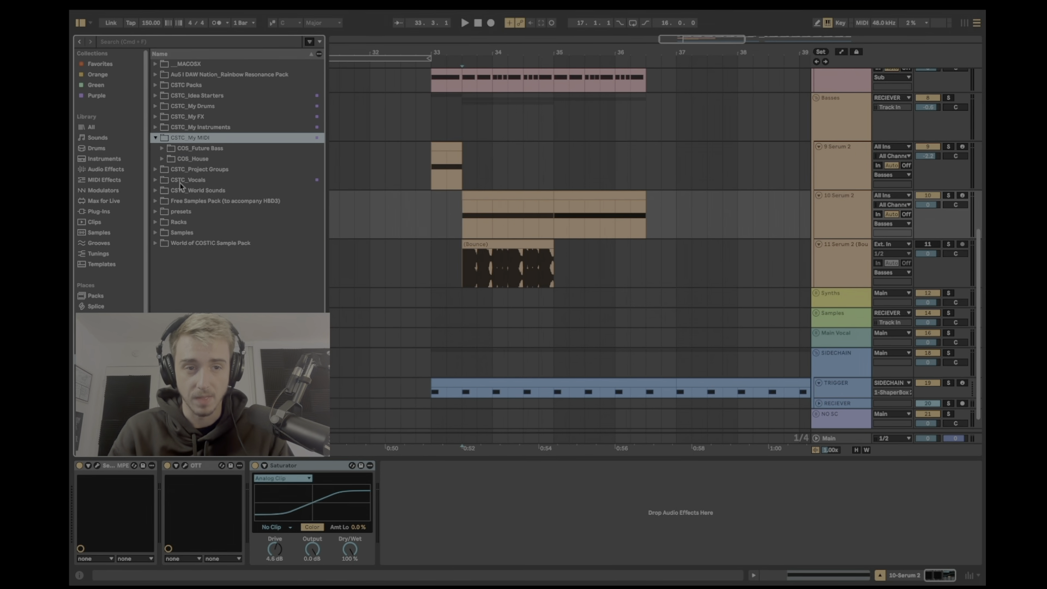
{"action": "left_click", "coordinate": [155, 129]}
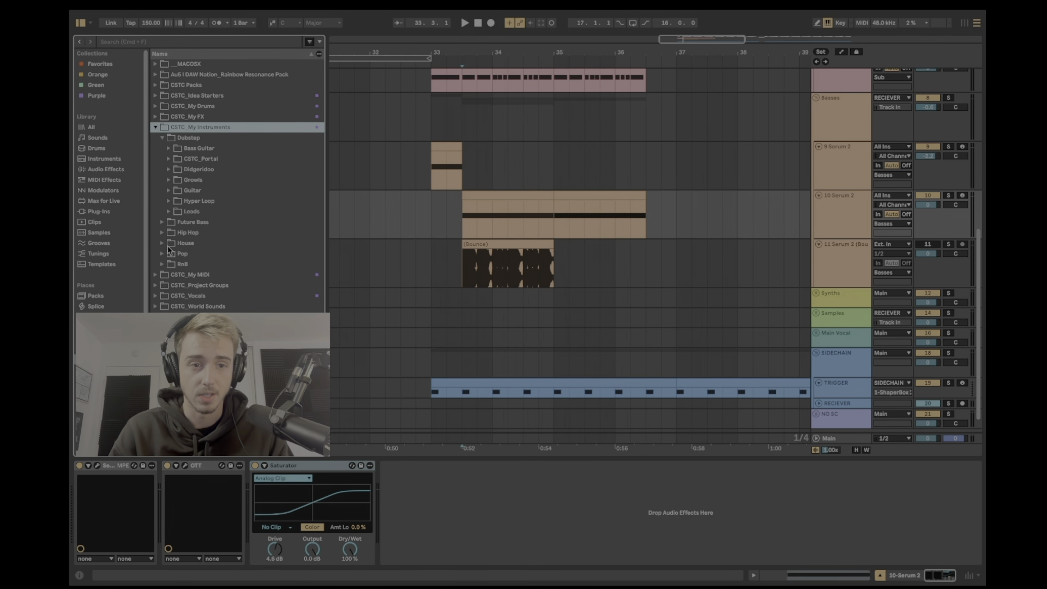
{"action": "left_click", "coordinate": [162, 139]}
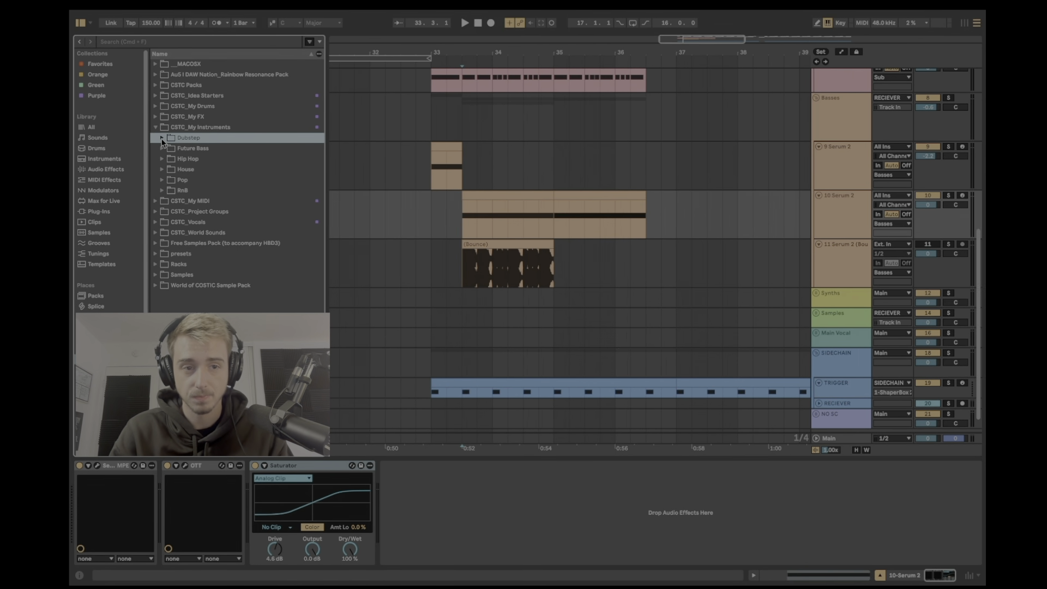
Step: Insert a MIDI track below track 10, copy track 10's clips onto it, and search the browser for "serum 2"
{"action": "left_click", "coordinate": [498, 188]}
{"action": "left_click", "coordinate": [499, 195]}
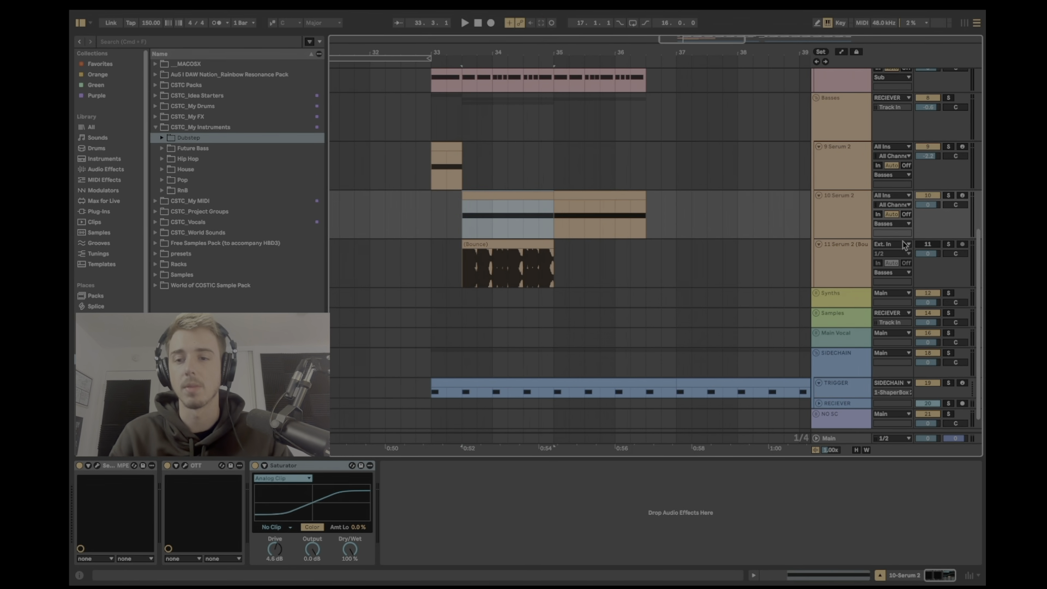
{"action": "left_click", "coordinate": [843, 231]}
{"action": "key", "text": "super+shift+t"}
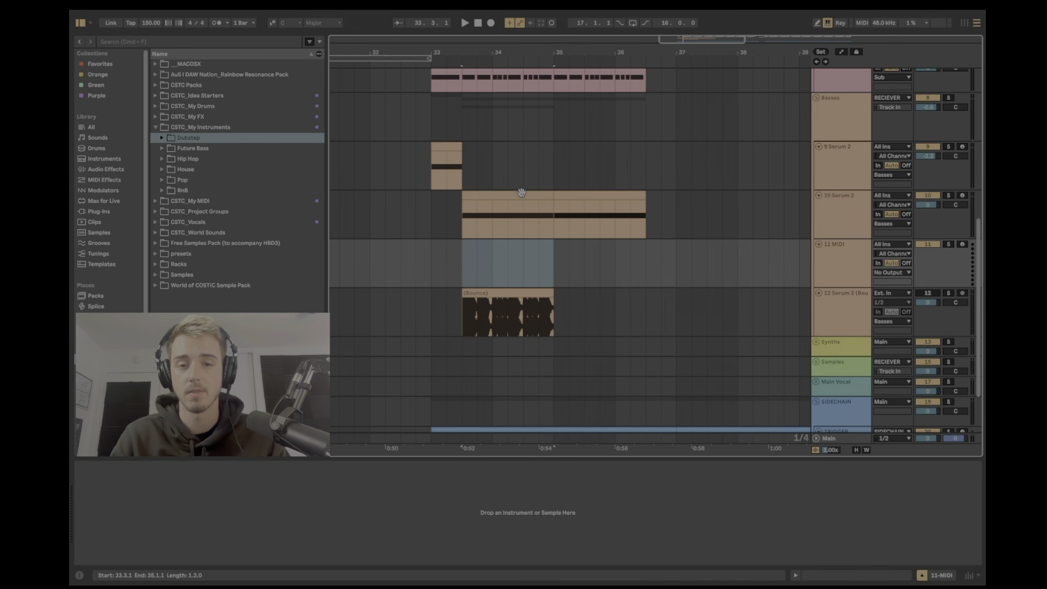
{"action": "left_click", "coordinate": [628, 198], "text": "shift"}
{"action": "left_click_drag", "start_coordinate": [629, 198], "coordinate": [603, 284]}
{"action": "key", "text": "super+f"}
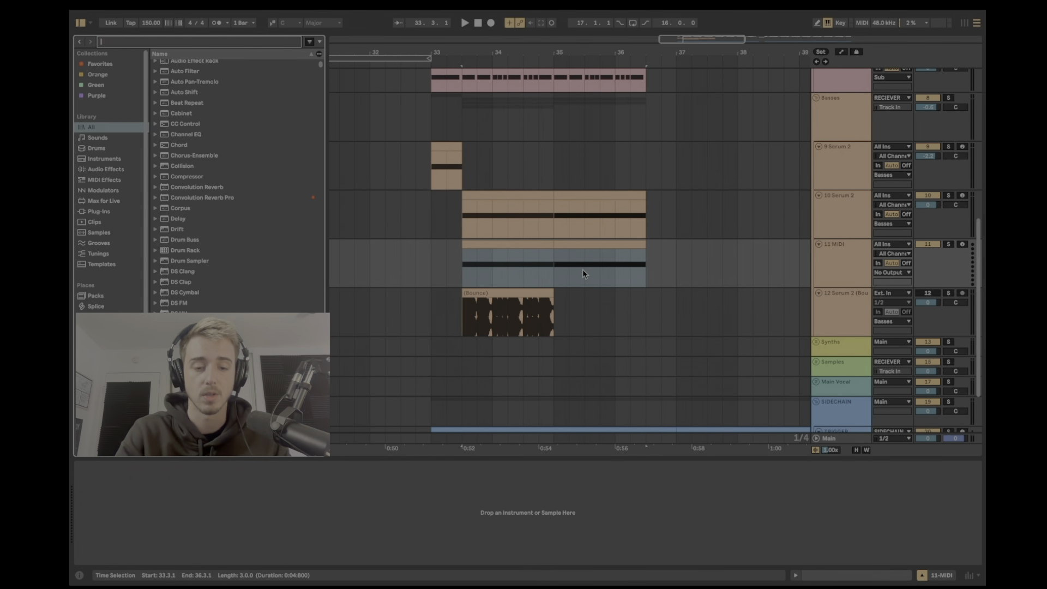
{"action": "type", "text": "serum 2"}
Step: Solo track 10, play its first clip from 33.3.1, and open the track's Serum 2 instrument
{"action": "double_click", "coordinate": [557, 211]}
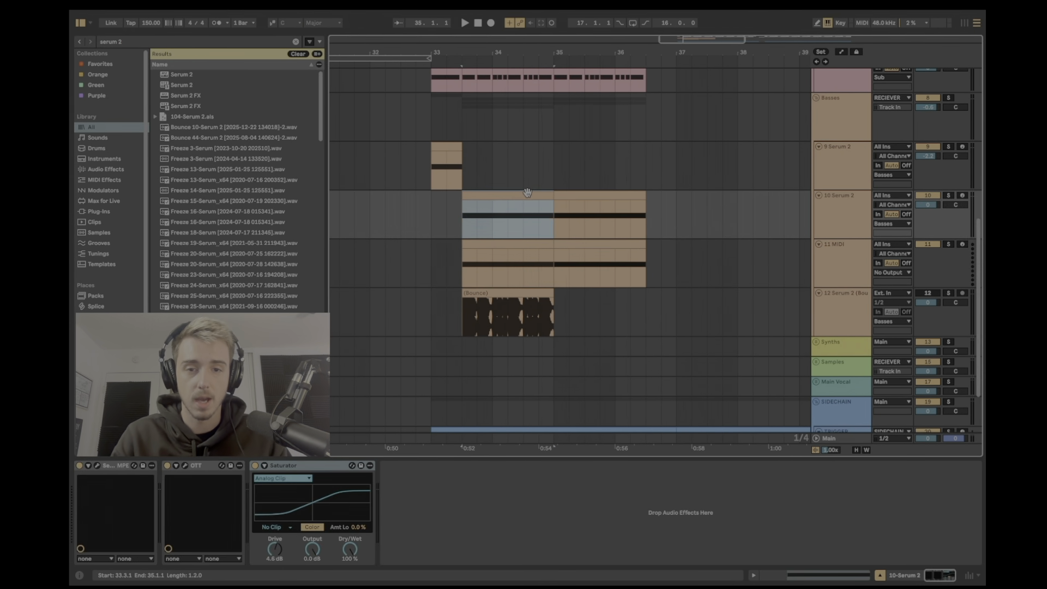
{"action": "left_click", "coordinate": [948, 196]}
{"action": "key", "text": "space"}
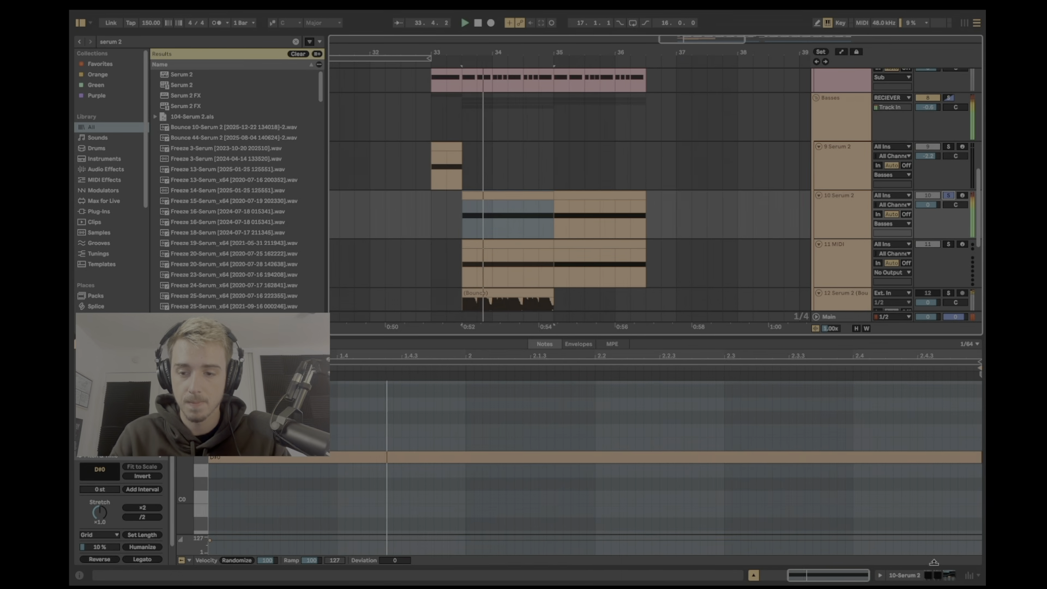
{"action": "left_click", "coordinate": [935, 574]}
{"action": "left_click", "coordinate": [98, 466]}
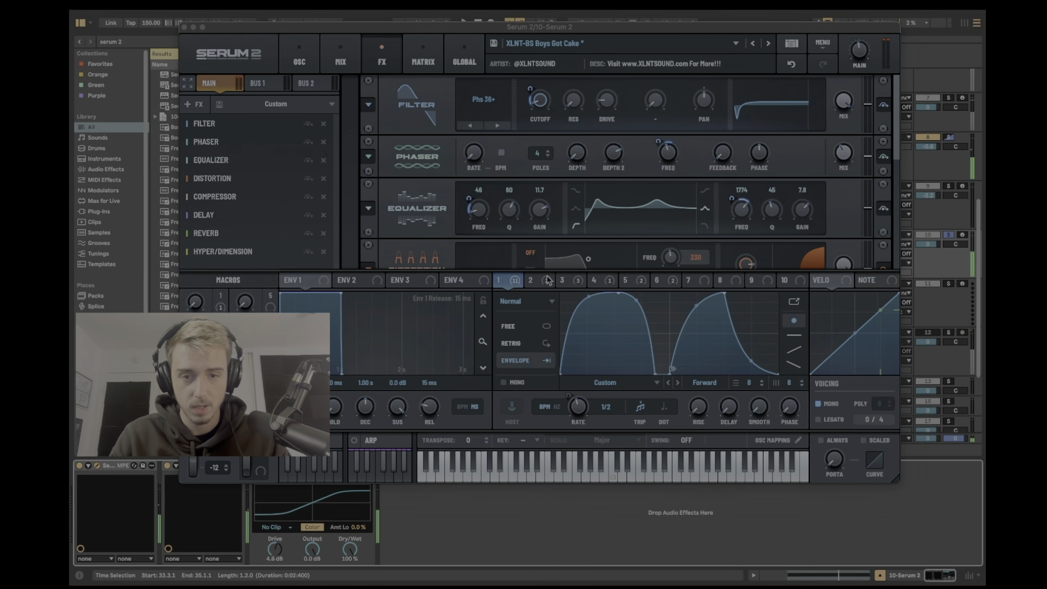
Step: Examine the modulation sources of LFO 1's rate, the LFO 5 shape, and LFO 1's list of destinations
{"action": "right_click", "coordinate": [574, 410]}
{"action": "mouse_move", "coordinate": [642, 444]}
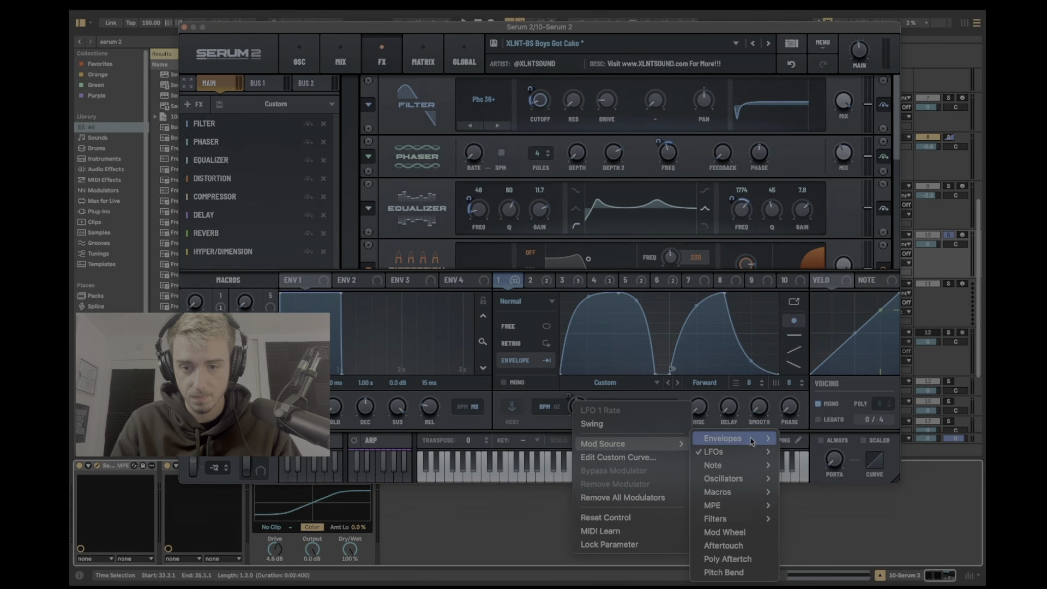
{"action": "mouse_move", "coordinate": [742, 453]}
{"action": "left_click", "coordinate": [639, 280]}
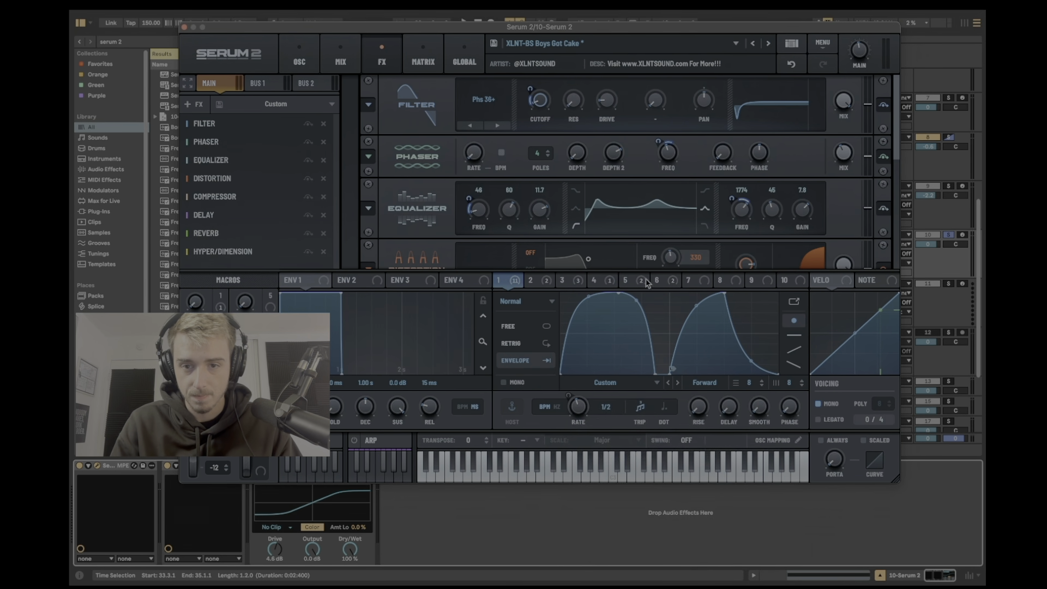
{"action": "left_click", "coordinate": [640, 281]}
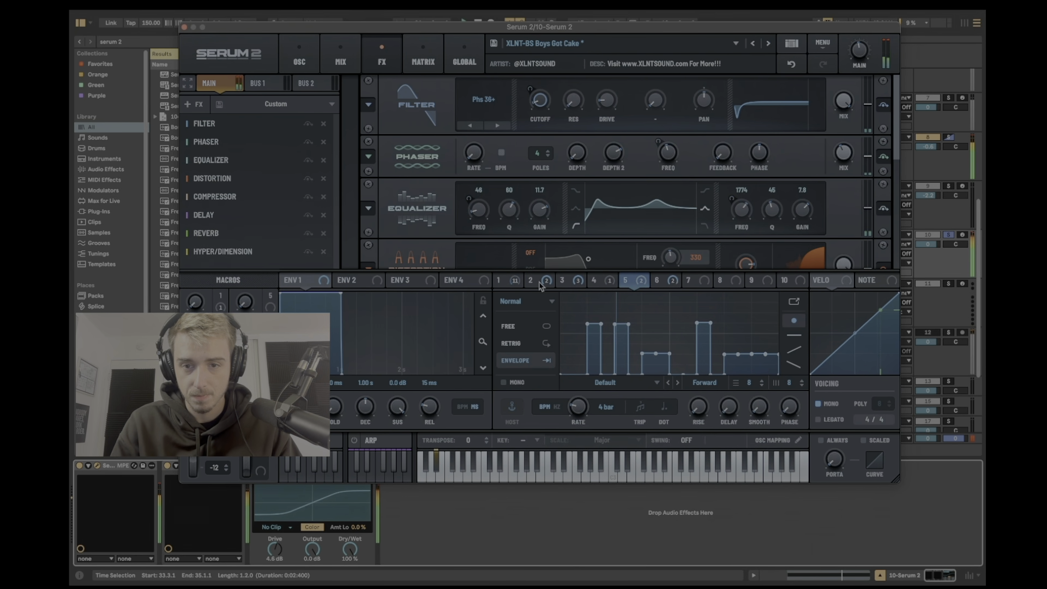
{"action": "left_click", "coordinate": [512, 281]}
{"action": "left_click", "coordinate": [513, 282]}
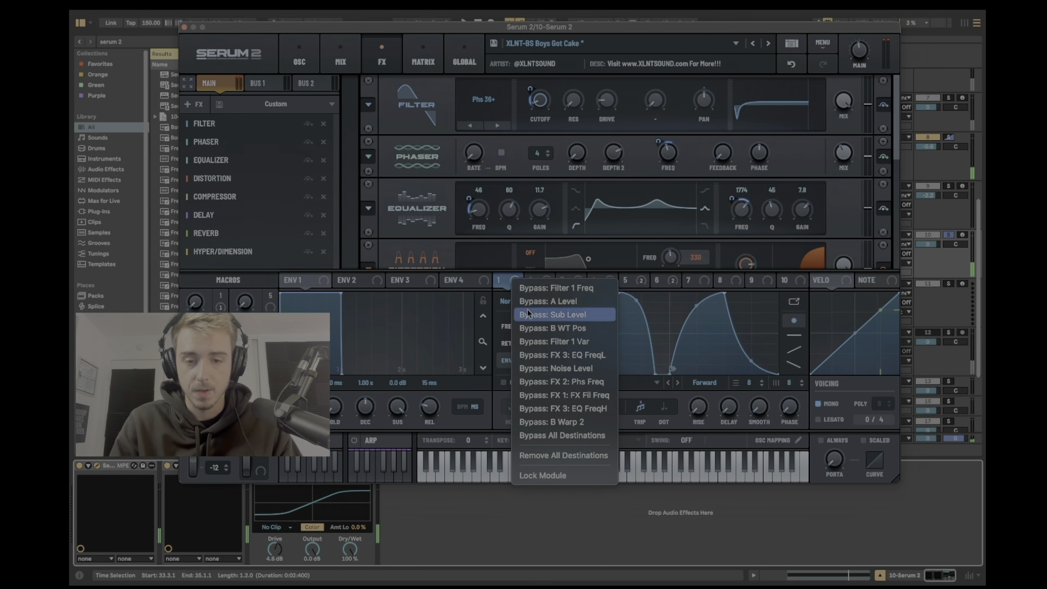
{"action": "left_click", "coordinate": [644, 409]}
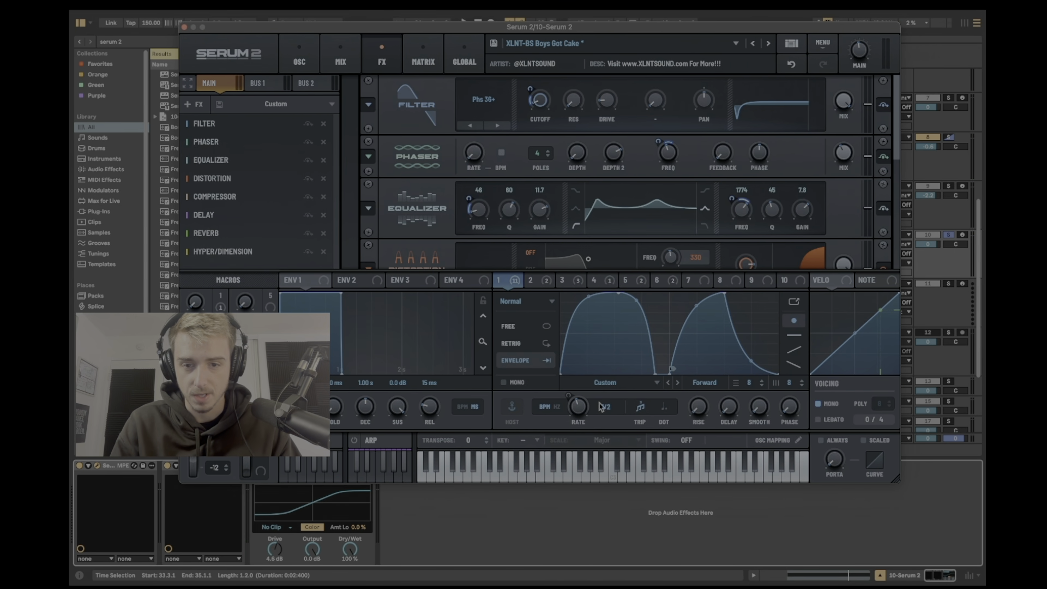
Step: Save the LFO 1 shape as "XLNT-BS Boys Got Cake" in the User LFO shapes folder
{"action": "left_click", "coordinate": [656, 385]}
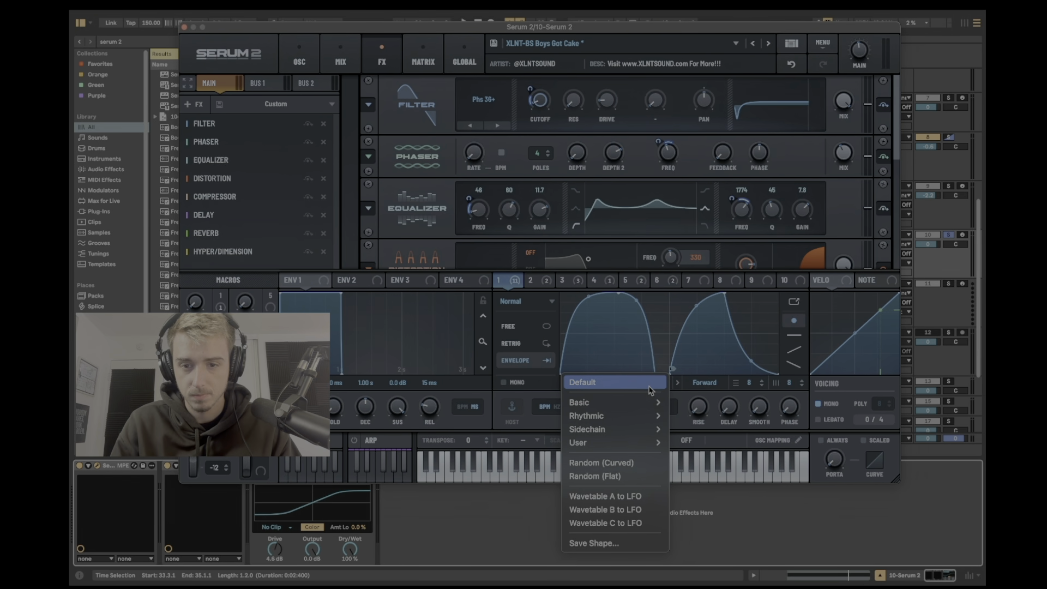
{"action": "left_click", "coordinate": [645, 544]}
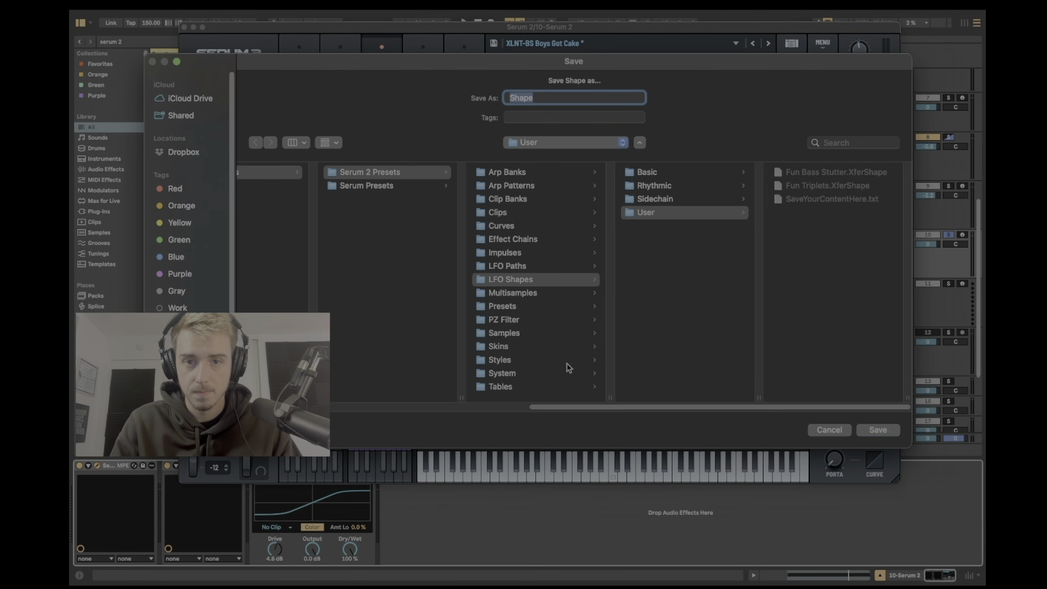
{"action": "type", "text": "XLNT-BS"}
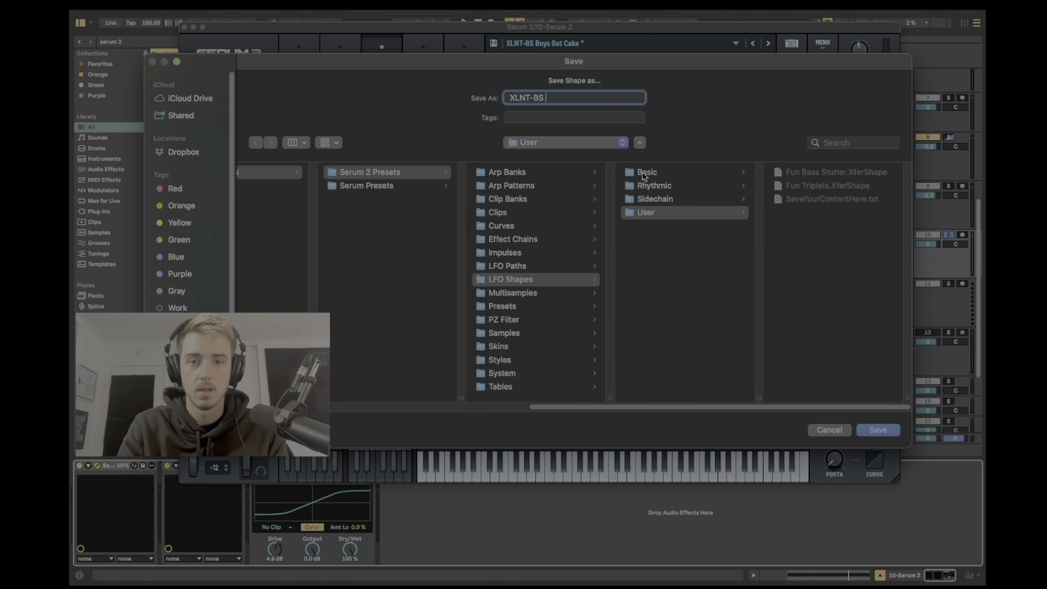
{"action": "type", "text": "Boys Got Cake"}
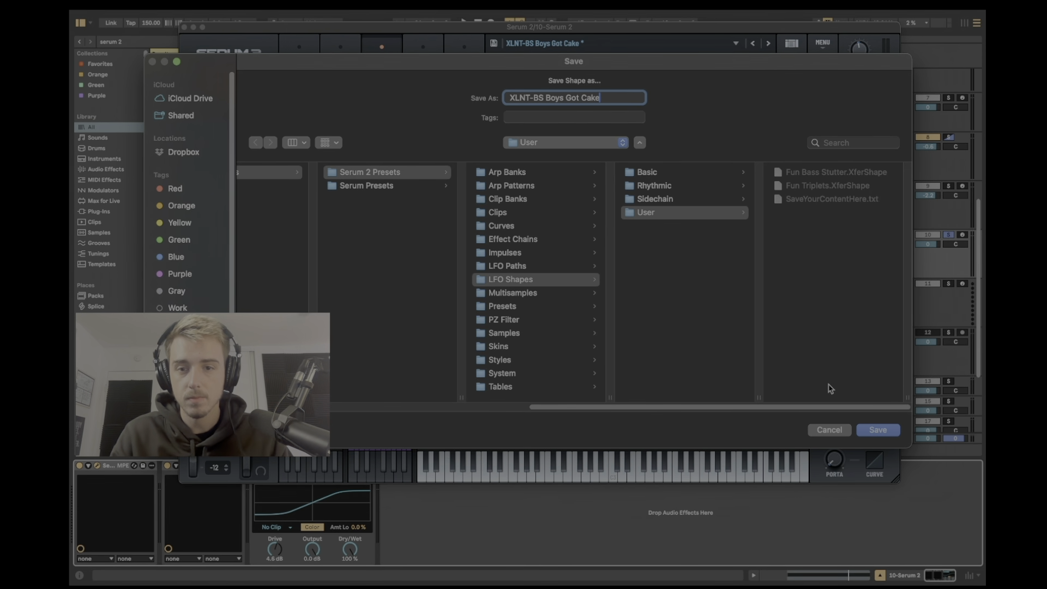
{"action": "left_click", "coordinate": [871, 431]}
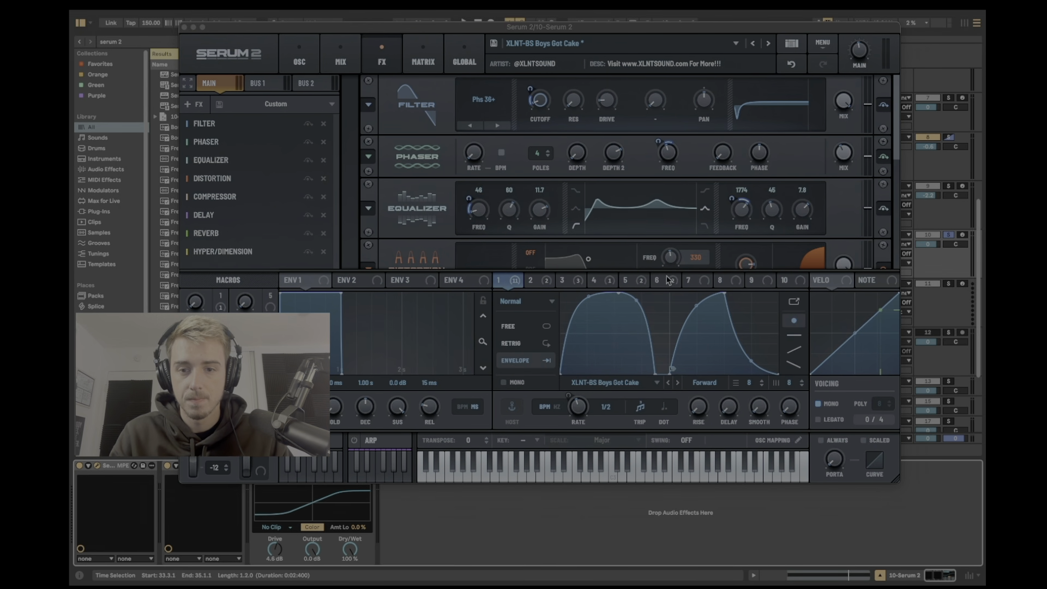
Step: Save the LFO 5 shape as "XLNT-BS Boys Got Cake Rythme" in the User folder and close Serum 2
{"action": "left_click", "coordinate": [639, 287]}
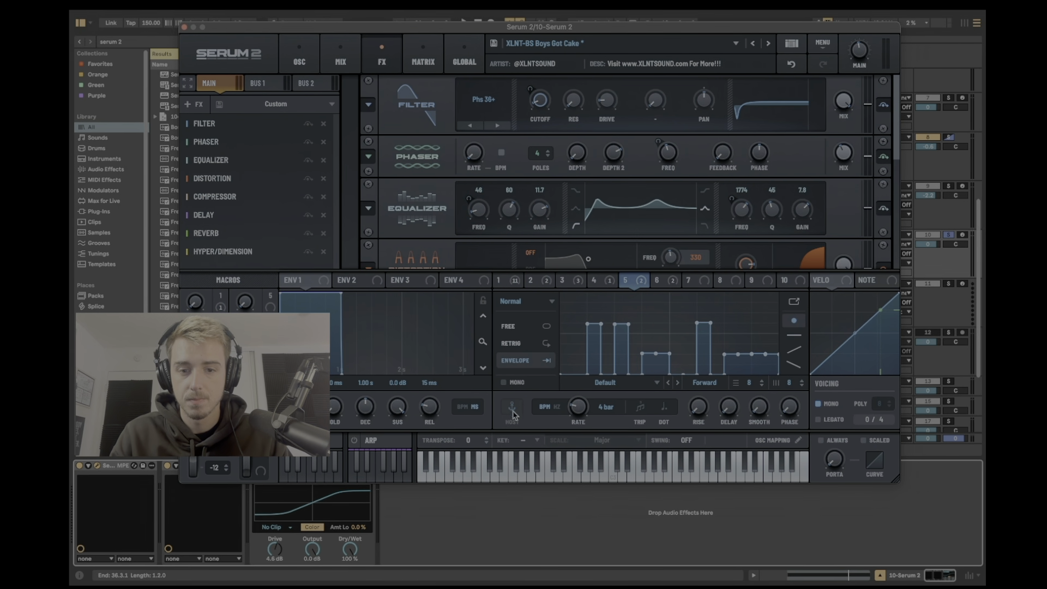
{"action": "left_click", "coordinate": [627, 386]}
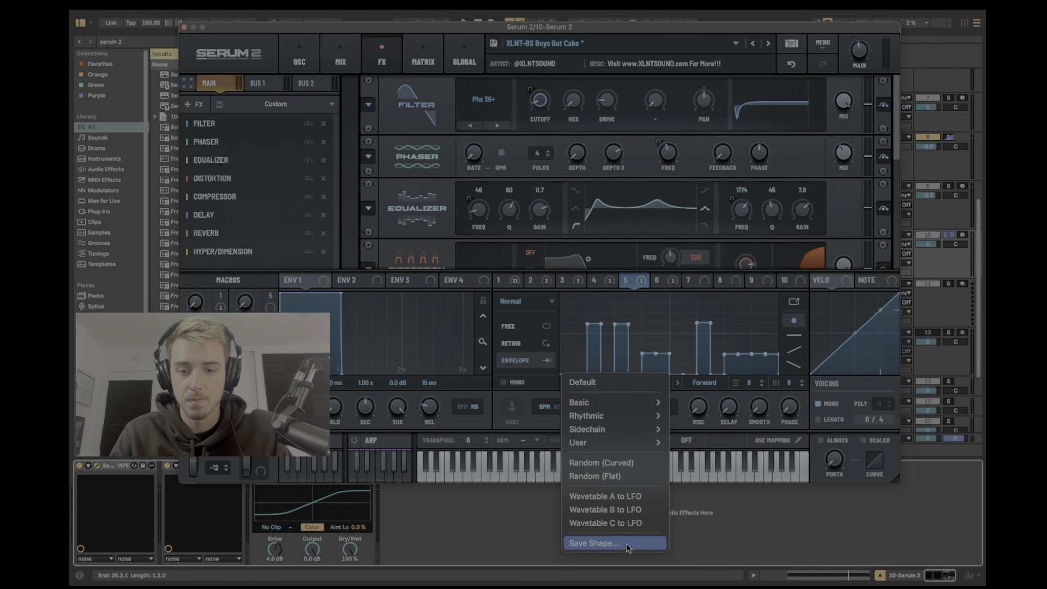
{"action": "left_click", "coordinate": [628, 545]}
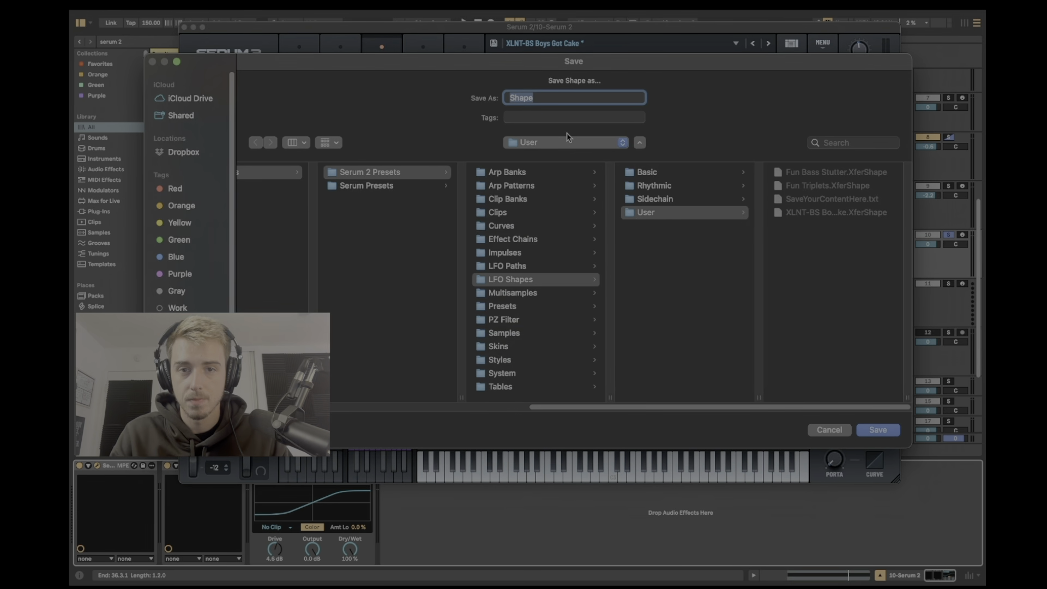
{"action": "left_click", "coordinate": [800, 214]}
{"action": "left_click", "coordinate": [610, 96]}
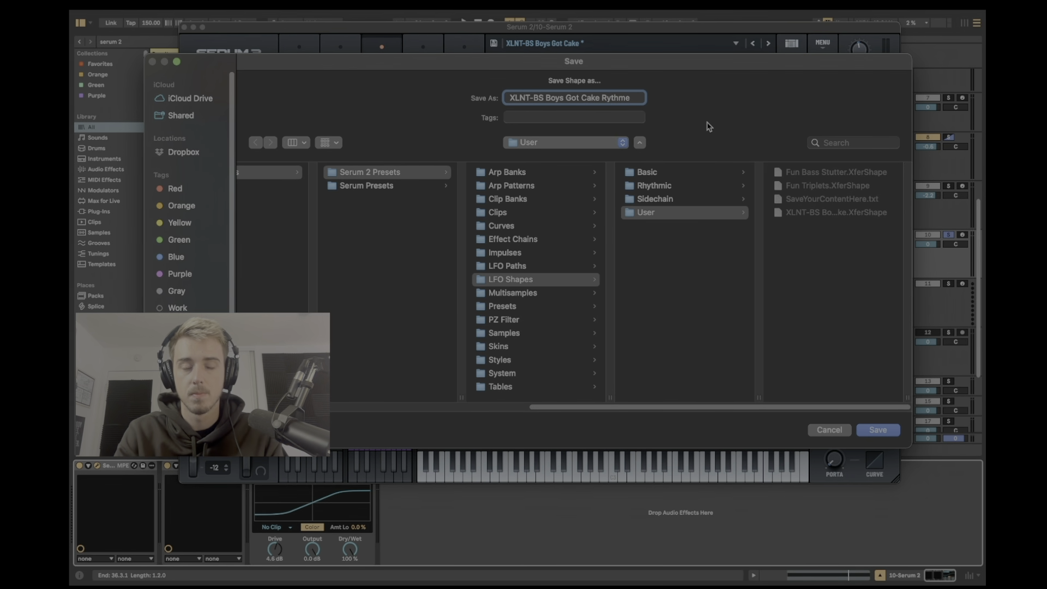
{"action": "key", "text": "Return"}
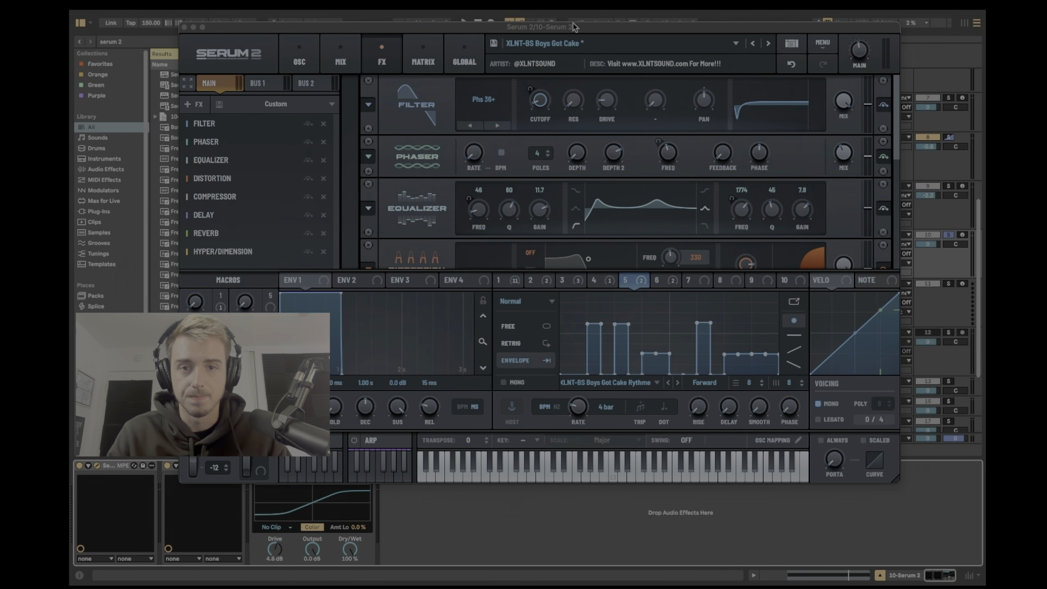
{"action": "left_click", "coordinate": [184, 27]}
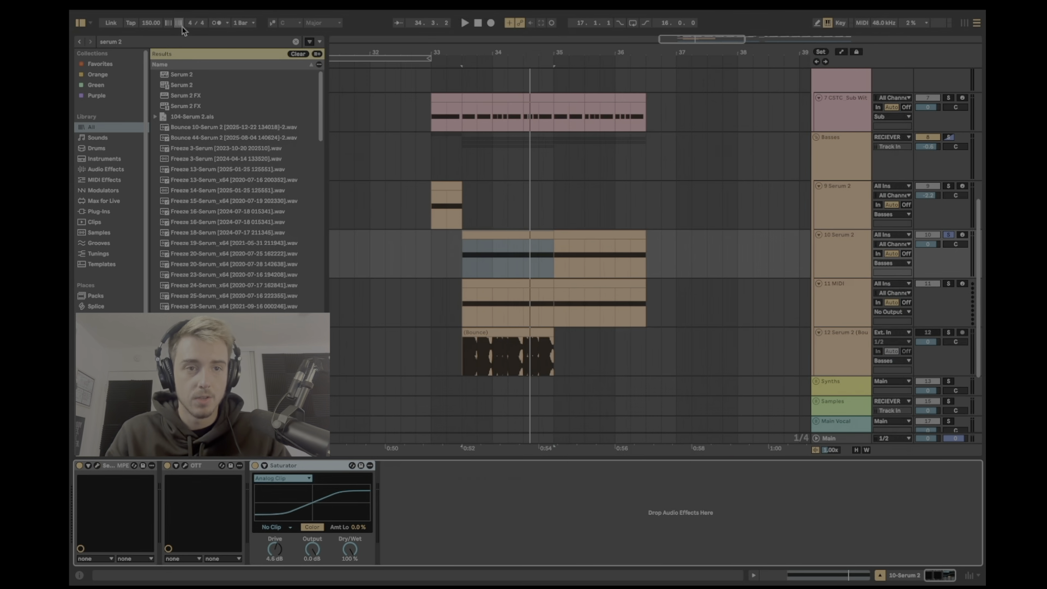
Step: Solo track 11, search the browser for "seru", and add Serum 2 to the track
{"action": "left_click", "coordinate": [489, 311]}
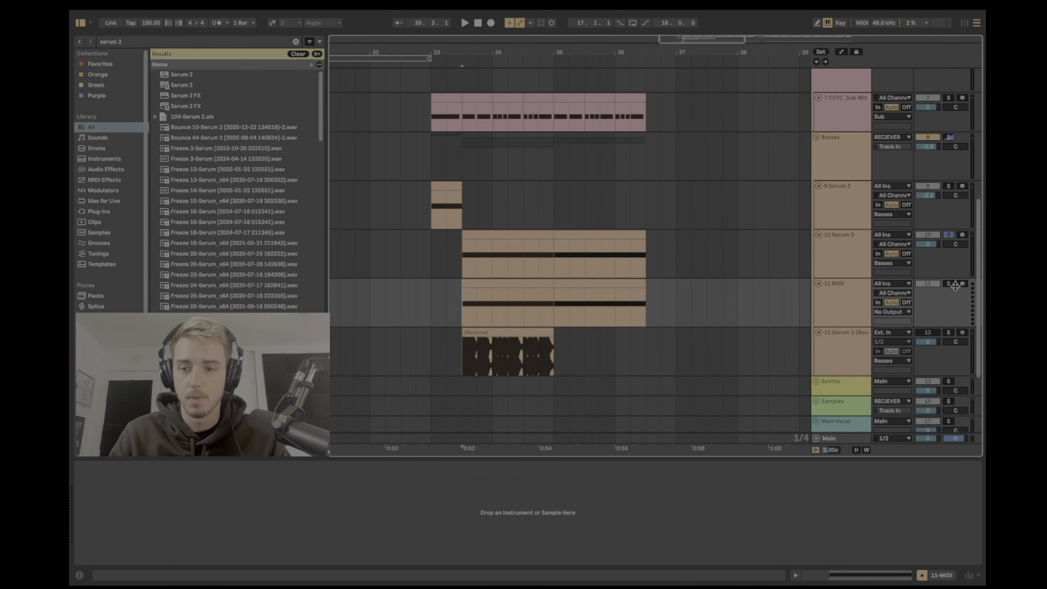
{"action": "left_click", "coordinate": [483, 283]}
{"action": "key", "text": "super+f"}
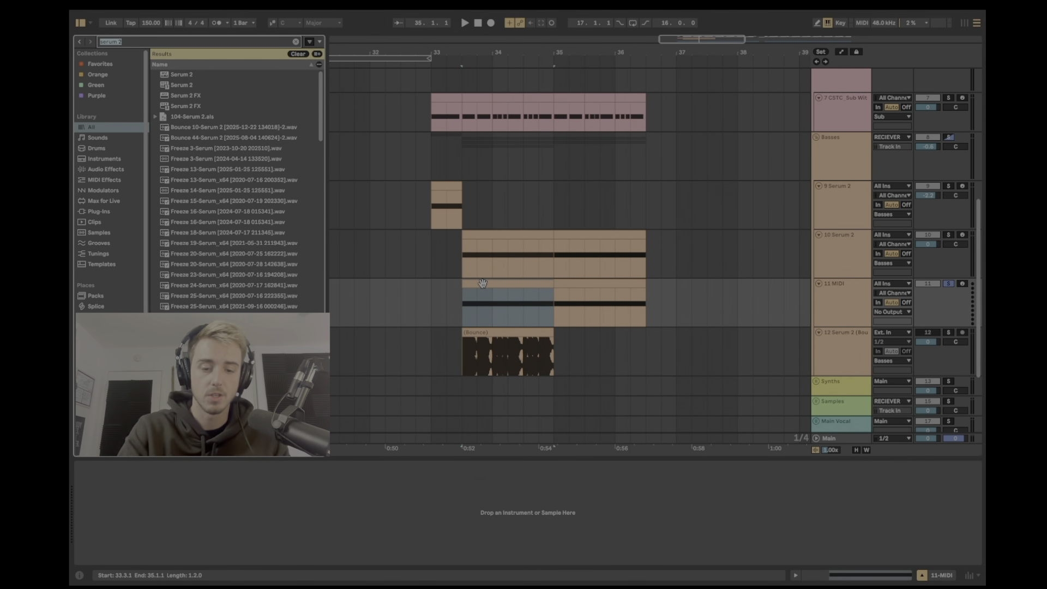
{"action": "type", "text": "sam"}
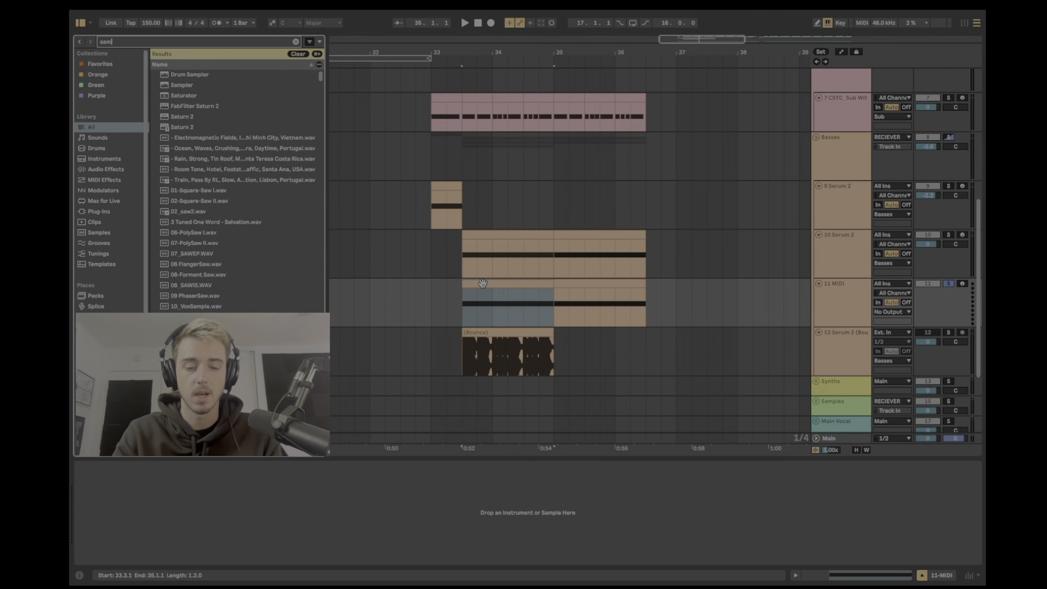
{"action": "key", "text": "BackSpace"}
{"action": "key", "text": "BackSpace"}
{"action": "type", "text": "eru"}
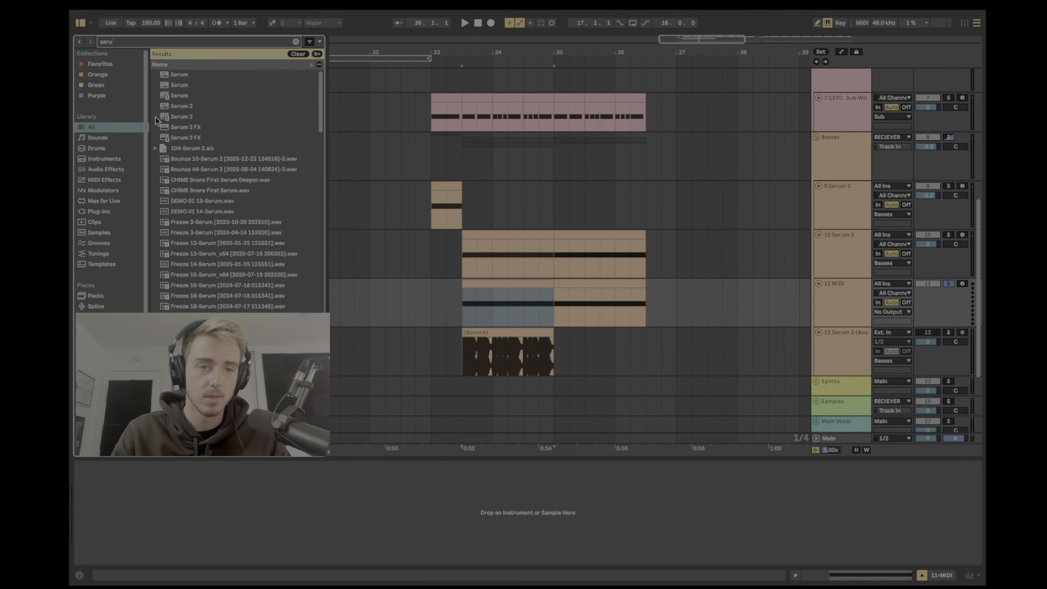
{"action": "left_click_drag", "start_coordinate": [178, 117], "coordinate": [490, 312]}
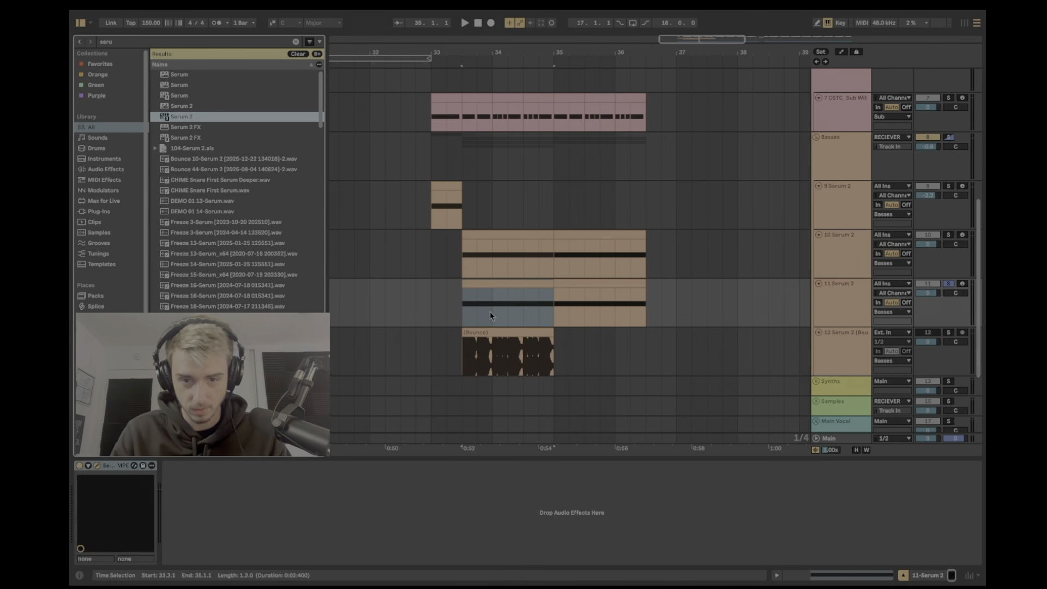
Step: Load the XLNT-BS Function 02 preset into track 11's Serum 2
{"action": "left_click", "coordinate": [740, 51]}
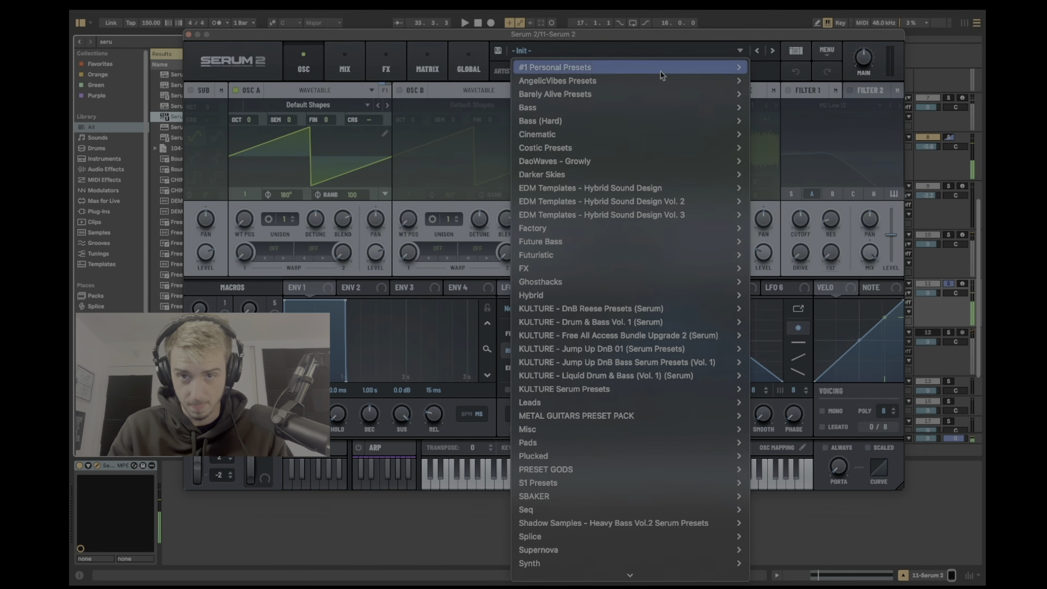
{"action": "scroll", "coordinate": [620, 385], "scroll_direction": "down", "scroll_amount": 3}
{"action": "mouse_move", "coordinate": [654, 496]}
{"action": "mouse_move", "coordinate": [791, 496]}
{"action": "left_click", "coordinate": [644, 312]}
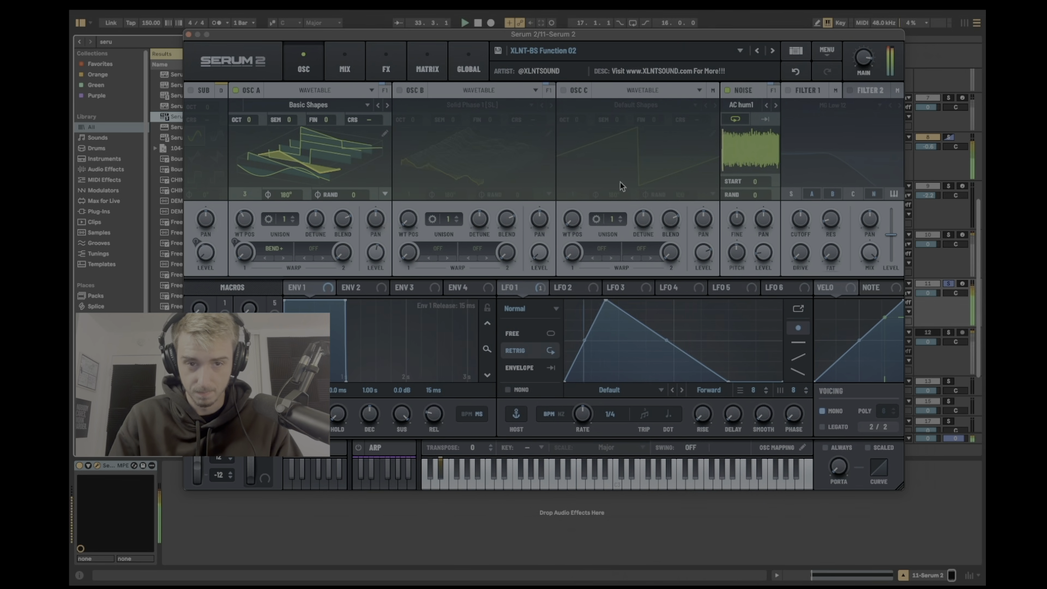
Step: Audition the presets that follow on track 11's Serum 2, stepping forward to XLNT-BS Jarhead
{"action": "left_click", "coordinate": [766, 51]}
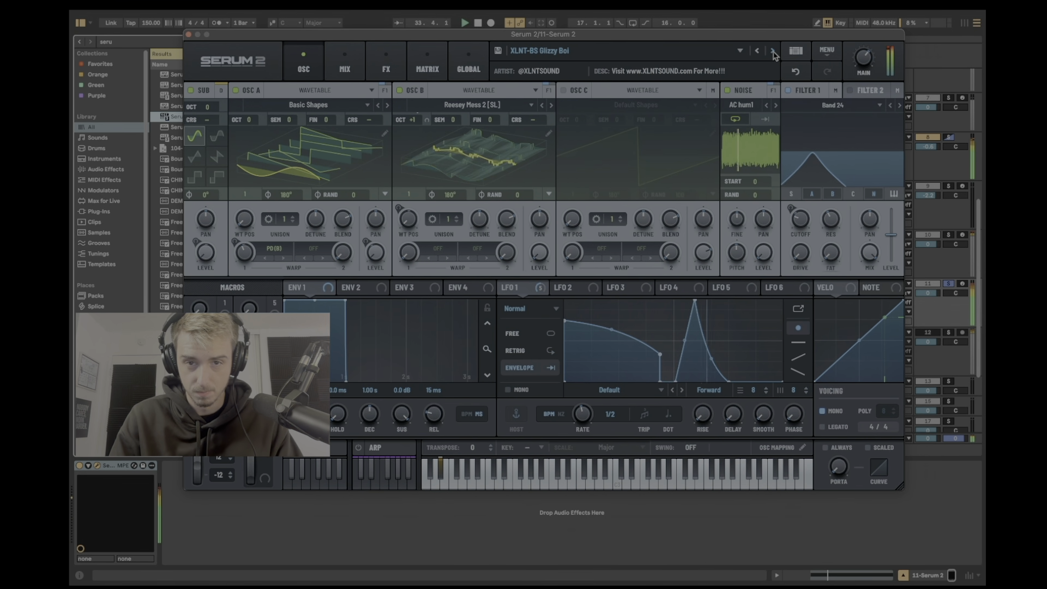
{"action": "left_click", "coordinate": [766, 51]}
{"action": "left_click", "coordinate": [762, 53]}
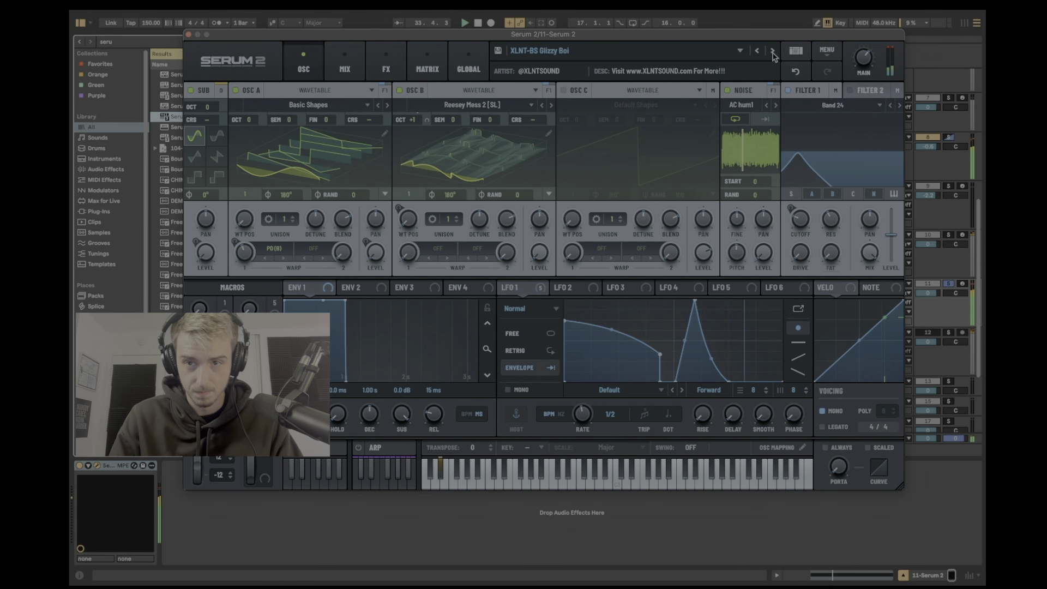
{"action": "left_click", "coordinate": [773, 53]}
{"action": "left_click", "coordinate": [773, 53]}
{"action": "left_click", "coordinate": [773, 51]}
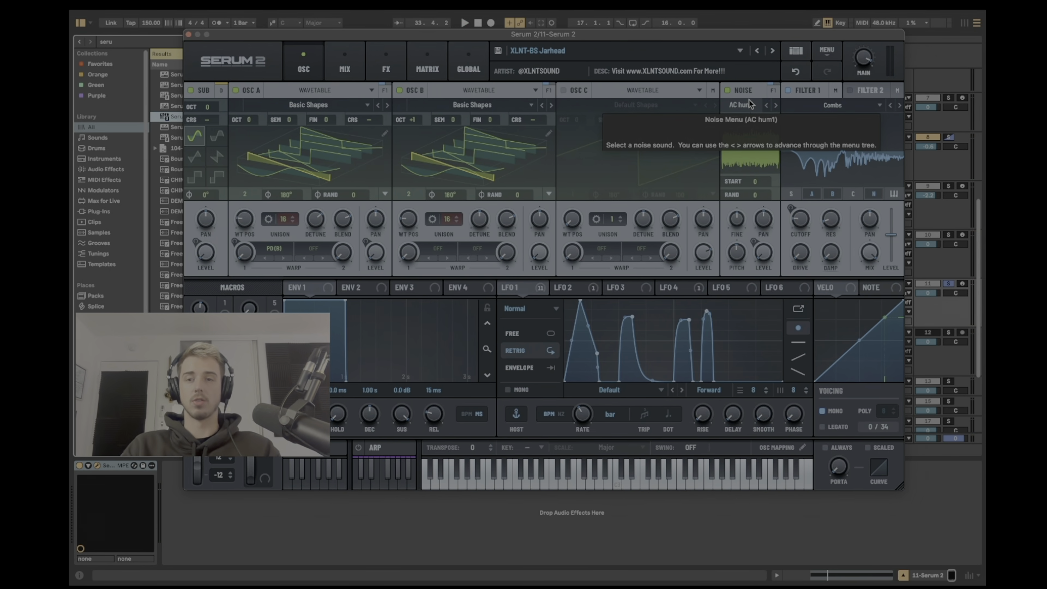
Step: Audition further presets on track 11's Serum 2, stepping forward from XLNT-BS Jarhead and settling on XLNT-BS Warning
{"action": "left_click", "coordinate": [774, 55]}
{"action": "left_click", "coordinate": [778, 55]}
{"action": "left_click", "coordinate": [777, 56]}
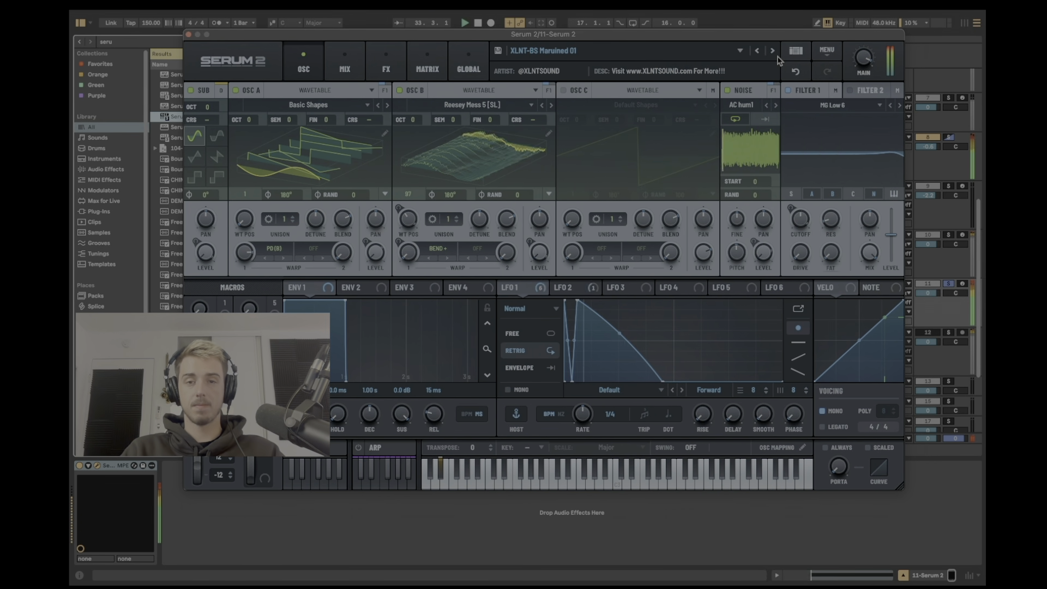
{"action": "left_click", "coordinate": [778, 56]}
{"action": "left_click", "coordinate": [775, 53]}
{"action": "left_click", "coordinate": [774, 52]}
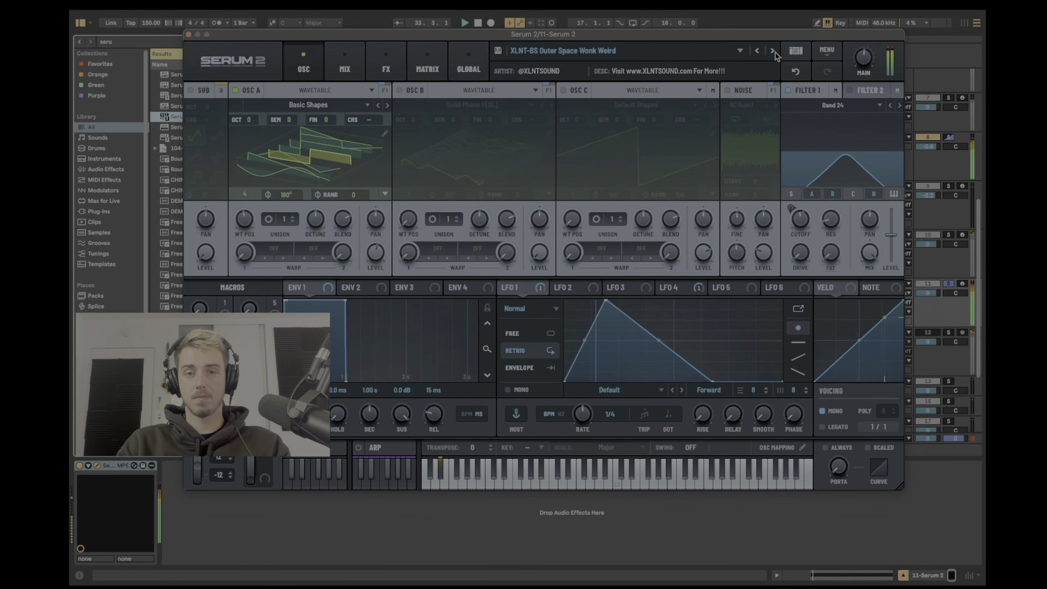
{"action": "left_click", "coordinate": [774, 51]}
{"action": "left_click", "coordinate": [775, 53]}
{"action": "left_click", "coordinate": [757, 51]}
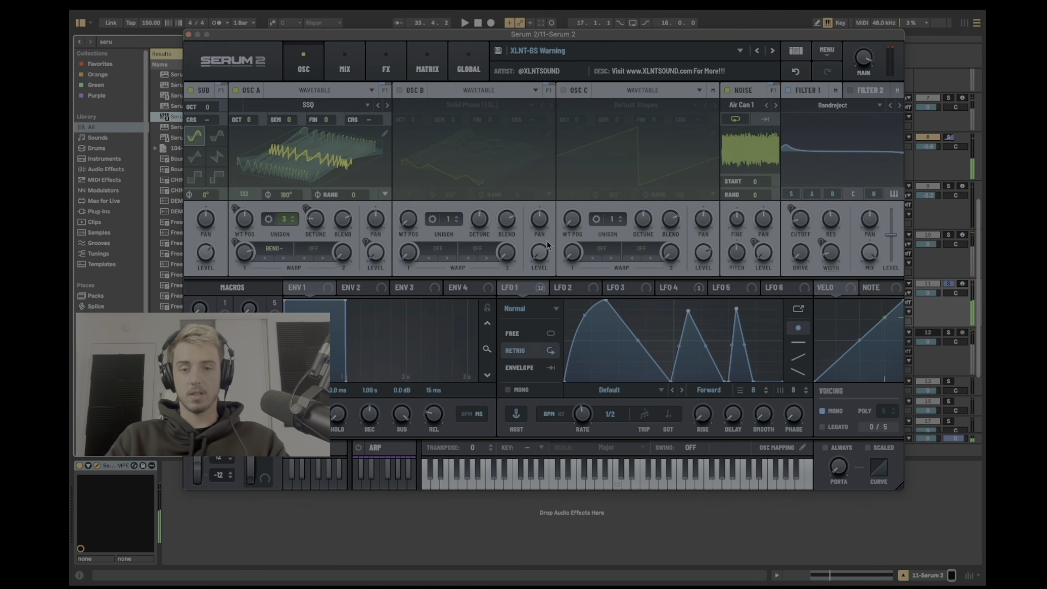
Step: Load the saved user shape XLNT-BS Boys Got Cake into LFO 1, after trying XLNT-BS Boys Got Cake Rythme
{"action": "left_click", "coordinate": [606, 390]}
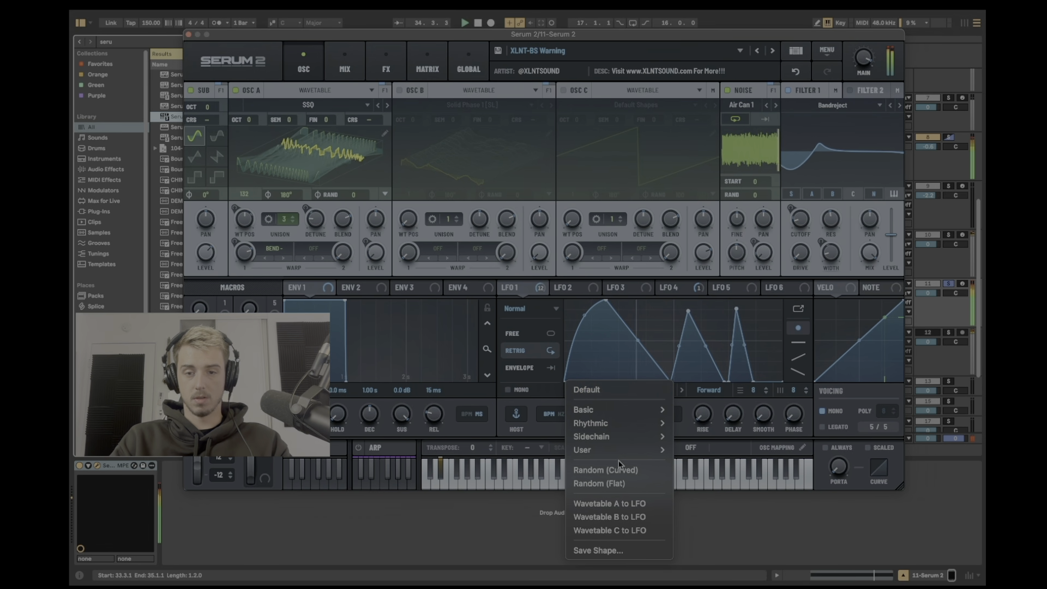
{"action": "left_click", "coordinate": [625, 300]}
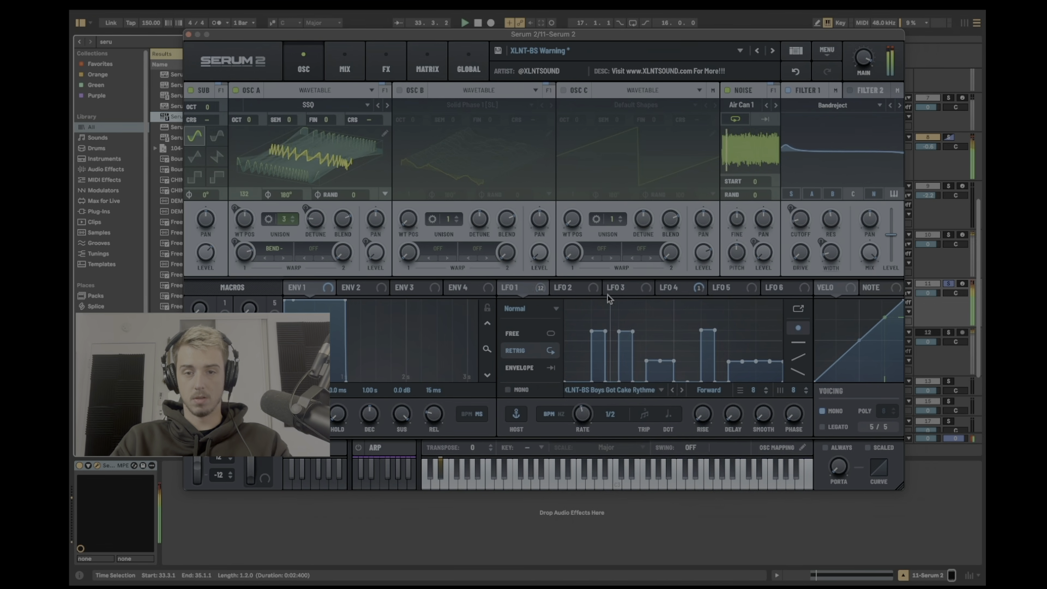
{"action": "left_click", "coordinate": [627, 390]}
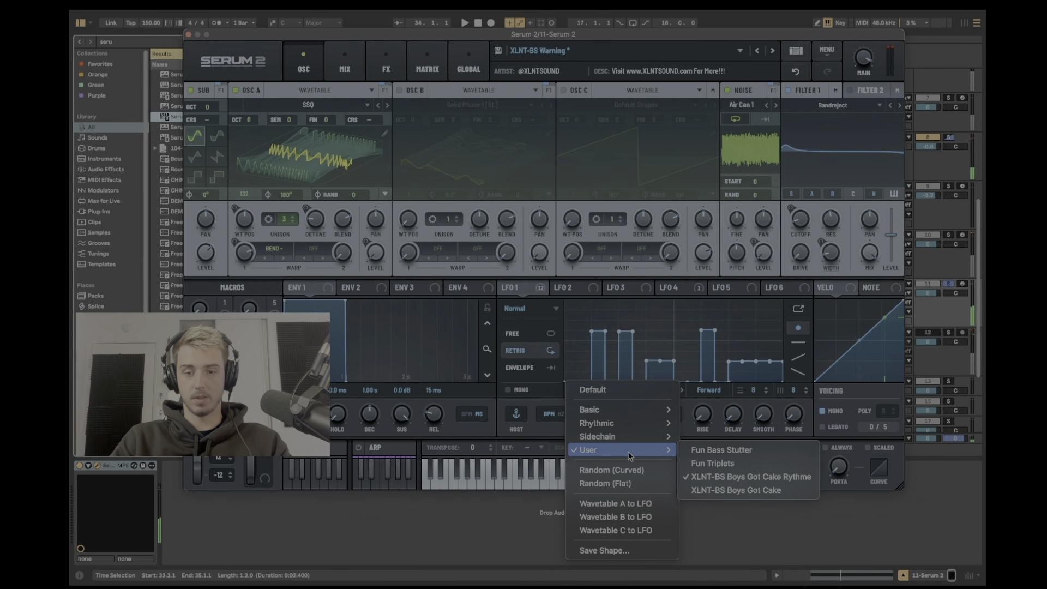
{"action": "left_click", "coordinate": [735, 494]}
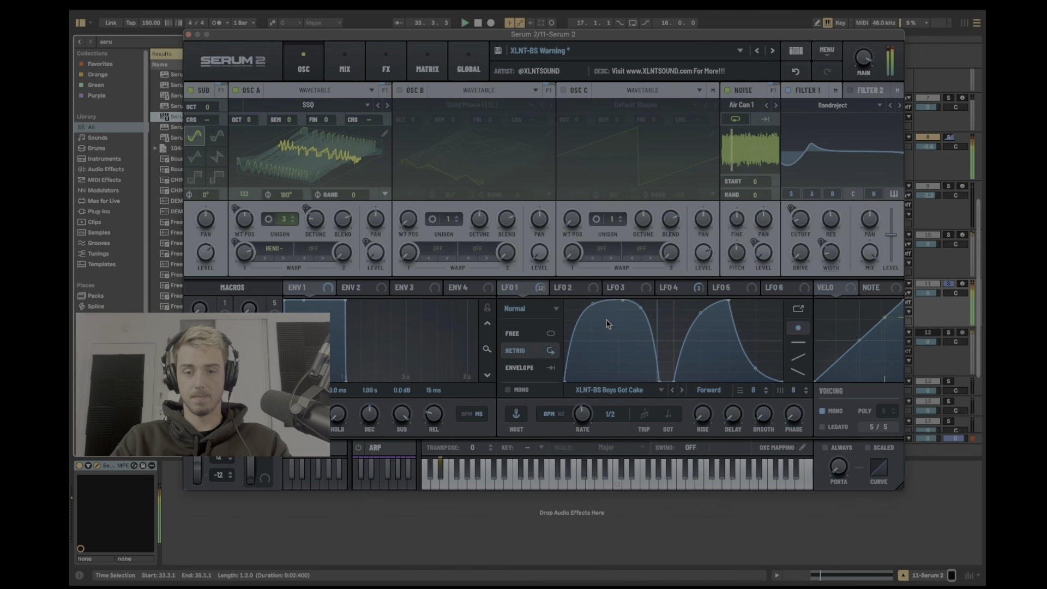
Step: Load the saved user shape XLNT-BS Boys Got Cake Rythme into LFO 2
{"action": "left_click", "coordinate": [570, 288]}
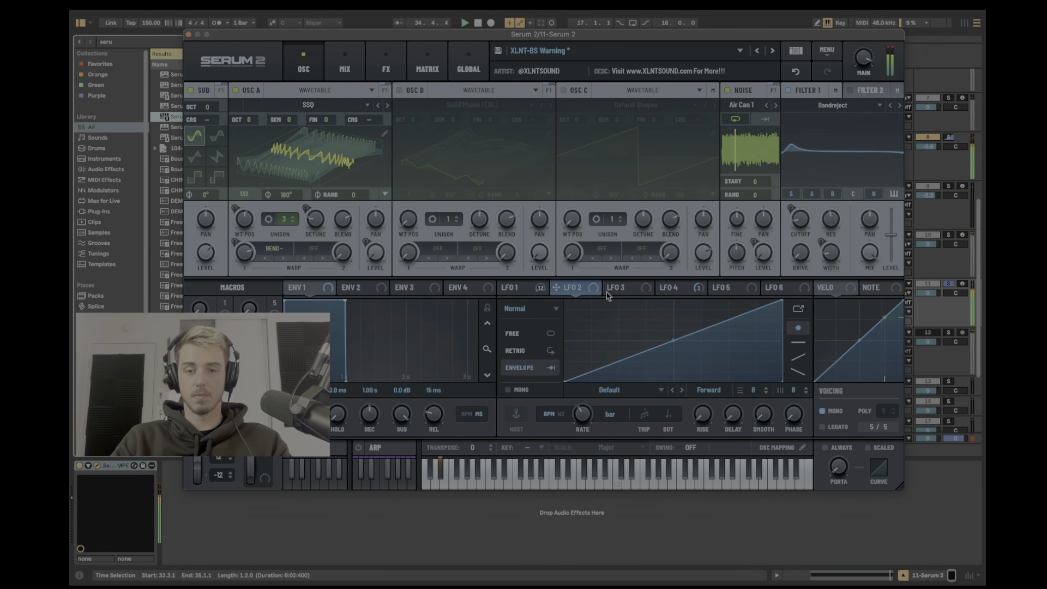
{"action": "left_click", "coordinate": [611, 390]}
{"action": "mouse_move", "coordinate": [631, 461]}
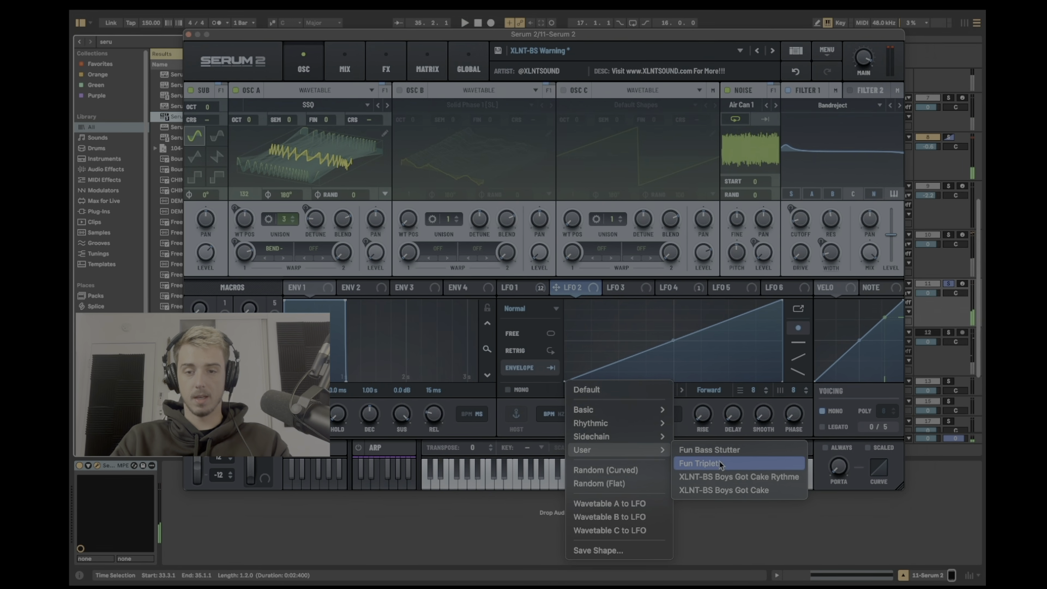
{"action": "left_click", "coordinate": [765, 477]}
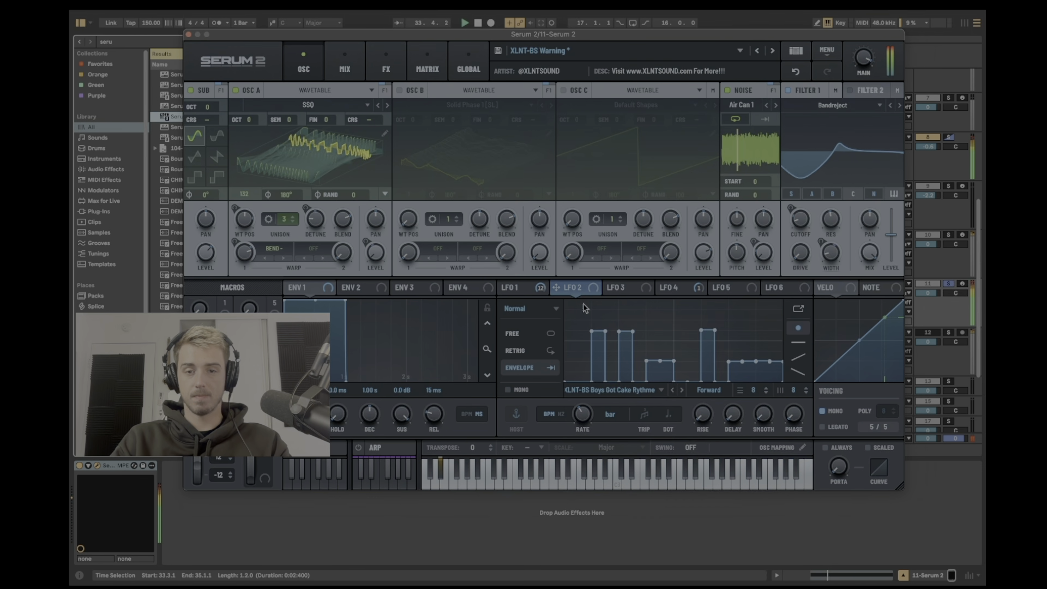
Step: Assign LFO 2 as a modulation source for LFO 1's rate and slow LFO 1's base rate to 8 bar
{"action": "left_click", "coordinate": [512, 287]}
{"action": "right_click", "coordinate": [582, 413]}
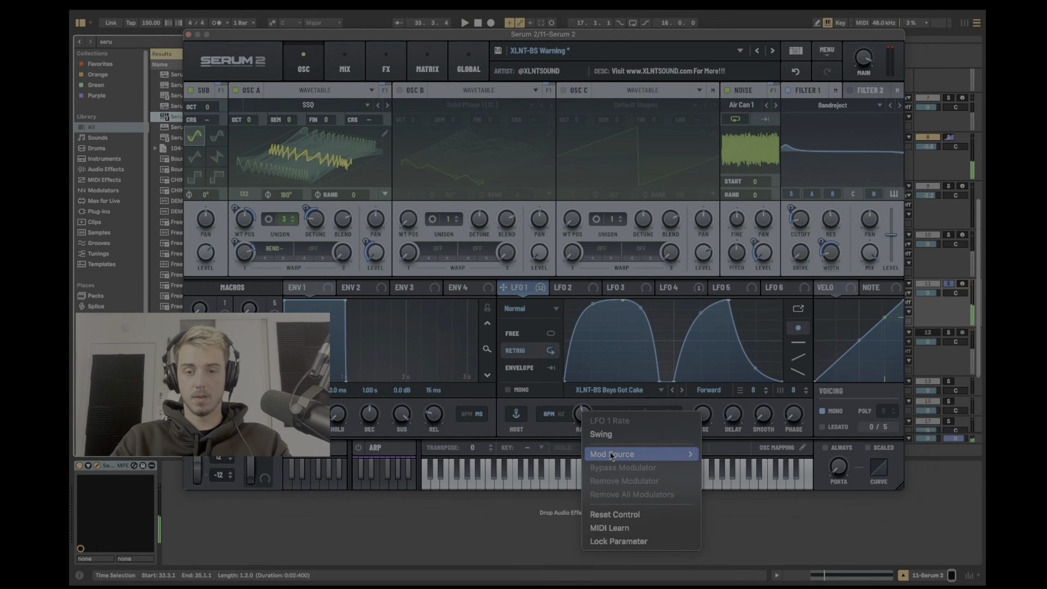
{"action": "mouse_move", "coordinate": [612, 456]}
{"action": "mouse_move", "coordinate": [725, 453]}
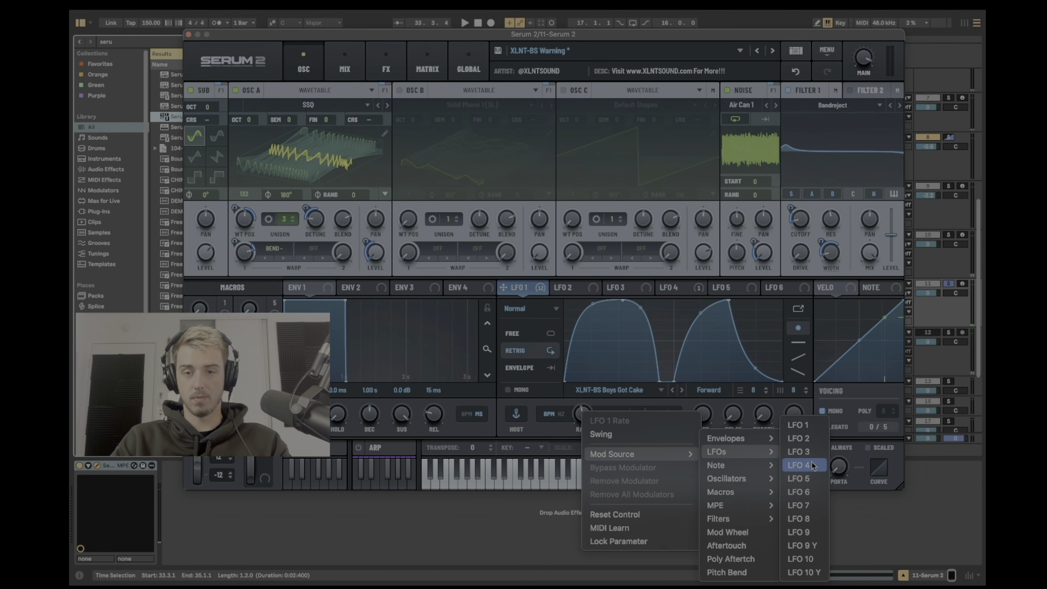
{"action": "left_click", "coordinate": [812, 440]}
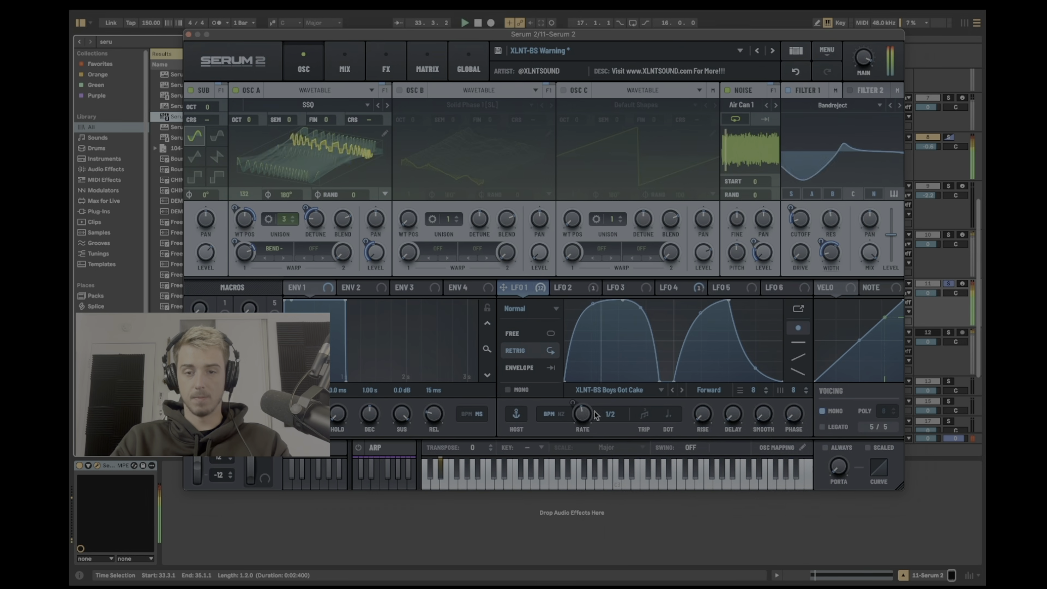
{"action": "left_click_drag", "start_coordinate": [581, 416], "coordinate": [574, 449]}
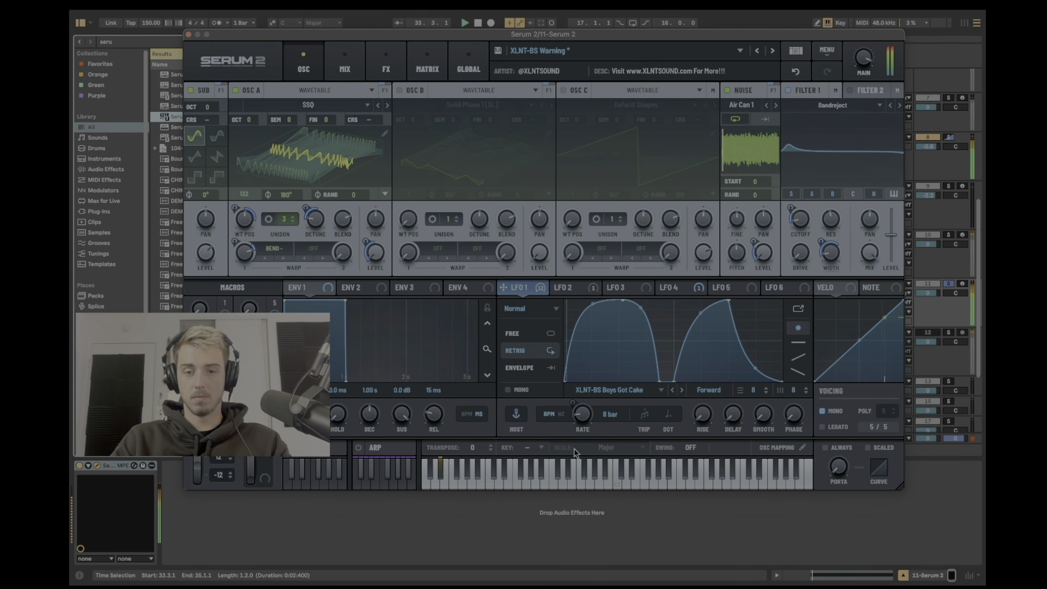
Step: Slow LFO 2's rate to 2 bar and return to LFO 1
{"action": "left_click", "coordinate": [576, 289]}
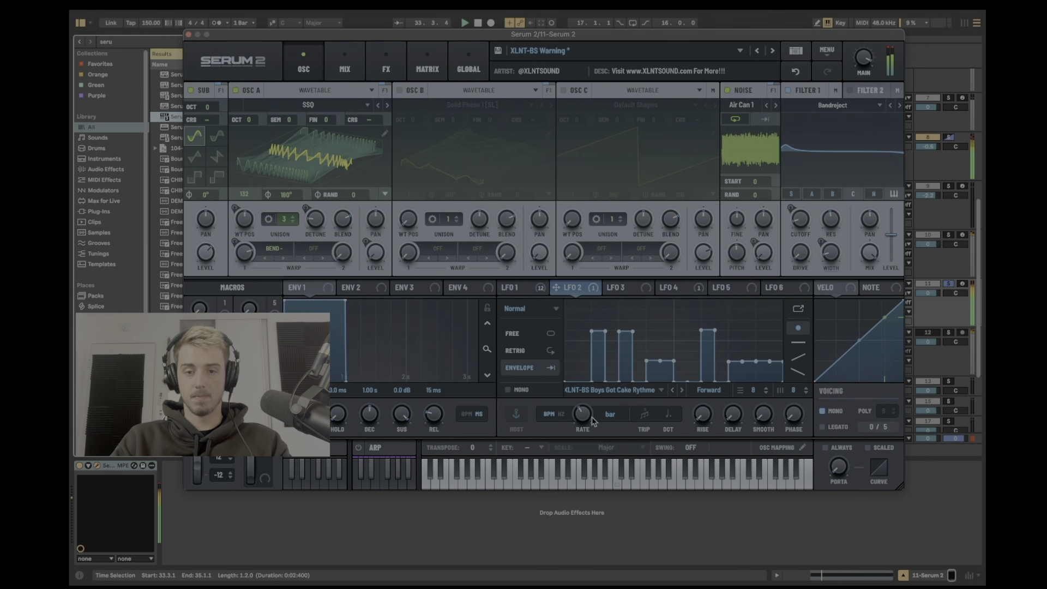
{"action": "left_click_drag", "start_coordinate": [592, 419], "coordinate": [583, 431]}
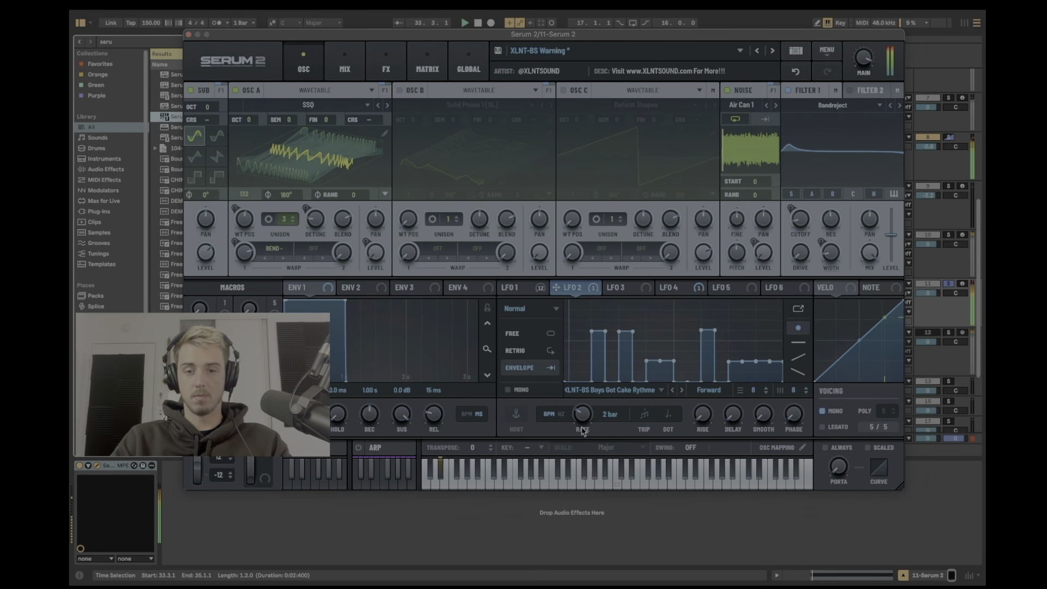
{"action": "left_click", "coordinate": [515, 287]}
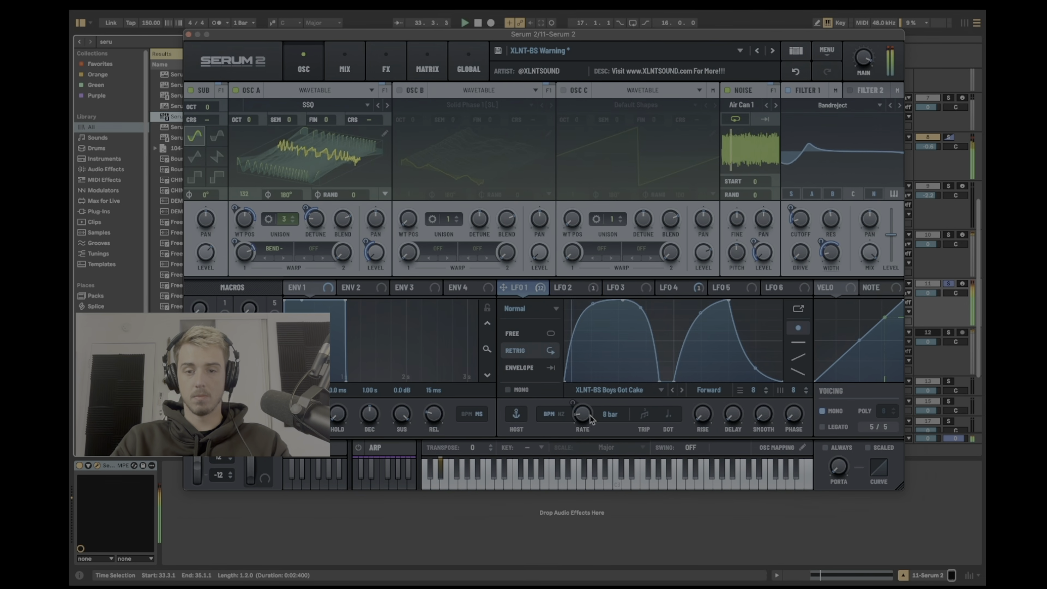
Step: Reduce the amount of the LFO 2 to LFO 1 Rate modulation in the matrix and play the result
{"action": "left_click", "coordinate": [427, 64]}
{"action": "left_click_drag", "start_coordinate": [430, 206], "coordinate": [413, 205]}
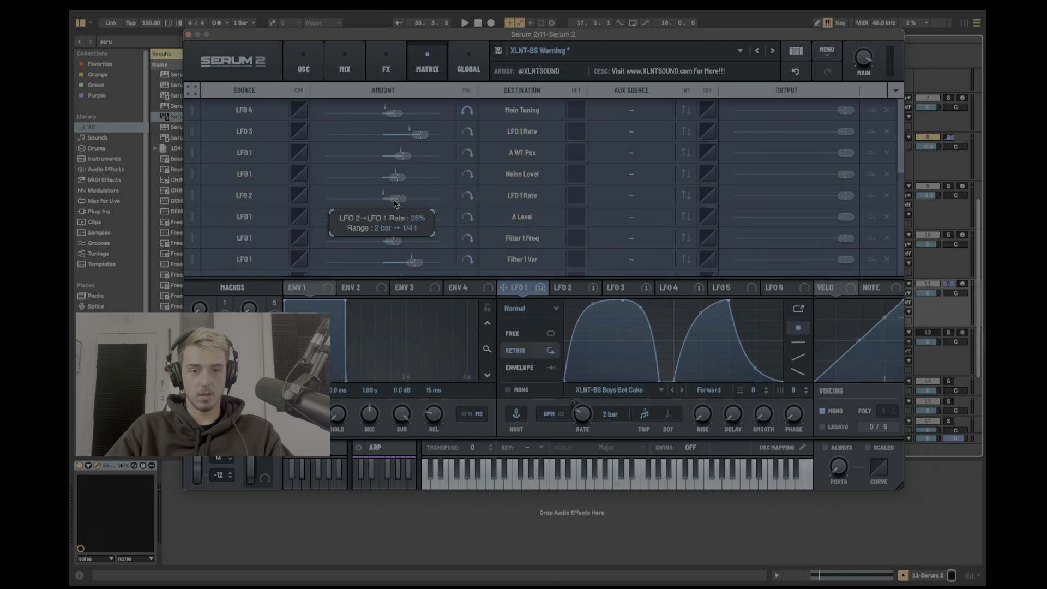
{"action": "left_click_drag", "start_coordinate": [389, 205], "coordinate": [392, 205]}
{"action": "key", "text": "space"}
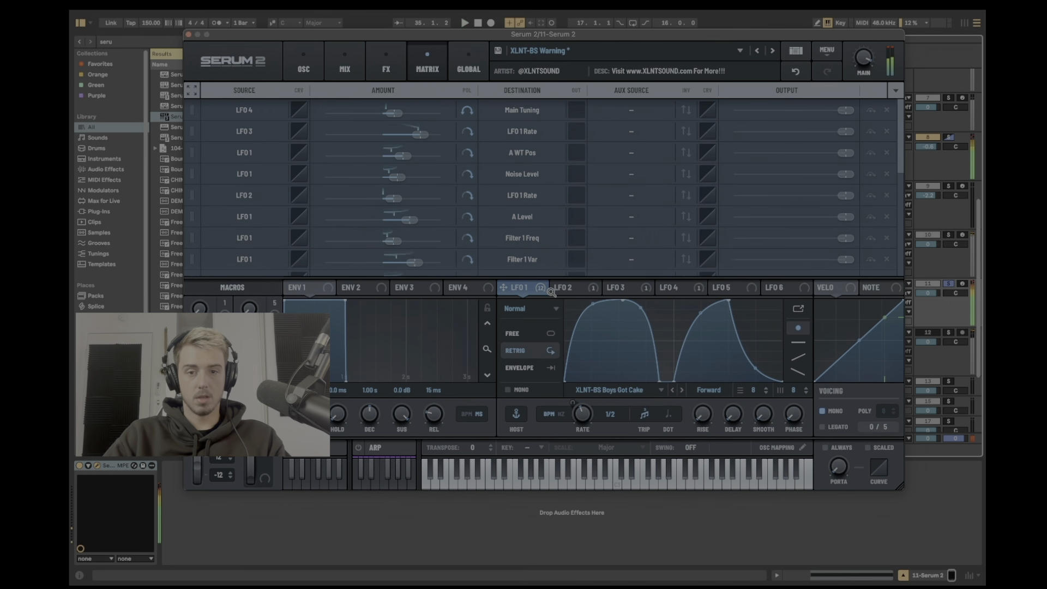
Step: Check LFOs 1 to 3 during playback and try LFO 1's rate at 2 bar before returning it to 1/2
{"action": "left_click", "coordinate": [568, 288]}
{"action": "left_click", "coordinate": [529, 290]}
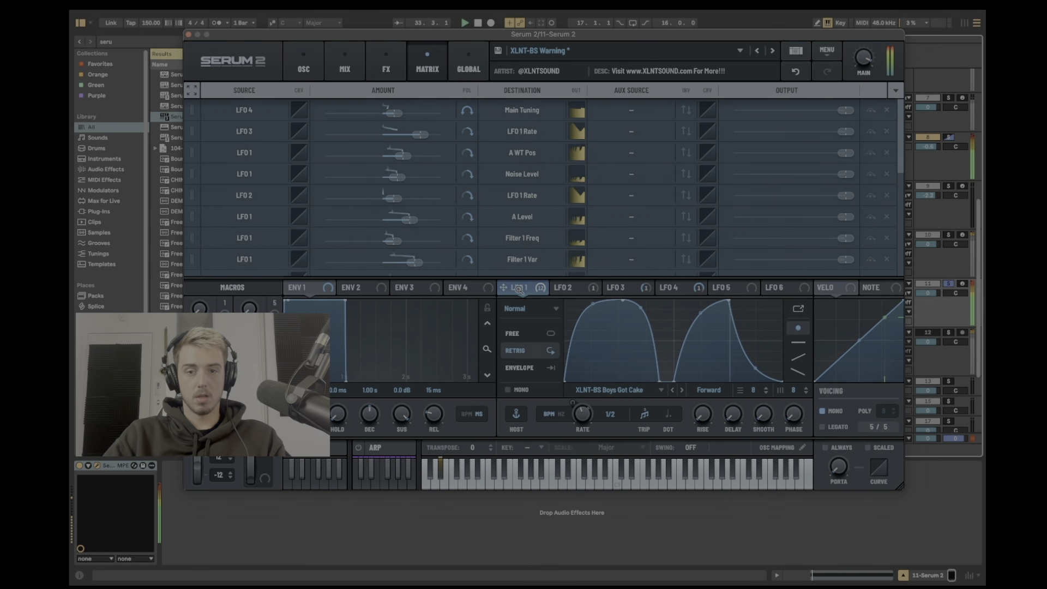
{"action": "left_click", "coordinate": [617, 288]}
{"action": "left_click", "coordinate": [569, 288]}
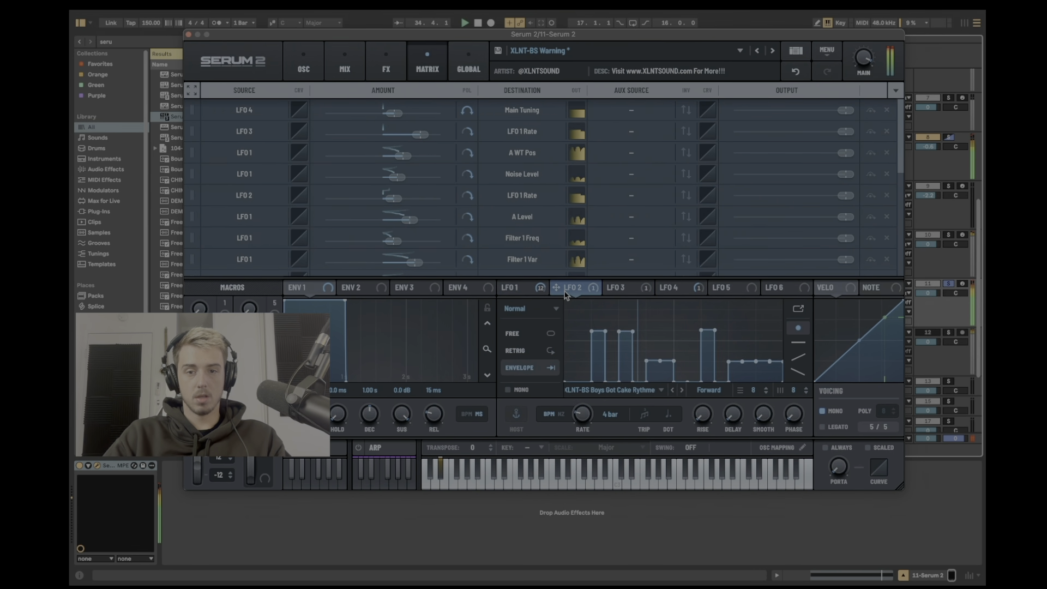
{"action": "left_click", "coordinate": [537, 289]}
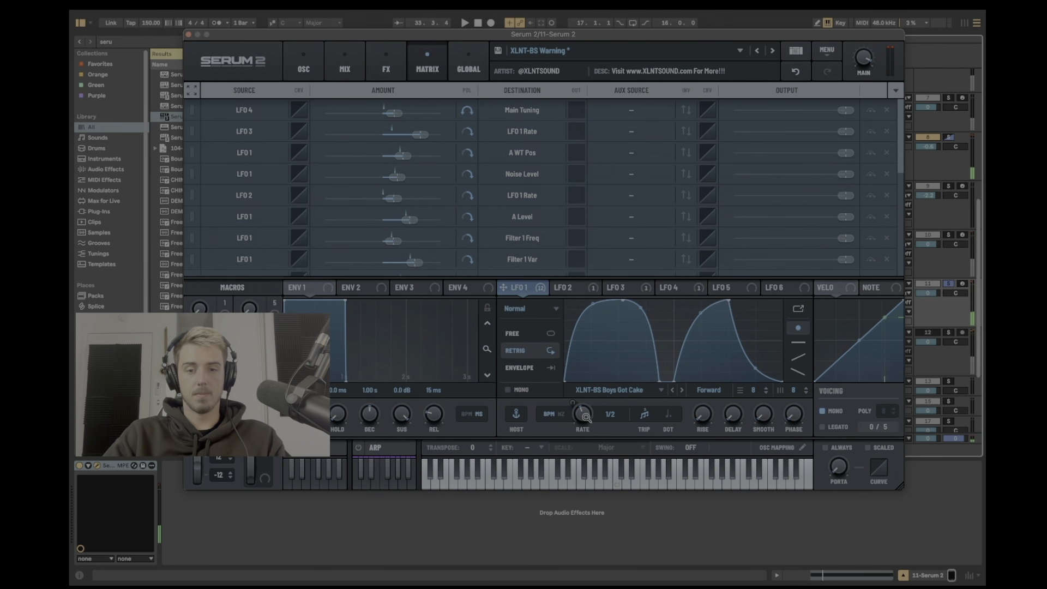
{"action": "left_click_drag", "start_coordinate": [580, 422], "coordinate": [575, 429]}
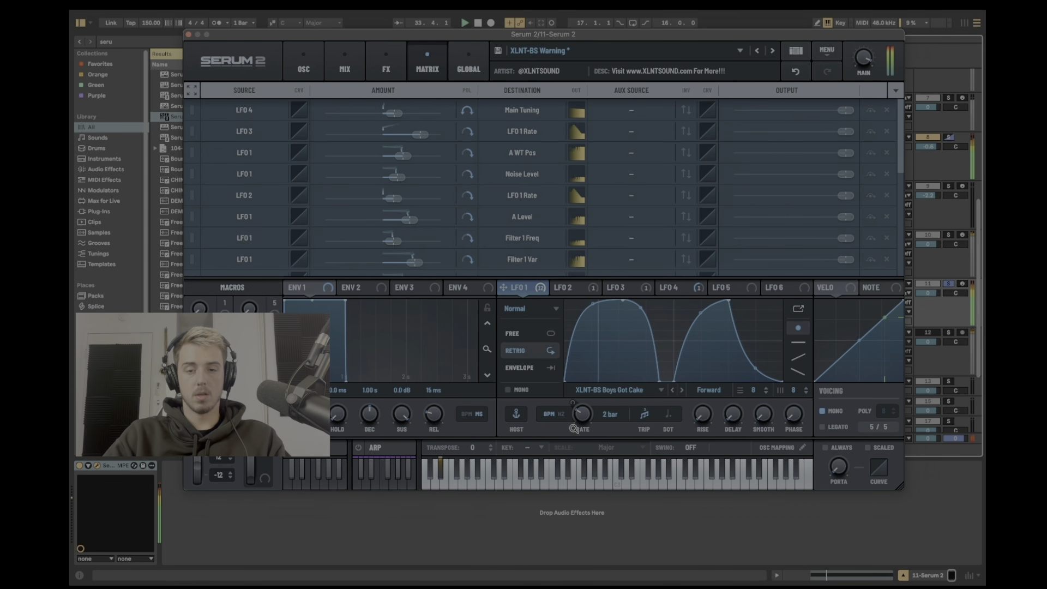
{"action": "left_click_drag", "start_coordinate": [575, 429], "coordinate": [574, 414]}
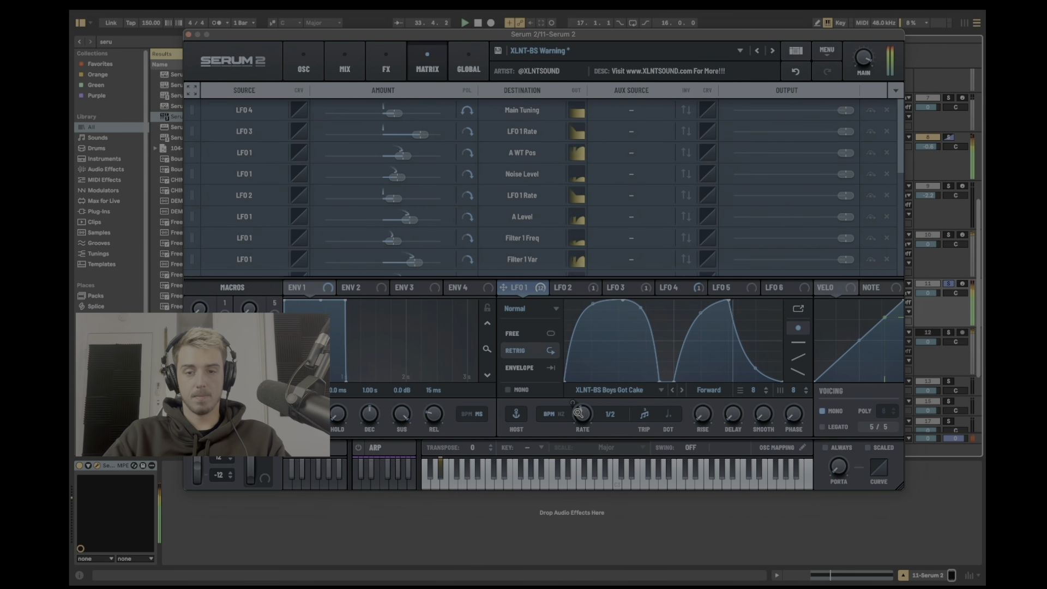
Step: Close track 11's Serum 2 and clear the browser search
{"action": "left_click", "coordinate": [188, 34]}
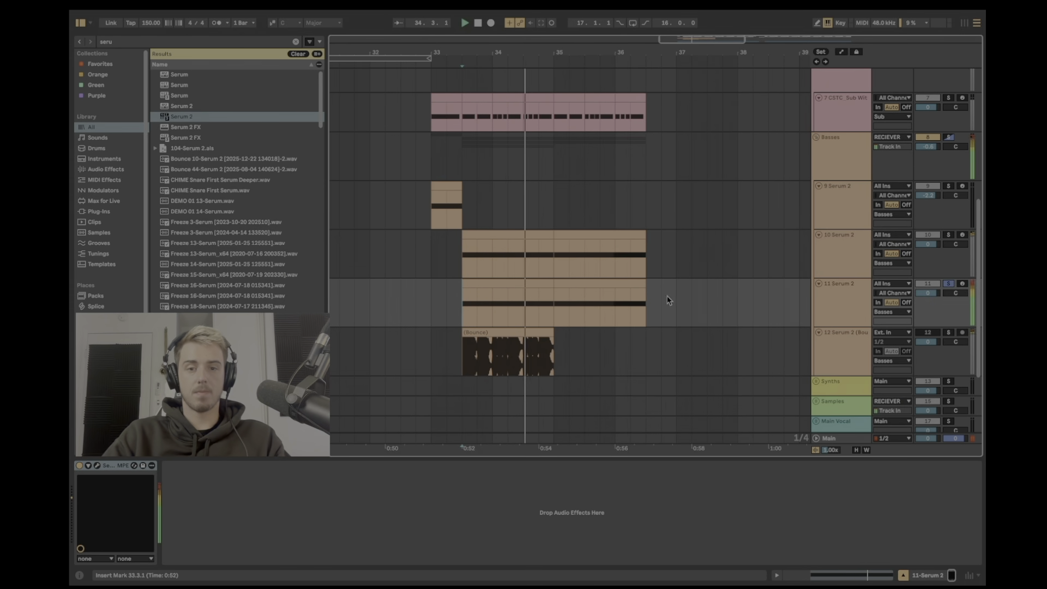
{"action": "key", "text": "ctrl+f"}
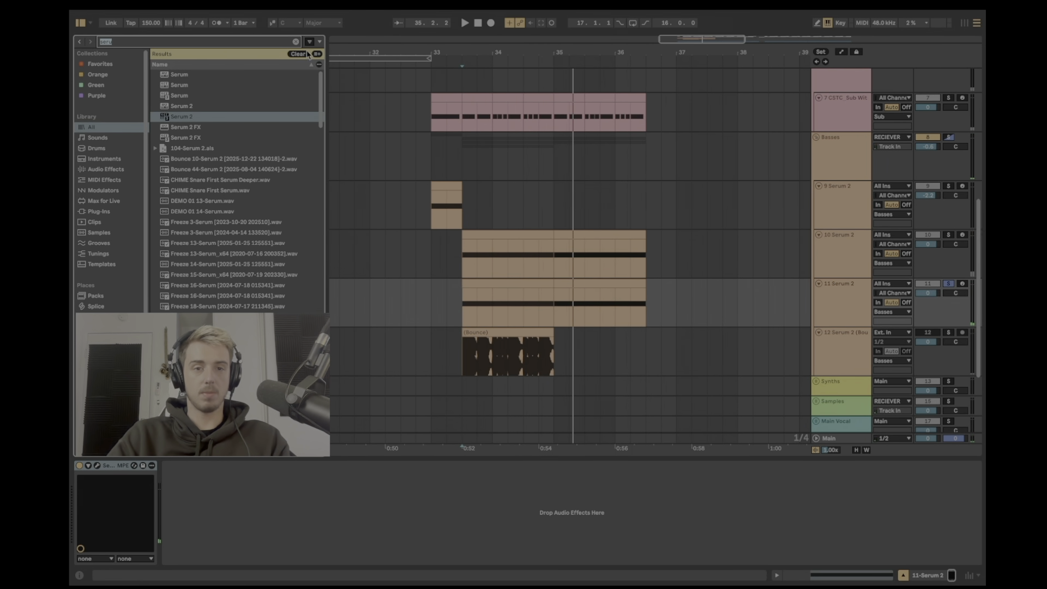
{"action": "left_click", "coordinate": [295, 42]}
{"action": "left_click", "coordinate": [97, 466]}
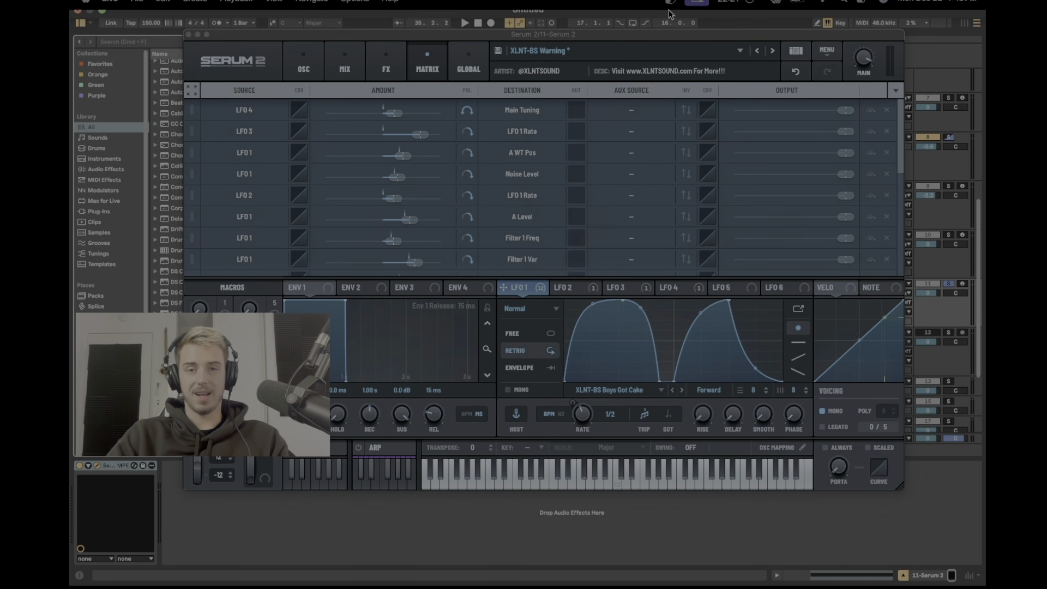
{"action": "left_click", "coordinate": [620, 50]}
{"action": "left_click", "coordinate": [558, 41]}
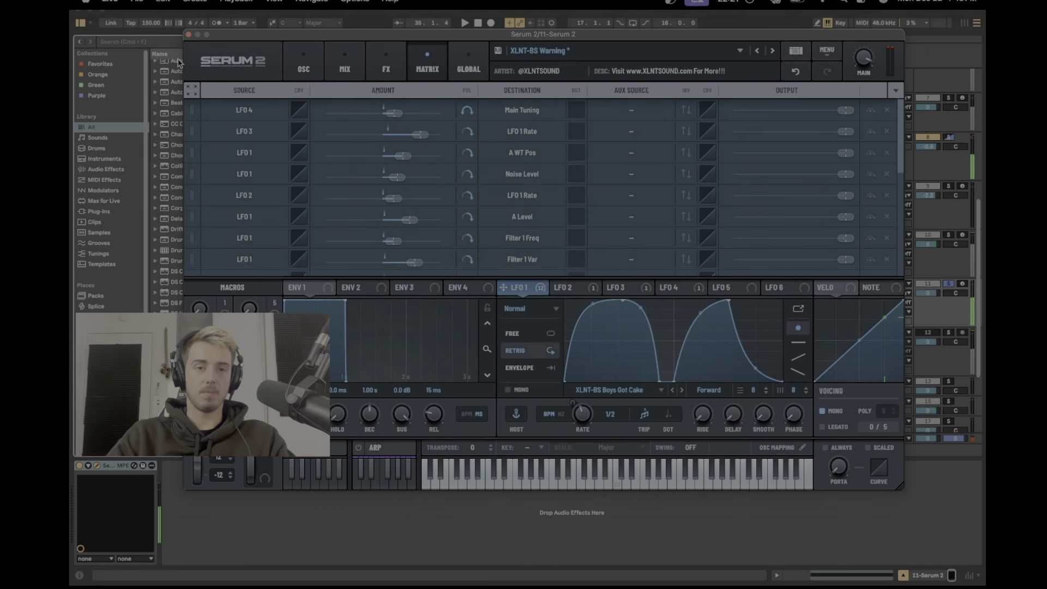
{"action": "left_click", "coordinate": [189, 36]}
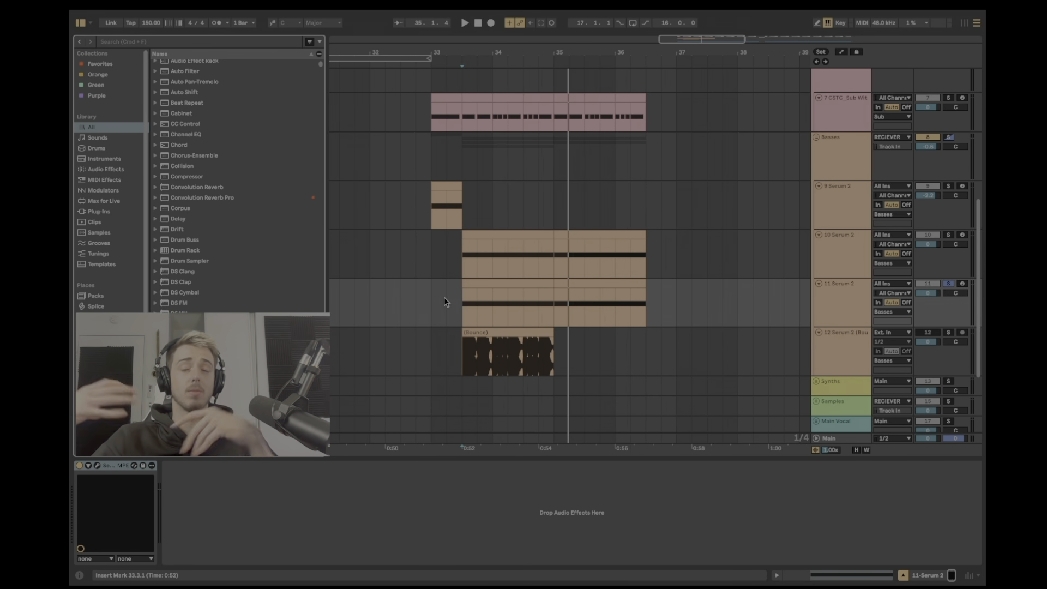
Step: Solo track 10 and play its bass clip from position 33.3.1
{"action": "left_click", "coordinate": [465, 299]}
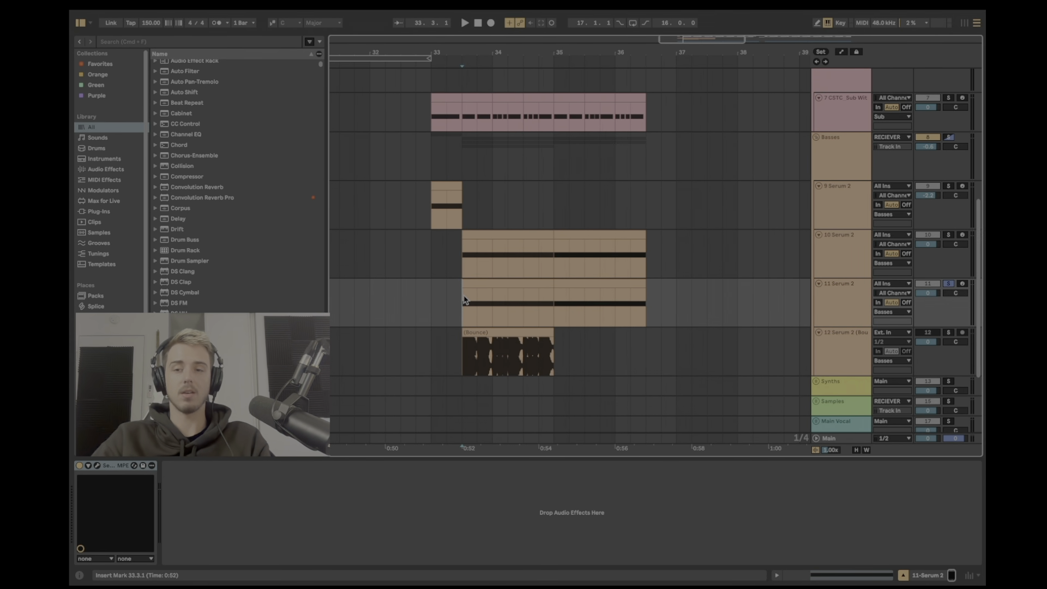
{"action": "left_click_drag", "start_coordinate": [468, 258], "coordinate": [666, 284]}
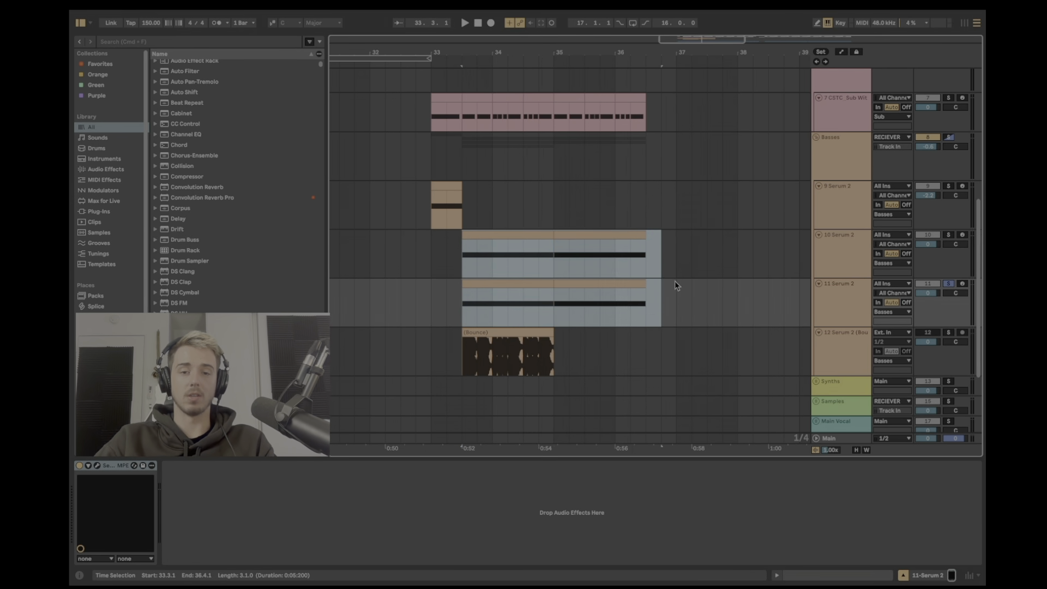
{"action": "left_click", "coordinate": [631, 263]}
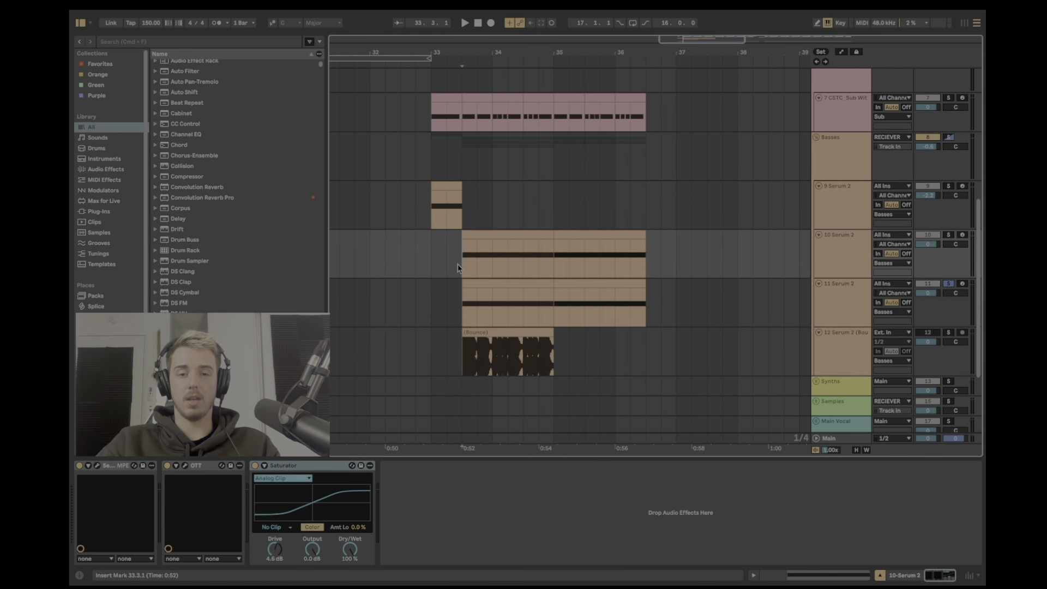
{"action": "key", "text": "space"}
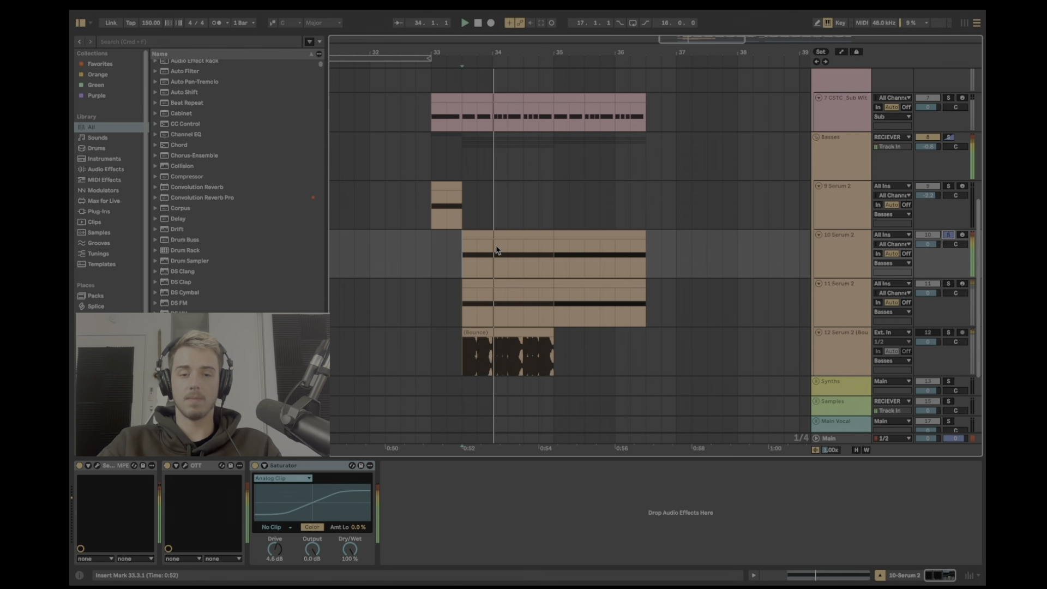
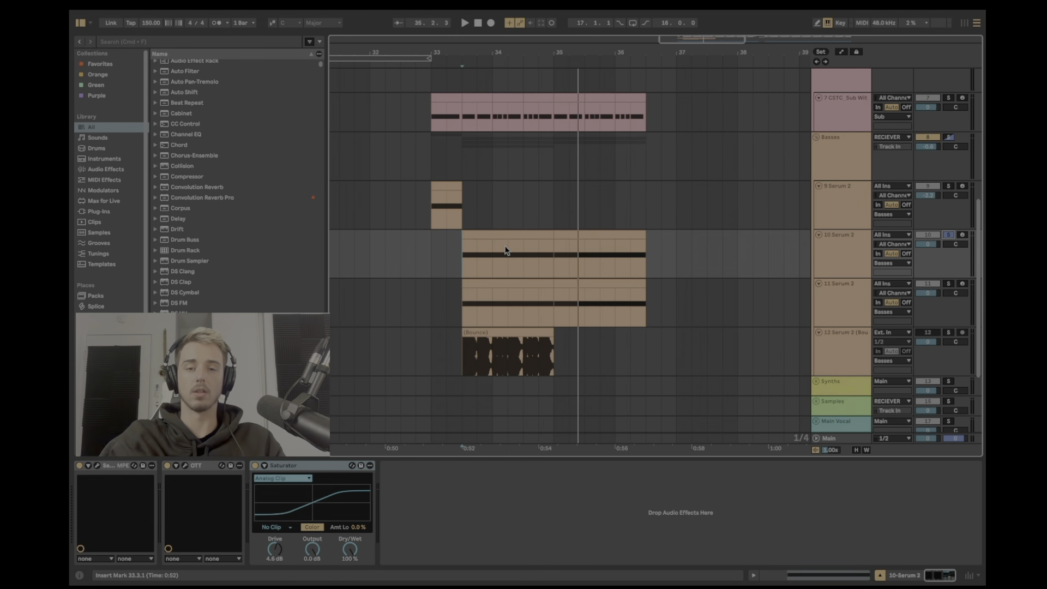
{"action": "key", "text": "space"}
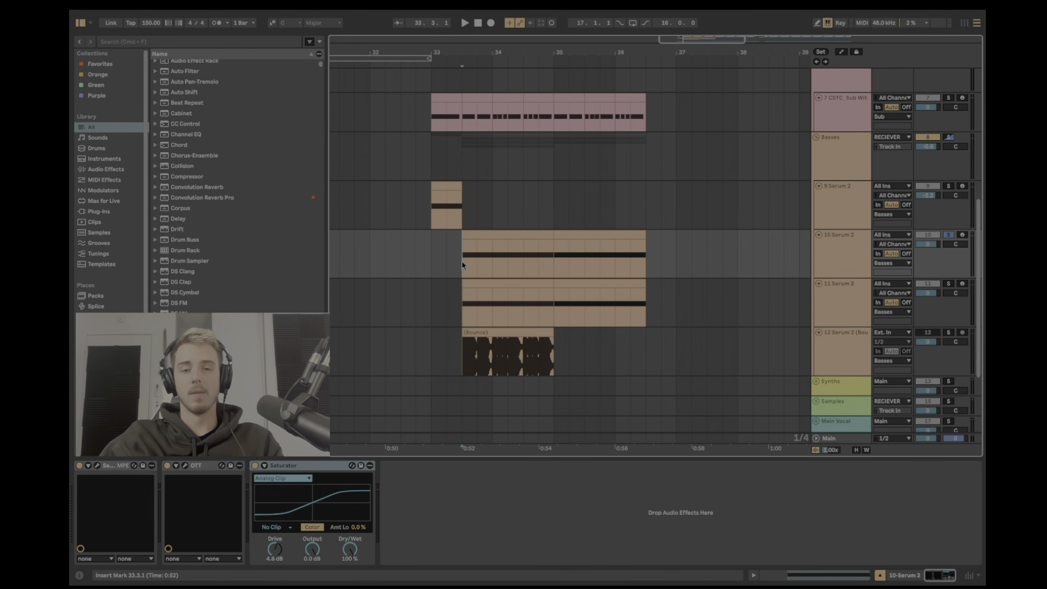
Step: Lower track 11's volume slightly while playing it soloed together with track 10
{"action": "left_click", "coordinate": [724, 249], "text": "shift"}
{"action": "left_click", "coordinate": [478, 261]}
{"action": "left_click", "coordinate": [932, 295]}
{"action": "key", "text": "space"}
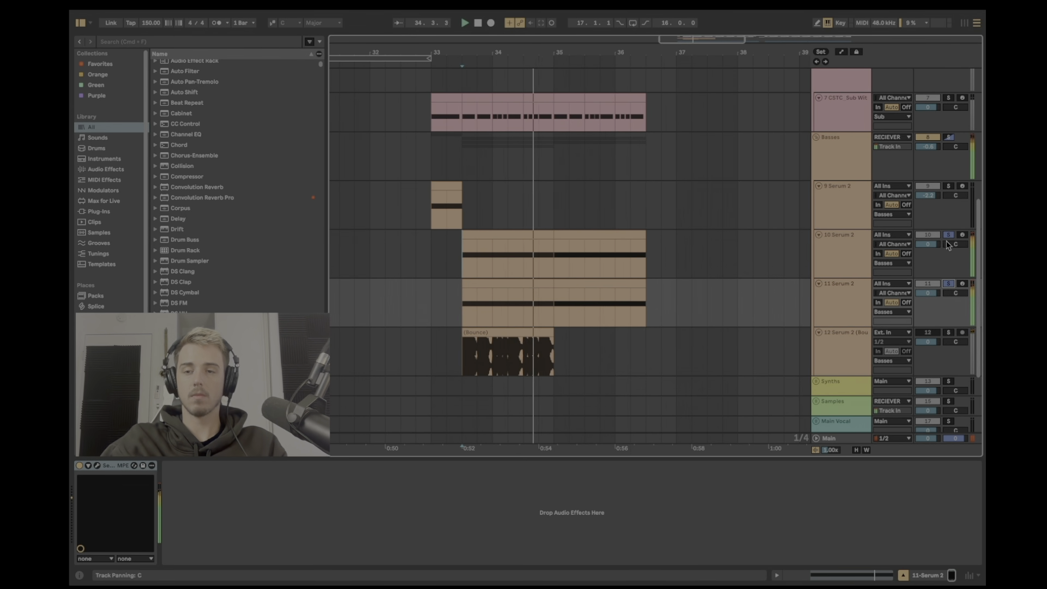
{"action": "left_click_drag", "start_coordinate": [933, 295], "coordinate": [932, 296]}
Step: In track 11's Serum 2, modulate the sub oscillator's level with LFO 1 and adjust Filter 1's cutoff modulation by ear
{"action": "left_click", "coordinate": [537, 283]}
{"action": "left_click", "coordinate": [96, 466]}
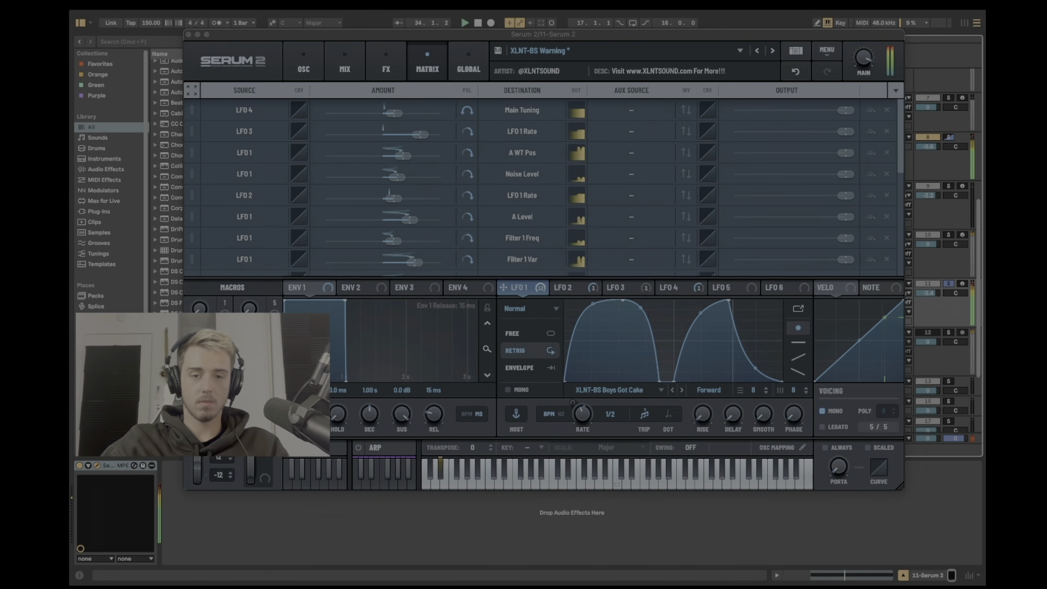
{"action": "left_click", "coordinate": [303, 65]}
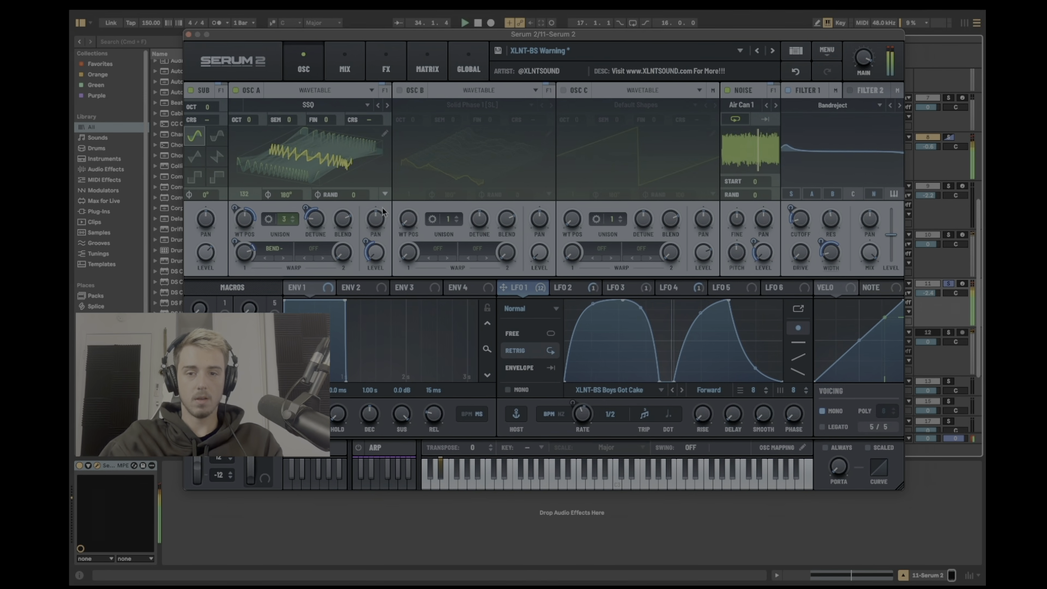
{"action": "key", "text": "space"}
{"action": "mouse_move", "coordinate": [206, 256]}
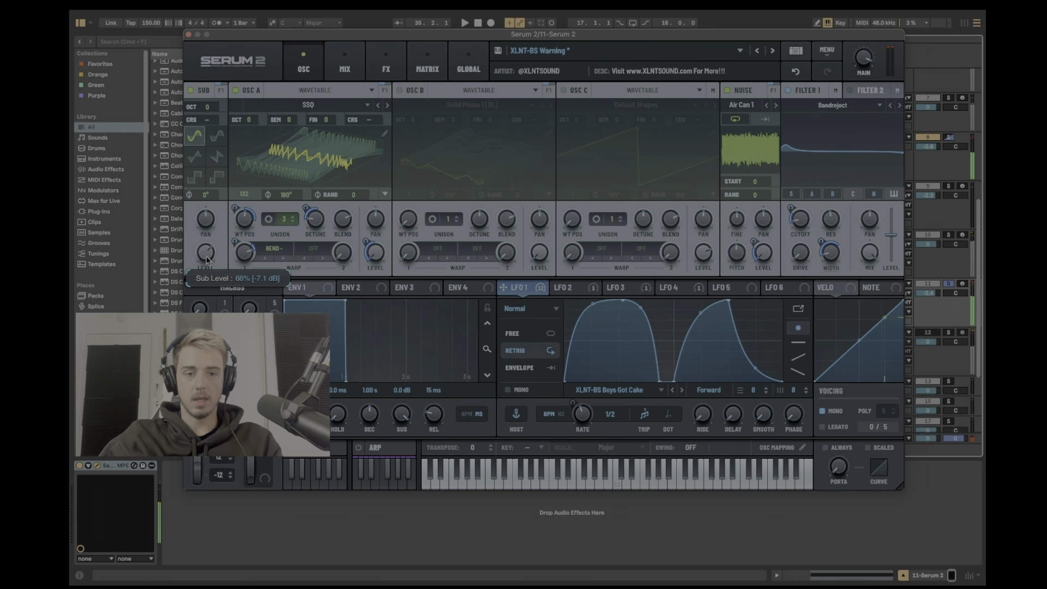
{"action": "key", "text": "space"}
{"action": "left_click_drag", "start_coordinate": [200, 250], "coordinate": [195, 258]}
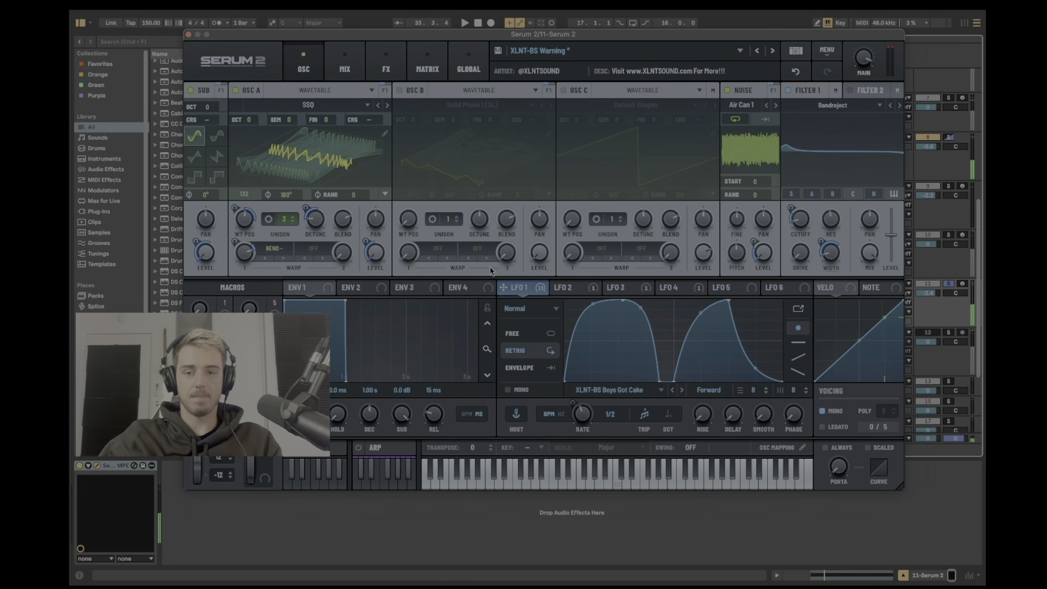
{"action": "mouse_move", "coordinate": [807, 214]}
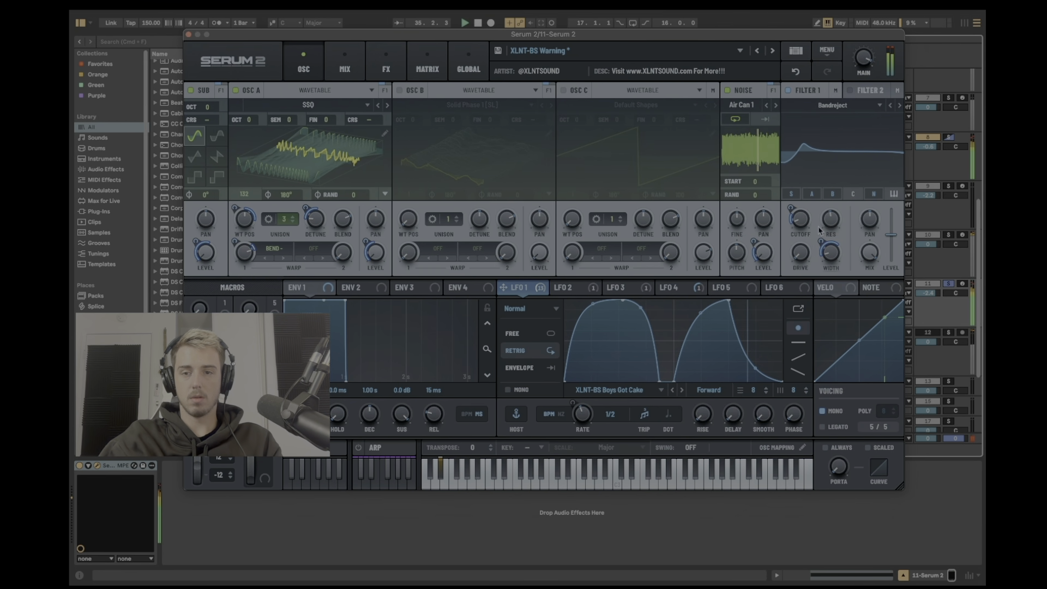
{"action": "left_click_drag", "start_coordinate": [802, 238], "coordinate": [801, 237]}
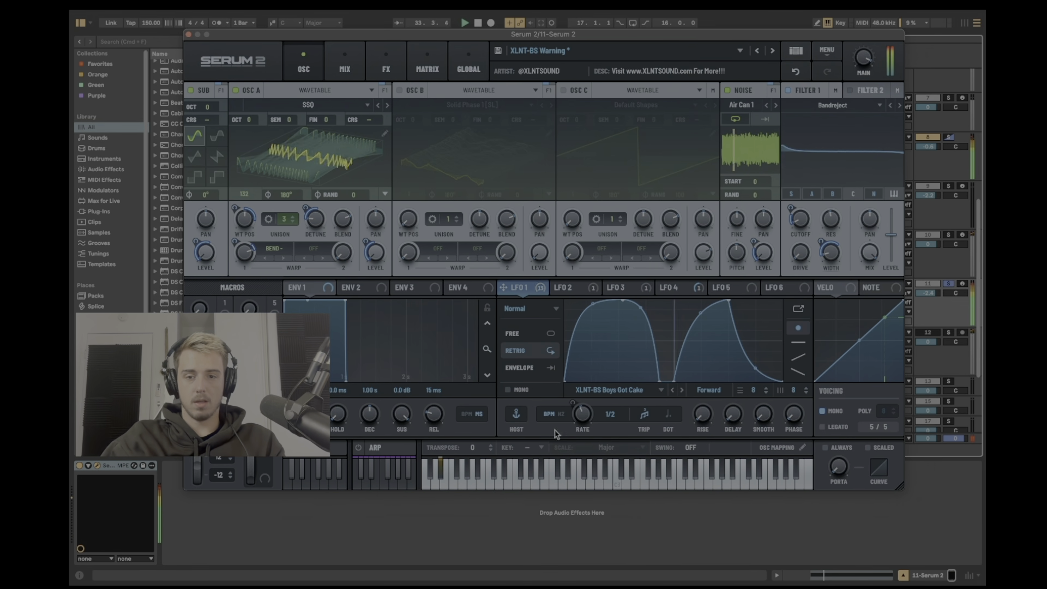
Step: Reduce the LFO 3 to LFO 1 Rate modulation amount in the matrix to almost nothing and play the result
{"action": "left_click", "coordinate": [572, 289]}
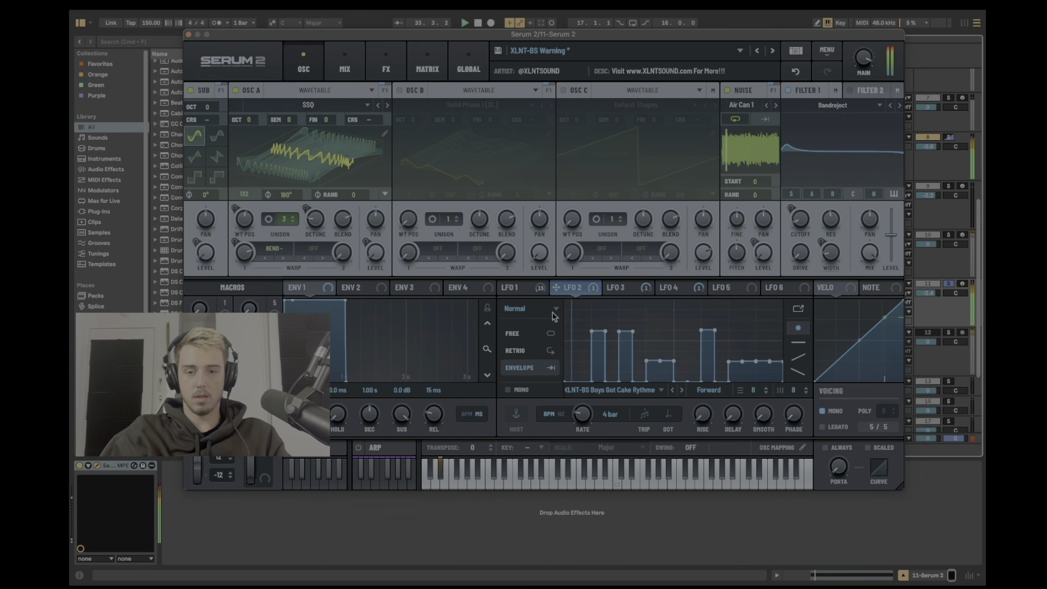
{"action": "left_click", "coordinate": [540, 288]}
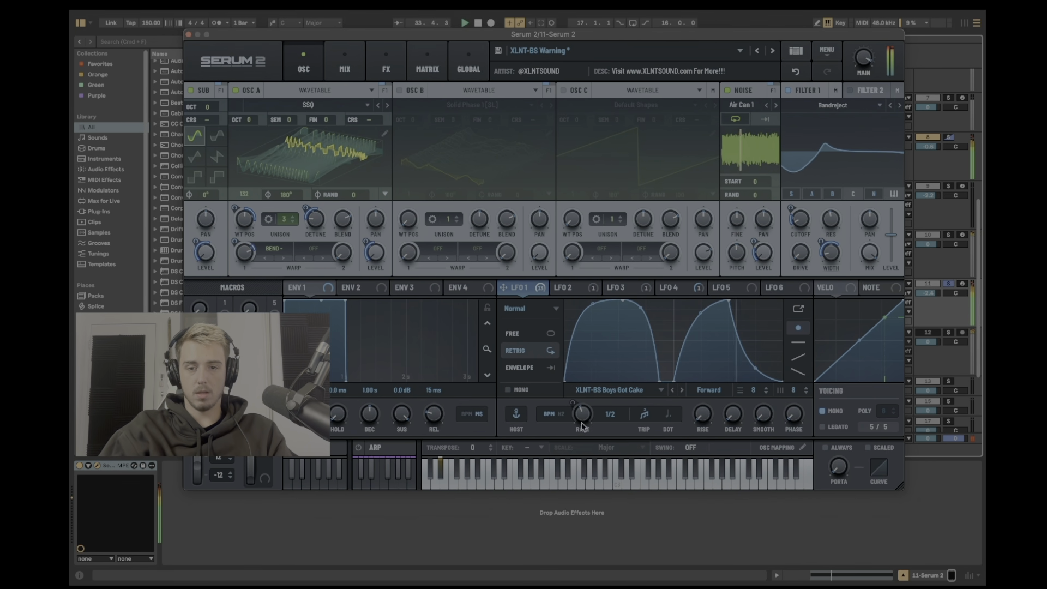
{"action": "right_click", "coordinate": [581, 421]}
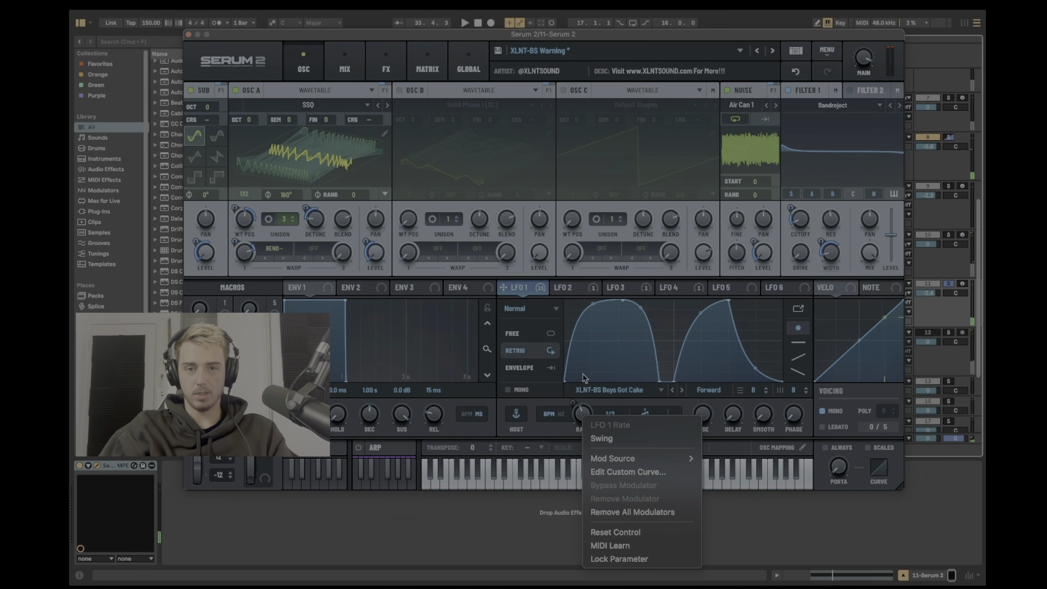
{"action": "left_click", "coordinate": [412, 71]}
{"action": "left_click", "coordinate": [364, 68]}
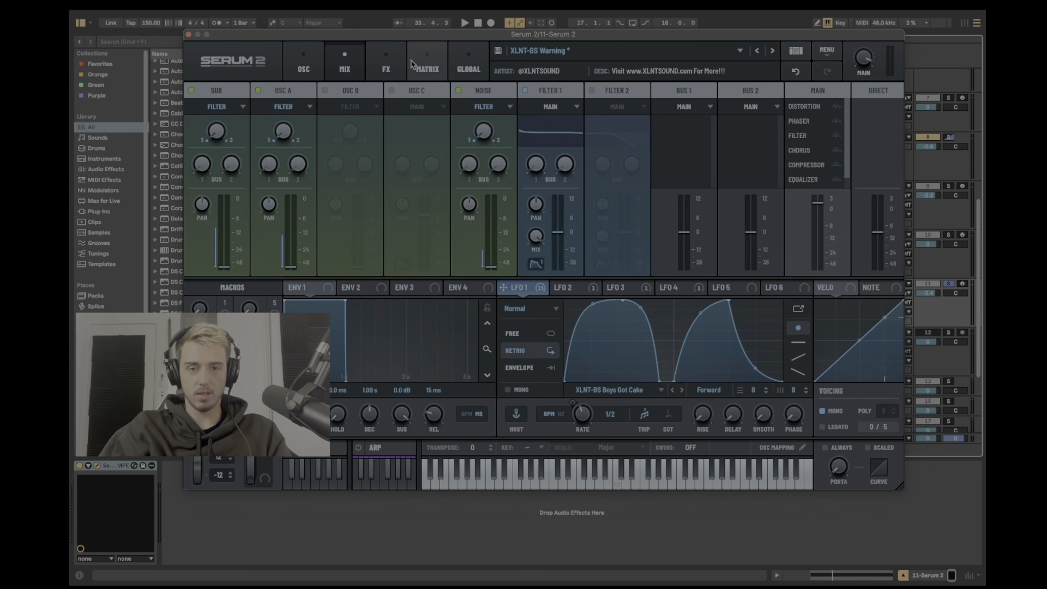
{"action": "left_click", "coordinate": [413, 65]}
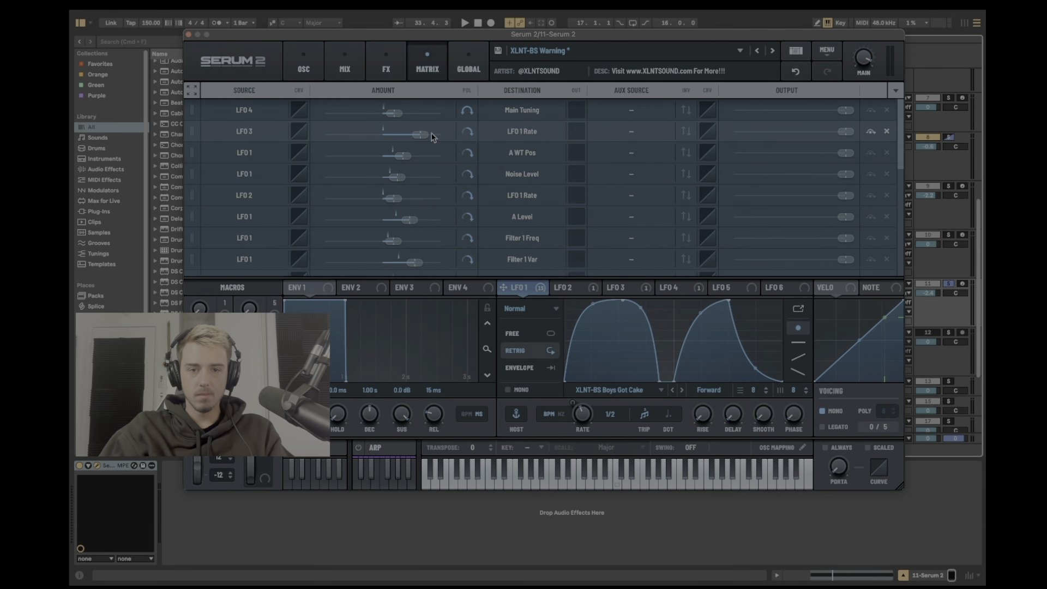
{"action": "left_click_drag", "start_coordinate": [419, 136], "coordinate": [377, 133]}
{"action": "key", "text": "space"}
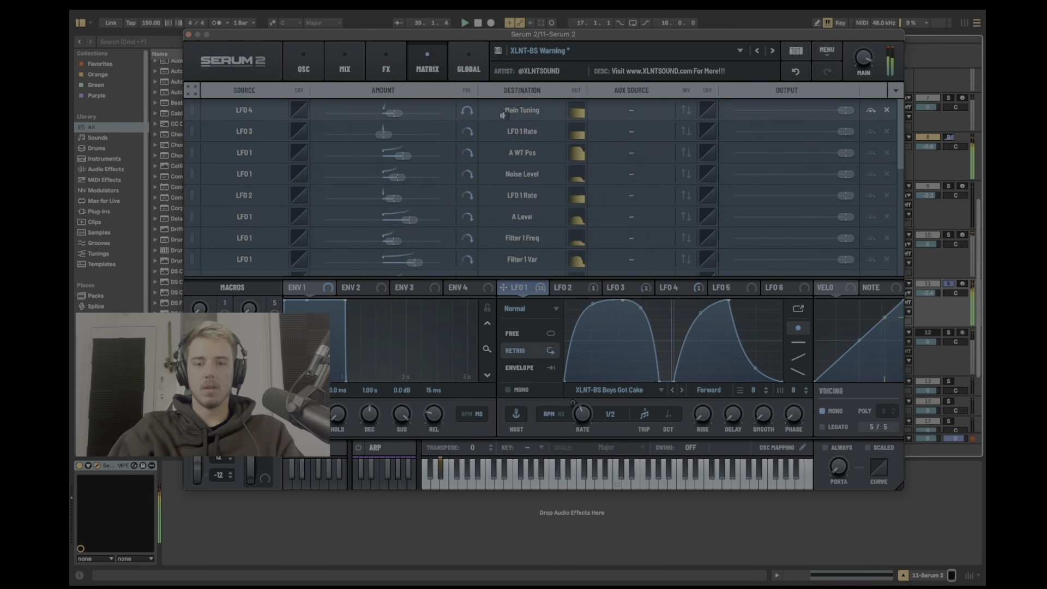
{"action": "left_click", "coordinate": [303, 62]}
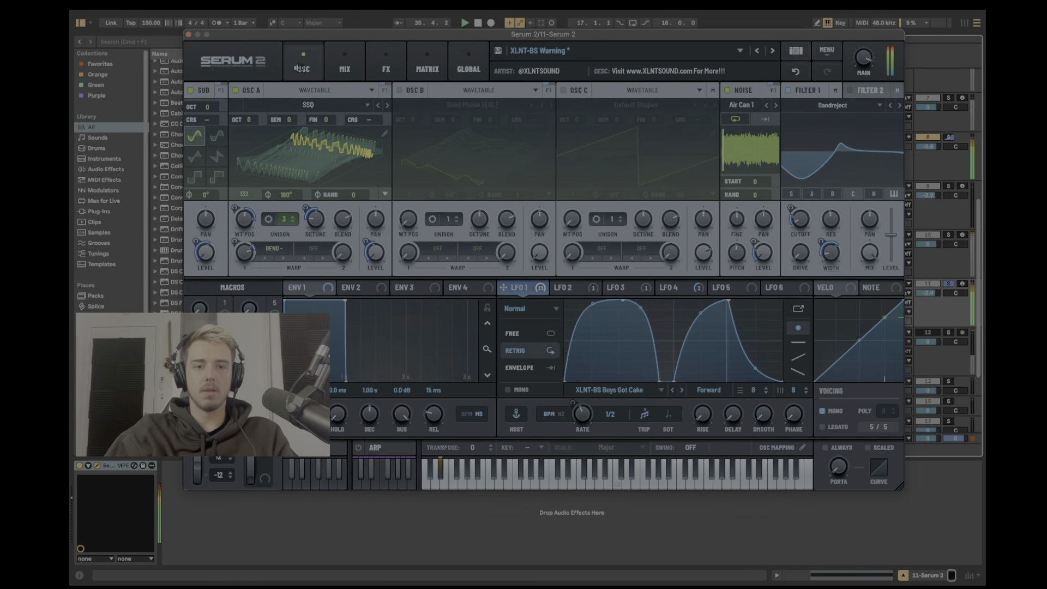
Step: Add OTT after Serum 2 on track 11 and set its Downward amount to 23 %
{"action": "left_click", "coordinate": [188, 34]}
{"action": "type", "text": "ott"}
{"action": "key", "text": "Down"}
{"action": "key", "text": "Down"}
{"action": "key", "text": "Down"}
{"action": "key", "text": "Return"}
{"action": "left_click_drag", "start_coordinate": [303, 267], "coordinate": [303, 323]}
{"action": "left_click_drag", "start_coordinate": [264, 117], "coordinate": [273, 37]}
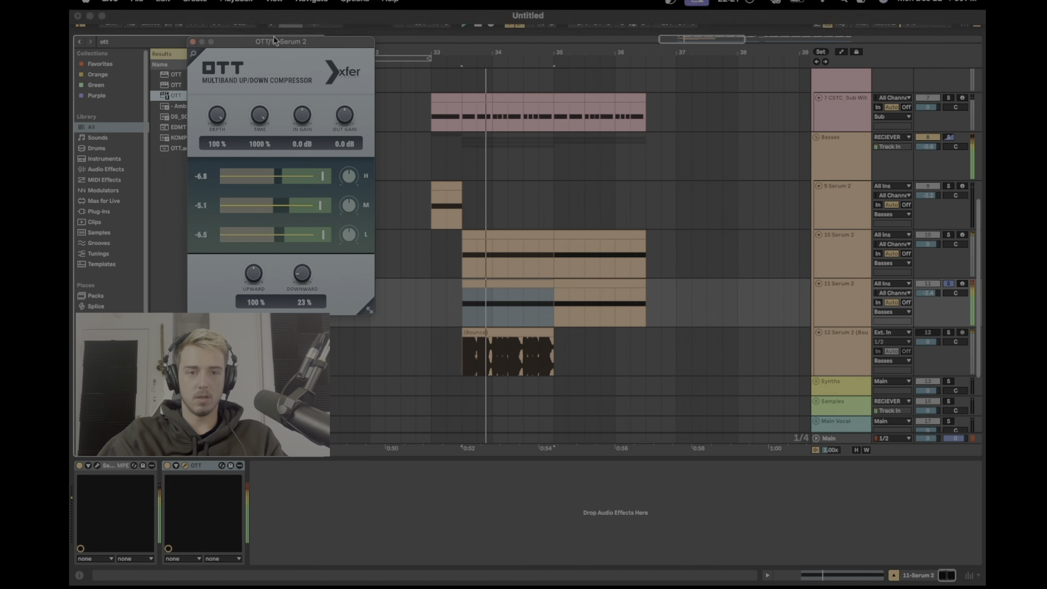
{"action": "left_click", "coordinate": [192, 42]}
Step: Add a Saturator to track 11's device chain and set its drive to 4.1 dB while listening
{"action": "key", "text": "space"}
{"action": "key", "text": "super+f"}
{"action": "type", "text": "sat"}
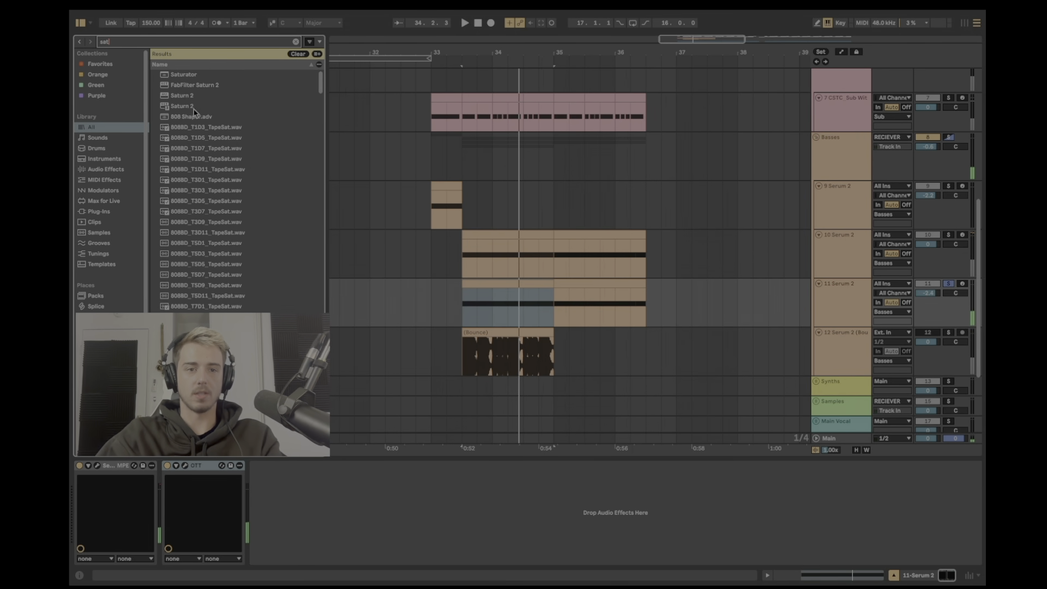
{"action": "key", "text": "Down"}
{"action": "key", "text": "Return"}
{"action": "key", "text": "space"}
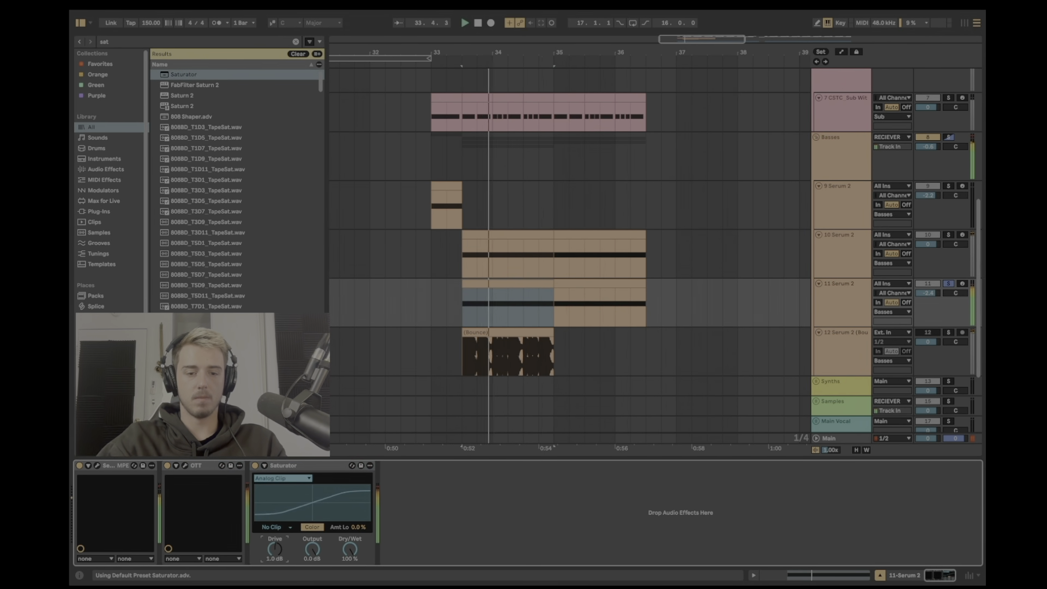
{"action": "key", "text": "space"}
Step: Add Serum 2 FX after the Saturator on track 11 and insert a Distortion effect in it
{"action": "key", "text": "super+f"}
{"action": "type", "text": "seru"}
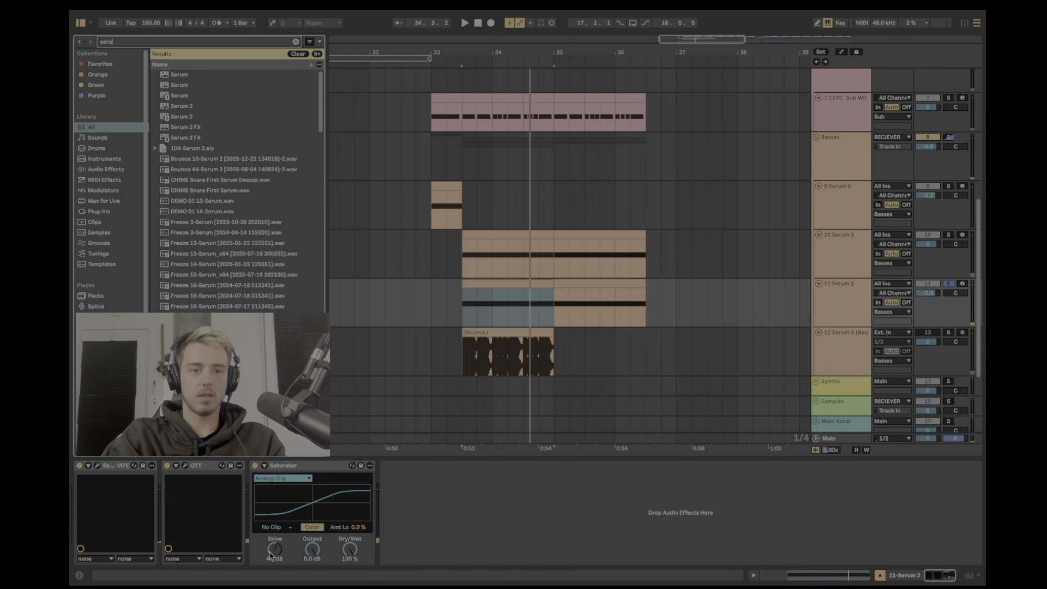
{"action": "double_click", "coordinate": [189, 137]}
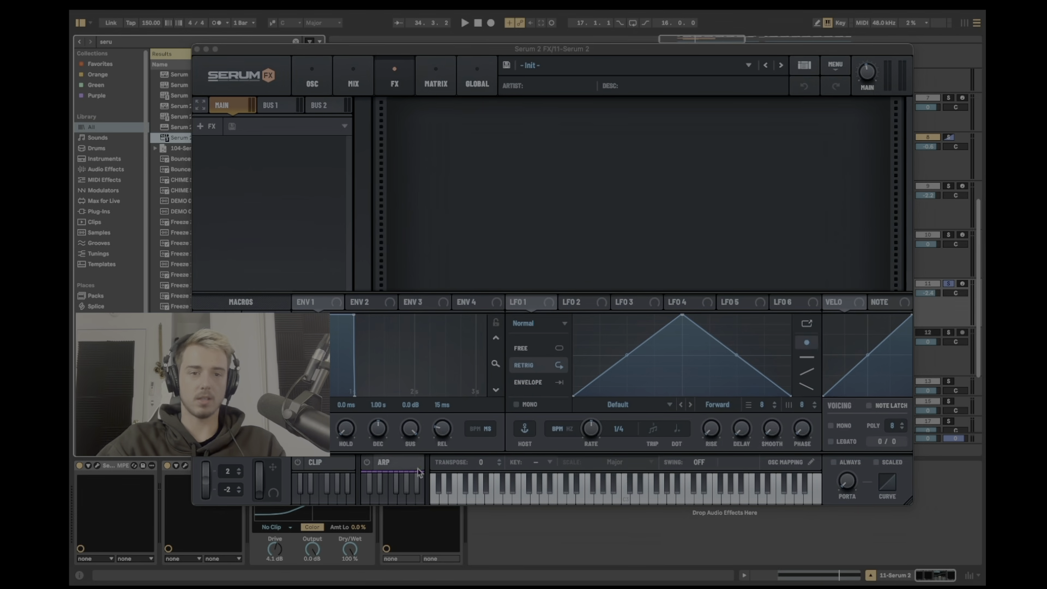
{"action": "left_click", "coordinate": [207, 126]}
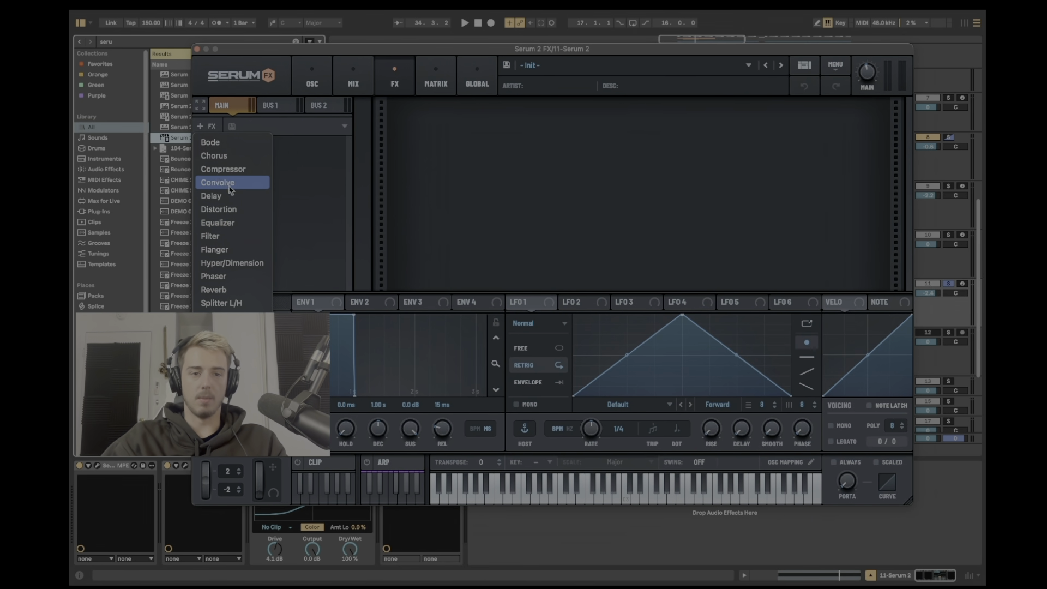
{"action": "left_click", "coordinate": [256, 210]}
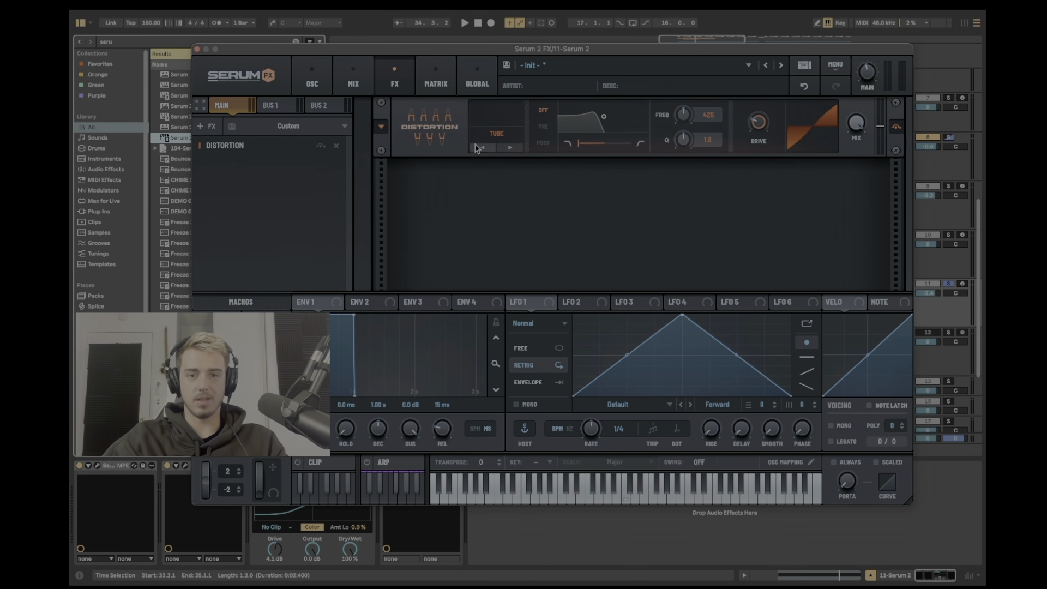
Step: Audition the Overdrive and Hardclip distortion types during playback and settle on Softclip
{"action": "left_click", "coordinate": [515, 110]}
{"action": "key", "text": "space"}
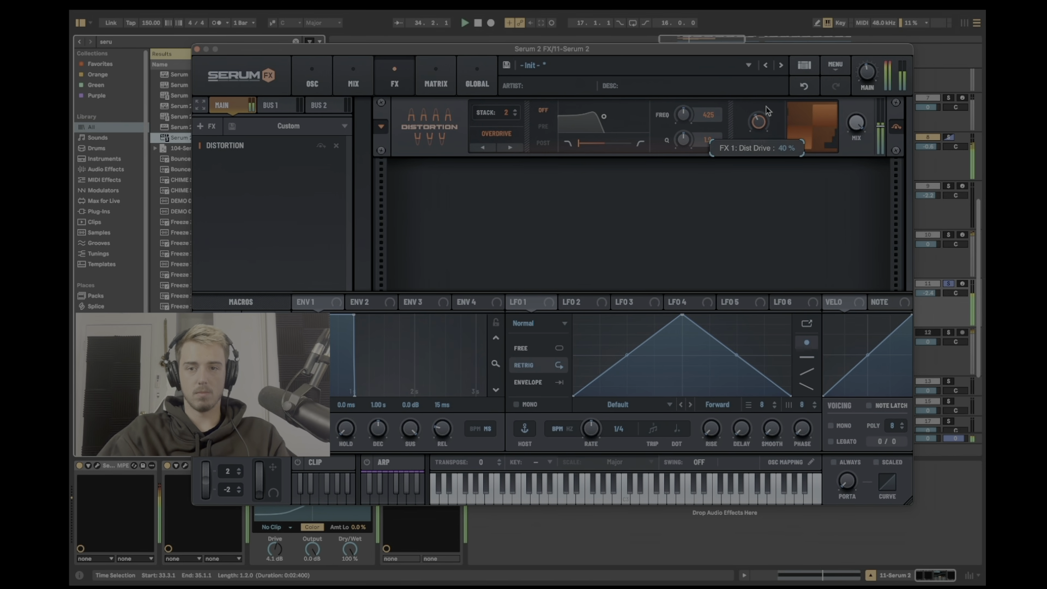
{"action": "left_click", "coordinate": [310, 85]}
{"action": "left_click", "coordinate": [401, 83]}
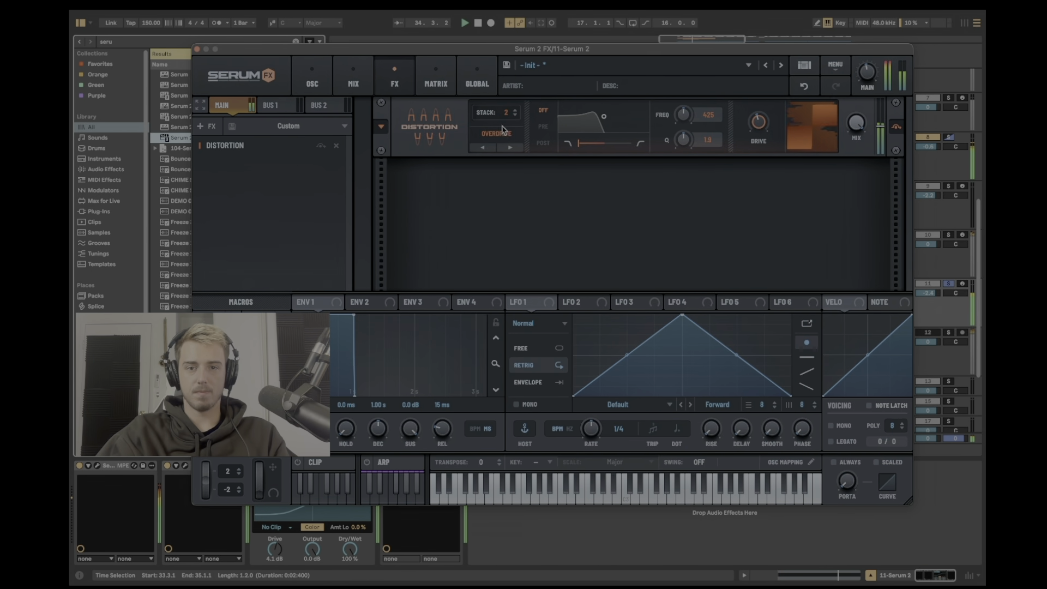
{"action": "left_click", "coordinate": [507, 148]}
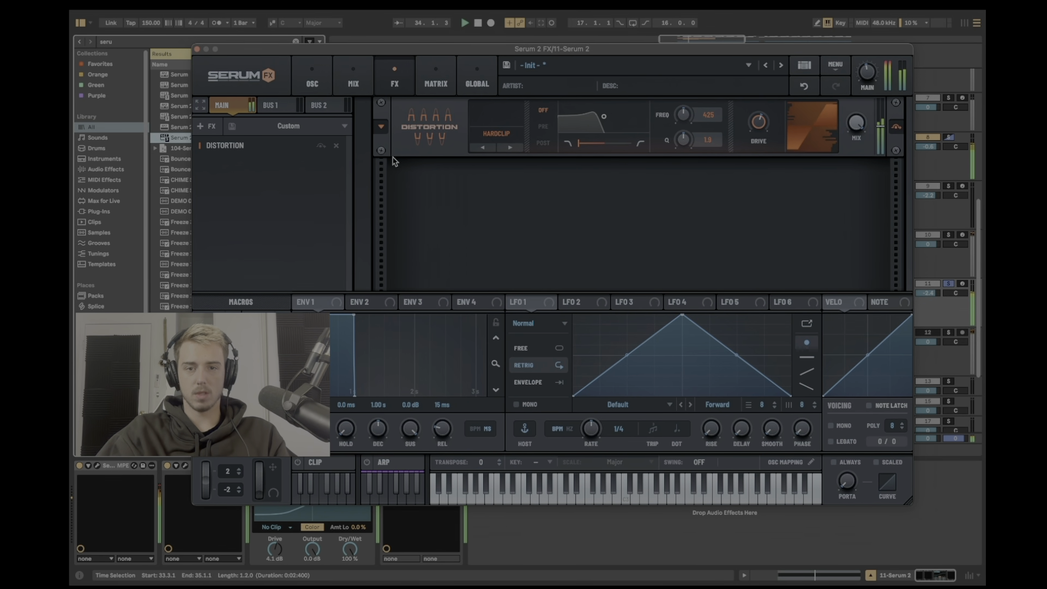
{"action": "left_click", "coordinate": [476, 143]}
{"action": "left_click", "coordinate": [480, 156]}
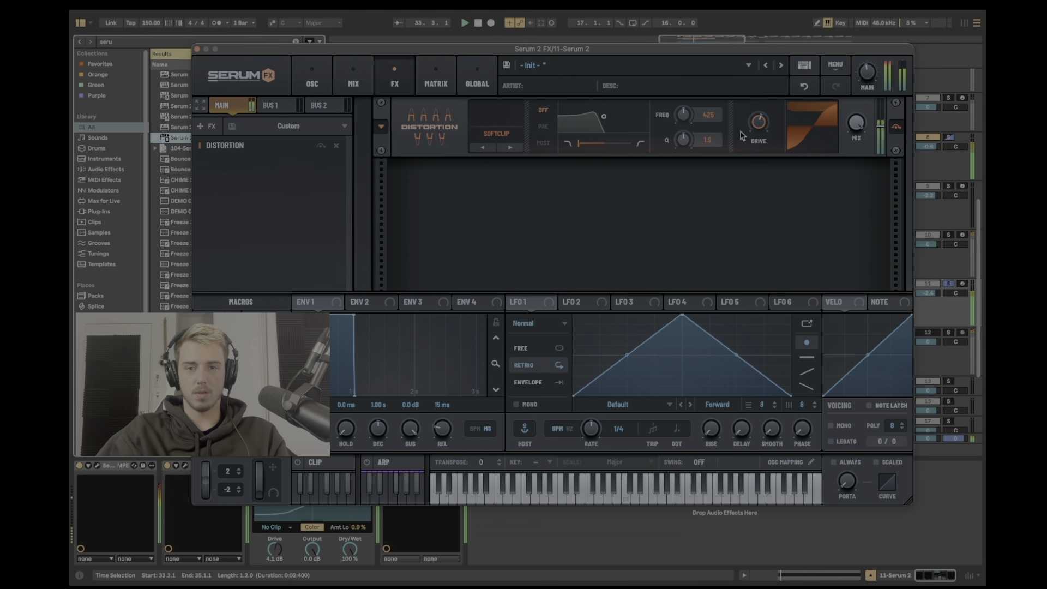
Step: Close Serum 2 FX and raise the Saturator's drive on track 11 to 7.3 dB
{"action": "left_click", "coordinate": [312, 82]}
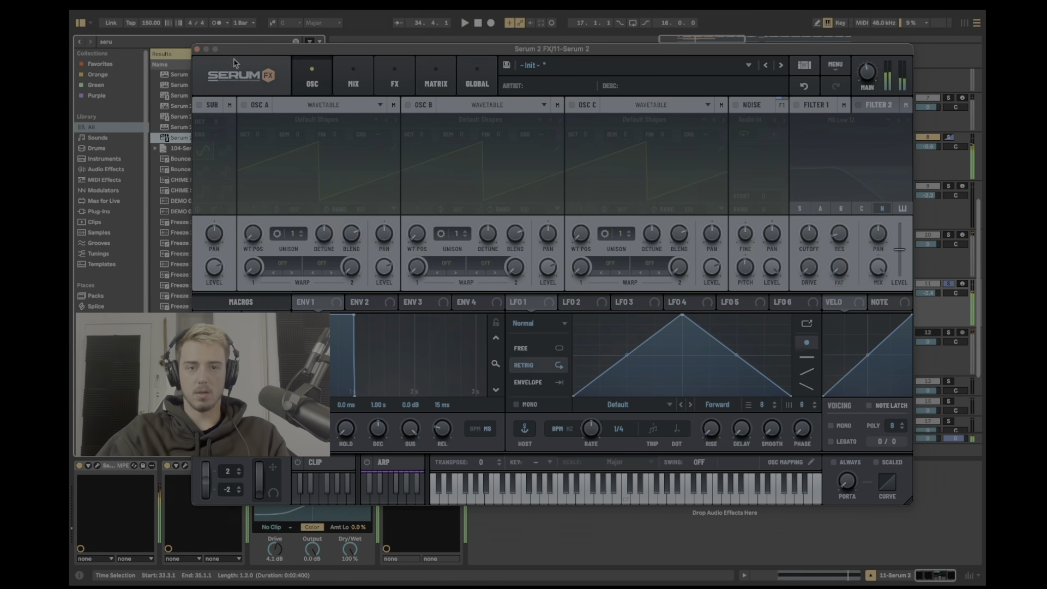
{"action": "key", "text": "space"}
{"action": "key", "text": "space"}
{"action": "left_click", "coordinate": [196, 49]}
{"action": "key", "text": "space"}
{"action": "left_click_drag", "start_coordinate": [277, 550], "coordinate": [277, 539]}
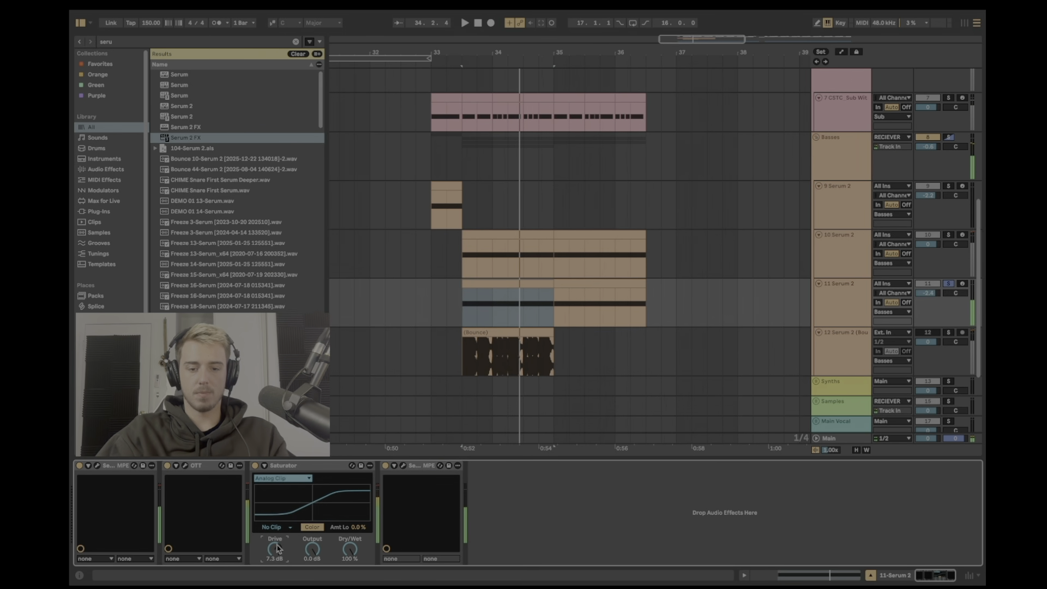
Step: Add EQ Eight to track 11, boosting slightly just below 1 kHz and cutting the highs at 14.1 kHz by 4.83 dB
{"action": "key", "text": "super+f"}
{"action": "type", "text": "eq"}
{"action": "key", "text": "Down"}
{"action": "key", "text": "Down"}
{"action": "key", "text": "Down"}
{"action": "key", "text": "Up"}
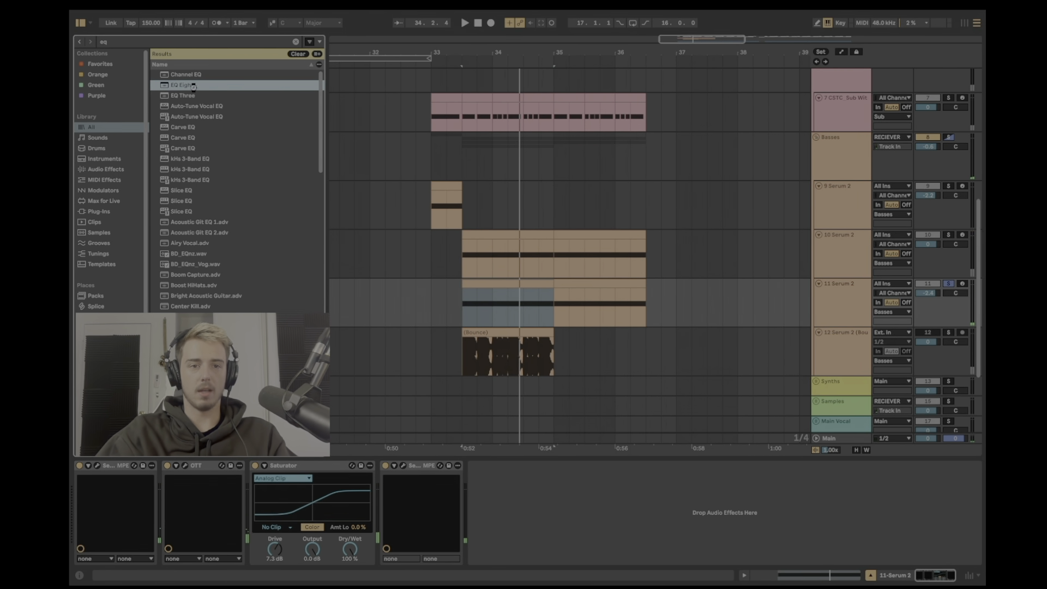
{"action": "key", "text": "Return"}
{"action": "key", "text": "space"}
{"action": "left_click_drag", "start_coordinate": [619, 508], "coordinate": [688, 517]}
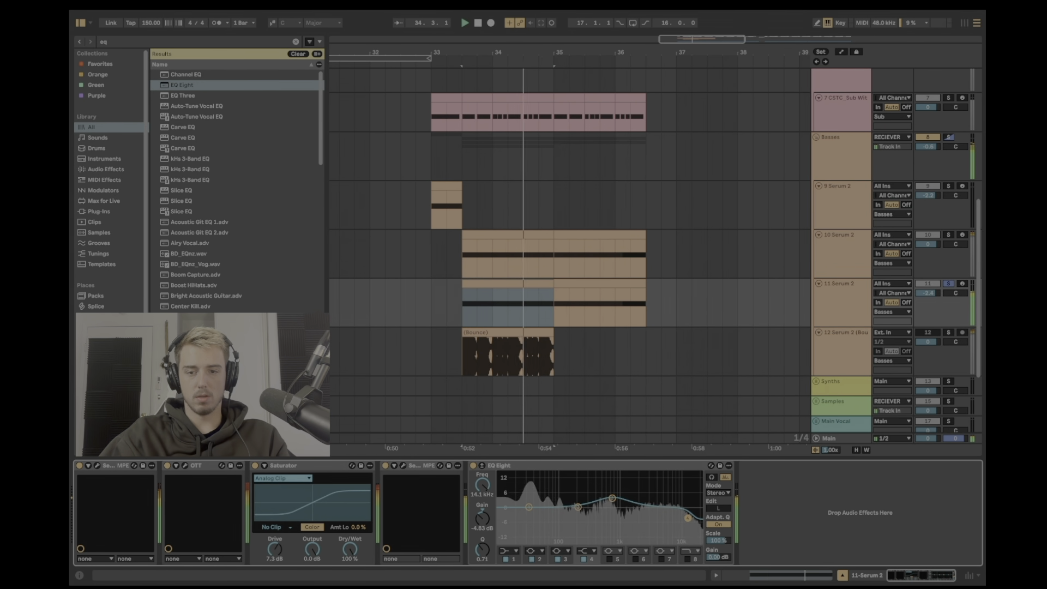
Step: Solo track 10 along with track 11 and play both from position 33.1.1
{"action": "left_click", "coordinate": [948, 237]}
{"action": "left_click", "coordinate": [441, 256]}
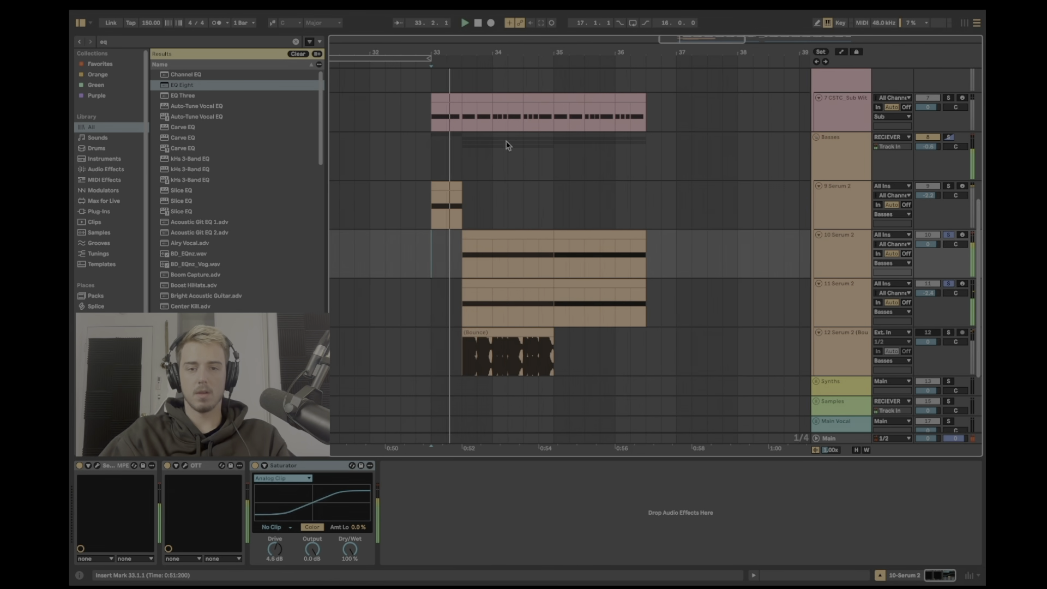
{"action": "scroll", "coordinate": [508, 145], "scroll_direction": "up", "scroll_amount": 4}
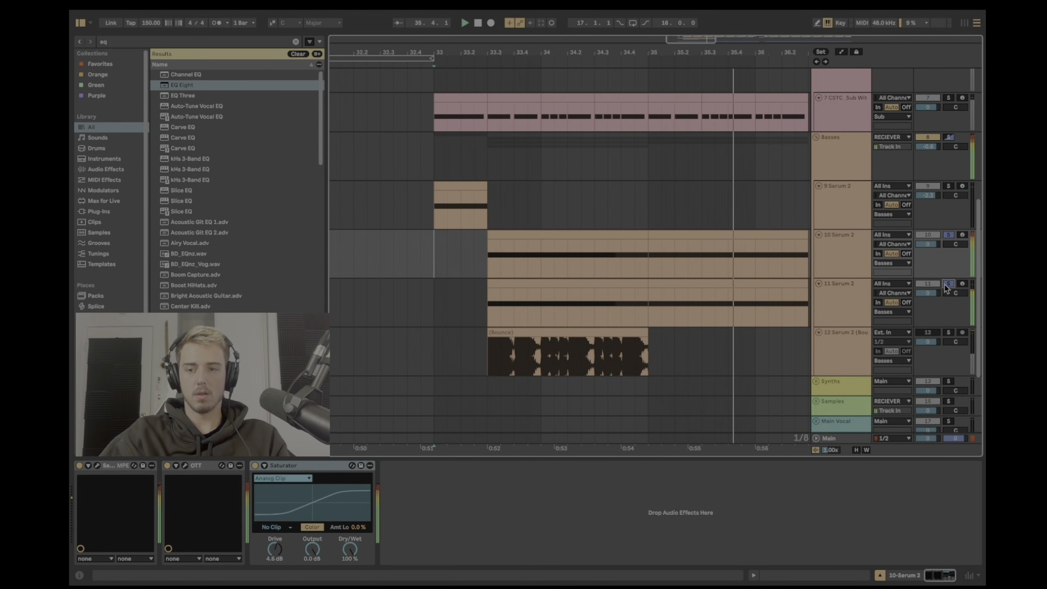
Step: Unsolo the bass tracks and play the full mix from position 33.3.1
{"action": "left_click", "coordinate": [948, 285]}
{"action": "key", "text": "space"}
{"action": "key", "text": "space"}
{"action": "left_click", "coordinate": [474, 284]}
{"action": "left_click", "coordinate": [495, 267]}
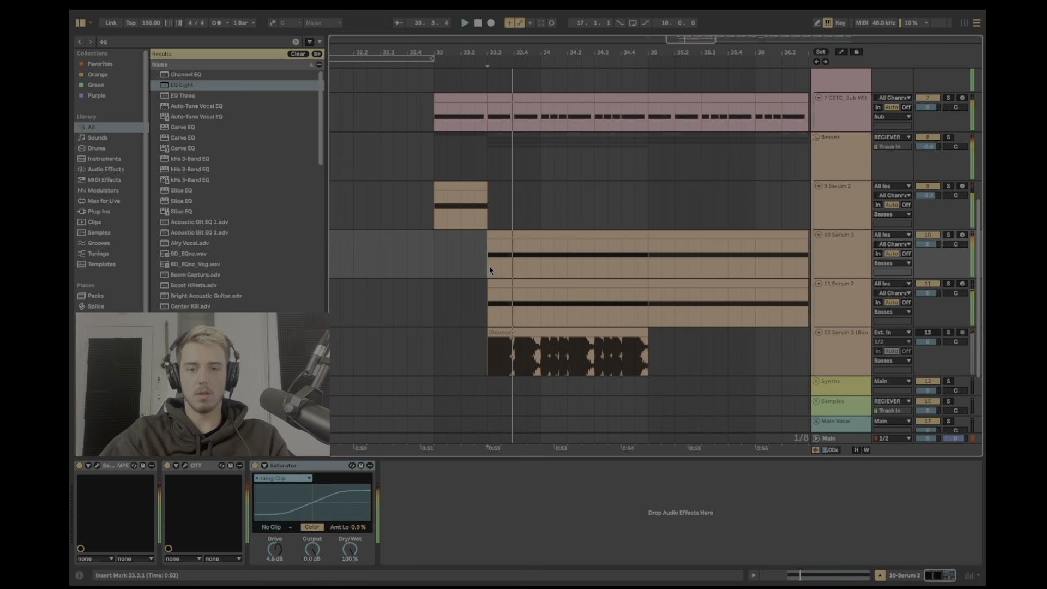
{"action": "left_click", "coordinate": [500, 301]}
{"action": "key", "text": "space"}
{"action": "key", "text": "space"}
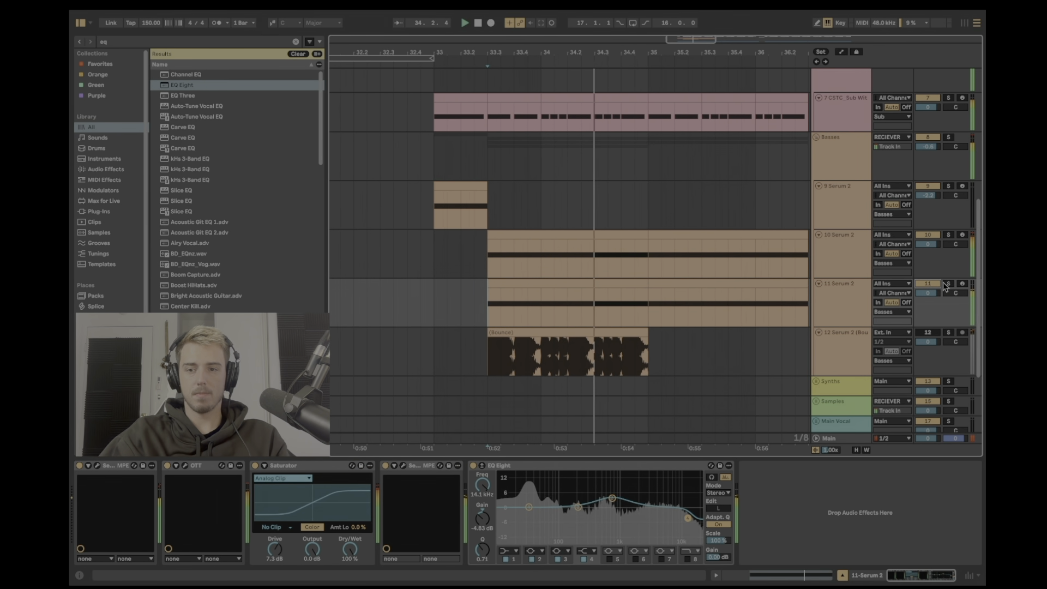
{"action": "key", "text": "space"}
{"action": "key", "text": "space"}
Step: Solo track 11 and replay its processed bass from position 33.3.1
{"action": "left_click", "coordinate": [949, 285]}
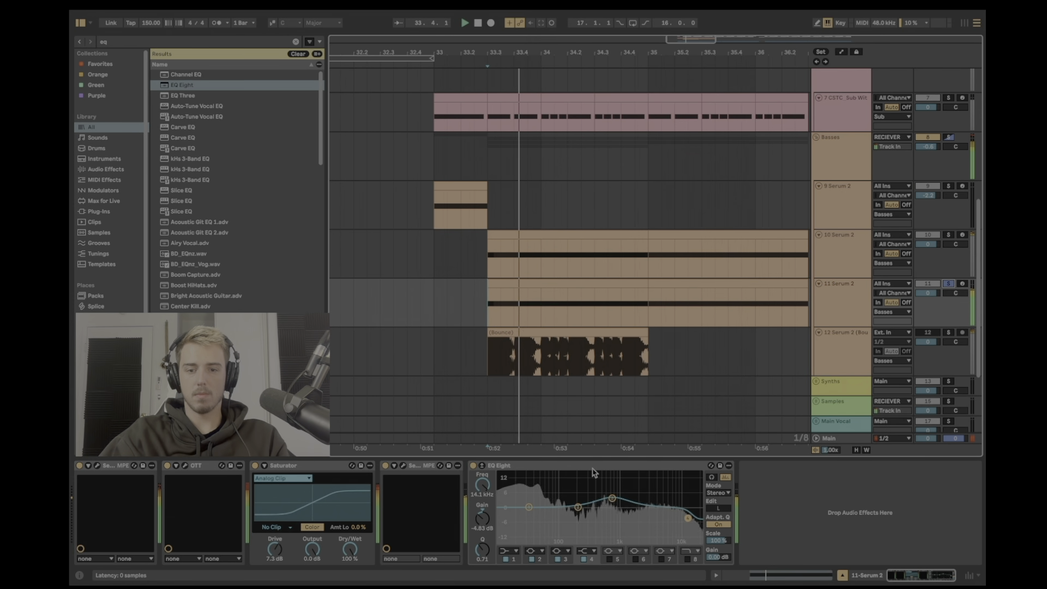
{"action": "key", "text": "space"}
{"action": "key", "text": "space"}
{"action": "key", "text": "space"}
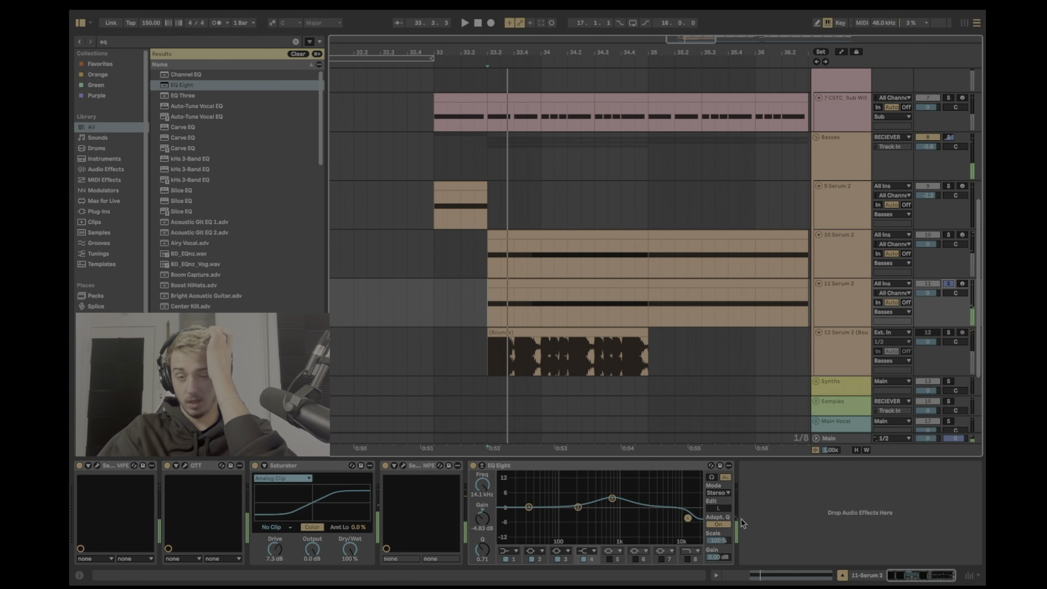
Step: Unsolo track 11 and play all the bass layers together with the full mix
{"action": "key", "text": "space"}
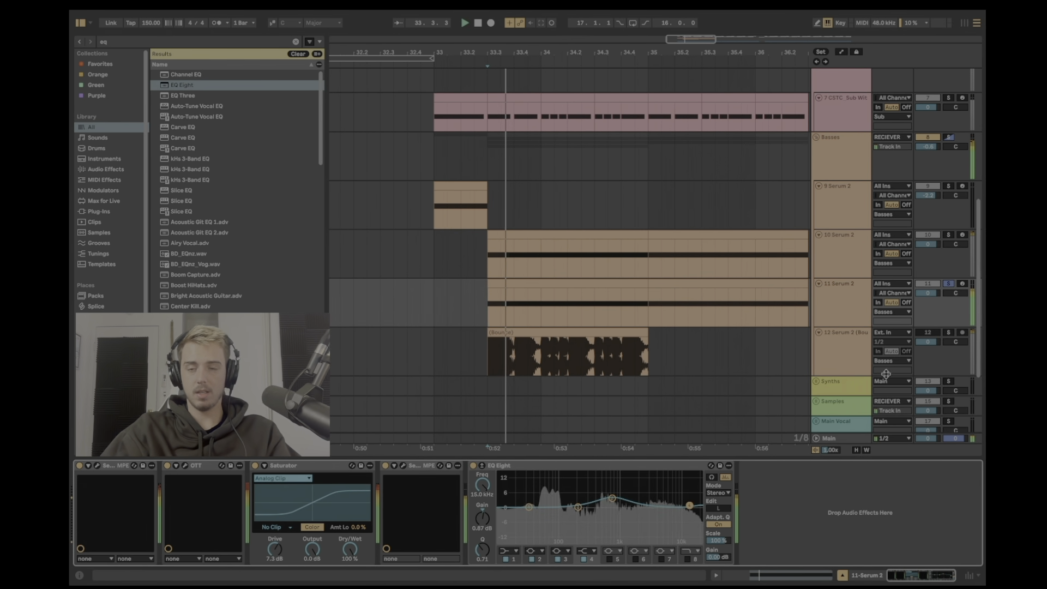
{"action": "left_click", "coordinate": [949, 272]}
{"action": "left_click", "coordinate": [949, 284]}
{"action": "key", "text": "space"}
{"action": "key", "text": "space"}
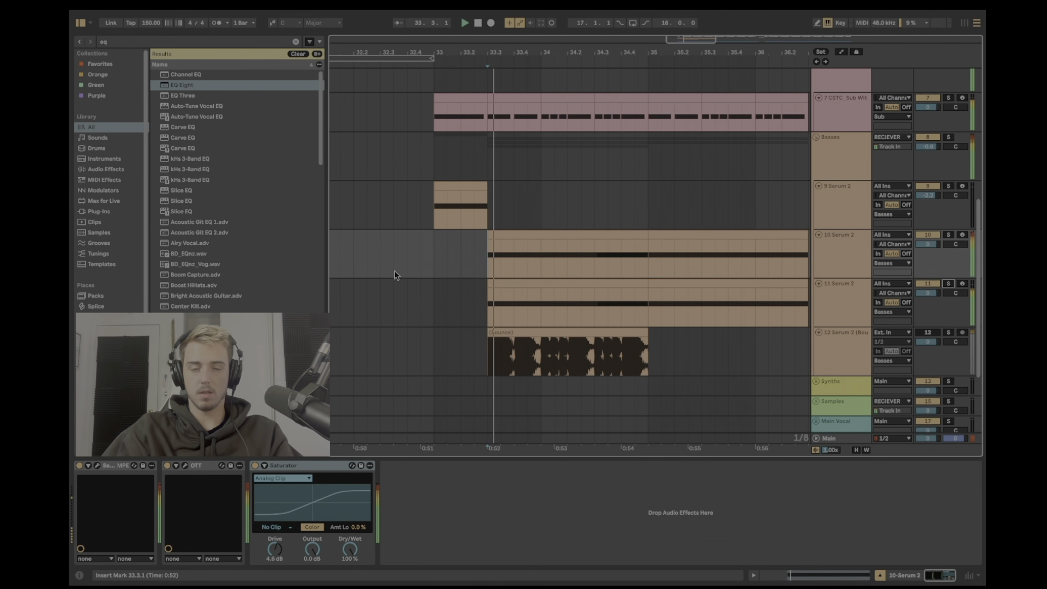
{"action": "left_click", "coordinate": [491, 302]}
{"action": "scroll", "coordinate": [797, 281], "scroll_direction": "right", "scroll_amount": 3}
{"action": "scroll", "coordinate": [798, 281], "scroll_direction": "down", "scroll_amount": 3}
{"action": "scroll", "coordinate": [797, 281], "scroll_direction": "left", "scroll_amount": 1}
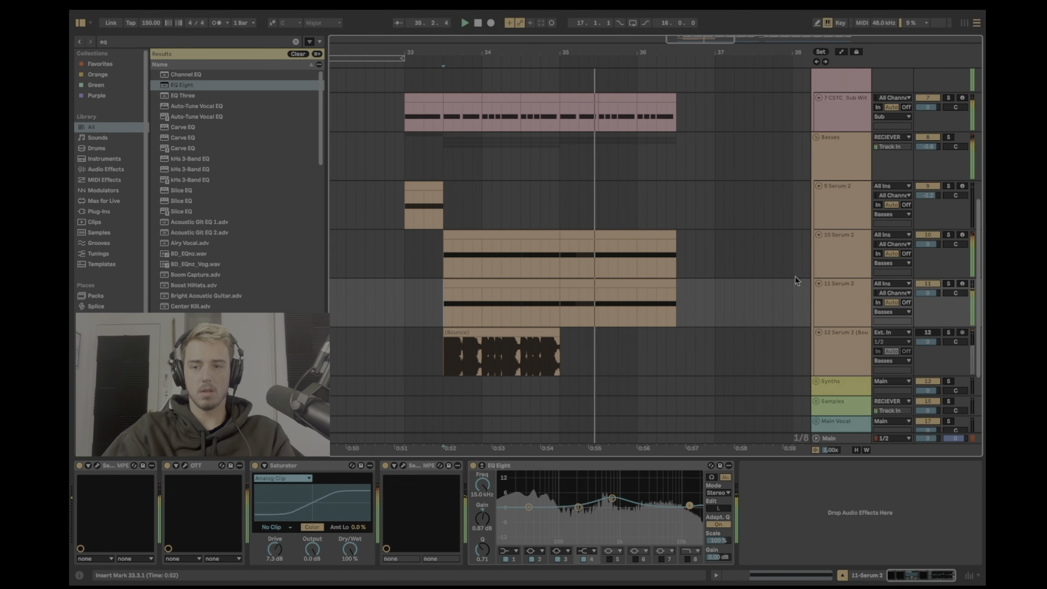
Step: Solo tracks 10 and 11 and play the two basses together from position 33.3.1
{"action": "left_click", "coordinate": [949, 234]}
{"action": "left_click", "coordinate": [949, 283]}
{"action": "key", "text": "space"}
{"action": "key", "text": "space"}
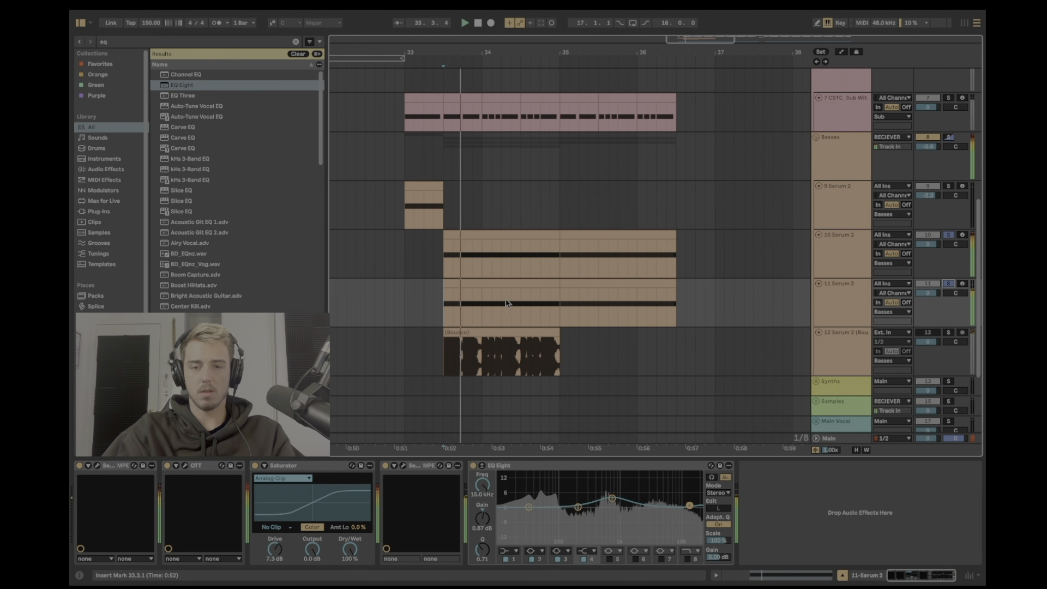
Step: Unsolo tracks 10 and 11, check the layered basses against the full mix, and stop playback
{"action": "left_click", "coordinate": [950, 285]}
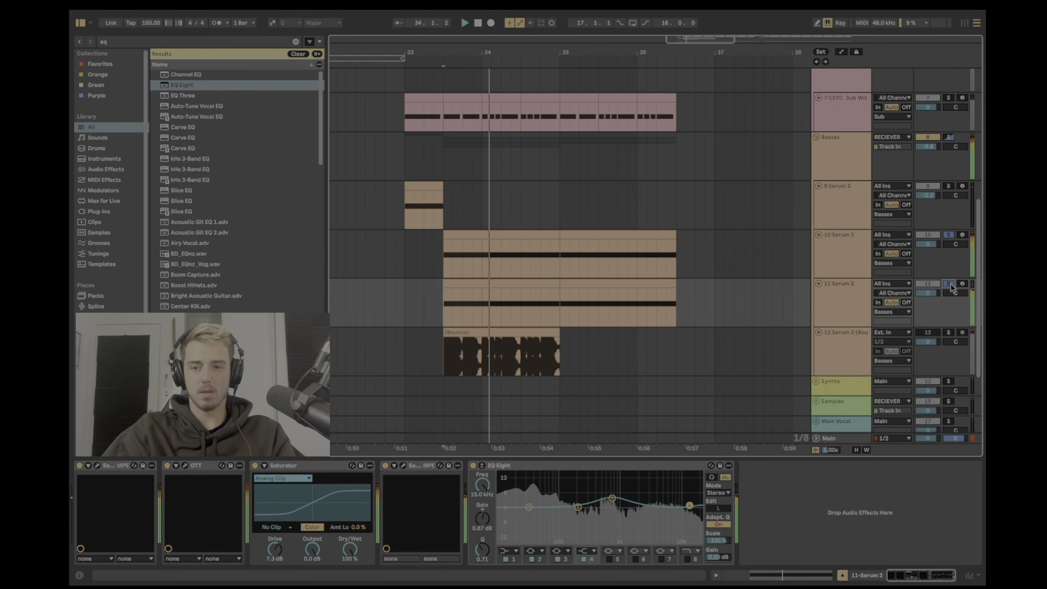
{"action": "left_click", "coordinate": [951, 285]}
{"action": "key", "text": "space"}
{"action": "key", "text": "space"}
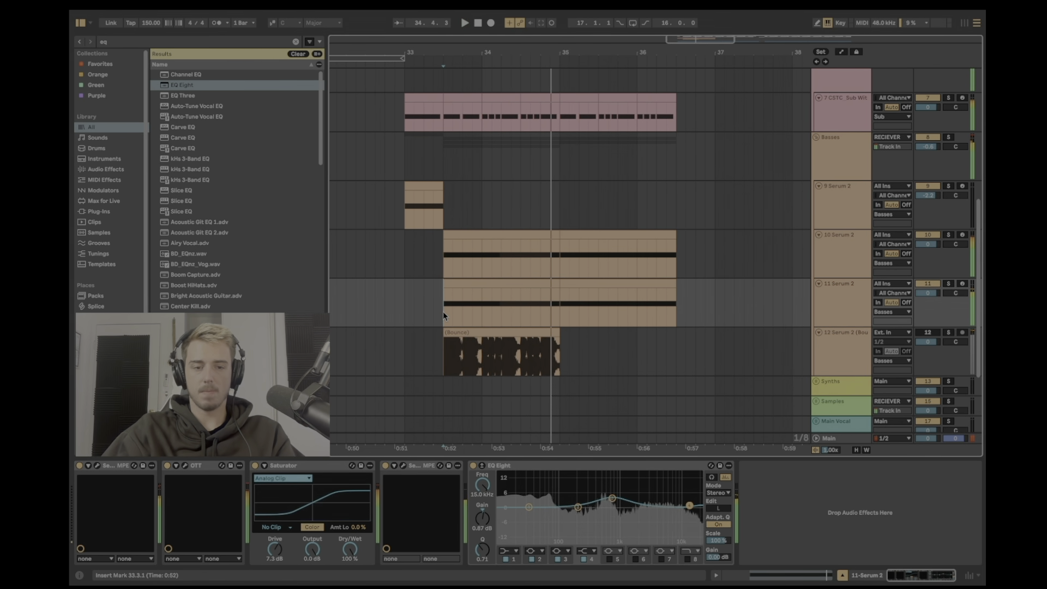
{"action": "key", "text": "space"}
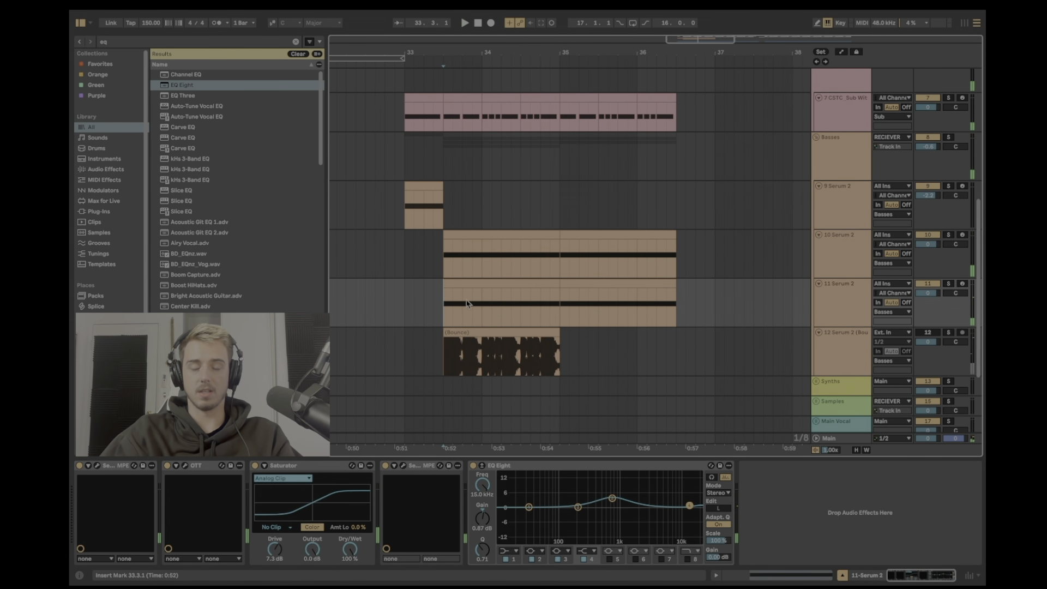
Step: Insert a new MIDI track below track 11 and copy track 11's bass clips onto it at position 33.3.1
{"action": "scroll", "coordinate": [473, 263], "scroll_direction": "down", "scroll_amount": 3}
{"action": "key", "text": "super+shift+t"}
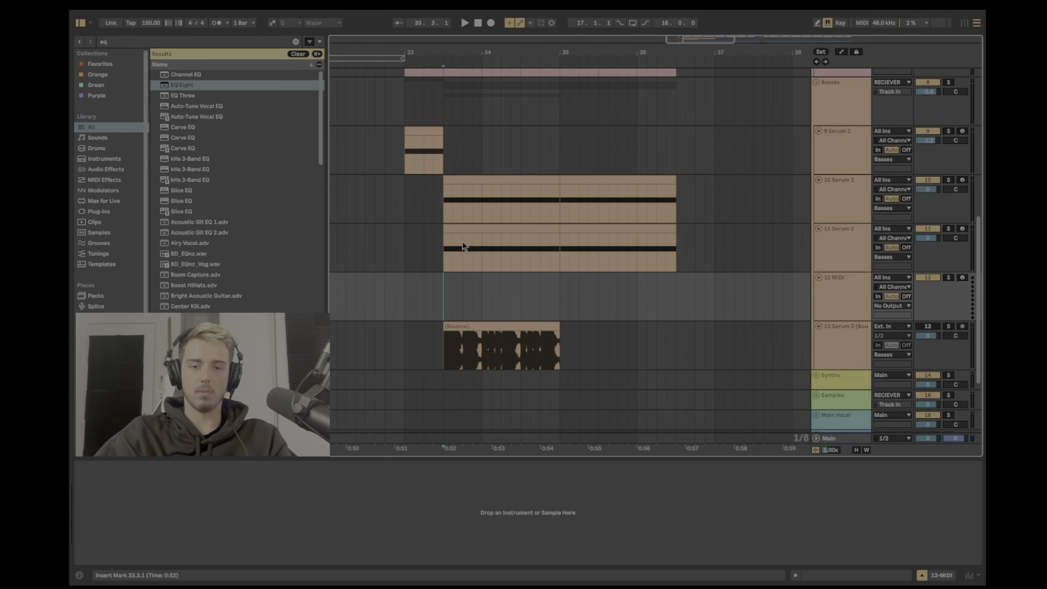
{"action": "left_click", "coordinate": [475, 229]}
{"action": "left_click", "coordinate": [620, 229], "text": "shift"}
{"action": "left_click_drag", "start_coordinate": [620, 230], "coordinate": [619, 307]}
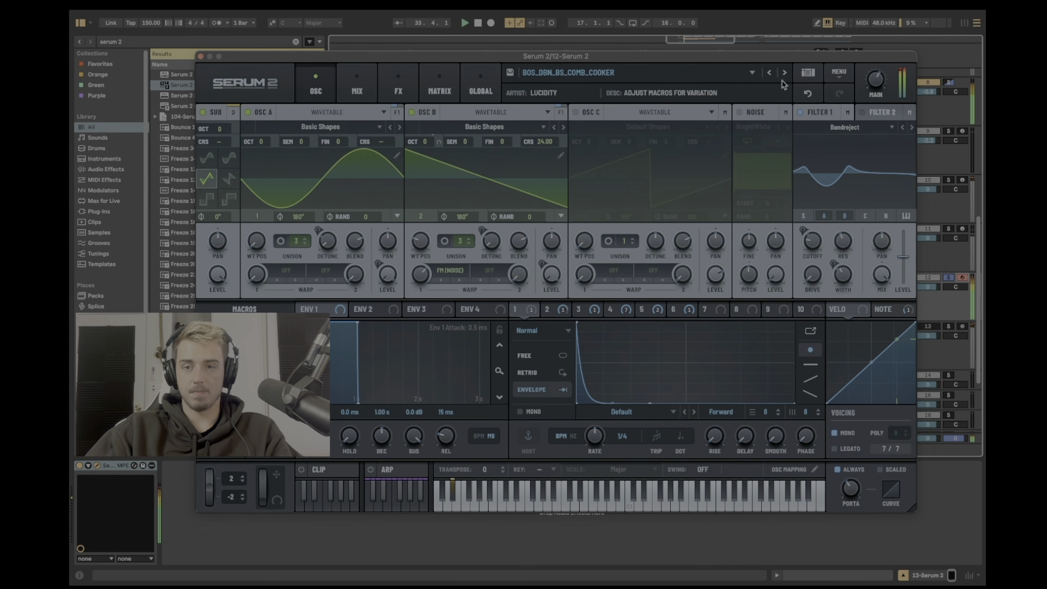
Step: Audition Serum 2 presets on track 12 and load BS Bragging [VIRTUAL RIOT]
{"action": "left_click", "coordinate": [785, 74]}
{"action": "left_click", "coordinate": [784, 74]}
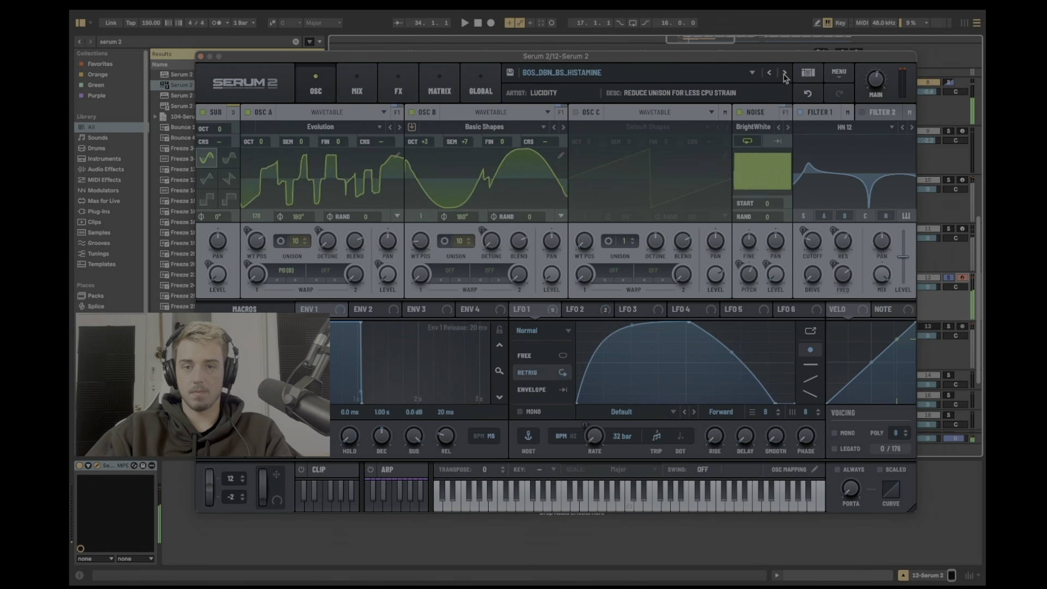
{"action": "left_click", "coordinate": [785, 74]}
Step: Set LFO 1's shape to the user preset XLNT-BS Boys Got Cake
{"action": "left_click_drag", "start_coordinate": [524, 309], "coordinate": [551, 274]}
{"action": "right_click", "coordinate": [551, 274]}
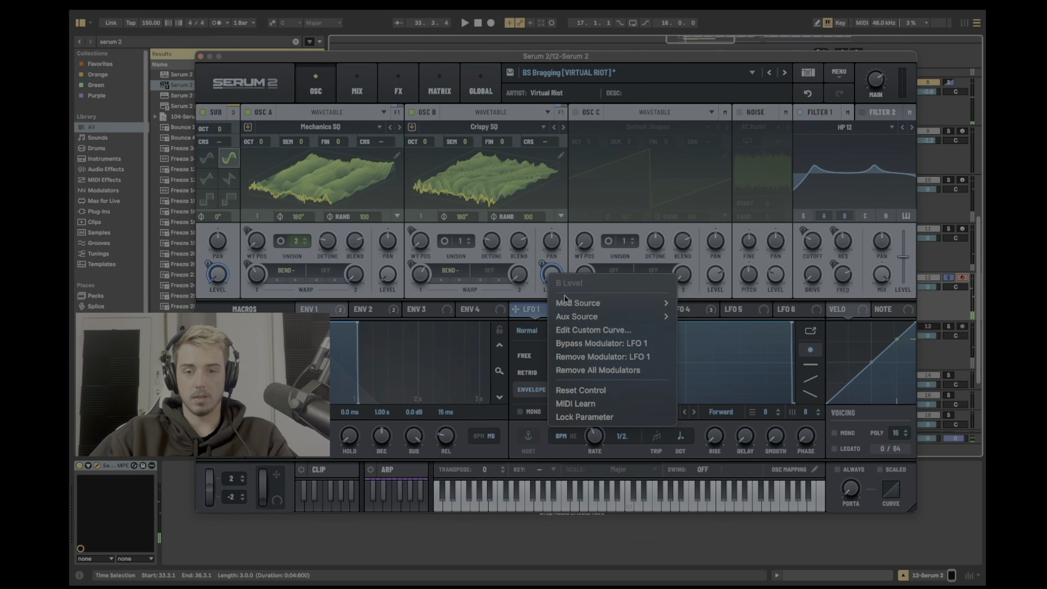
{"action": "right_click", "coordinate": [580, 405]}
{"action": "mouse_move", "coordinate": [649, 479]}
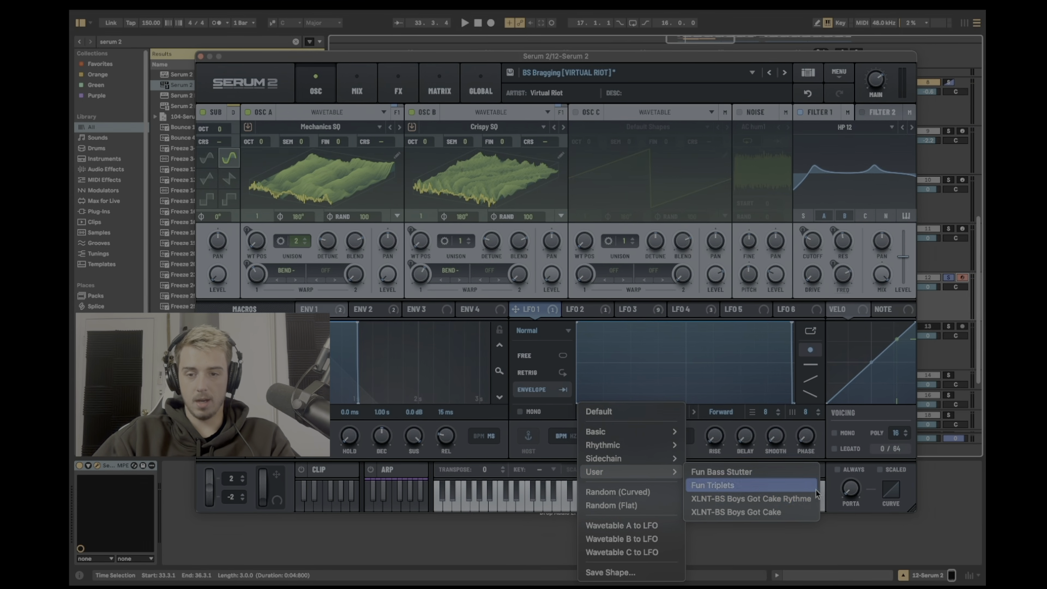
{"action": "left_click", "coordinate": [763, 513]}
Step: Assign LFO 1 to the Sub, Osc A and Osc B levels while checking the sound
{"action": "key", "text": "space"}
{"action": "left_click_drag", "start_coordinate": [539, 315], "coordinate": [217, 276]}
{"action": "key", "text": "space"}
{"action": "key", "text": "space"}
{"action": "left_click_drag", "start_coordinate": [537, 313], "coordinate": [388, 274]}
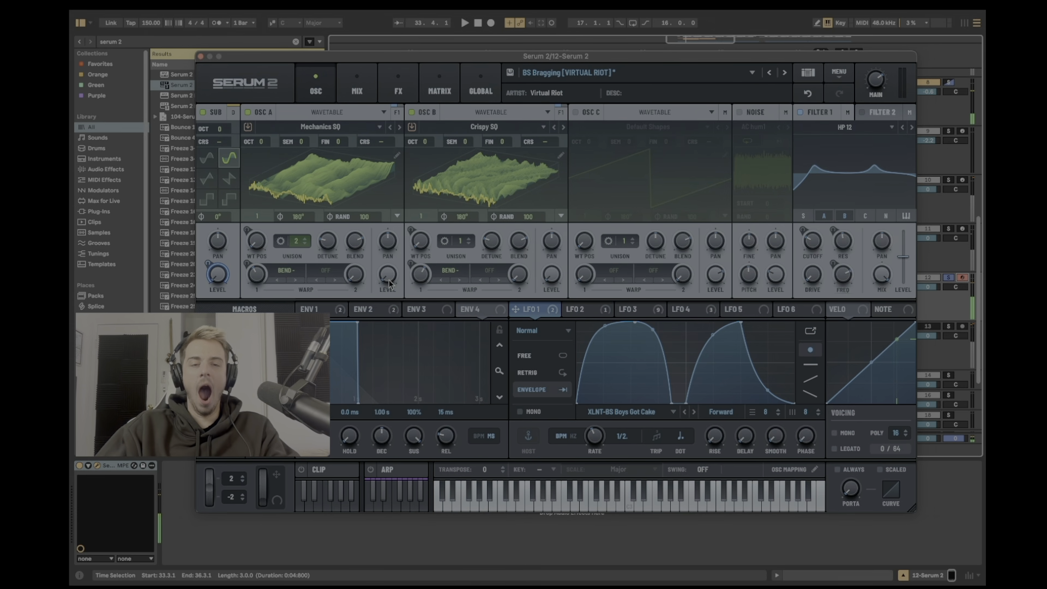
{"action": "key", "text": "space"}
{"action": "left_click_drag", "start_coordinate": [532, 309], "coordinate": [552, 274]}
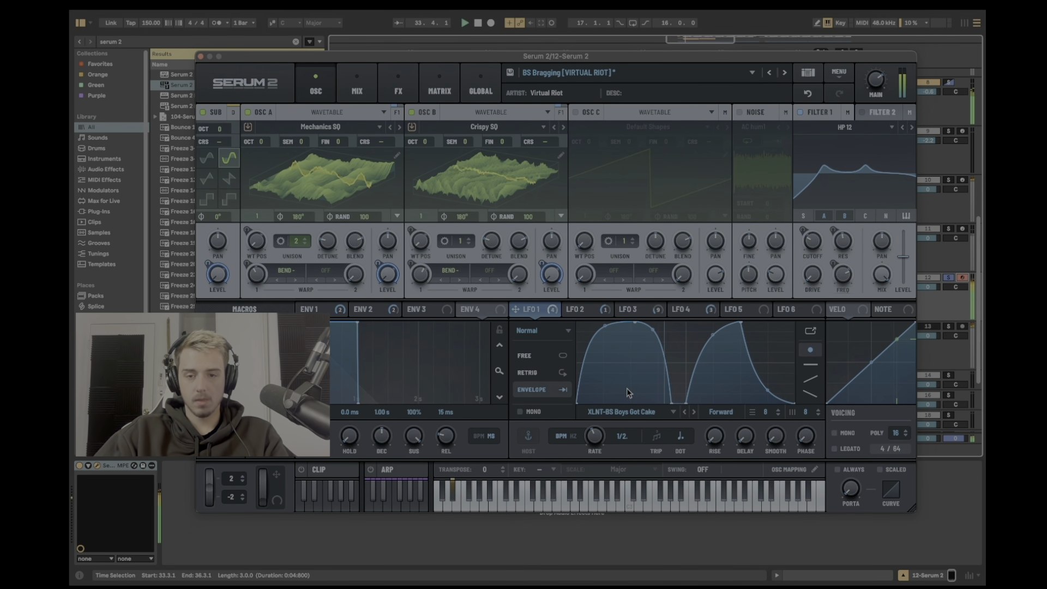
Step: Assign LFO 5 as the modulation source for LFO 1's rate
{"action": "left_click", "coordinate": [739, 313]}
{"action": "right_click", "coordinate": [741, 315]}
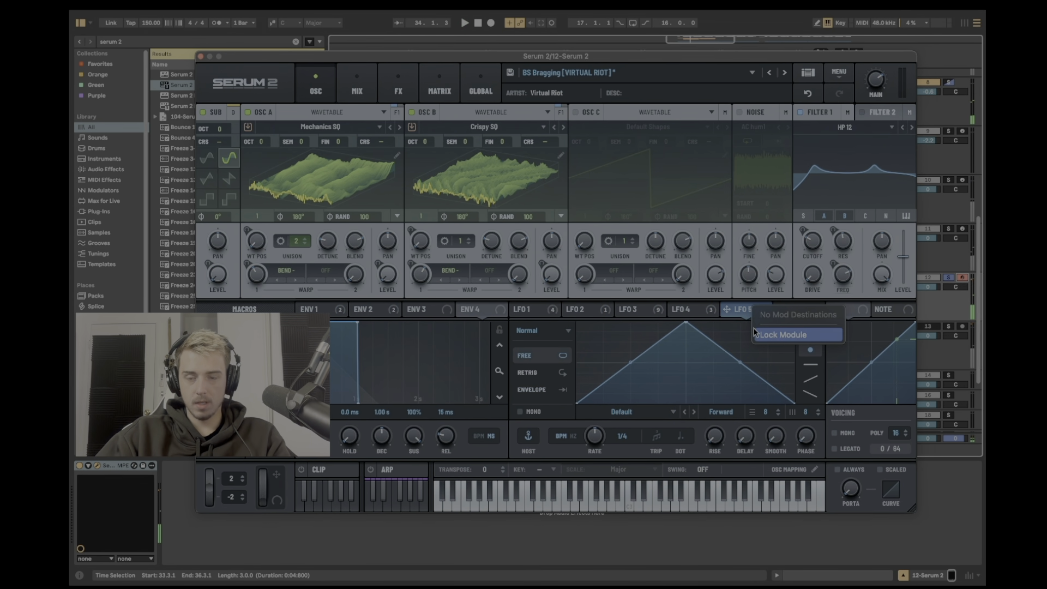
{"action": "left_click", "coordinate": [755, 334]}
{"action": "left_click", "coordinate": [628, 416]}
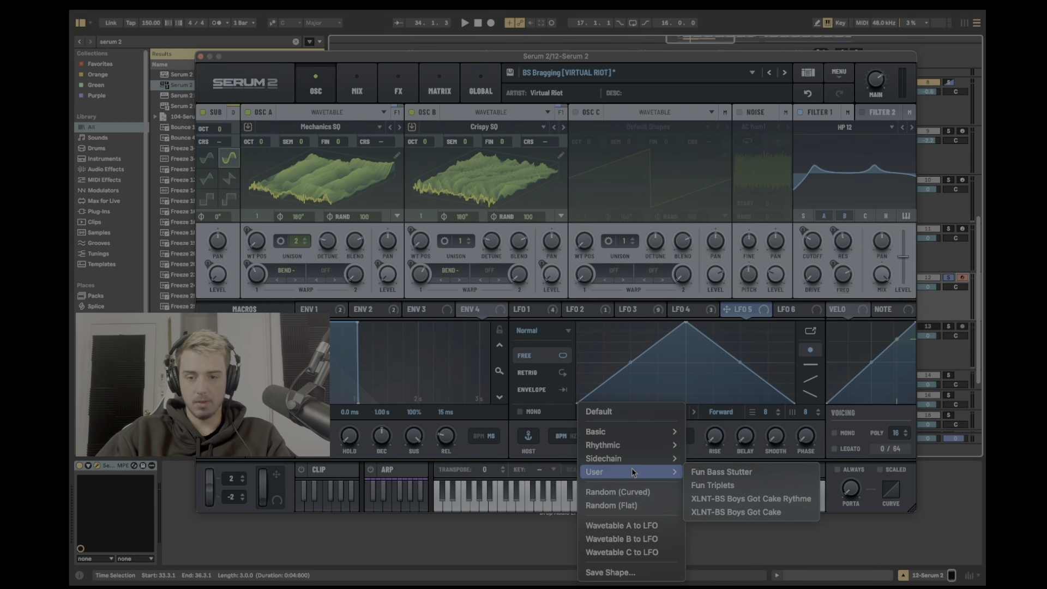
{"action": "left_click", "coordinate": [705, 331]}
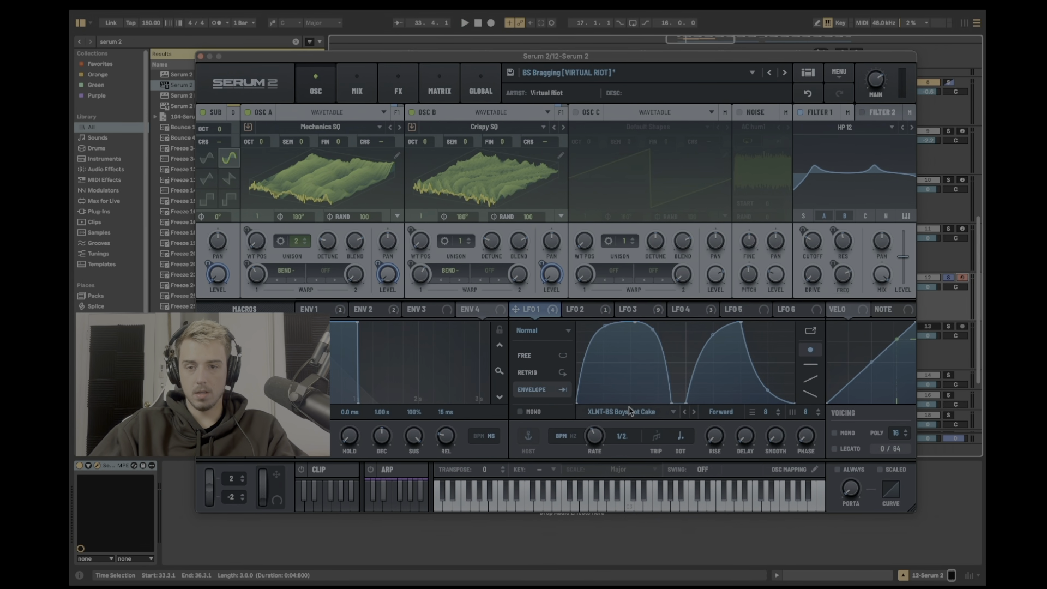
{"action": "right_click", "coordinate": [595, 437]}
{"action": "mouse_move", "coordinate": [655, 479]}
{"action": "mouse_move", "coordinate": [757, 452]}
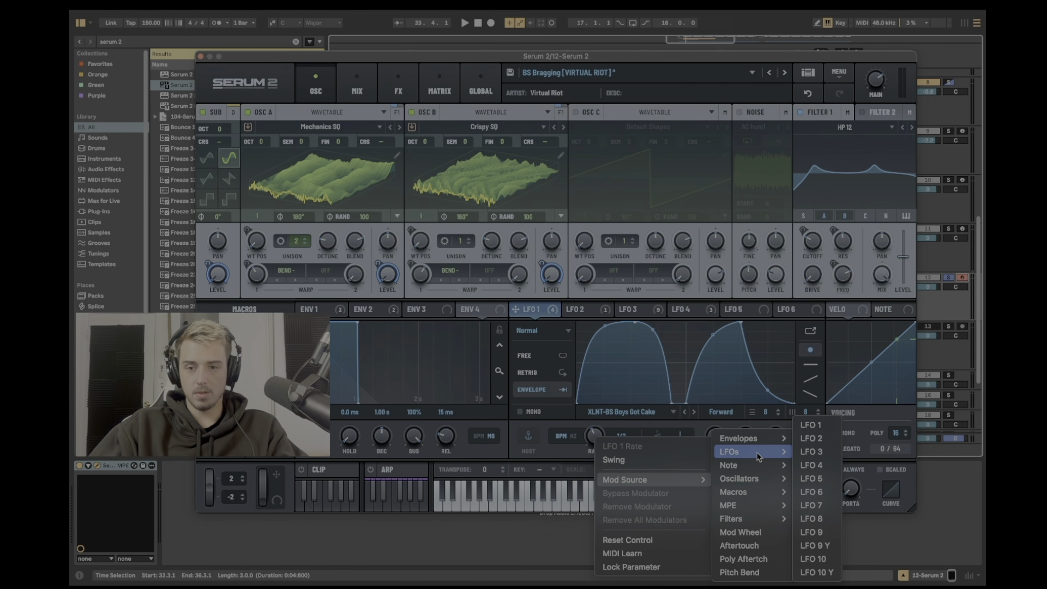
{"action": "left_click", "coordinate": [824, 479]}
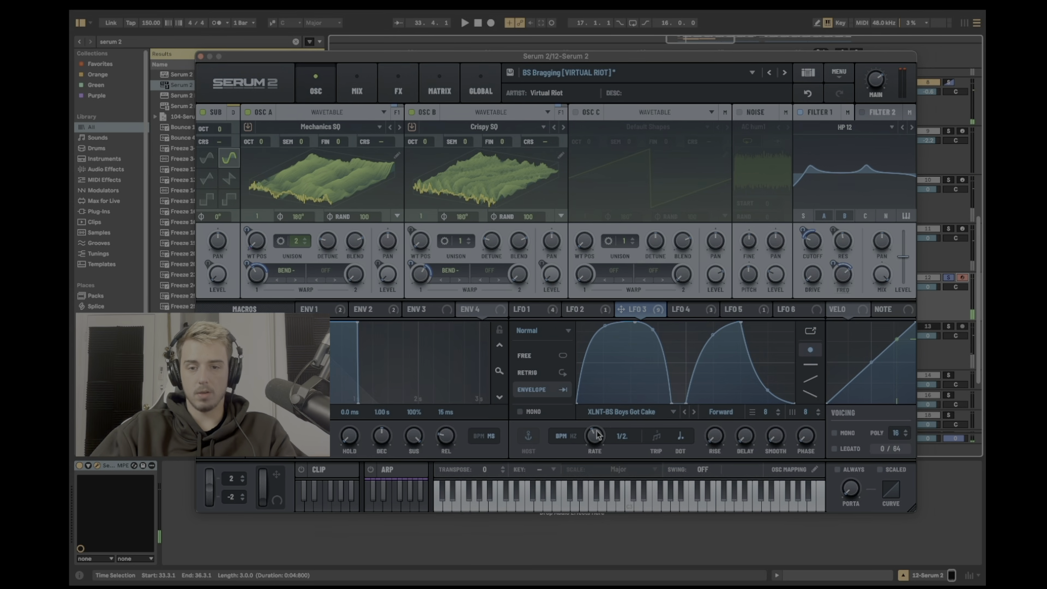
Step: Assign LFO 5 to modulate LFO 3's rate and set that modulation amount to 22% in the matrix
{"action": "right_click", "coordinate": [597, 435]}
{"action": "mouse_move", "coordinate": [649, 472]}
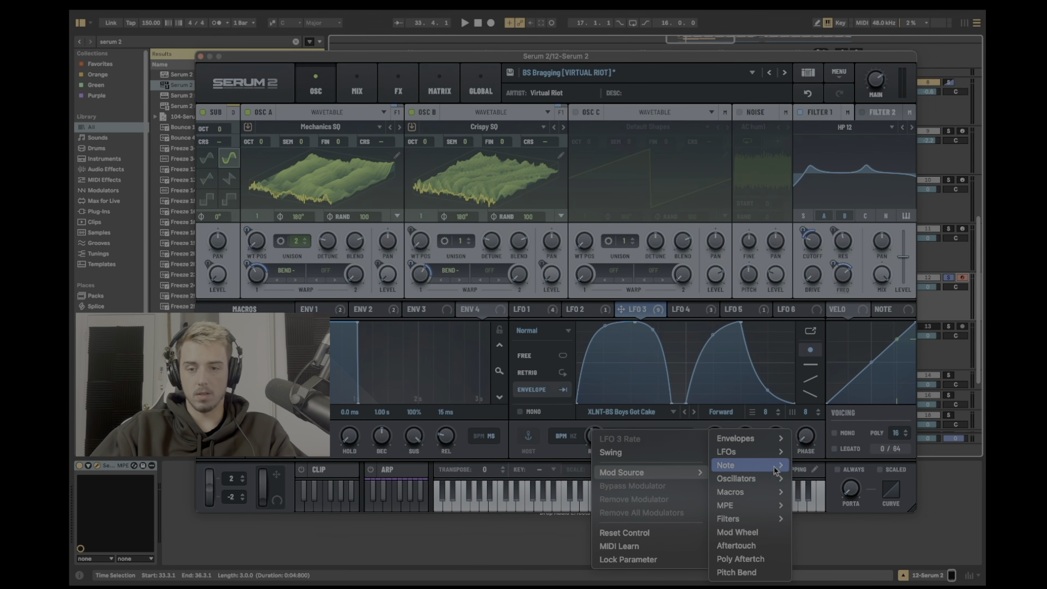
{"action": "mouse_move", "coordinate": [778, 453]}
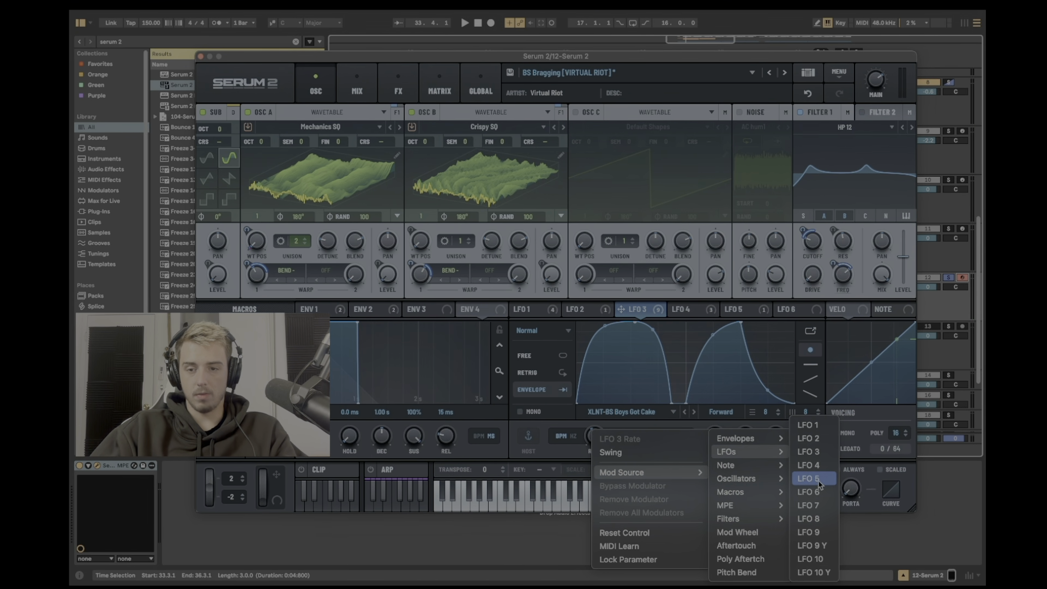
{"action": "left_click", "coordinate": [820, 484]}
{"action": "left_click", "coordinate": [459, 91]}
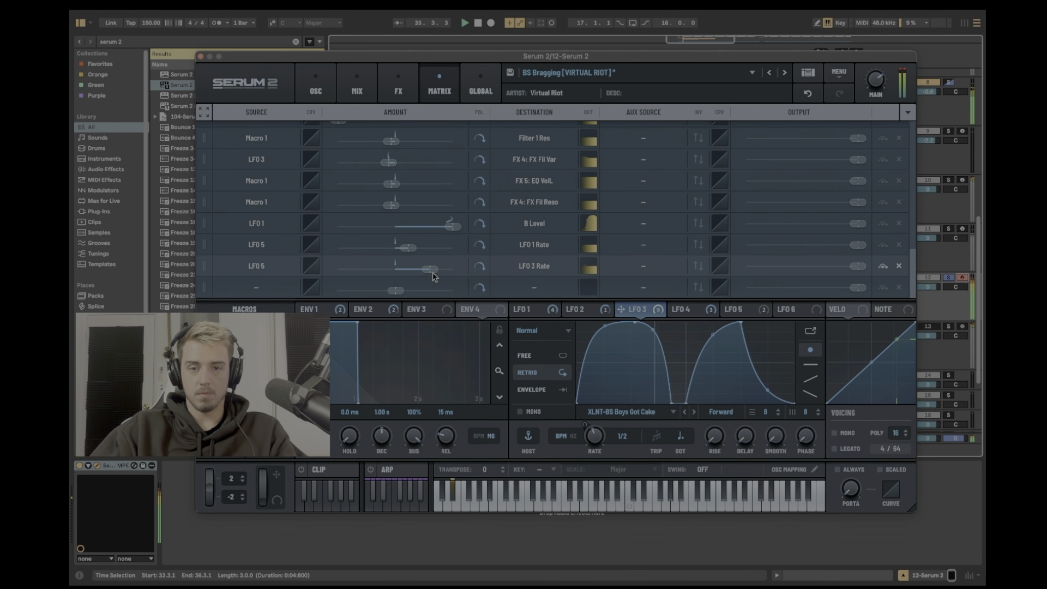
{"action": "left_click_drag", "start_coordinate": [430, 269], "coordinate": [409, 274]}
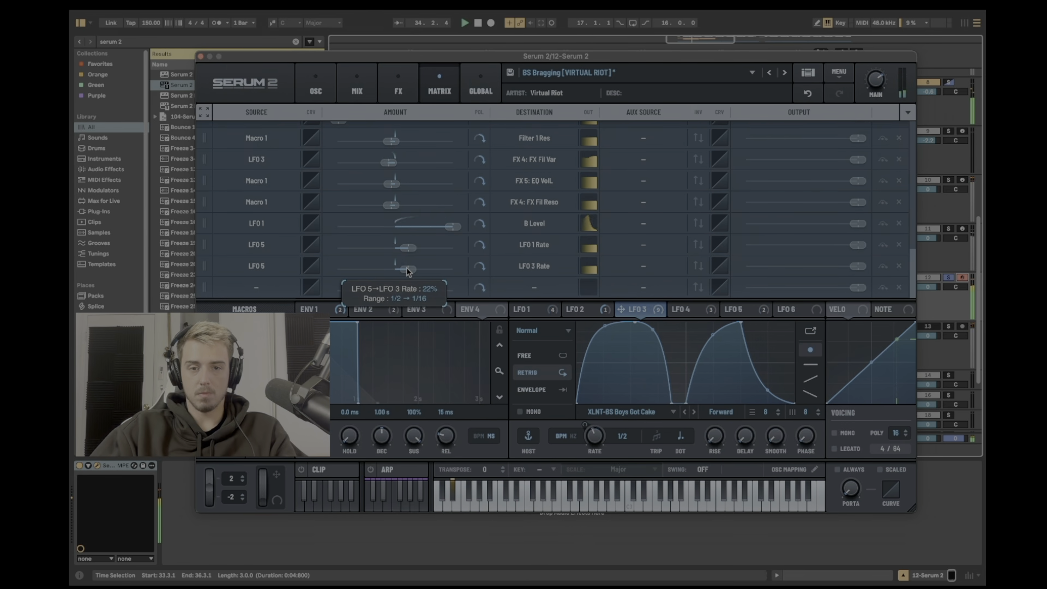
Step: Slightly adjust the cutoff of the PN 12 filter in Serum 2's effects chain and close the synth window
{"action": "left_click", "coordinate": [316, 87]}
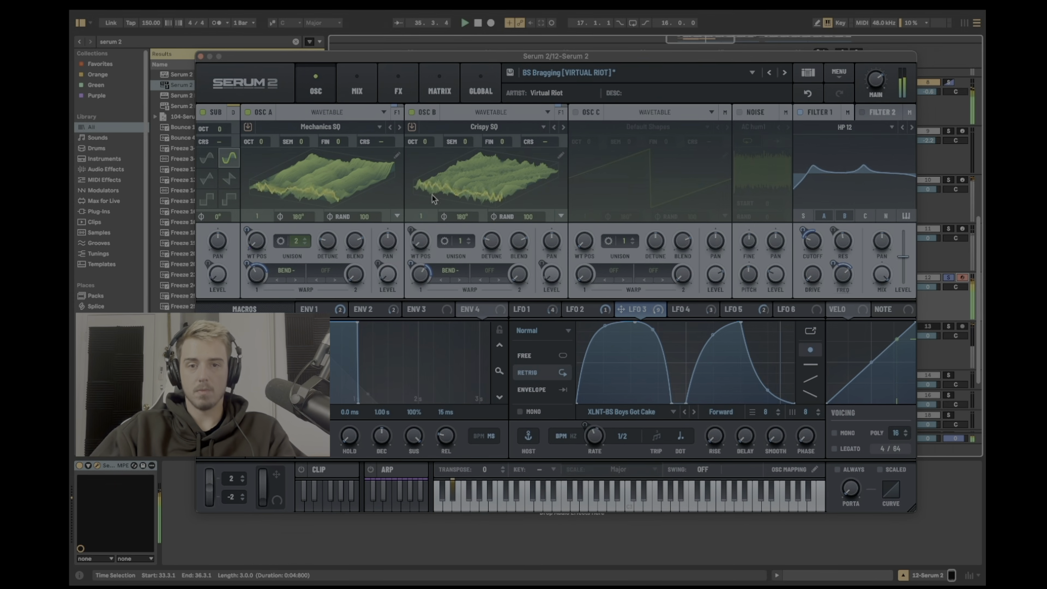
{"action": "left_click", "coordinate": [357, 88]}
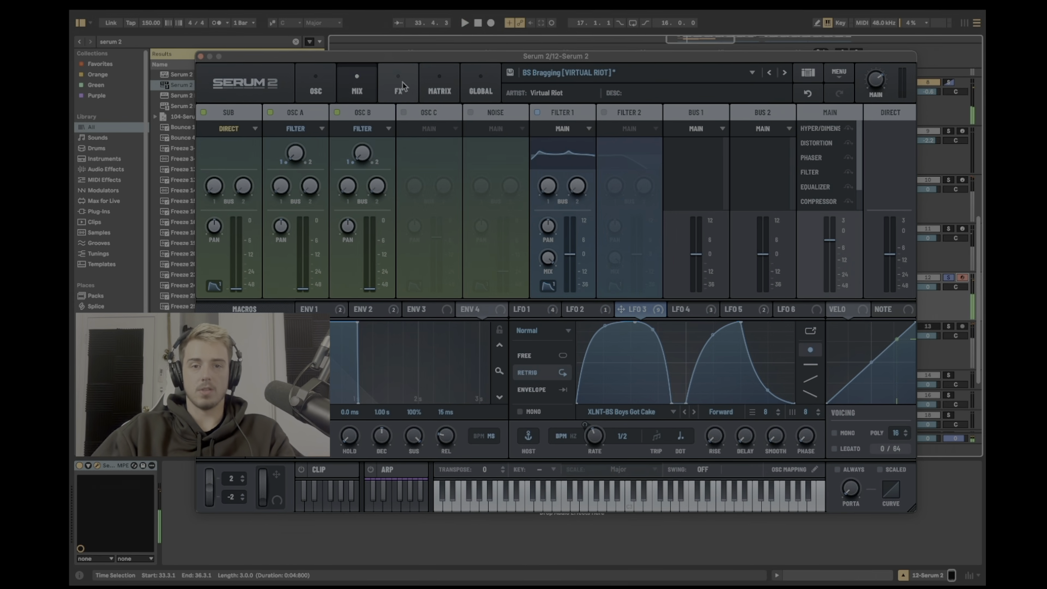
{"action": "left_click", "coordinate": [399, 91]}
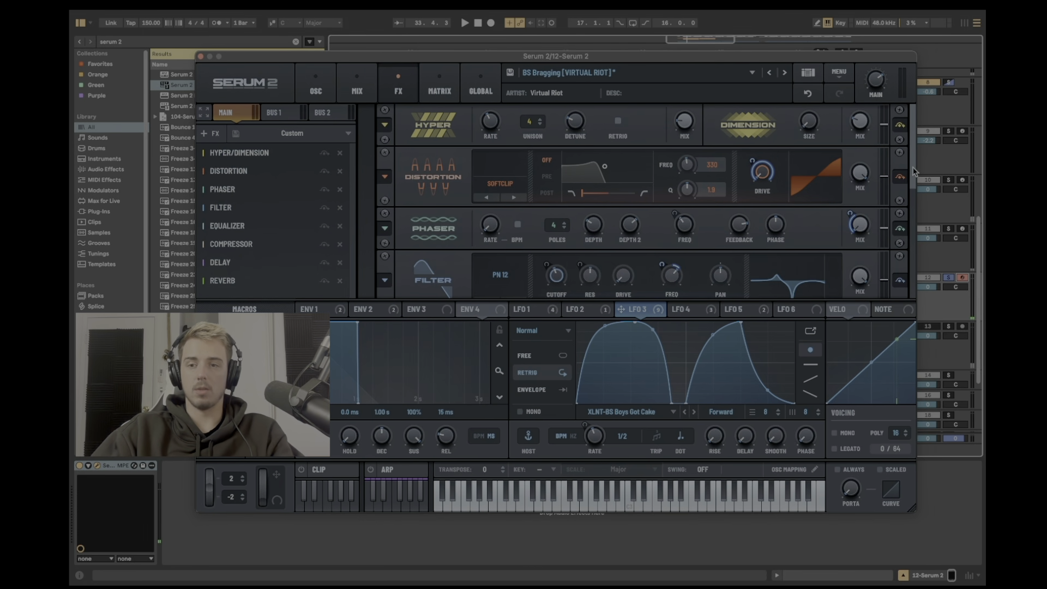
{"action": "scroll", "coordinate": [906, 183], "scroll_direction": "down", "scroll_amount": 2}
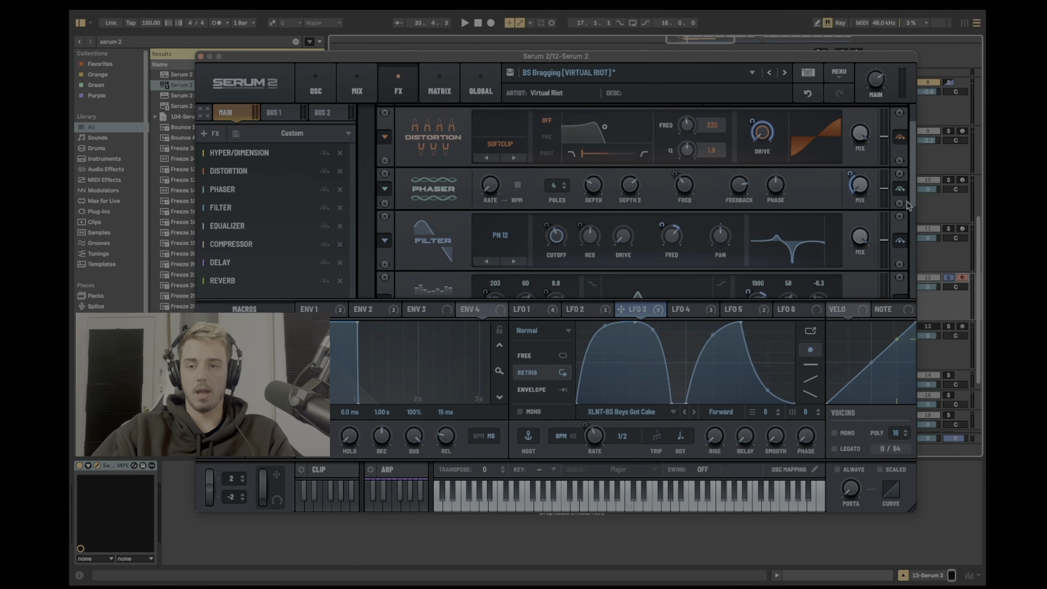
{"action": "left_click_drag", "start_coordinate": [555, 240], "coordinate": [558, 236]}
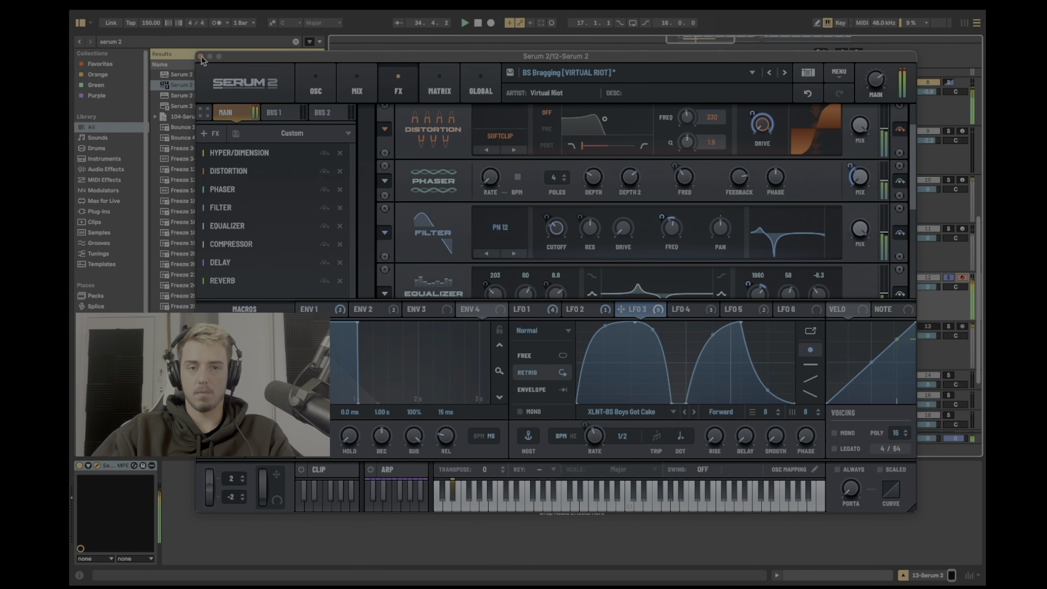
{"action": "mouse_move", "coordinate": [676, 240]}
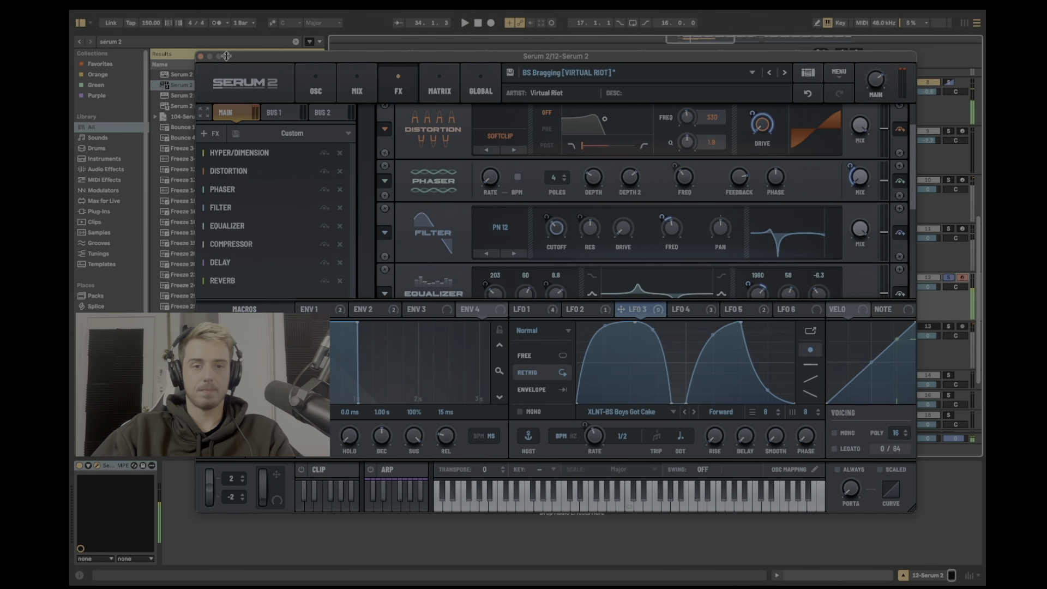
{"action": "left_click", "coordinate": [202, 56]}
Step: Add the Xfer OTT compressor after Serum 2 on track 12 and close its window
{"action": "key", "text": "super+f"}
{"action": "type", "text": "se"}
{"action": "key", "text": "BackSpace"}
{"action": "key", "text": "BackSpace"}
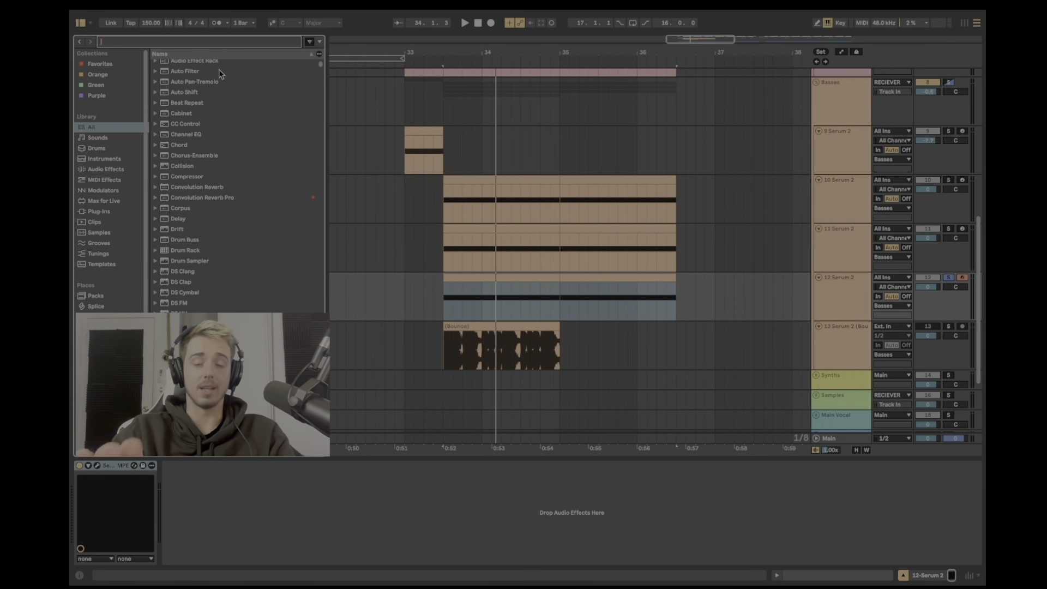
{"action": "type", "text": "ott"}
{"action": "left_click", "coordinate": [176, 98]}
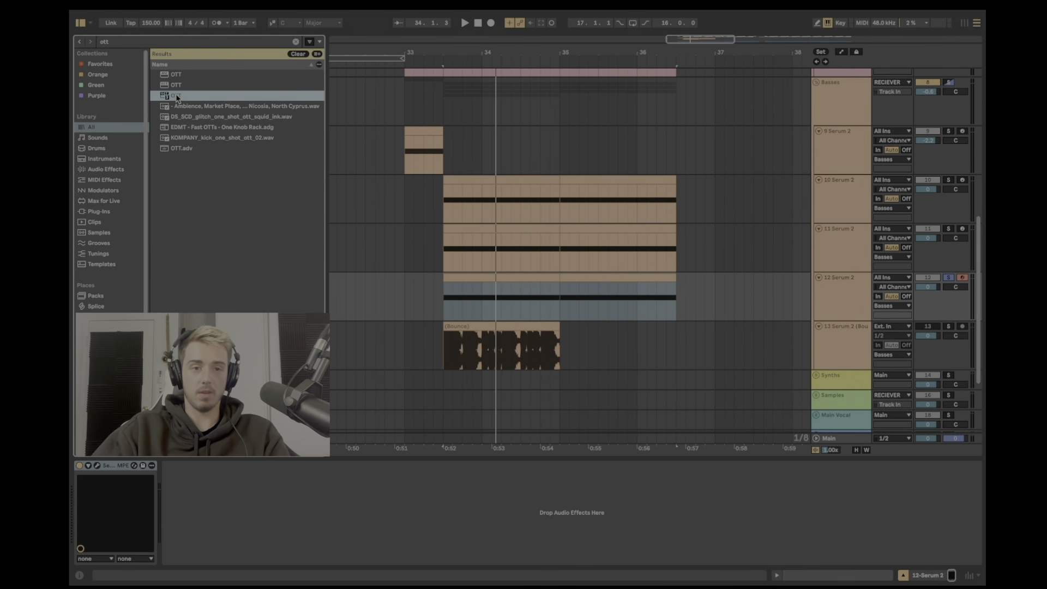
{"action": "double_click", "coordinate": [177, 97]}
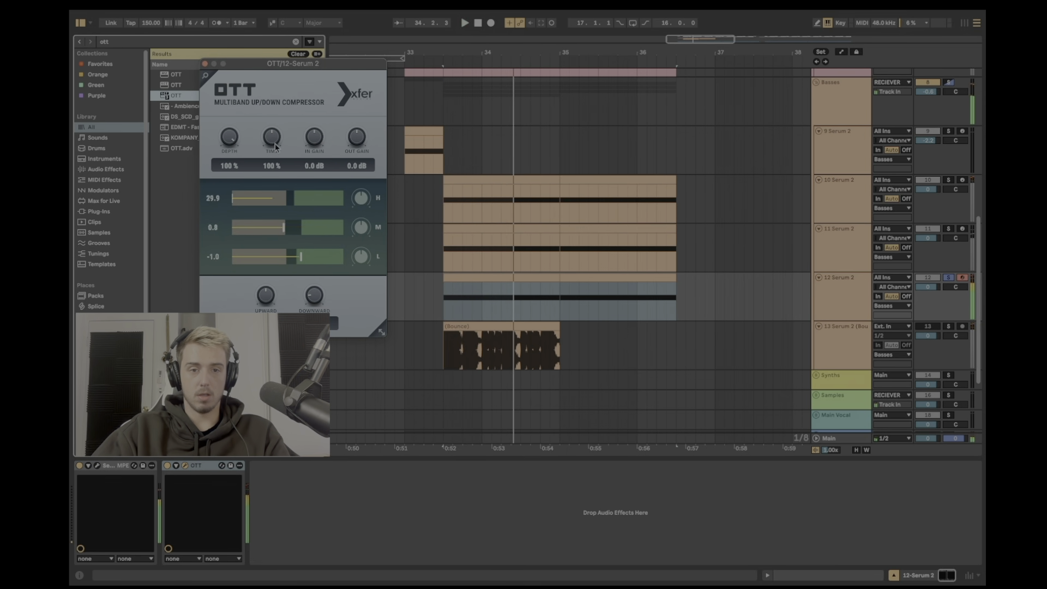
{"action": "left_click", "coordinate": [205, 64]}
Step: Add EQ Eight after OTT on track 12 and boost band 3 by 3.10 dB at 918 Hz
{"action": "key", "text": "super+f"}
{"action": "type", "text": "eq"}
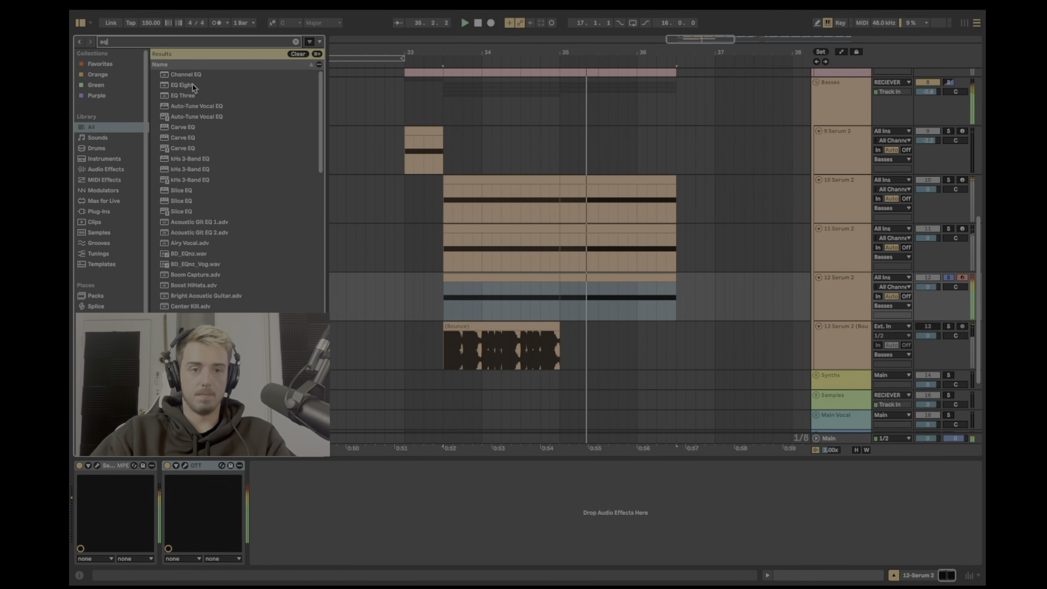
{"action": "double_click", "coordinate": [192, 85]}
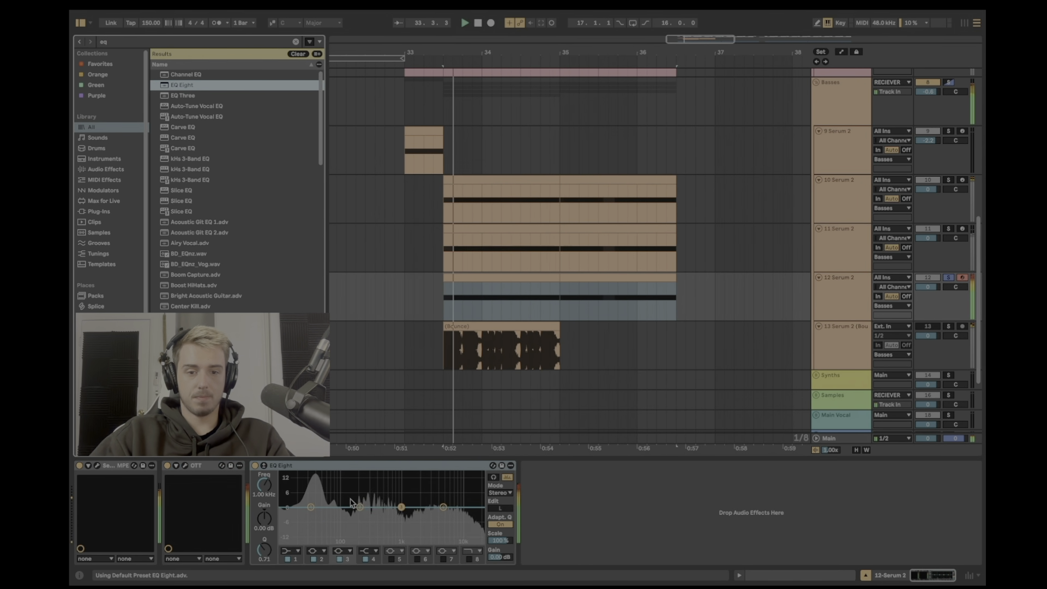
{"action": "left_click_drag", "start_coordinate": [401, 507], "coordinate": [399, 500]}
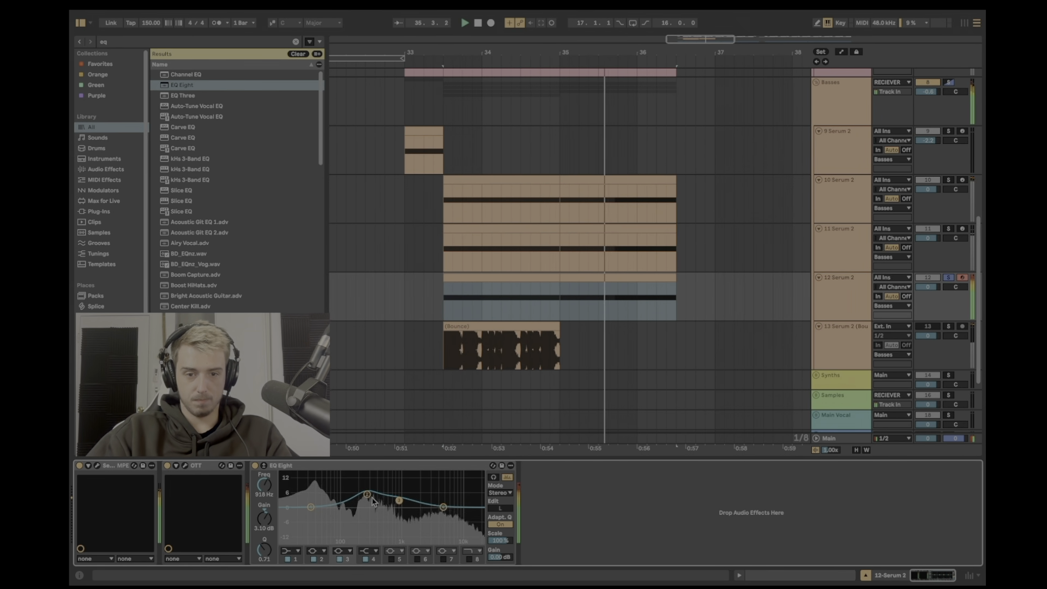
Step: Insert Saturator between OTT and EQ Eight on track 12 and shift the EQ's main boost to 599 Hz at 4.09 dB
{"action": "key", "text": "super+f"}
{"action": "type", "text": "sa"}
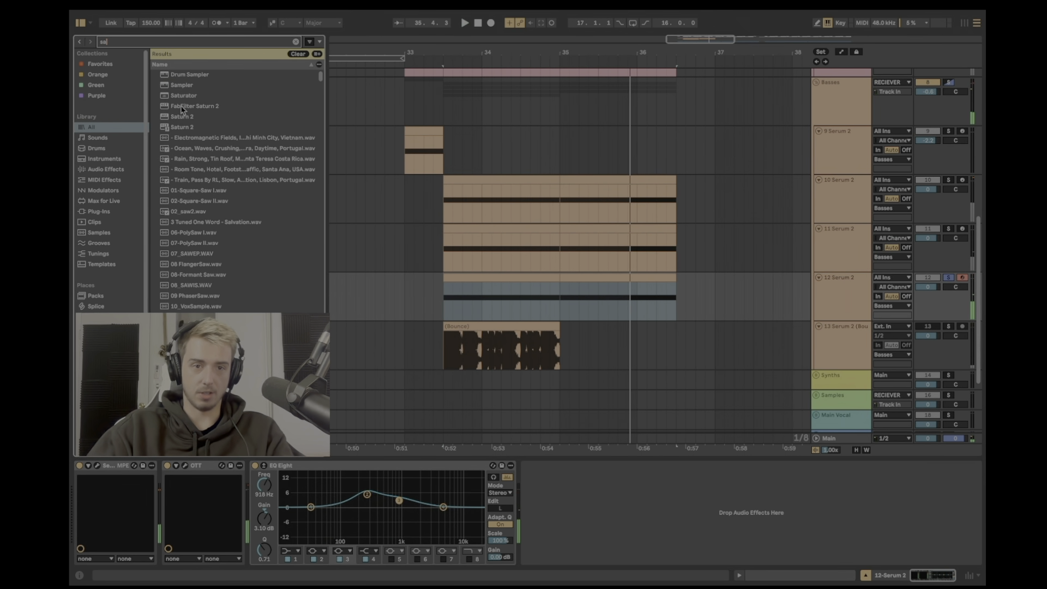
{"action": "left_click_drag", "start_coordinate": [184, 96], "coordinate": [274, 540]}
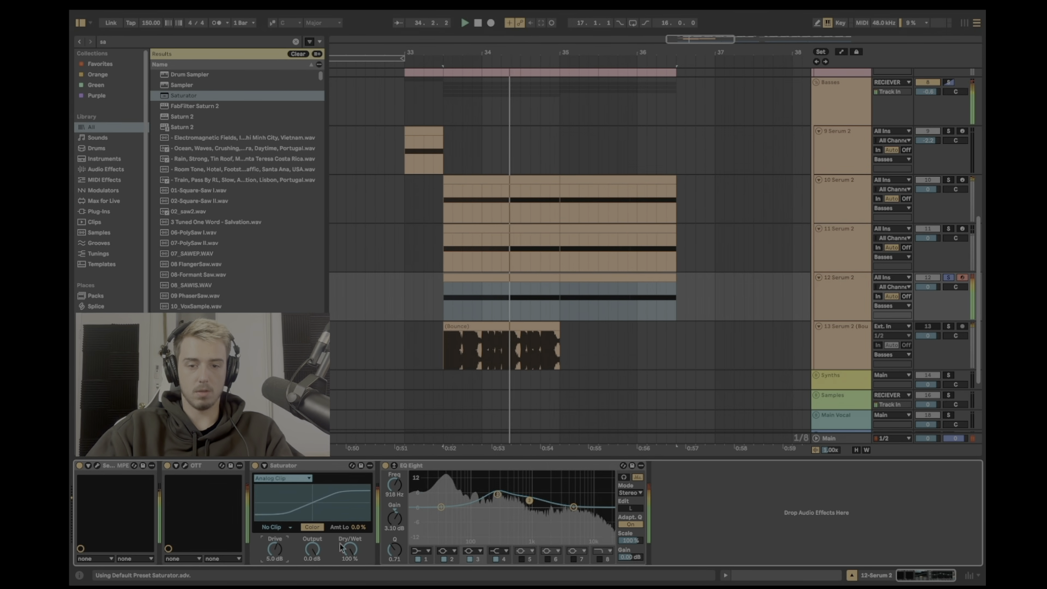
{"action": "left_click_drag", "start_coordinate": [498, 494], "coordinate": [530, 502]}
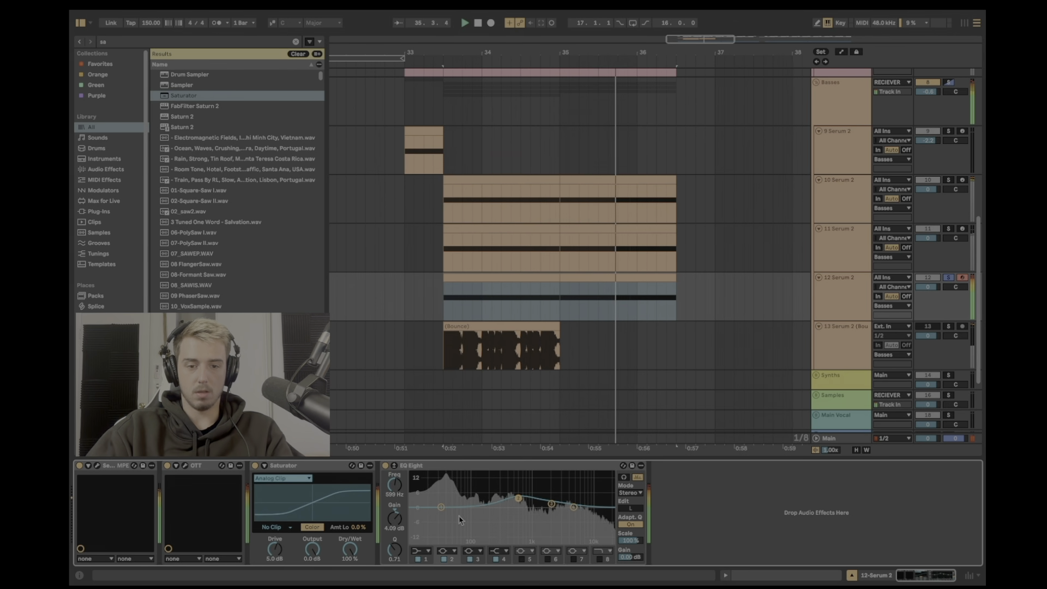
Step: Audition the bass on tracks 10, 11 and 12 soloed together, then play it unsoloed in the full mix
{"action": "left_click", "coordinate": [948, 229]}
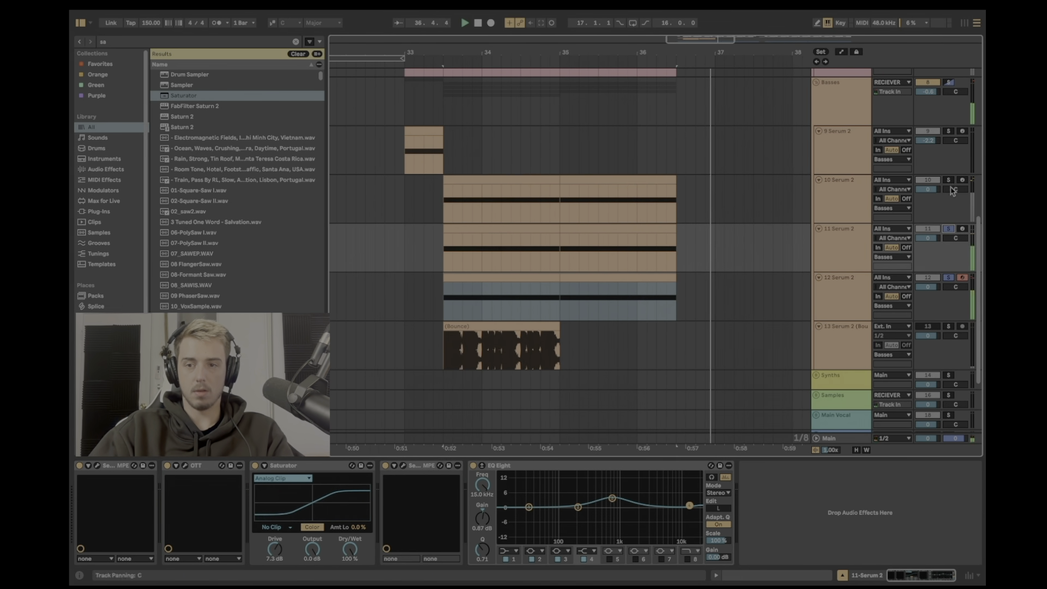
{"action": "key", "text": "space"}
{"action": "key", "text": "space"}
{"action": "left_click", "coordinate": [948, 181]}
{"action": "key", "text": "space"}
{"action": "key", "text": "space"}
{"action": "left_click", "coordinate": [395, 235]}
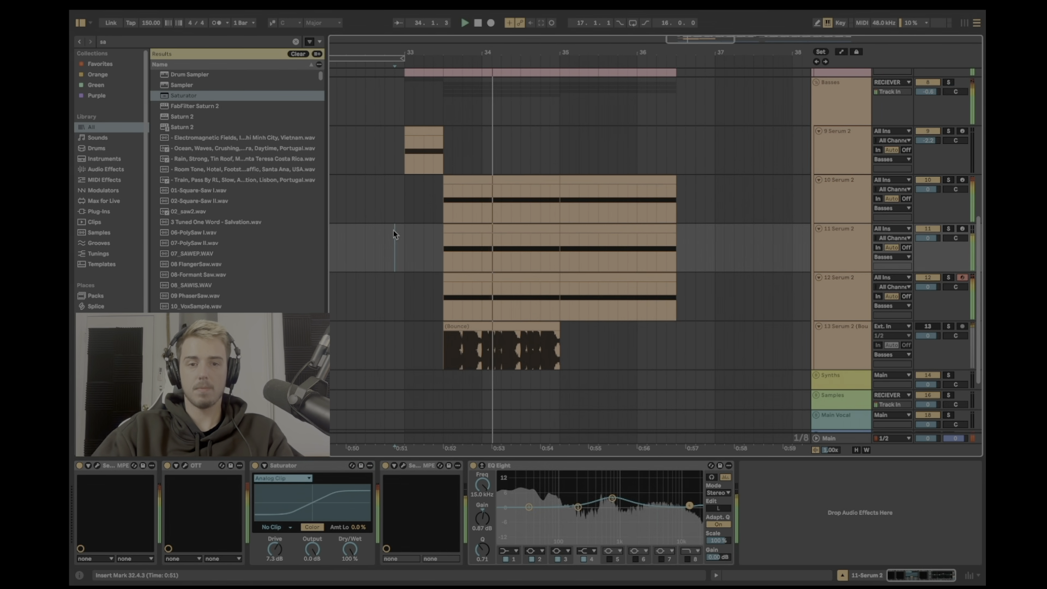
{"action": "key", "text": "space"}
{"action": "key", "text": "space"}
{"action": "left_click", "coordinate": [423, 245]}
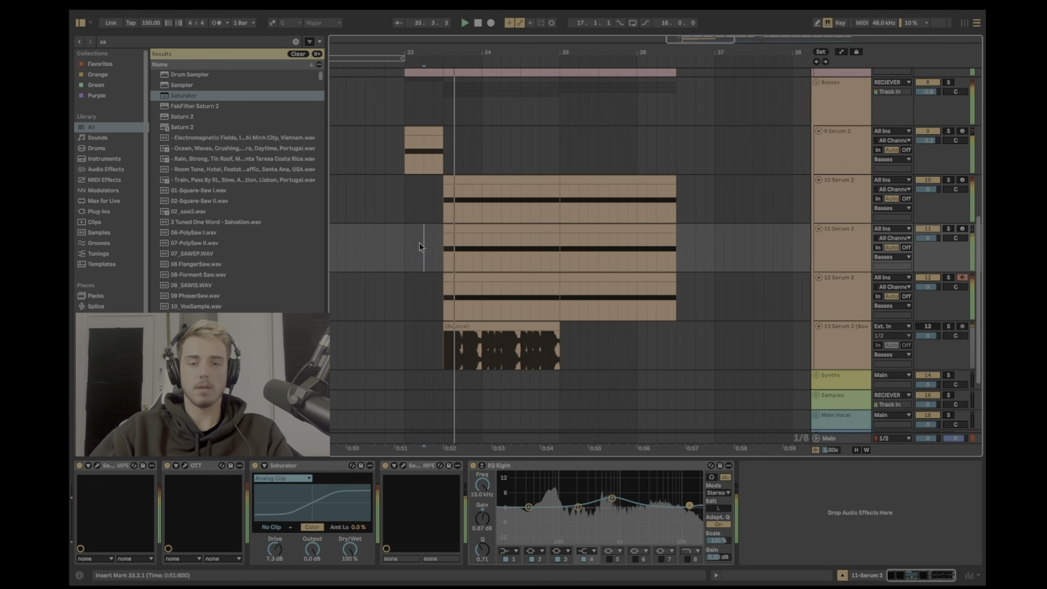
Step: Solo track 12 and play the third bass layer from just before its clip starts
{"action": "left_click", "coordinate": [481, 298]}
{"action": "left_click", "coordinate": [950, 278]}
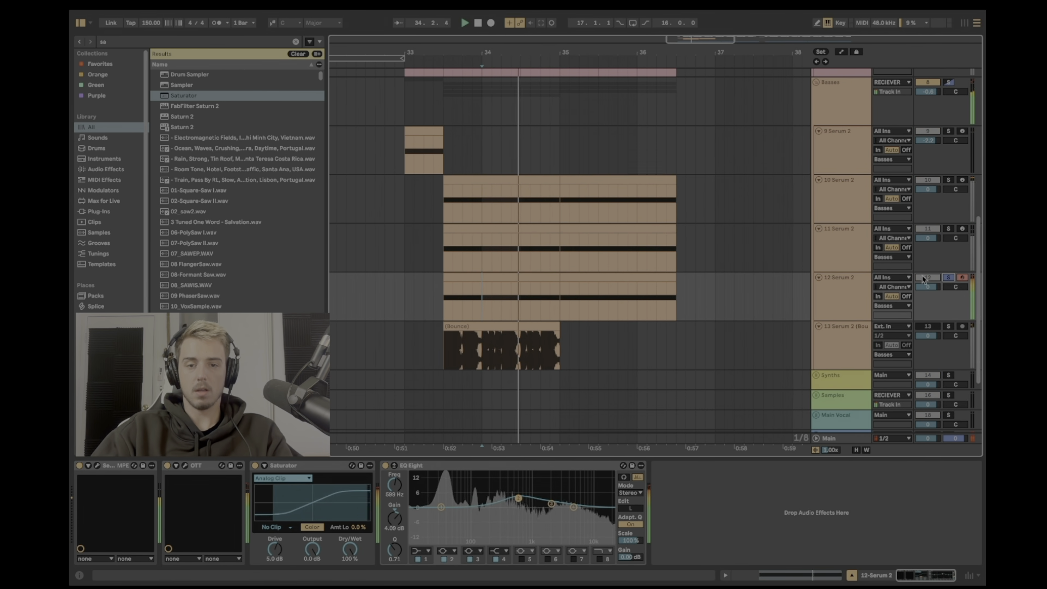
{"action": "left_click", "coordinate": [434, 309]}
{"action": "key", "text": "space"}
{"action": "key", "text": "space"}
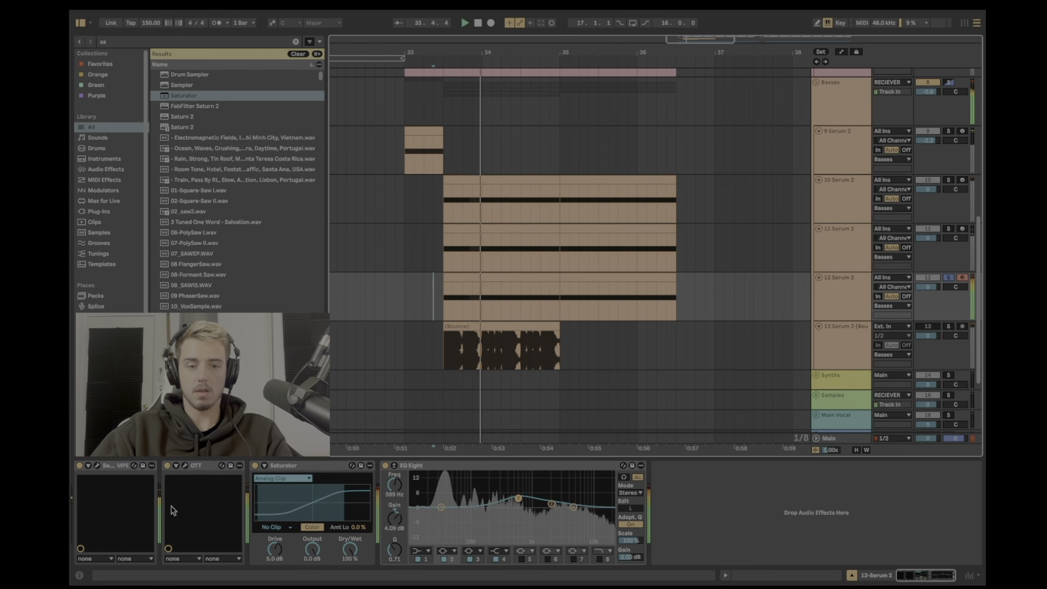
Step: Bounce the section of track 12's clip from 33.3.1 to 35.1.1 to a new audio track
{"action": "left_click", "coordinate": [444, 281]}
{"action": "key", "text": "space"}
{"action": "right_click", "coordinate": [463, 274]}
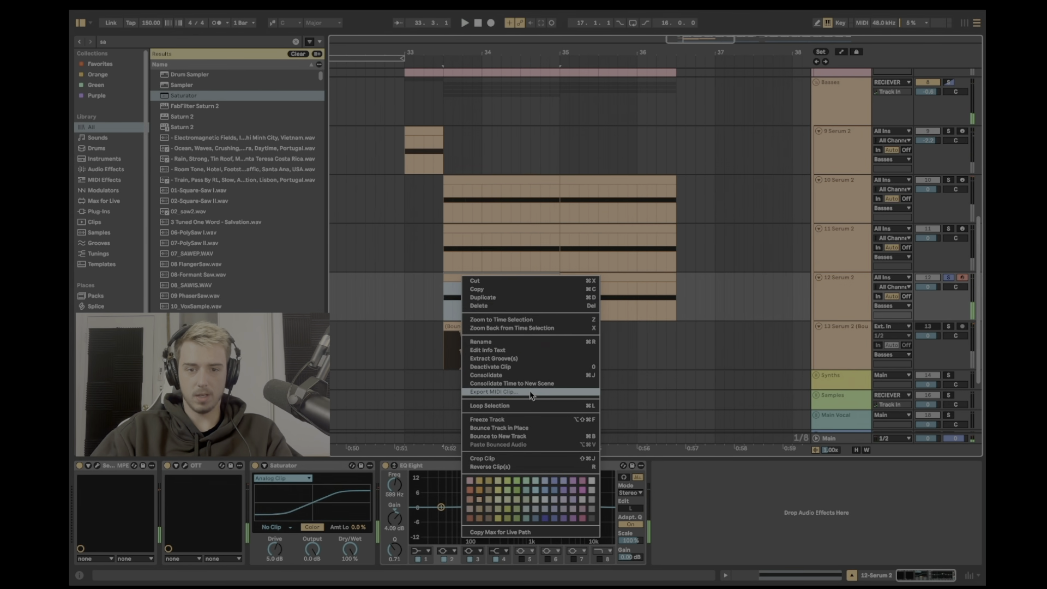
{"action": "left_click", "coordinate": [537, 438]}
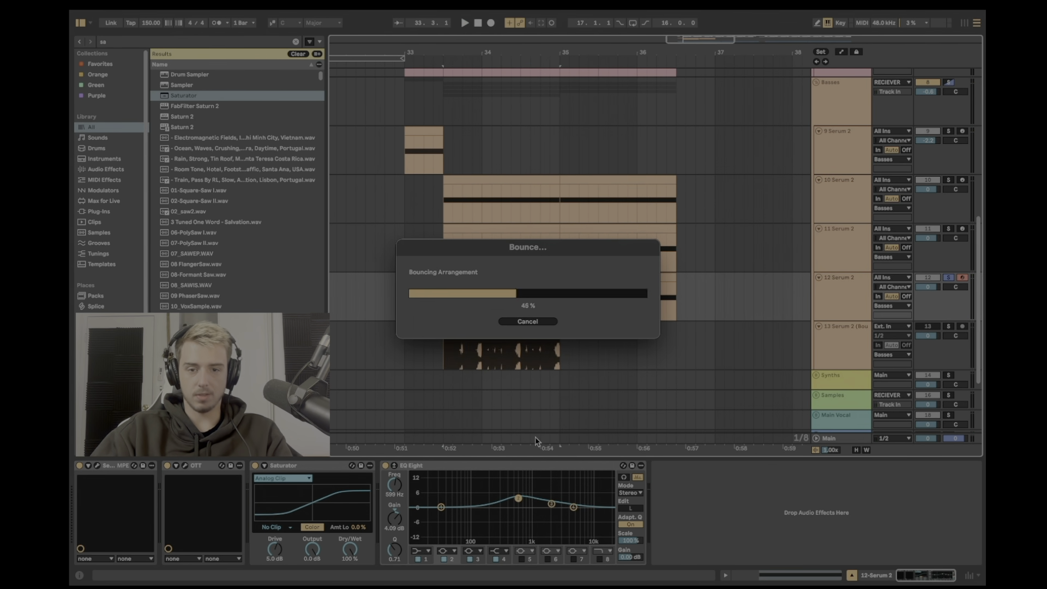
Step: Split the new bounce on track 13 into a chop spanning 34 to 34.2 and open that chop's clip view
{"action": "left_click_drag", "start_coordinate": [480, 53], "coordinate": [466, 165]}
{"action": "left_click", "coordinate": [577, 349]}
{"action": "key", "text": "ctrl+e"}
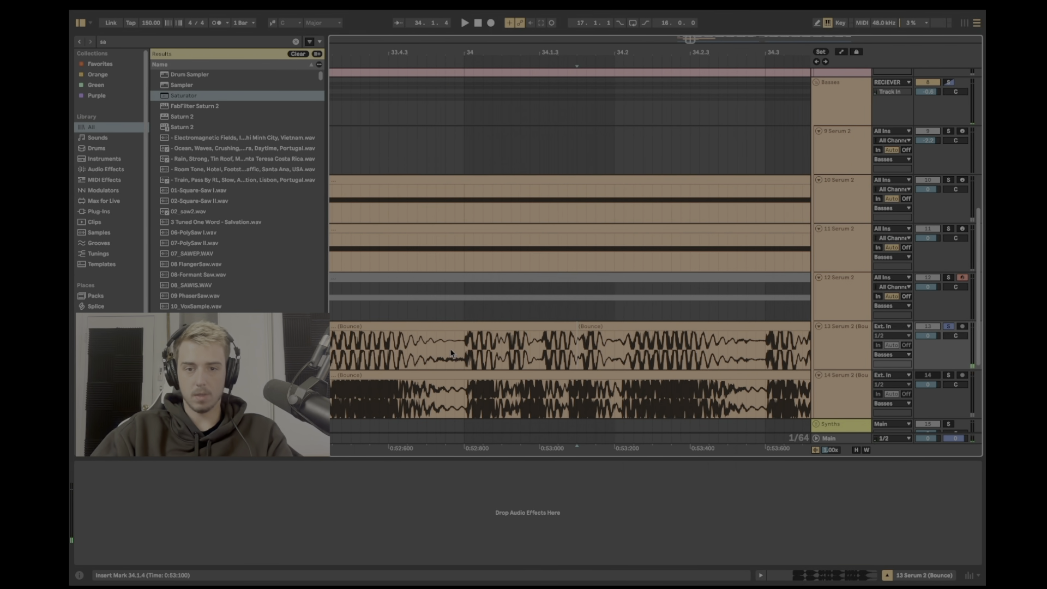
{"action": "left_click_drag", "start_coordinate": [570, 326], "coordinate": [606, 328]}
{"action": "key", "text": "space"}
{"action": "key", "text": "space"}
{"action": "double_click", "coordinate": [492, 328]}
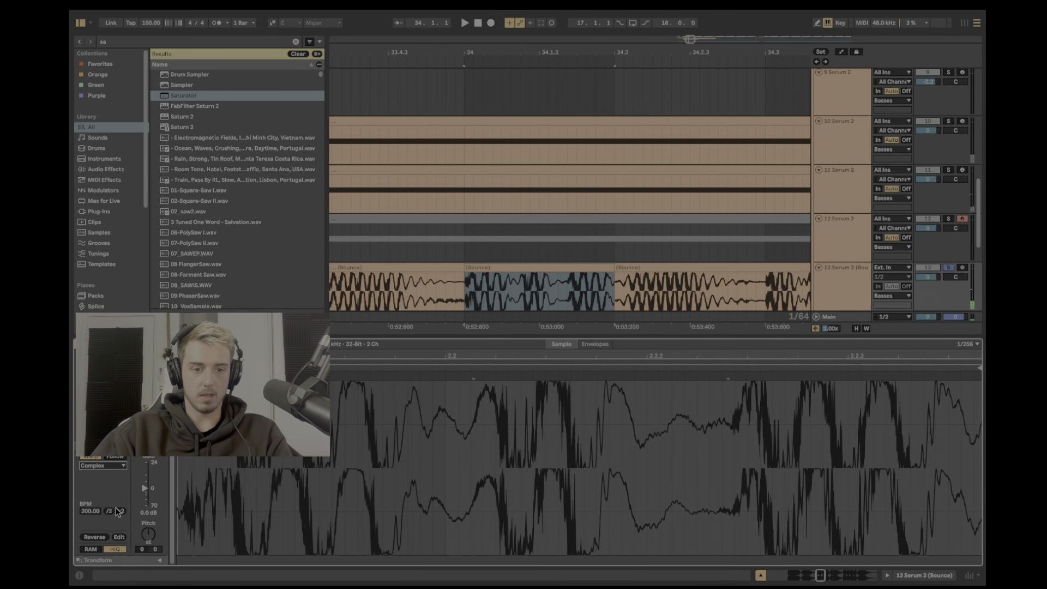
Step: Play the chopped bounce on track 13 in solo and listen across the cut at bar 34
{"action": "left_click", "coordinate": [444, 267]}
{"action": "key", "text": "space"}
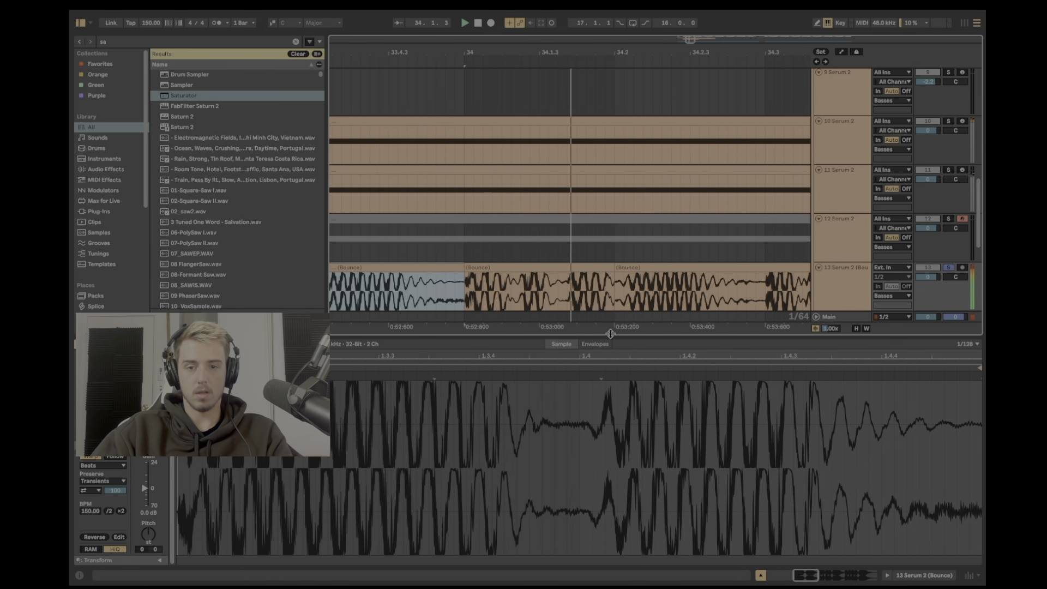
{"action": "left_click", "coordinate": [760, 575]}
{"action": "key", "text": "space"}
{"action": "left_click", "coordinate": [948, 284]}
{"action": "key", "text": "space"}
Step: Chop the rest of the track 13 bounce at 34.3 and 34.4 and play it layered in the full mix
{"action": "left_click_drag", "start_coordinate": [608, 49], "coordinate": [451, 27]}
{"action": "left_click_drag", "start_coordinate": [436, 284], "coordinate": [560, 293]}
{"action": "left_click", "coordinate": [429, 308]}
{"action": "mouse_move", "coordinate": [592, 53]}
{"action": "left_mouse_down"}
{"action": "mouse_move", "coordinate": [597, 25]}
{"action": "mouse_move", "coordinate": [558, 59]}
{"action": "mouse_move", "coordinate": [593, 70]}
{"action": "mouse_move", "coordinate": [651, 48]}
{"action": "left_mouse_up"}
{"action": "left_click", "coordinate": [470, 342]}
{"action": "key", "text": "space"}
{"action": "key", "text": "space"}
{"action": "left_click", "coordinate": [534, 298]}
{"action": "key", "text": "space"}
{"action": "key", "text": "space"}
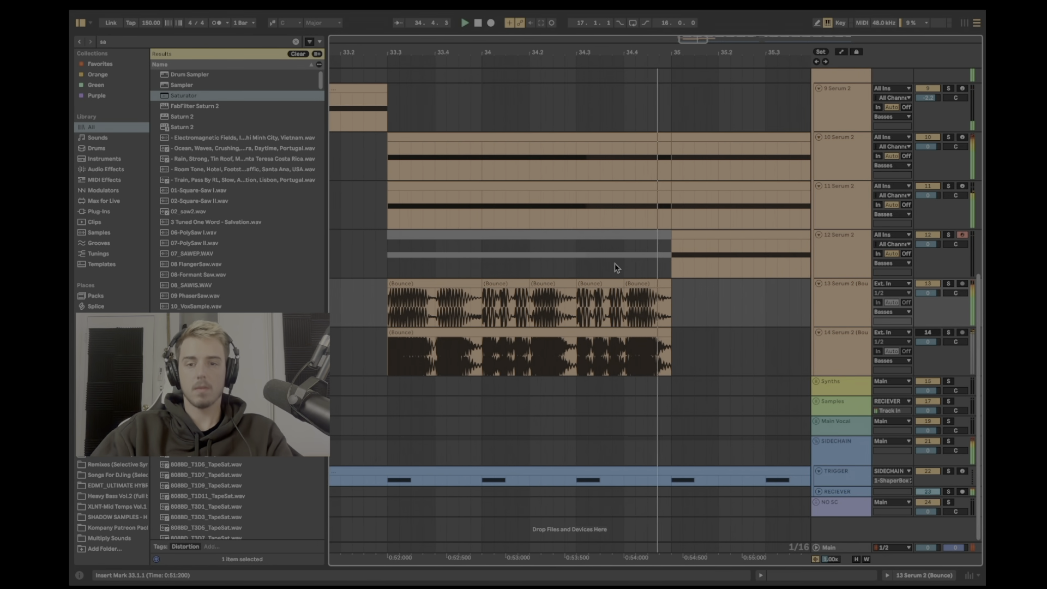
Step: Reactivate track 12's clip from 33.3.1 to 35.1.1, compare it soloed with tracks 13 and 14, and leave only track 12 soloed
{"action": "left_click", "coordinate": [616, 267]}
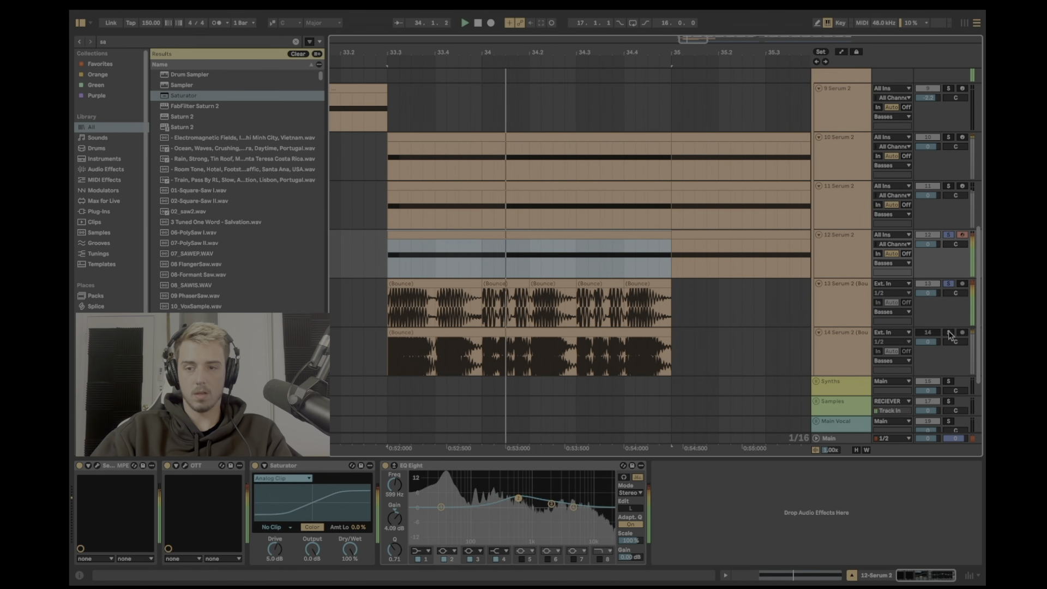
{"action": "left_click", "coordinate": [948, 333]}
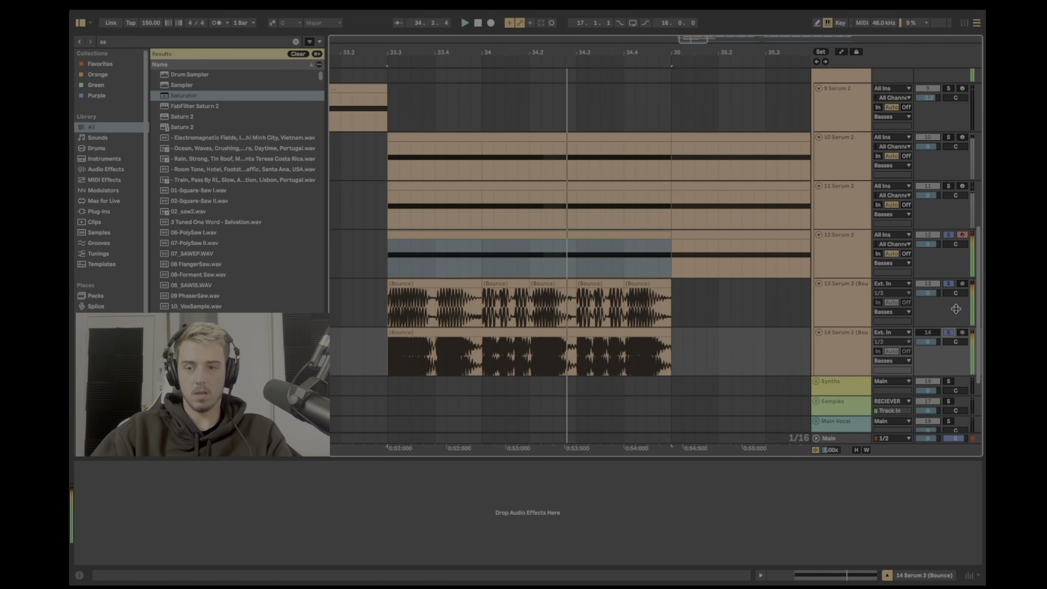
{"action": "left_click", "coordinate": [948, 235]}
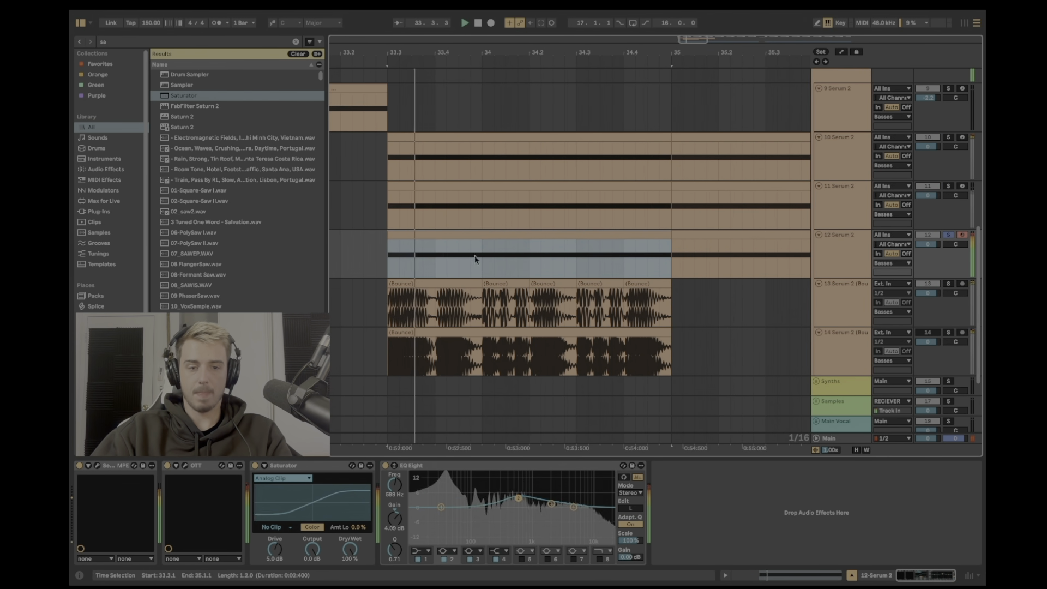
Step: Add Disperser after EQ Eight on track 12, set its frequency to 2.12 kHz and close its window
{"action": "key", "text": "ctrl+f"}
{"action": "type", "text": "dis"}
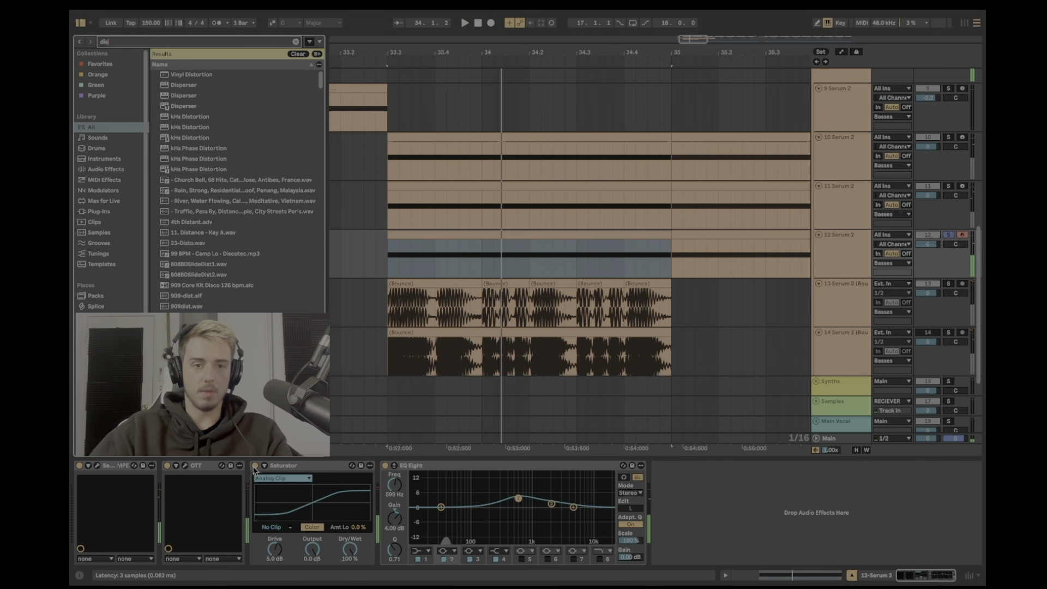
{"action": "left_click", "coordinate": [181, 109]}
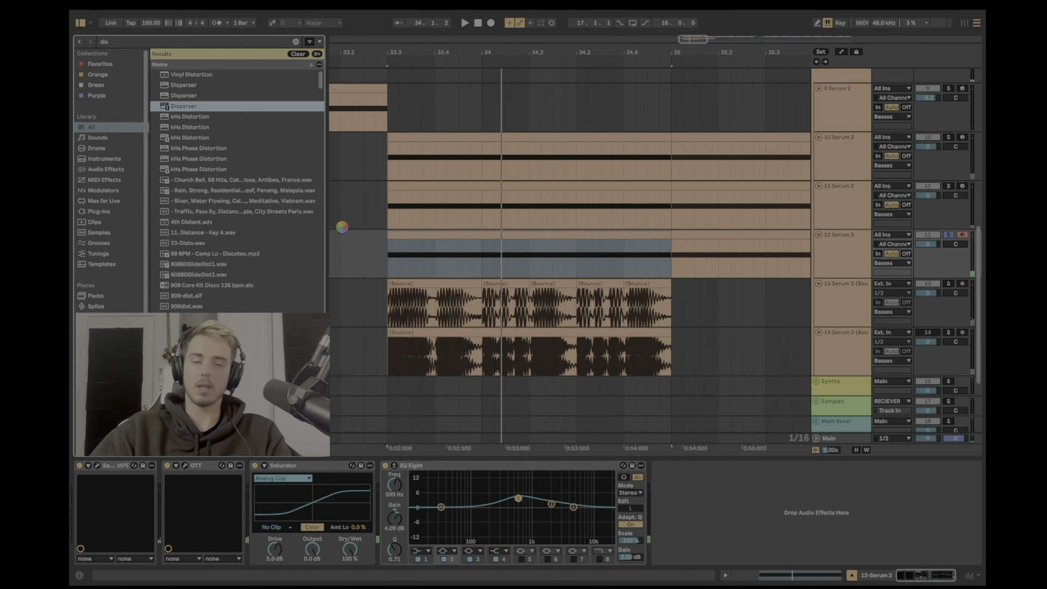
{"action": "left_click_drag", "start_coordinate": [287, 97], "coordinate": [383, 92]}
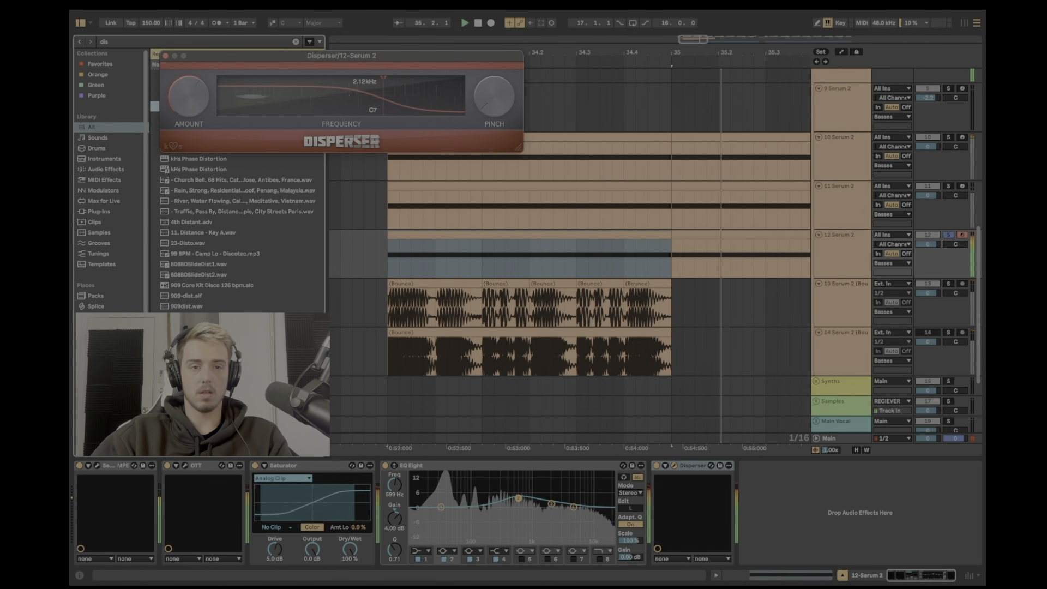
{"action": "left_click", "coordinate": [166, 55]}
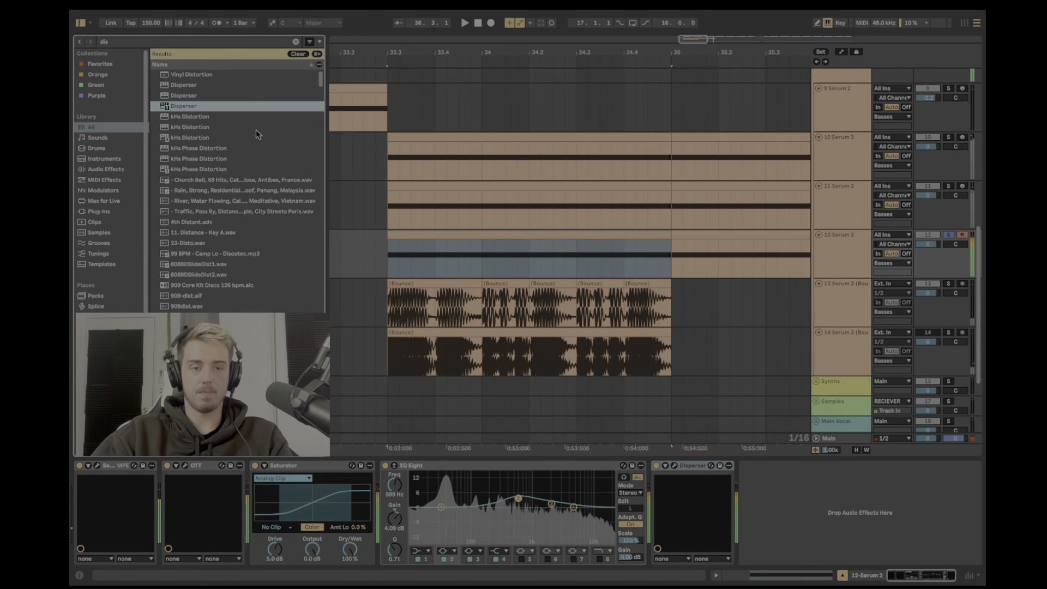
Step: Find kHs Convolver in the browser and add it after Disperser on track 12
{"action": "key", "text": "ctrl+f"}
{"action": "type", "text": "conv"}
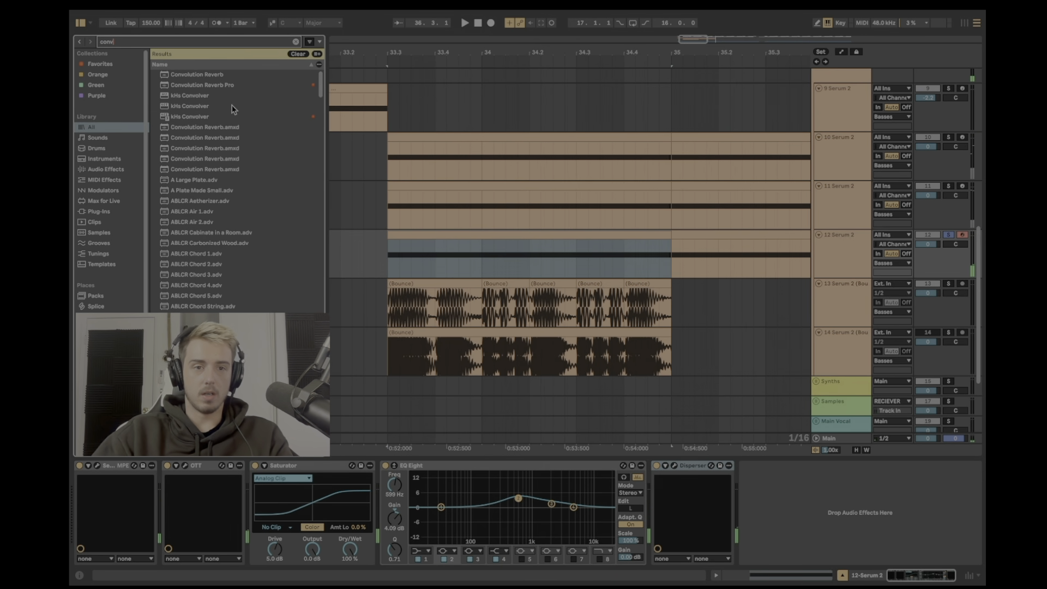
{"action": "double_click", "coordinate": [192, 118]}
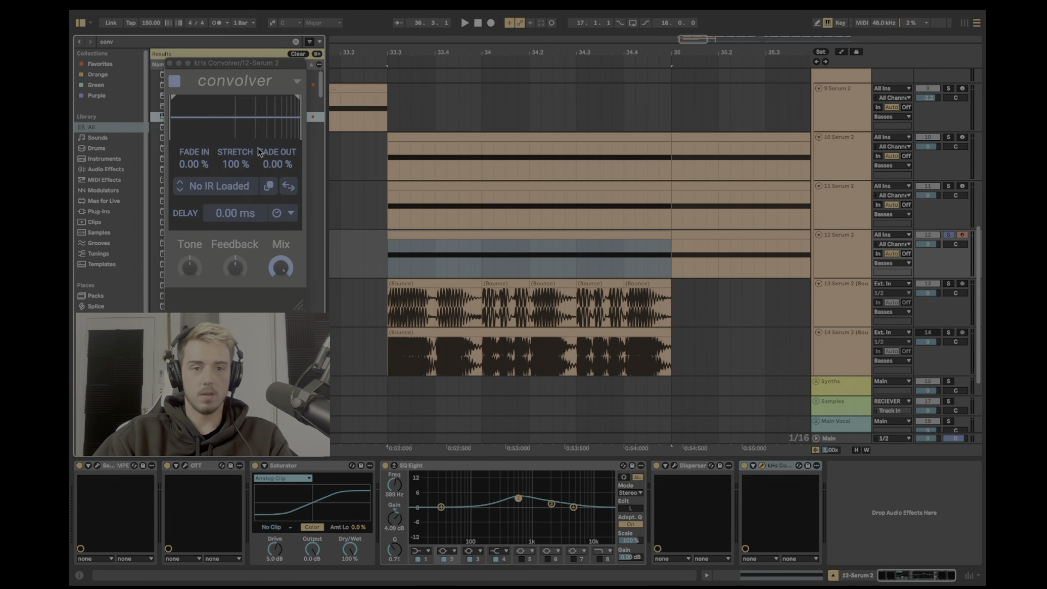
Step: Try the Phaser impulse responses from the Phase folder in track 12's Convolver and load Phaser 1
{"action": "left_click", "coordinate": [219, 186]}
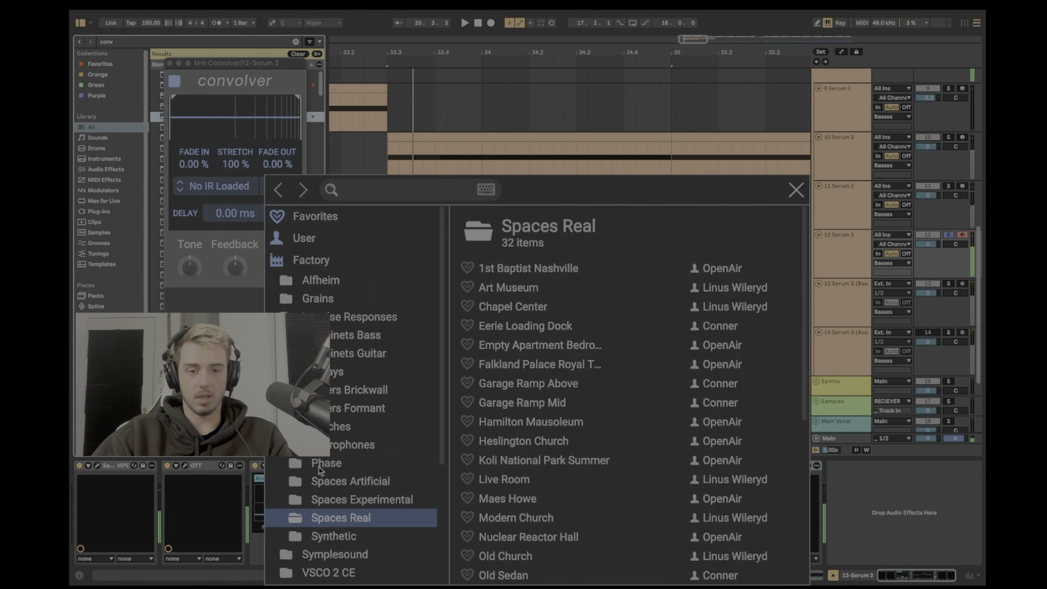
{"action": "left_click", "coordinate": [321, 468]}
{"action": "left_click", "coordinate": [540, 472]}
{"action": "scroll", "coordinate": [534, 476], "scroll_direction": "down", "scroll_amount": 1}
{"action": "left_click", "coordinate": [528, 481]}
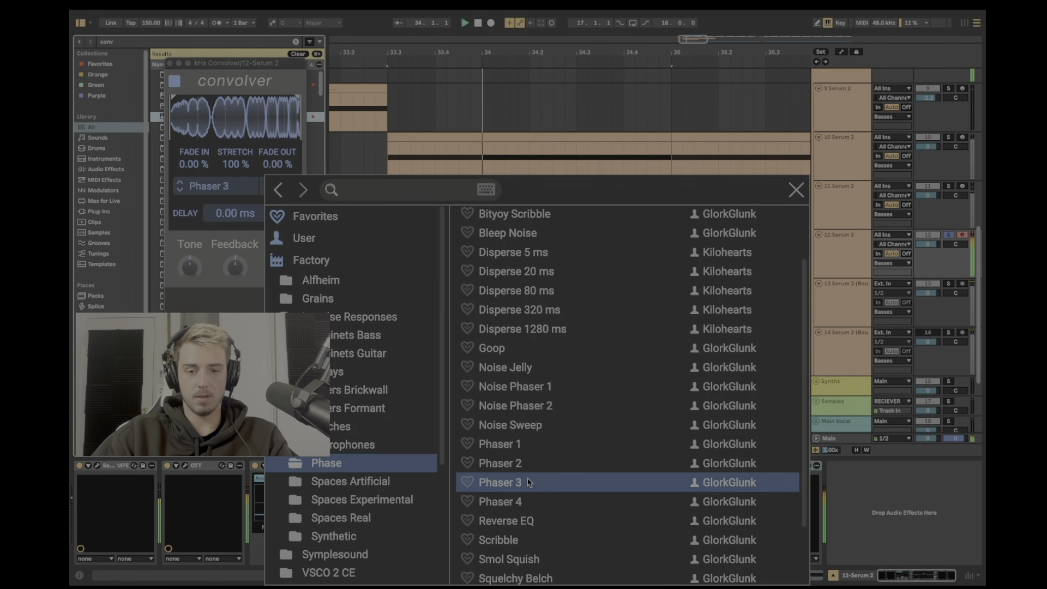
{"action": "left_click", "coordinate": [525, 450]}
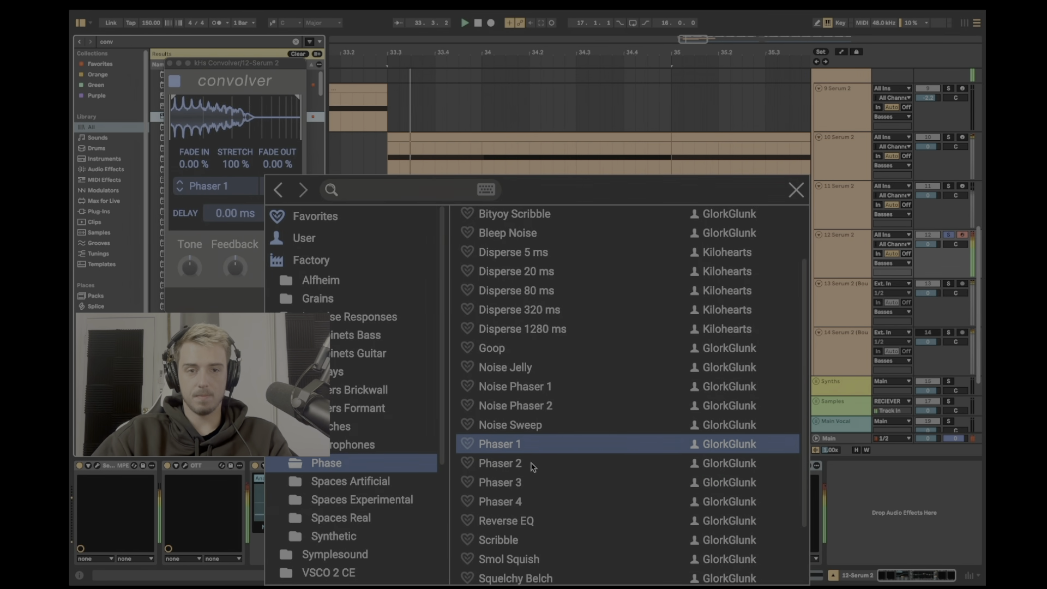
{"action": "left_click", "coordinate": [517, 501]}
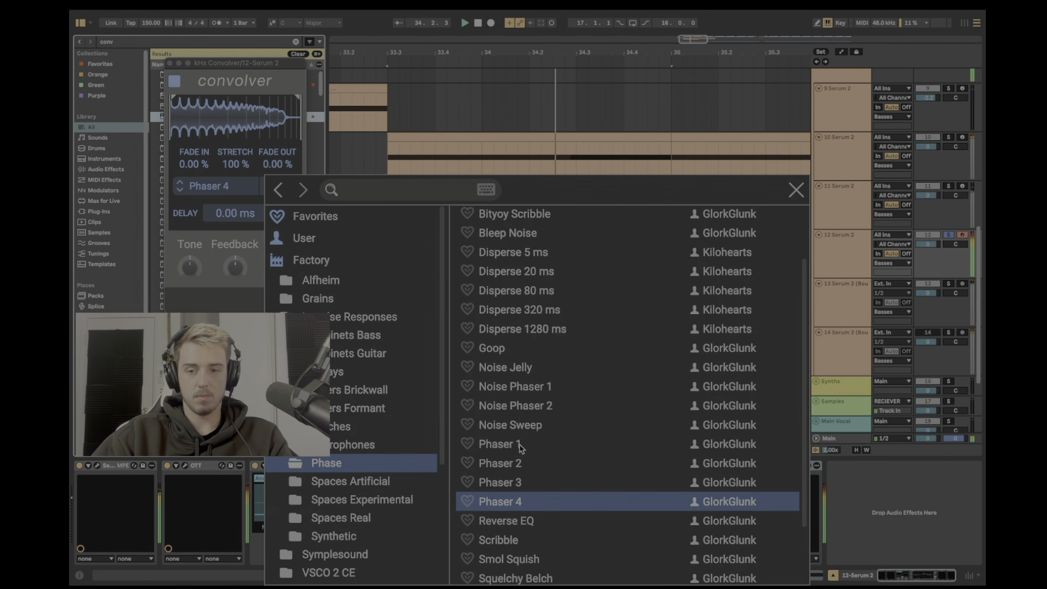
{"action": "left_click", "coordinate": [520, 448]}
{"action": "left_click", "coordinate": [796, 190]}
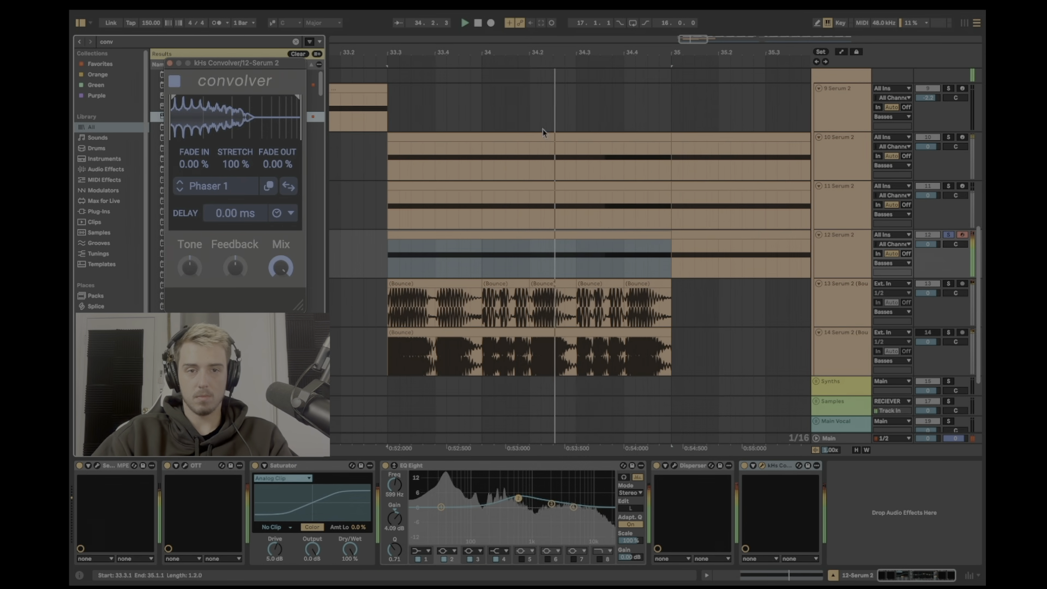
{"action": "key", "text": "super+alt+p"}
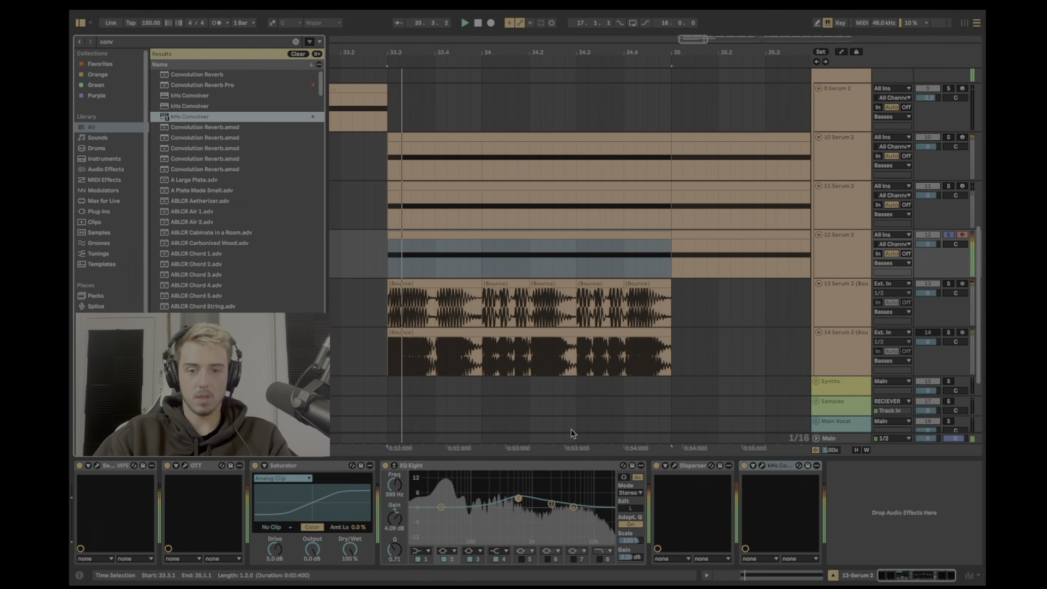
Step: Add OTT after the Convolver on track 12, set its Time to 1000 %, and reduce its downward compression
{"action": "key", "text": "space"}
{"action": "key", "text": "super+f"}
{"action": "type", "text": "ott"}
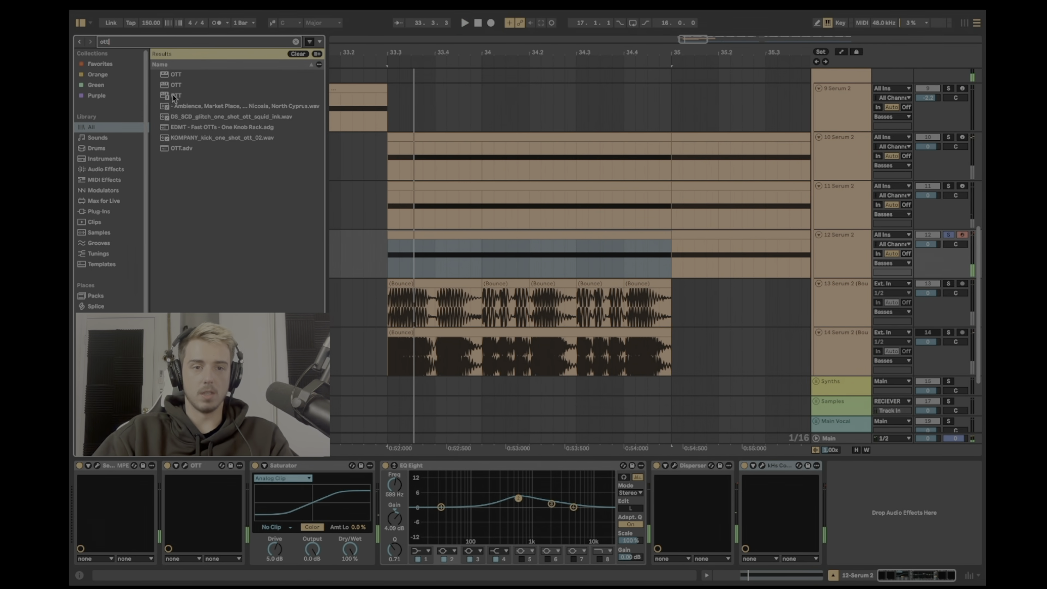
{"action": "double_click", "coordinate": [174, 97]}
{"action": "key", "text": "space"}
{"action": "left_click_drag", "start_coordinate": [240, 142], "coordinate": [336, 17]}
{"action": "left_click_drag", "start_coordinate": [283, 301], "coordinate": [283, 322]}
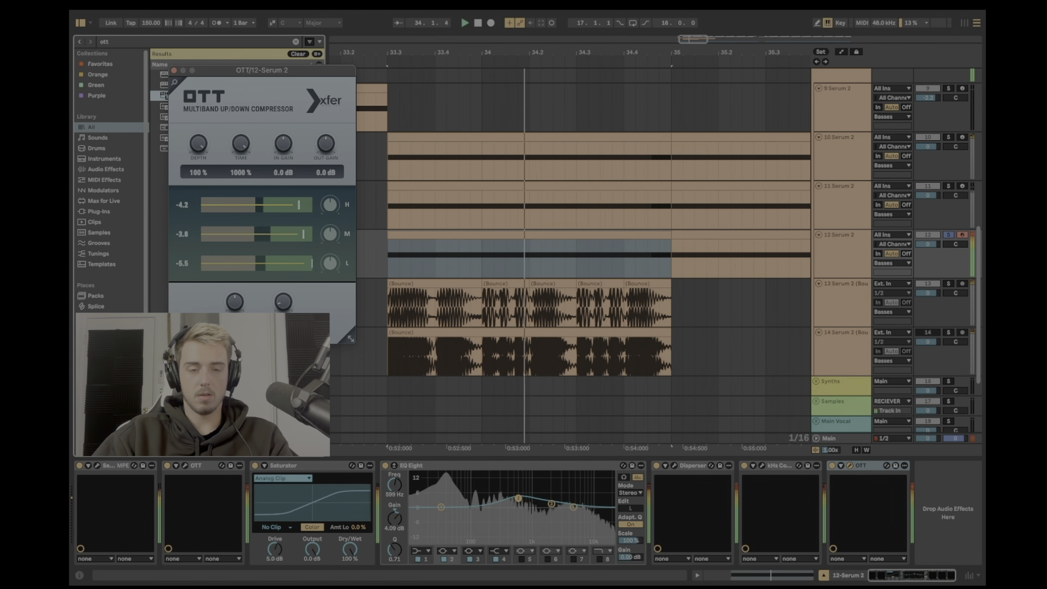
{"action": "key", "text": "space"}
{"action": "key", "text": "space"}
{"action": "left_click", "coordinate": [174, 71]}
{"action": "key", "text": "space"}
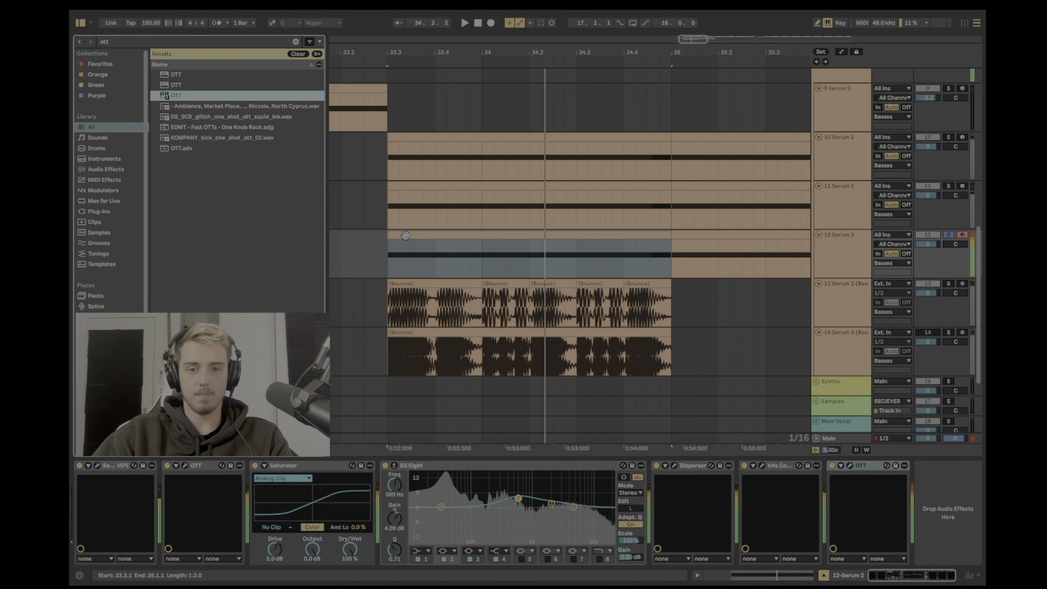
Step: Add a Saturator at the end of track 12's effect chain with Drive at 3.8 dB and Dry/Wet at 75 %
{"action": "key", "text": "ctrl+f"}
{"action": "type", "text": "sa"}
{"action": "double_click", "coordinate": [188, 100]}
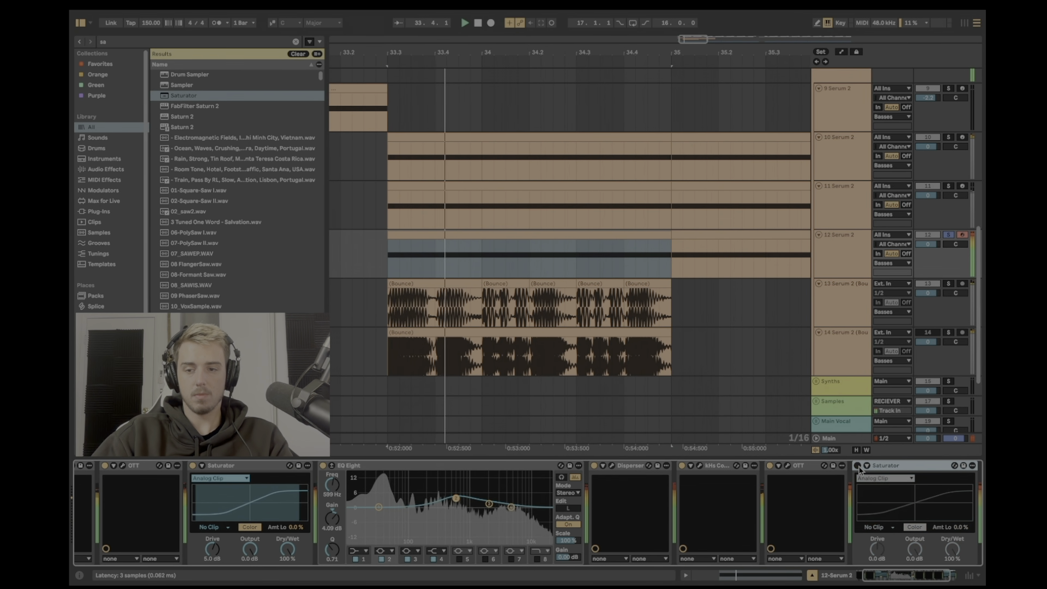
{"action": "left_click_drag", "start_coordinate": [914, 549], "coordinate": [951, 540]}
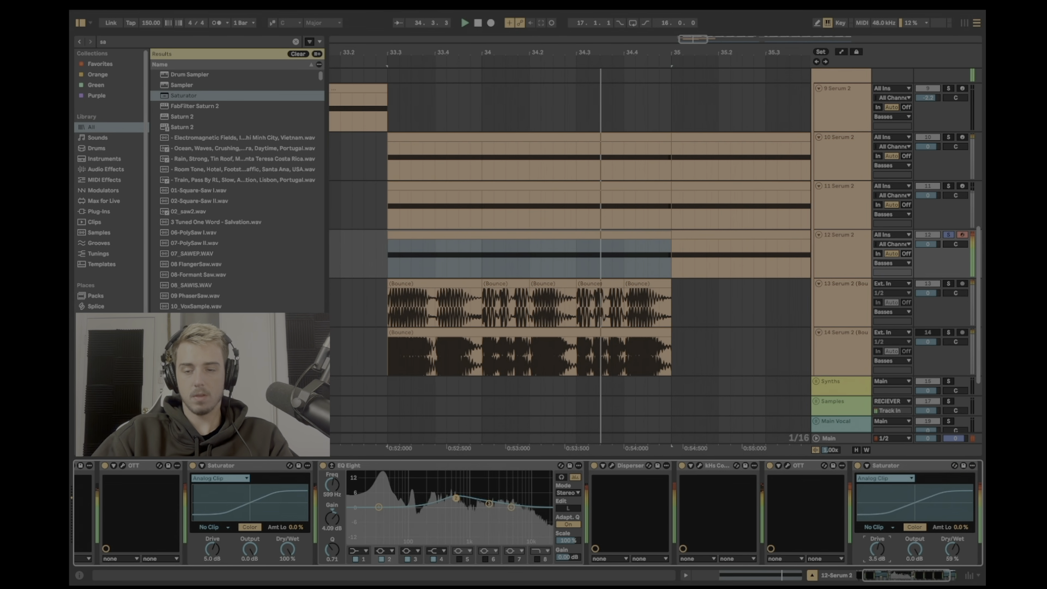
{"action": "left_click", "coordinate": [889, 580]}
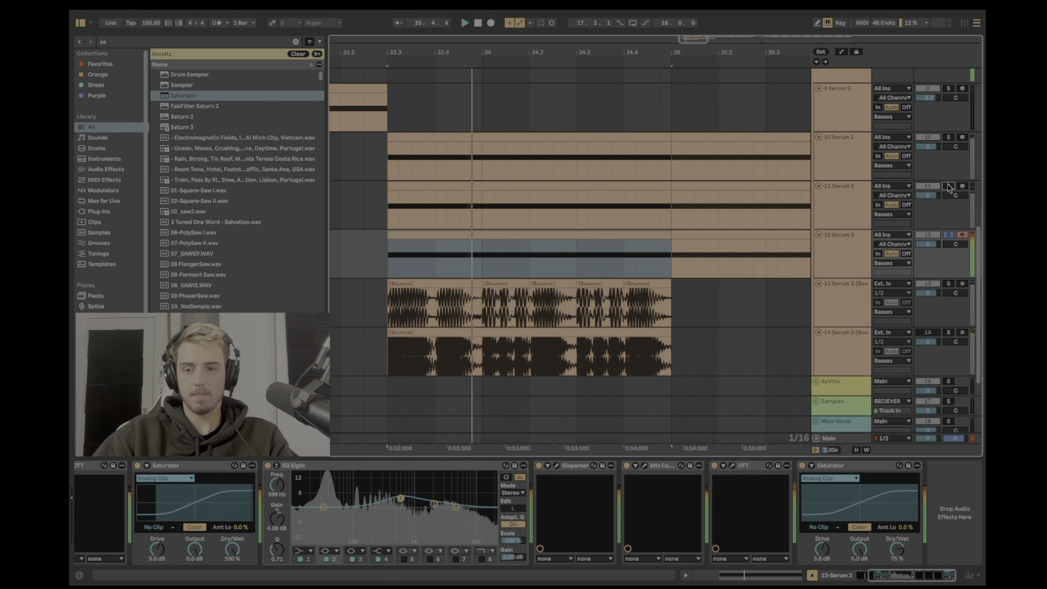
Step: Audition the Serum 2 tracks 10, 11 and 12 soloed together from bar 33.3
{"action": "left_click", "coordinate": [705, 180]}
{"action": "left_click", "coordinate": [363, 246]}
{"action": "key", "text": "space"}
{"action": "key", "text": "space"}
{"action": "left_click_drag", "start_coordinate": [444, 52], "coordinate": [474, 28]}
{"action": "left_click", "coordinate": [405, 199]}
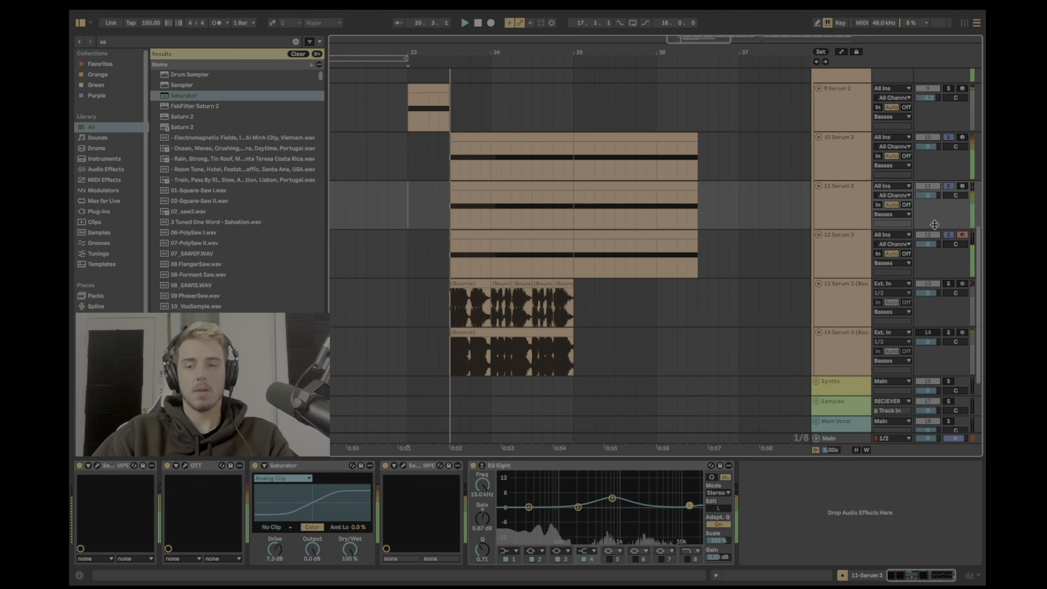
{"action": "key", "text": "space"}
{"action": "key", "text": "space"}
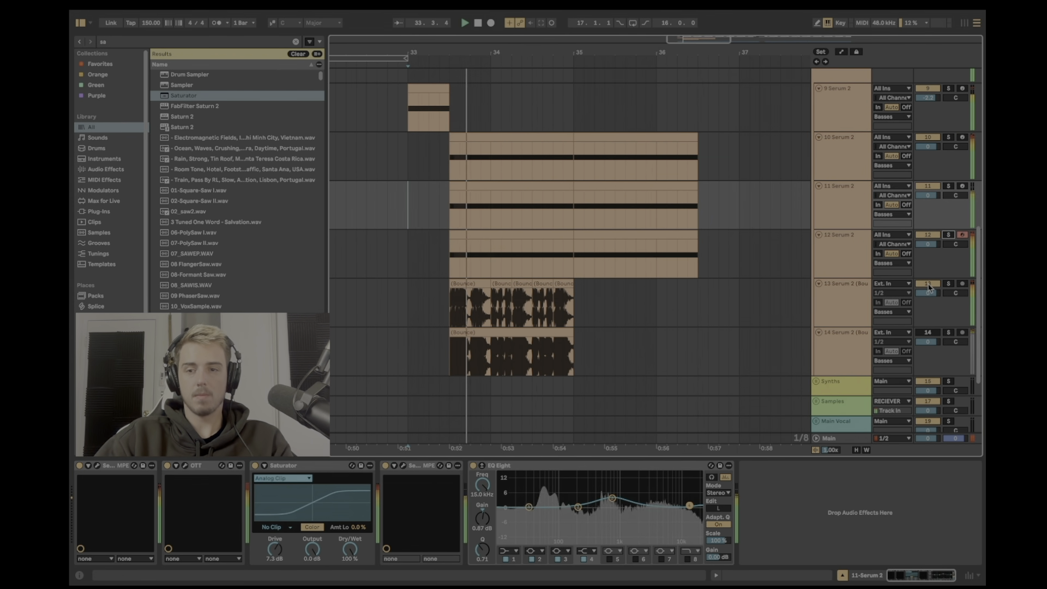
Step: Listen to track 12 within the full mix, and compare it soloed alone and together with track 10
{"action": "left_click", "coordinate": [446, 259]}
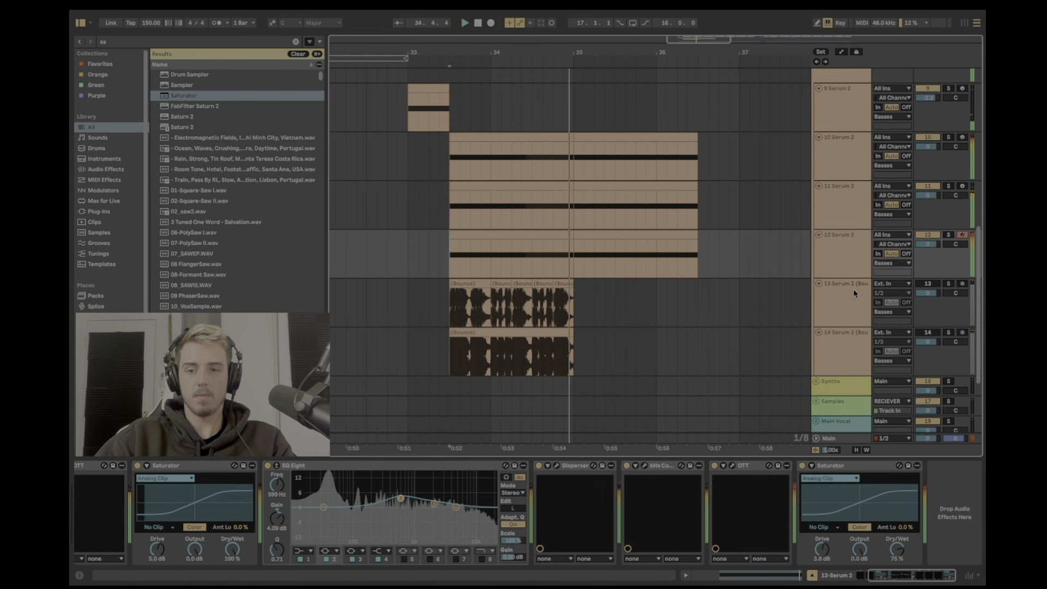
{"action": "left_click_drag", "start_coordinate": [854, 292], "coordinate": [855, 344]}
{"action": "left_click", "coordinate": [446, 252]}
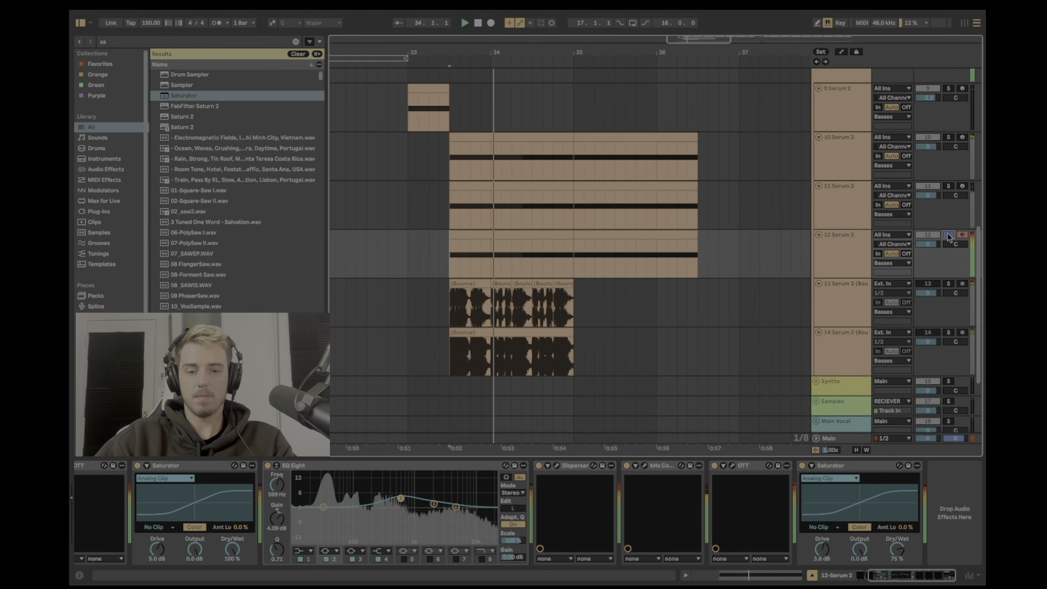
{"action": "left_click", "coordinate": [950, 138]}
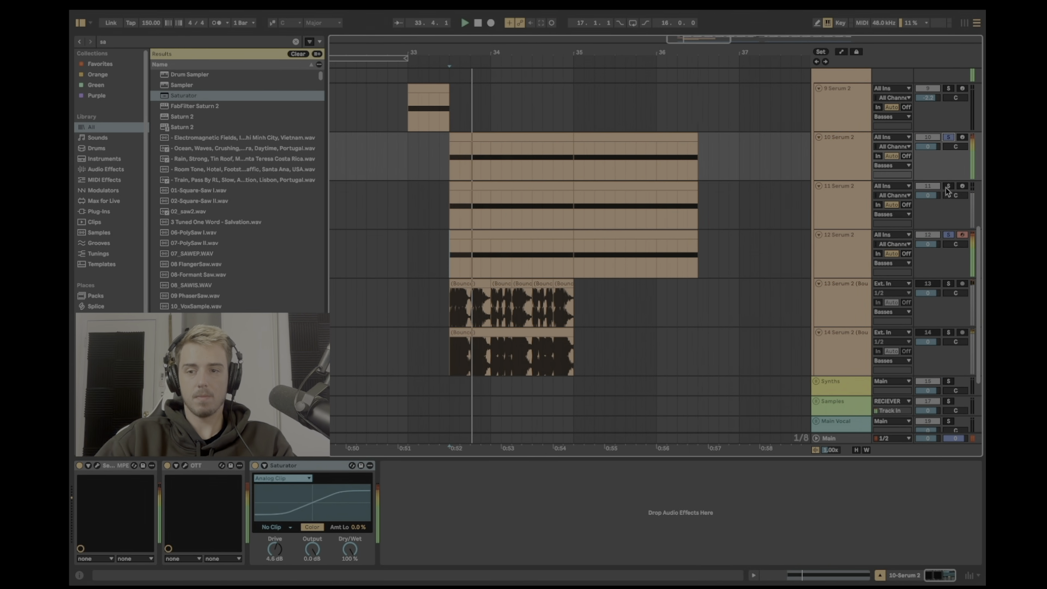
{"action": "left_click", "coordinate": [450, 251]}
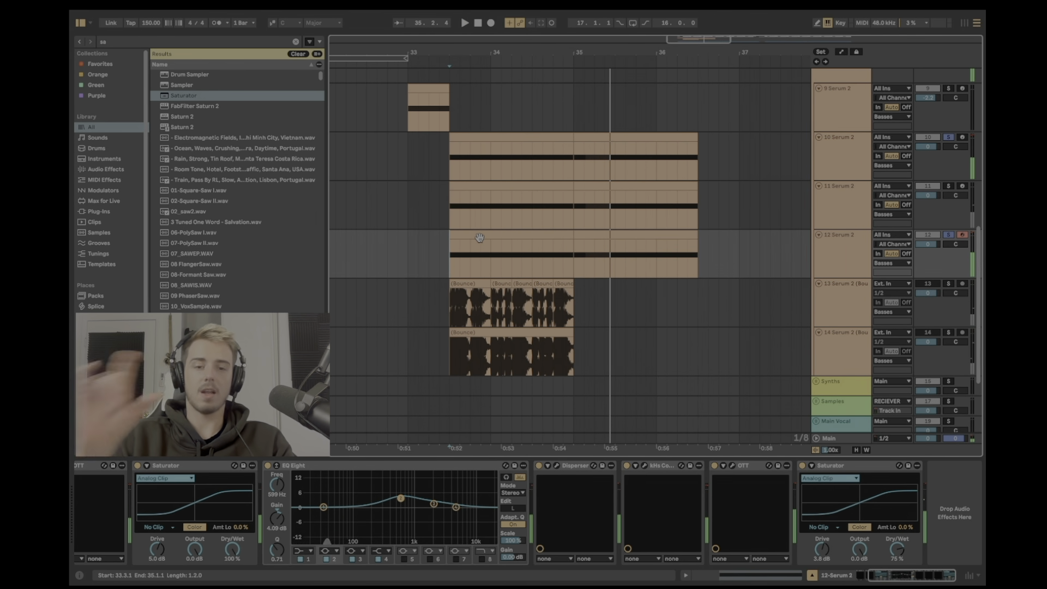
Step: Set the second warp mode of Oscillator A in track 12's Serum 2 to Sync
{"action": "left_click", "coordinate": [478, 238]}
{"action": "key", "text": "Delete"}
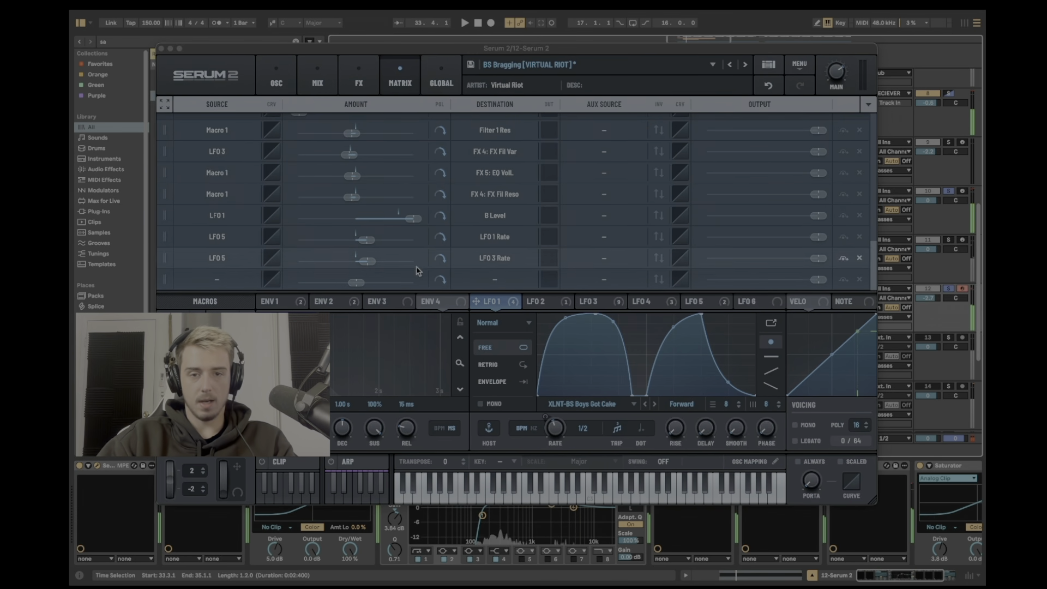
{"action": "left_click", "coordinate": [318, 80]}
{"action": "left_click", "coordinate": [276, 81]}
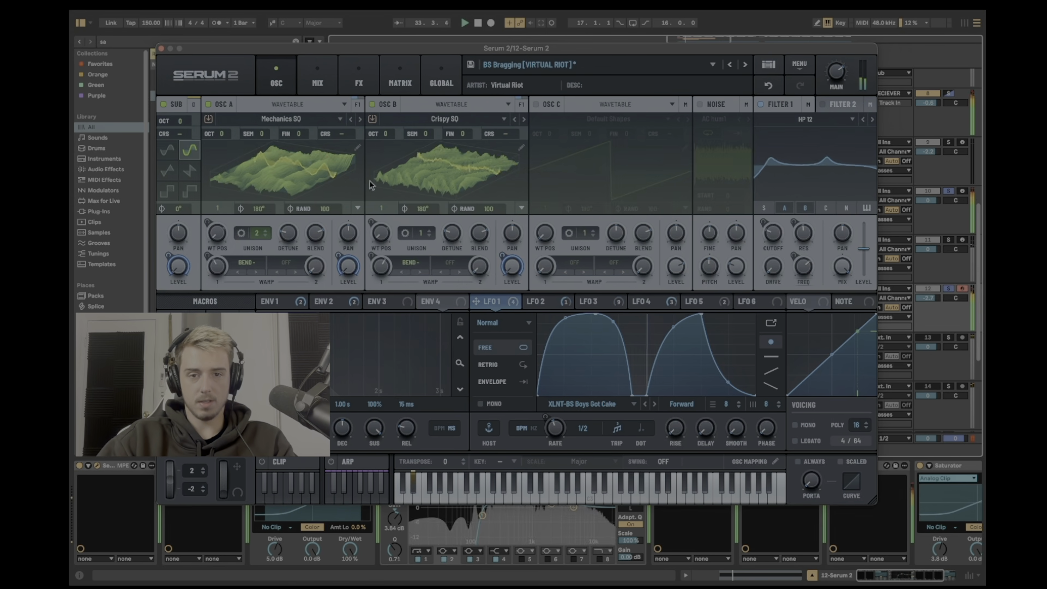
{"action": "left_click", "coordinate": [286, 262]}
{"action": "left_click", "coordinate": [308, 293]}
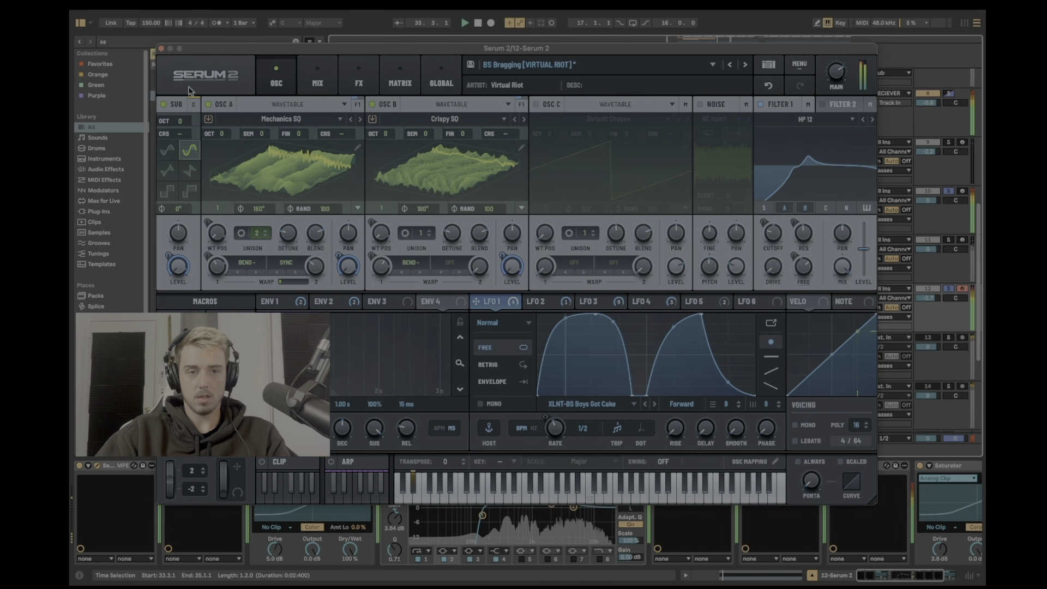
{"action": "left_click", "coordinate": [162, 49]}
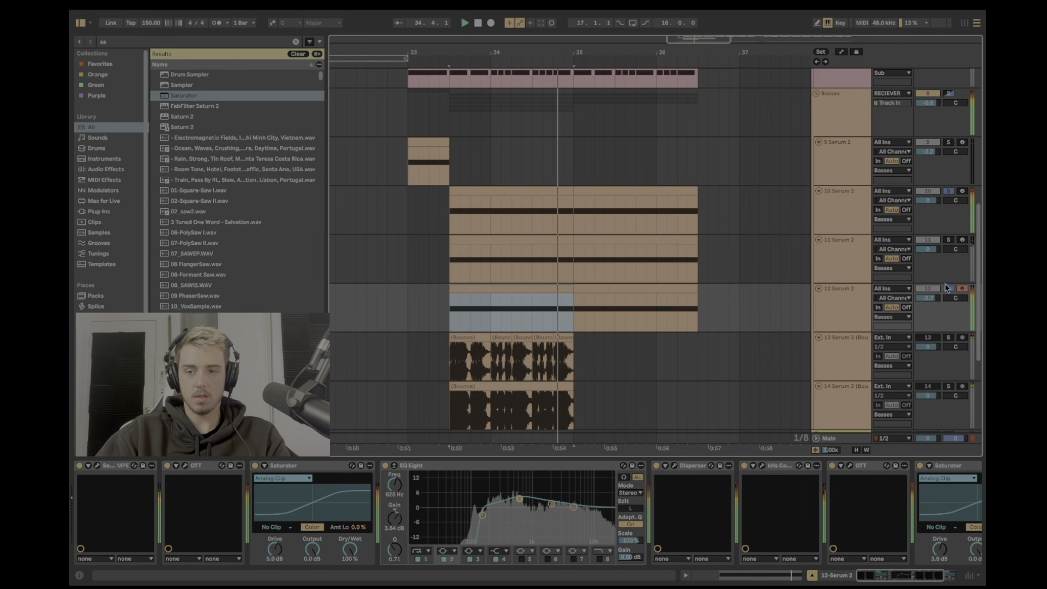
Step: Reshape track 12's EQ Eight by moving the mid boost to about 3.44 kHz and lowering the low-cut frequency, checking it during playback
{"action": "left_click", "coordinate": [481, 285]}
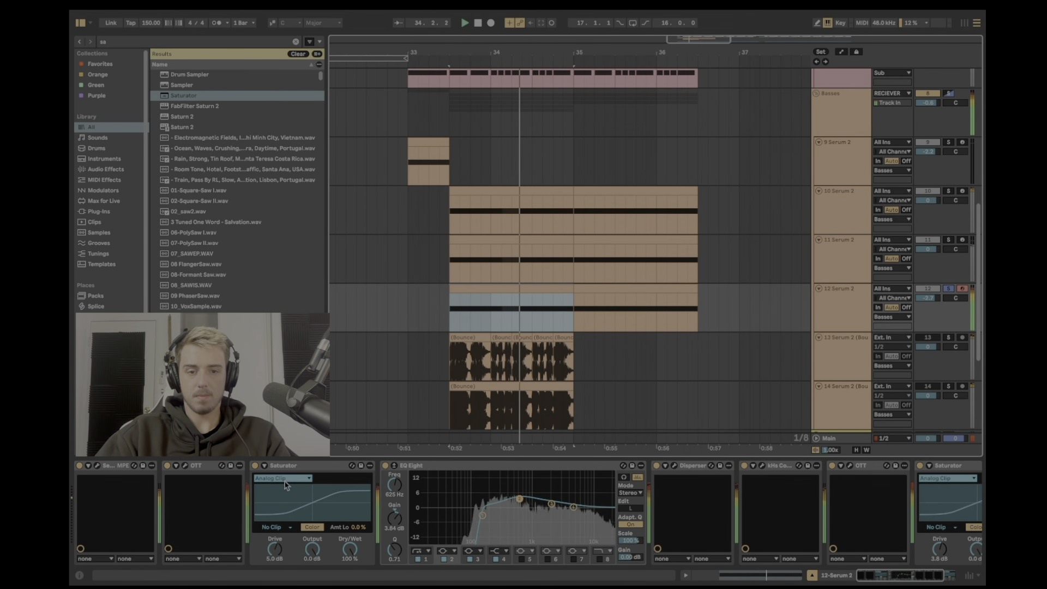
{"action": "scroll", "coordinate": [286, 485], "scroll_direction": "right", "scroll_amount": 3}
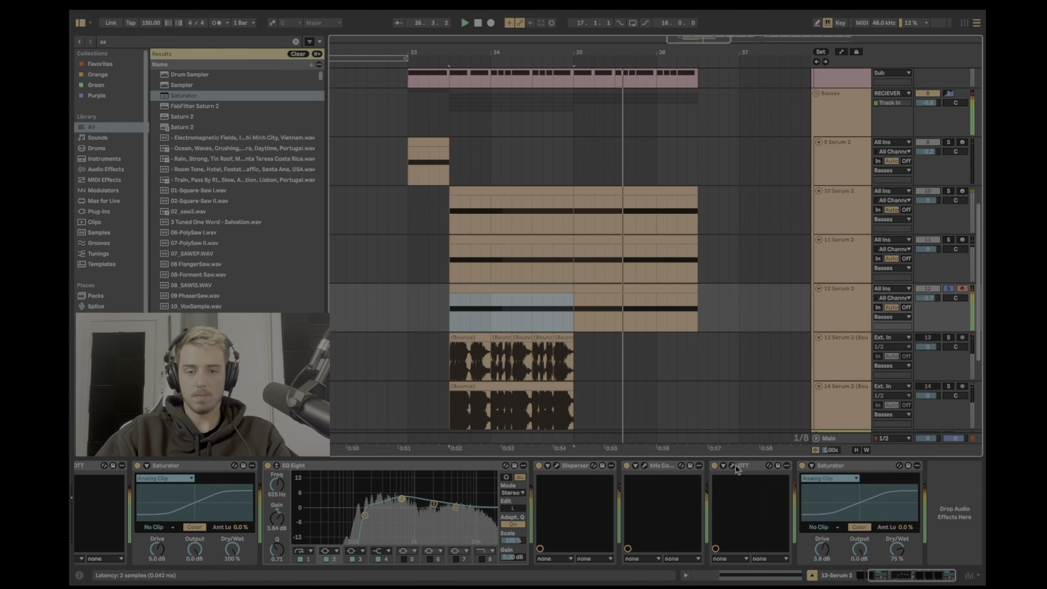
{"action": "left_click", "coordinate": [300, 551]}
{"action": "left_click", "coordinate": [299, 505]}
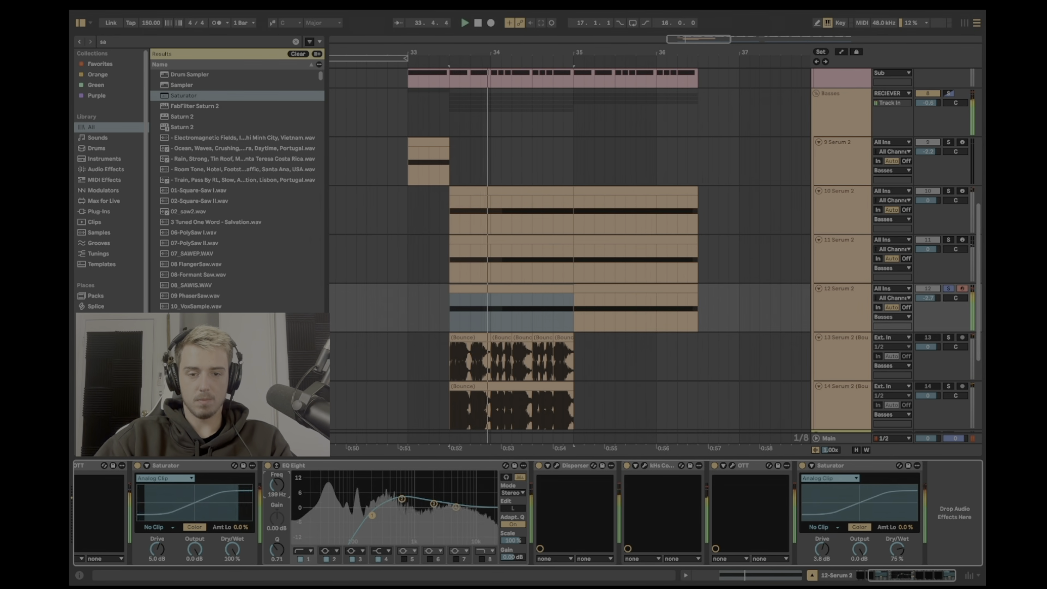
{"action": "key", "text": "space"}
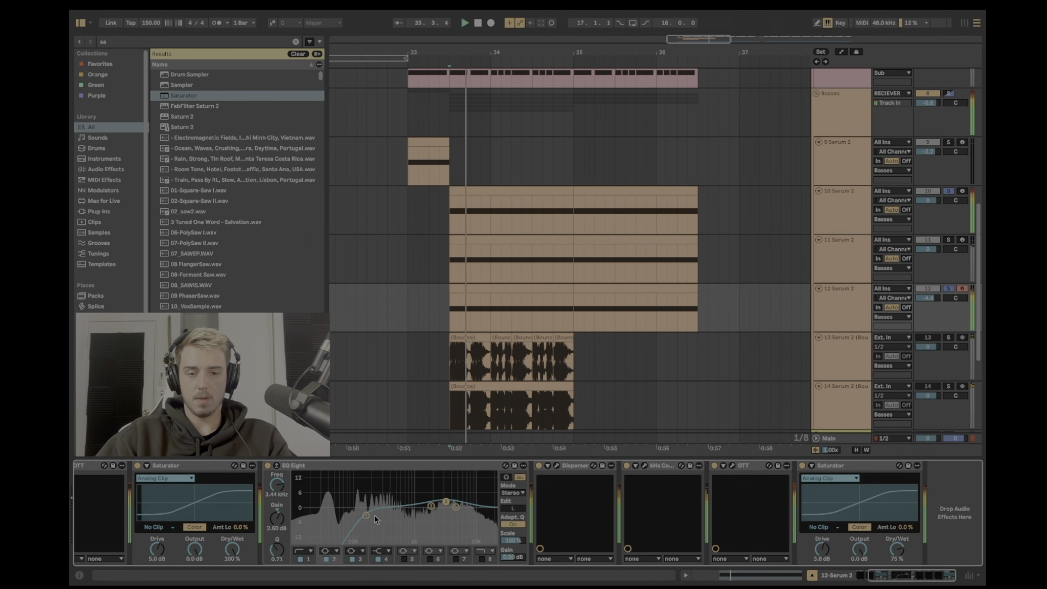
{"action": "left_click_drag", "start_coordinate": [367, 516], "coordinate": [355, 514]}
{"action": "key", "text": "space"}
{"action": "key", "text": "space"}
Step: Delete the 12-Serum 2 track and play tracks 10 and 11 soloed together
{"action": "left_click", "coordinate": [850, 297]}
{"action": "key", "text": "Delete"}
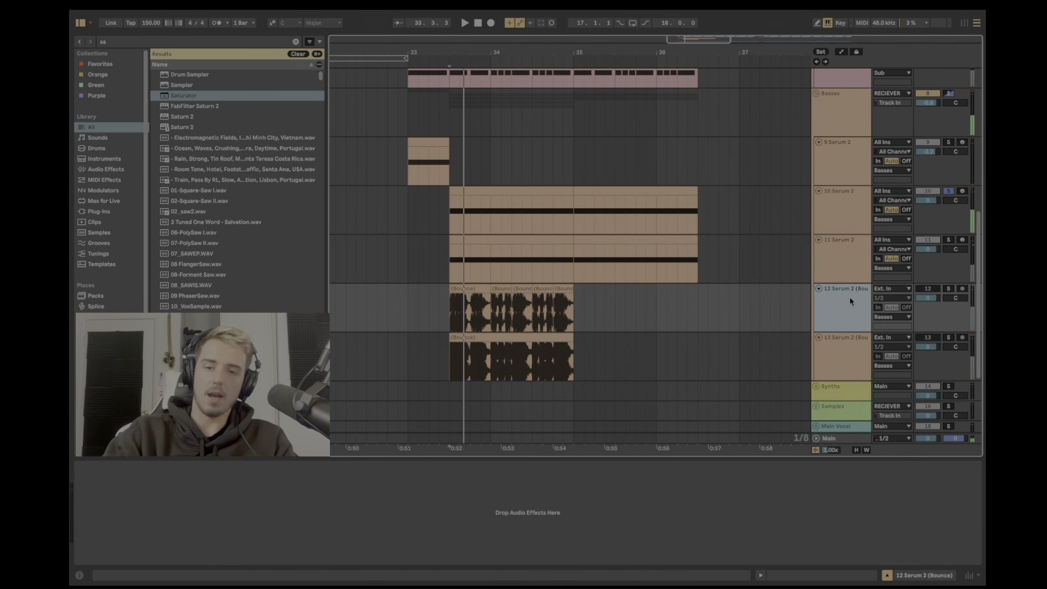
{"action": "left_click", "coordinate": [946, 242]}
{"action": "key", "text": "space"}
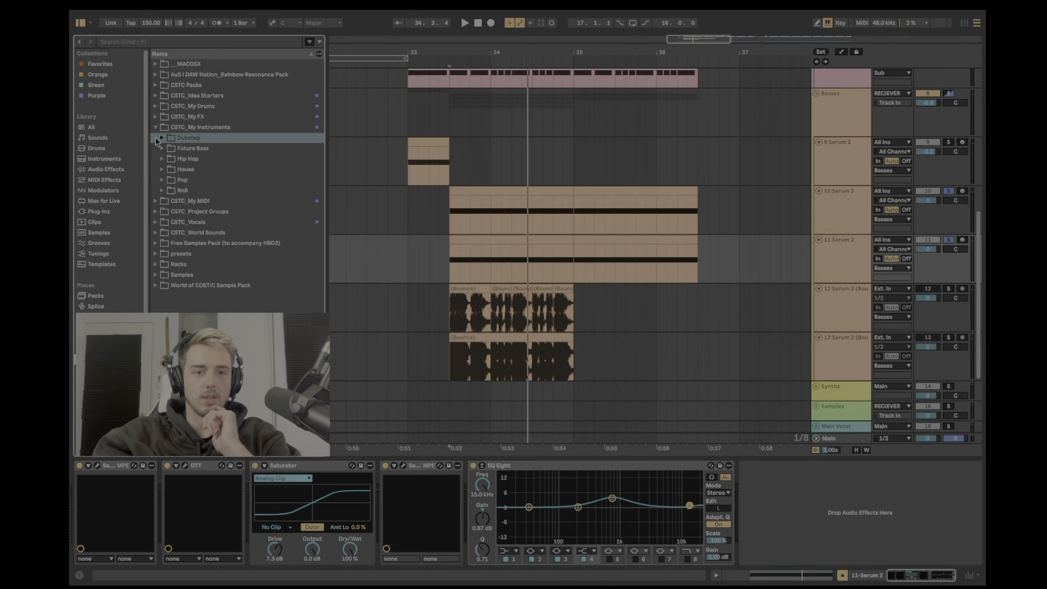
Step: Browse the Loops folder inside CSTC_My Instruments, Dubstep, Growls and preview DS_DSP2_145_bass_loop_spicy_E.wav
{"action": "left_click", "coordinate": [162, 138]}
{"action": "left_click", "coordinate": [169, 180]}
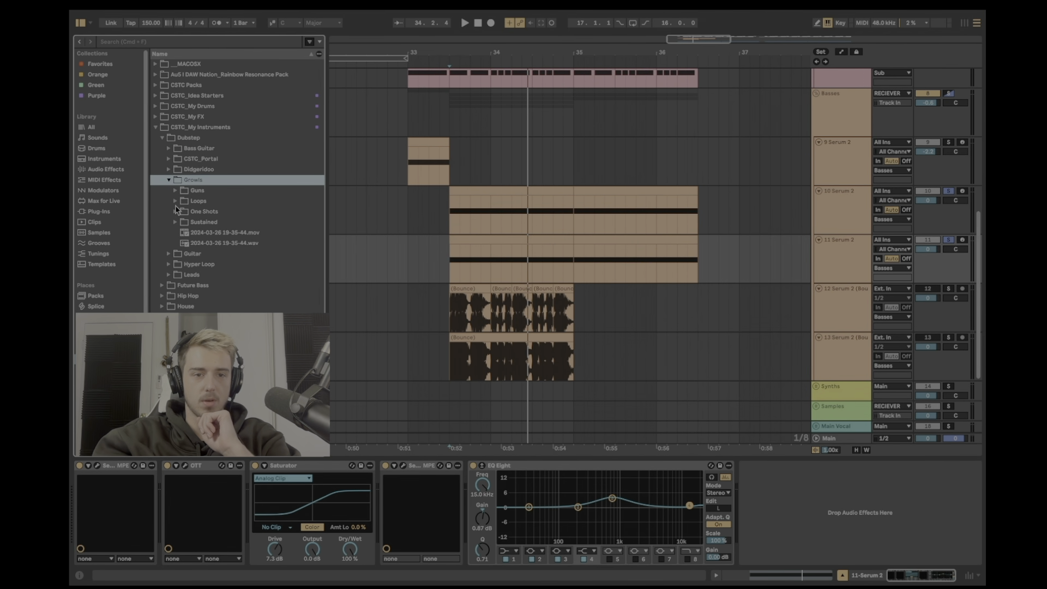
{"action": "left_click", "coordinate": [175, 200]}
{"action": "left_click", "coordinate": [220, 286]}
{"action": "scroll", "coordinate": [311, 138], "scroll_direction": "down", "scroll_amount": 10}
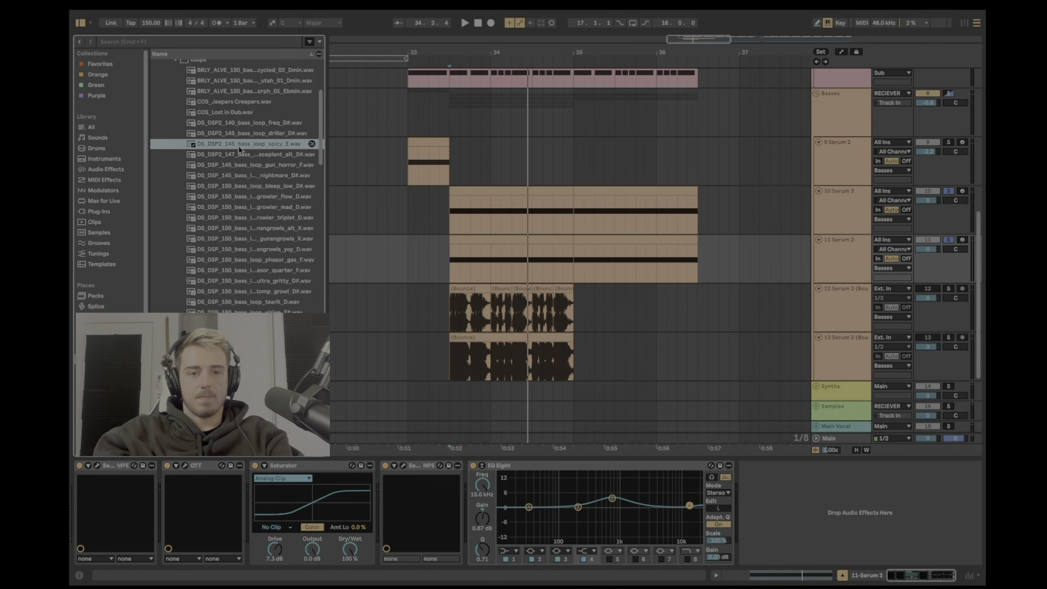
Step: Check the note in track 10's first clip, add DS_DSP2_145_bass_loop_spicy_E.wav at bar 33 on a new track below track 11, and play it
{"action": "left_click", "coordinate": [462, 188]}
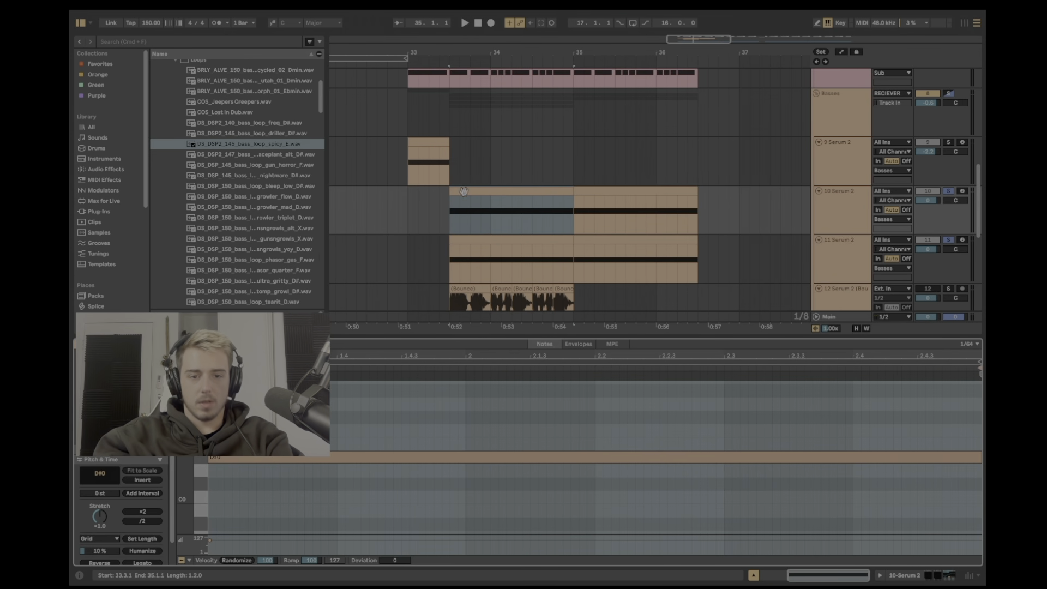
{"action": "key", "text": "super+alt+l"}
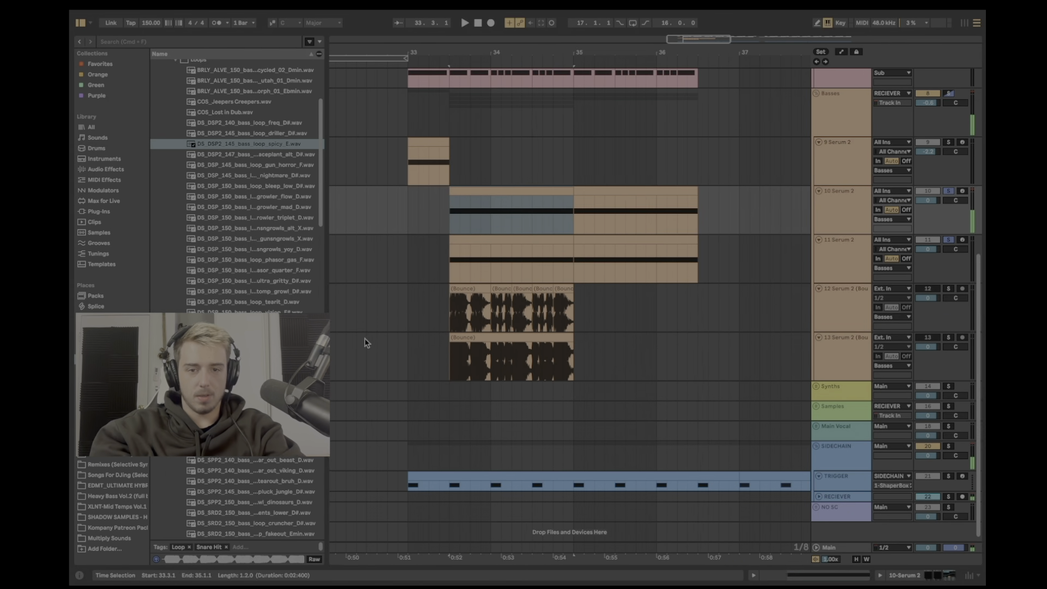
{"action": "left_click", "coordinate": [471, 259]}
{"action": "left_click_drag", "start_coordinate": [248, 144], "coordinate": [453, 314]}
{"action": "key", "text": "space"}
{"action": "key", "text": "space"}
{"action": "key", "text": "space"}
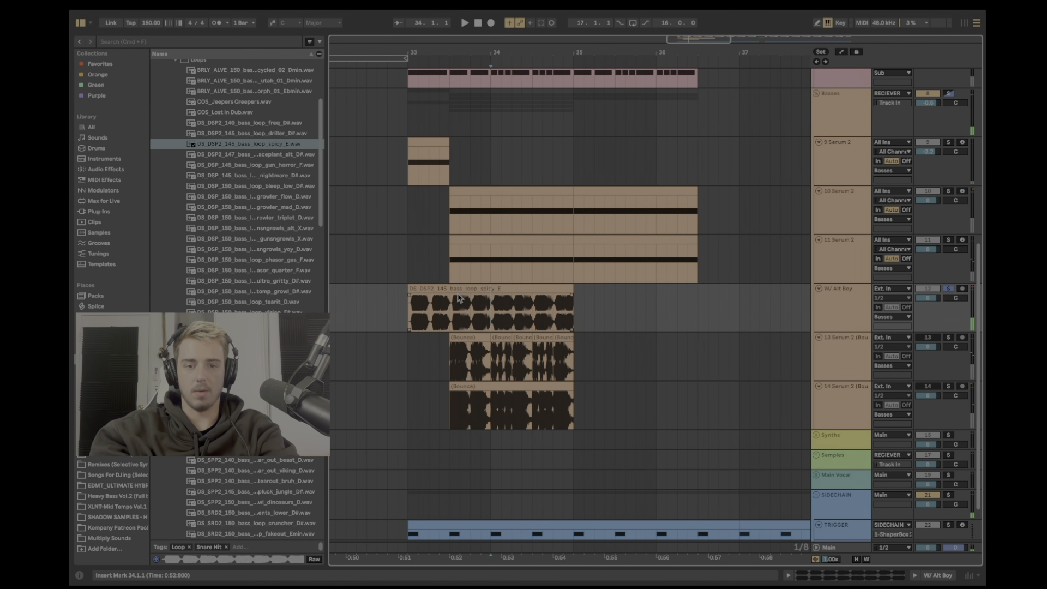
Step: Split the spicy_E loop at 33.3 and bar 34, transposing the middle piece to -2 semitones and the last piece to -1
{"action": "left_click", "coordinate": [452, 310]}
{"action": "key", "text": "super+e"}
{"action": "left_click", "coordinate": [442, 289]}
{"action": "double_click", "coordinate": [474, 289]}
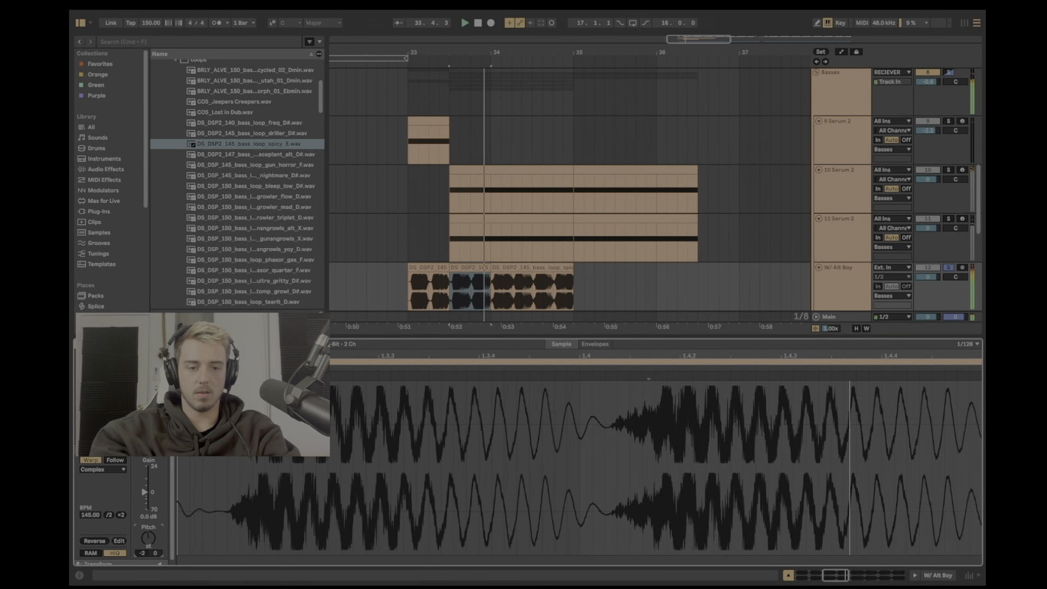
{"action": "key", "text": "space"}
{"action": "key", "text": "space"}
{"action": "key", "text": "space"}
{"action": "left_click", "coordinate": [513, 268]}
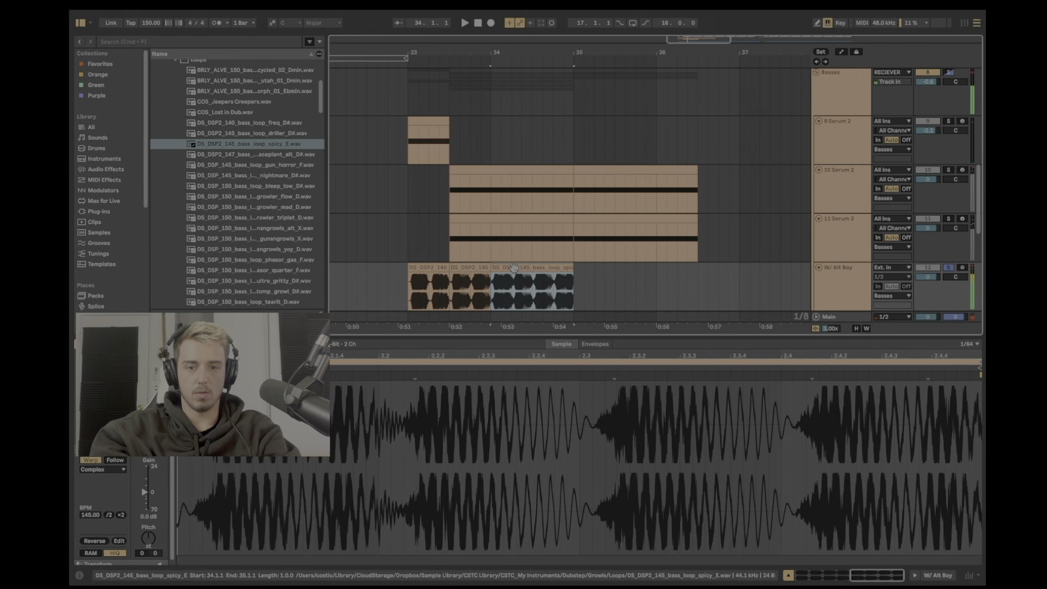
{"action": "left_click", "coordinate": [143, 553]}
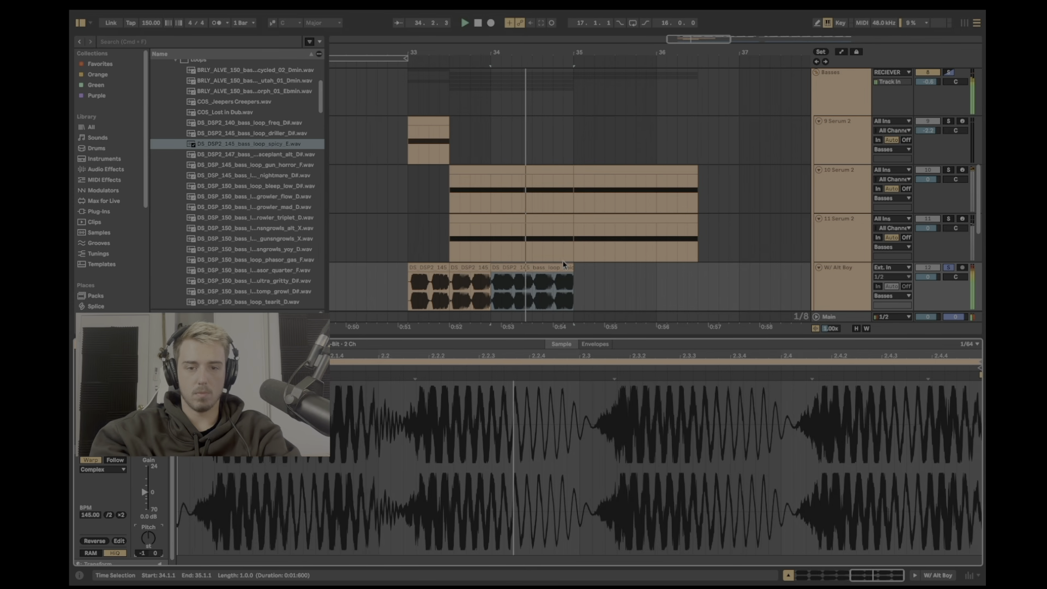
Step: Delete the loop's opening piece before 33.3, unsolo the W/ Alt Boy track and play it in the full mix
{"action": "left_click", "coordinate": [430, 281]}
{"action": "key", "text": "Delete"}
{"action": "left_click", "coordinate": [455, 284]}
{"action": "left_click", "coordinate": [948, 268]}
{"action": "key", "text": "space"}
{"action": "key", "text": "space"}
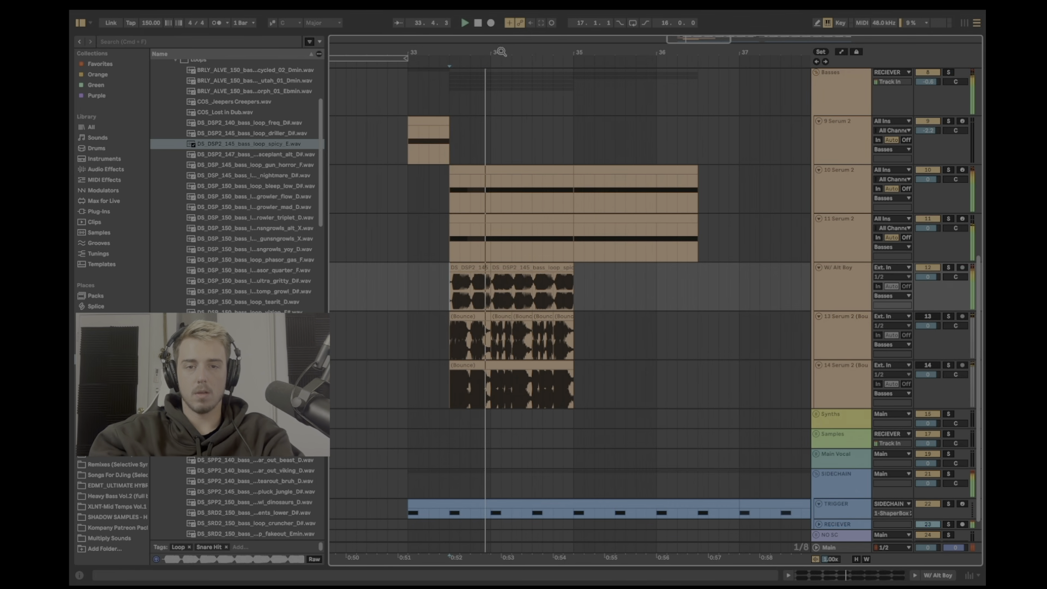
Step: Solo the W/ Alt Boy track and play the trimmed loop by itself
{"action": "scroll", "coordinate": [477, 338], "scroll_direction": "up", "scroll_amount": 5}
{"action": "left_click", "coordinate": [948, 267]}
{"action": "key", "text": "space"}
{"action": "key", "text": "space"}
Step: Search the browser for "ott" and add the Xfer OTT plugin to the W/ Alt Boy track
{"action": "left_click", "coordinate": [475, 266]}
{"action": "key", "text": "super+f"}
{"action": "type", "text": "alr"}
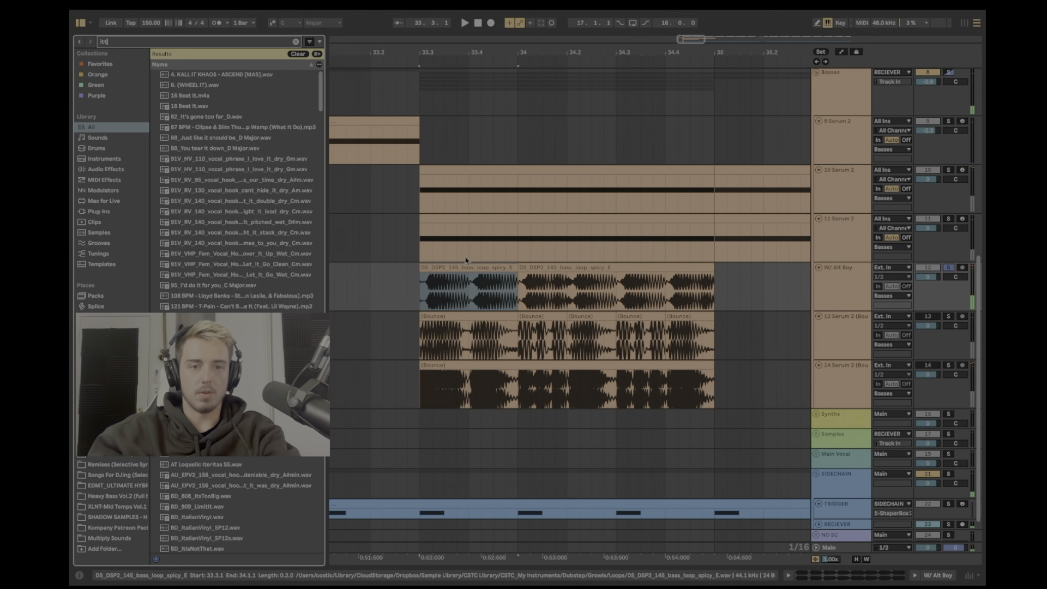
{"action": "key", "text": "BackSpace"}
{"action": "key", "text": "BackSpace"}
{"action": "key", "text": "BackSpace"}
{"action": "type", "text": "ott"}
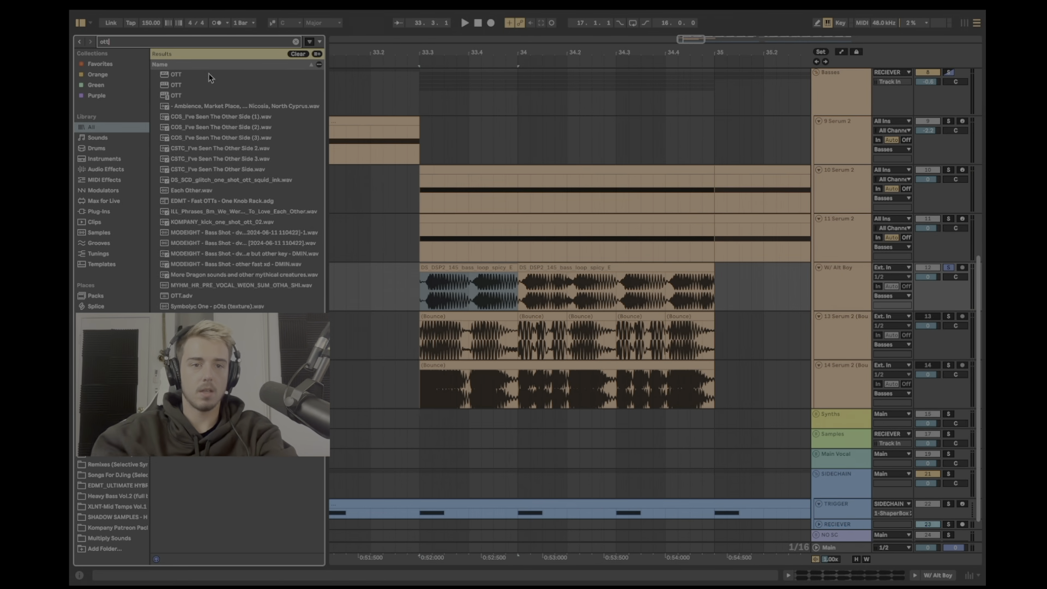
{"action": "double_click", "coordinate": [207, 96]}
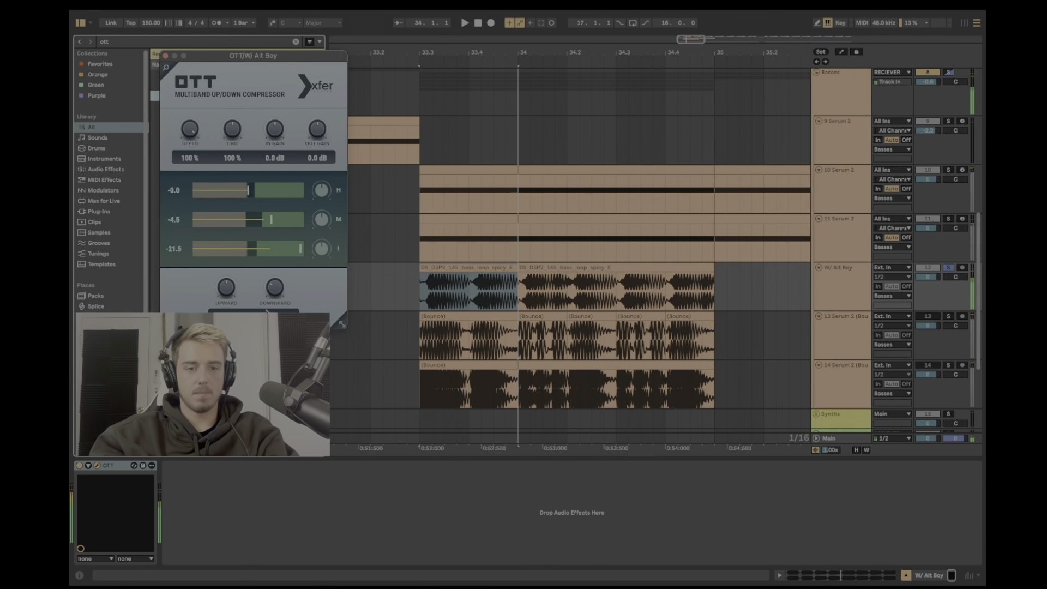
Step: Search for "sat" and add Saturator after OTT on the W/ Alt Boy track, with Drive at 2.8 dB
{"action": "left_click", "coordinate": [166, 56]}
{"action": "key", "text": "super+f"}
{"action": "type", "text": "sat"}
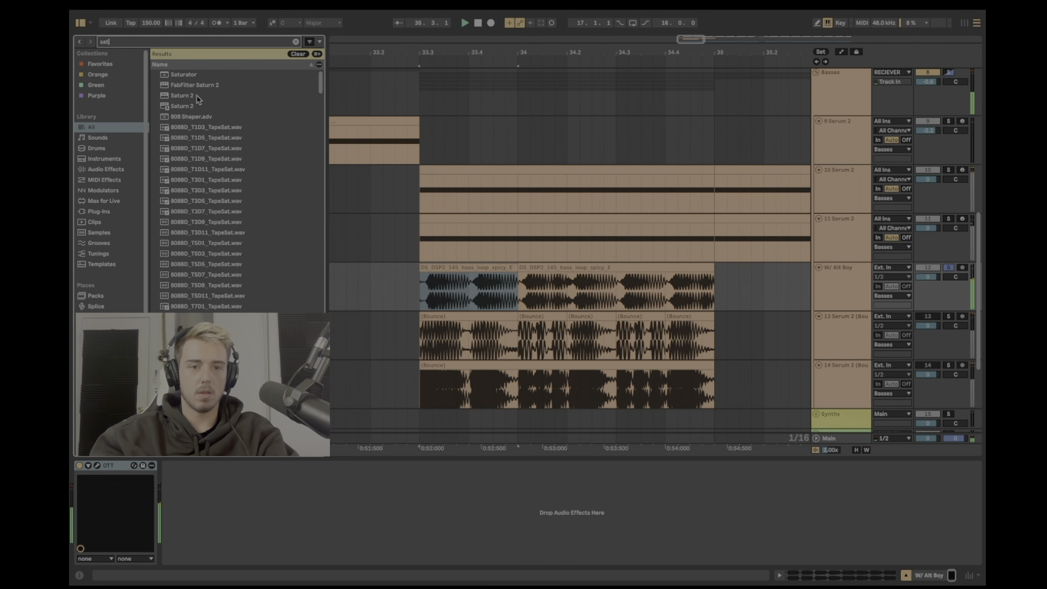
{"action": "double_click", "coordinate": [193, 77]}
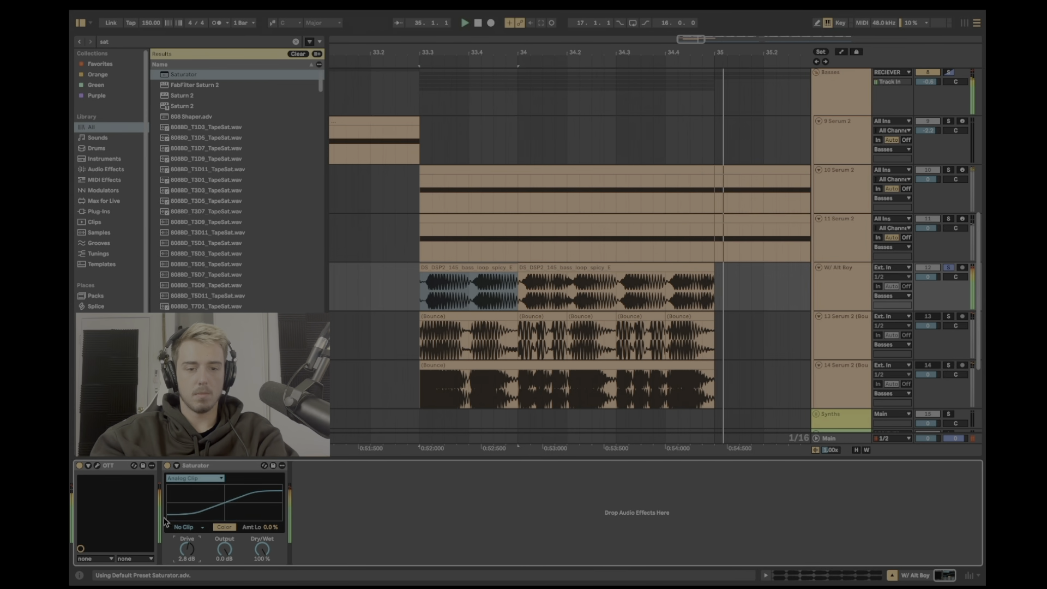
Step: Set OTT's Time to 1000 % on the W/ Alt Boy track and check it during playback
{"action": "left_click", "coordinate": [97, 466]}
{"action": "left_click", "coordinate": [233, 132]}
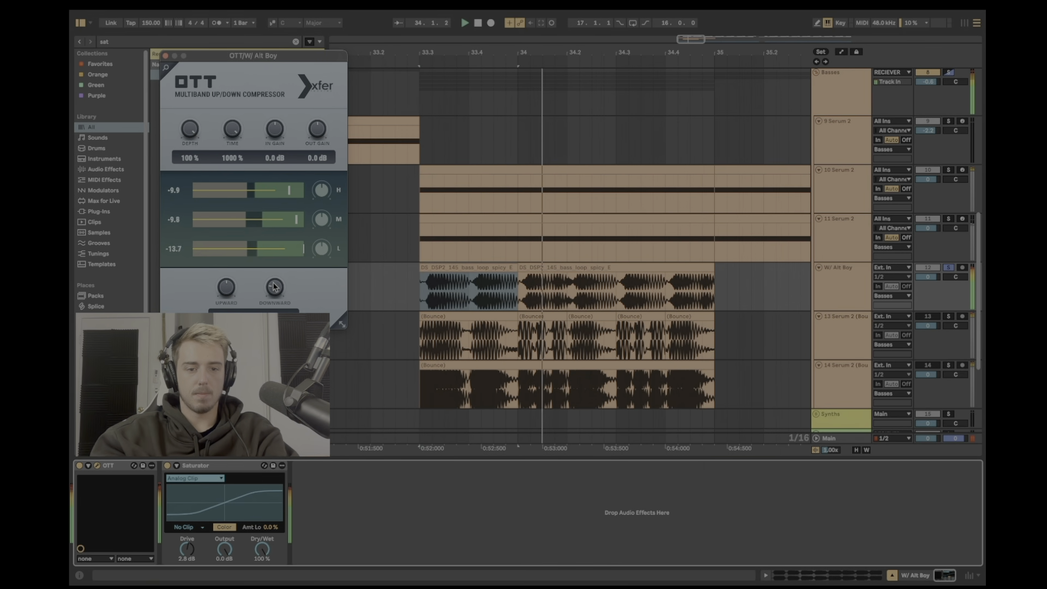
{"action": "key", "text": "space"}
{"action": "key", "text": "space"}
{"action": "key", "text": "space"}
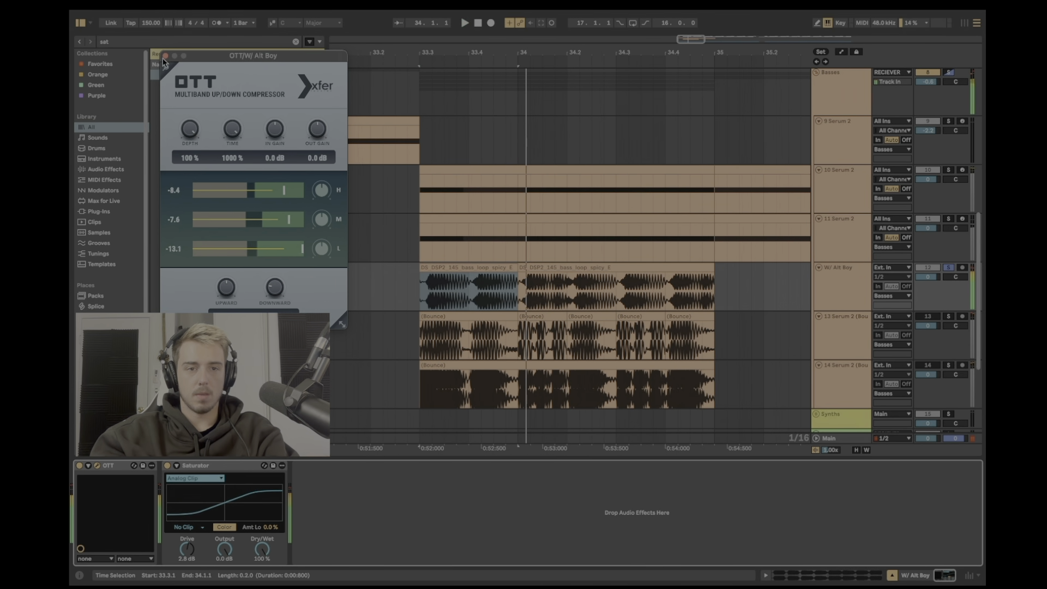
{"action": "left_click", "coordinate": [166, 56]}
Step: Audition the processed loop clips from several points, both soloed and in the full mix
{"action": "left_click", "coordinate": [527, 280]}
{"action": "key", "text": "space"}
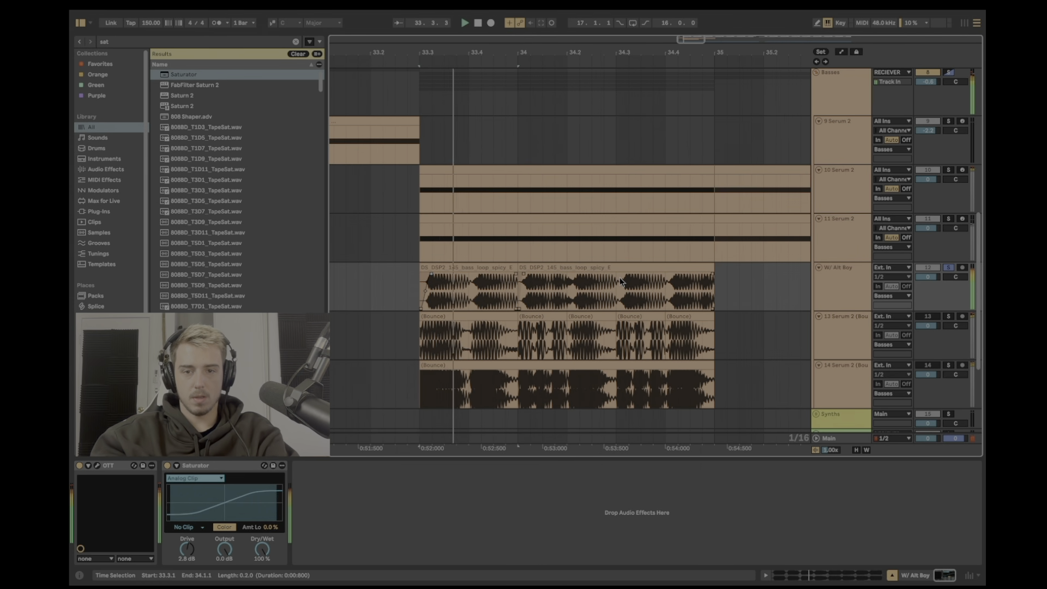
{"action": "left_click", "coordinate": [573, 278]}
{"action": "key", "text": "space"}
{"action": "key", "text": "space"}
{"action": "left_click", "coordinate": [496, 266]}
{"action": "key", "text": "space"}
{"action": "key", "text": "space"}
{"action": "left_click", "coordinate": [949, 267]}
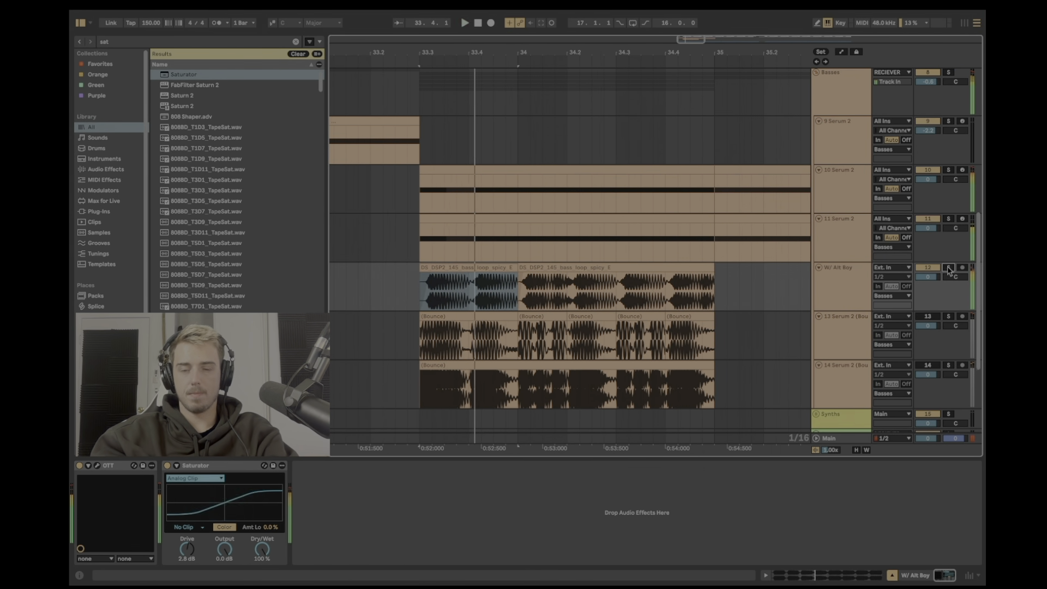
{"action": "key", "text": "space"}
{"action": "key", "text": "space"}
{"action": "key", "text": "space"}
Step: Rework the loop's first clip into two one-beat clips meeting at 33.4 and play them in the mix
{"action": "left_click_drag", "start_coordinate": [516, 290], "coordinate": [483, 279]}
{"action": "key", "text": "space"}
{"action": "key", "text": "space"}
{"action": "left_click", "coordinate": [432, 268], "text": "shift"}
{"action": "key", "text": "space"}
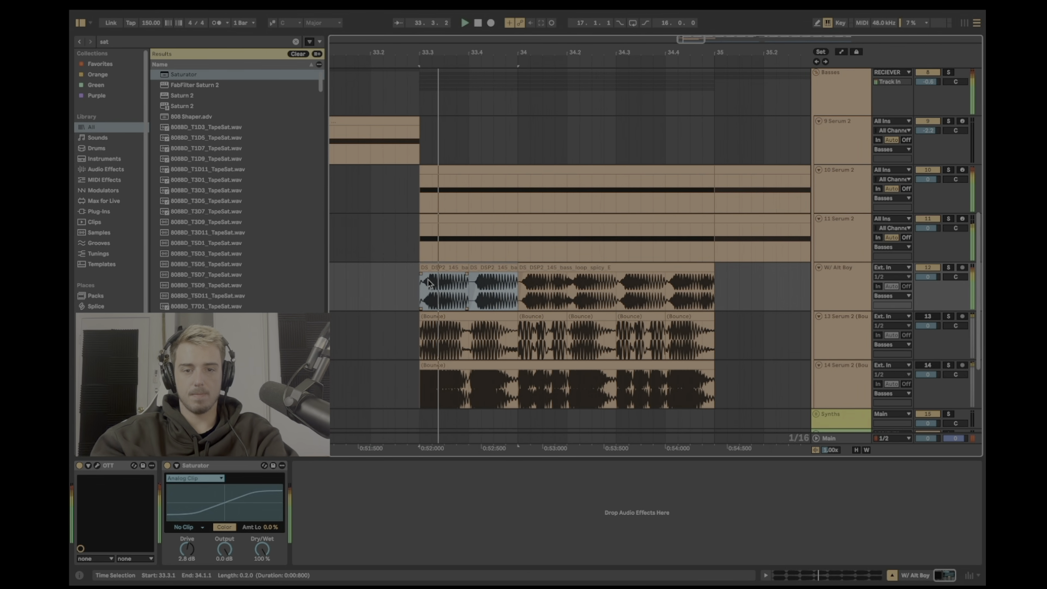
Step: Solo the W/ Alt Boy track and play the loop clips around bar 34 up close
{"action": "left_click", "coordinate": [949, 268]}
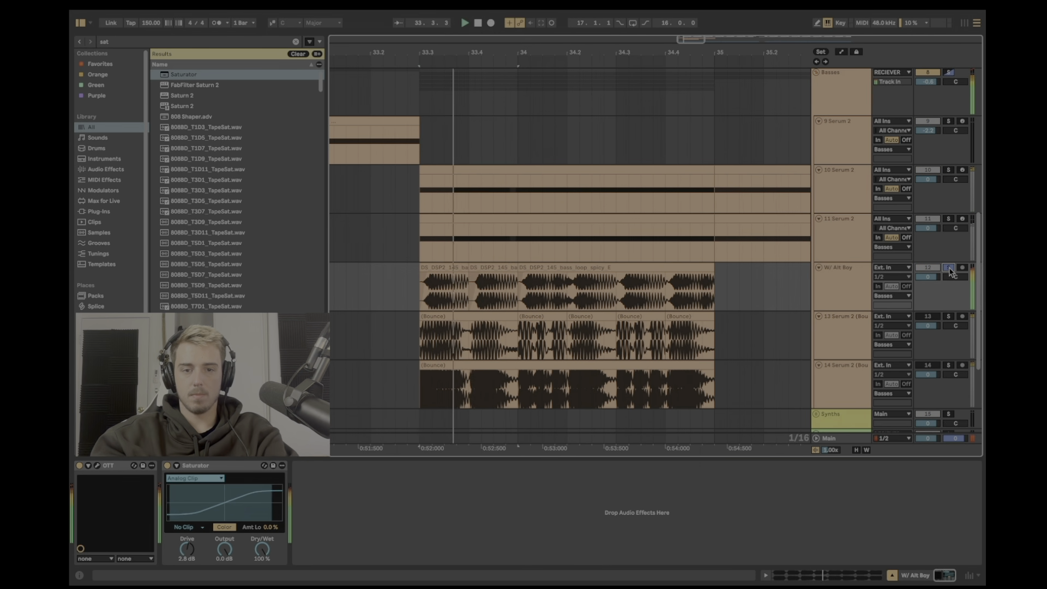
{"action": "left_click", "coordinate": [554, 289]}
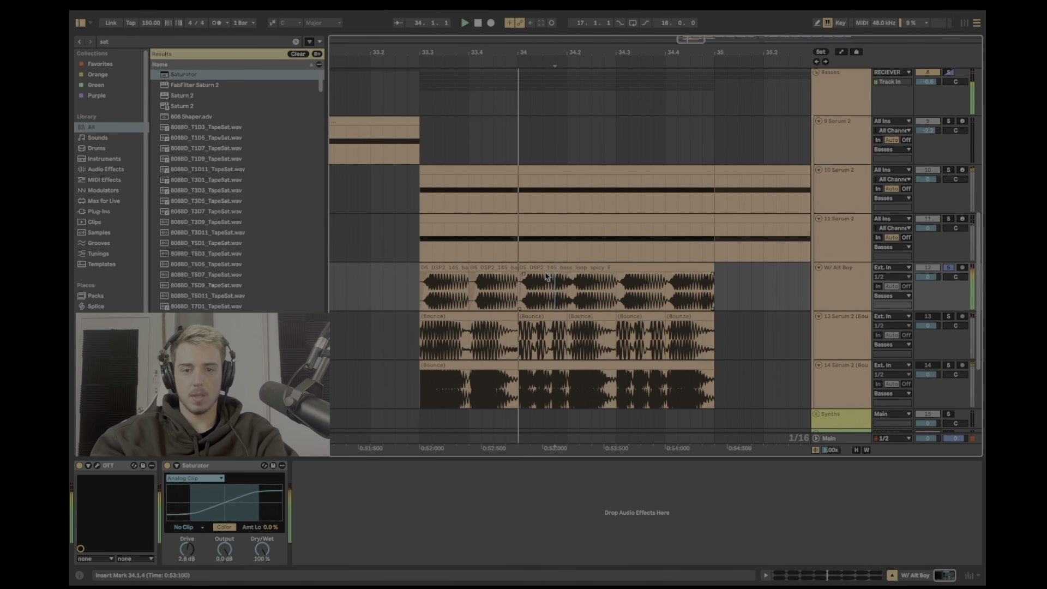
{"action": "key", "text": "space"}
{"action": "left_click_drag", "start_coordinate": [542, 54], "coordinate": [525, 82]}
{"action": "key", "text": "space"}
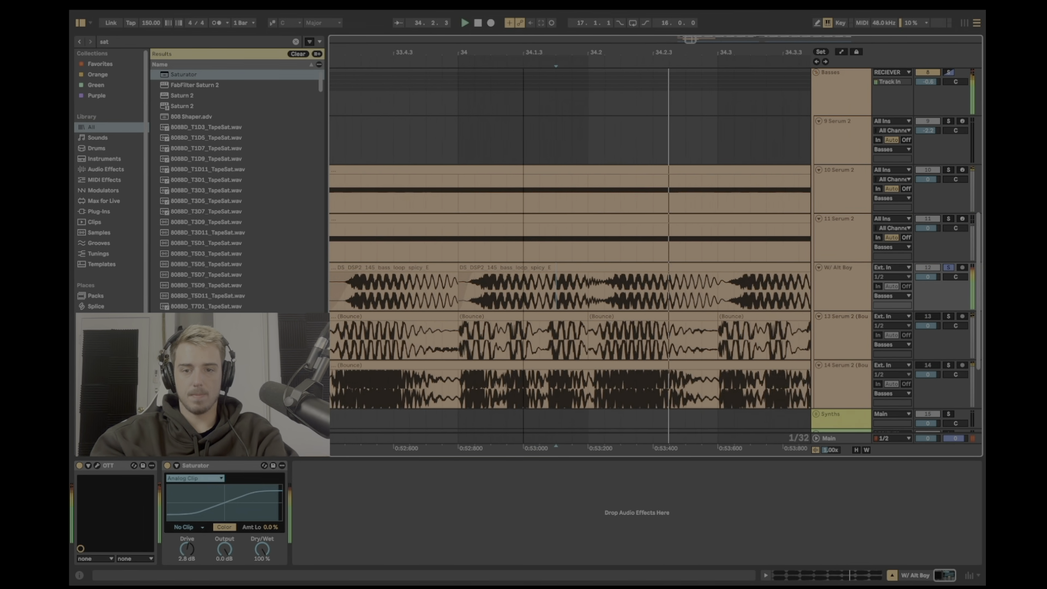
{"action": "left_click", "coordinate": [398, 258]}
{"action": "left_click", "coordinate": [398, 264]}
{"action": "key", "text": "space"}
{"action": "key", "text": "space"}
{"action": "left_click", "coordinate": [340, 267]}
{"action": "key", "text": "space"}
{"action": "key", "text": "space"}
{"action": "key", "text": "space"}
Step: Consolidate the first beat of bar 34 on the W/ Alt Boy track into a single one-beat clip
{"action": "left_click_drag", "start_coordinate": [393, 267], "coordinate": [509, 267]}
{"action": "key", "text": "space"}
{"action": "key", "text": "space"}
{"action": "key", "text": "super+j"}
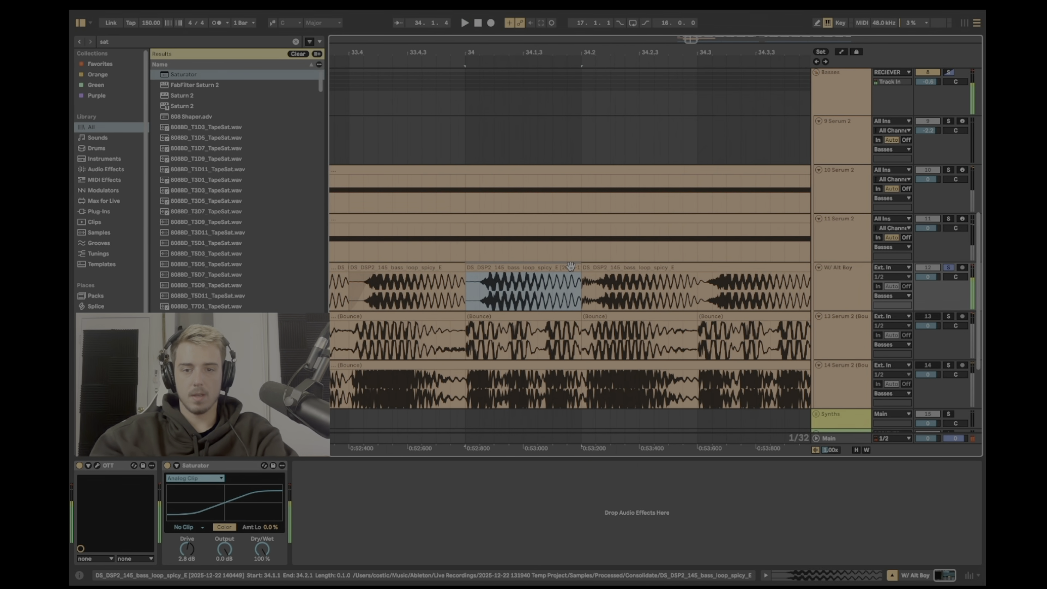
Step: Compress the consolidated clip to a third of a beat and duplicate it twice to fill the beat with triplets
{"action": "left_click_drag", "start_coordinate": [582, 278], "coordinate": [508, 278]}
{"action": "key", "text": "super+d"}
{"action": "key", "text": "super+d"}
{"action": "key", "text": "super+z"}
{"action": "key", "text": "super+z"}
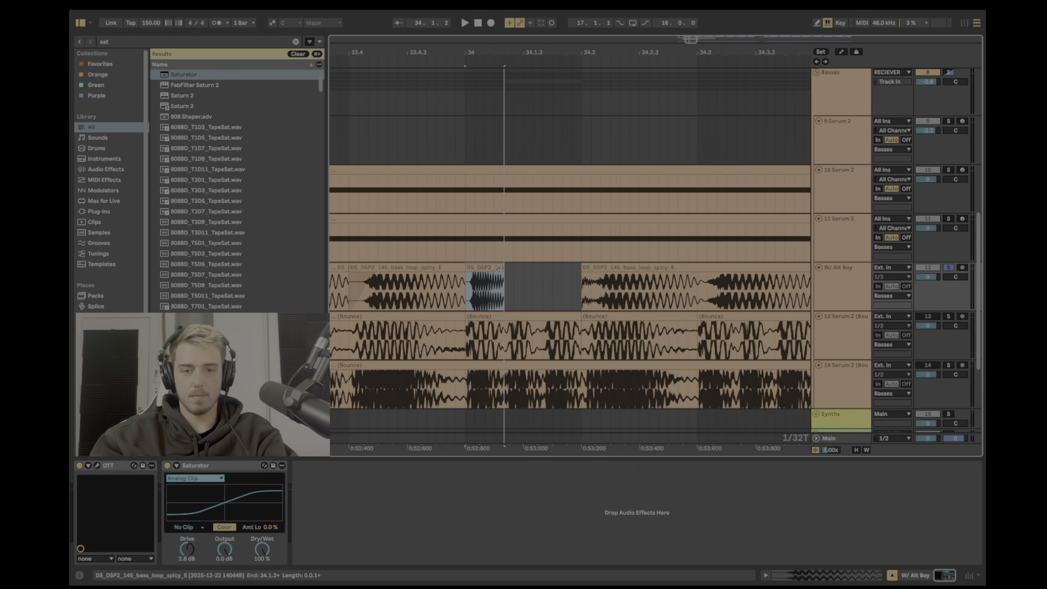
{"action": "key", "text": "super+d"}
{"action": "key", "text": "super+d"}
Step: Play the soloed loop from the clips before bar 34 through the triplet repeats and the beats after them
{"action": "left_click", "coordinate": [435, 278]}
{"action": "key", "text": "space"}
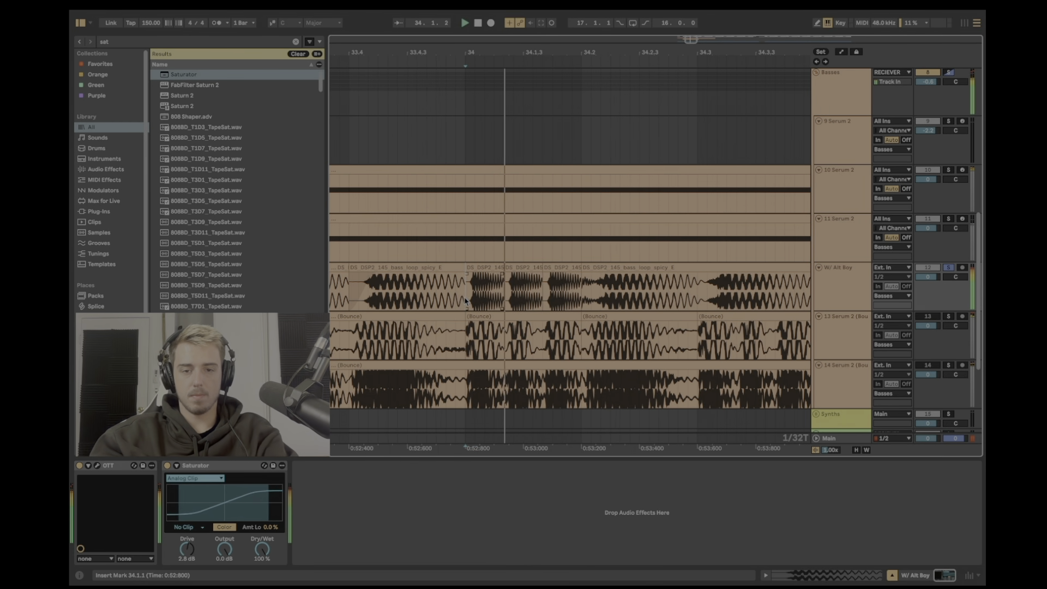
{"action": "left_click", "coordinate": [435, 269]}
{"action": "key", "text": "space"}
{"action": "key", "text": "space"}
{"action": "left_click_drag", "start_coordinate": [535, 52], "coordinate": [535, 34]}
{"action": "key", "text": "space"}
{"action": "key", "text": "space"}
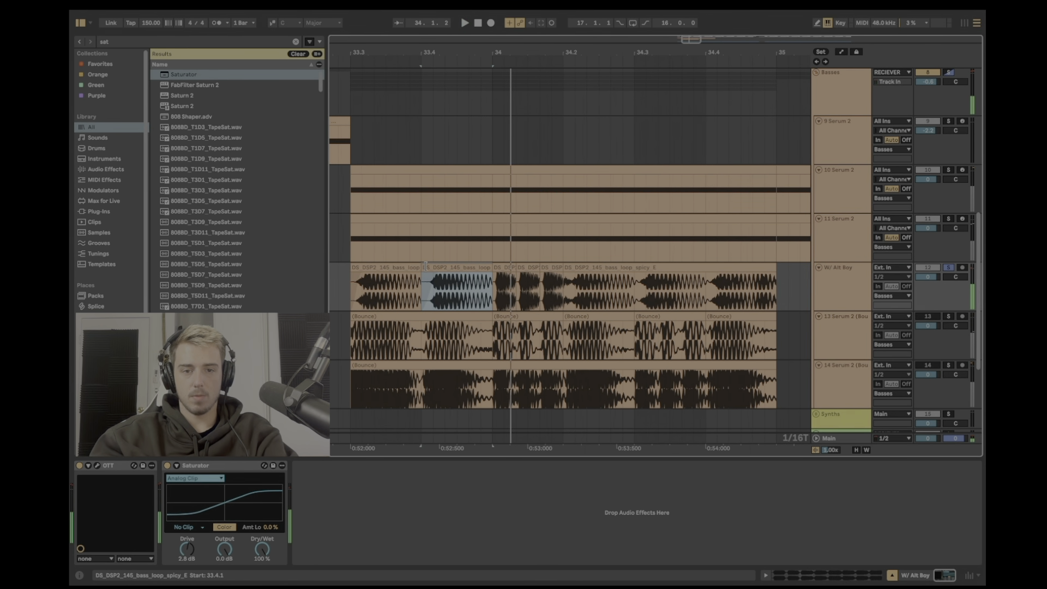
{"action": "key", "text": "space"}
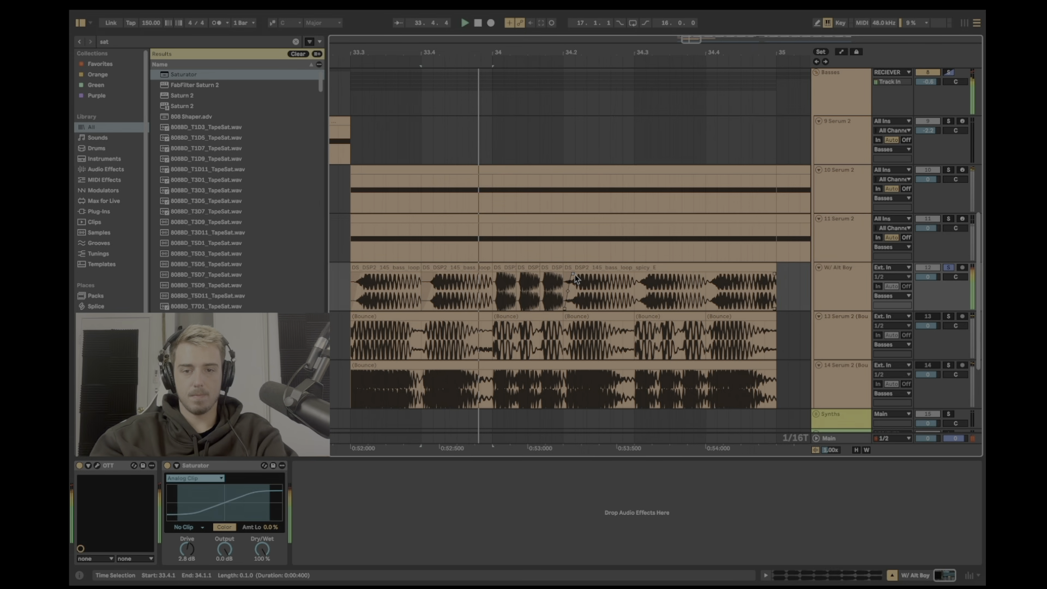
{"action": "left_click", "coordinate": [536, 281]}
{"action": "left_click", "coordinate": [623, 300]}
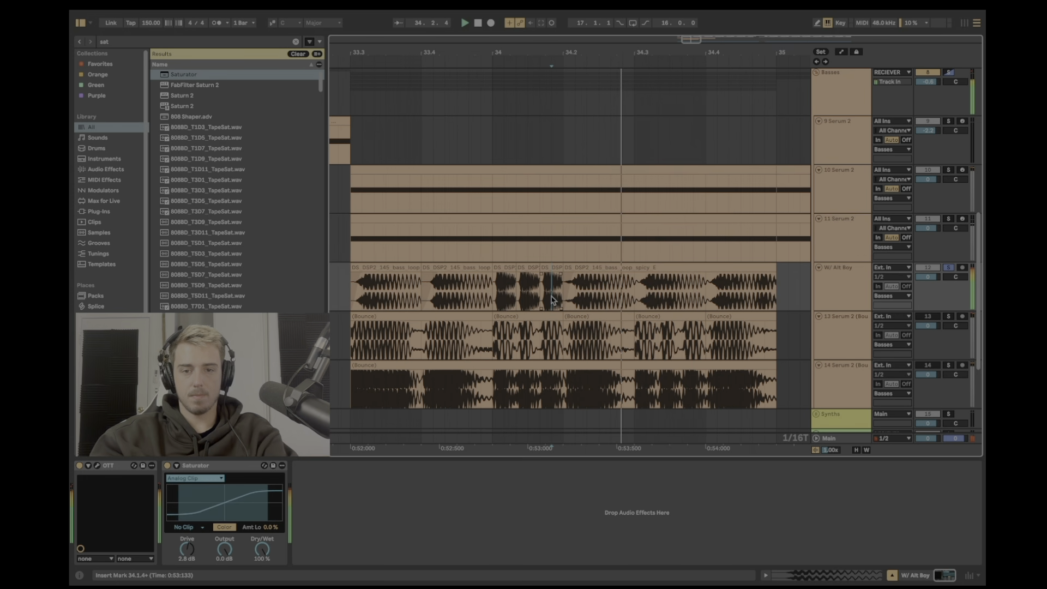
{"action": "key", "text": "space"}
Step: Copy the three triplet clips to beat 34.3 on the W/ Alt Boy track and play the result
{"action": "left_click", "coordinate": [551, 268]}
{"action": "left_click", "coordinate": [503, 268], "text": "shift"}
{"action": "left_click_drag", "start_coordinate": [503, 267], "coordinate": [645, 288]}
{"action": "left_click", "coordinate": [576, 297]}
{"action": "key", "text": "space"}
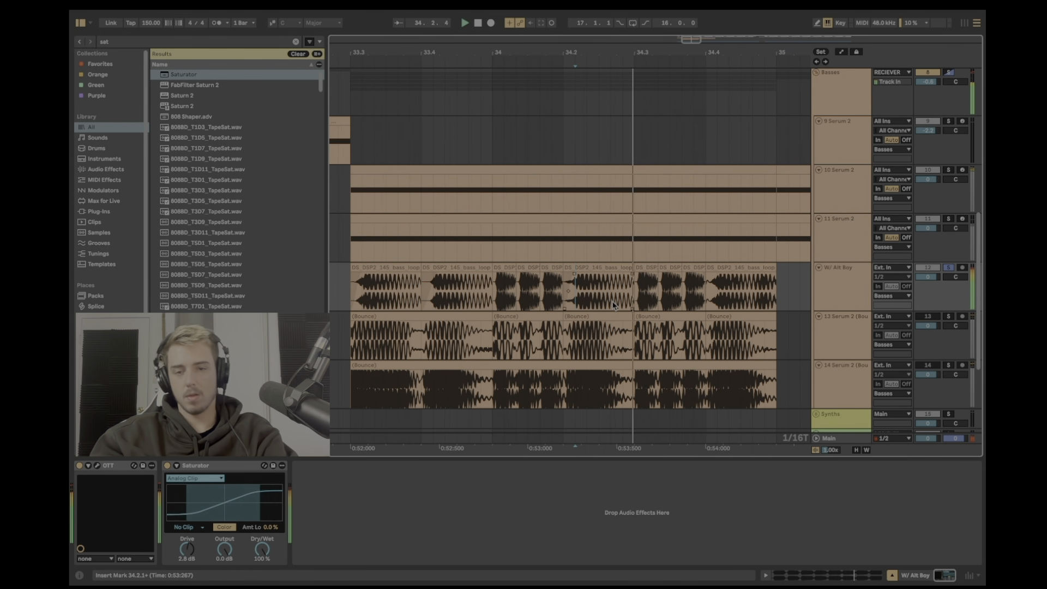
{"action": "key", "text": "space"}
Step: Play the edited bass pattern from 33.3, first soloed and again with the W/ Alt Boy track unsoloed
{"action": "left_click", "coordinate": [388, 268]}
{"action": "key", "text": "space"}
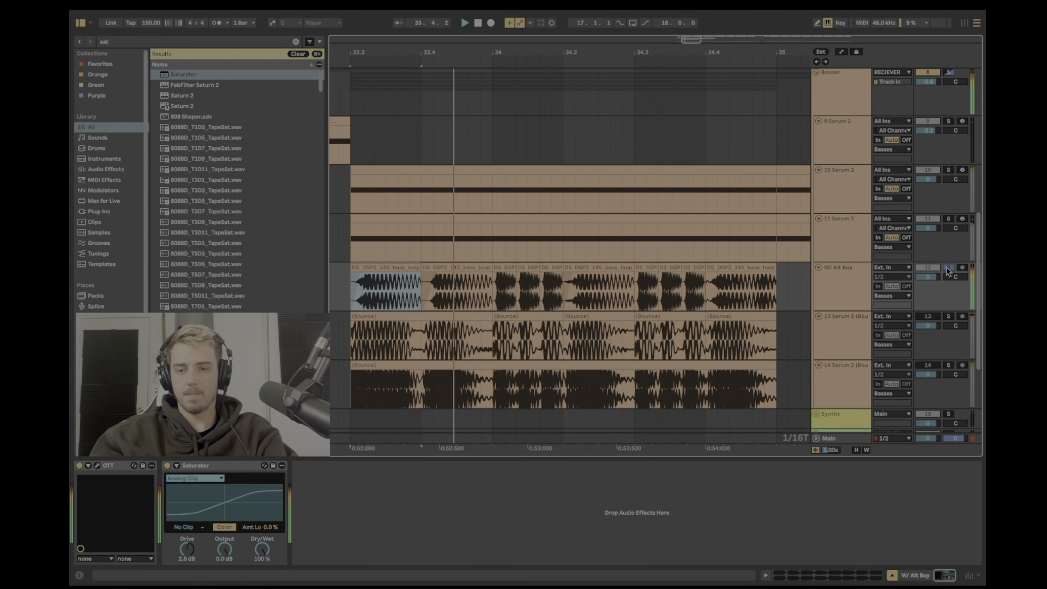
{"action": "left_click", "coordinate": [948, 268]}
{"action": "key", "text": "space"}
{"action": "key", "text": "space"}
Step: Duplicate the whole W/ Alt Boy pattern from 33.3 to bar 35 so the copy runs from bar 35 to 36.3
{"action": "left_click_drag", "start_coordinate": [578, 52], "coordinate": [578, 30]}
{"action": "left_click", "coordinate": [483, 295]}
{"action": "left_click_drag", "start_coordinate": [483, 295], "coordinate": [659, 289]}
{"action": "key", "text": "ctrl+d"}
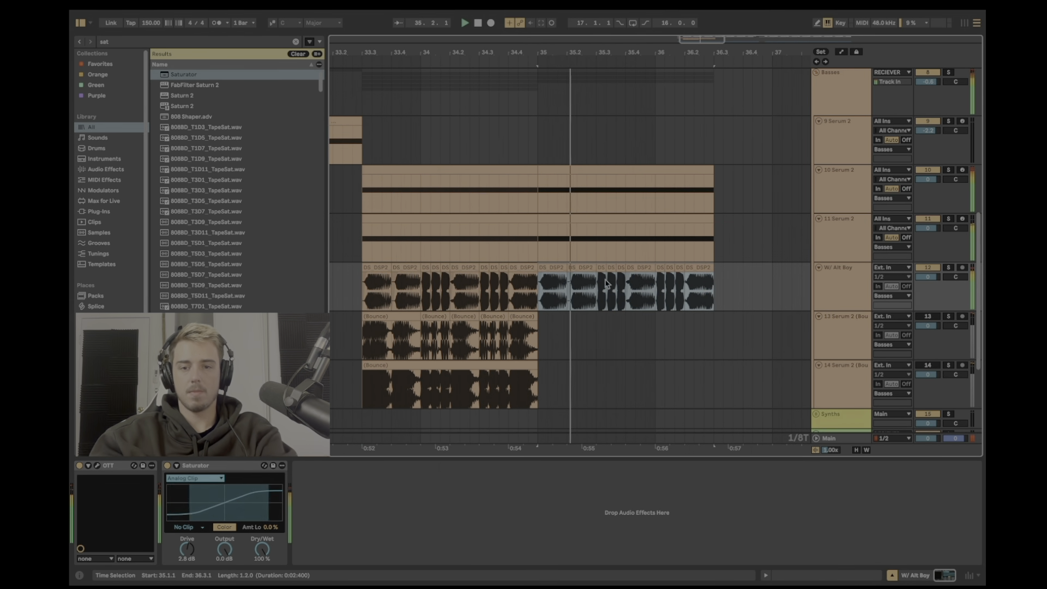
Step: Play the extended bass section from before bar 33 and from 33.3 in the full mix
{"action": "scroll", "coordinate": [624, 78], "scroll_direction": "down", "scroll_amount": 3}
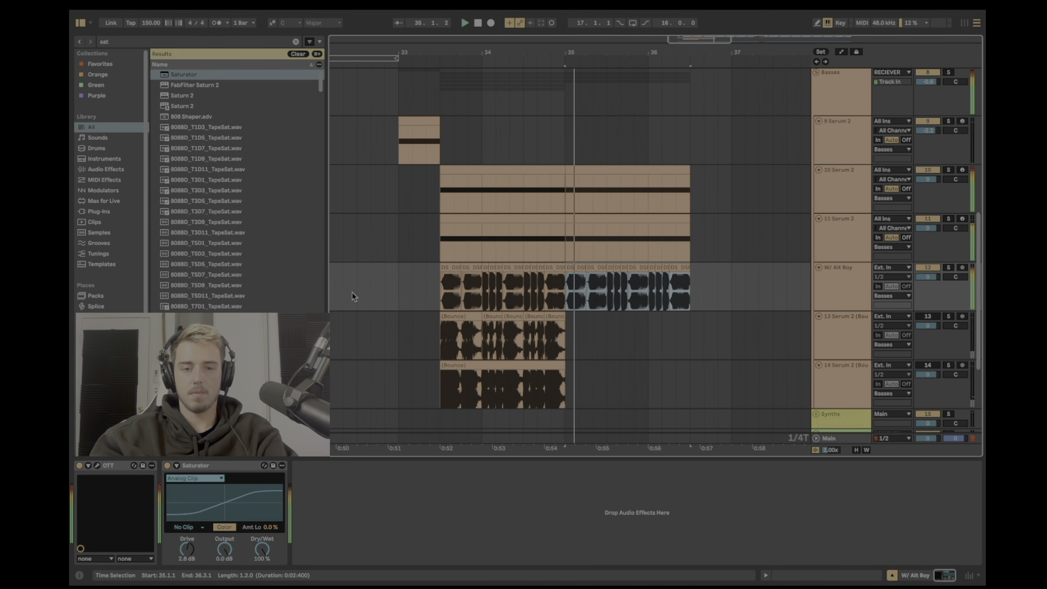
{"action": "left_click", "coordinate": [389, 288]}
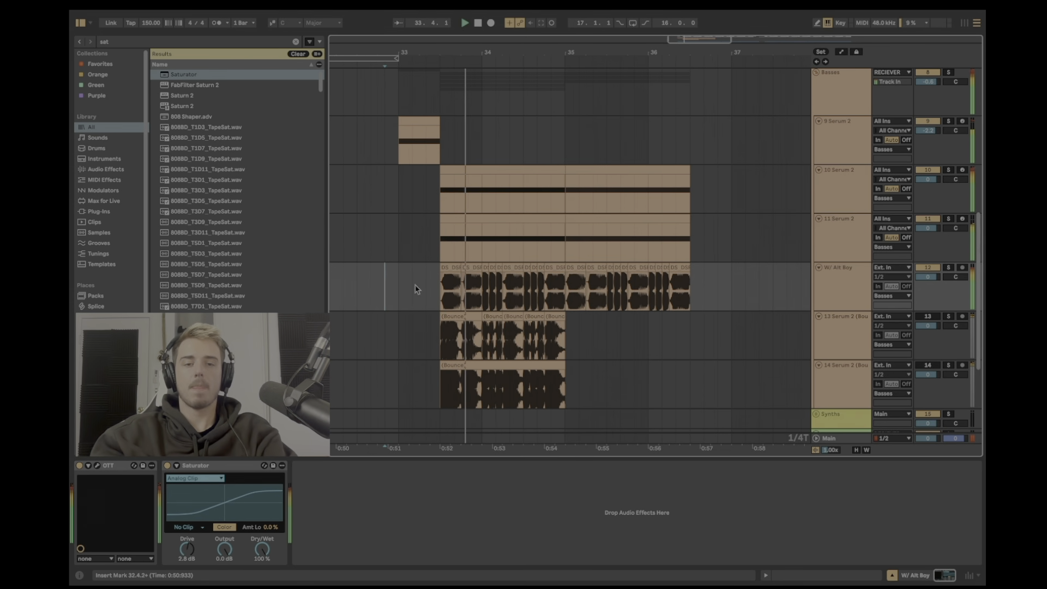
{"action": "left_click", "coordinate": [430, 252]}
{"action": "left_click", "coordinate": [441, 304]}
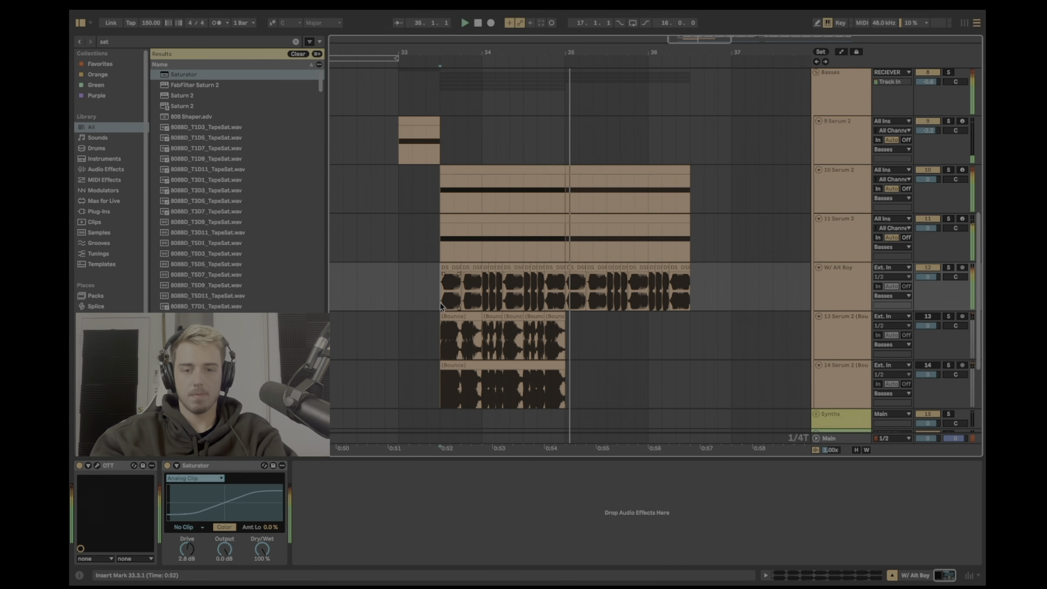
{"action": "scroll", "coordinate": [503, 65], "scroll_direction": "up", "scroll_amount": 2}
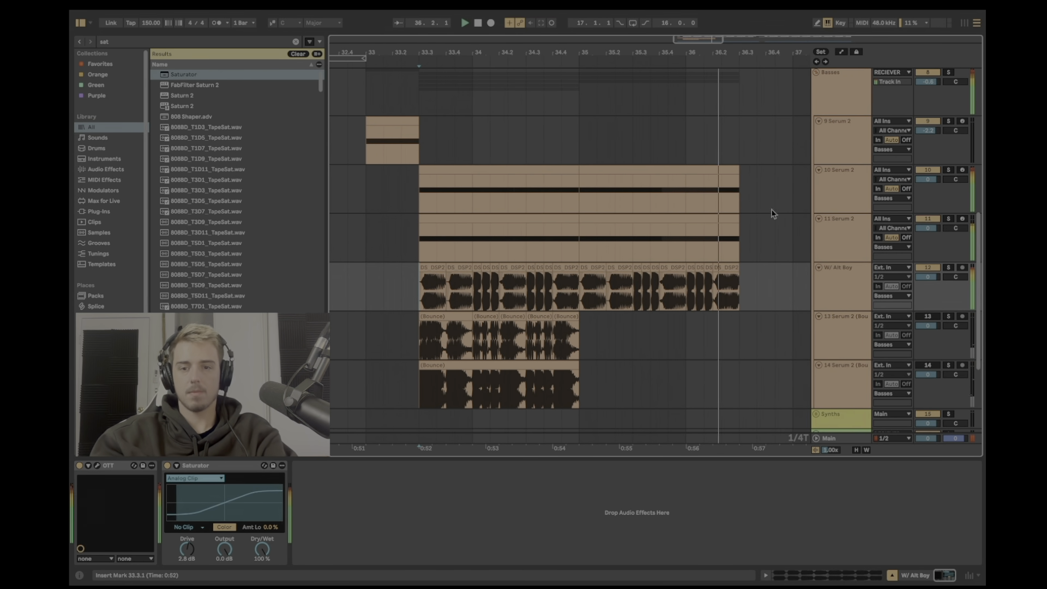
{"action": "key", "text": "space"}
{"action": "key", "text": "space"}
Step: Compare the W/ Alt Boy track soloed together with track 10 and on its own
{"action": "left_click", "coordinate": [948, 268]}
{"action": "left_click", "coordinate": [950, 170], "text": "super"}
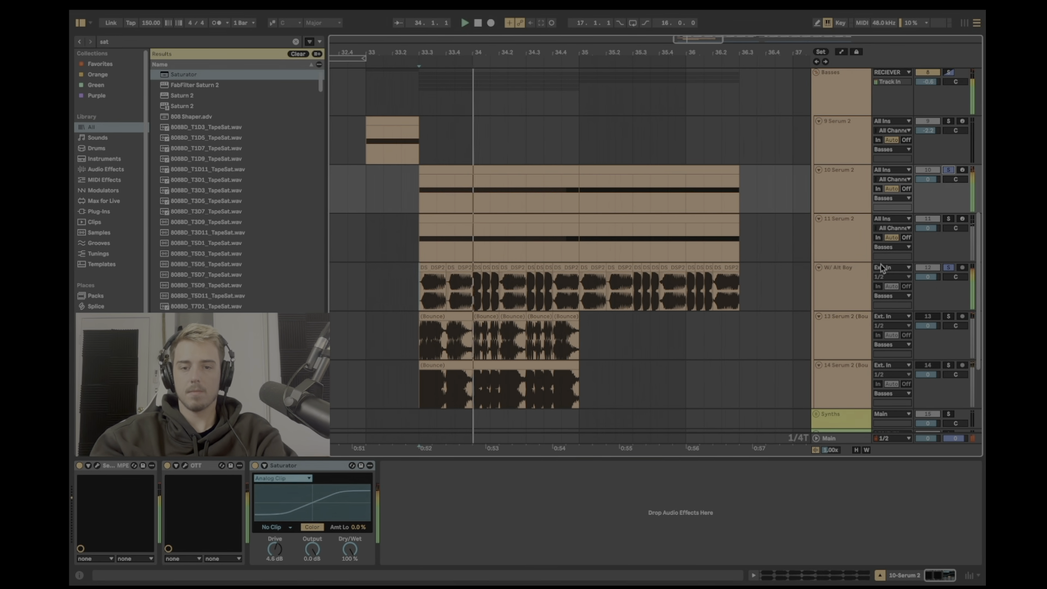
{"action": "left_click", "coordinate": [942, 272]}
{"action": "key", "text": "space"}
{"action": "key", "text": "space"}
Step: Search for "eq", add EQ Eight after Saturator on the W/ Alt Boy track and raise its two middle bands during playback
{"action": "key", "text": "ctrl+f"}
{"action": "type", "text": "eq"}
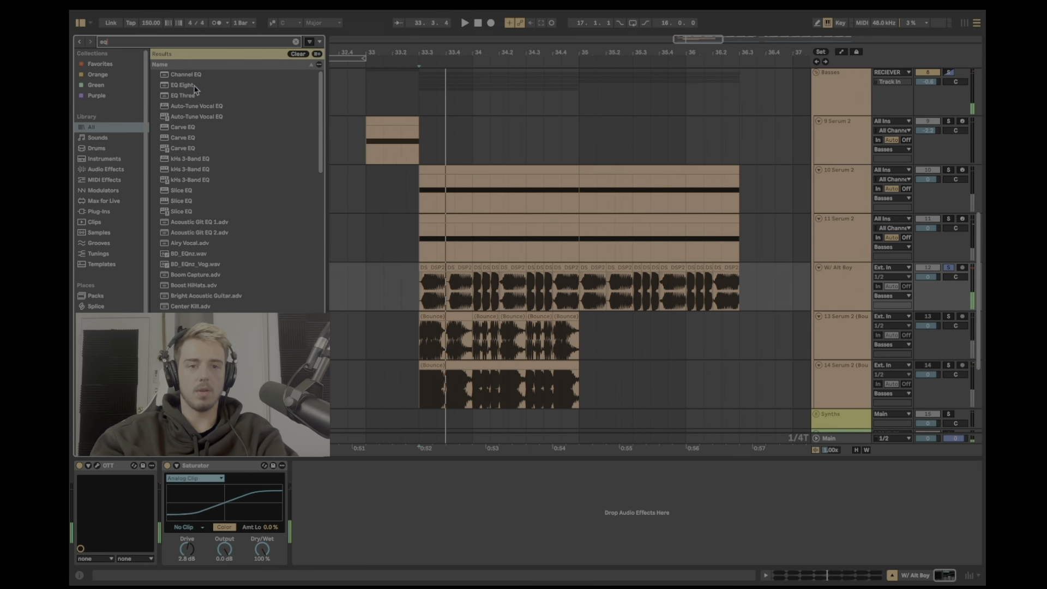
{"action": "key", "text": "Down"}
{"action": "key", "text": "Down"}
{"action": "key", "text": "Return"}
{"action": "key", "text": "space"}
{"action": "left_click_drag", "start_coordinate": [402, 507], "coordinate": [449, 495]}
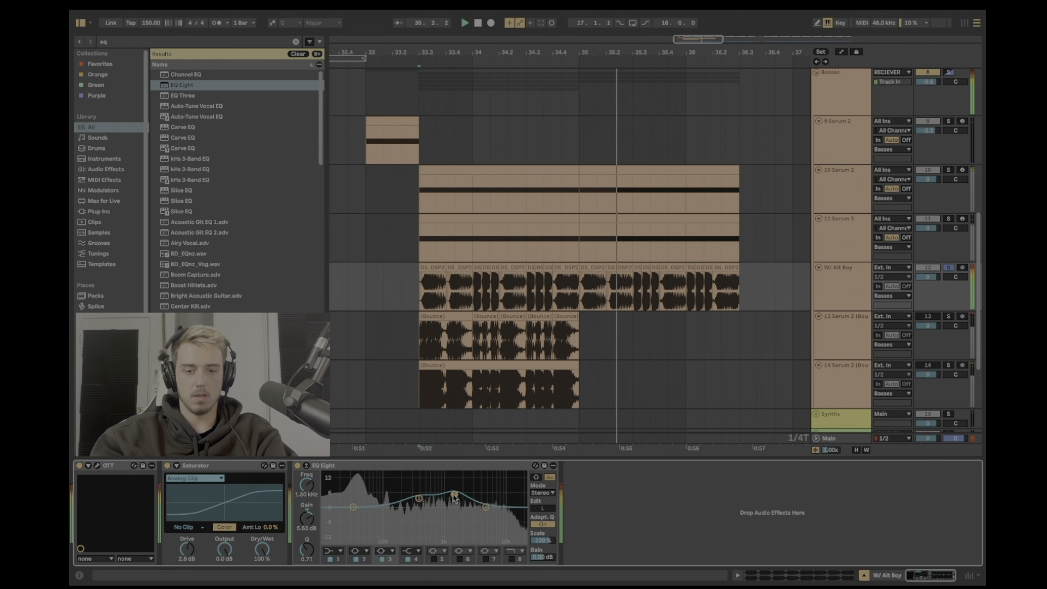
Step: Audition the equalized W/ Alt Boy track soloed alongside tracks 10 and 11
{"action": "key", "text": "space"}
{"action": "key", "text": "space"}
{"action": "left_click", "coordinate": [951, 171]}
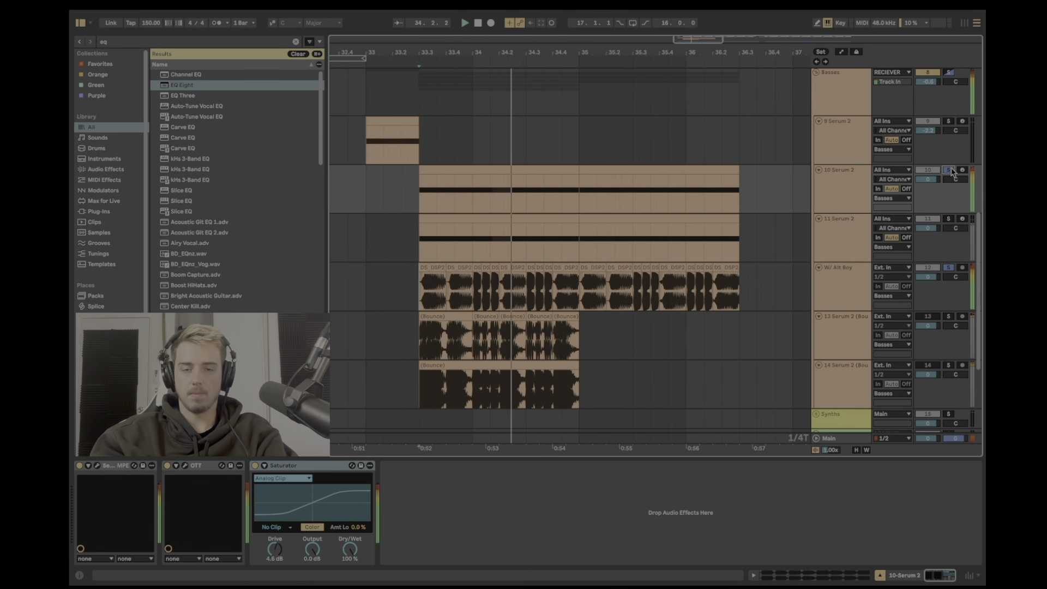
{"action": "left_click", "coordinate": [948, 220]}
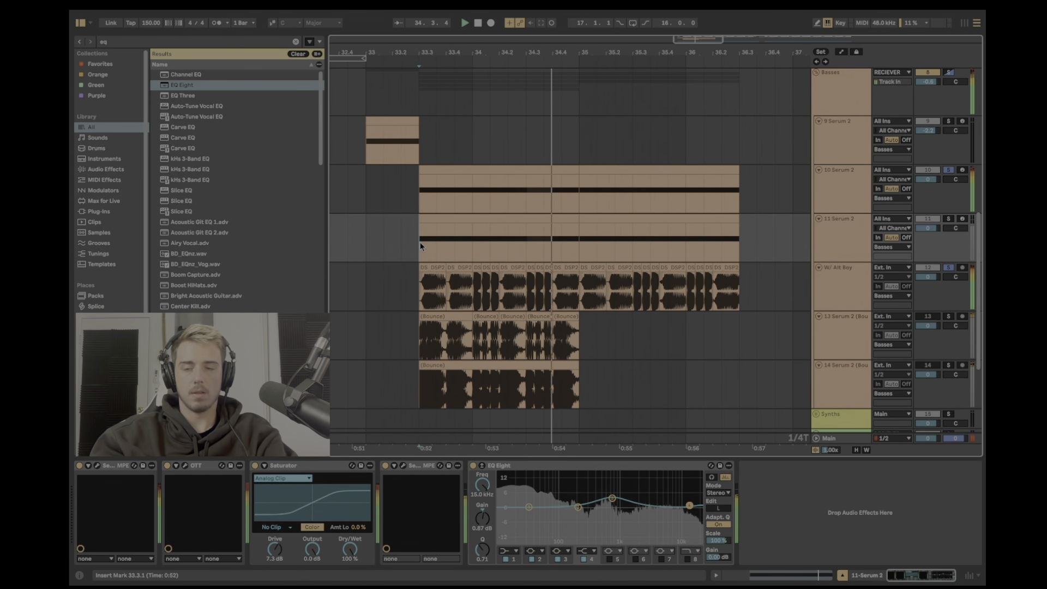
Step: Audition tracks 10, 11 and W/ Alt Boy soloed together, and examine the devices on track 11 and W/ Alt Boy
{"action": "key", "text": "space"}
{"action": "key", "text": "space"}
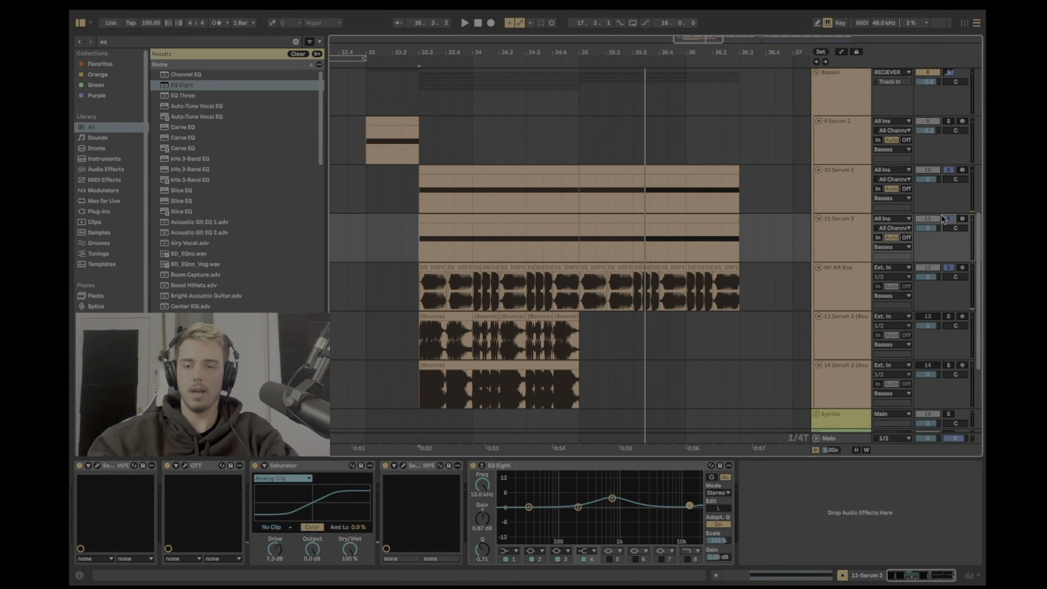
{"action": "left_click", "coordinate": [858, 227]}
{"action": "left_click", "coordinate": [827, 278]}
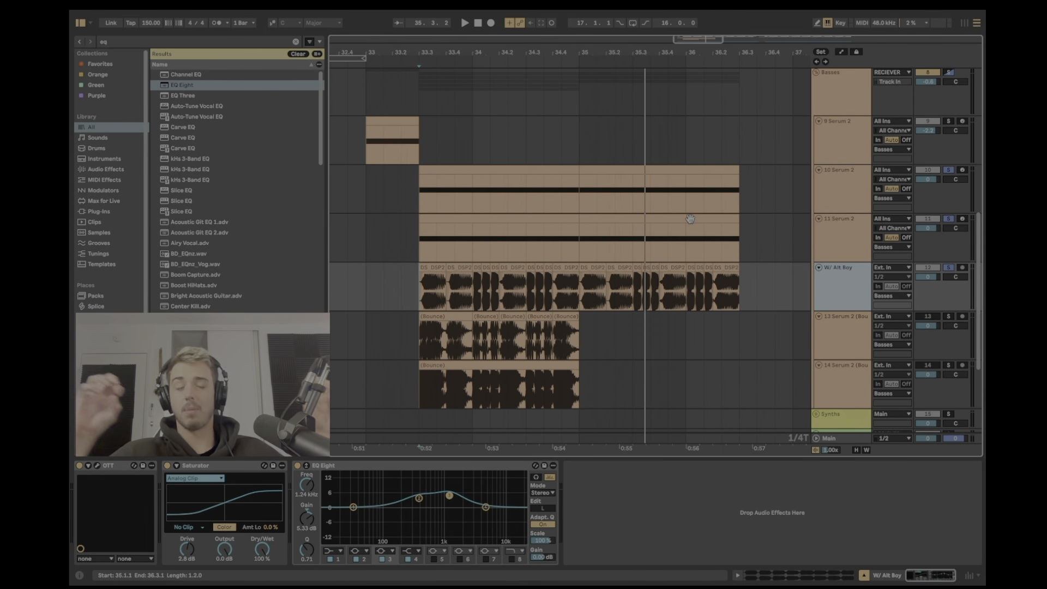
Step: Play the track 10 Serum 2 layer from 33.3 soloed on its own
{"action": "left_click", "coordinate": [421, 199]}
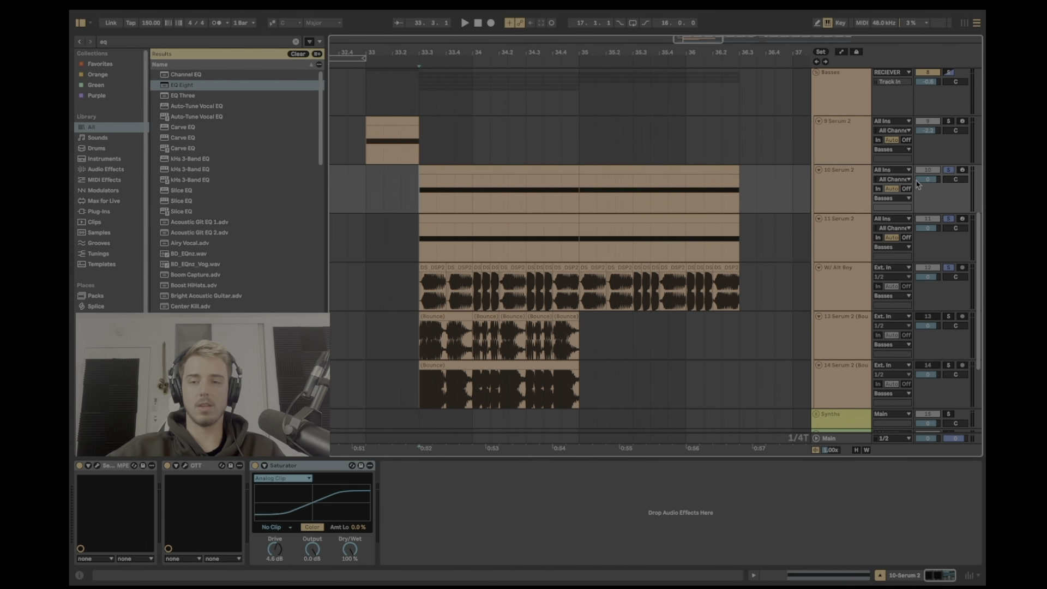
{"action": "left_click", "coordinate": [487, 175]}
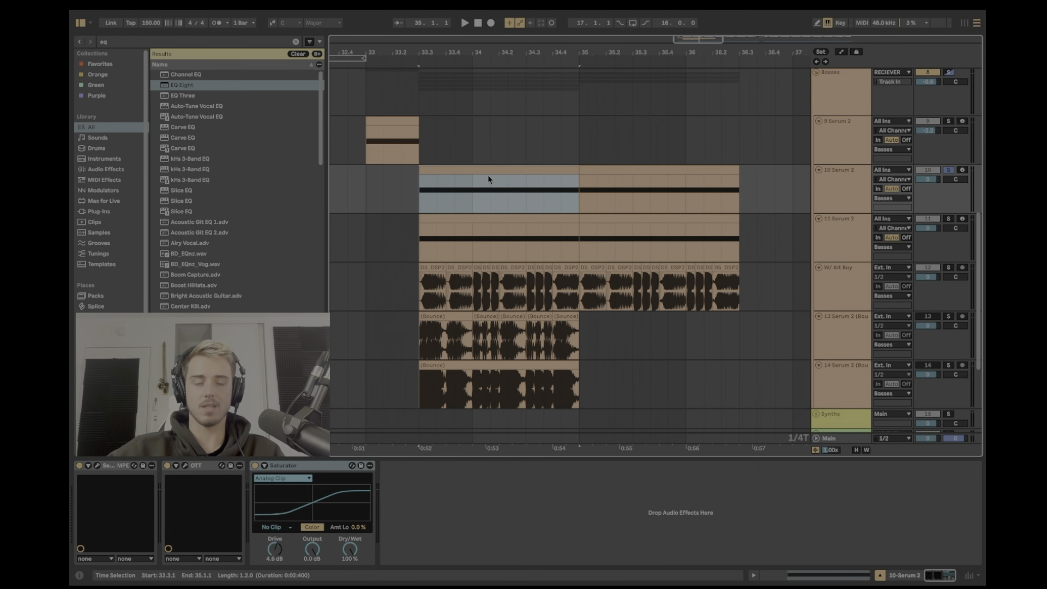
{"action": "key", "text": "space"}
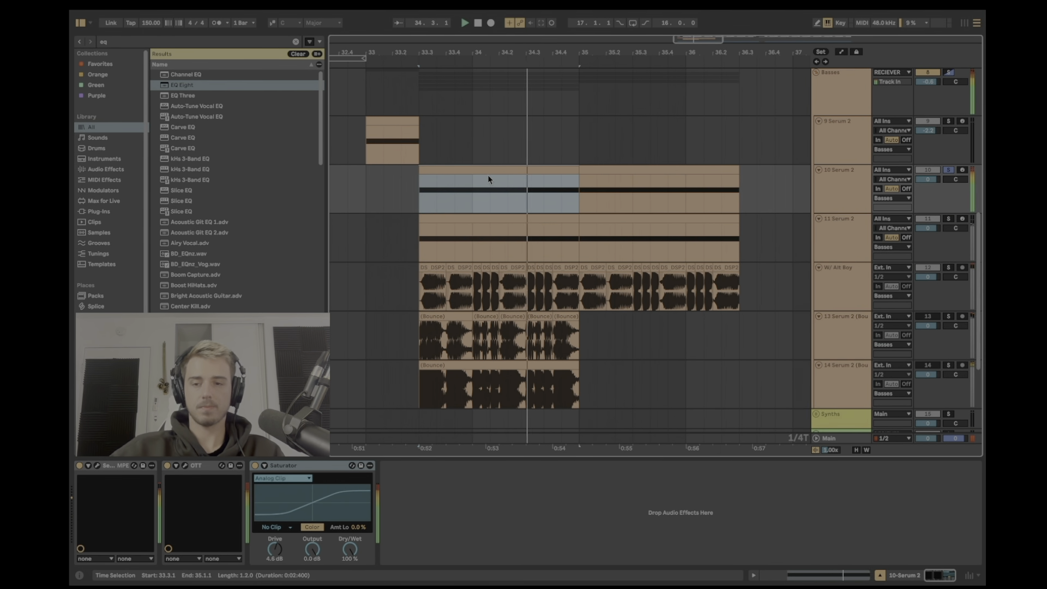
Step: Try an EQ Eight after Saturator on track 10 with a broad boost of 9.79 dB at 1.67 kHz, Q 0.16
{"action": "key", "text": "ctrl+f"}
{"action": "key", "text": "Down"}
{"action": "key", "text": "Down"}
{"action": "key", "text": "Return"}
{"action": "left_click_drag", "start_coordinate": [535, 513], "coordinate": [552, 484]}
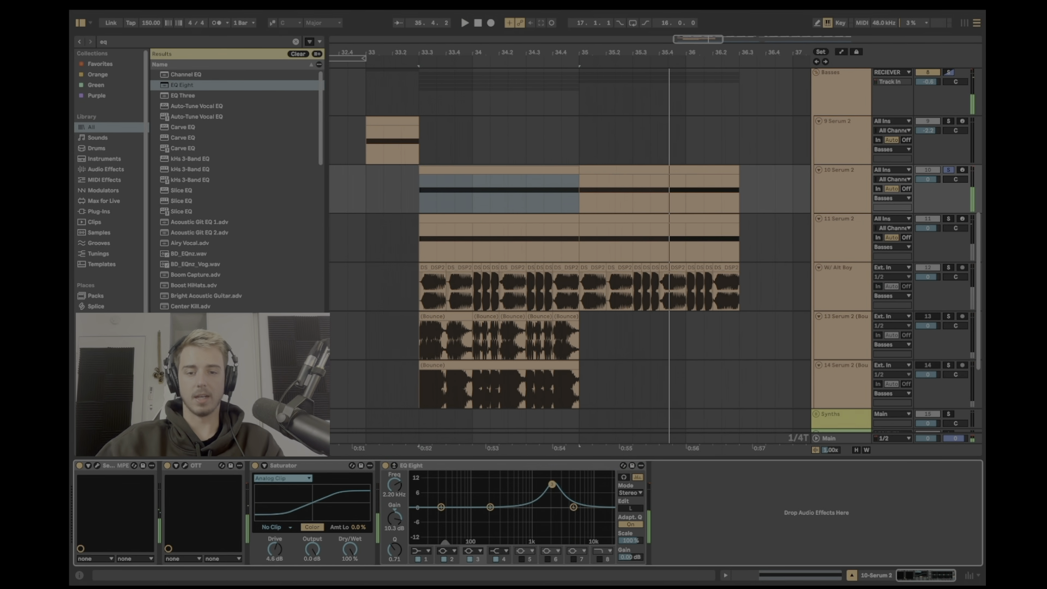
{"action": "key", "text": "space"}
{"action": "left_click_drag", "start_coordinate": [395, 550], "coordinate": [394, 573]}
{"action": "left_click_drag", "start_coordinate": [552, 485], "coordinate": [545, 486]}
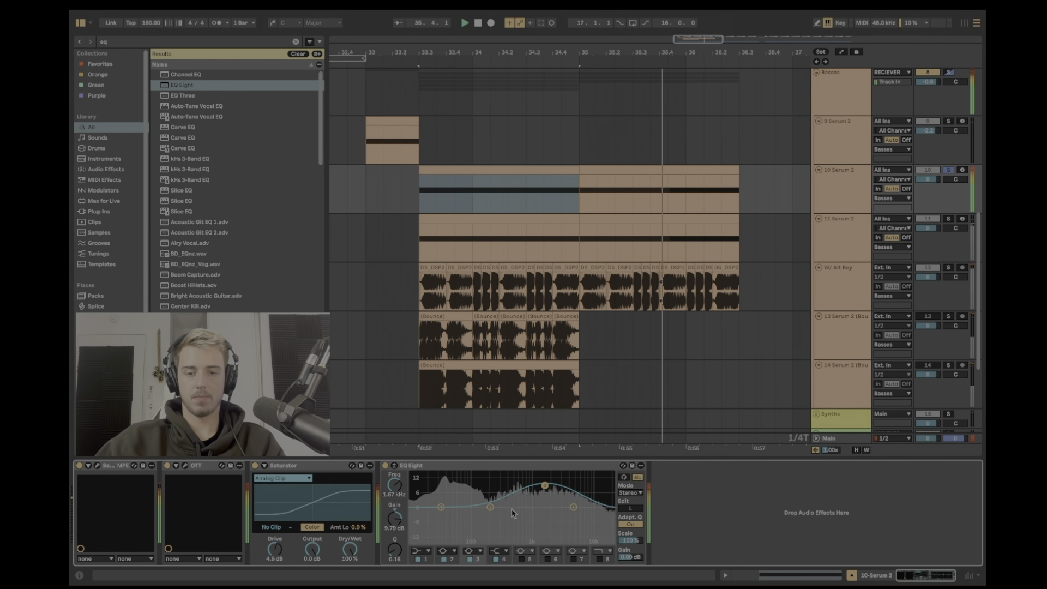
Step: Try a 441 Hz low cut and a 4.61 kHz high cut on track 10, compare with EQ Eight bypassed, and delete it
{"action": "left_click", "coordinate": [424, 550]}
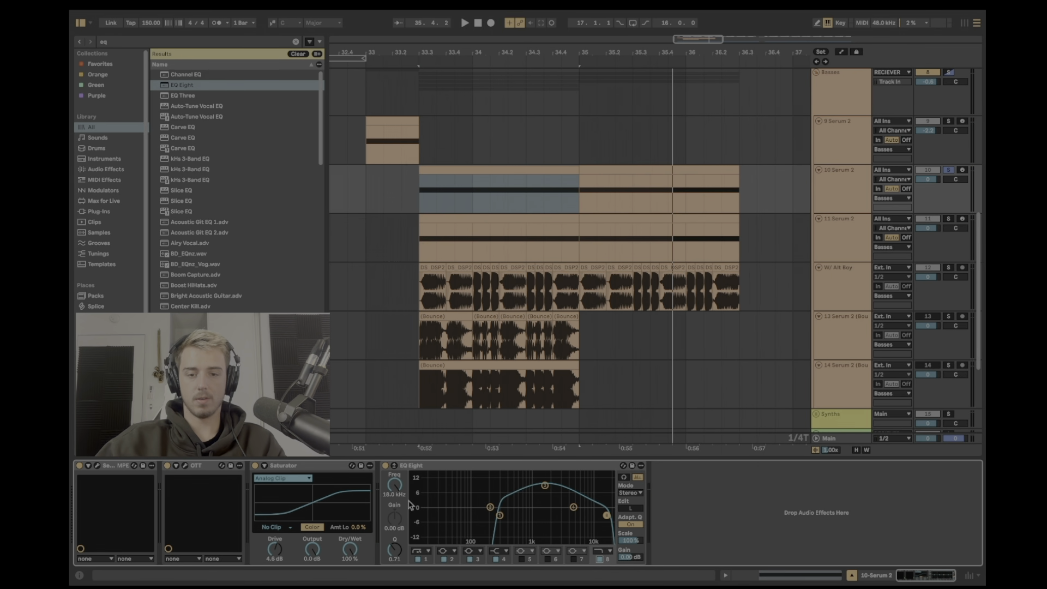
{"action": "key", "text": "space"}
{"action": "left_click_drag", "start_coordinate": [564, 515], "coordinate": [571, 515]}
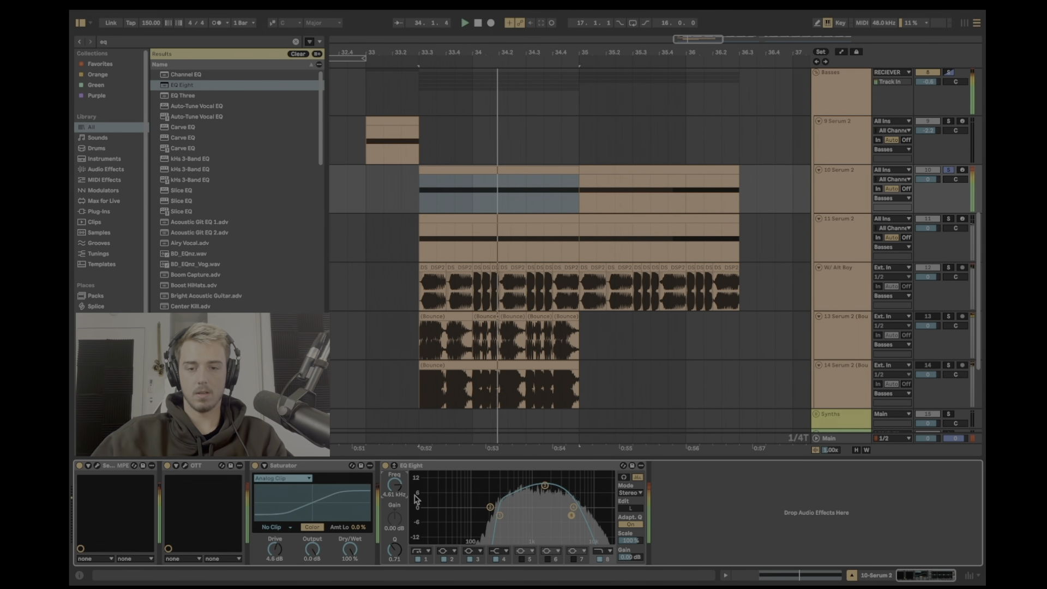
{"action": "left_click", "coordinate": [501, 515]}
{"action": "left_click_drag", "start_coordinate": [506, 515], "coordinate": [511, 514]}
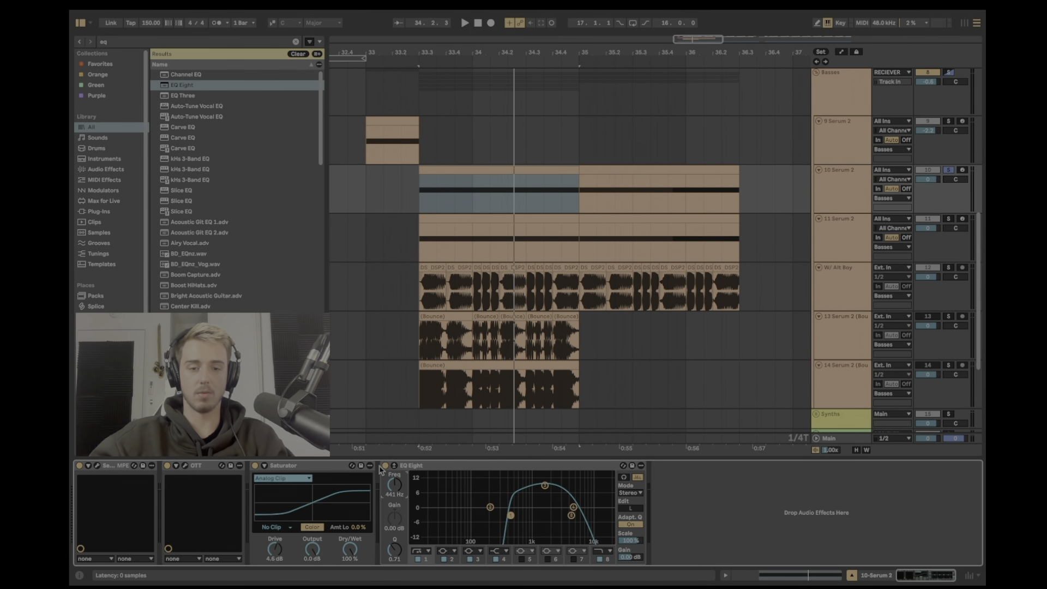
{"action": "key", "text": "space"}
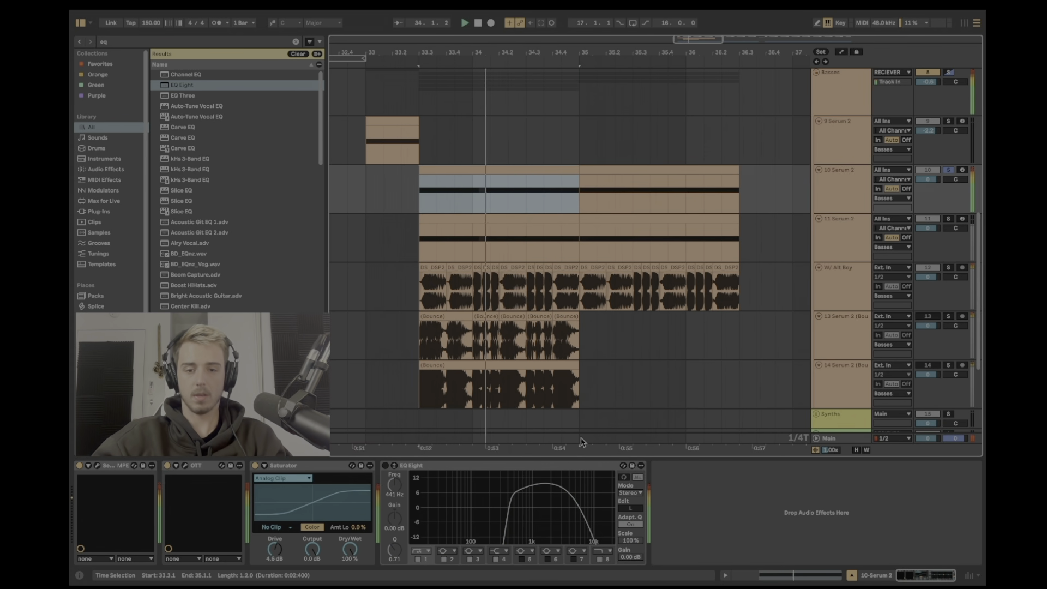
{"action": "key", "text": "Delete"}
Step: Audition the bass layers from 33.3, soloing track 10, adding track 11 and adding the W/ Alt Boy track
{"action": "left_click", "coordinate": [421, 194]}
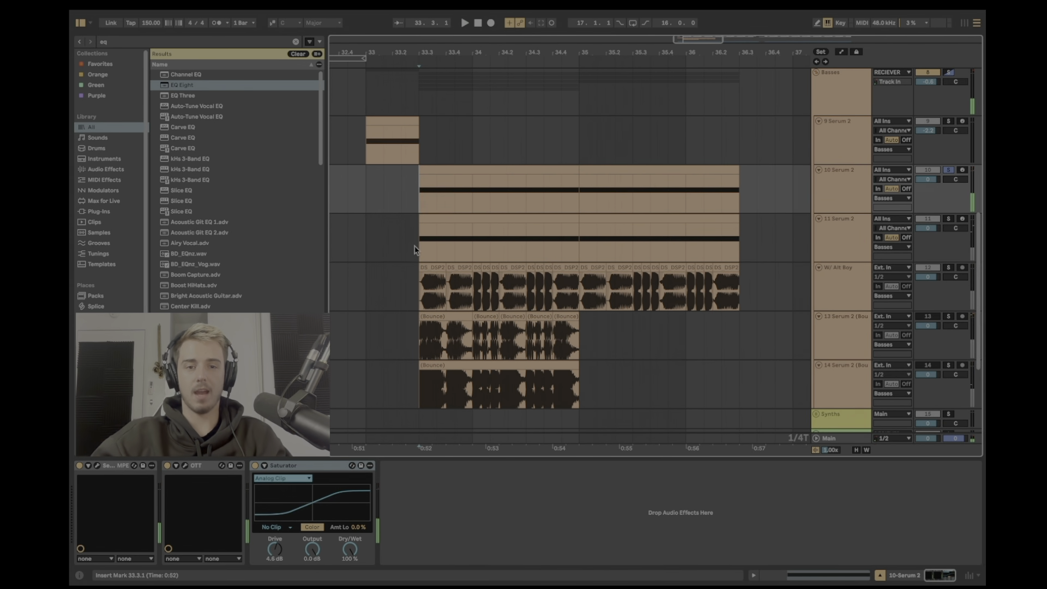
{"action": "left_click", "coordinate": [418, 254]}
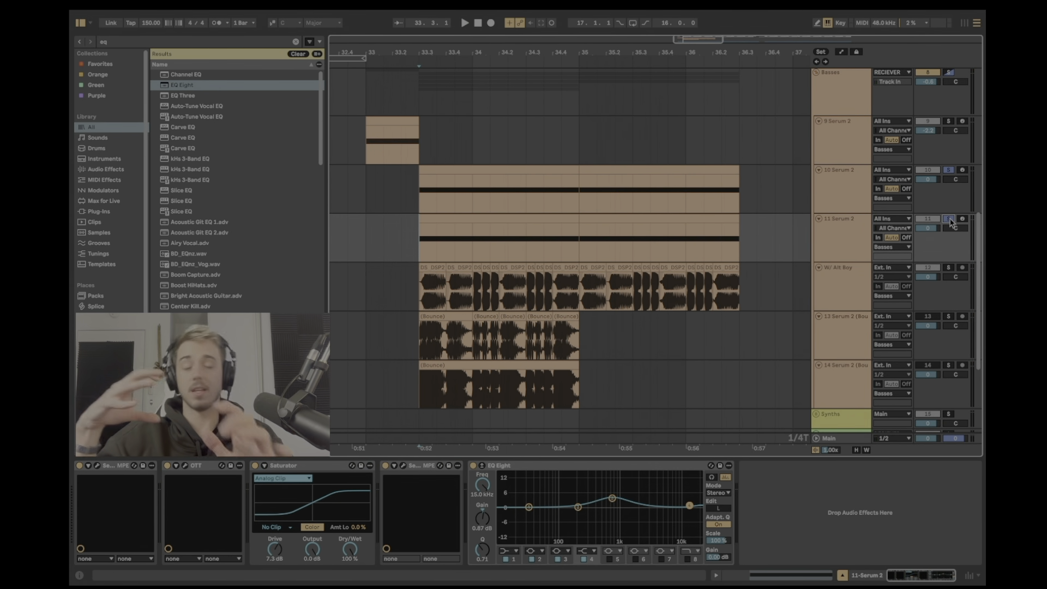
{"action": "left_click", "coordinate": [430, 219]}
{"action": "key", "text": "space"}
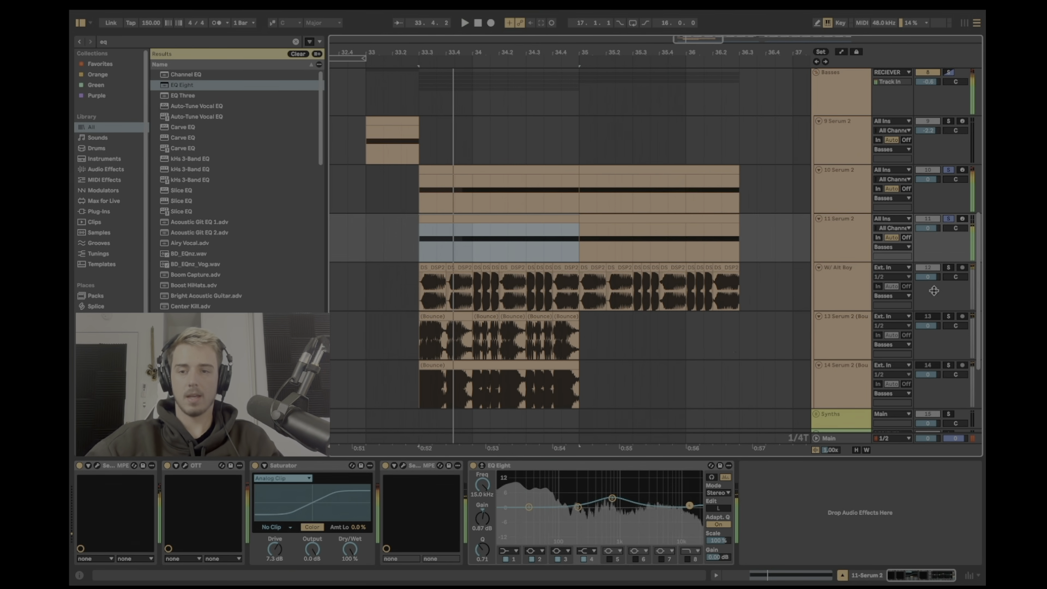
{"action": "left_click", "coordinate": [565, 317]}
{"action": "left_click", "coordinate": [421, 296]}
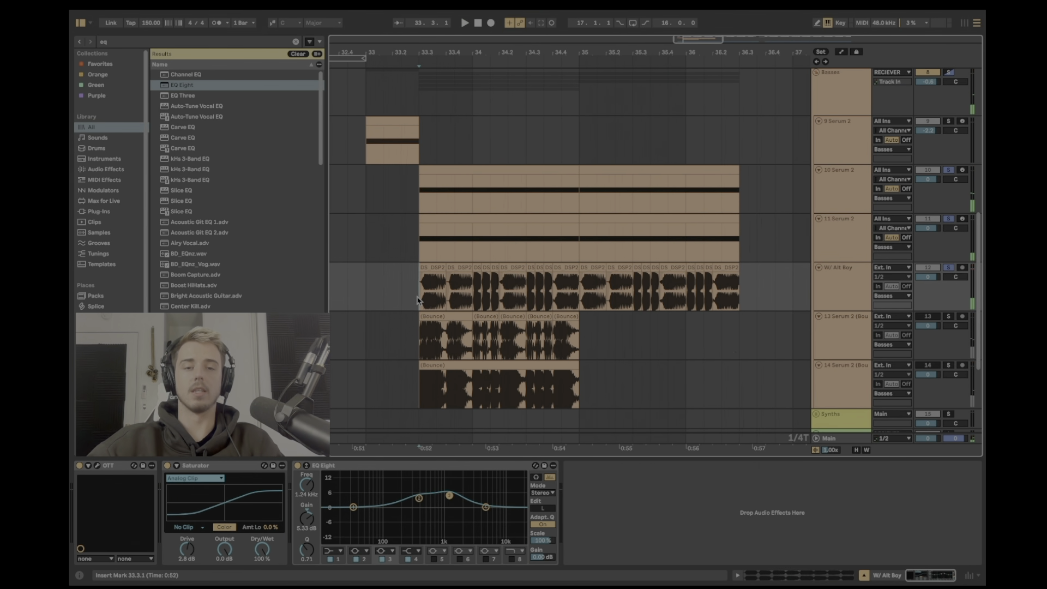
{"action": "key", "text": "space"}
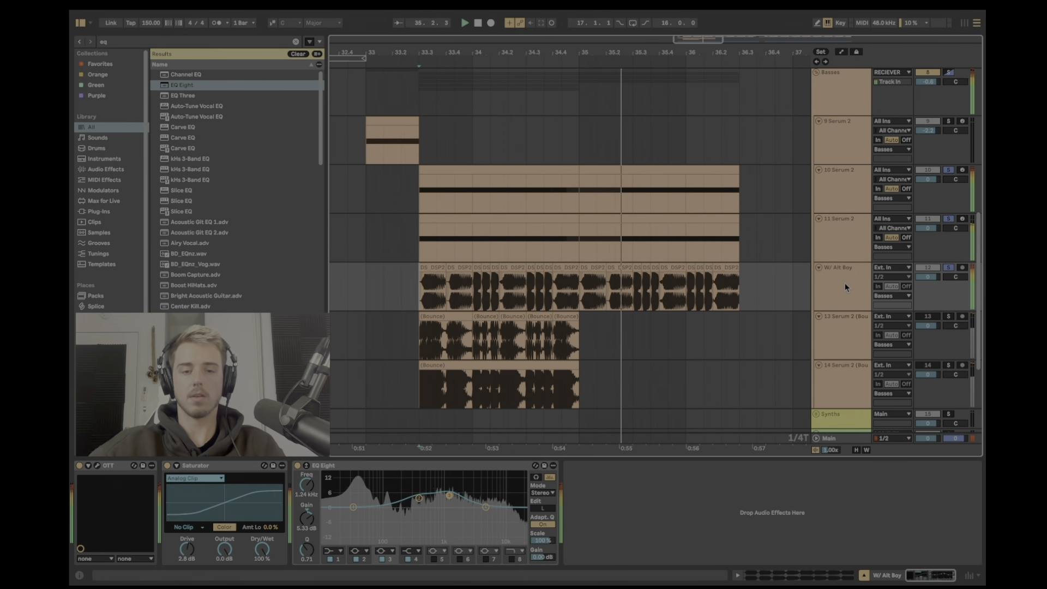
Step: Turn off the bass solos and play the full mix from bar 33
{"action": "key", "text": "space"}
{"action": "key", "text": "space"}
{"action": "left_click", "coordinate": [949, 267]}
{"action": "key", "text": "space"}
{"action": "key", "text": "space"}
{"action": "scroll", "coordinate": [621, 357], "scroll_direction": "up", "scroll_amount": 3}
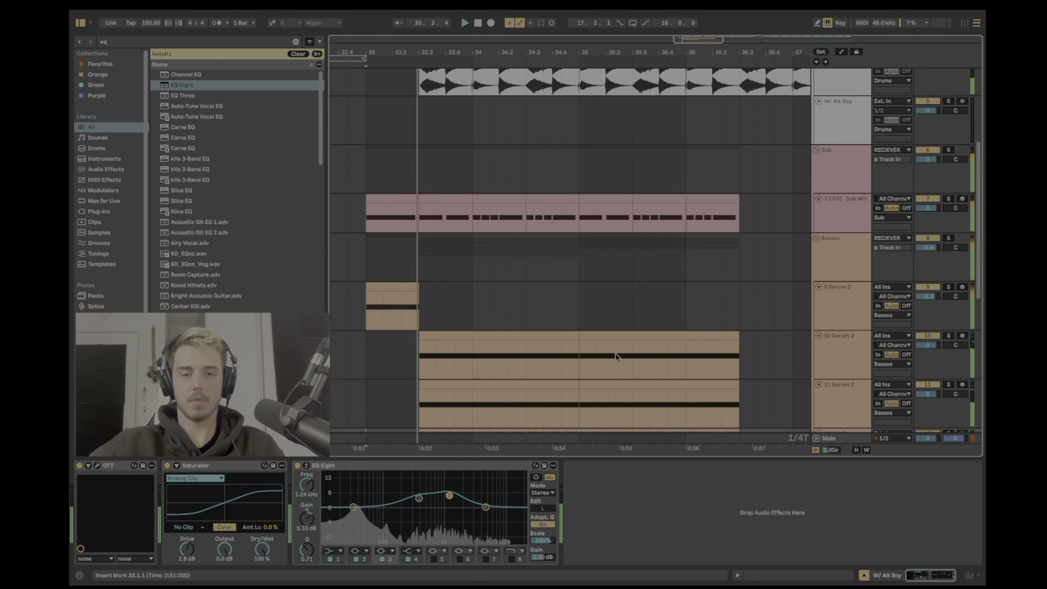
{"action": "scroll", "coordinate": [607, 345], "scroll_direction": "down", "scroll_amount": 2}
{"action": "scroll", "coordinate": [491, 338], "scroll_direction": "down", "scroll_amount": 1}
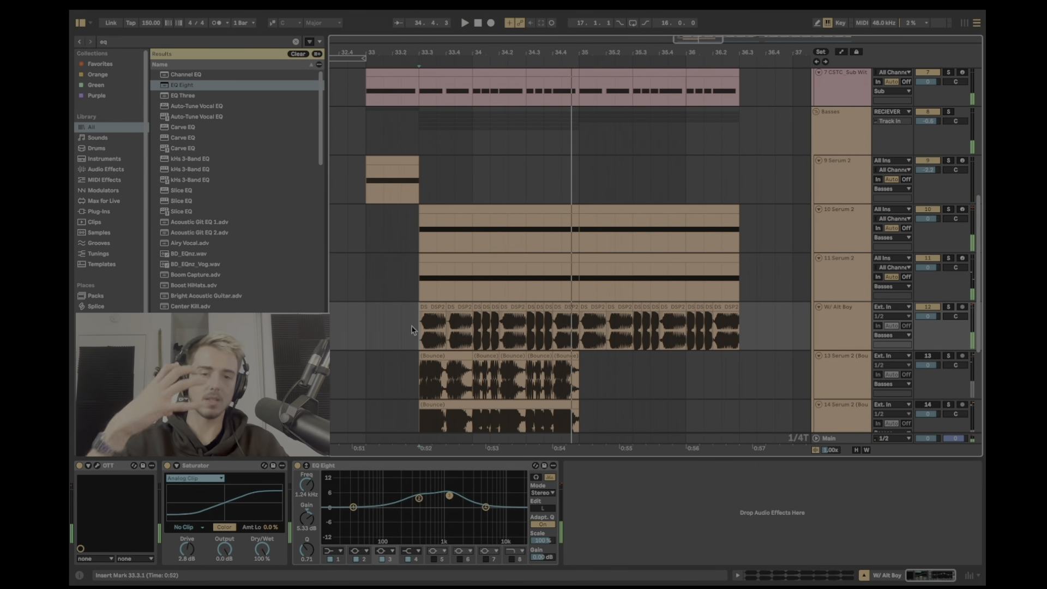
Step: Clear the browser search, place V_RIOT_MDSTP_150_bass_loop_messyboi_02_D# over the mainstomppattern clip on track 13, and audition it soloed
{"action": "left_click", "coordinate": [298, 54]}
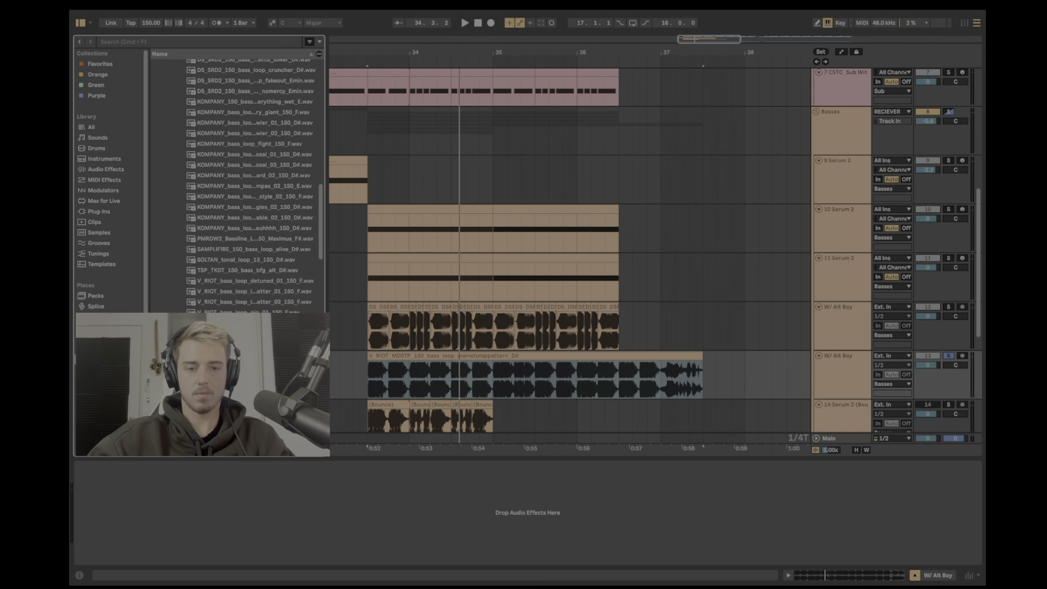
{"action": "left_click", "coordinate": [381, 382]}
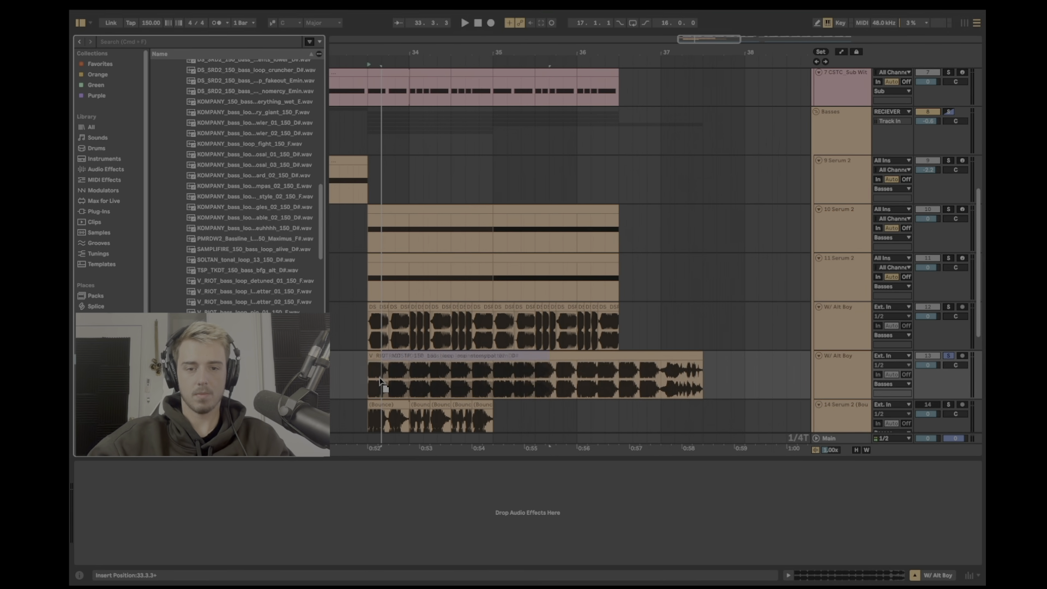
{"action": "left_click_drag", "start_coordinate": [371, 377], "coordinate": [382, 355]}
{"action": "key", "text": "space"}
{"action": "left_click", "coordinate": [424, 380]}
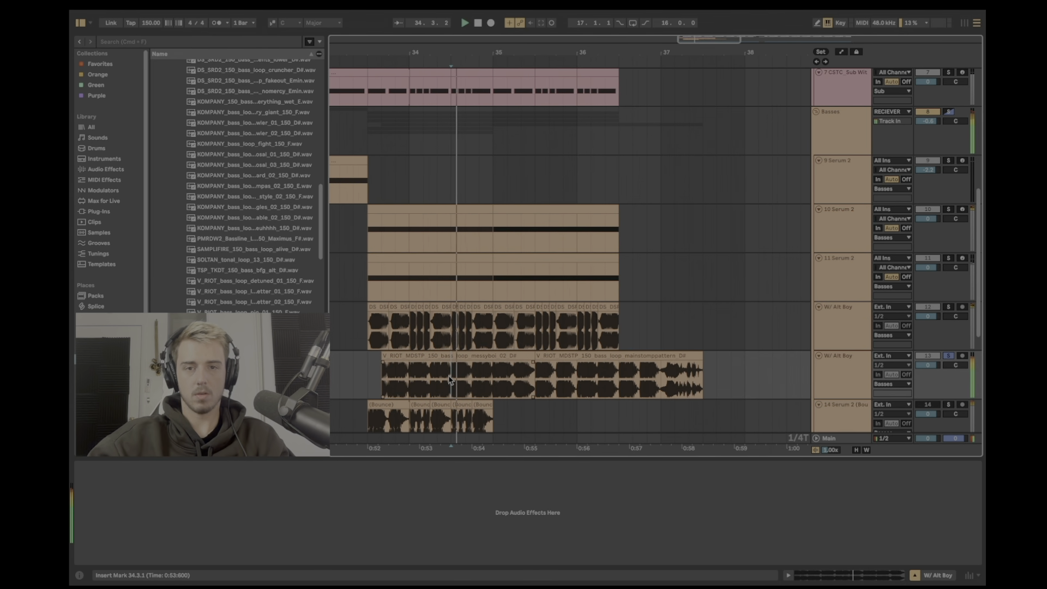
{"action": "key", "text": "space"}
Step: Rearrange slices of the messyboi_02 loop on track 13 to fill the stretch from 33.3 to 34.3
{"action": "left_click_drag", "start_coordinate": [475, 380], "coordinate": [392, 380]}
{"action": "left_click", "coordinate": [395, 382]}
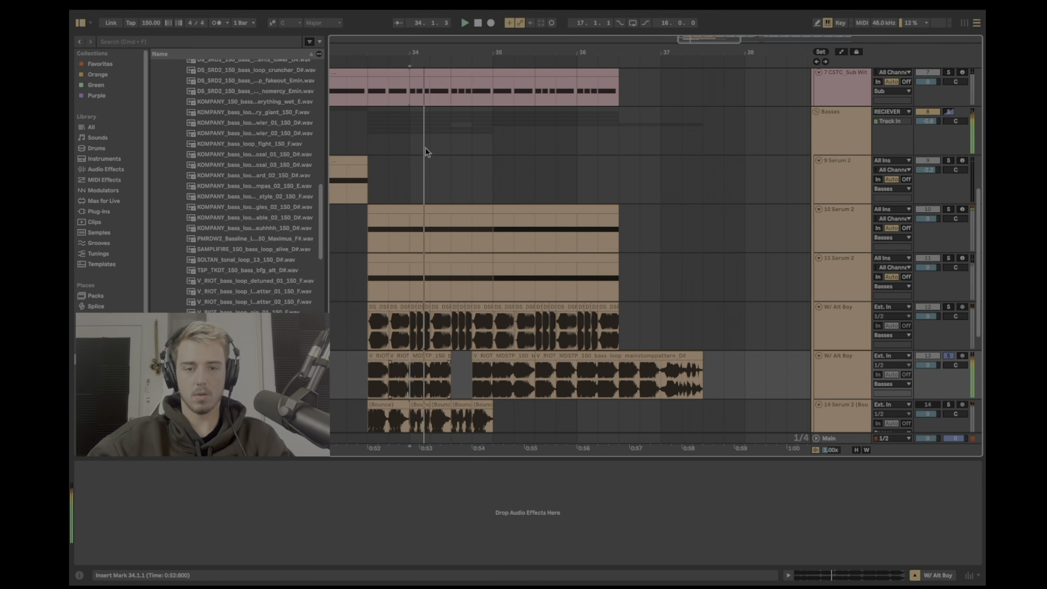
{"action": "key", "text": "plus"}
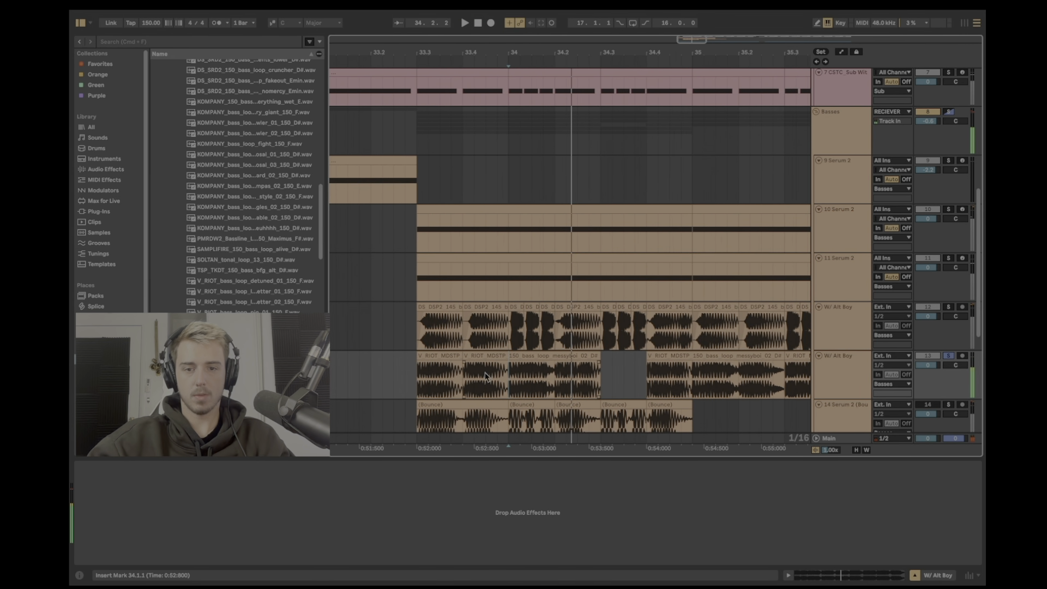
{"action": "left_click_drag", "start_coordinate": [593, 359], "coordinate": [547, 359]}
Step: Split the messyboi_02 slice between 34.1.1 and 34.2.1 at 34.1.3
{"action": "left_click", "coordinate": [539, 55]}
{"action": "key", "text": "z"}
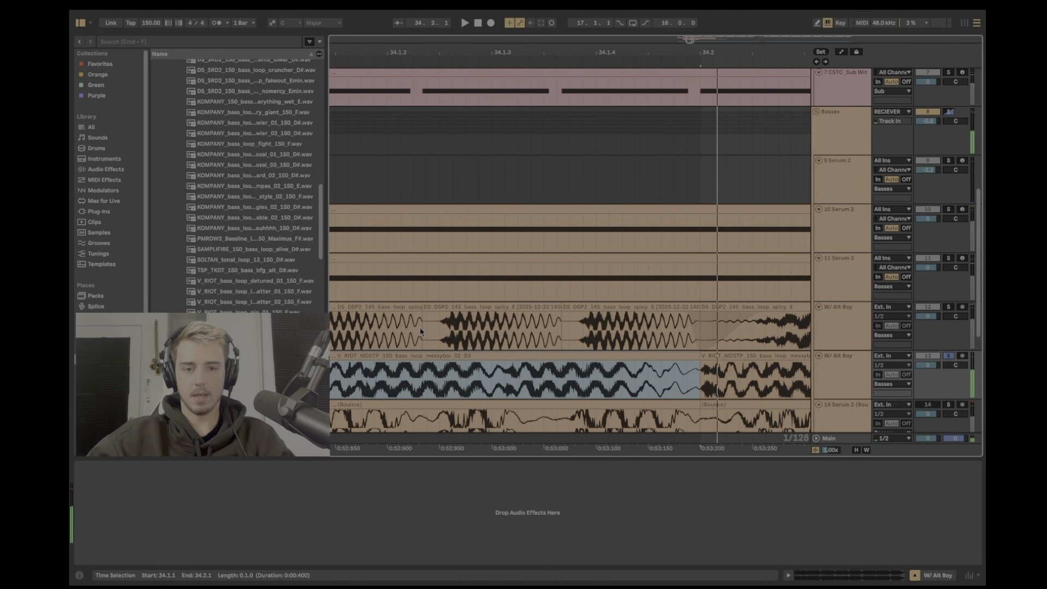
{"action": "key", "text": "minus"}
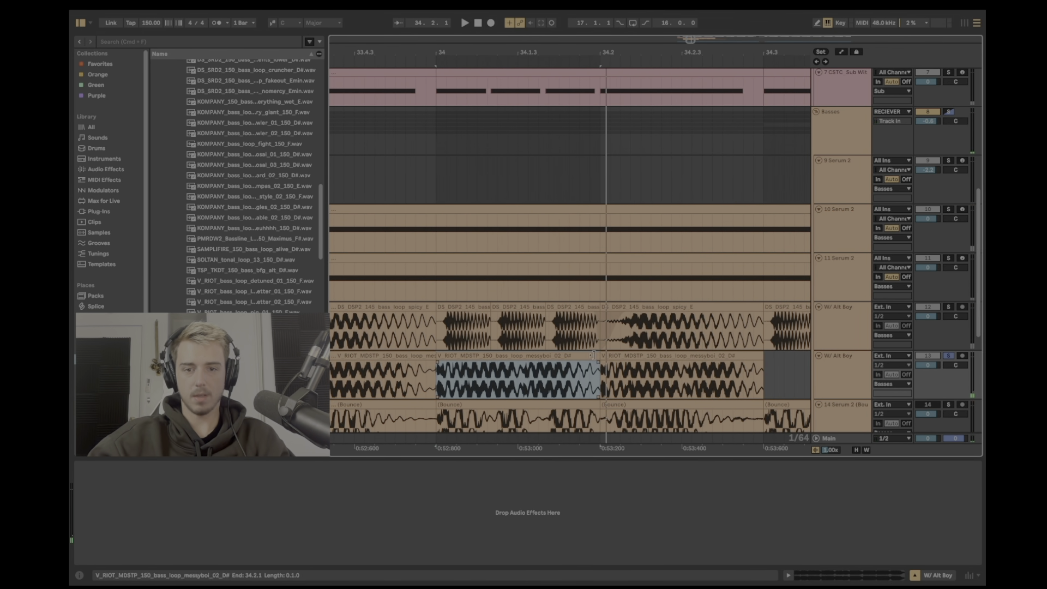
{"action": "left_click", "coordinate": [516, 363]}
{"action": "key", "text": "super+e"}
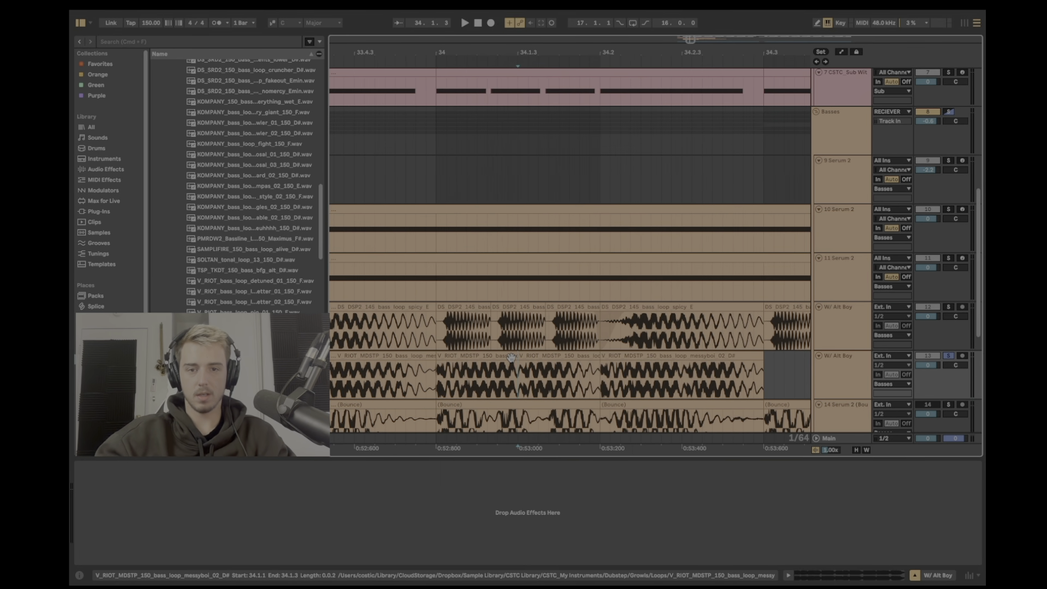
Step: Switch to a triplet grid and fill the beat from 34.1.1 to 34.2.1 with three equal copies of the first growl slice
{"action": "key", "text": "super+3"}
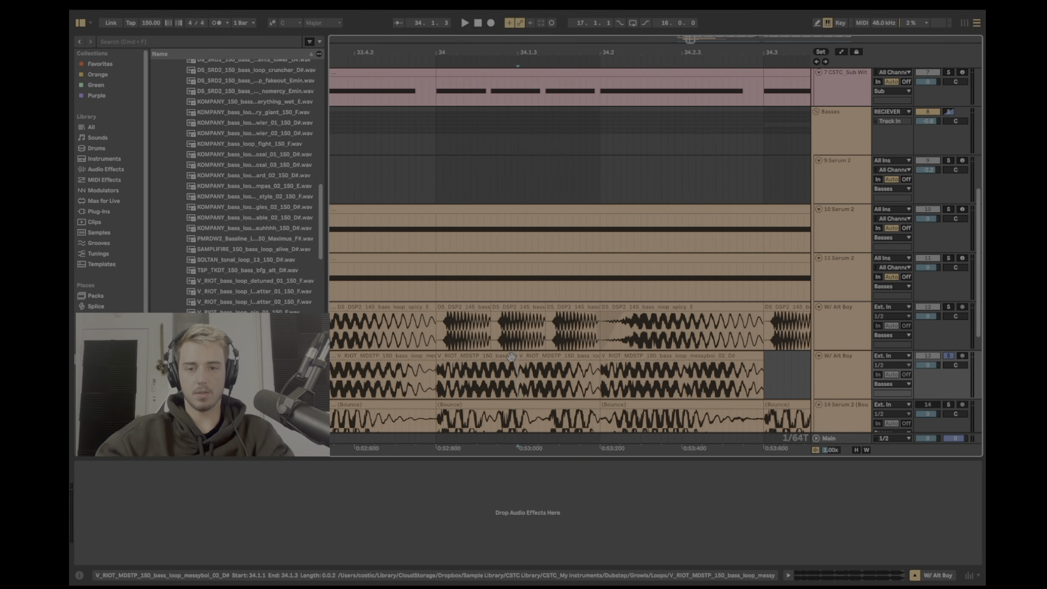
{"action": "left_click_drag", "start_coordinate": [513, 357], "coordinate": [545, 356]}
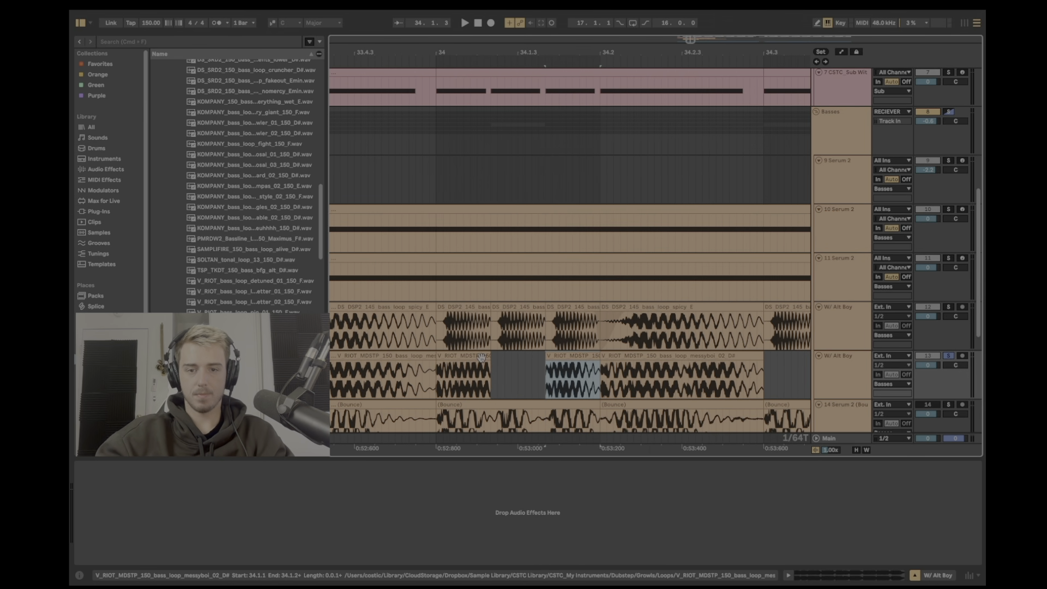
{"action": "left_click", "coordinate": [464, 356]}
{"action": "key", "text": "super+d"}
{"action": "key", "text": "space"}
{"action": "left_click", "coordinate": [486, 363]}
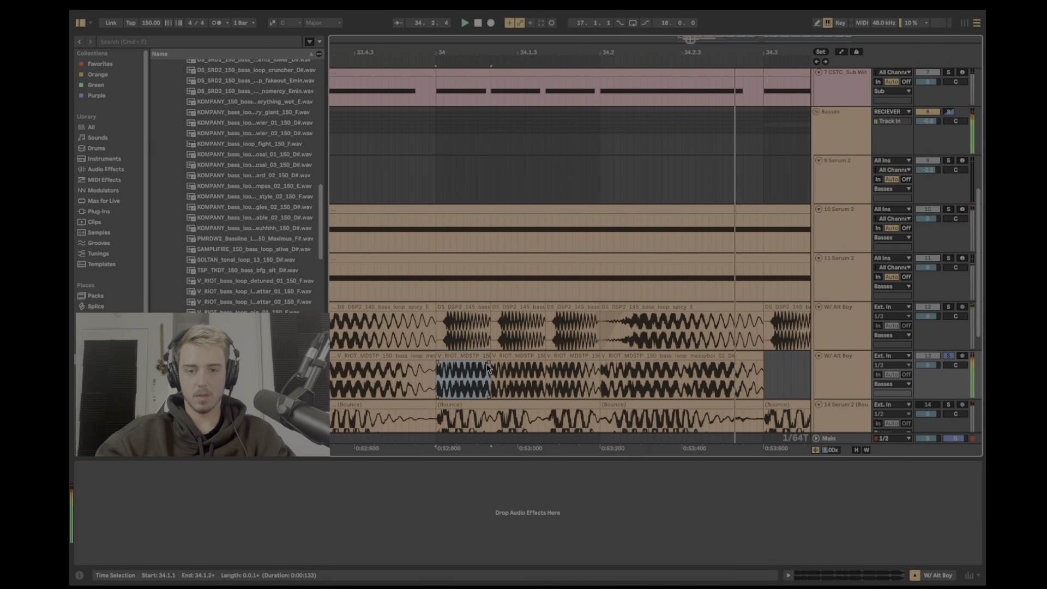
{"action": "left_click", "coordinate": [479, 356]}
Step: Audition the chopped growl from before 33.3 and copy the three triplet slices into the gap from 34.3.1 to 34.4.1
{"action": "left_click", "coordinate": [682, 376]}
{"action": "left_click_drag", "start_coordinate": [551, 49], "coordinate": [551, 44]}
{"action": "left_click", "coordinate": [423, 335]}
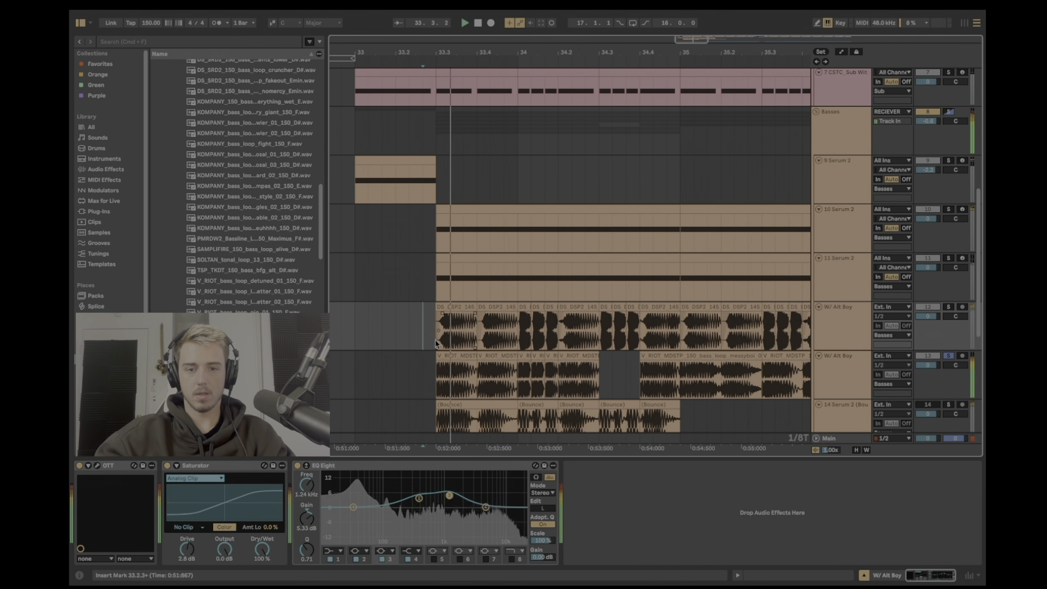
{"action": "left_click", "coordinate": [498, 357]}
{"action": "key", "text": "space"}
{"action": "left_click", "coordinate": [525, 356]}
{"action": "left_click", "coordinate": [552, 356], "text": "shift"}
{"action": "left_click_drag", "start_coordinate": [552, 356], "coordinate": [609, 364]}
{"action": "key", "text": "space"}
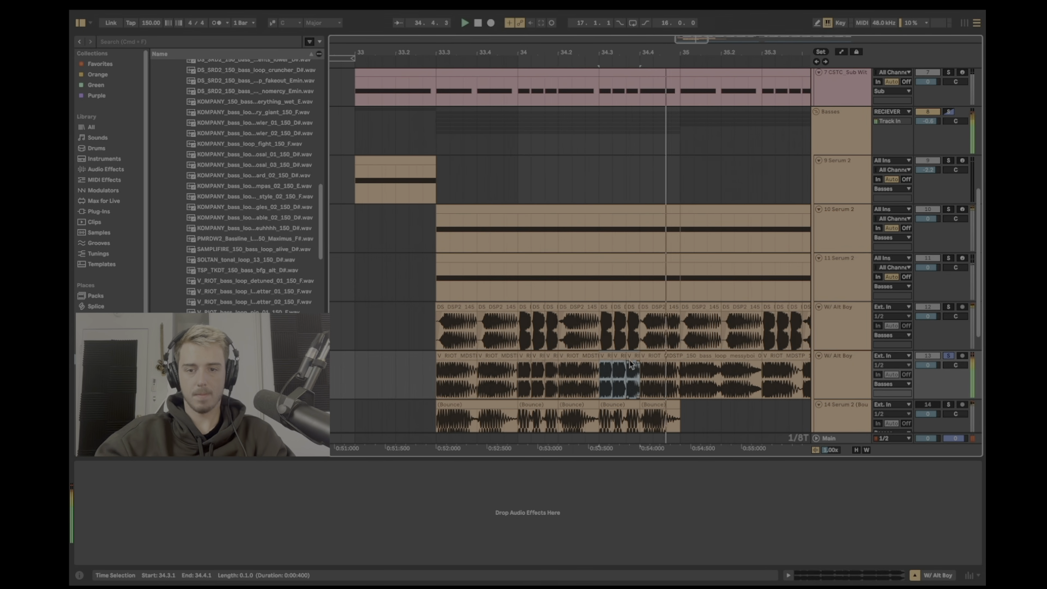
Step: Delete the remaining loop clips on track 13 from 35.1.1 onwards
{"action": "left_click", "coordinate": [682, 380]}
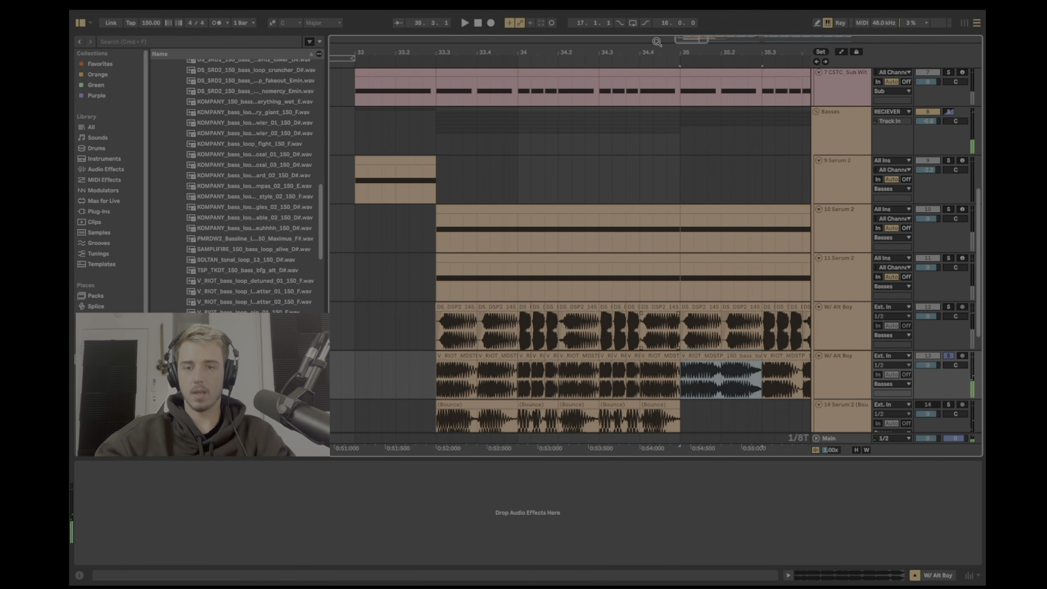
{"action": "left_click_drag", "start_coordinate": [666, 54], "coordinate": [575, 40]}
{"action": "left_click", "coordinate": [761, 356], "text": "shift"}
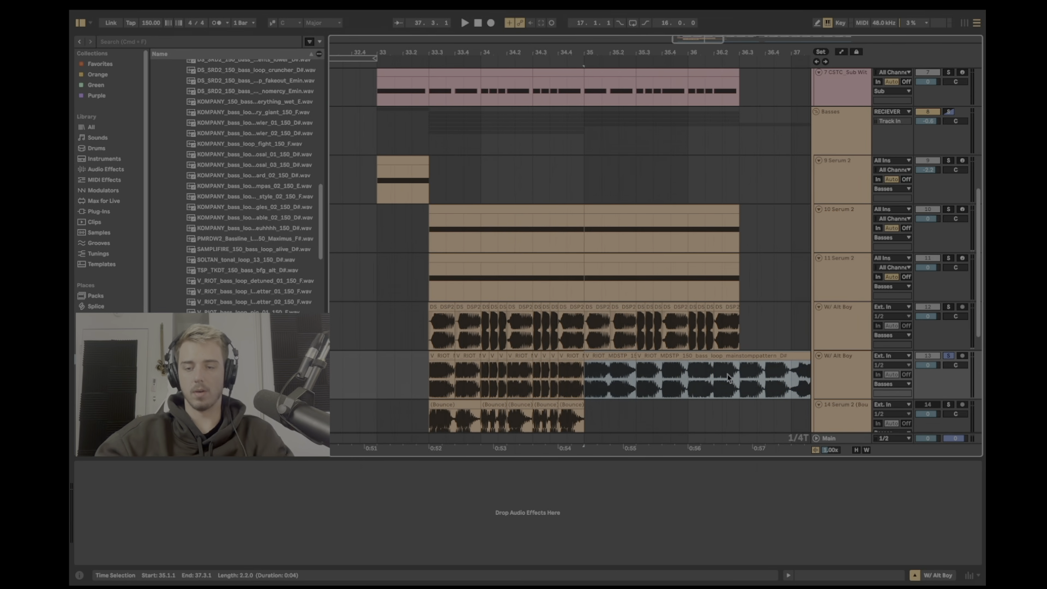
{"action": "key", "text": "Delete"}
Step: Duplicate the chopped growl pattern between 33.3.1 and 35.1.1 directly after itself and audition it soloed with track 12
{"action": "left_click_drag", "start_coordinate": [580, 377], "coordinate": [479, 380]}
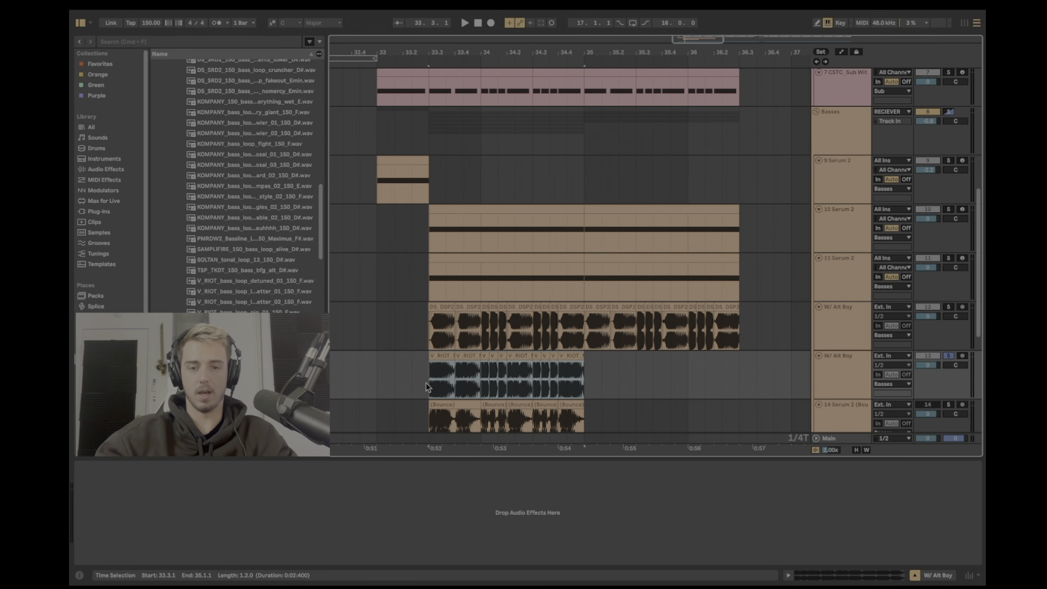
{"action": "key", "text": "ctrl+d"}
{"action": "left_click", "coordinate": [425, 380]}
{"action": "key", "text": "space"}
{"action": "left_click", "coordinate": [595, 302]}
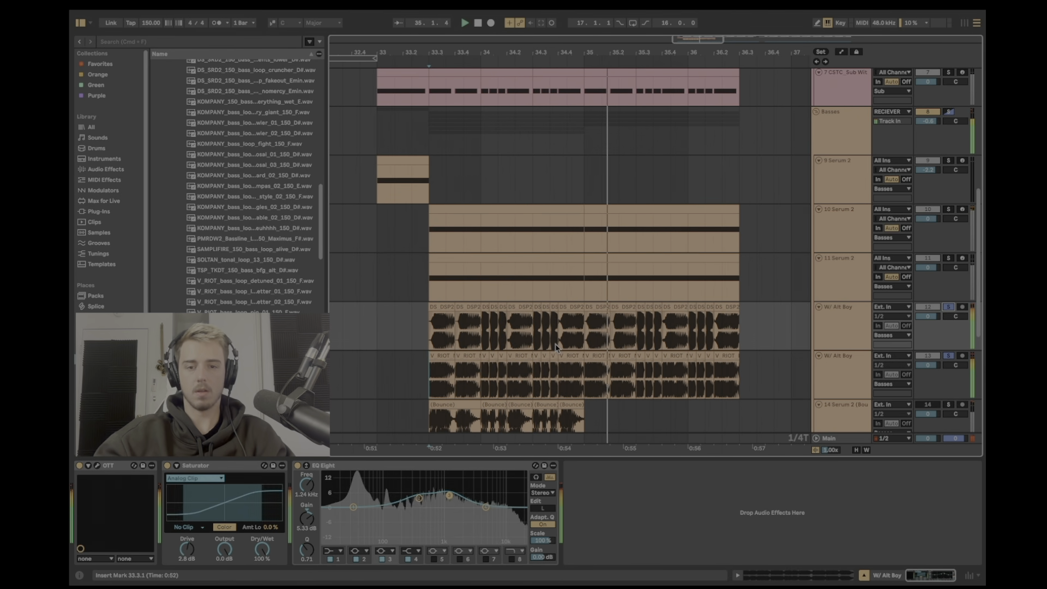
Step: Audition the chopped growls on tracks 12 and 13 around bar 34 and check how their slices line up
{"action": "left_click", "coordinate": [561, 381]}
{"action": "left_click", "coordinate": [521, 94]}
{"action": "left_click", "coordinate": [520, 94]}
{"action": "left_click_drag", "start_coordinate": [513, 48], "coordinate": [513, 90]}
{"action": "left_click", "coordinate": [376, 356]}
{"action": "left_click", "coordinate": [546, 357]}
{"action": "key", "text": "space"}
{"action": "left_click", "coordinate": [419, 376]}
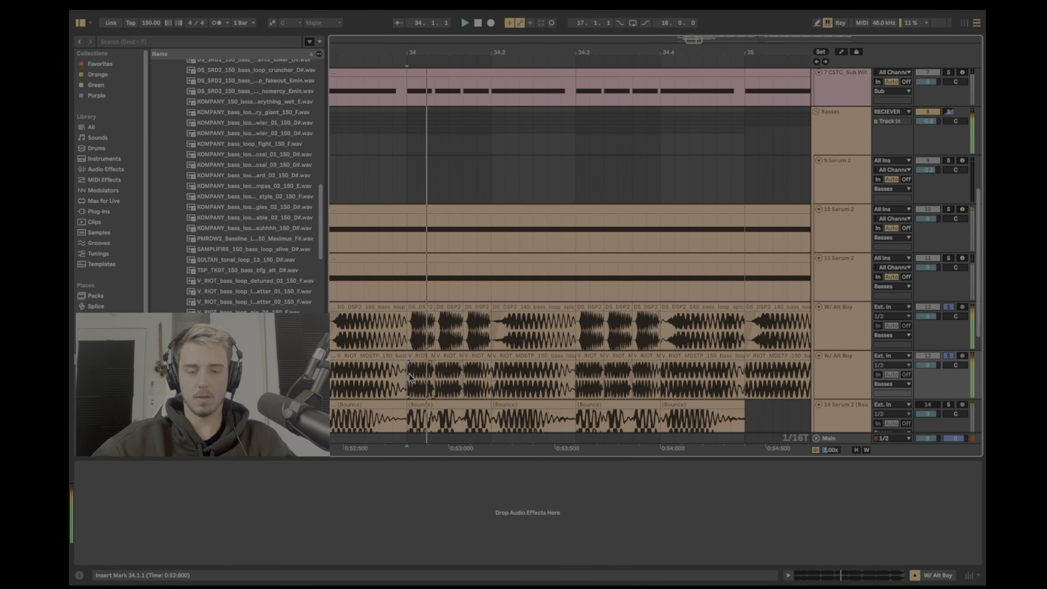
{"action": "left_click_drag", "start_coordinate": [527, 52], "coordinate": [483, 22]}
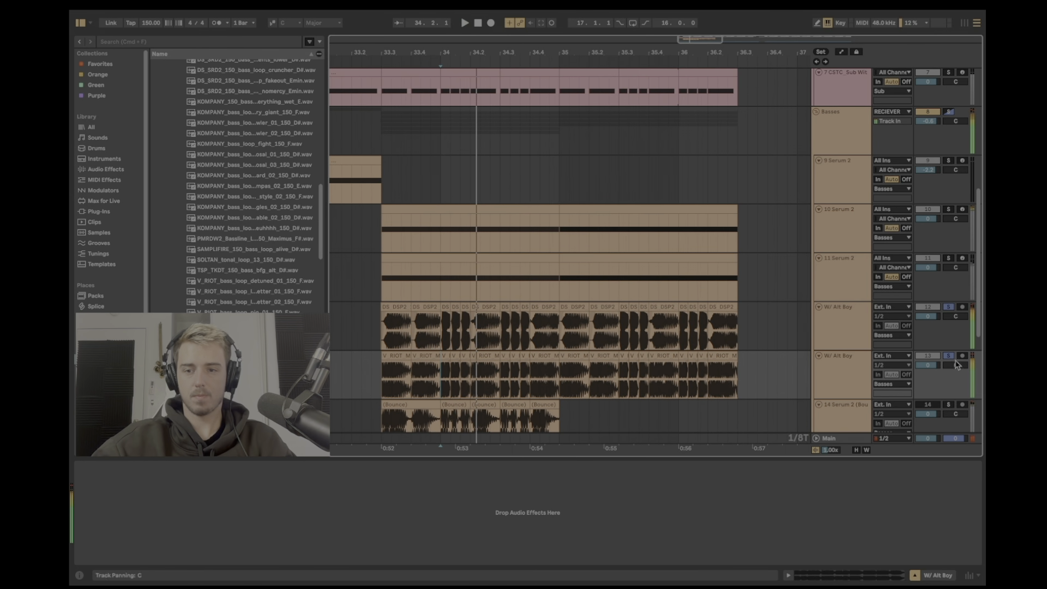
Step: Solo only track 13 and add the OTT multiband compressor to it
{"action": "left_click", "coordinate": [948, 356]}
{"action": "left_click", "coordinate": [397, 354]}
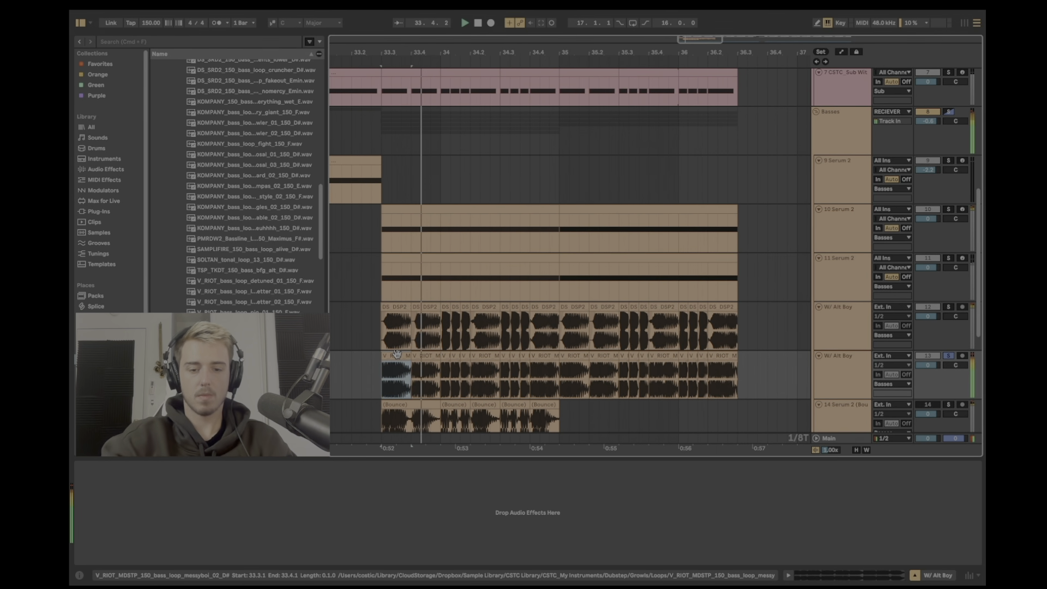
{"action": "key", "text": "super+f"}
{"action": "type", "text": "ott"}
{"action": "left_click_drag", "start_coordinate": [199, 95], "coordinate": [196, 499]}
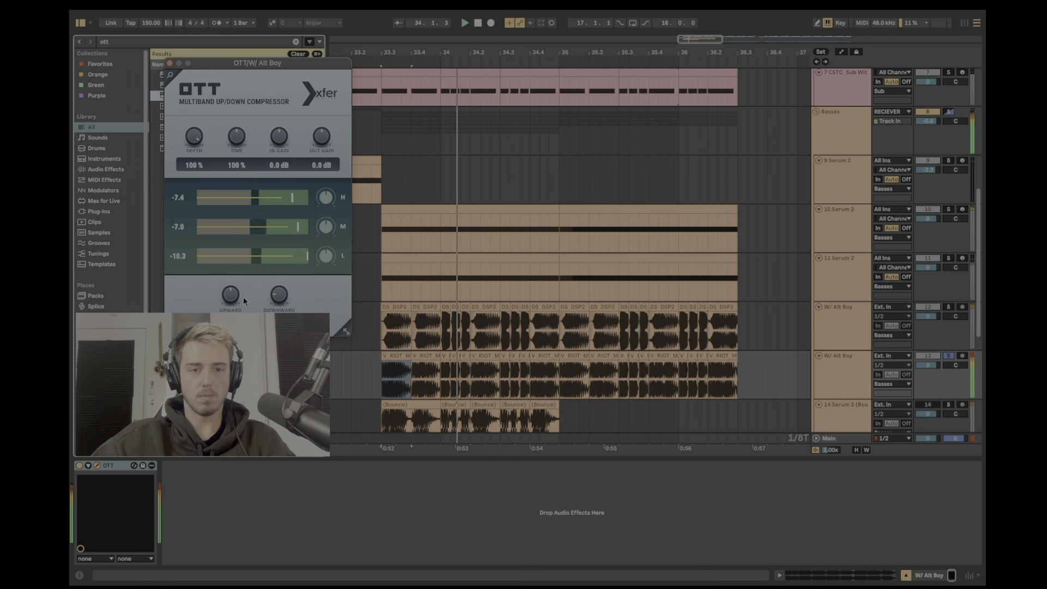
{"action": "left_click", "coordinate": [170, 63]}
Step: Add an Auto Filter after OTT and set it to a 12 dB band-pass at 408 Hz
{"action": "key", "text": "super+f"}
{"action": "type", "text": "auto"}
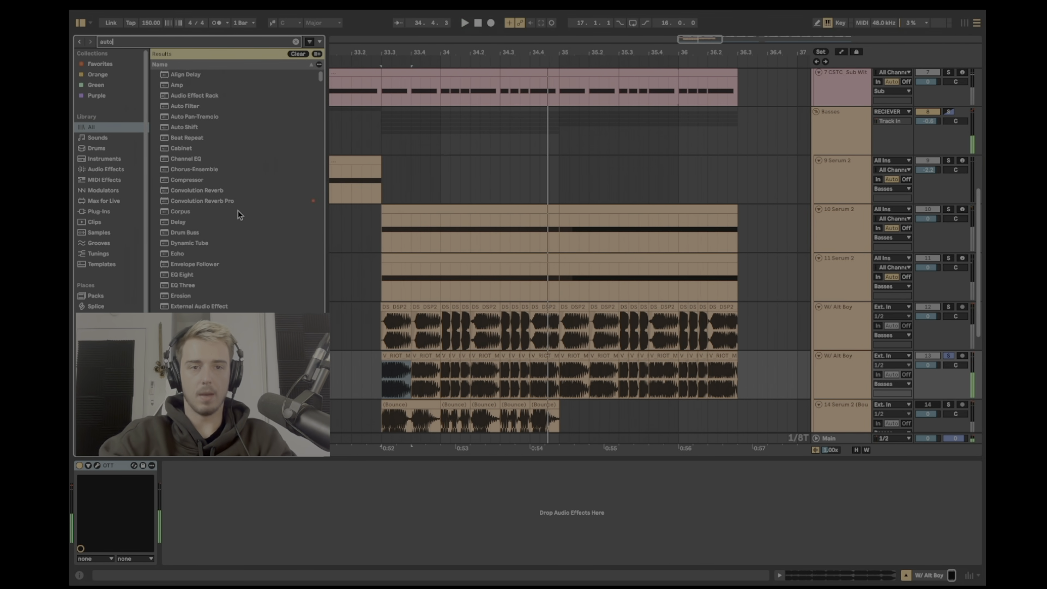
{"action": "left_click_drag", "start_coordinate": [173, 75], "coordinate": [211, 496]}
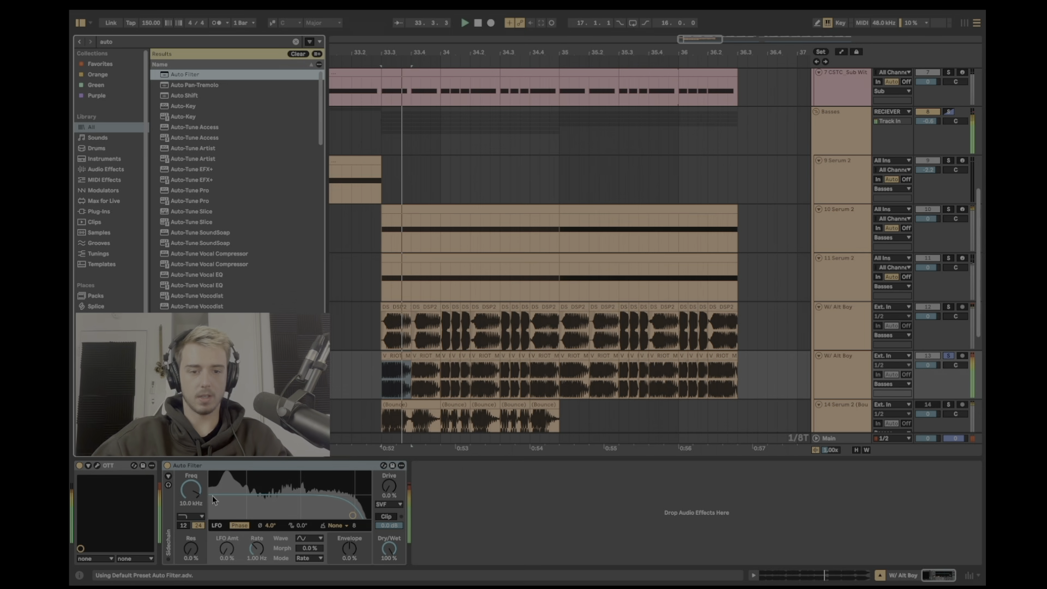
{"action": "left_click", "coordinate": [188, 517]}
{"action": "left_click", "coordinate": [200, 448]}
{"action": "left_click", "coordinate": [191, 516]}
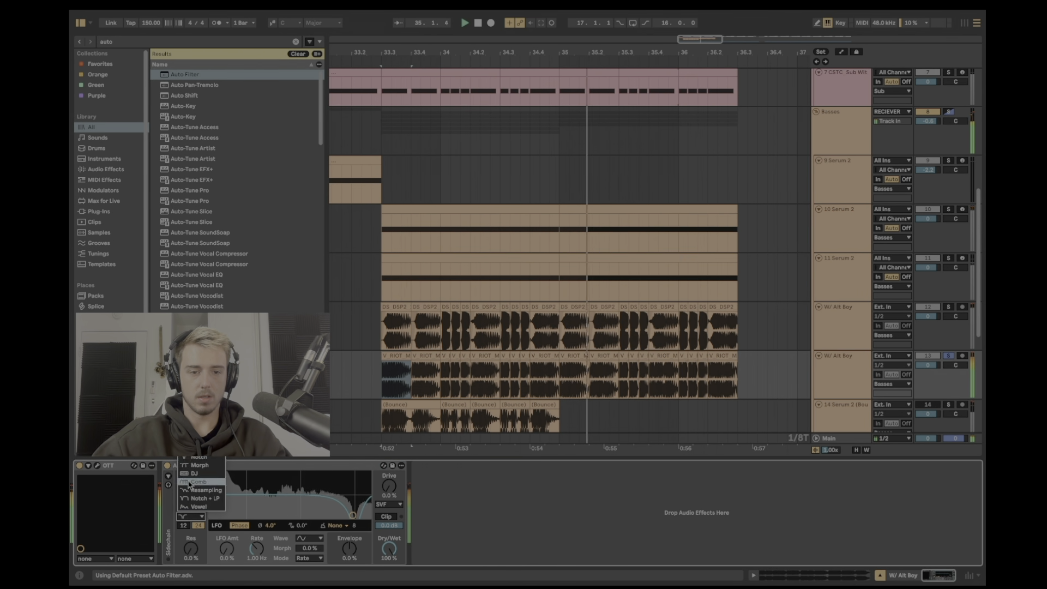
{"action": "left_click", "coordinate": [192, 449]}
{"action": "mouse_move", "coordinate": [187, 482]}
{"action": "left_mouse_down"}
{"action": "mouse_move", "coordinate": [188, 518]}
{"action": "mouse_move", "coordinate": [191, 487]}
{"action": "left_mouse_up"}
{"action": "left_click", "coordinate": [183, 525]}
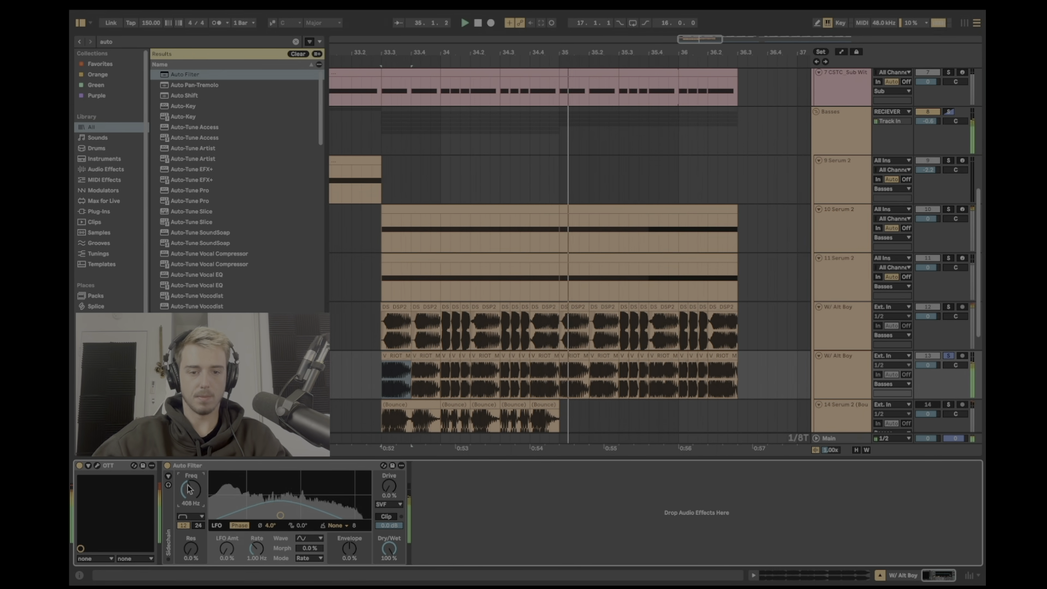
Step: Add a Saturator with about 9.7 dB of drive and adjust the Auto Filter to 383 Hz with 15% resonance
{"action": "key", "text": "ctrl+f"}
{"action": "type", "text": "sa"}
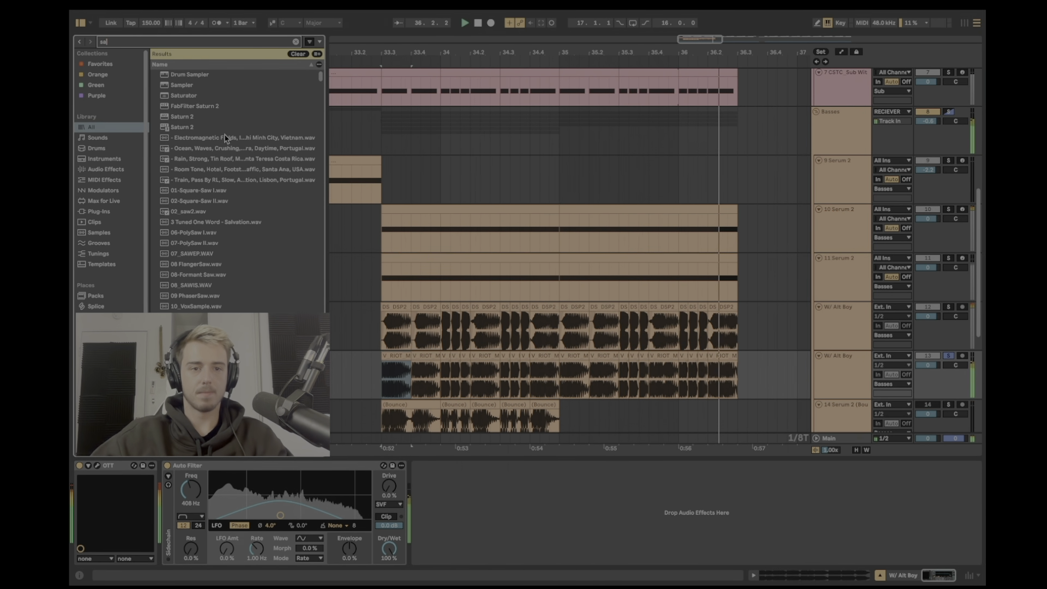
{"action": "double_click", "coordinate": [186, 96]}
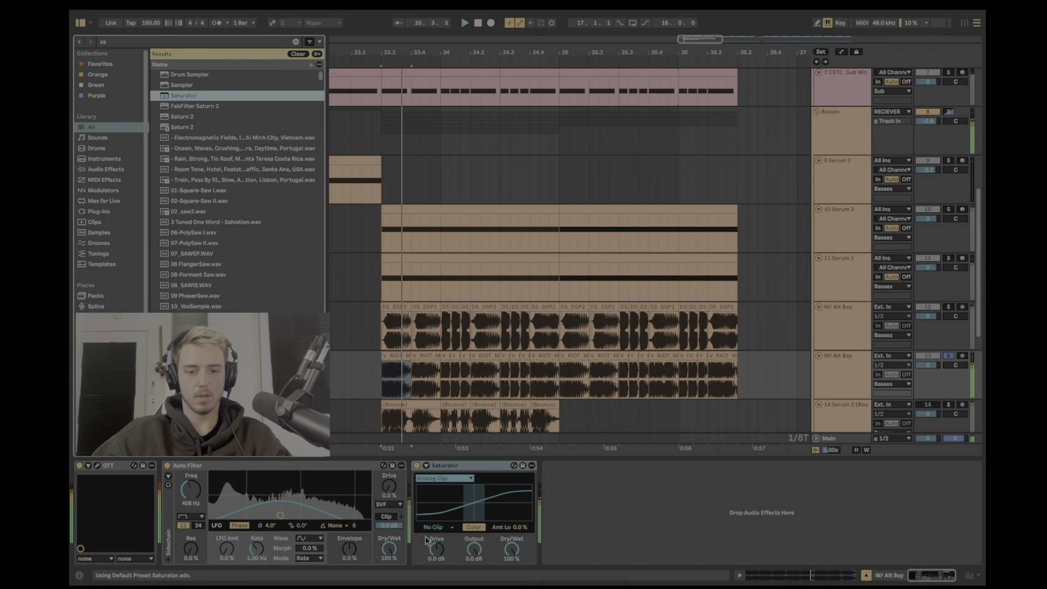
{"action": "left_click_drag", "start_coordinate": [427, 541], "coordinate": [427, 515]}
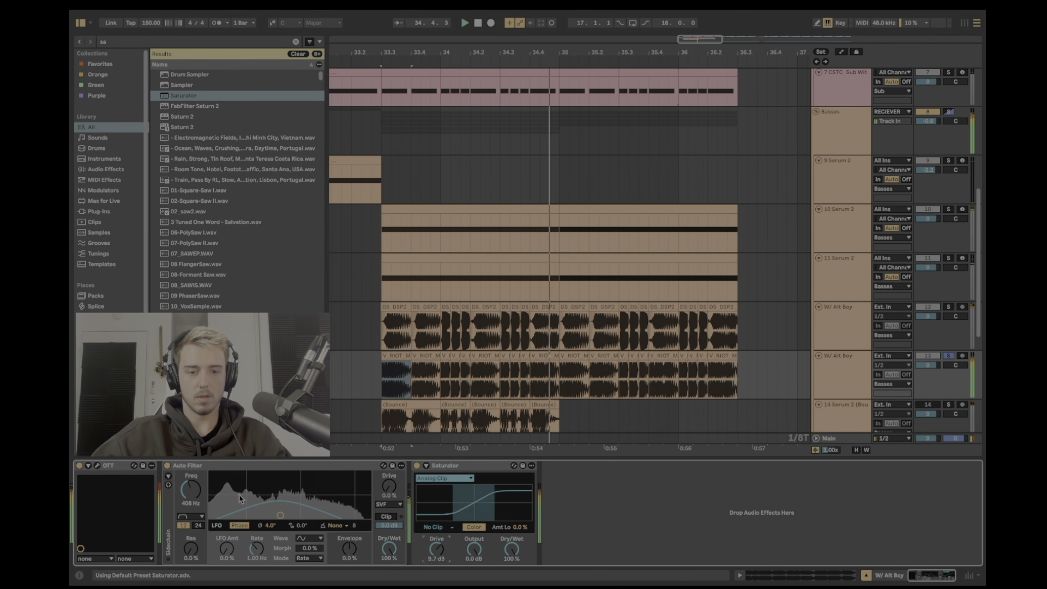
{"action": "left_click_drag", "start_coordinate": [280, 515], "coordinate": [279, 508]}
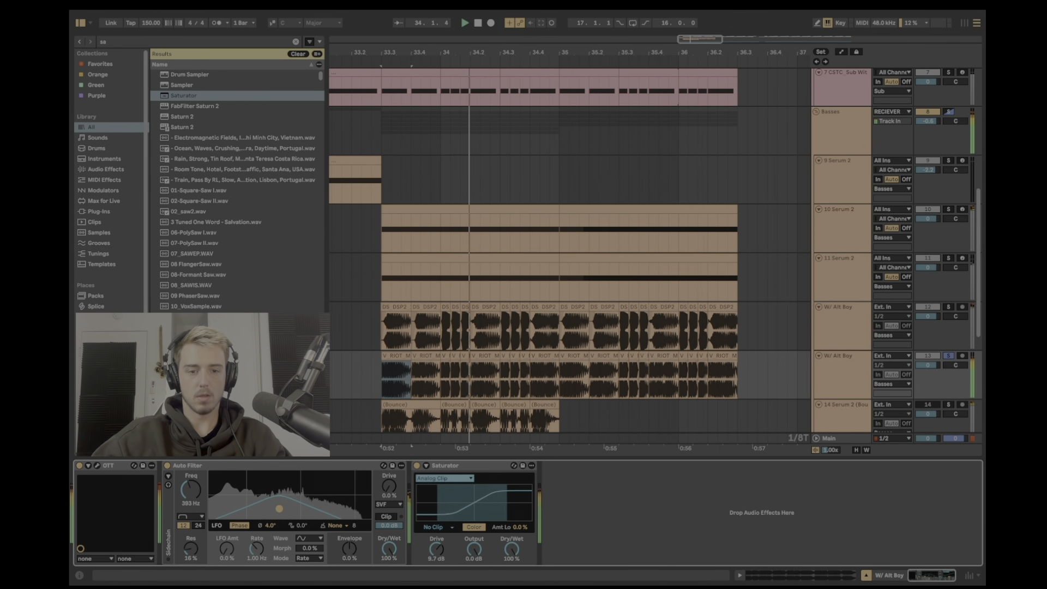
Step: Audition the processed growl with all tracks unsoloed and delete the two bounced Serum 2 tracks, 14 and 15
{"action": "left_click", "coordinate": [375, 359]}
{"action": "key", "text": "space"}
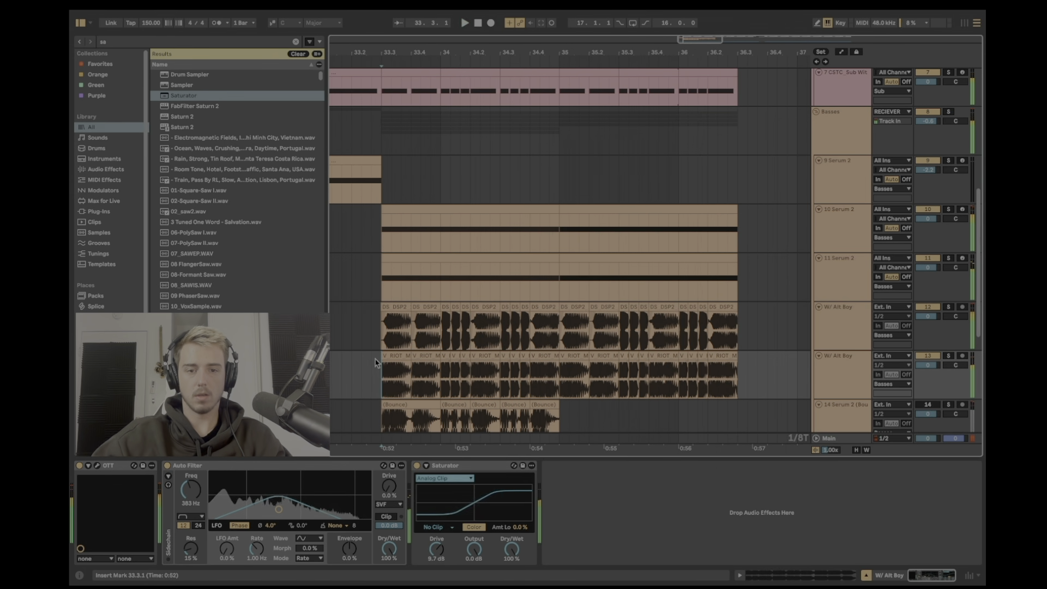
{"action": "left_click", "coordinate": [362, 362]}
{"action": "key", "text": "space"}
{"action": "scroll", "coordinate": [372, 360], "scroll_direction": "down", "scroll_amount": 4}
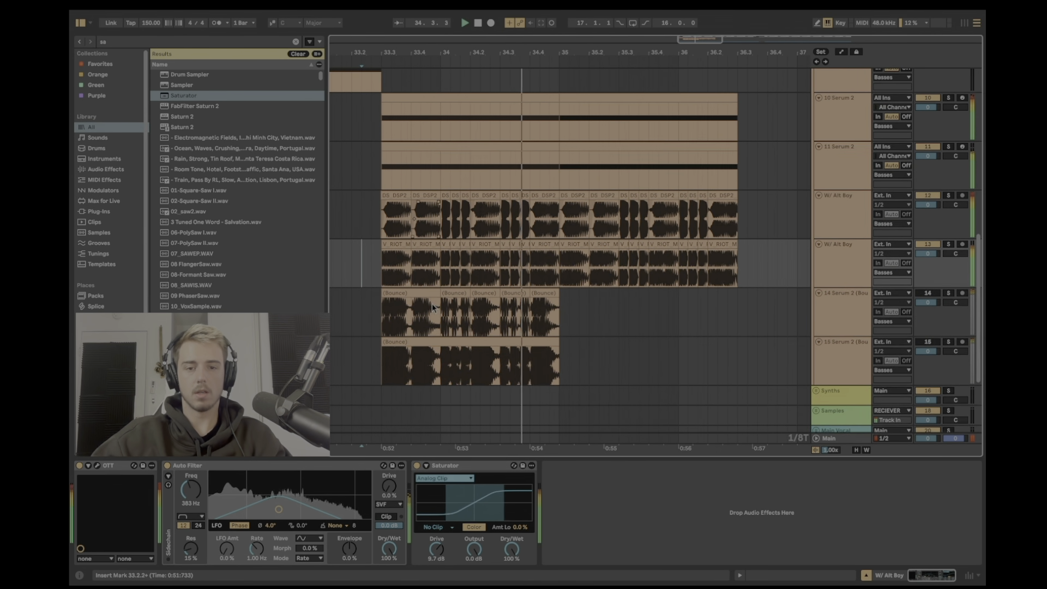
{"action": "left_click", "coordinate": [381, 267]}
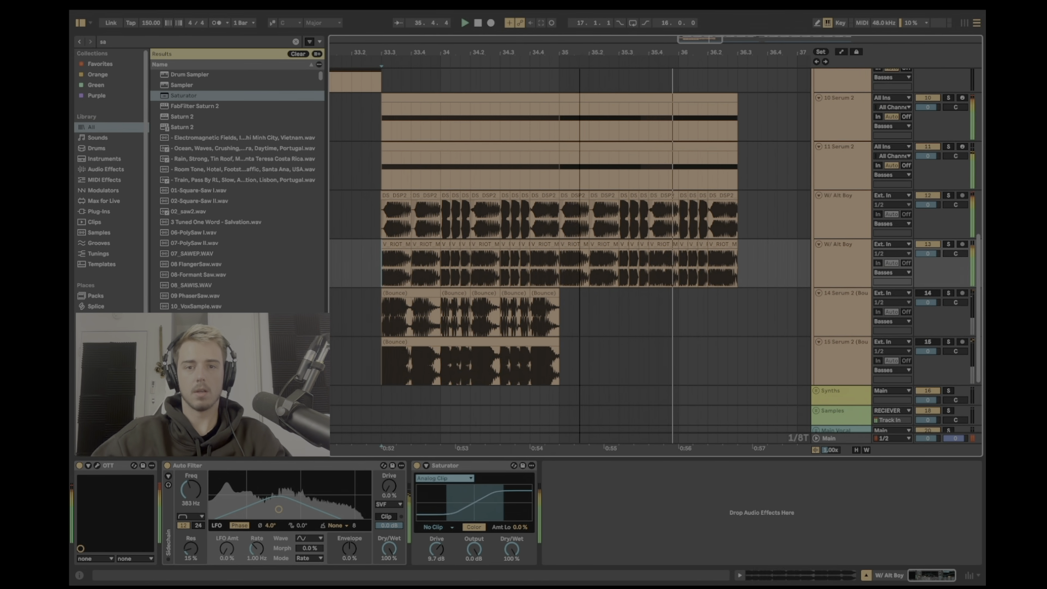
{"action": "scroll", "coordinate": [628, 262], "scroll_direction": "down", "scroll_amount": 2}
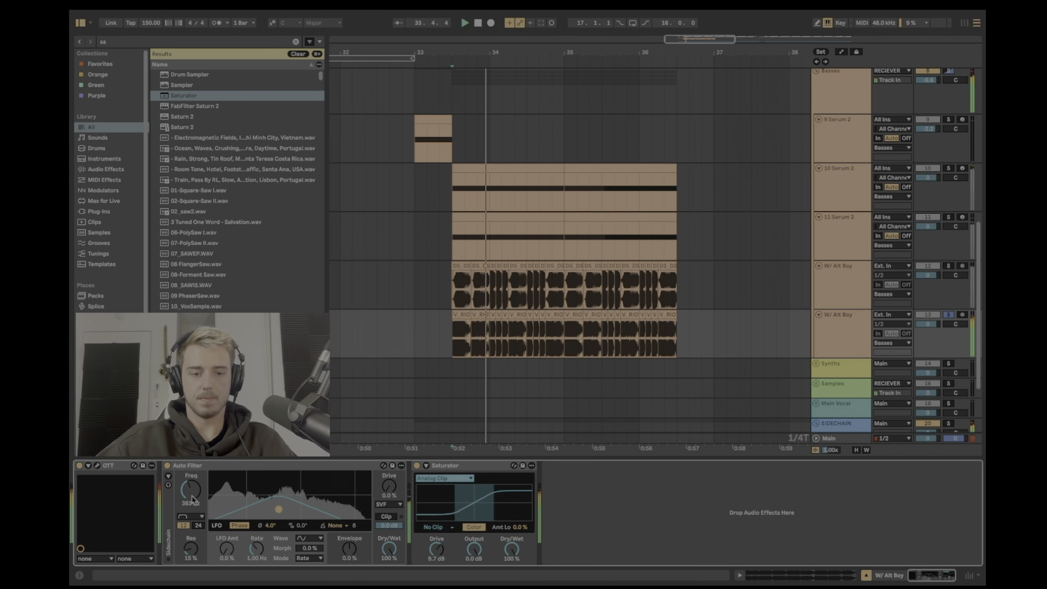
Step: Try the Auto Filter at 599 Hz, bypass it, and reduce the Saturator drive to about 2.2 dB while auditioning track 13
{"action": "left_click_drag", "start_coordinate": [192, 499], "coordinate": [192, 512]}
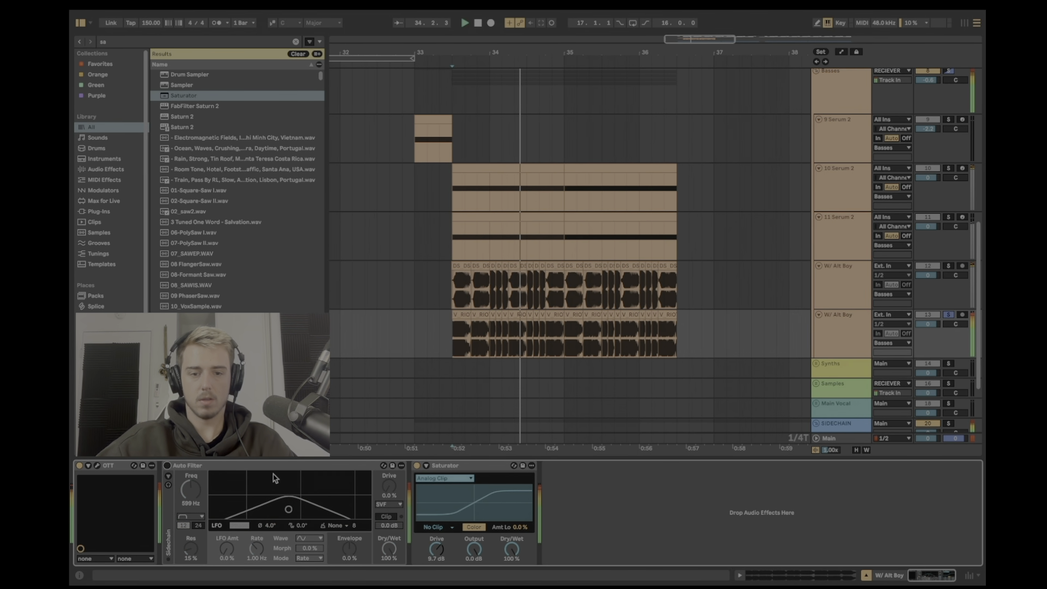
{"action": "left_click", "coordinate": [98, 465]}
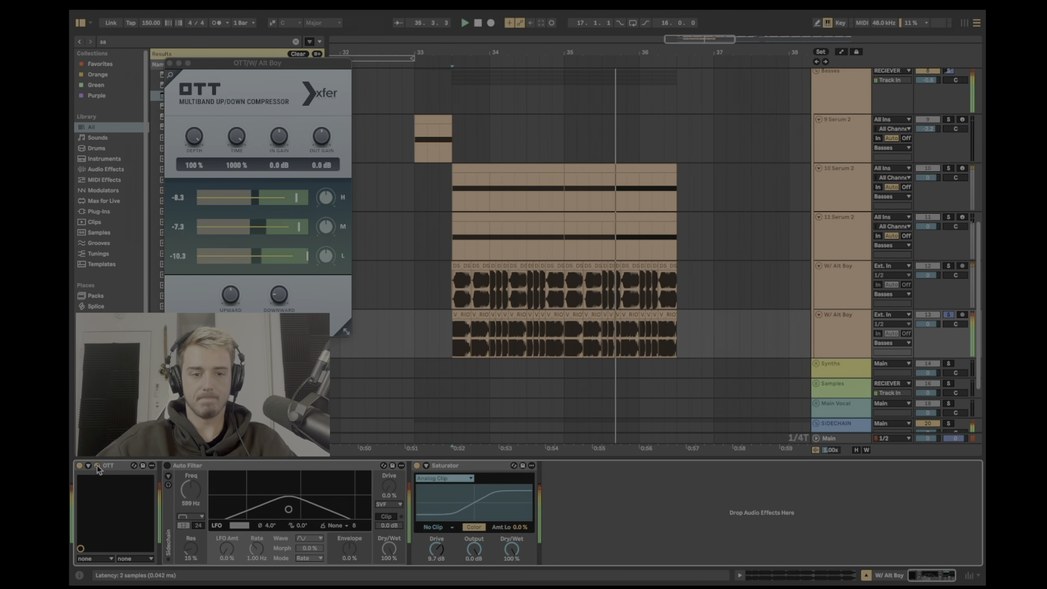
{"action": "key", "text": "space"}
{"action": "key", "text": "space"}
{"action": "key", "text": "space"}
{"action": "key", "text": "space"}
{"action": "key", "text": "space"}
{"action": "mouse_move", "coordinate": [436, 549]}
{"action": "left_mouse_down"}
{"action": "mouse_move", "coordinate": [436, 569]}
{"action": "mouse_move", "coordinate": [436, 533]}
{"action": "mouse_move", "coordinate": [436, 549]}
{"action": "left_mouse_up"}
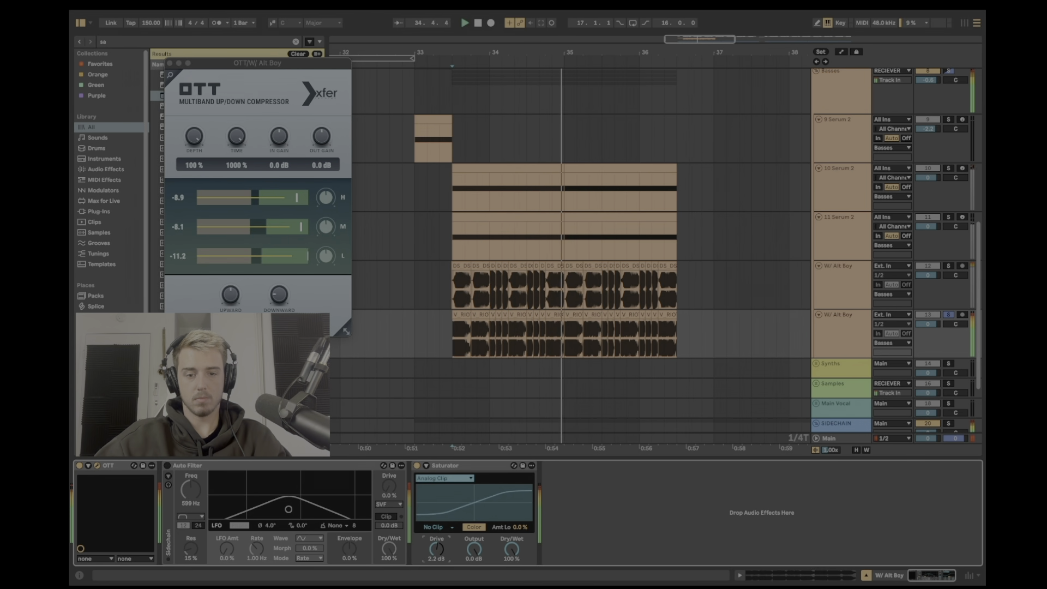
Step: Solo tracks 10, 11 and 12 together with track 13 to audition the layers, and play everything unsoloed from 33.1.1
{"action": "left_click", "coordinate": [949, 266], "text": "super"}
{"action": "left_click", "coordinate": [949, 218], "text": "super"}
{"action": "left_click", "coordinate": [951, 169], "text": "super"}
{"action": "key", "text": "XF86AudioLowerVolume"}
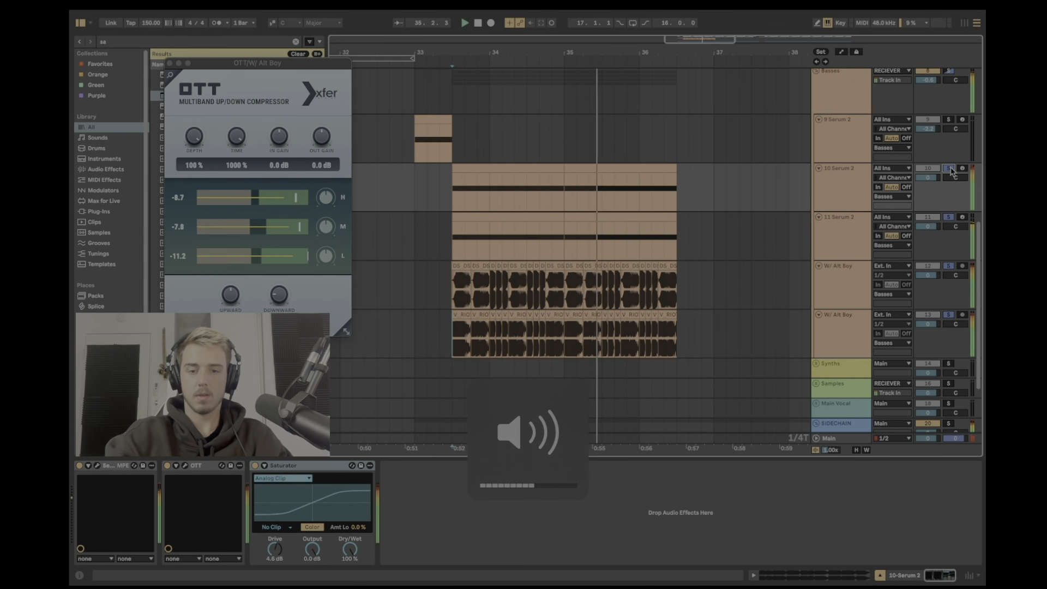
{"action": "left_click", "coordinate": [410, 206]}
{"action": "key", "text": "space"}
{"action": "key", "text": "space"}
{"action": "left_click", "coordinate": [170, 63]}
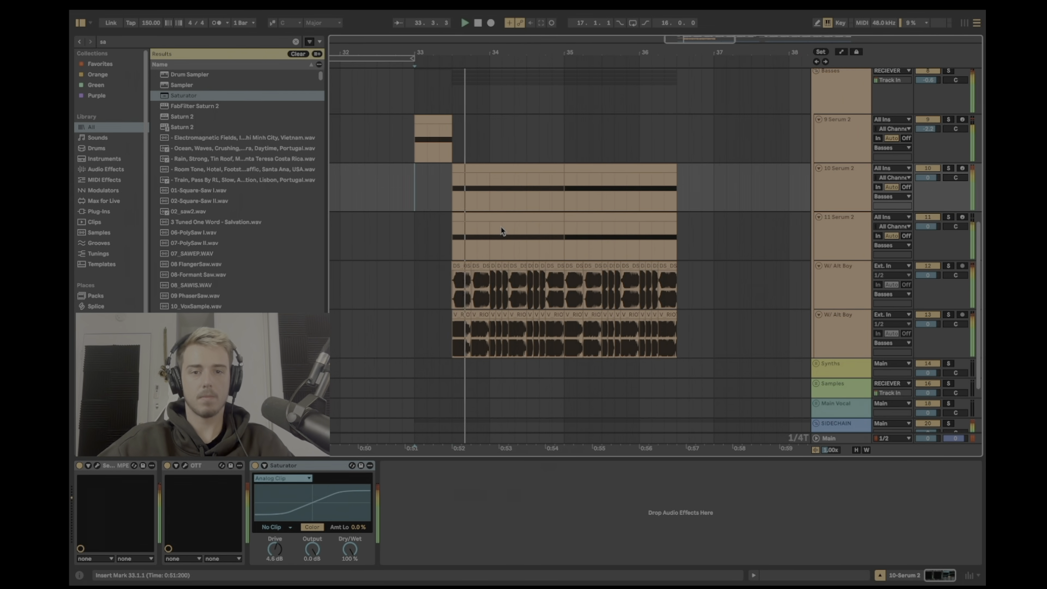
Step: Delete the Serum 2 layer on track 11
{"action": "left_click", "coordinate": [499, 229]}
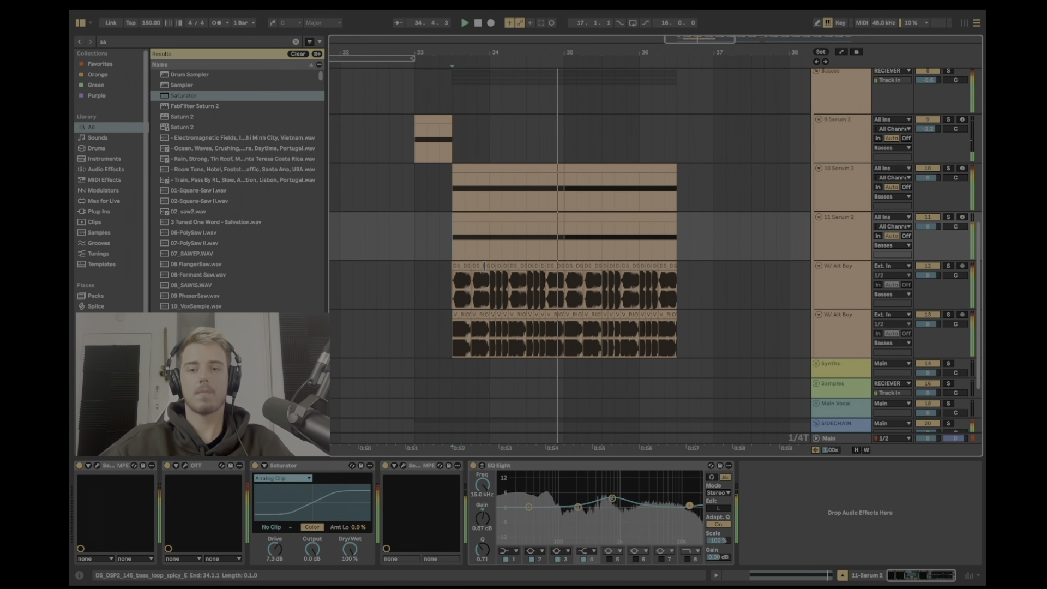
{"action": "scroll", "coordinate": [488, 275], "scroll_direction": "down", "scroll_amount": 3}
{"action": "key", "text": "super+BackSpace"}
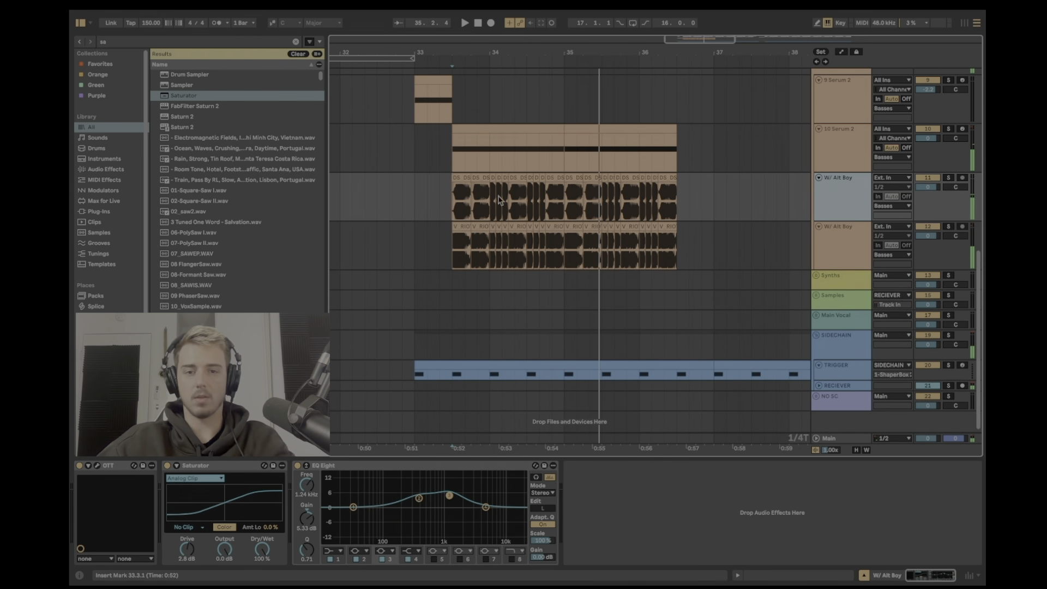
Step: Compare the remaining bass layers on tracks 10, 11 and 12 by soloing them individually and all together
{"action": "left_click", "coordinate": [949, 129]}
{"action": "key", "text": "space"}
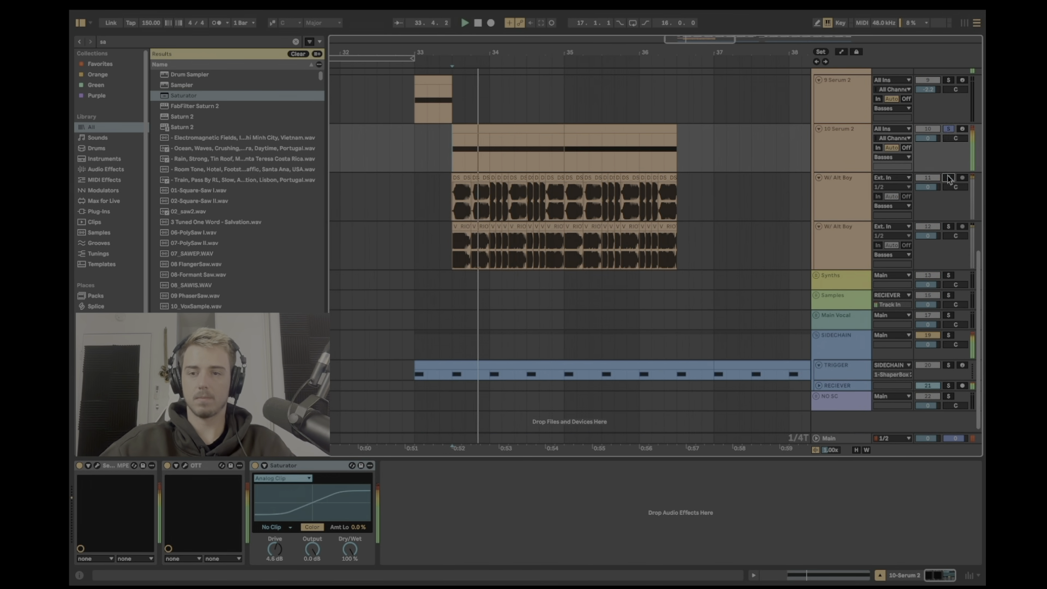
{"action": "left_click", "coordinate": [950, 178]}
{"action": "left_click", "coordinate": [949, 227]}
{"action": "left_click", "coordinate": [949, 227]}
{"action": "left_click", "coordinate": [949, 129]}
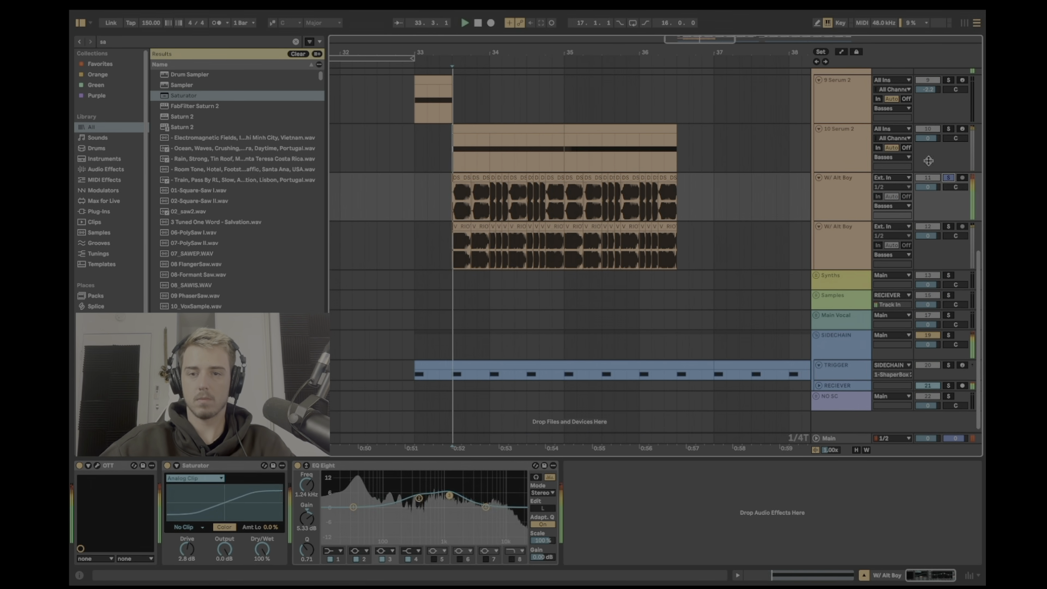
{"action": "left_click", "coordinate": [949, 129]}
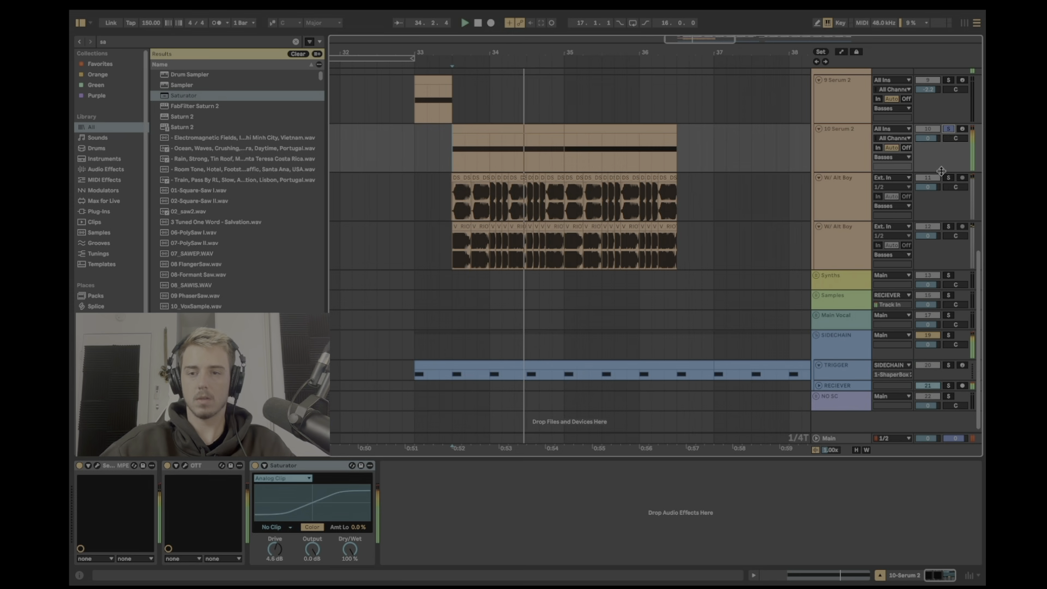
{"action": "left_click", "coordinate": [949, 227]}
{"action": "left_click", "coordinate": [949, 130], "text": "super"}
{"action": "left_click", "coordinate": [950, 179], "text": "super"}
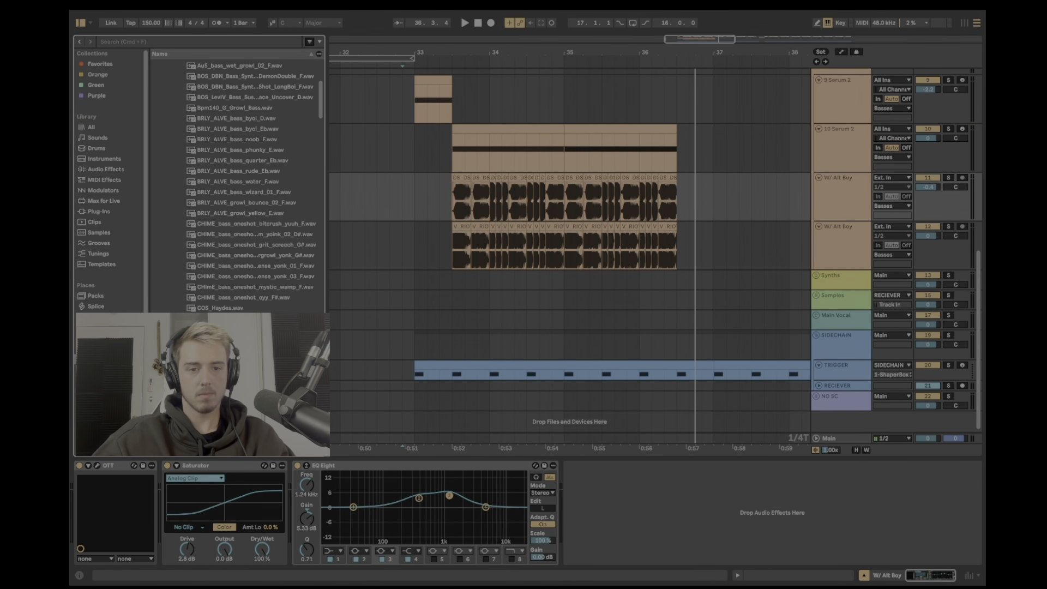
Step: Insert an audio track below track 12, place the CSTC_Bass_One Shot_Blackhole Roar D# sample at 33.3.1 and duplicate it twice up to 36.3.1
{"action": "left_click", "coordinate": [445, 252]}
{"action": "key", "text": "super+t"}
{"action": "left_click_drag", "start_coordinate": [284, 329], "coordinate": [449, 296]}
{"action": "key", "text": "space"}
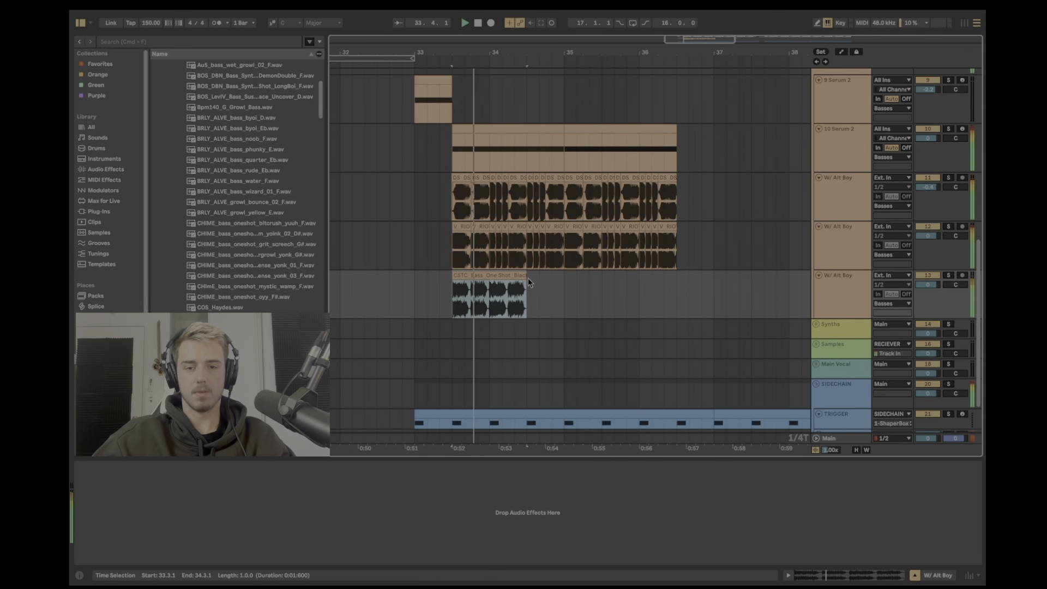
{"action": "key", "text": "super+d"}
{"action": "key", "text": "super+d"}
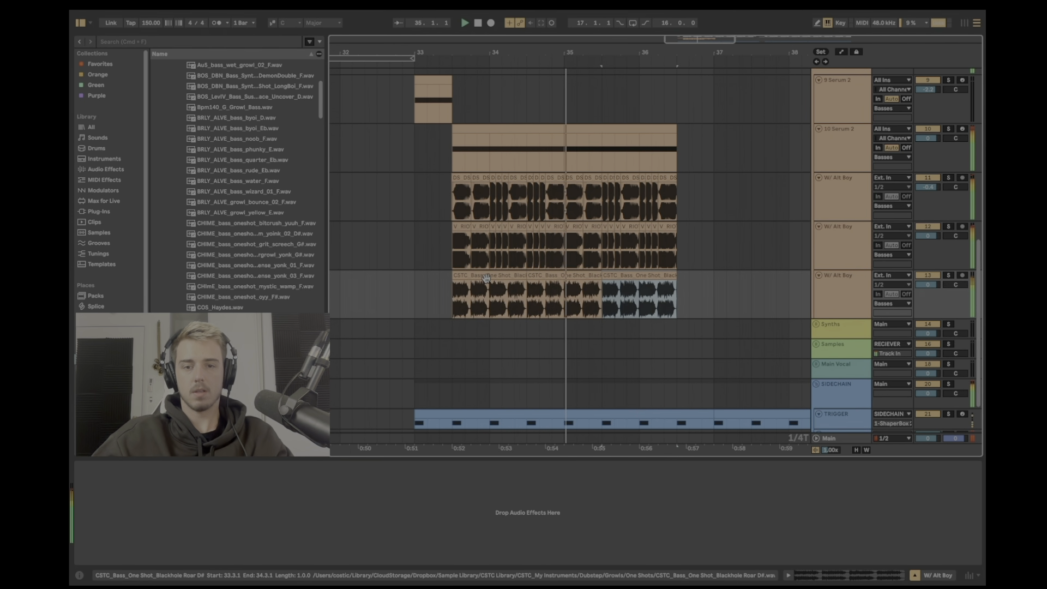
Step: Solo track 13 and audition the repeated Blackhole Roar one-shot from 33.3.1
{"action": "left_click", "coordinate": [948, 275]}
{"action": "key", "text": "space"}
{"action": "key", "text": "space"}
{"action": "left_click", "coordinate": [460, 275]}
{"action": "key", "text": "space"}
{"action": "key", "text": "space"}
{"action": "key", "text": "space"}
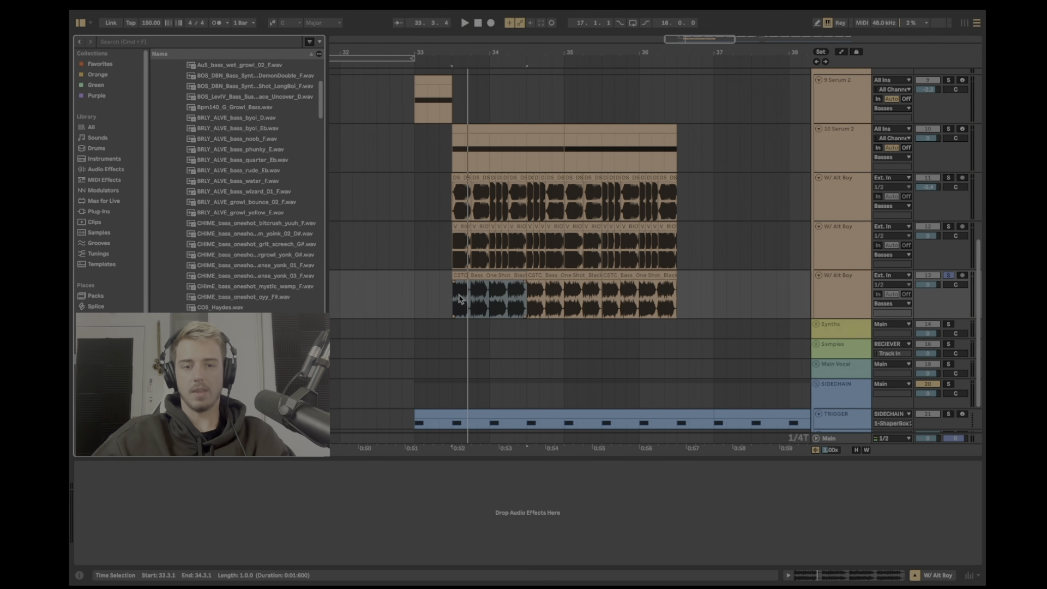
{"action": "key", "text": "space"}
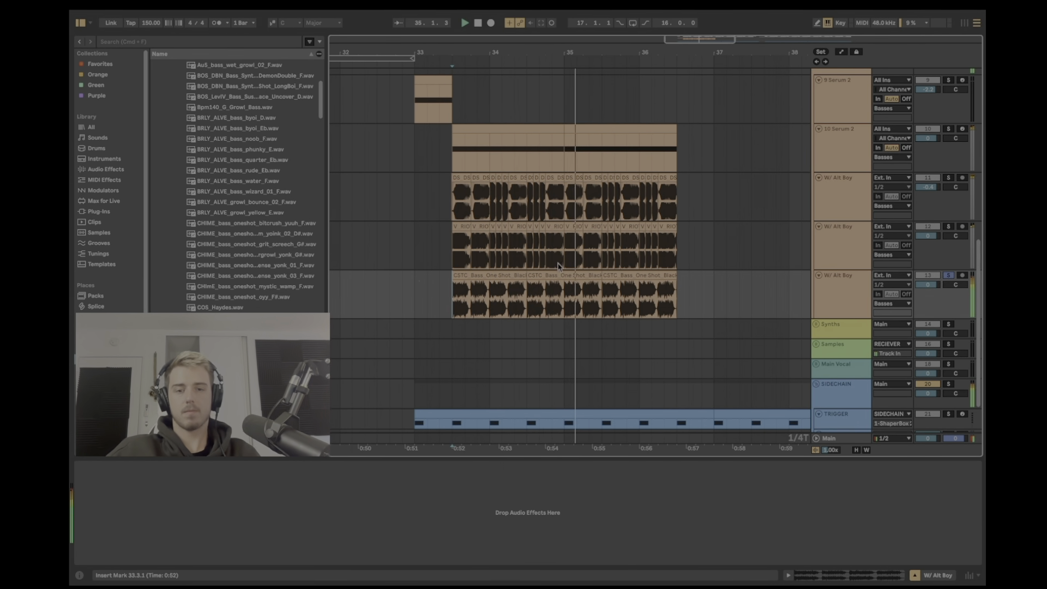
Step: Insert a new MIDI track below track 13 and create an empty MIDI clip on it from 33.3.1 to 36.3.1
{"action": "key", "text": "super+shift+t"}
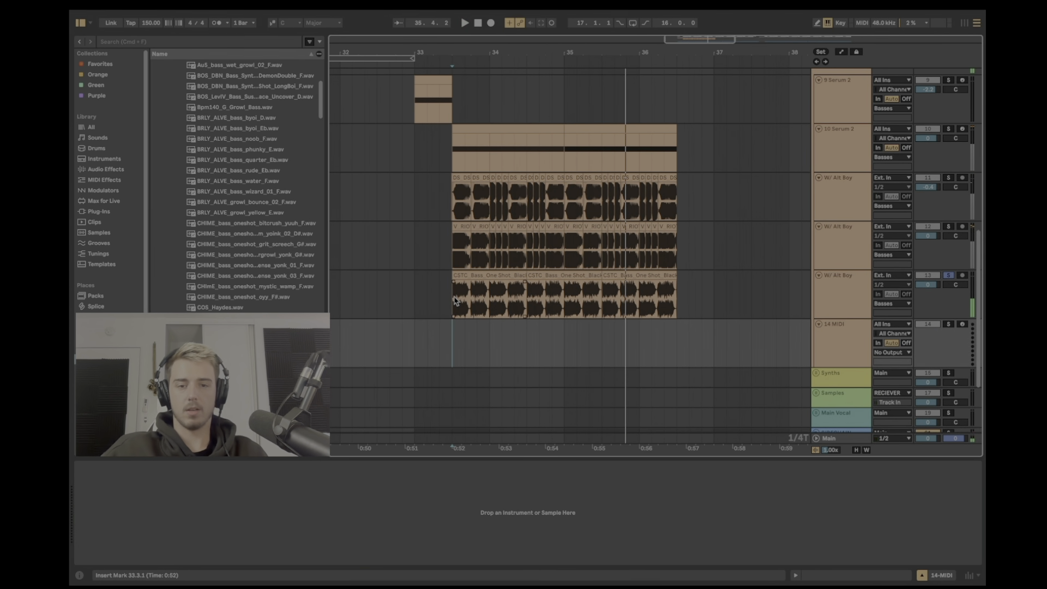
{"action": "left_click_drag", "start_coordinate": [465, 349], "coordinate": [672, 348]}
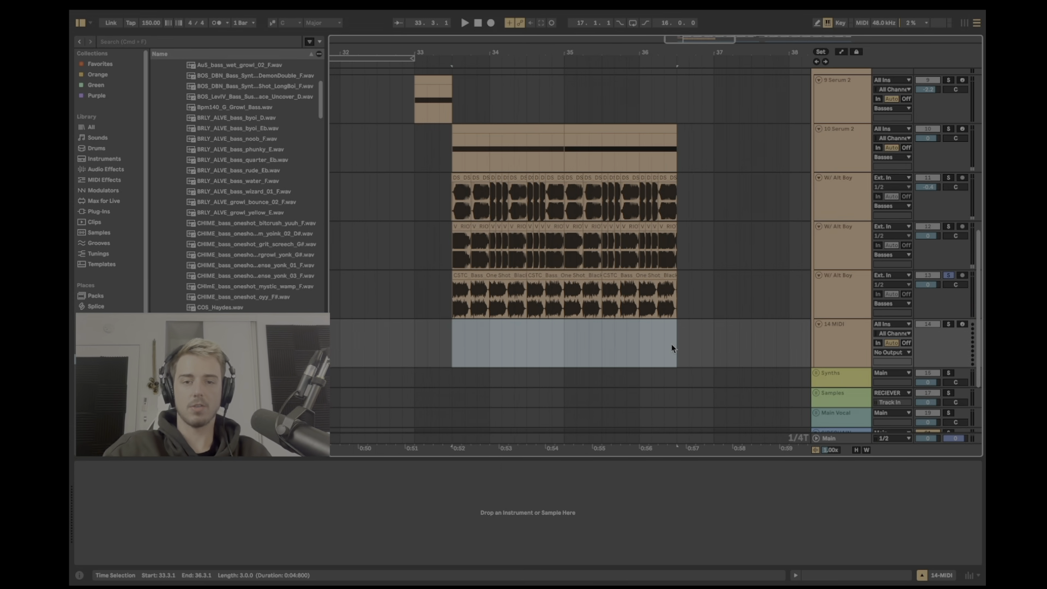
{"action": "key", "text": "super+shift+m"}
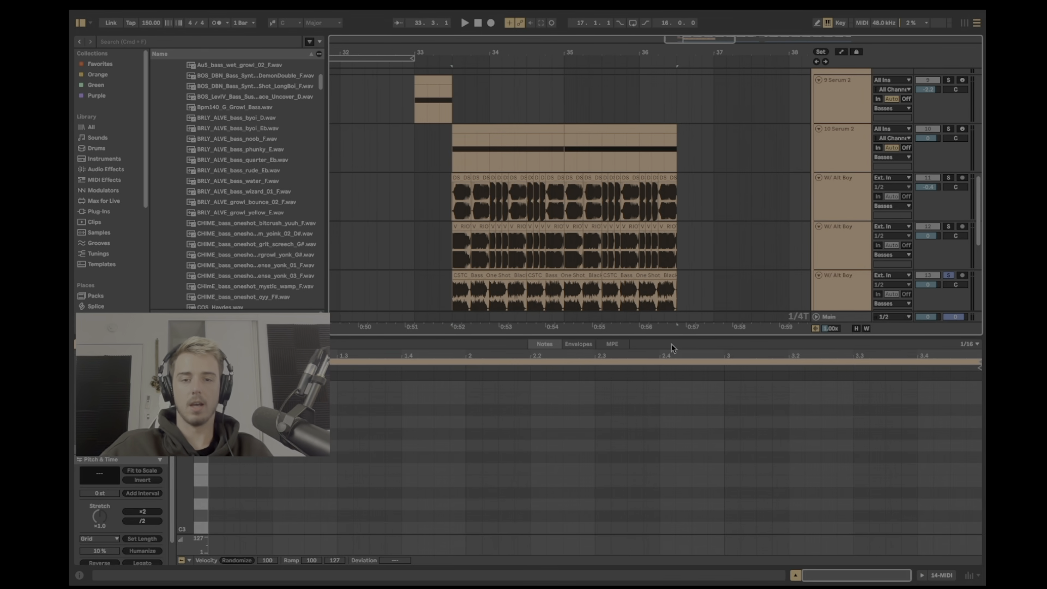
Step: Load a Serum 2 instrument onto track 14 and solo the track
{"action": "key", "text": "super+f"}
{"action": "type", "text": "serum 2"}
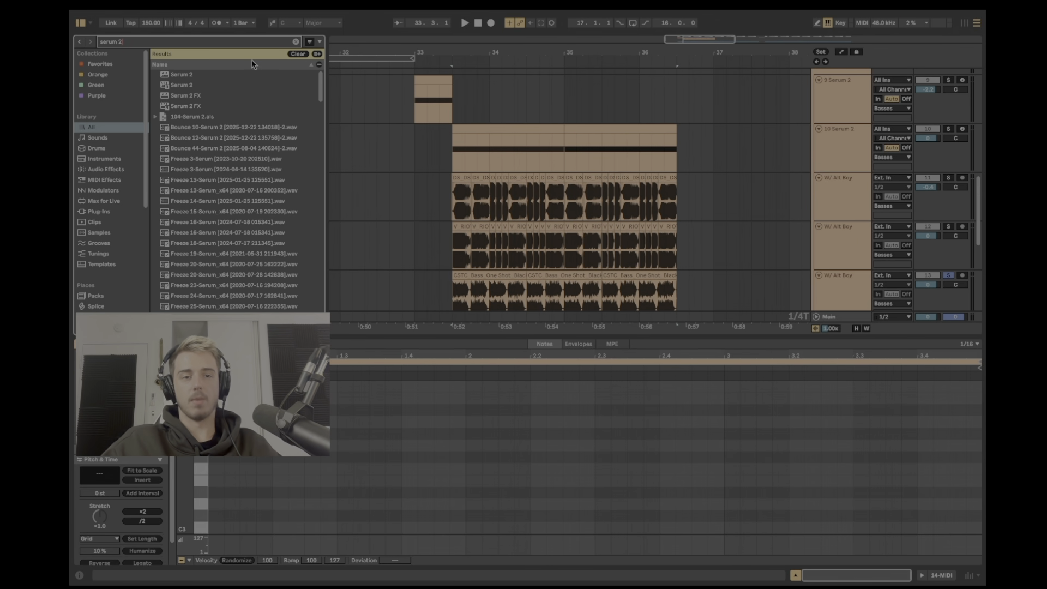
{"action": "double_click", "coordinate": [173, 87]}
{"action": "left_click_drag", "start_coordinate": [235, 74], "coordinate": [255, 94]}
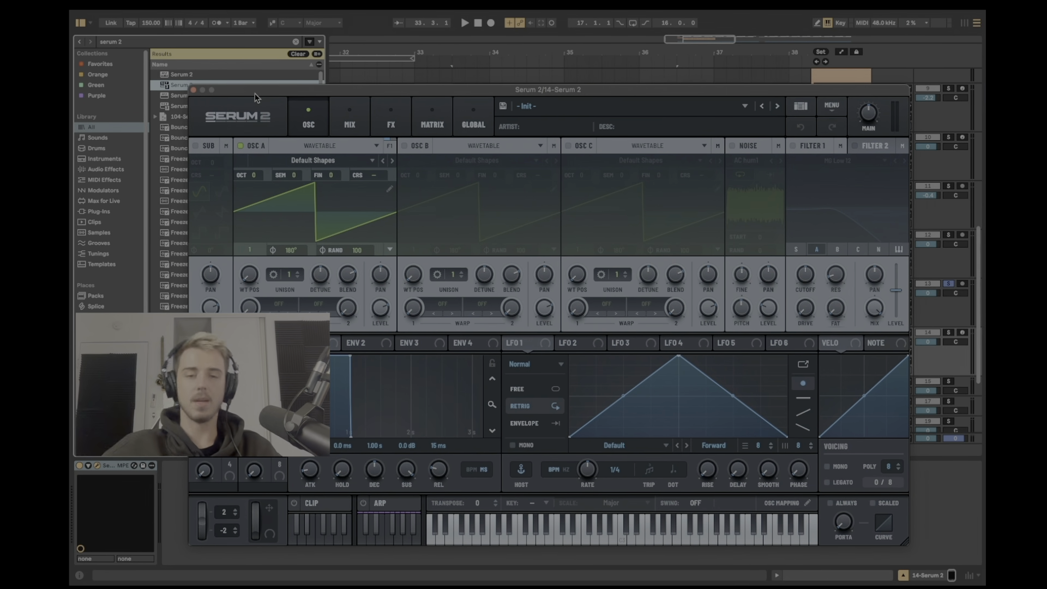
{"action": "left_click_drag", "start_coordinate": [275, 61], "coordinate": [278, 63]}
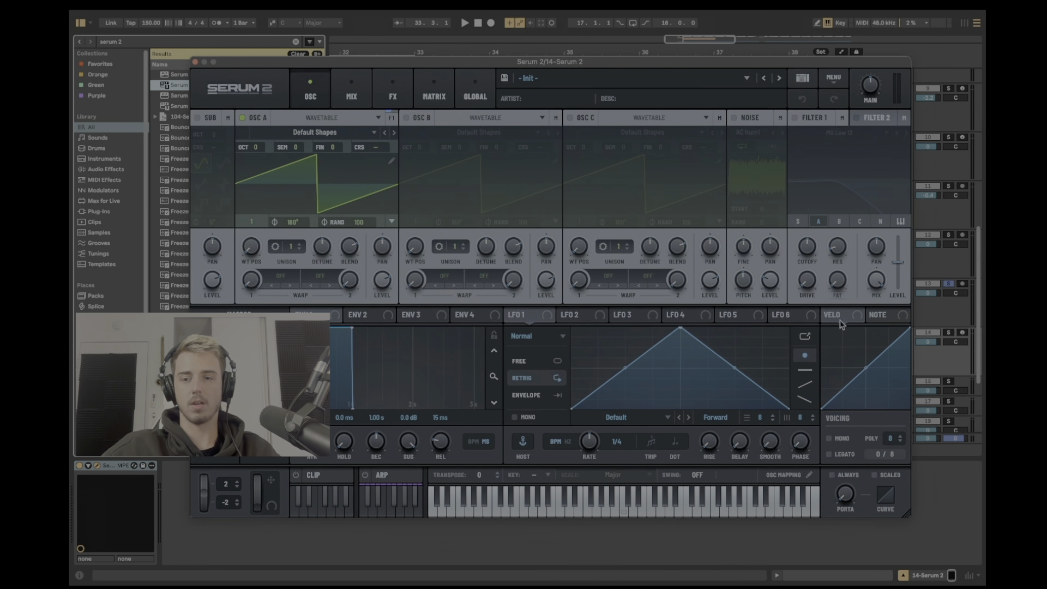
{"action": "left_click", "coordinate": [943, 333]}
{"action": "left_click", "coordinate": [951, 333]}
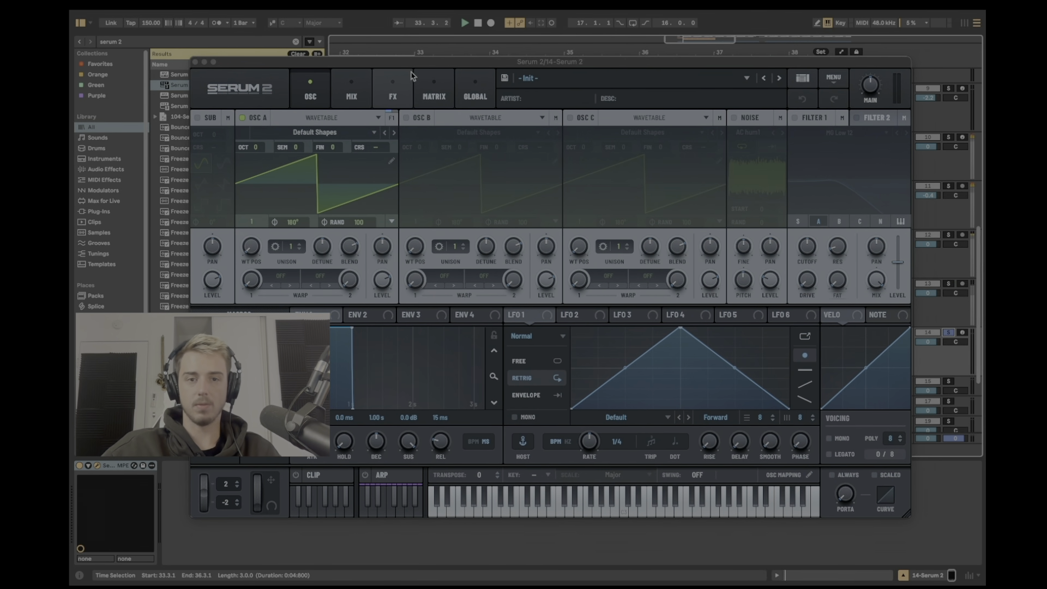
Step: Enable Osc B and set its Default Shapes wavetable position to 2 for a sine wave
{"action": "left_click_drag", "start_coordinate": [412, 63], "coordinate": [518, 65]}
{"action": "left_click", "coordinate": [514, 120]}
{"action": "left_click", "coordinate": [581, 134]}
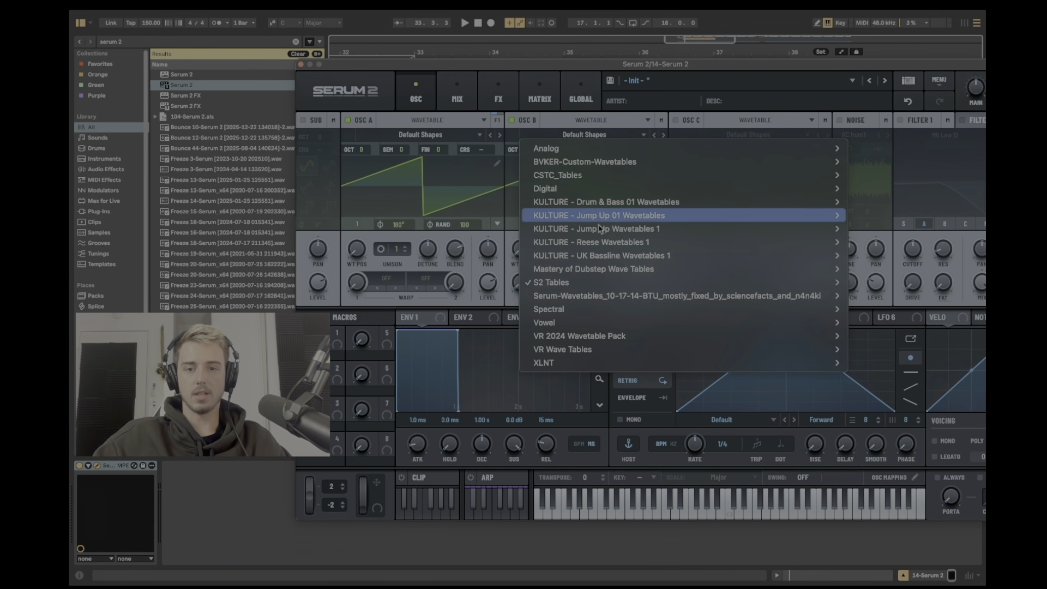
{"action": "left_click", "coordinate": [582, 131]}
{"action": "left_click_drag", "start_coordinate": [522, 234], "coordinate": [523, 227]}
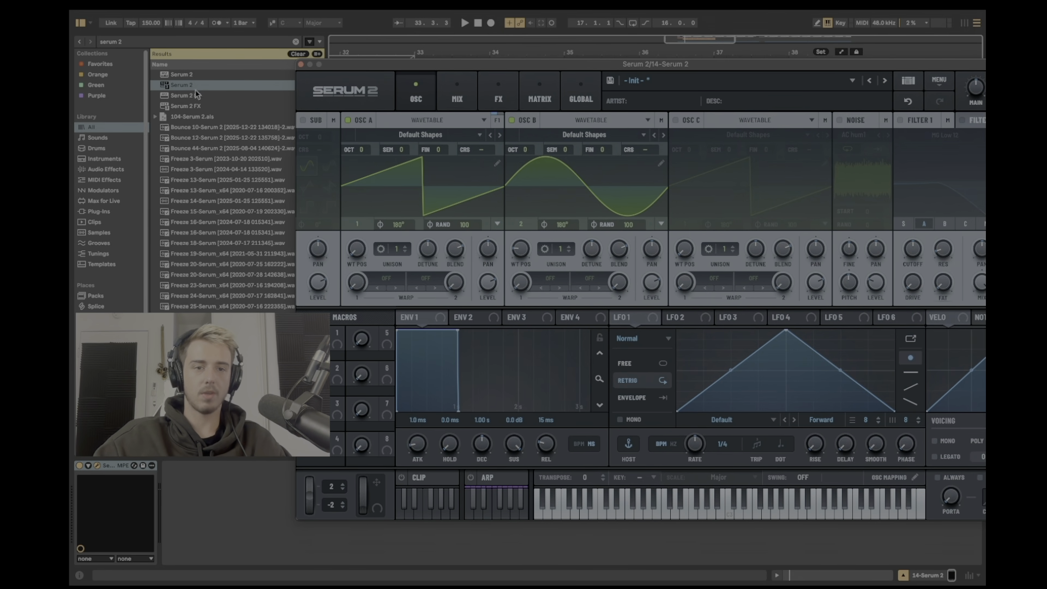
Step: Load the DS_SPP2 yoy_cavern_low_D bass one-shot into Osc A and switch the oscillator to Spectral mode
{"action": "left_click", "coordinate": [297, 54]}
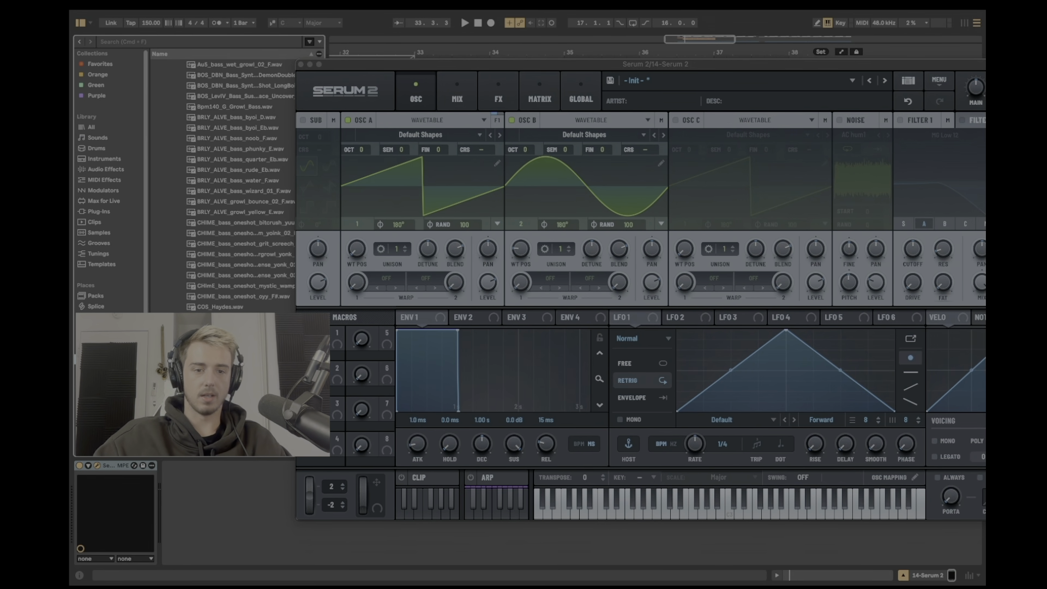
{"action": "scroll", "coordinate": [240, 185], "scroll_direction": "down", "scroll_amount": 3}
{"action": "scroll", "coordinate": [241, 186], "scroll_direction": "down", "scroll_amount": 2}
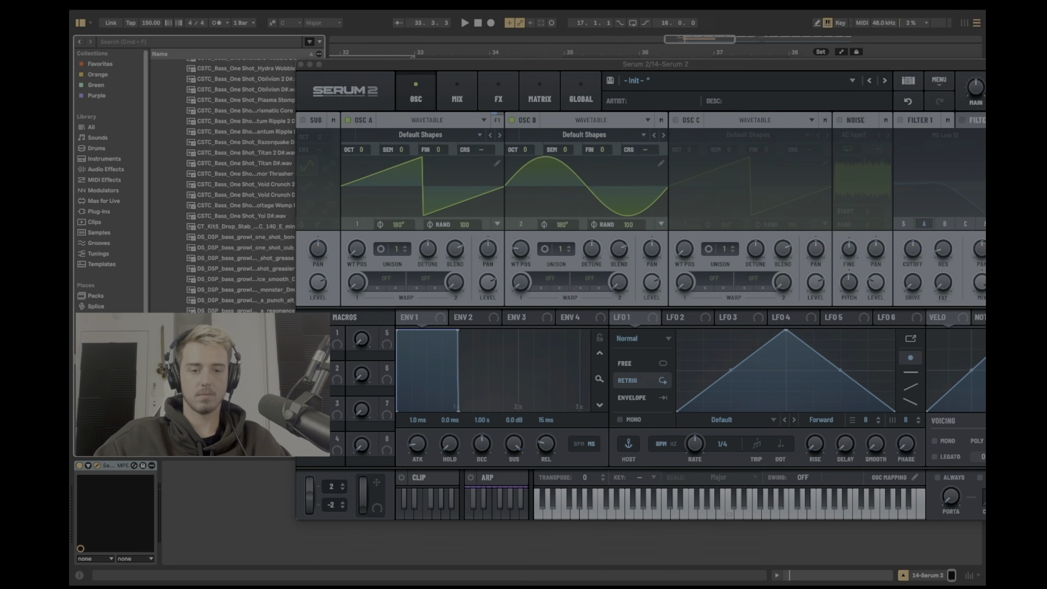
{"action": "scroll", "coordinate": [193, 237], "scroll_direction": "down", "scroll_amount": 8}
{"action": "left_click_drag", "start_coordinate": [220, 248], "coordinate": [438, 194]}
{"action": "left_click_drag", "start_coordinate": [357, 266], "coordinate": [341, 242]}
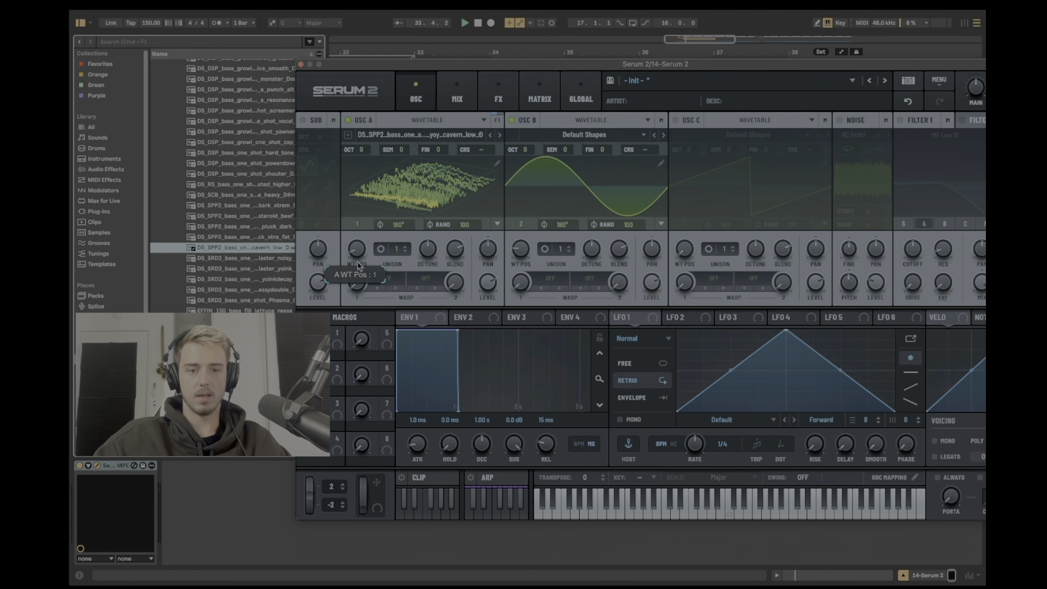
{"action": "left_click", "coordinate": [440, 120]}
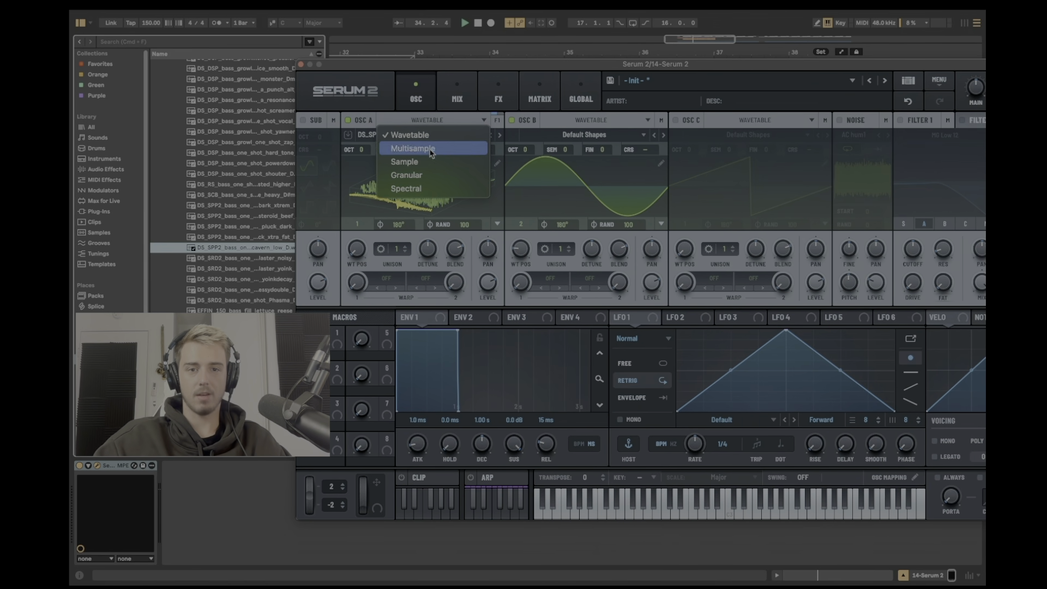
{"action": "left_click", "coordinate": [426, 189]}
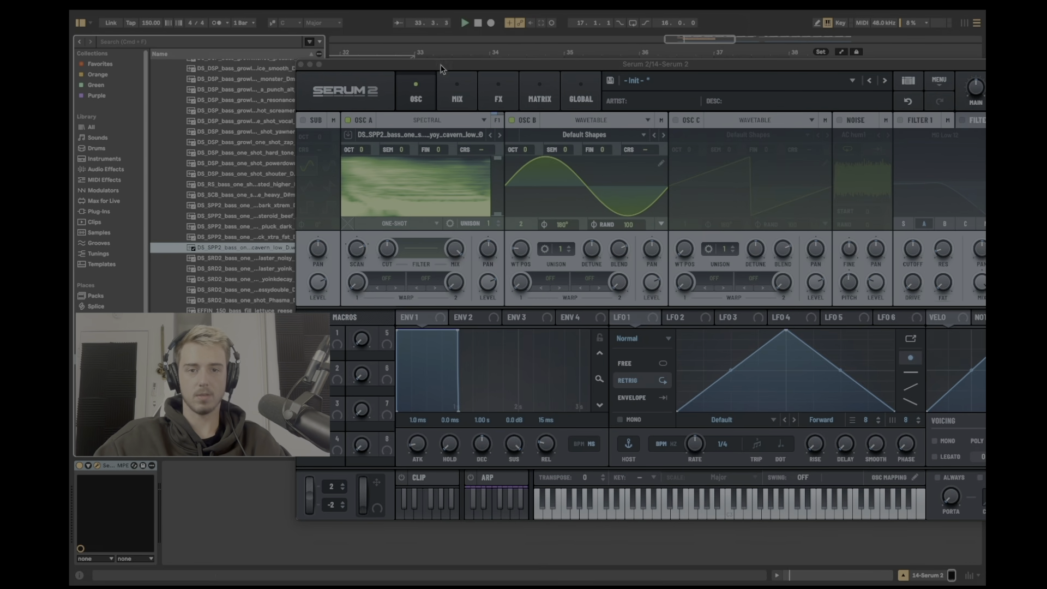
Step: Open the track 14 MIDI clip and shift its note between octaves, ending on D#0
{"action": "left_click_drag", "start_coordinate": [441, 68], "coordinate": [346, 363]}
{"action": "left_click", "coordinate": [497, 314]}
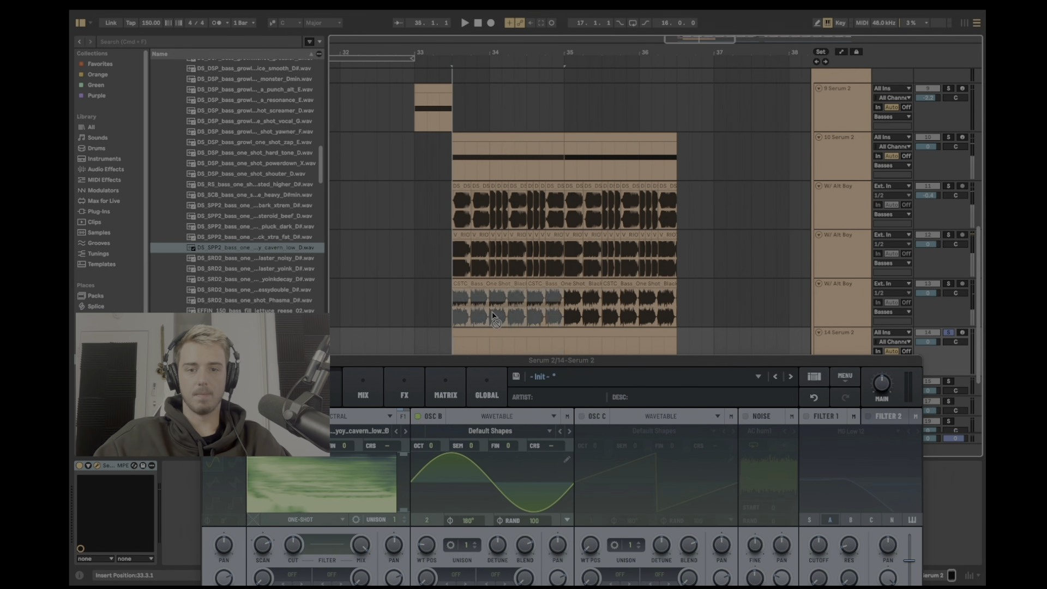
{"action": "left_click", "coordinate": [485, 349]}
{"action": "scroll", "coordinate": [483, 229], "scroll_direction": "down", "scroll_amount": 3}
{"action": "double_click", "coordinate": [484, 217]}
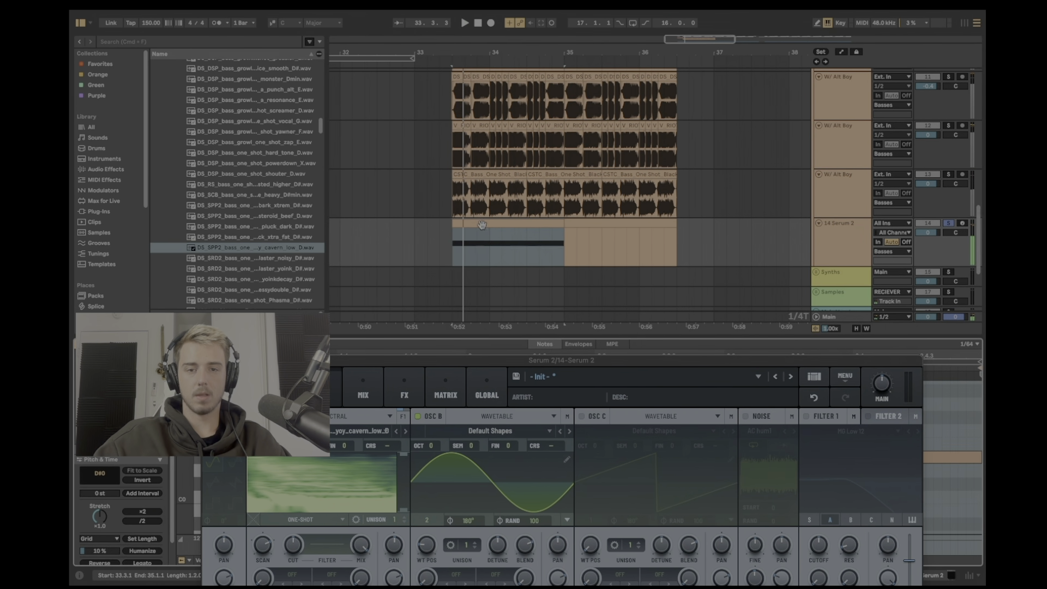
{"action": "key", "text": "super+a"}
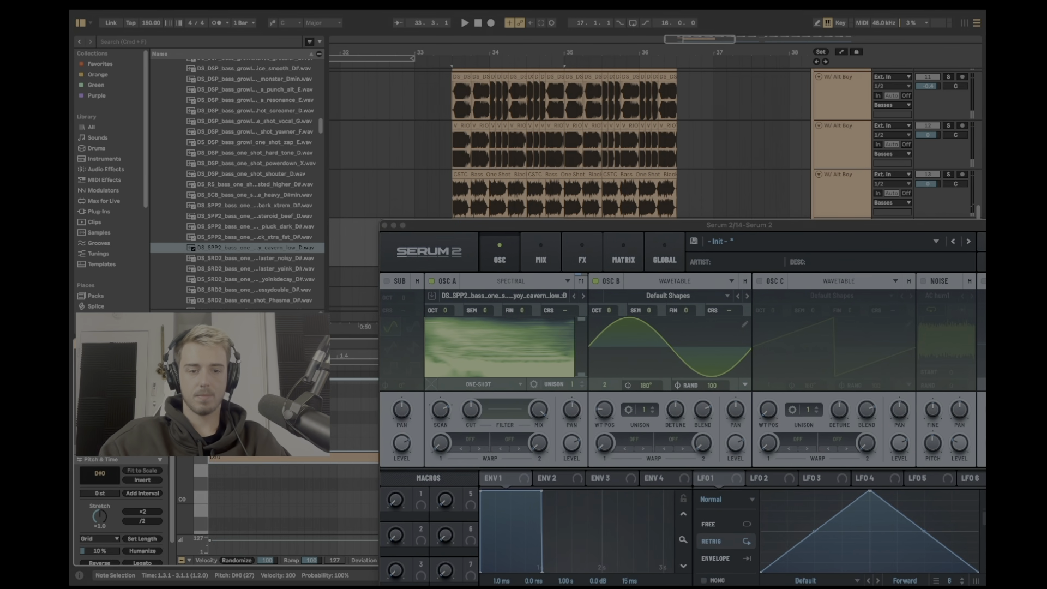
{"action": "key", "text": "shift+Up"}
{"action": "key", "text": "shift+Up"}
{"action": "key", "text": "shift+Down"}
{"action": "key", "text": "shift+Down"}
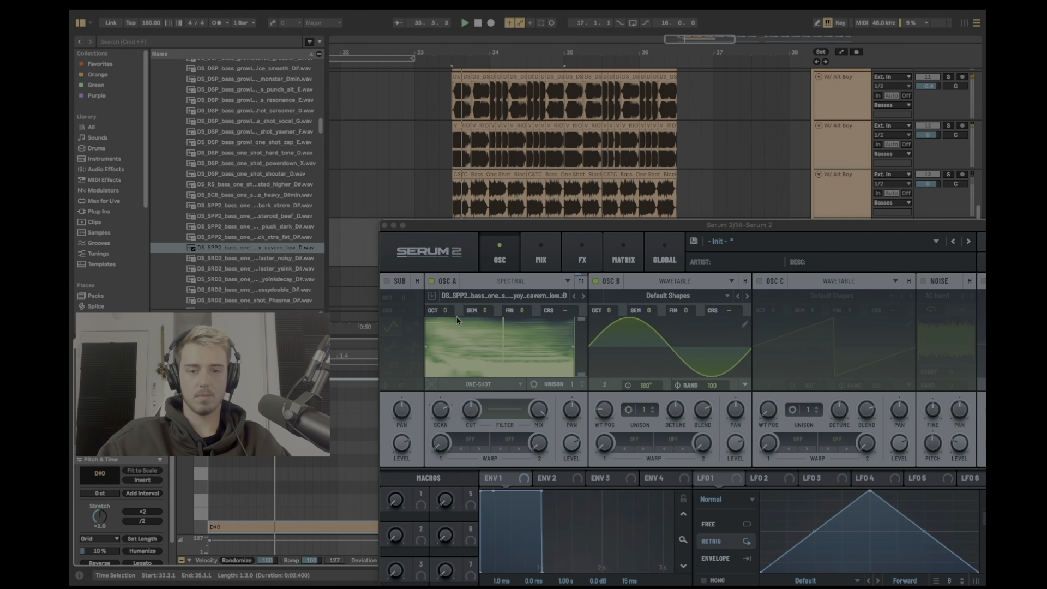
Step: Raise Osc A by three octaves and set Osc B's first warp mode to PD (A)
{"action": "left_click_drag", "start_coordinate": [439, 310], "coordinate": [460, 277]}
{"action": "left_click_drag", "start_coordinate": [600, 225], "coordinate": [366, 75]}
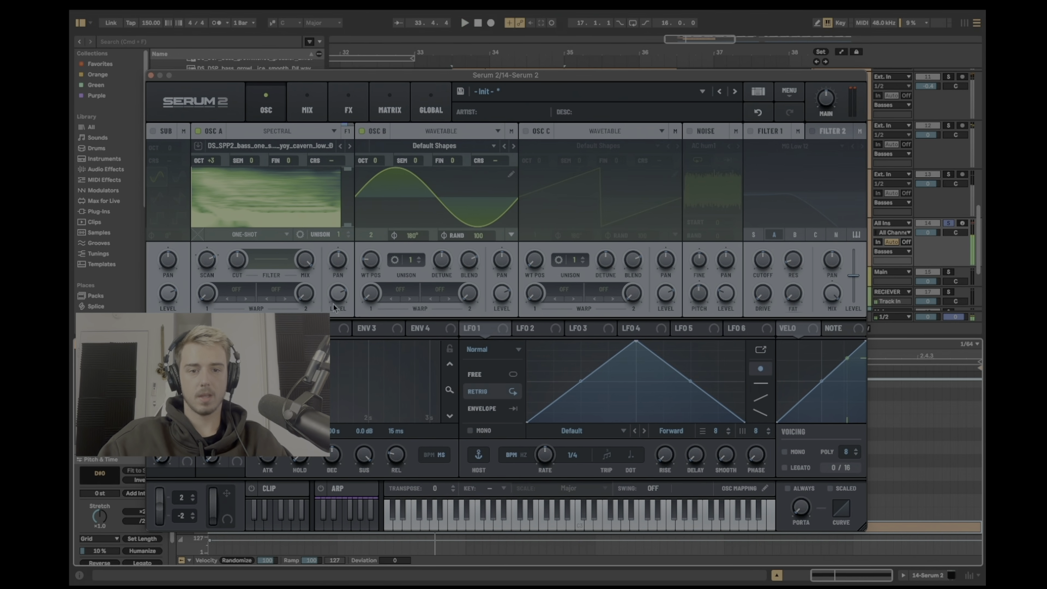
{"action": "left_click", "coordinate": [394, 295]}
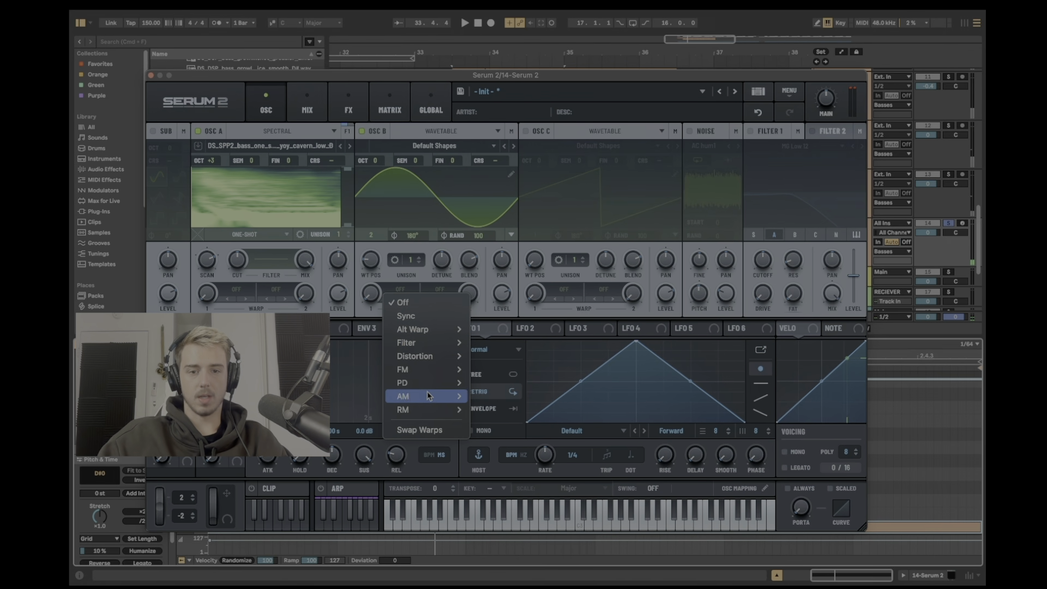
{"action": "mouse_move", "coordinate": [427, 383]}
{"action": "left_click", "coordinate": [510, 386]}
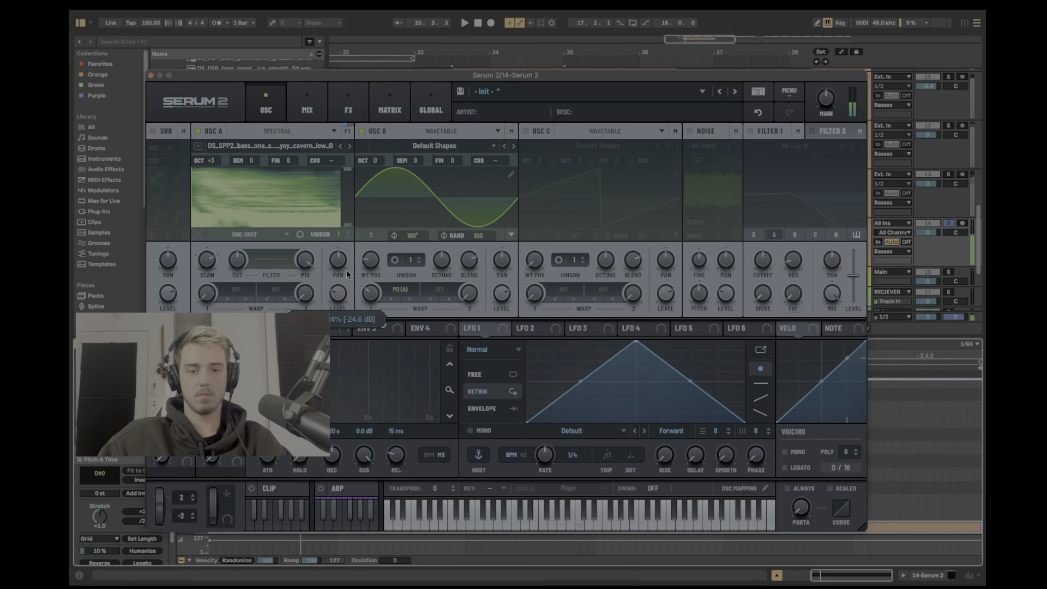
Step: Raise Osc B's PD warp to about 39% and cut the upper frequencies of Osc A's spectral range
{"action": "left_click_drag", "start_coordinate": [371, 303], "coordinate": [377, 278]}
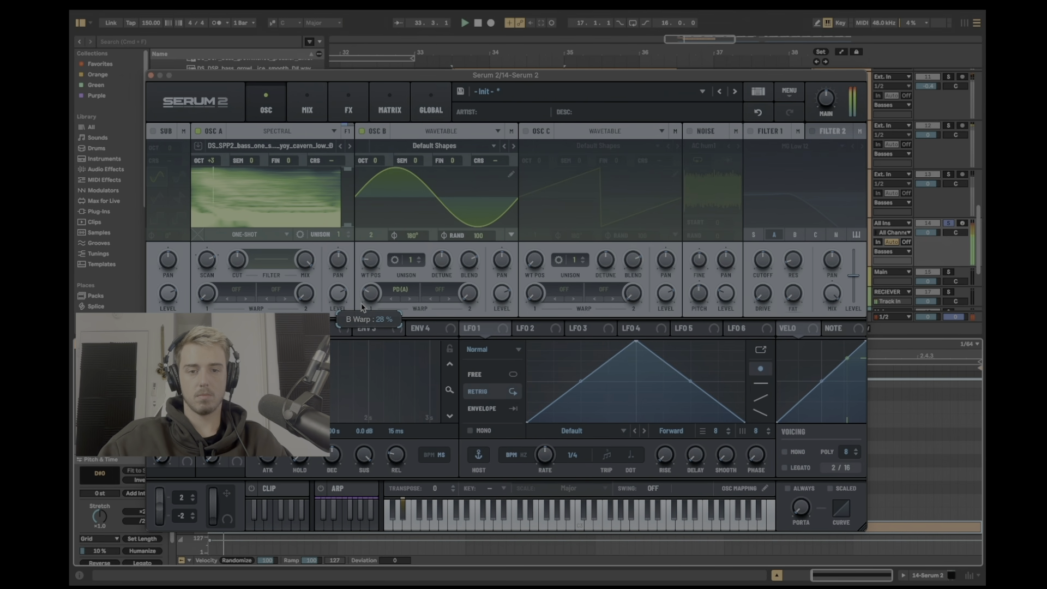
{"action": "left_click_drag", "start_coordinate": [348, 169], "coordinate": [355, 206]}
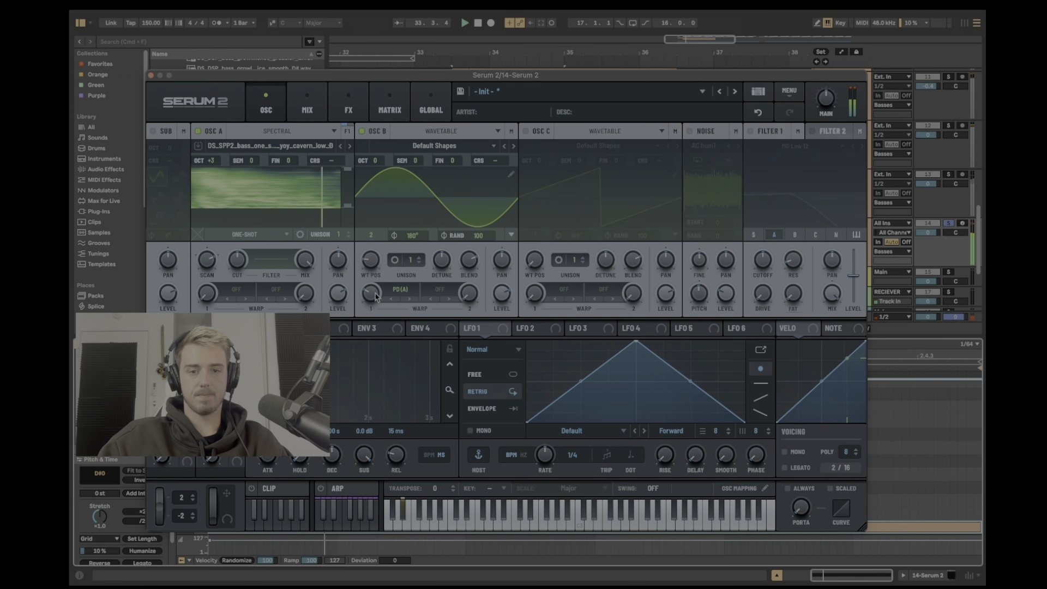
{"action": "left_click_drag", "start_coordinate": [375, 298], "coordinate": [381, 266]}
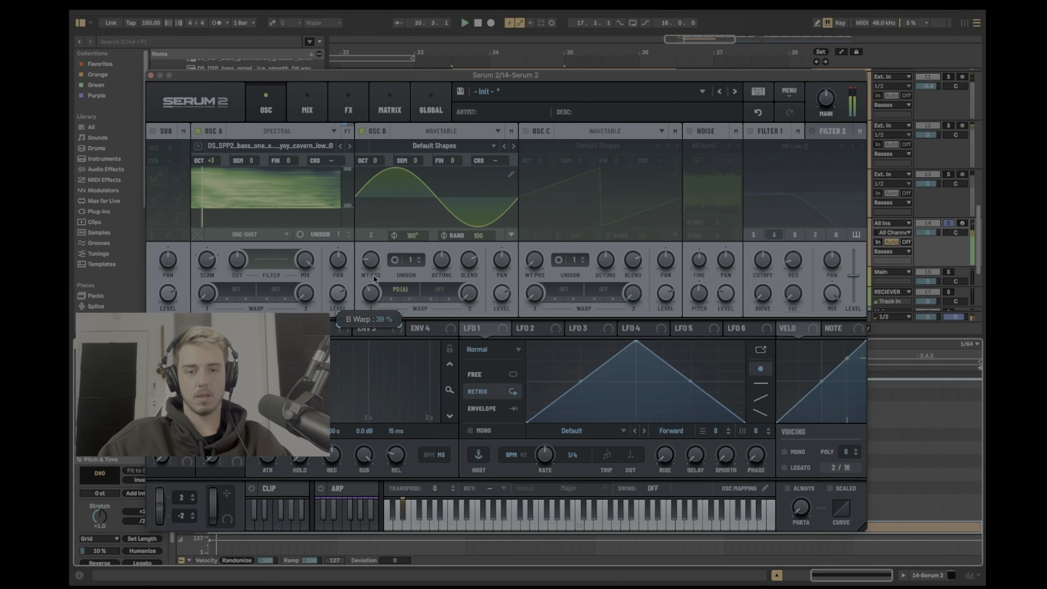
Step: Set Osc A's second warp mode to Pitch Blend
{"action": "right_click", "coordinate": [339, 298]}
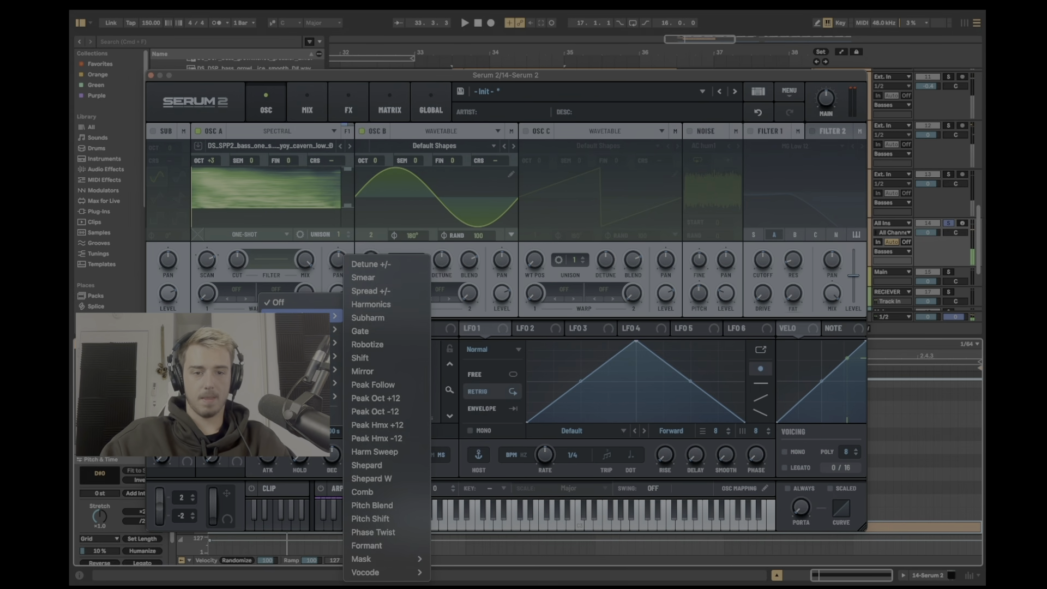
{"action": "mouse_move", "coordinate": [327, 317]}
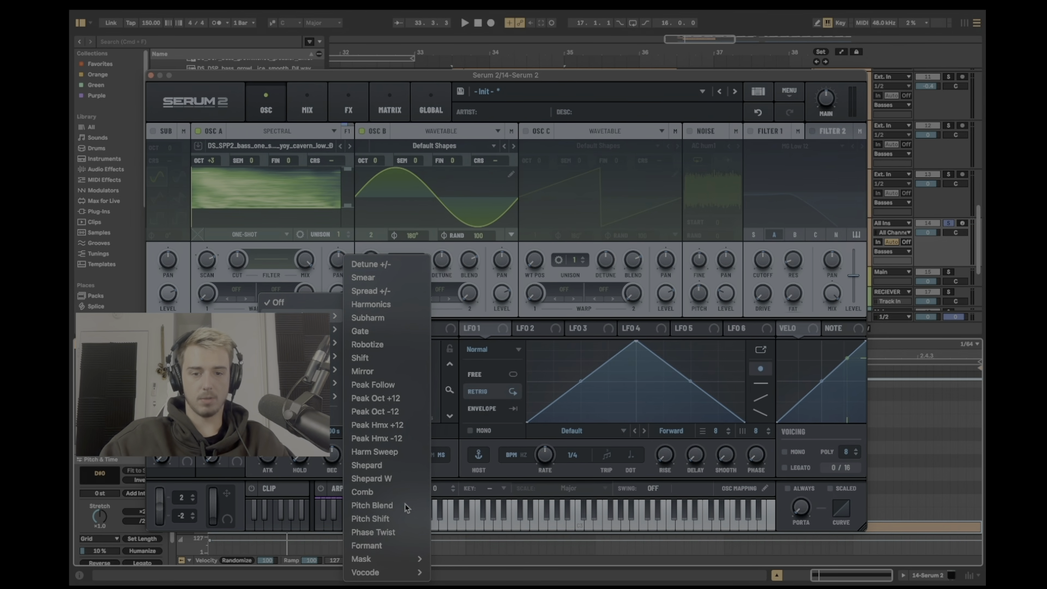
{"action": "left_click", "coordinate": [372, 505]}
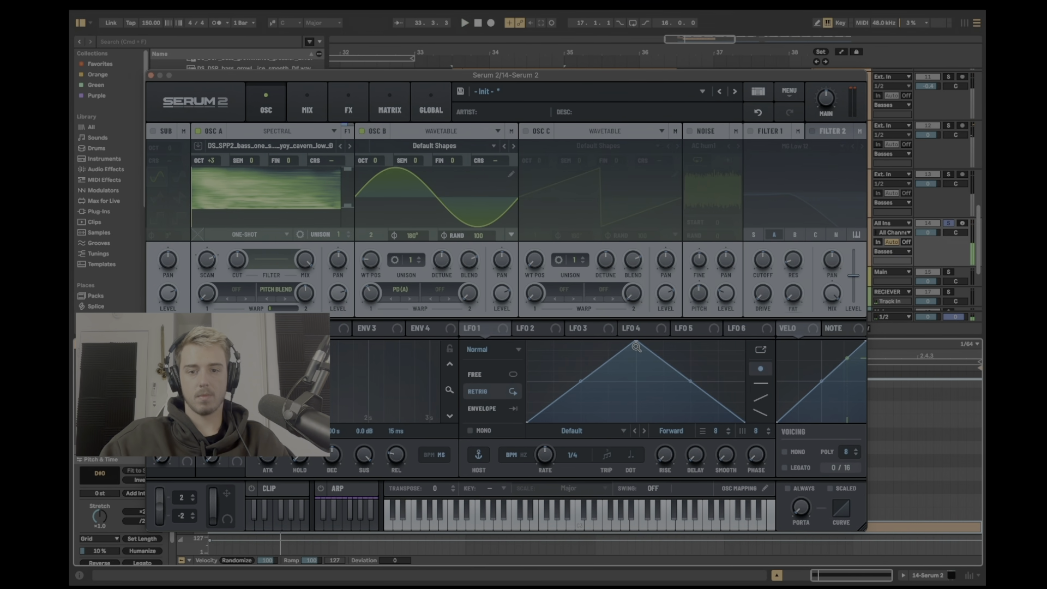
Step: Reshape LFO 1 into a square step that is low for the first half and full for the second, at rate 1/2
{"action": "left_click_drag", "start_coordinate": [636, 347], "coordinate": [493, 305]}
{"action": "left_click_drag", "start_coordinate": [528, 342], "coordinate": [637, 341]}
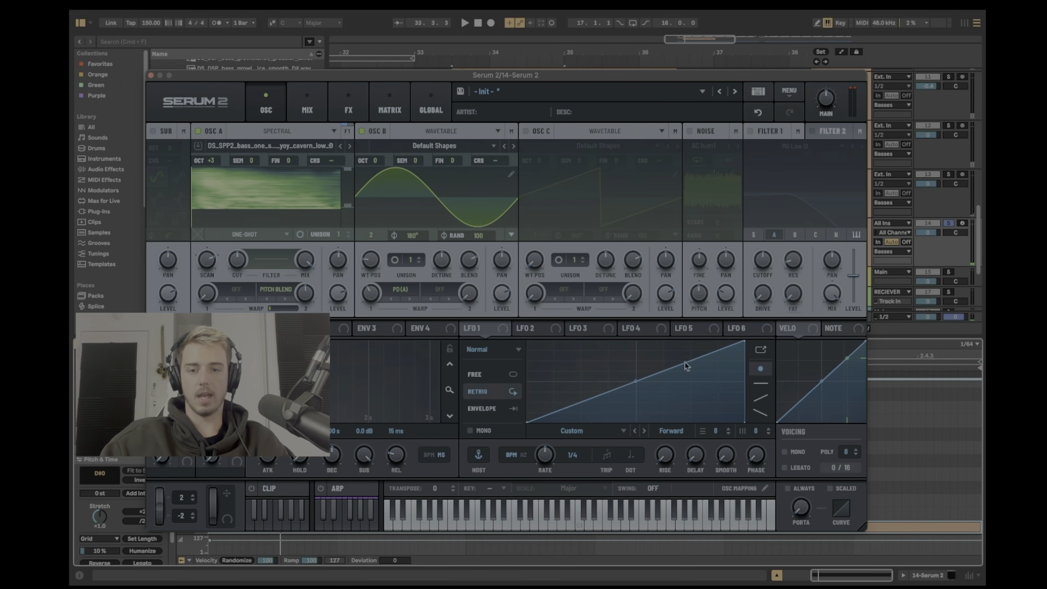
{"action": "left_click", "coordinate": [616, 431]}
{"action": "left_click", "coordinate": [610, 396]}
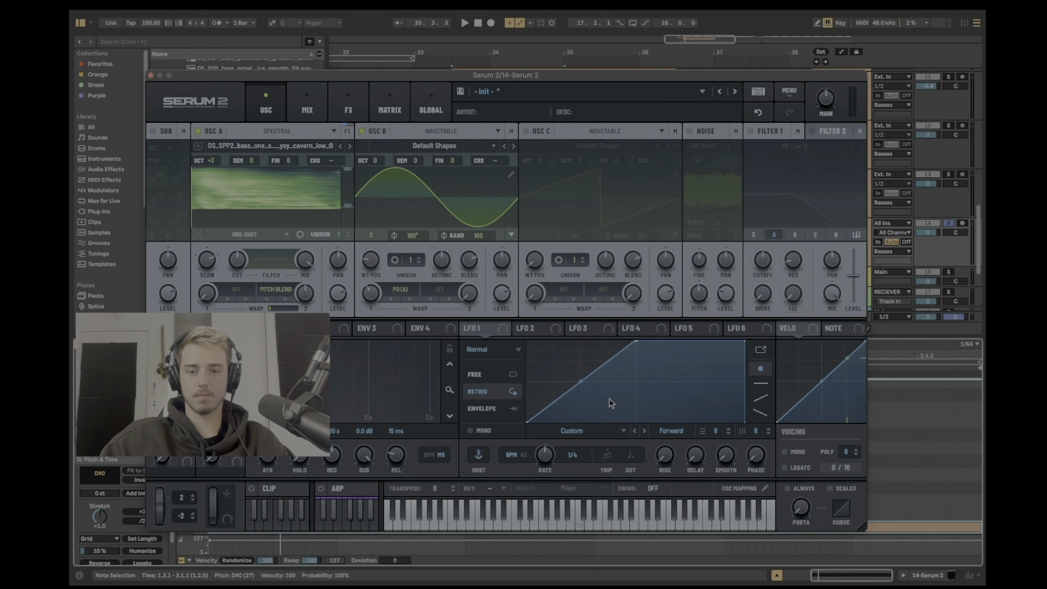
{"action": "double_click", "coordinate": [602, 415]}
{"action": "left_click_drag", "start_coordinate": [602, 415], "coordinate": [673, 438]}
Step: Assign LFO 1 to Osc A's Pitch Blend amount, audition the result and close the Serum 2 window
{"action": "left_click_drag", "start_coordinate": [495, 335], "coordinate": [306, 294]}
{"action": "key", "text": "space"}
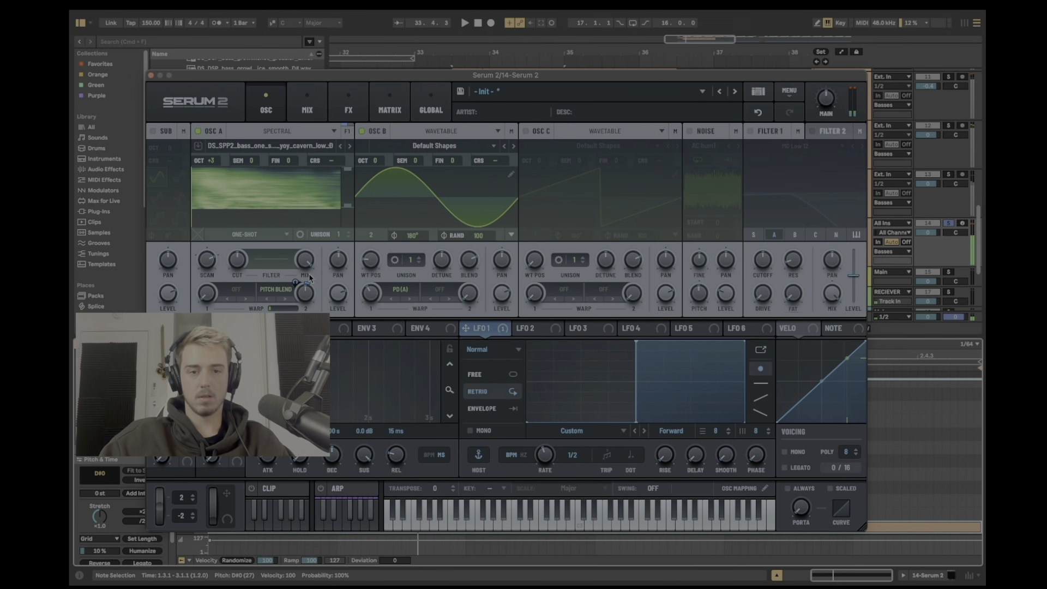
{"action": "left_click", "coordinate": [152, 76]}
{"action": "key", "text": "space"}
{"action": "key", "text": "space"}
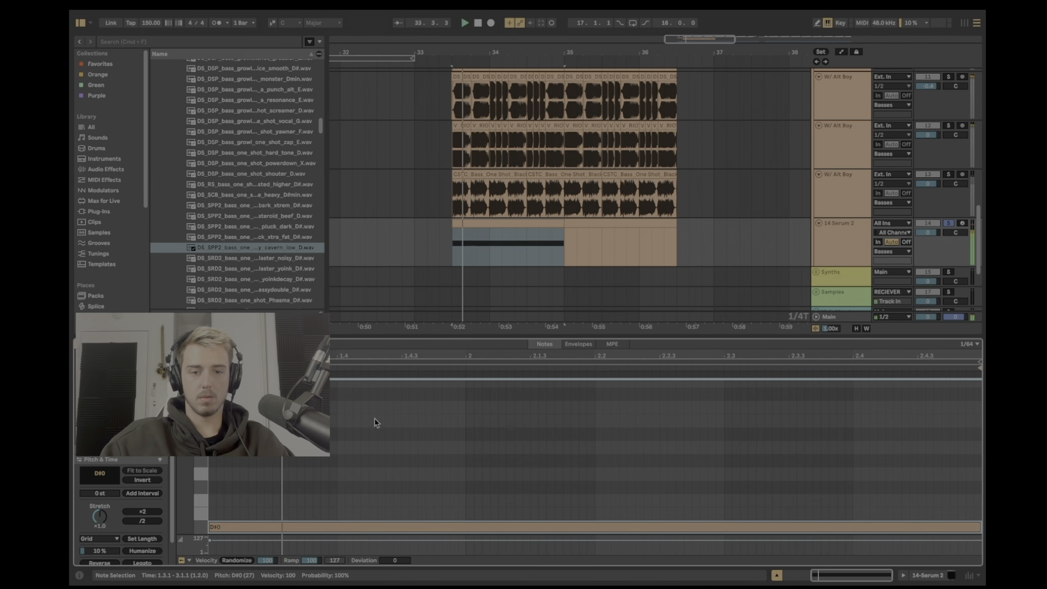
{"action": "key", "text": "space"}
Step: Shorten the D#0 note to end at 1.4.1, duplicate it five times up to 3.1.1 and audition the pattern
{"action": "left_click", "coordinate": [980, 528]}
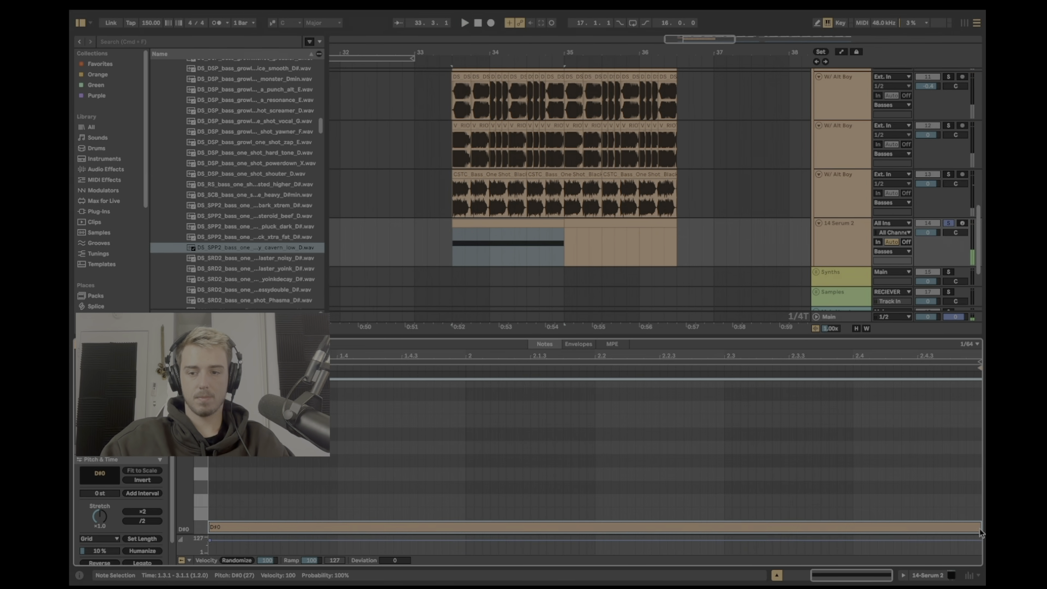
{"action": "left_click_drag", "start_coordinate": [979, 528], "coordinate": [337, 528]}
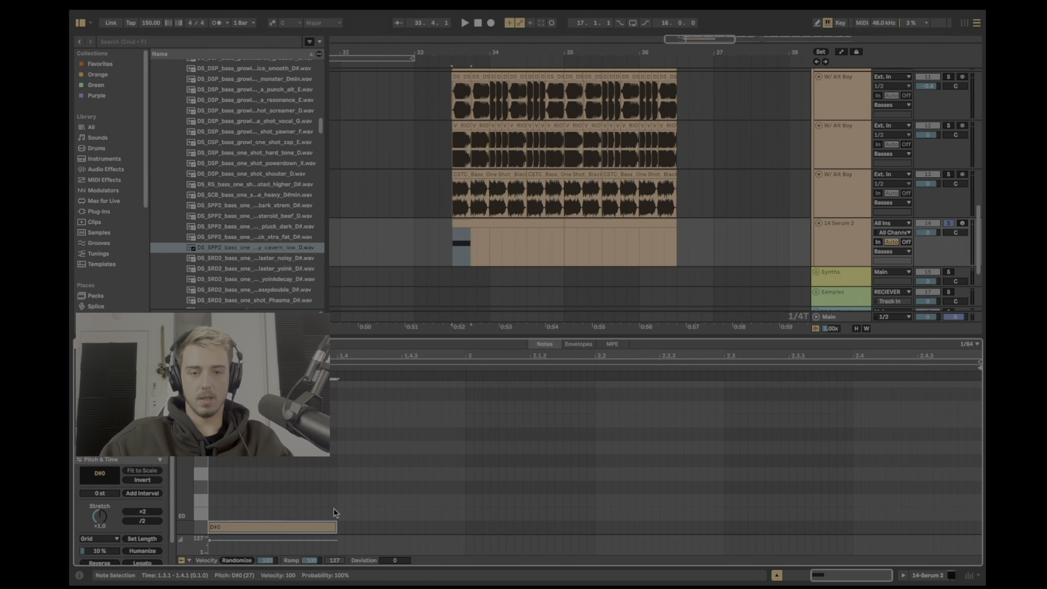
{"action": "key", "text": "super+d"}
{"action": "key", "text": "super+d"}
{"action": "key", "text": "super+d"}
{"action": "key", "text": "super+d"}
{"action": "key", "text": "super+d"}
{"action": "key", "text": "space"}
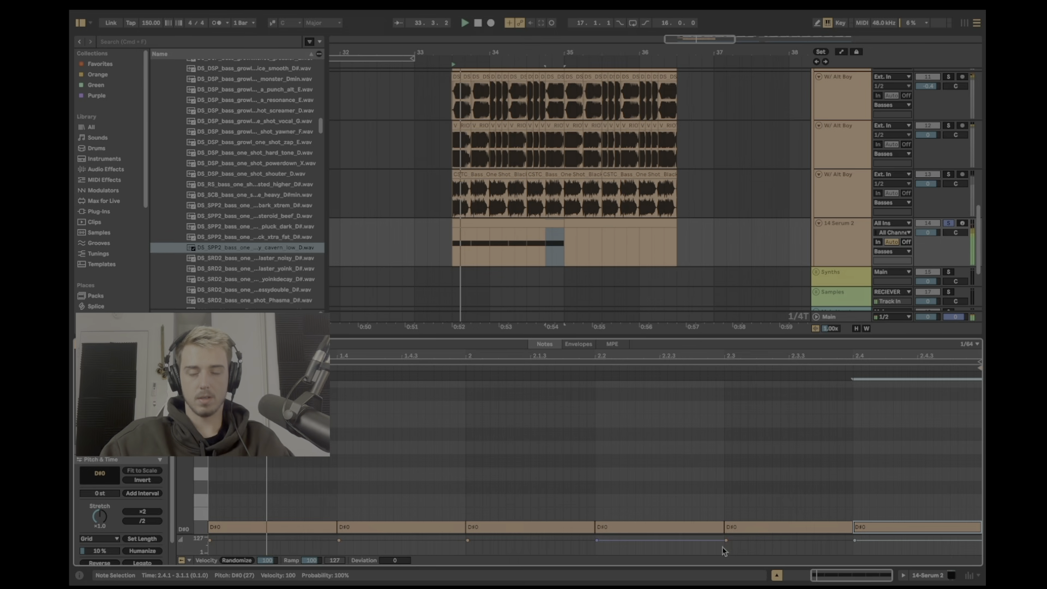
Step: Reopen Serum 2 on track 14, try LFO 1 in Envelope mode during playback and set it to Free
{"action": "left_click", "coordinate": [929, 577]}
{"action": "key", "text": "space"}
{"action": "key", "text": "space"}
{"action": "left_click", "coordinate": [97, 466]}
{"action": "key", "text": "space"}
{"action": "key", "text": "space"}
{"action": "left_click", "coordinate": [493, 408]}
{"action": "key", "text": "space"}
{"action": "key", "text": "space"}
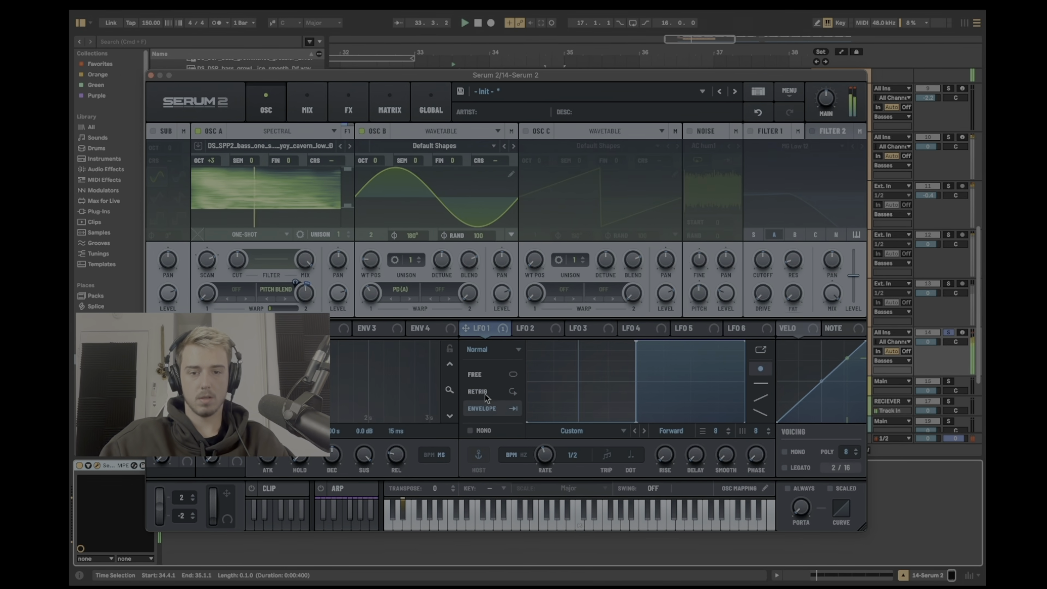
{"action": "left_click", "coordinate": [479, 375]}
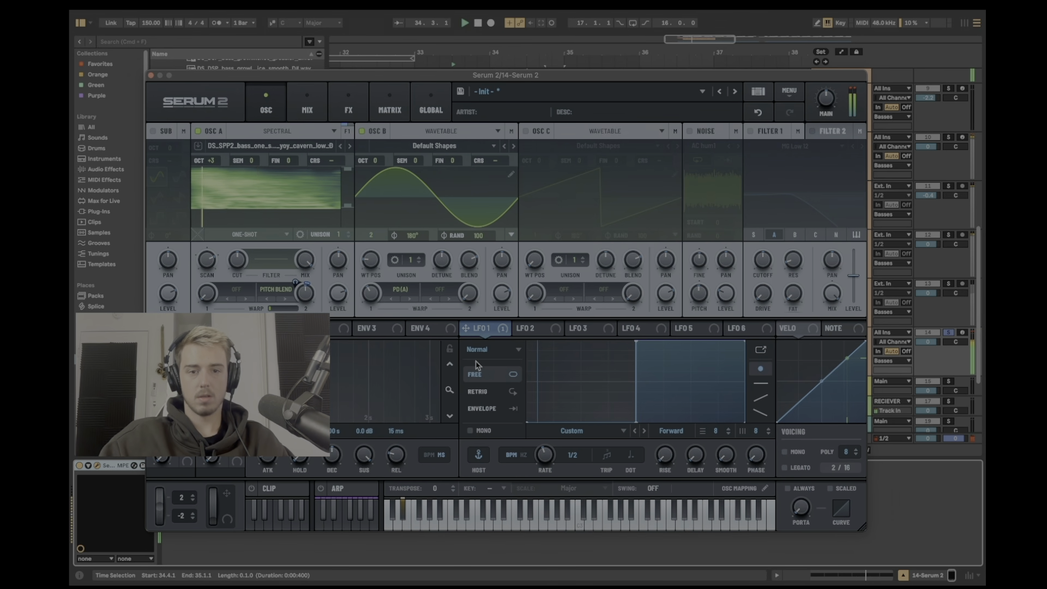
Step: Fine-tune LFO 1's modulation depth on Osc A's Pitch Blend while auditioning the note pattern
{"action": "key", "text": "space"}
{"action": "key", "text": "space"}
{"action": "left_click_drag", "start_coordinate": [295, 282], "coordinate": [293, 284]}
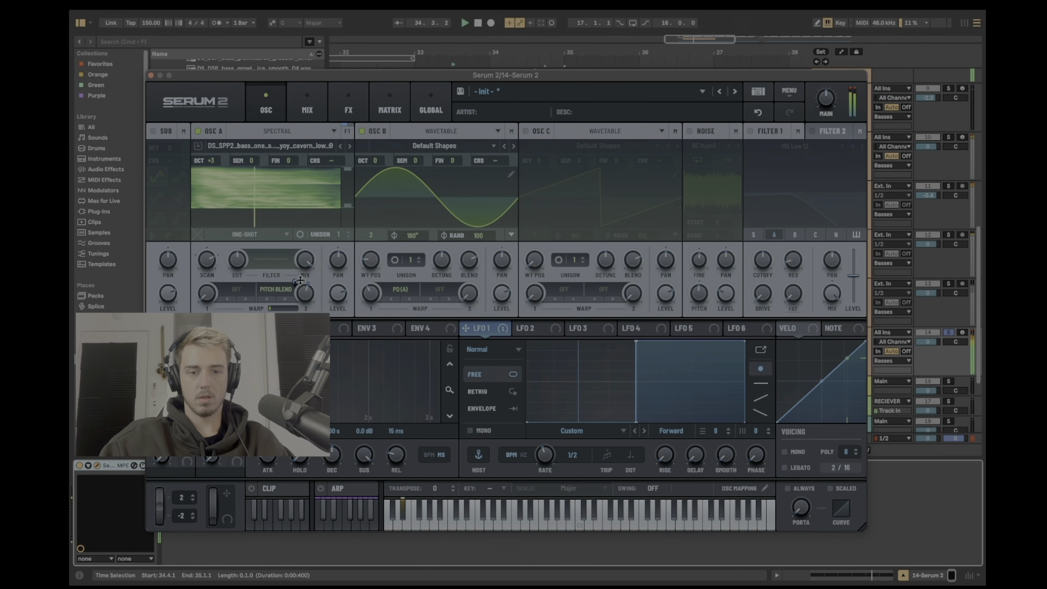
{"action": "left_click_drag", "start_coordinate": [297, 287], "coordinate": [301, 286]}
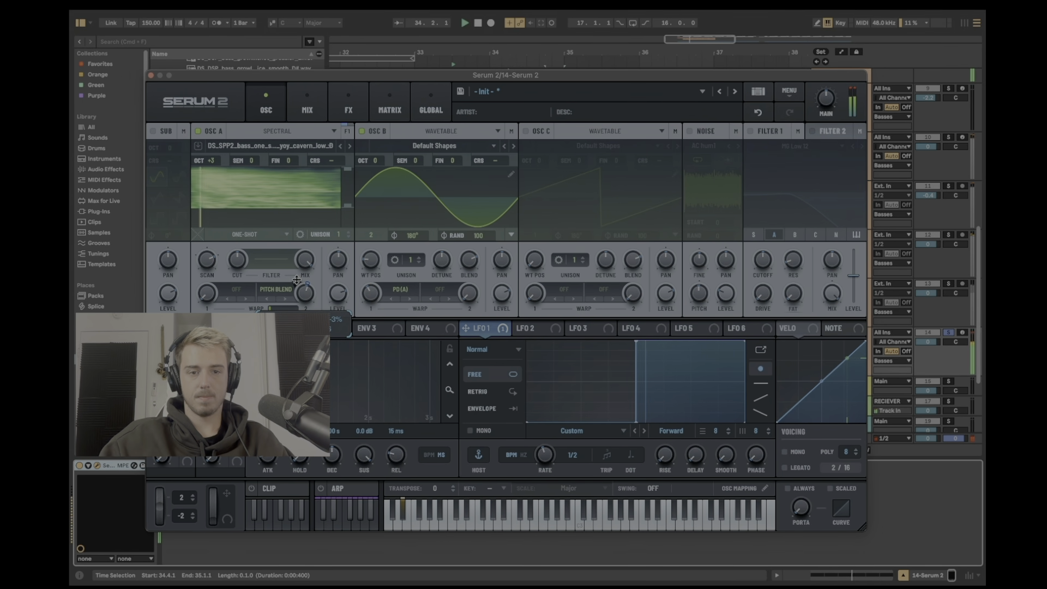
Step: Audition Peak Oct +12, Shift, Robotize and Gate as Osc A's second warp mode, varying the warp amount and LFO 1 depth
{"action": "left_click_drag", "start_coordinate": [296, 282], "coordinate": [309, 302]}
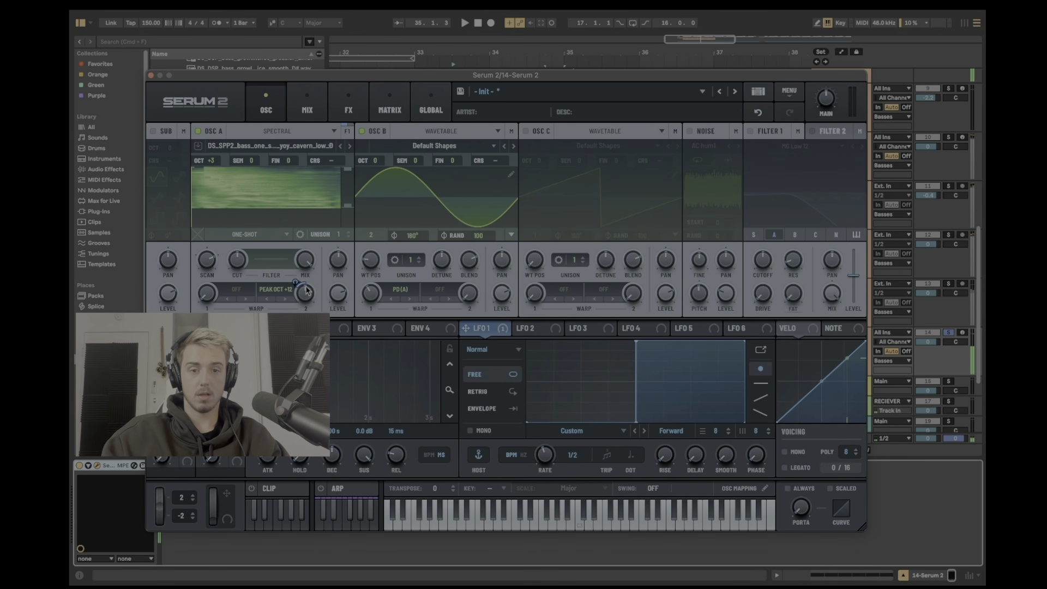
{"action": "left_click", "coordinate": [267, 299]}
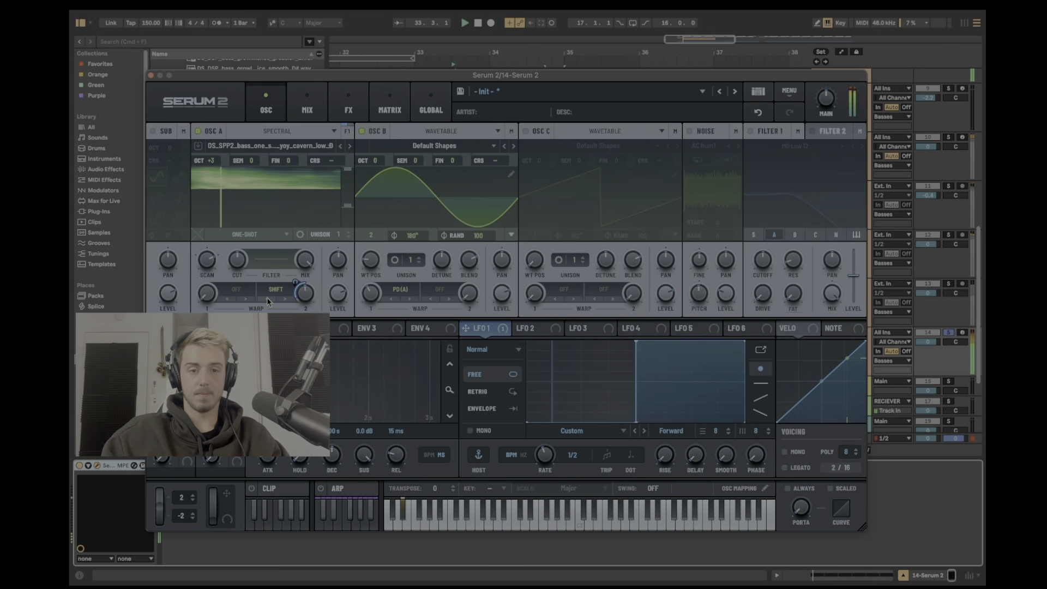
{"action": "left_click", "coordinate": [267, 299]}
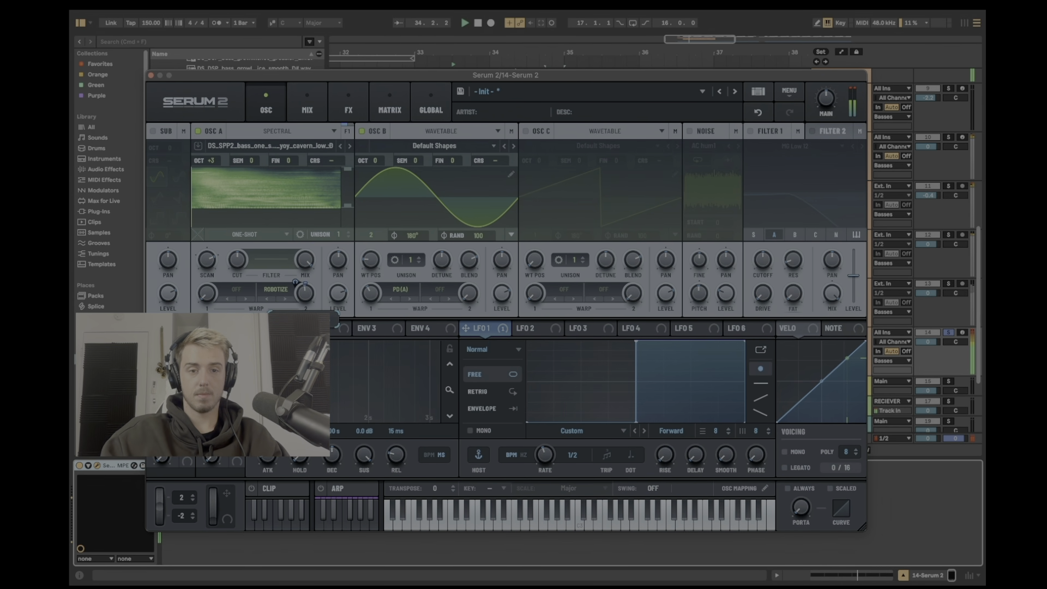
{"action": "left_click", "coordinate": [269, 300]}
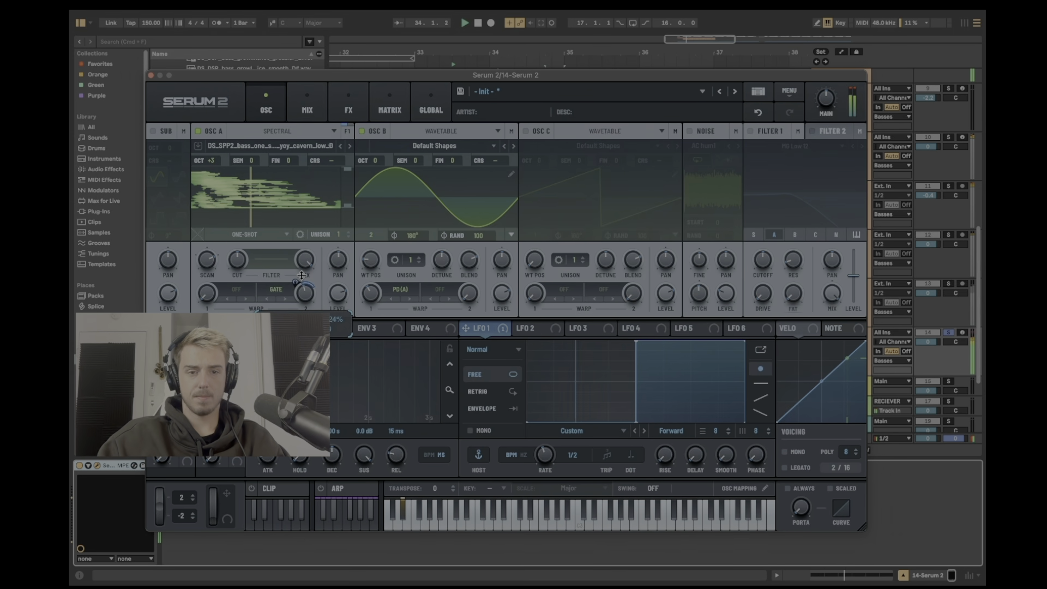
{"action": "key", "text": "space"}
{"action": "left_click_drag", "start_coordinate": [303, 295], "coordinate": [304, 288]}
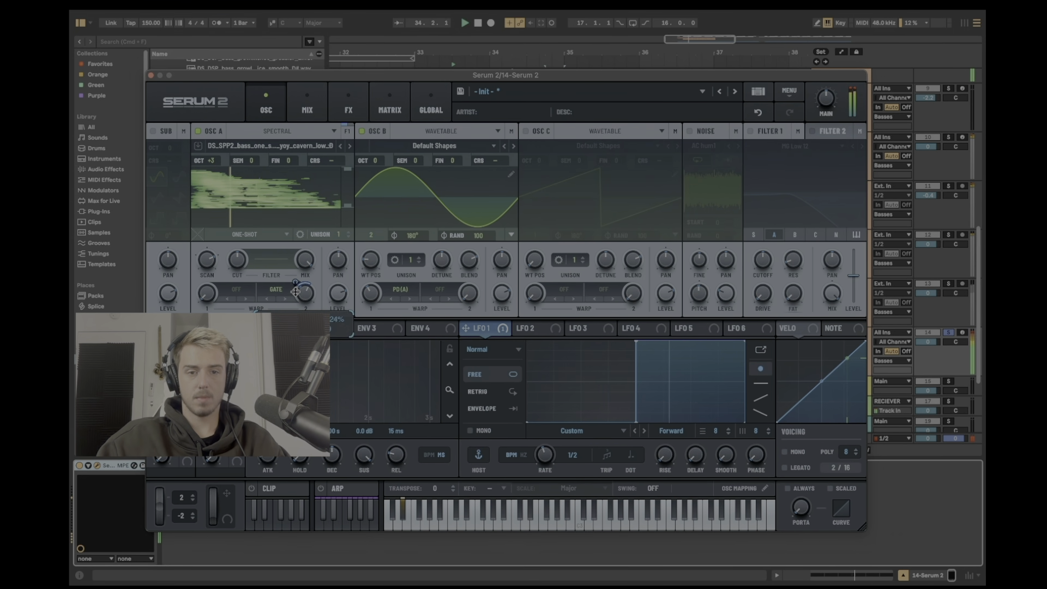
Step: Switch Osc A's second warp mode to Spread +/- and fine-tune its LFO 1 modulation depth during playback
{"action": "left_click", "coordinate": [266, 300]}
{"action": "left_click", "coordinate": [267, 300]}
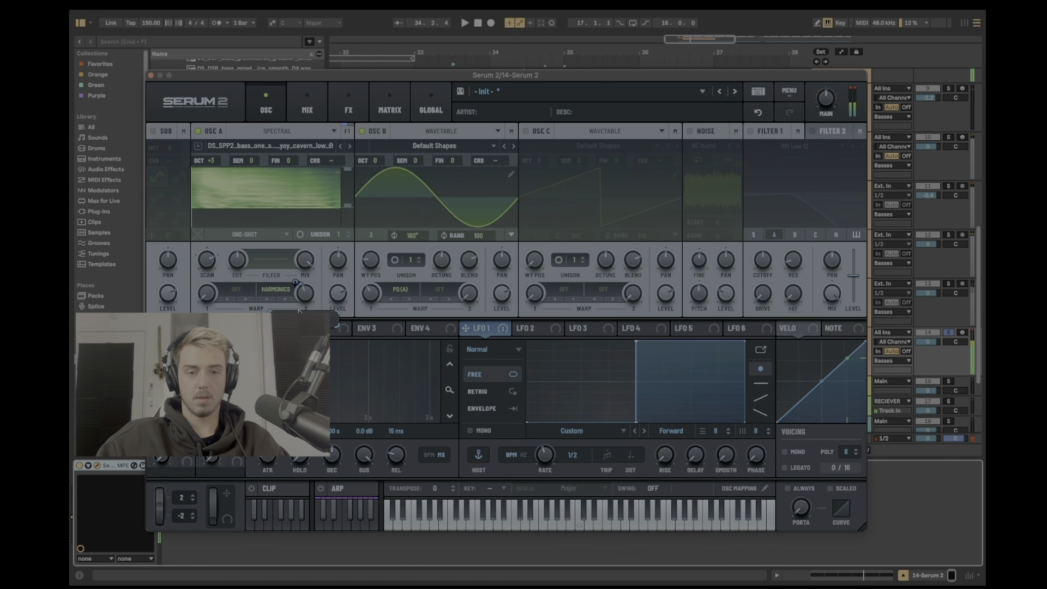
{"action": "left_click", "coordinate": [266, 301]}
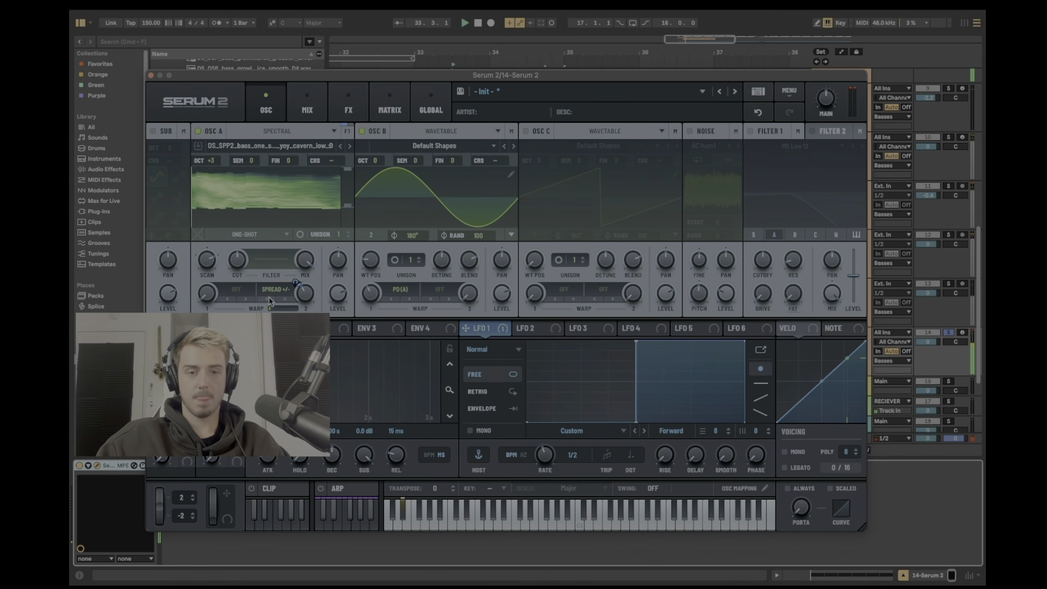
{"action": "right_click", "coordinate": [308, 291]}
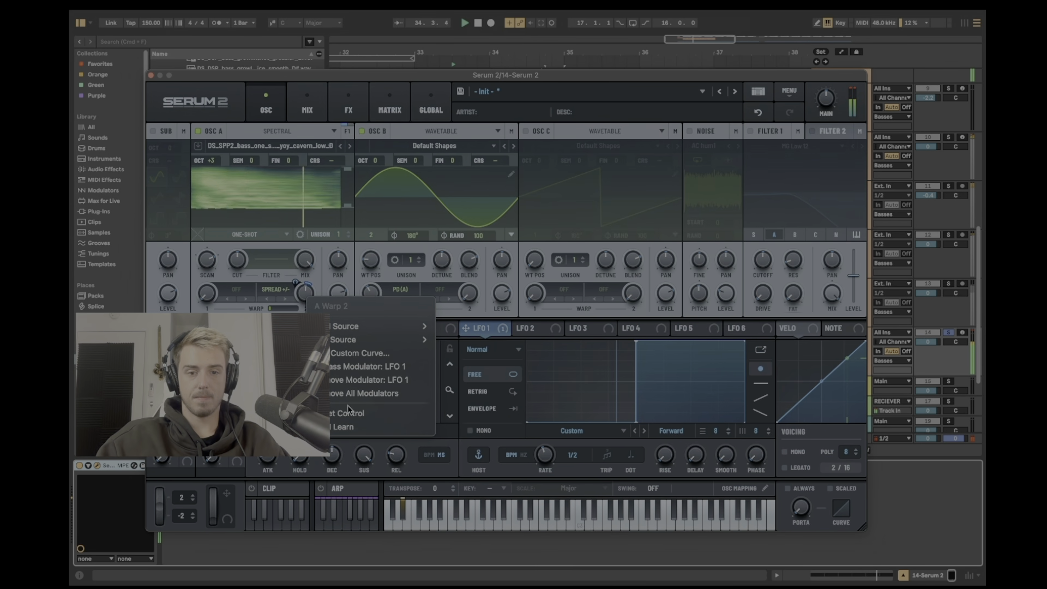
{"action": "left_click", "coordinate": [355, 385]}
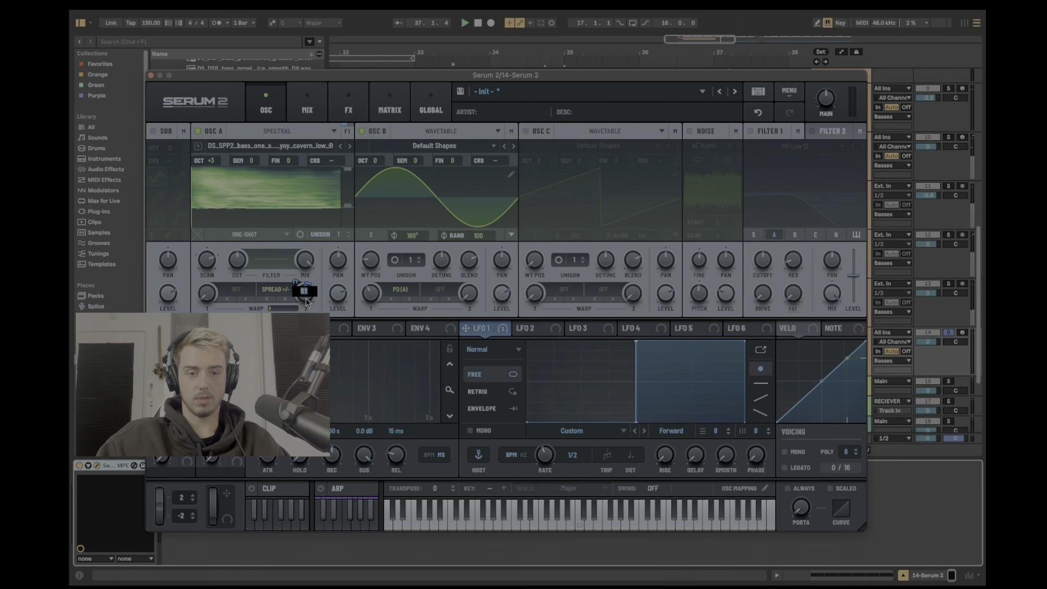
{"action": "key", "text": "space"}
{"action": "left_click_drag", "start_coordinate": [295, 283], "coordinate": [298, 303]}
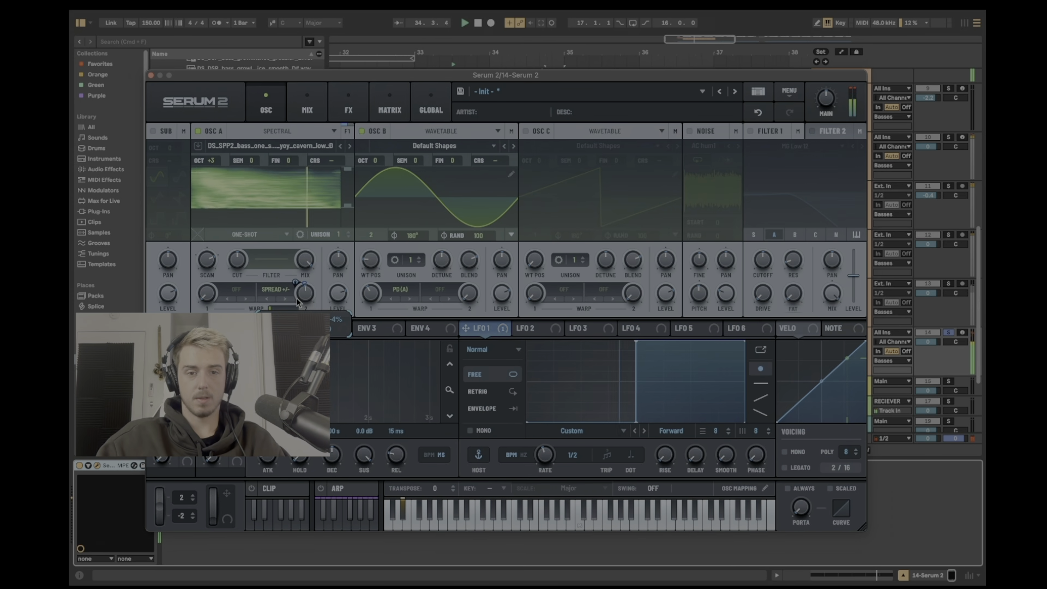
Step: Enable Filter 1 and modulate its cutoff with LFO 2, bowing the LFO's rise upward and its fall downward
{"action": "left_click", "coordinate": [751, 131]}
{"action": "left_click_drag", "start_coordinate": [763, 260], "coordinate": [761, 279]}
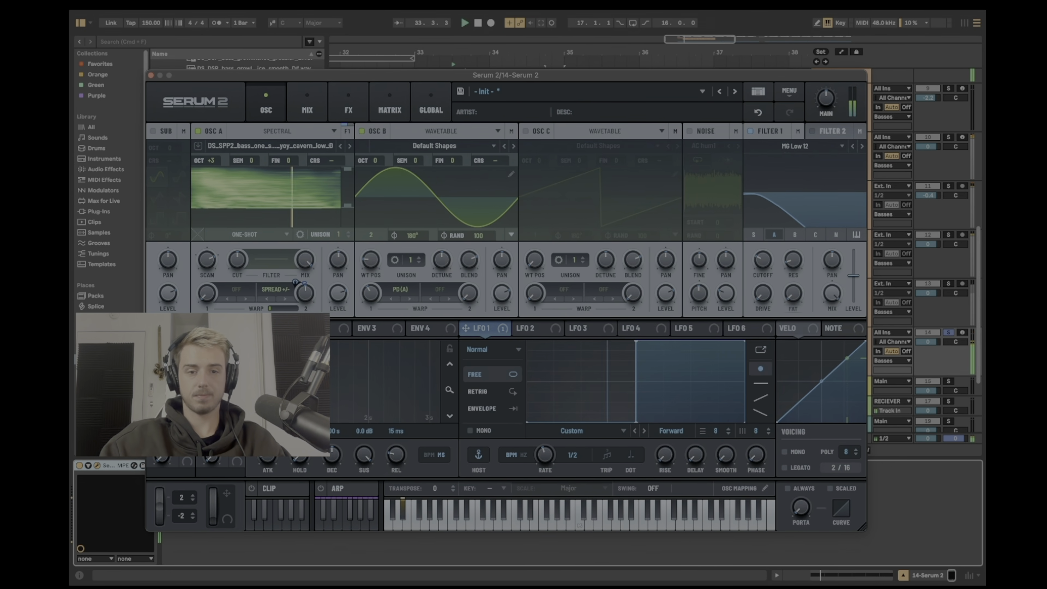
{"action": "left_click", "coordinate": [526, 328]}
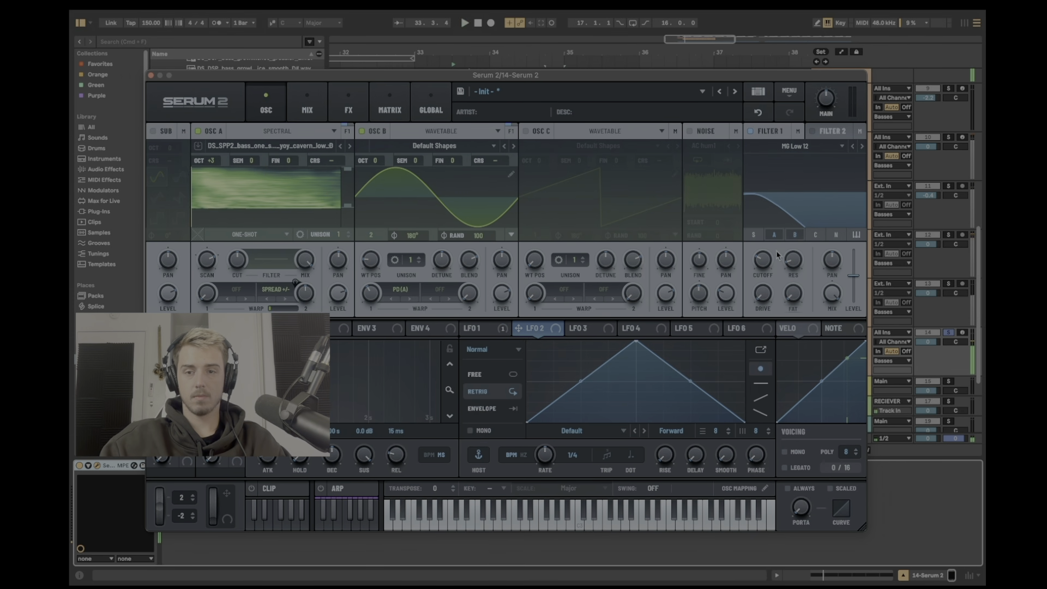
{"action": "left_click_drag", "start_coordinate": [589, 383], "coordinate": [582, 364]}
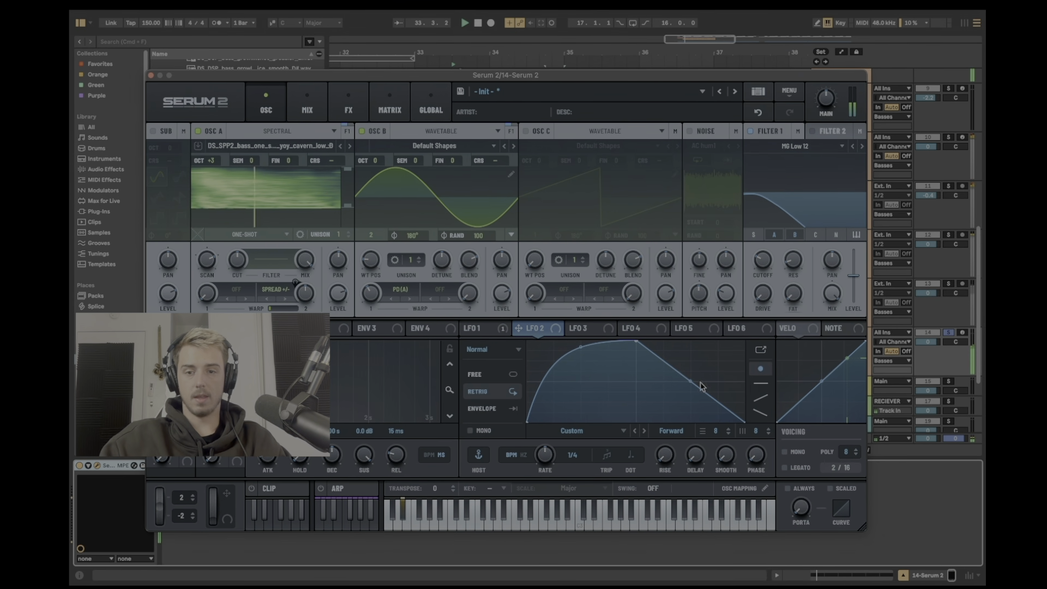
{"action": "left_click_drag", "start_coordinate": [696, 384], "coordinate": [694, 409]}
{"action": "left_click_drag", "start_coordinate": [524, 327], "coordinate": [757, 259]}
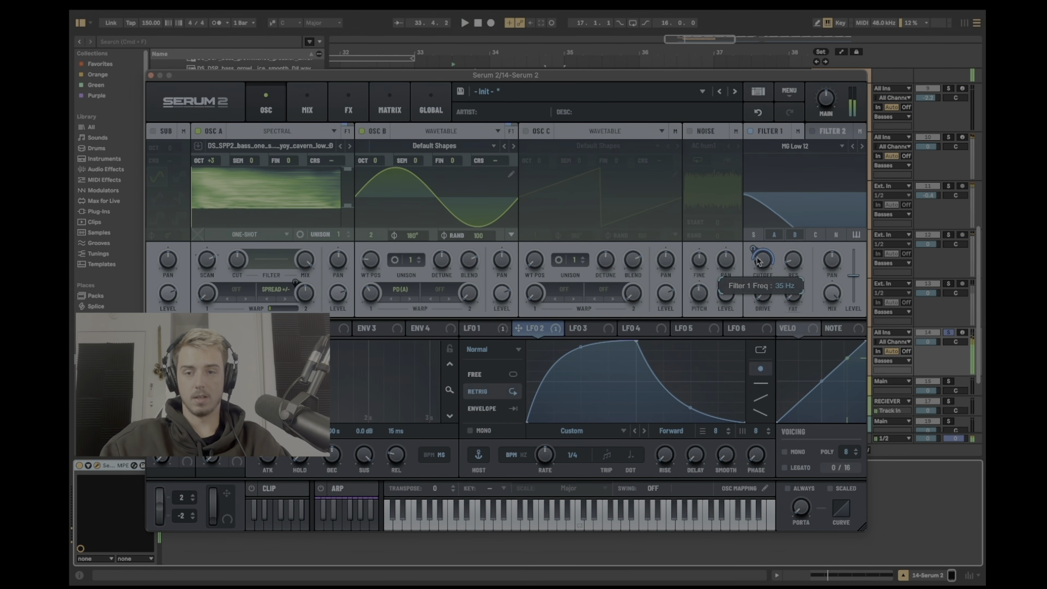
Step: Change Filter 1 to the HN 12 type, raise its Var amount to about 67 % and modulate Var with LFO 2
{"action": "left_click", "coordinate": [801, 146]}
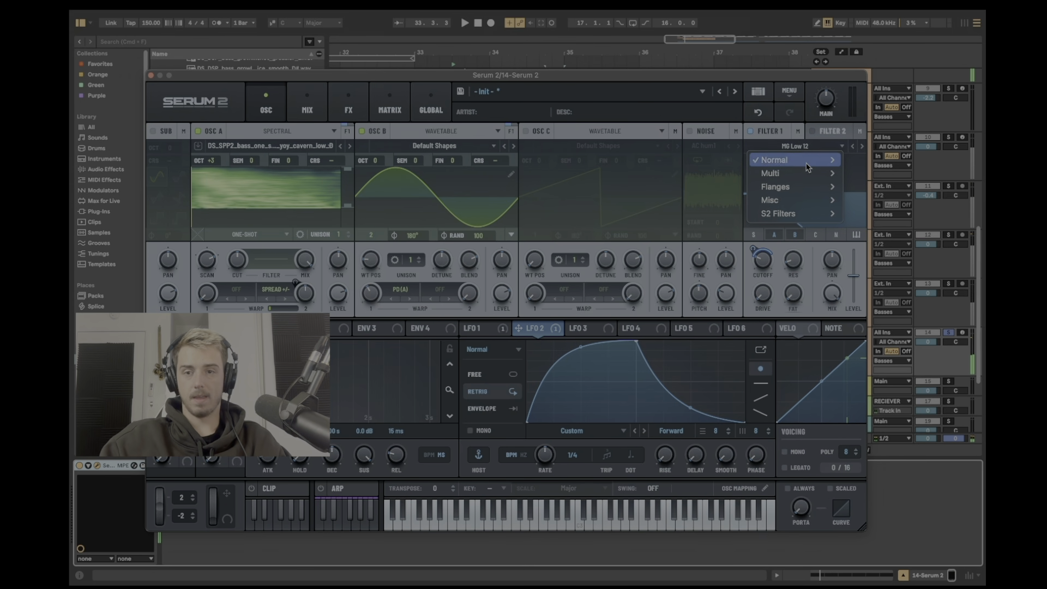
{"action": "mouse_move", "coordinate": [824, 173]}
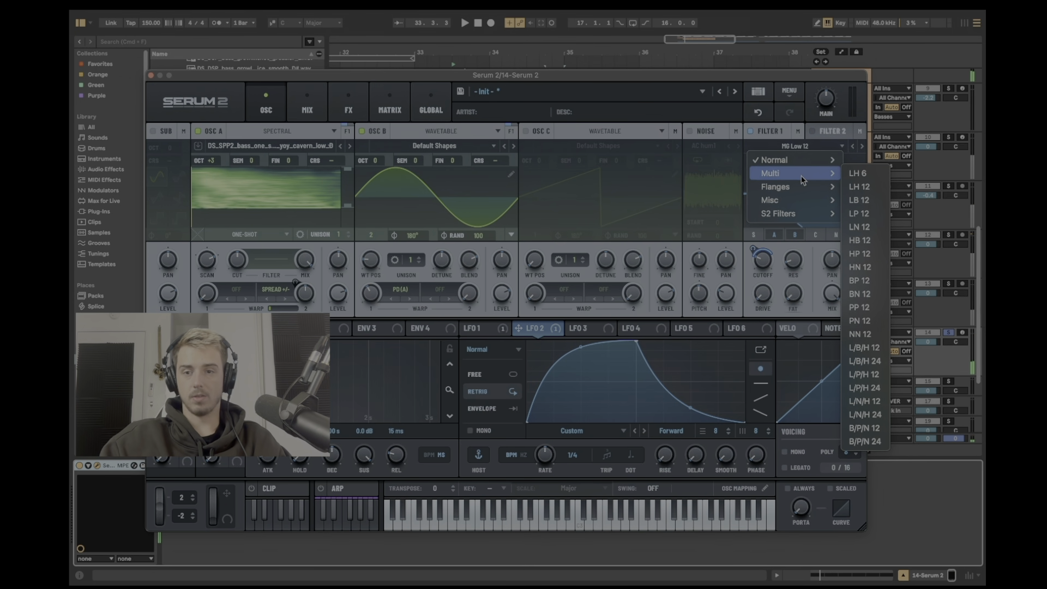
{"action": "left_click", "coordinate": [868, 267]}
{"action": "left_click_drag", "start_coordinate": [814, 237], "coordinate": [812, 239]}
{"action": "left_click_drag", "start_coordinate": [793, 293], "coordinate": [838, 245]}
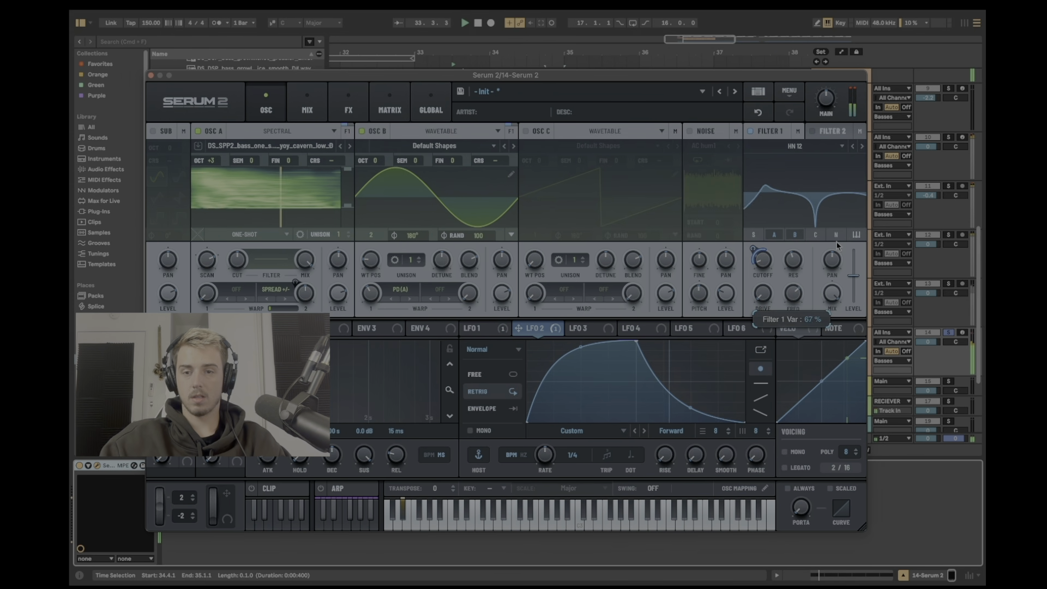
{"action": "left_click_drag", "start_coordinate": [533, 328], "coordinate": [795, 293]}
{"action": "mouse_move", "coordinate": [784, 283]}
{"action": "left_mouse_down"}
{"action": "mouse_move", "coordinate": [772, 318]}
{"action": "mouse_move", "coordinate": [765, 283]}
{"action": "left_mouse_up"}
{"action": "key", "text": "space"}
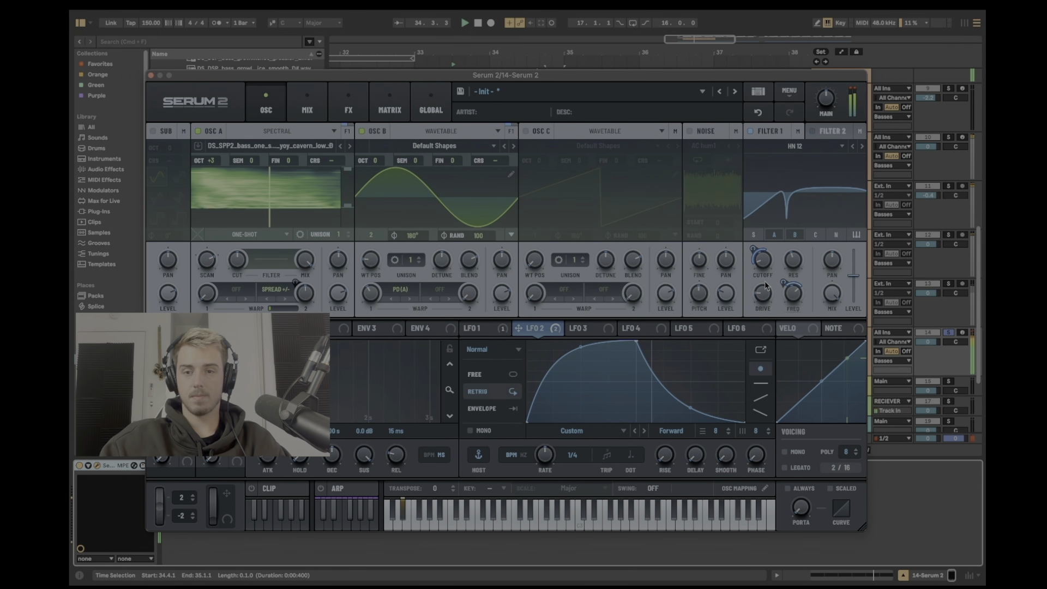
Step: Add a Distortion effect to the main effects chain, using the Overdrive type with a stack of 2
{"action": "left_click", "coordinate": [364, 108]}
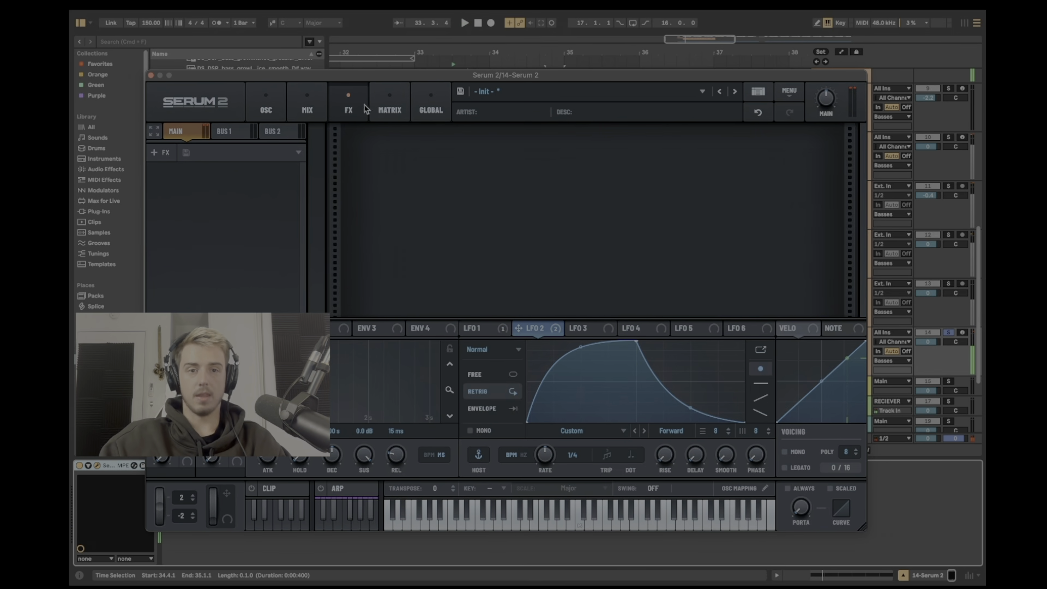
{"action": "left_click", "coordinate": [160, 152]}
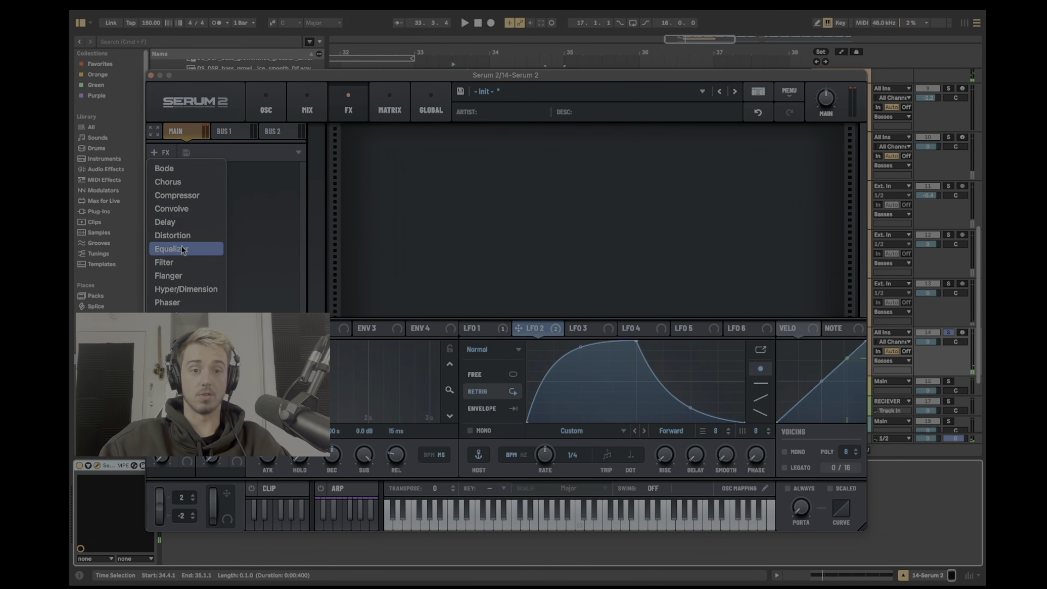
{"action": "left_click", "coordinate": [173, 236]}
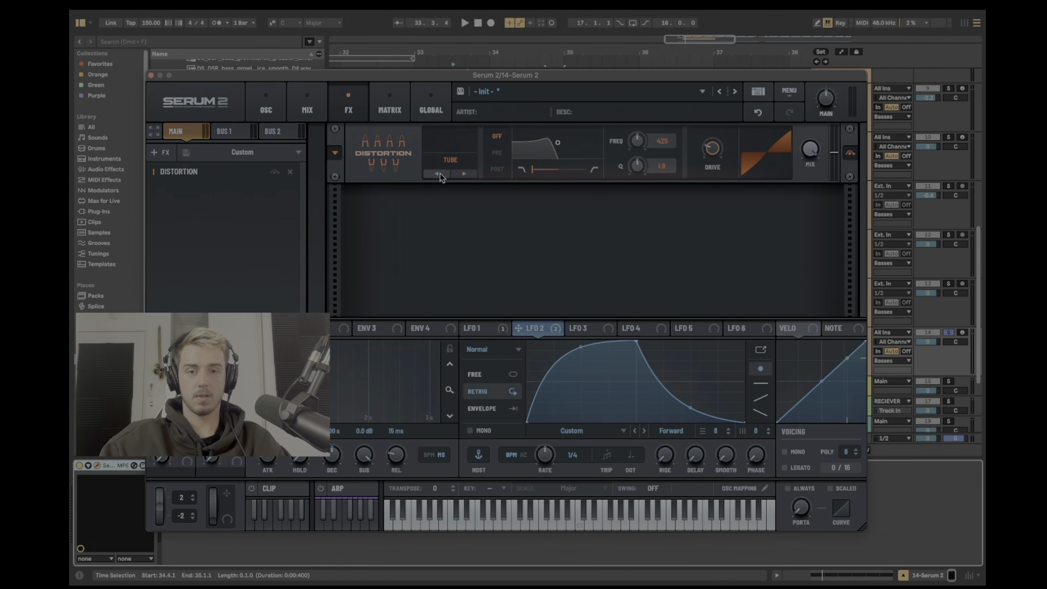
{"action": "key", "text": "space"}
{"action": "left_click_drag", "start_coordinate": [465, 139], "coordinate": [465, 120]}
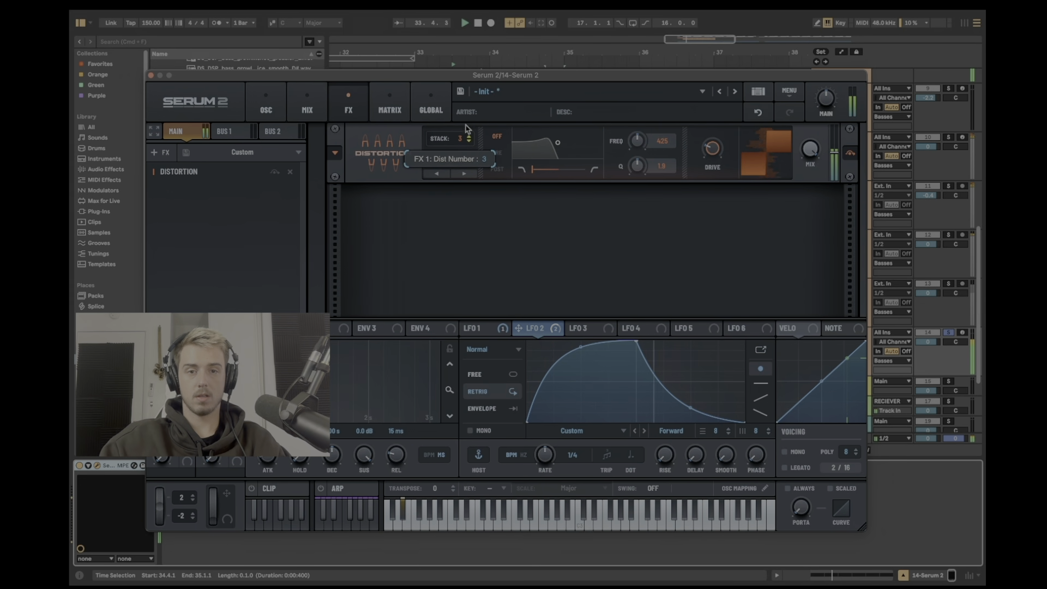
Step: Assign LFO 2 to the Distortion mix and reshape LFO 2's falling segment into a shorter, outward-bowed drop
{"action": "left_click_drag", "start_coordinate": [537, 328], "coordinate": [811, 149]}
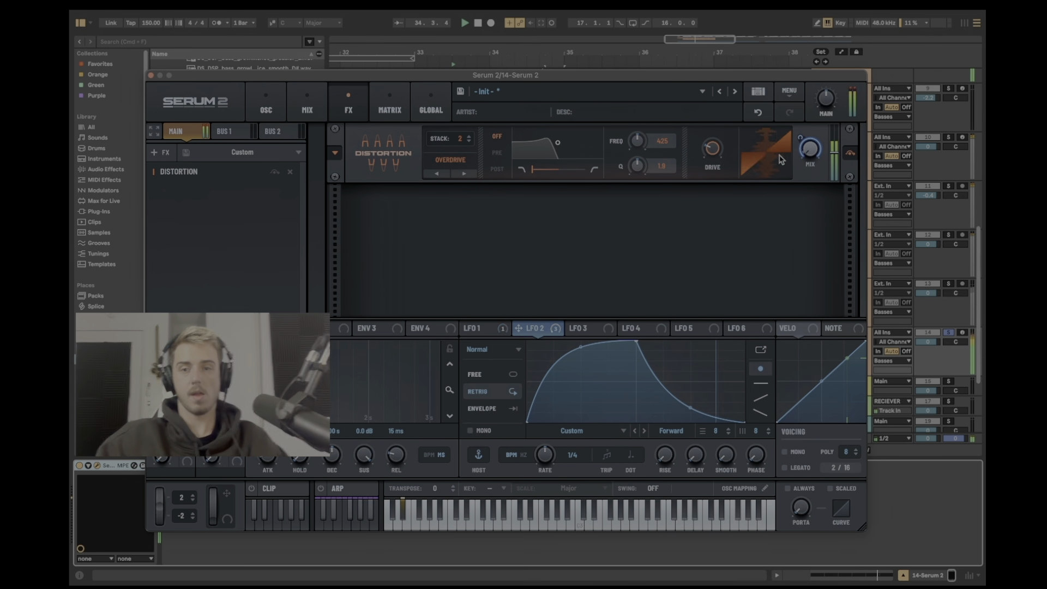
{"action": "left_click_drag", "start_coordinate": [705, 420], "coordinate": [699, 443]}
{"action": "left_click_drag", "start_coordinate": [664, 406], "coordinate": [667, 393]}
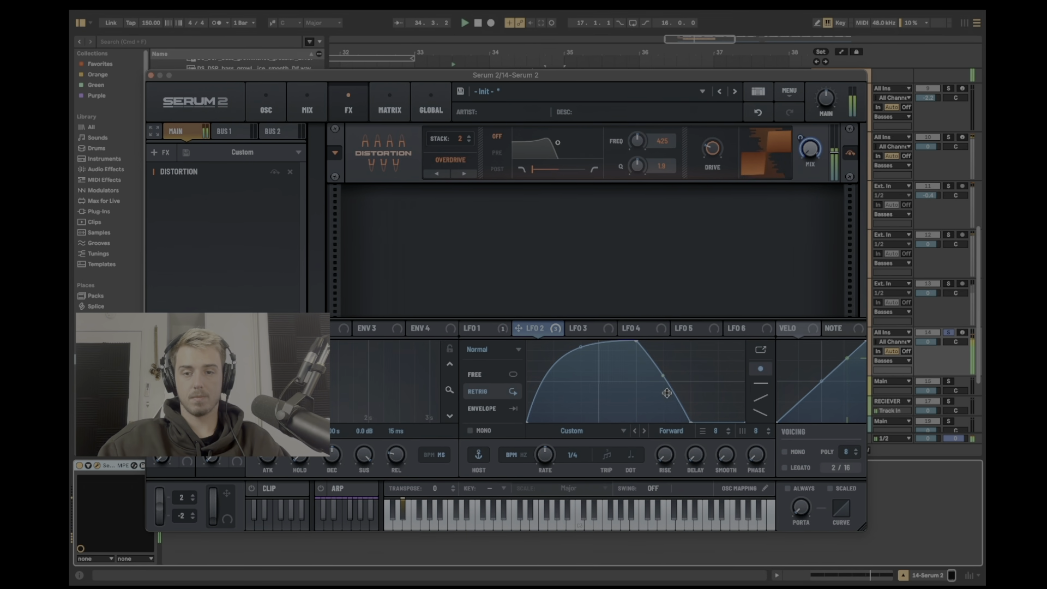
Step: Remove all modulators from the Distortion mix and audition the sound while checking LFO 1 and LFO 2
{"action": "right_click", "coordinate": [811, 146]}
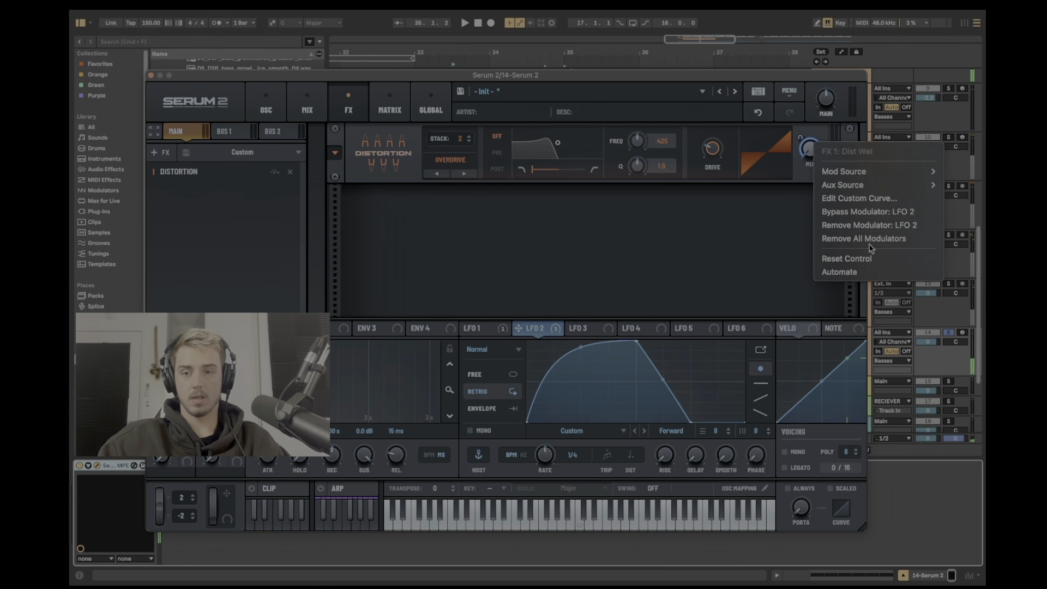
{"action": "left_click", "coordinate": [862, 243]}
{"action": "key", "text": "space"}
{"action": "left_click", "coordinate": [480, 328]}
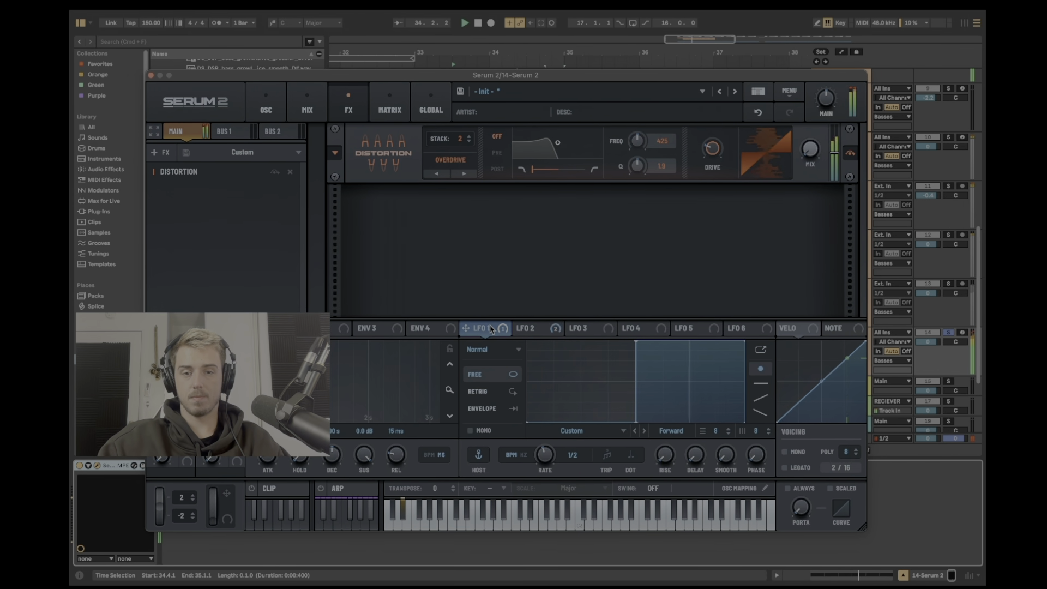
{"action": "left_click", "coordinate": [531, 328]}
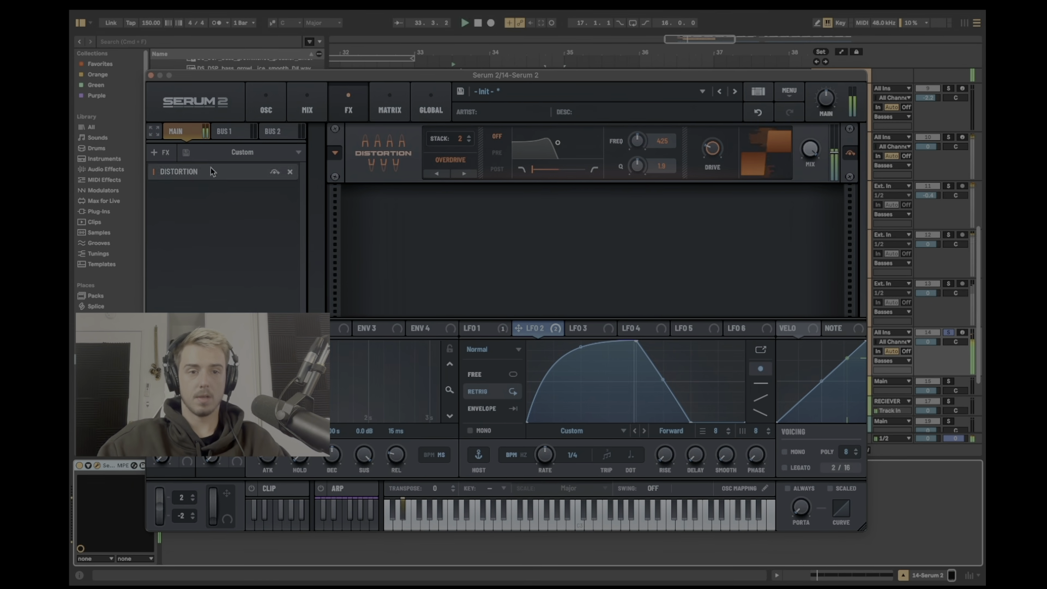
Step: Add a Compressor after the distortion in Multiband mode with a -7.4 dB threshold and 1.8 gain
{"action": "left_click", "coordinate": [159, 152]}
{"action": "left_click", "coordinate": [185, 195]}
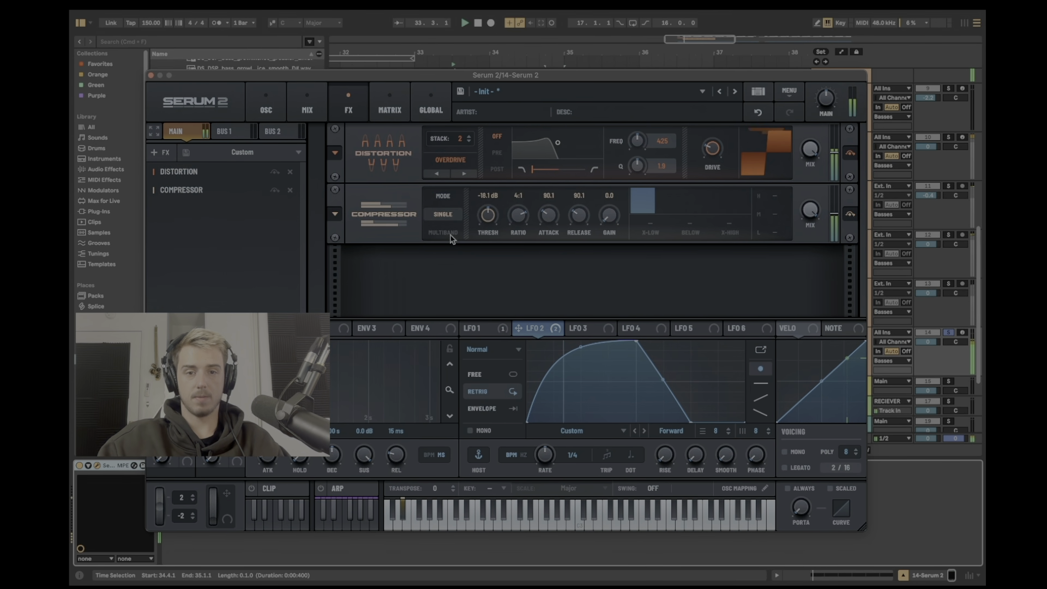
{"action": "left_click_drag", "start_coordinate": [489, 215], "coordinate": [491, 230]}
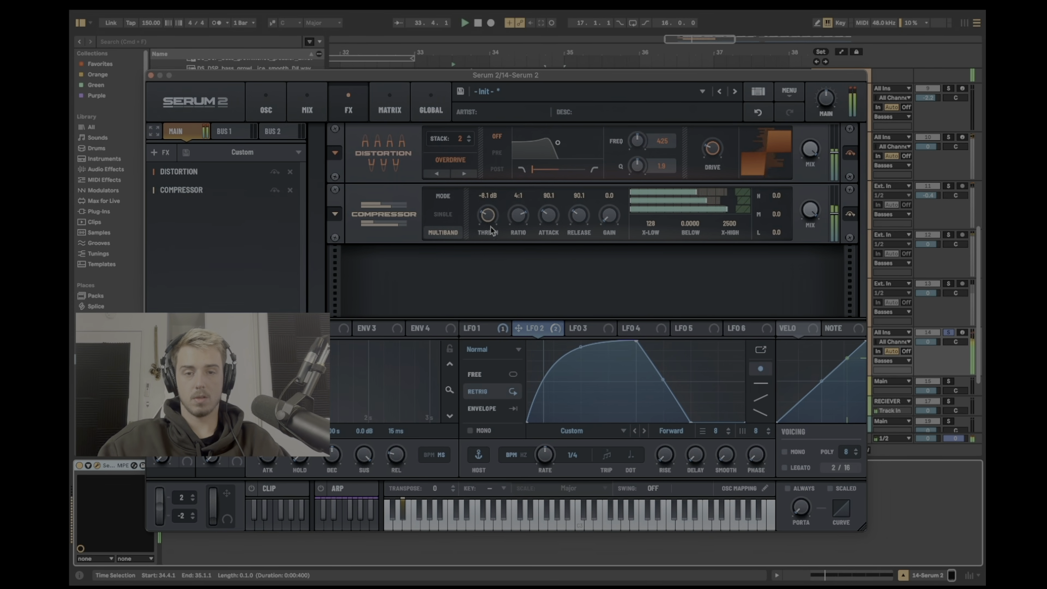
{"action": "left_click_drag", "start_coordinate": [608, 217], "coordinate": [615, 207]}
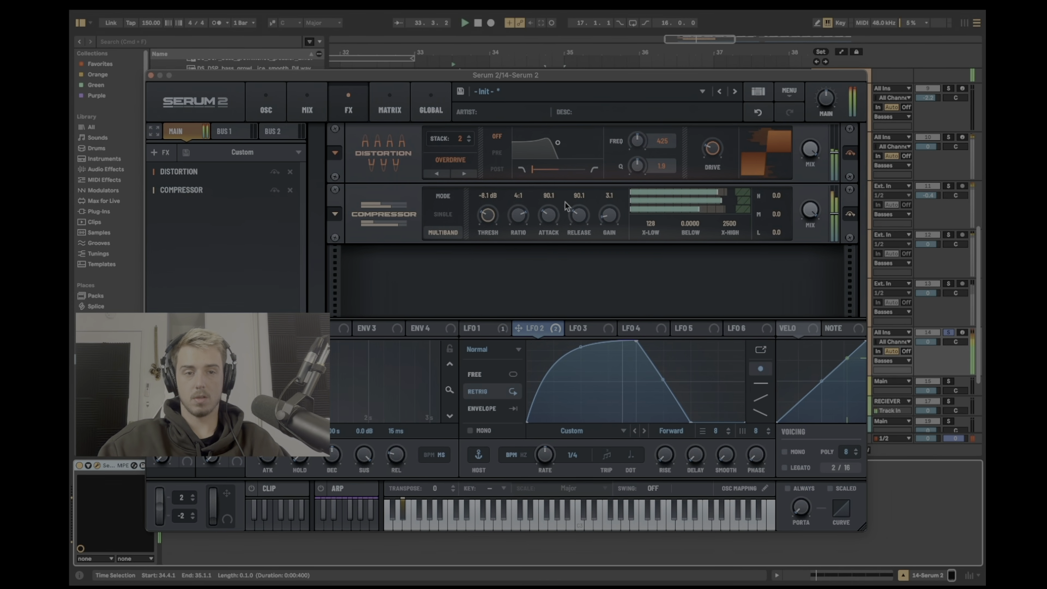
{"action": "left_click_drag", "start_coordinate": [488, 217], "coordinate": [488, 214]}
{"action": "left_click_drag", "start_coordinate": [610, 216], "coordinate": [610, 221]}
Step: Add a Hyper/Dimension effect after the compressor and close the Serum 2 window
{"action": "left_click", "coordinate": [162, 153]}
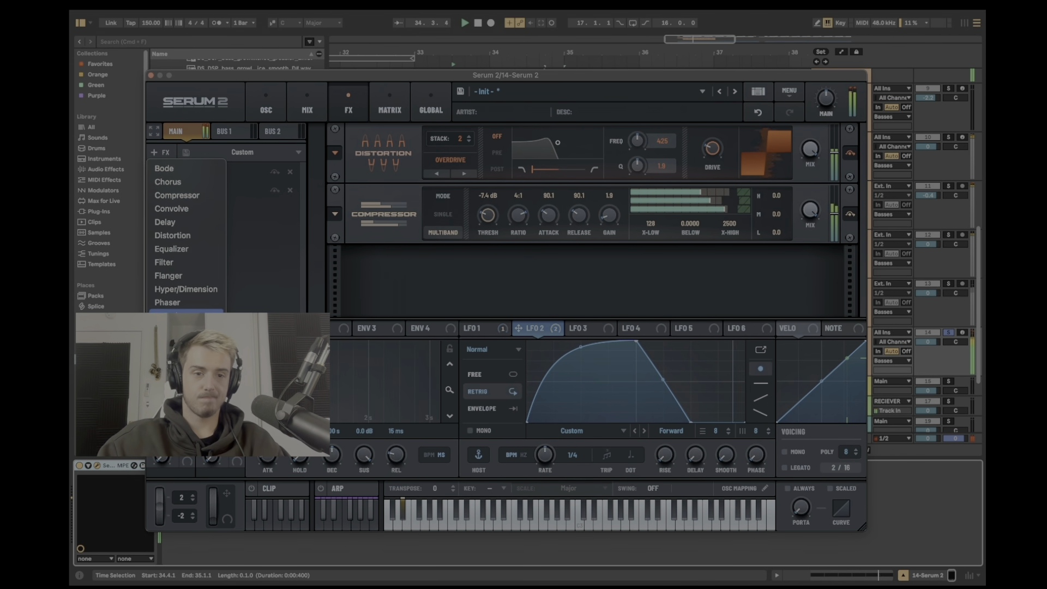
{"action": "left_click", "coordinate": [191, 293]}
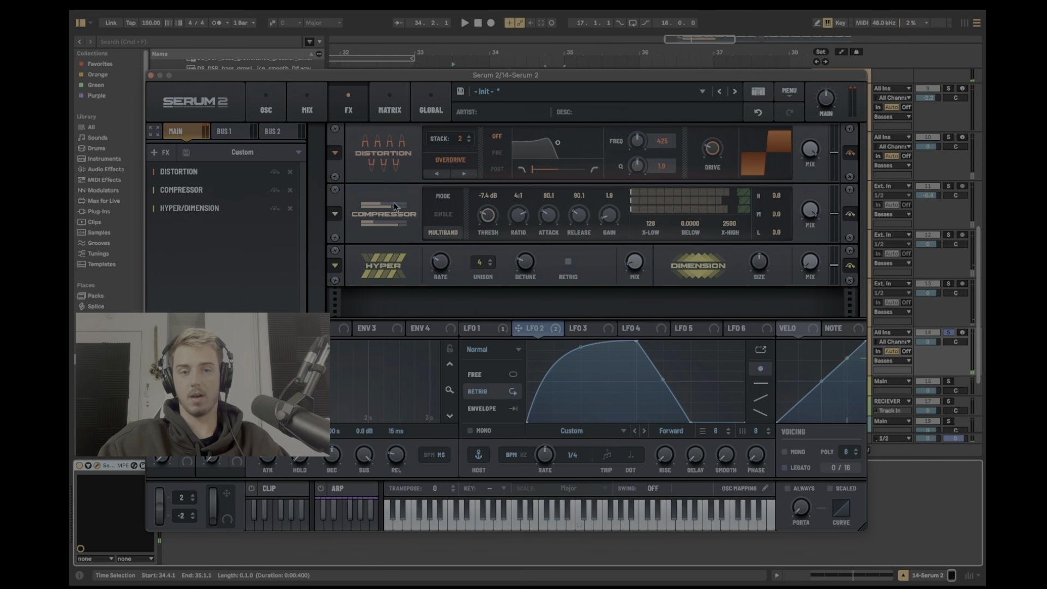
{"action": "left_click", "coordinate": [151, 76]}
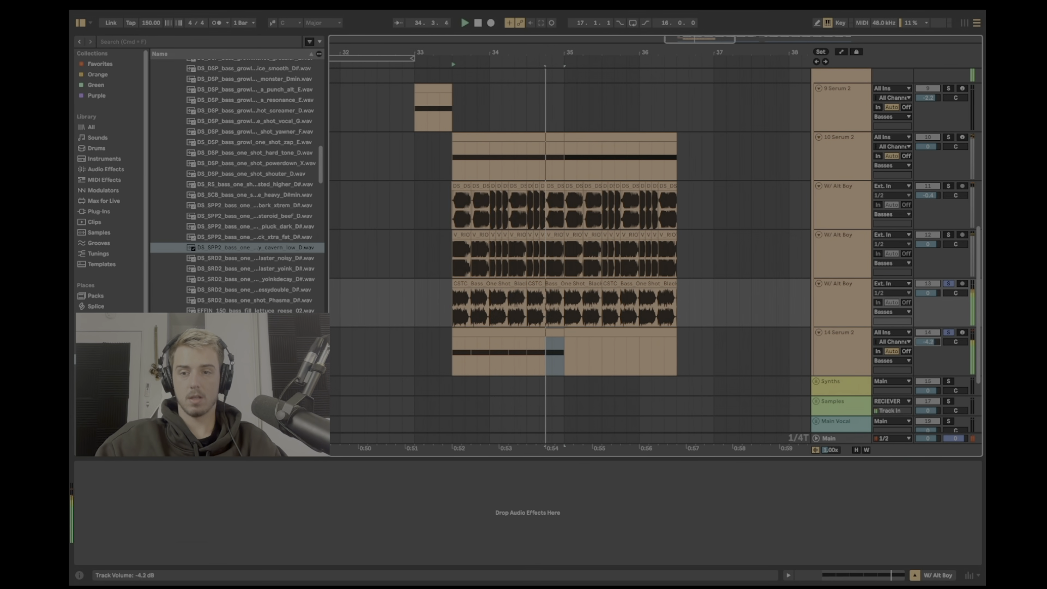
Step: Play track 14 from 33.3.1, select its notes up to bar 35, audition them and reopen the track's Serum 2
{"action": "left_click", "coordinate": [456, 352]}
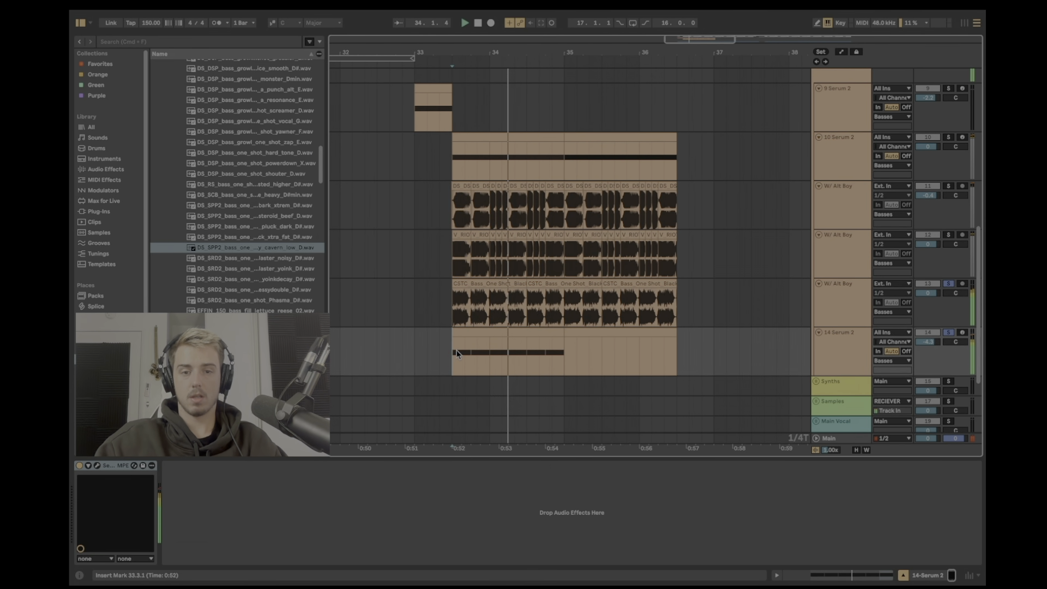
{"action": "key", "text": "space"}
{"action": "left_click_drag", "start_coordinate": [457, 353], "coordinate": [563, 354]}
{"action": "key", "text": "space"}
{"action": "key", "text": "space"}
{"action": "left_click", "coordinate": [97, 466]}
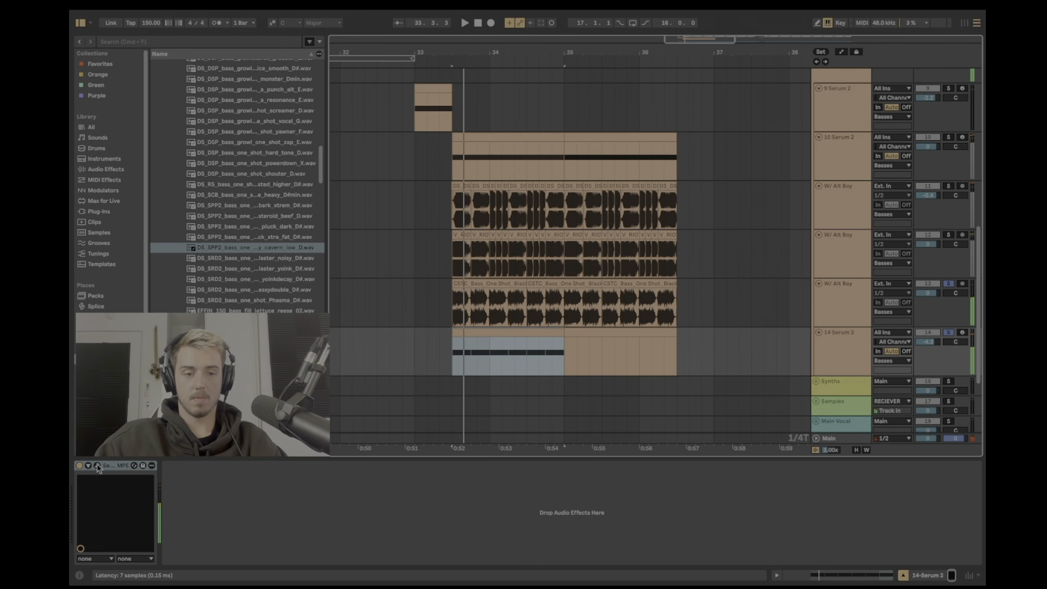
Step: Check oscillator A's tuning in track 14's Serum 2, close the plug-in window and stop playback
{"action": "left_click", "coordinate": [266, 104]}
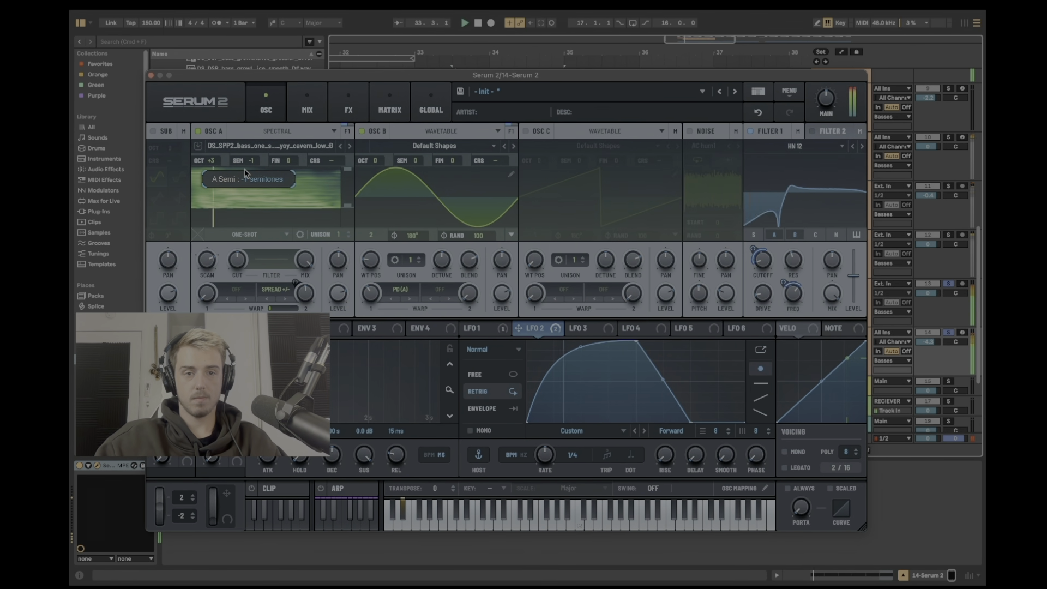
{"action": "left_click", "coordinate": [152, 75]}
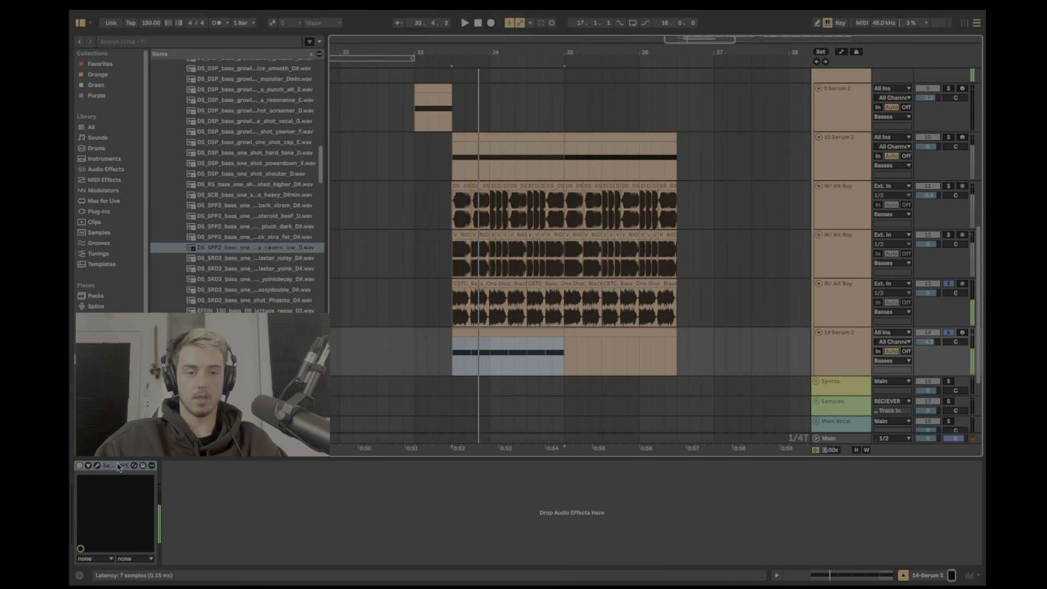
{"action": "key", "text": "space"}
Step: Delete track 14's clip between 35.1.1 and 36.3.1, select the remaining clip from 33.3.1 and play it
{"action": "left_click", "coordinate": [603, 343]}
{"action": "left_click", "coordinate": [587, 332]}
{"action": "key", "text": "Delete"}
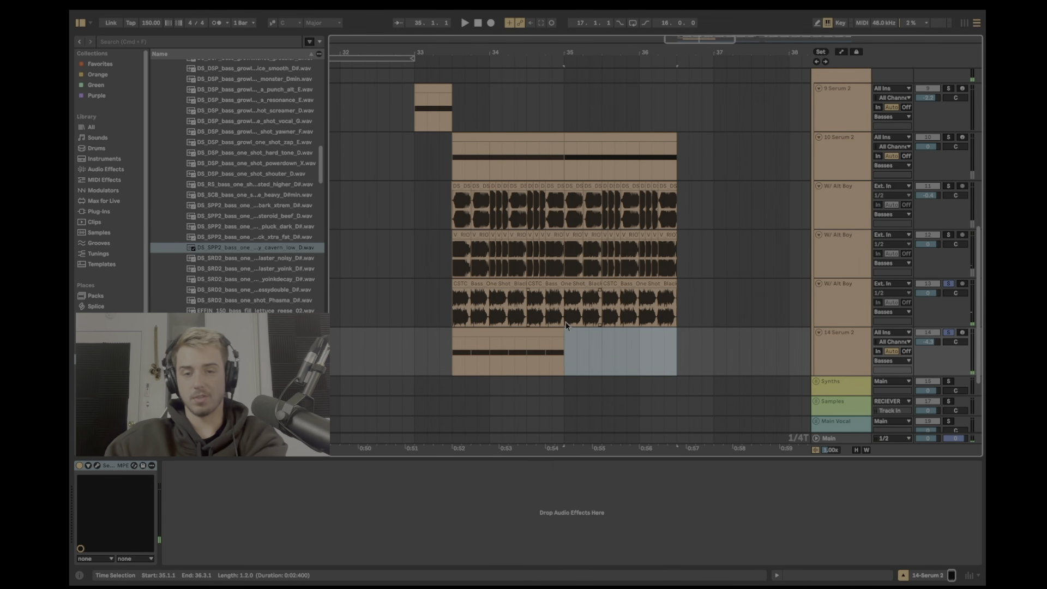
{"action": "left_click", "coordinate": [565, 322]}
{"action": "left_click", "coordinate": [513, 327]}
{"action": "key", "text": "space"}
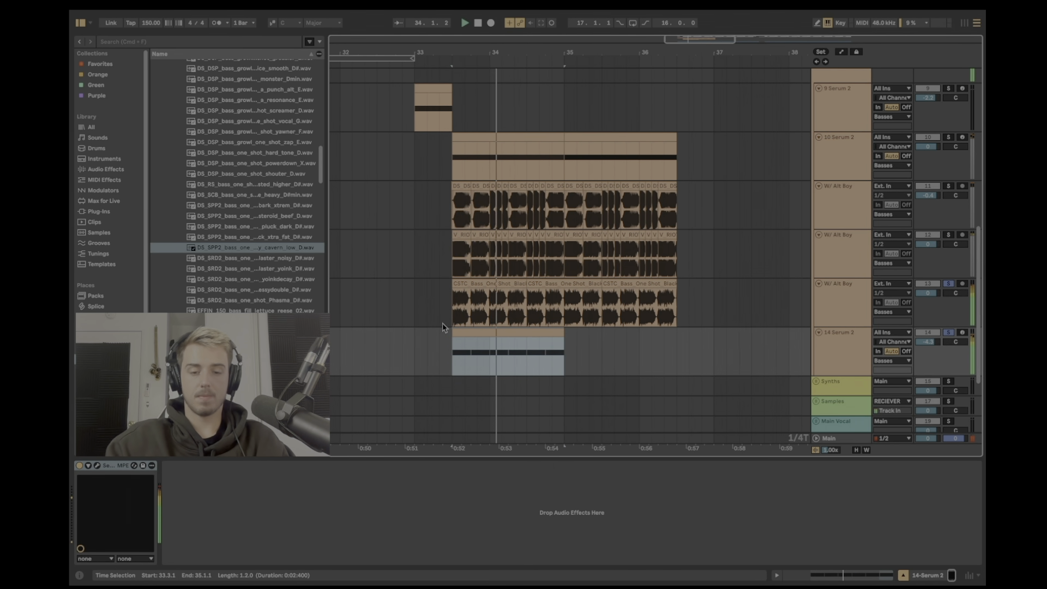
Step: Add the Xfer OTT multiband compressor after Serum 2 on track 14 and close its window
{"action": "key", "text": "super+f"}
{"action": "type", "text": "ott"}
{"action": "key", "text": "Down"}
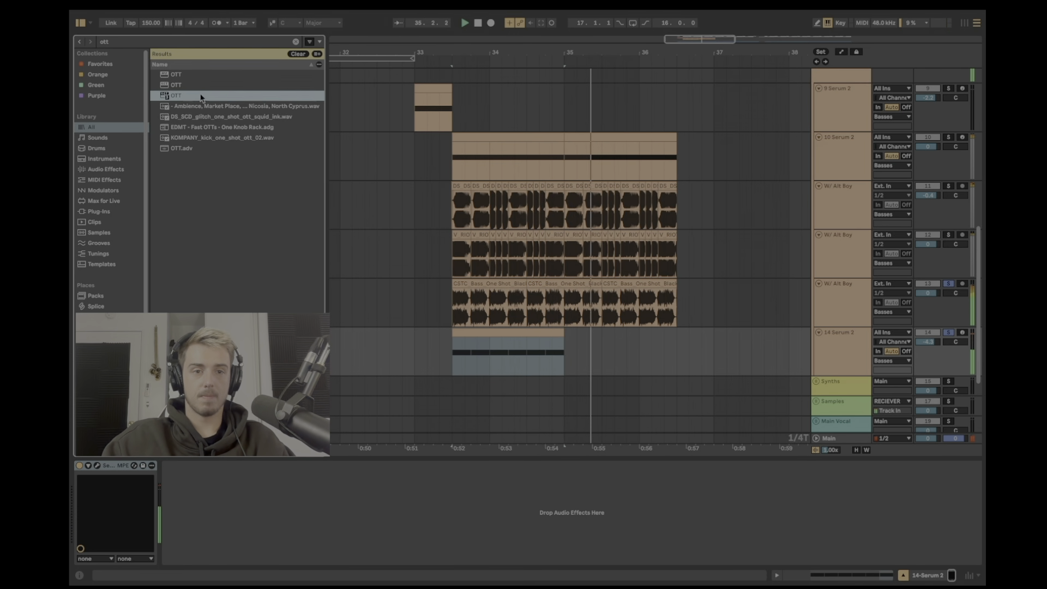
{"action": "key", "text": "Return"}
{"action": "left_click", "coordinate": [232, 83]}
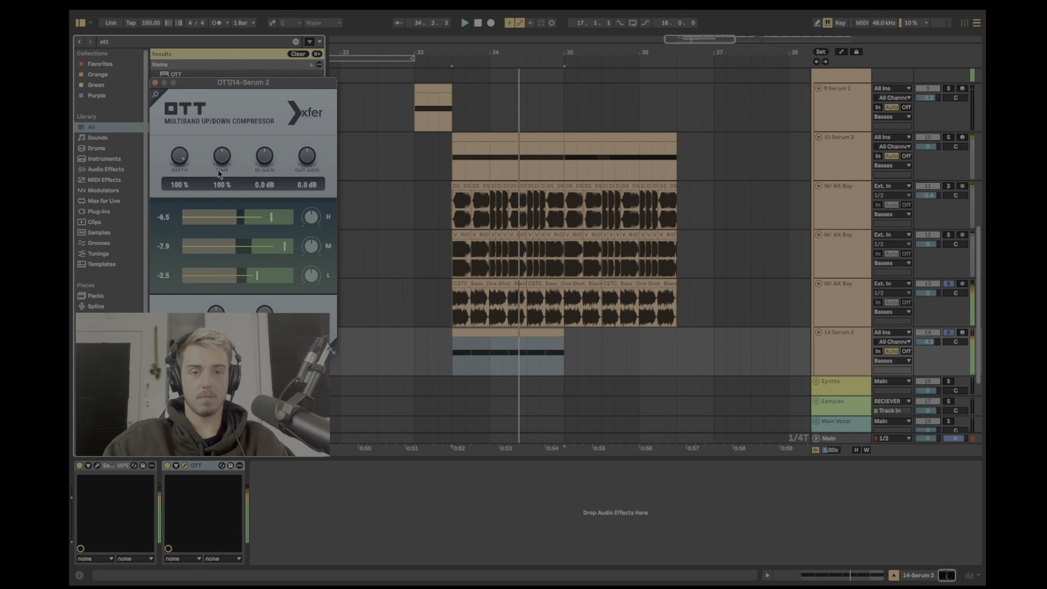
{"action": "key", "text": "super+w"}
Step: Add a Saturator after OTT on track 14 in place of Saturn 2 and set its drive to 4.1 dB
{"action": "key", "text": "super+f"}
{"action": "type", "text": "sat"}
{"action": "key", "text": "Down"}
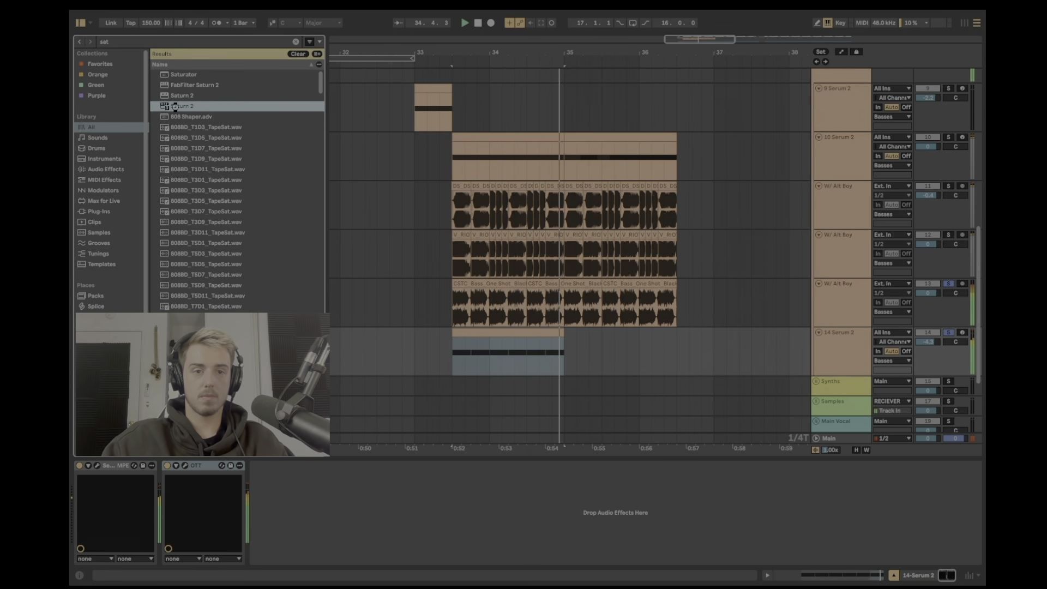
{"action": "key", "text": "Return"}
{"action": "left_click", "coordinate": [159, 90]}
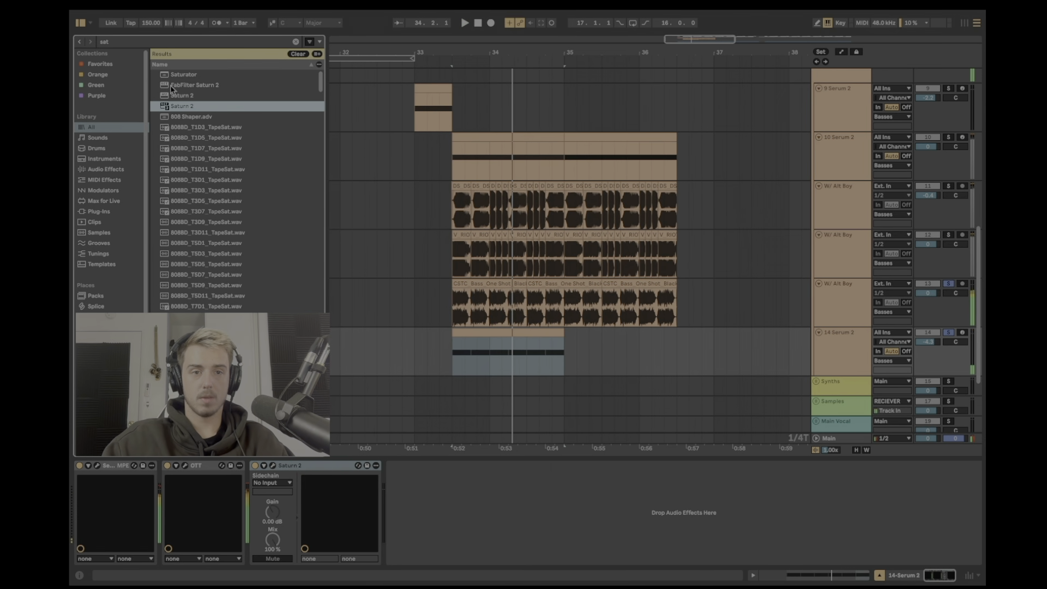
{"action": "double_click", "coordinate": [183, 76]}
{"action": "left_click", "coordinate": [345, 467]}
{"action": "key", "text": "space"}
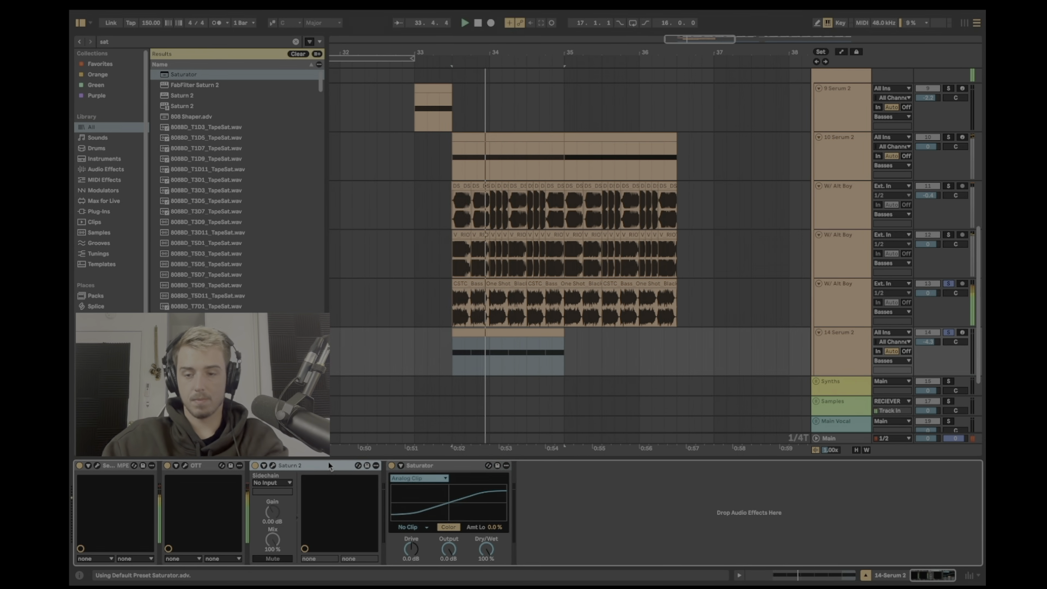
{"action": "key", "text": "Delete"}
{"action": "left_click_drag", "start_coordinate": [275, 549], "coordinate": [274, 540]}
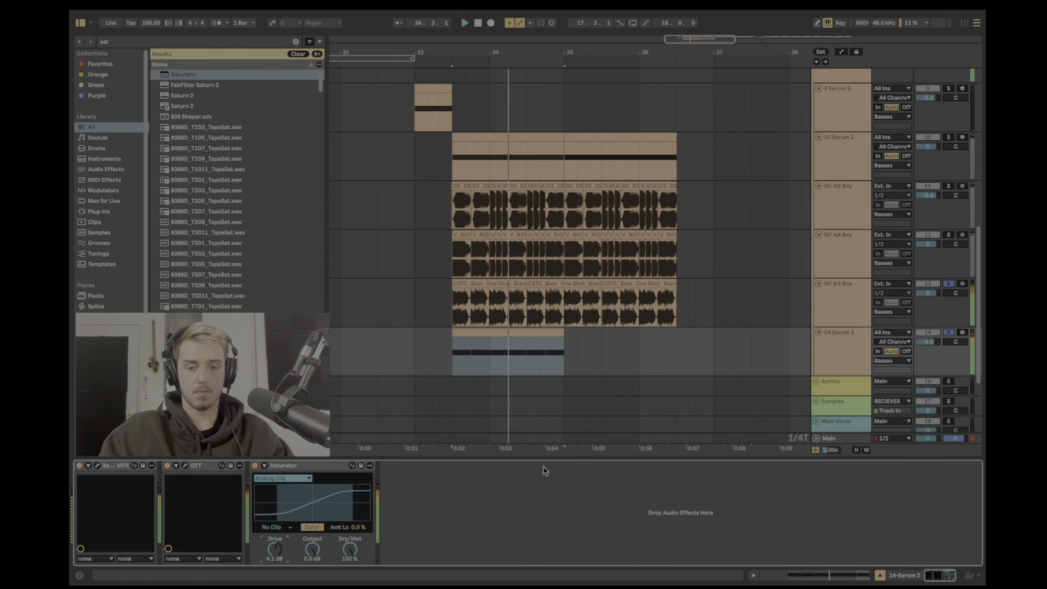
Step: Lower track 14's volume and balance it by ear, soloing it alone and together with track 13
{"action": "left_click_drag", "start_coordinate": [932, 345], "coordinate": [932, 352]}
{"action": "key", "text": "space"}
{"action": "key", "text": "space"}
{"action": "left_click", "coordinate": [948, 332]}
{"action": "key", "text": "space"}
{"action": "key", "text": "space"}
{"action": "left_click", "coordinate": [450, 320]}
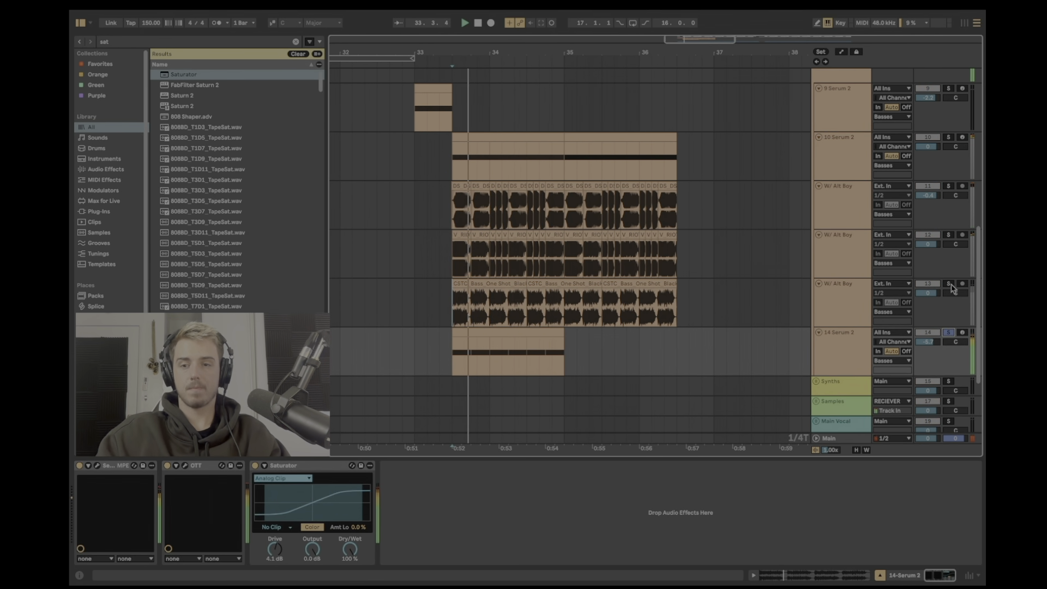
{"action": "left_click", "coordinate": [451, 312]}
{"action": "key", "text": "space"}
{"action": "key", "text": "space"}
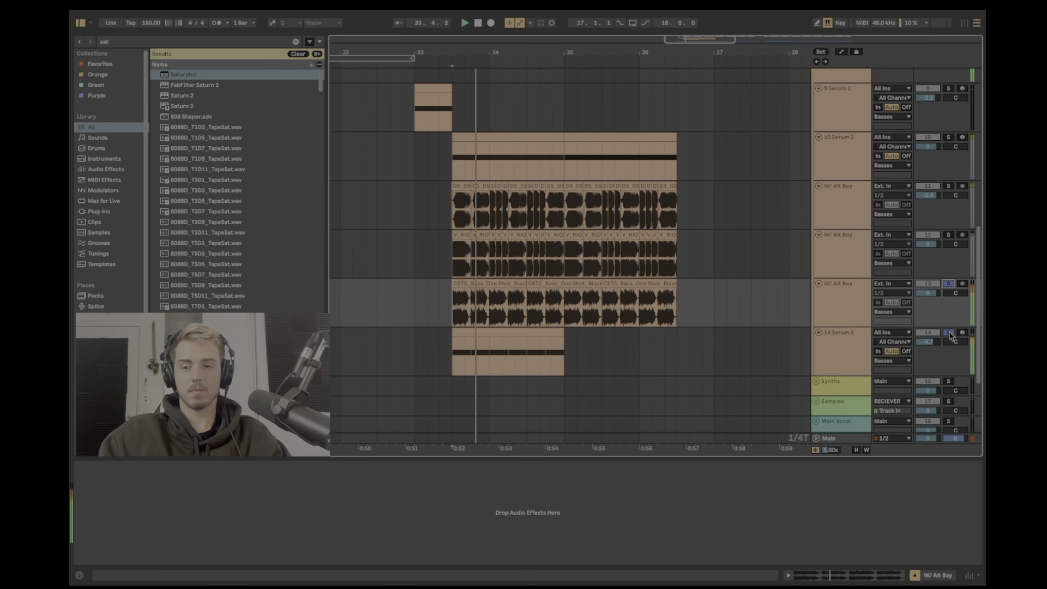
Step: Clear the solos and compare the bass section with tracks 13 and 14 switched off and on
{"action": "left_click_drag", "start_coordinate": [413, 322], "coordinate": [406, 328]}
{"action": "key", "text": "space"}
{"action": "key", "text": "space"}
{"action": "key", "text": "space"}
{"action": "left_click", "coordinate": [443, 312]}
{"action": "key", "text": "space"}
{"action": "left_click", "coordinate": [846, 332], "text": "shift"}
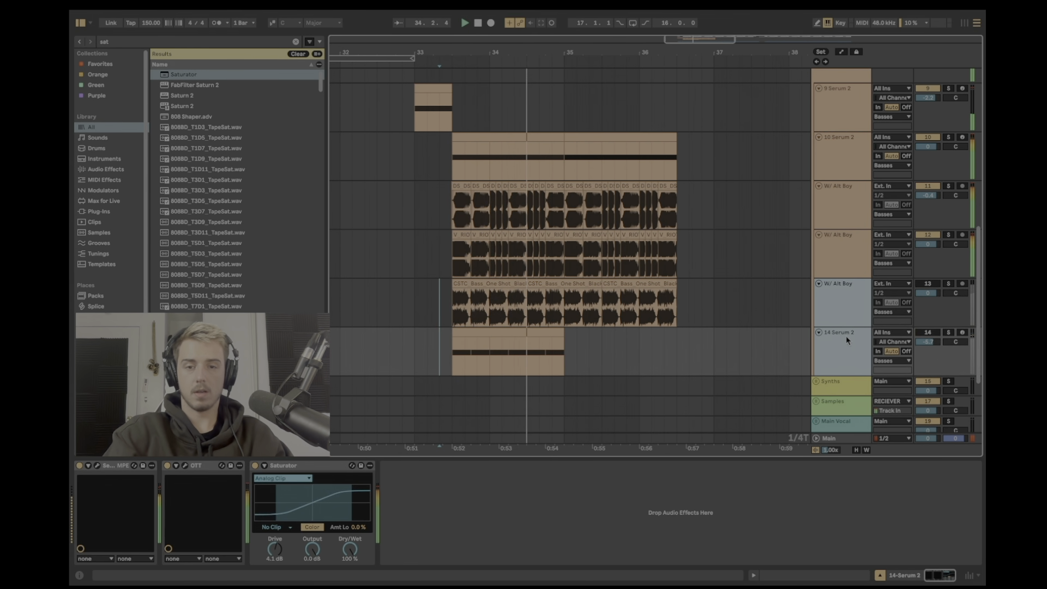
{"action": "key", "text": "space"}
{"action": "key", "text": "space"}
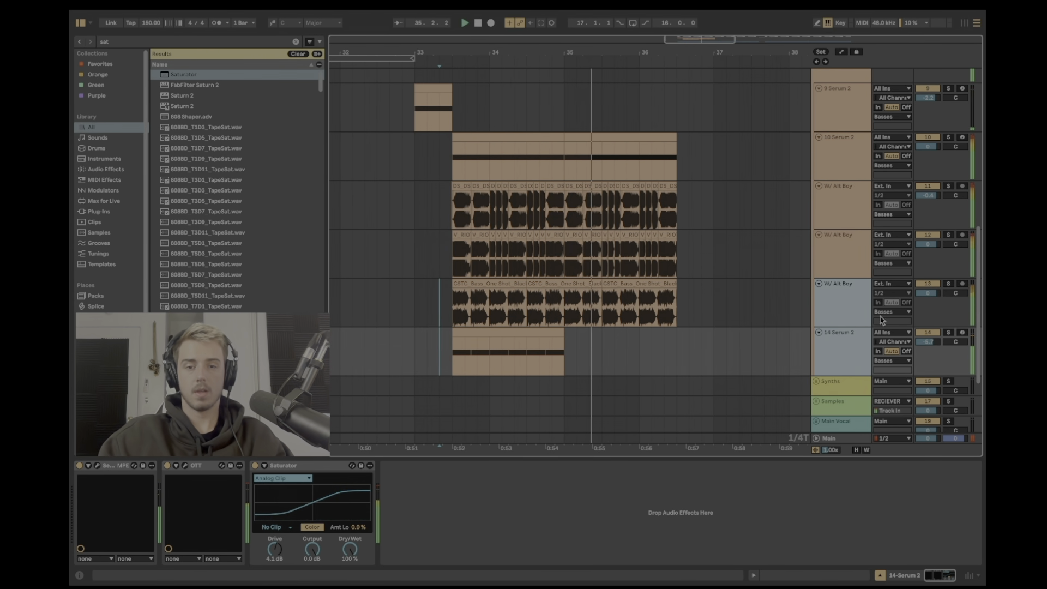
Step: Duplicate track 14's Serum 2 clip so the layer runs to 36.3.1
{"action": "left_click", "coordinate": [513, 330]}
{"action": "key", "text": "ctrl+d"}
{"action": "left_click", "coordinate": [415, 300]}
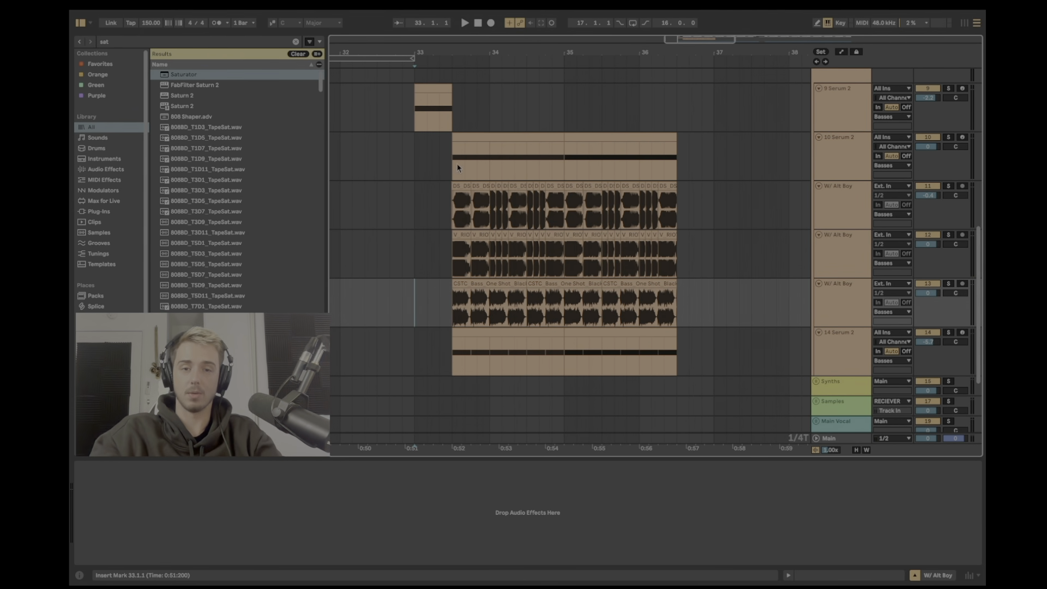
Step: Review the bass layers on tracks 10 to 14 and play from the short one-shots on tracks 11 and 12
{"action": "left_click_drag", "start_coordinate": [458, 169], "coordinate": [711, 169]}
{"action": "left_click", "coordinate": [678, 162]}
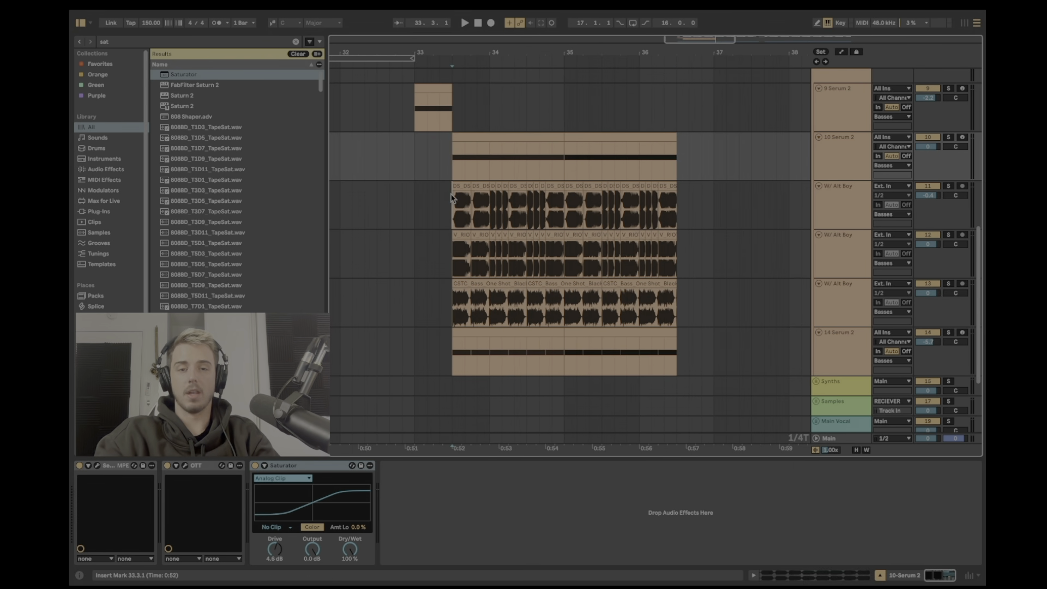
{"action": "left_click", "coordinate": [448, 303]}
{"action": "left_click", "coordinate": [445, 355]}
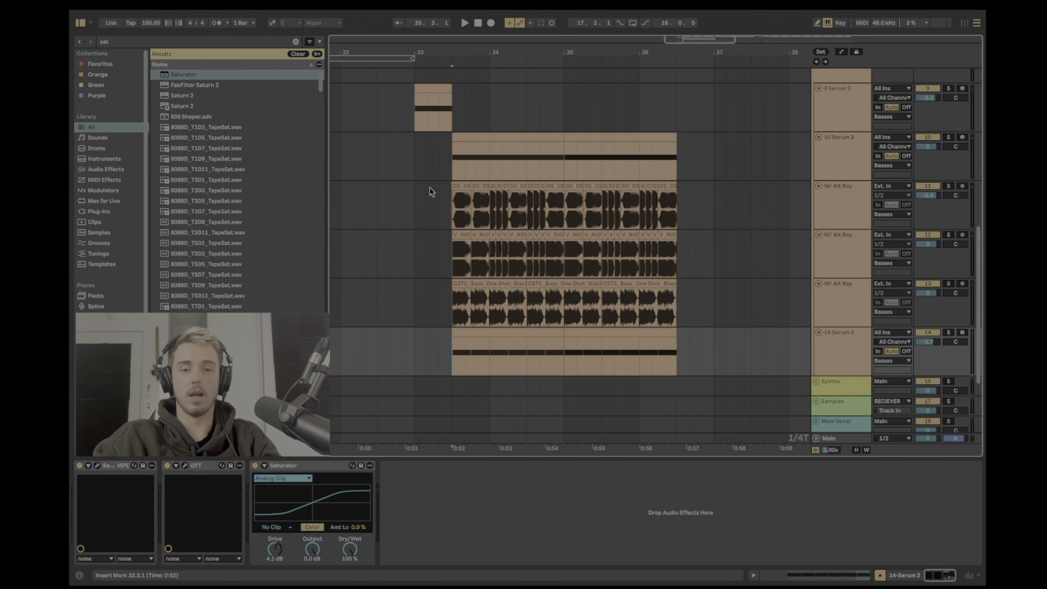
{"action": "scroll", "coordinate": [431, 191], "scroll_direction": "up", "scroll_amount": 1}
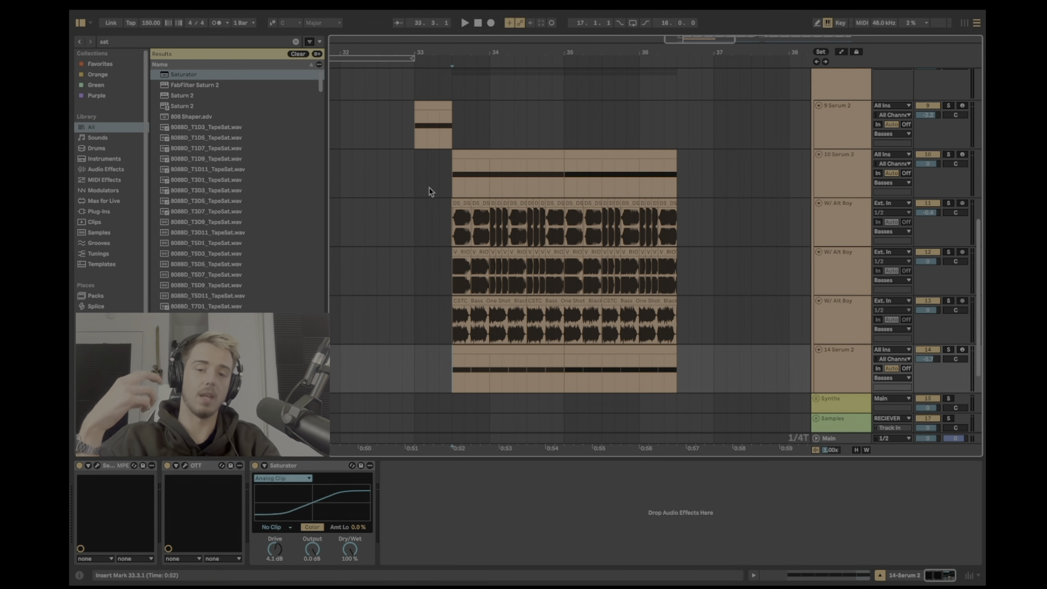
{"action": "left_click", "coordinate": [456, 178]}
{"action": "left_click_drag", "start_coordinate": [491, 215], "coordinate": [506, 284]}
{"action": "key", "text": "space"}
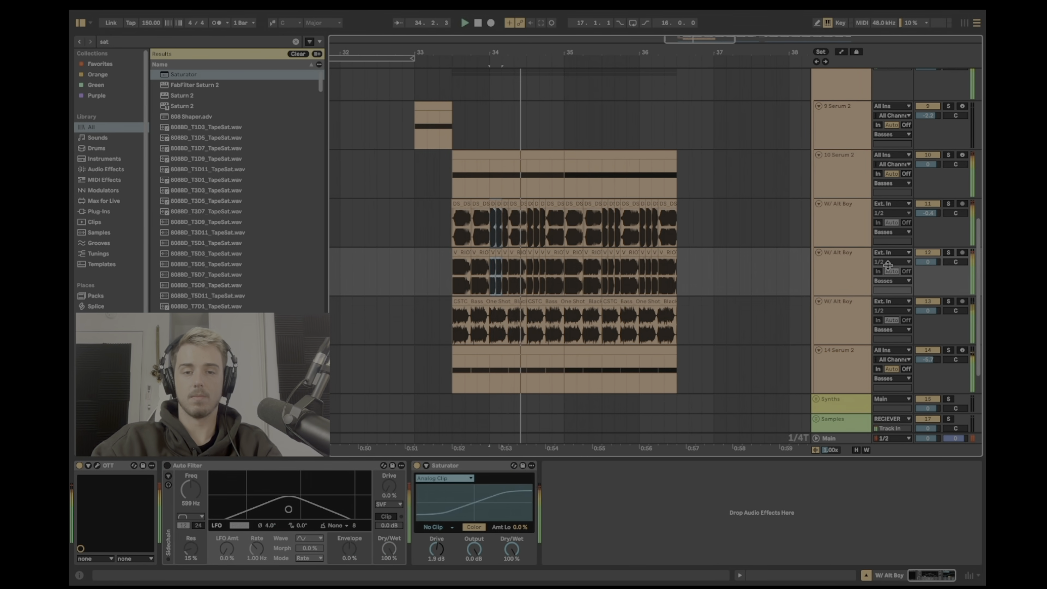
Step: Audition tracks 13 and 14 in solo, clear the solos and view the whole bass section from bar 33
{"action": "left_click", "coordinate": [443, 326]}
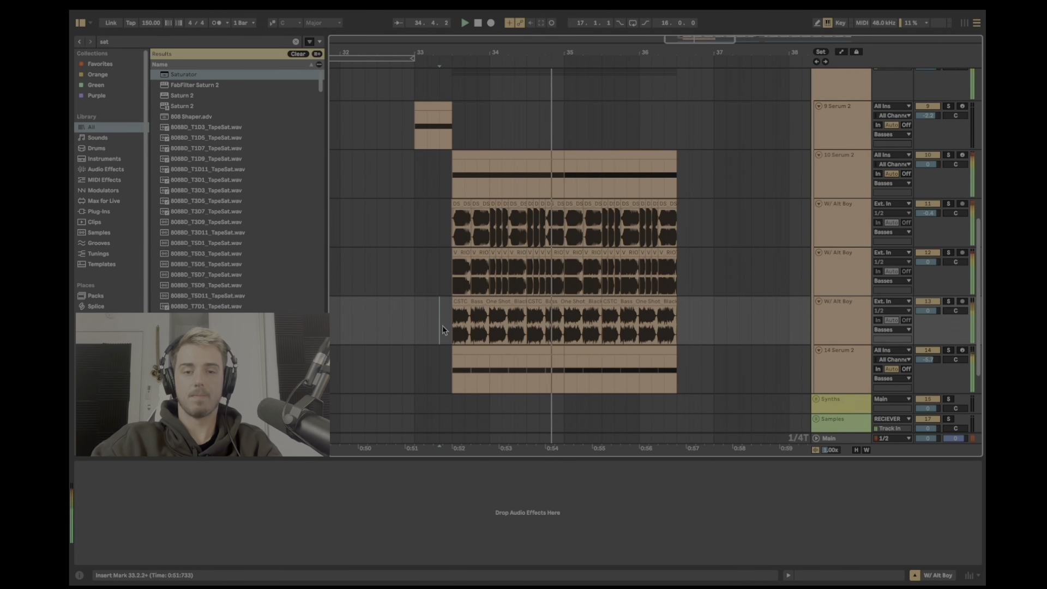
{"action": "left_click", "coordinate": [948, 350]}
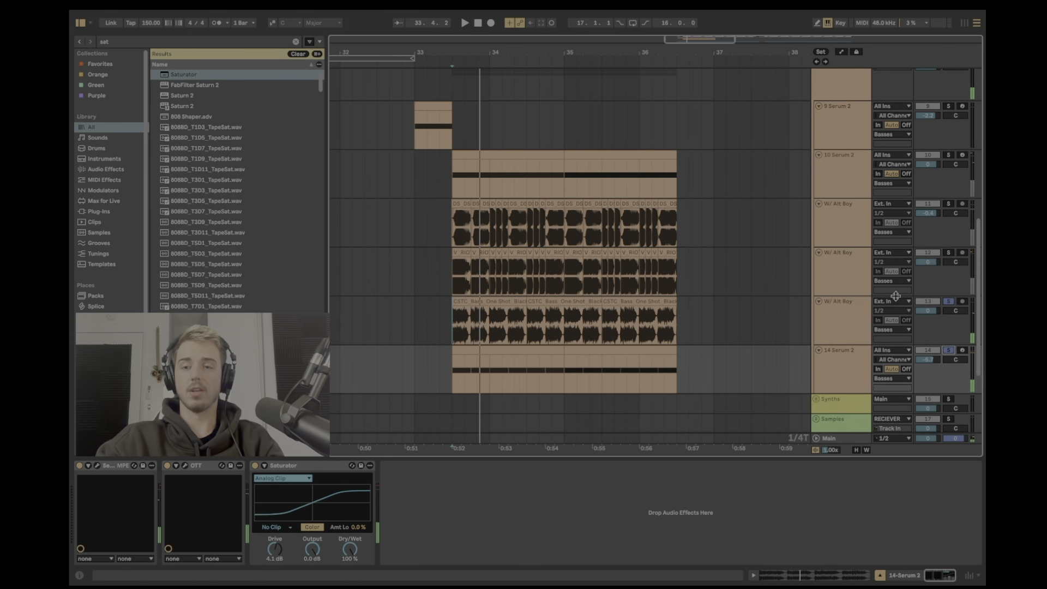
{"action": "left_click_drag", "start_coordinate": [500, 52], "coordinate": [452, 52]}
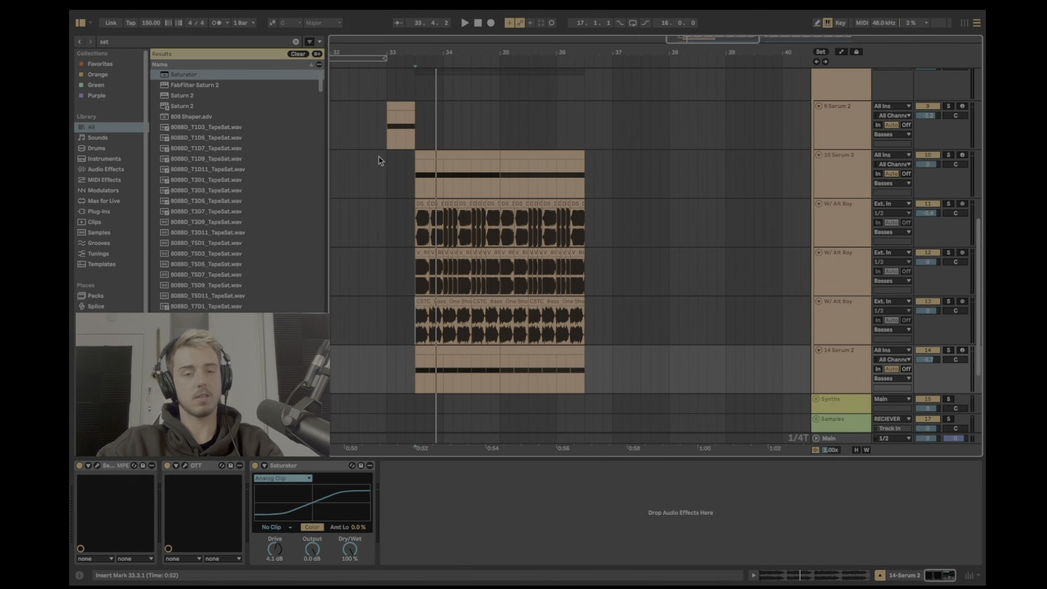
{"action": "left_click", "coordinate": [381, 130]}
{"action": "left_click", "coordinate": [386, 189]}
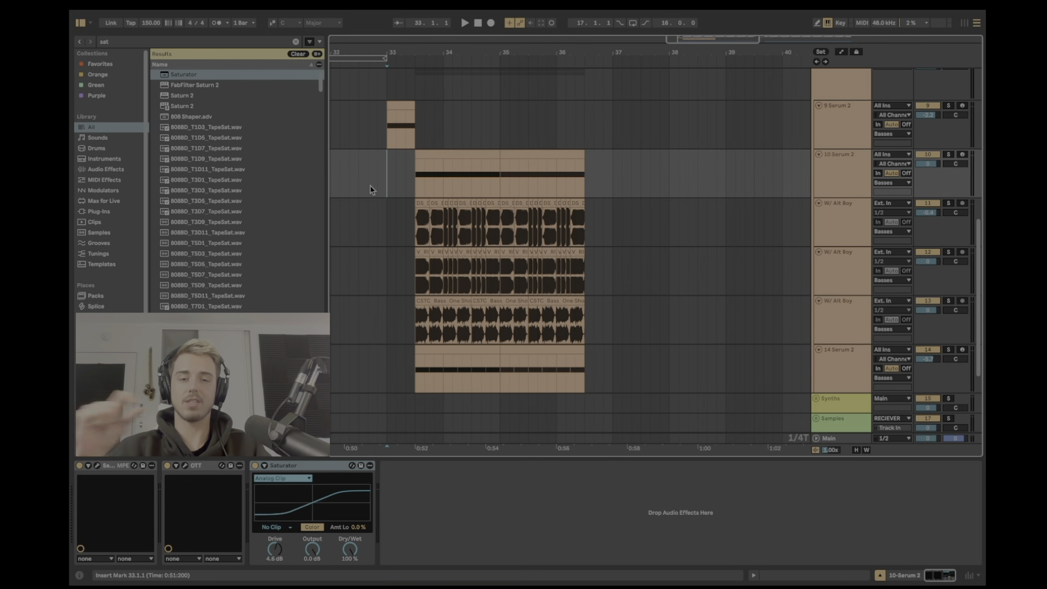
Step: Audition track 12 in solo from 33.3.1, check its Saturator drive and clear the solo
{"action": "left_click", "coordinate": [941, 272]}
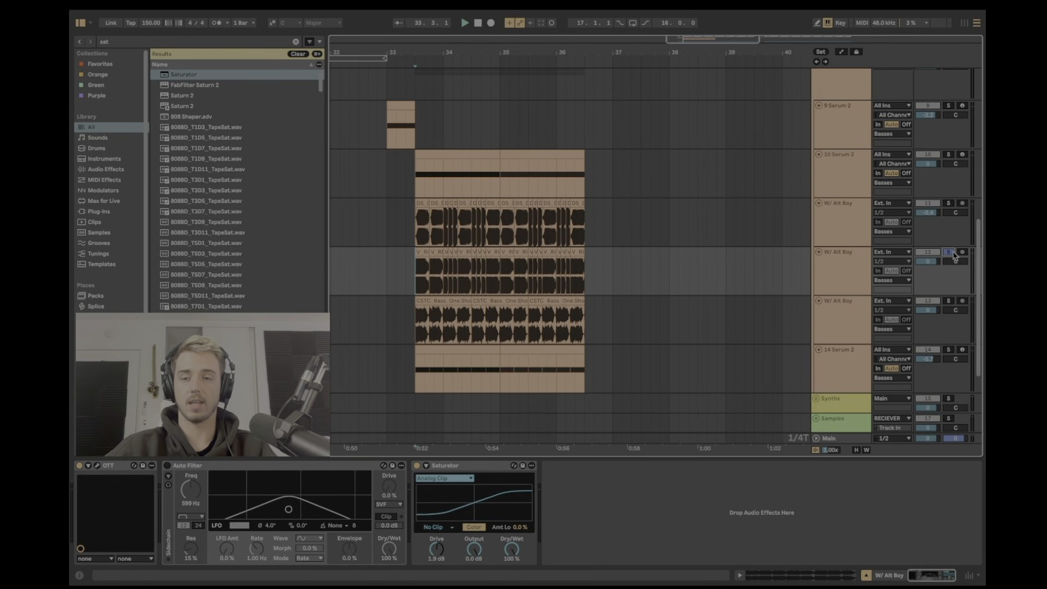
{"action": "key", "text": "space"}
{"action": "left_click_drag", "start_coordinate": [437, 549], "coordinate": [436, 525]}
{"action": "key", "text": "space"}
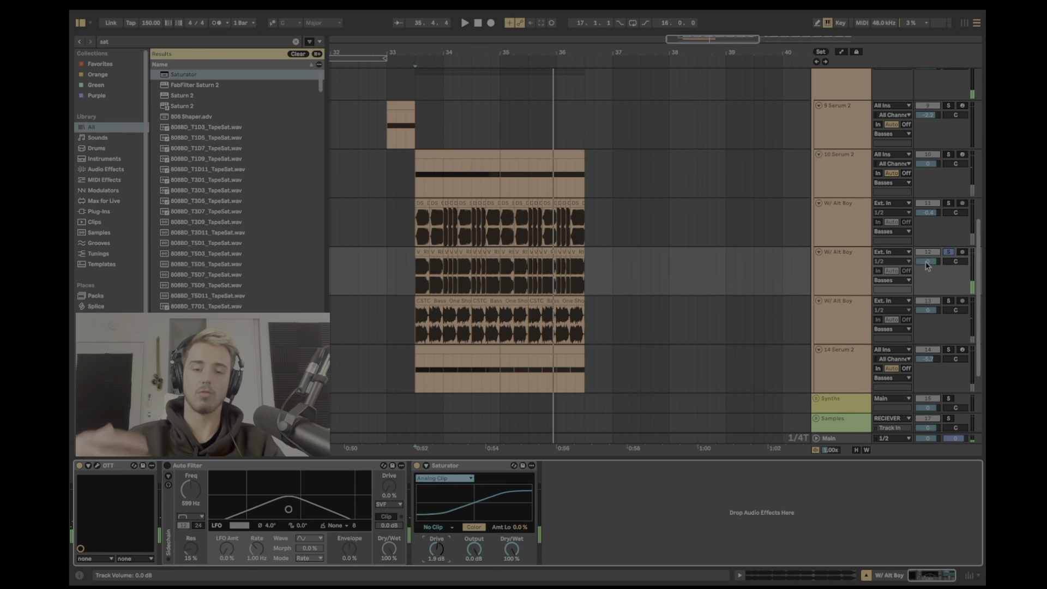
{"action": "left_click", "coordinate": [949, 255]}
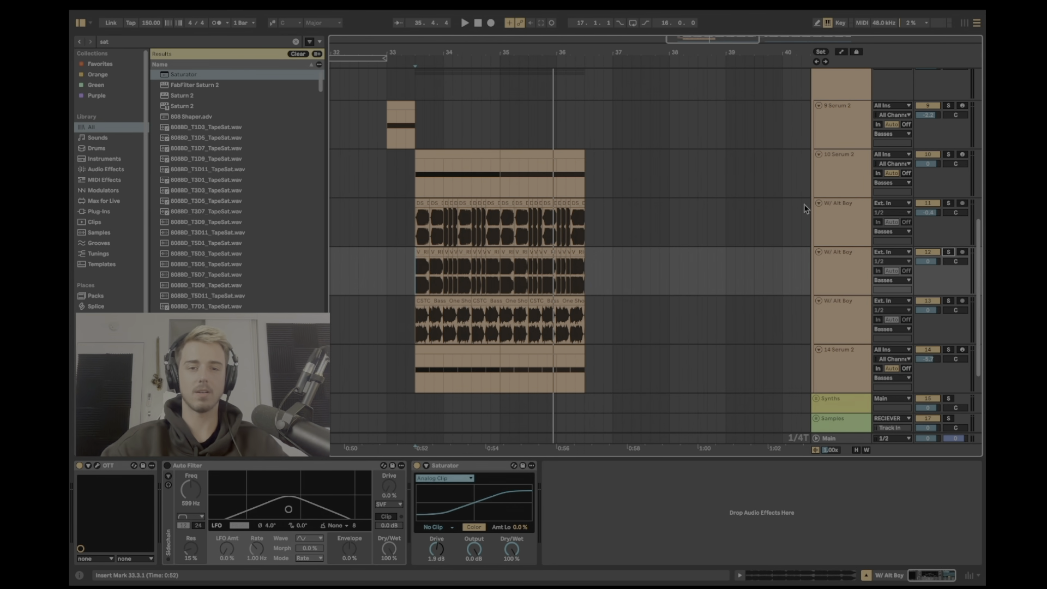
Step: Review the layered clips on tracks 10 to 14 between 33.3.1 and 36.3.1 and inspect track 11's effects
{"action": "left_click", "coordinate": [406, 173]}
{"action": "scroll", "coordinate": [425, 200], "scroll_direction": "down", "scroll_amount": 3}
{"action": "left_click_drag", "start_coordinate": [417, 317], "coordinate": [659, 310]}
{"action": "left_click_drag", "start_coordinate": [415, 262], "coordinate": [640, 261]}
{"action": "left_click_drag", "start_coordinate": [406, 306], "coordinate": [601, 279]}
{"action": "left_click_drag", "start_coordinate": [408, 193], "coordinate": [623, 106]}
{"action": "left_click", "coordinate": [405, 164]}
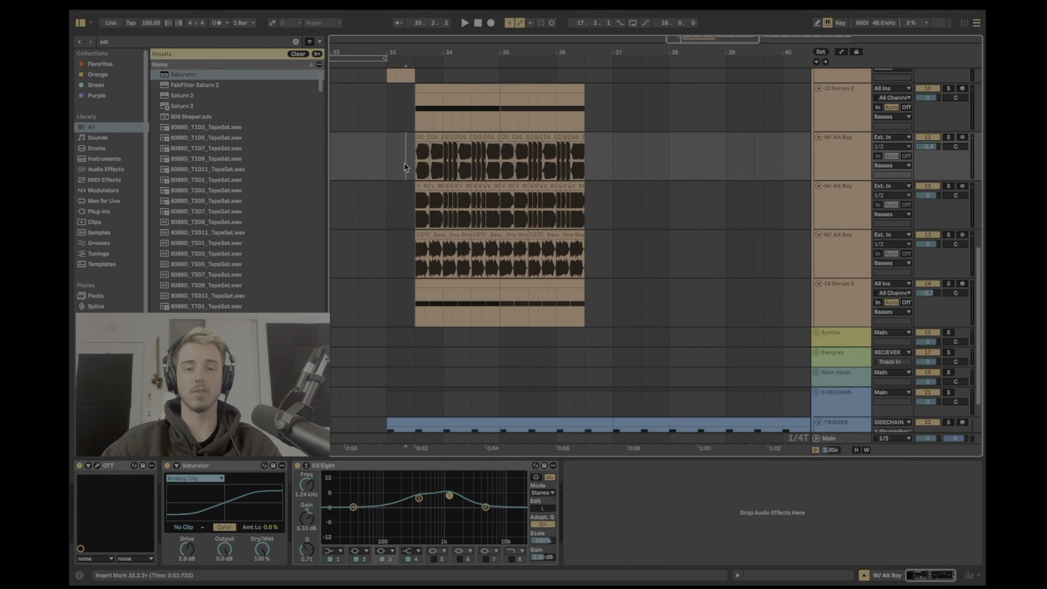
{"action": "left_click_drag", "start_coordinate": [412, 262], "coordinate": [600, 301]}
{"action": "left_click", "coordinate": [588, 264]}
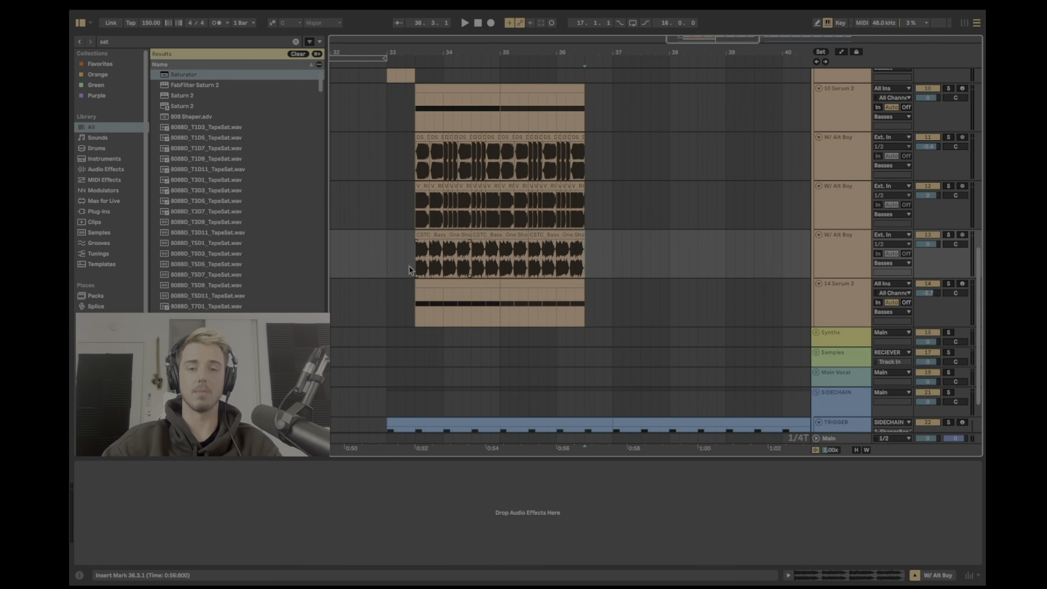
Step: Play the full bass section with all layers from 33.3.1
{"action": "scroll", "coordinate": [415, 304], "scroll_direction": "up", "scroll_amount": 3}
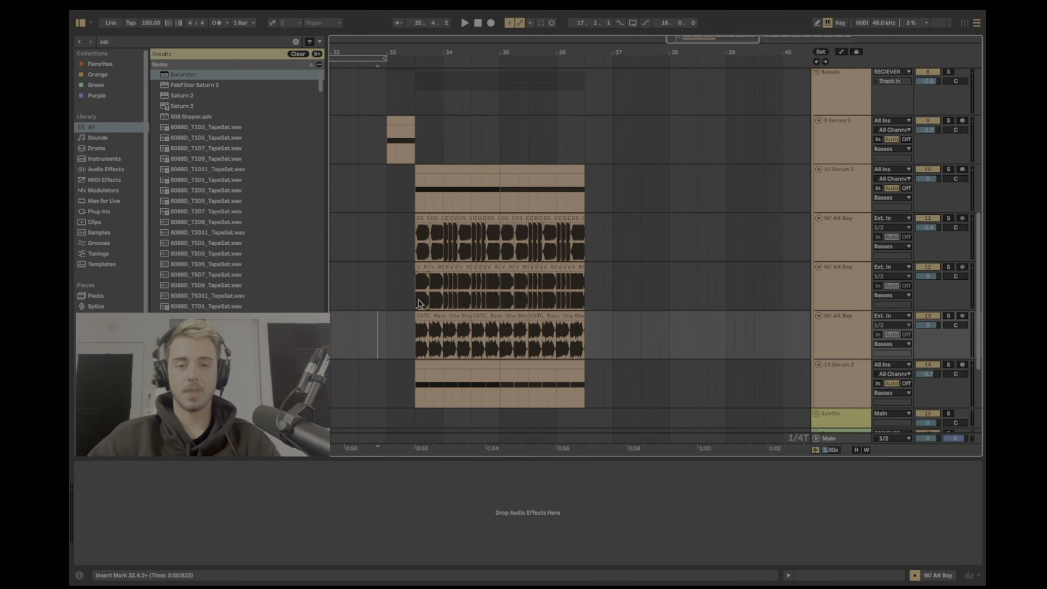
{"action": "left_click", "coordinate": [425, 402]}
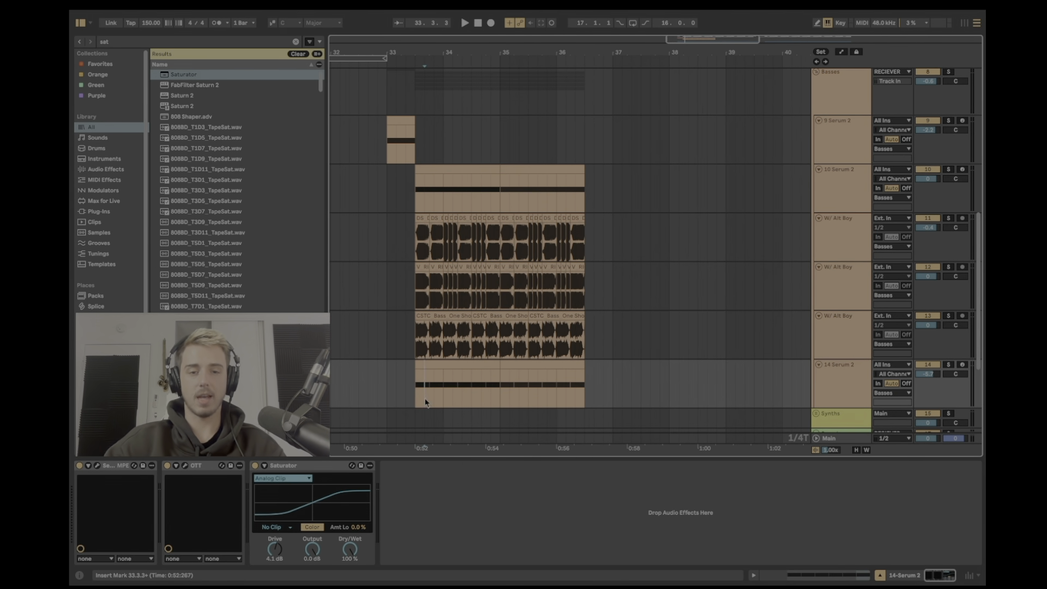
{"action": "left_click", "coordinate": [418, 439]}
{"action": "key", "text": "space"}
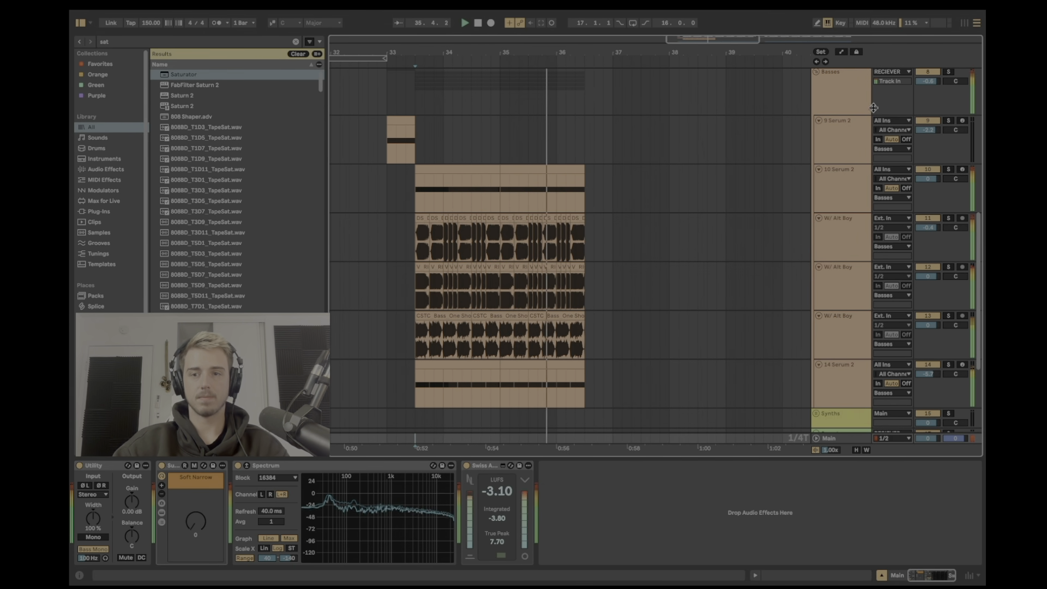
Step: Replay the section from 33.1.1 with all layers, stop, and place the insert marker at 33.3.1 on the Basses group
{"action": "left_click", "coordinate": [379, 113]}
{"action": "left_click", "coordinate": [391, 107]}
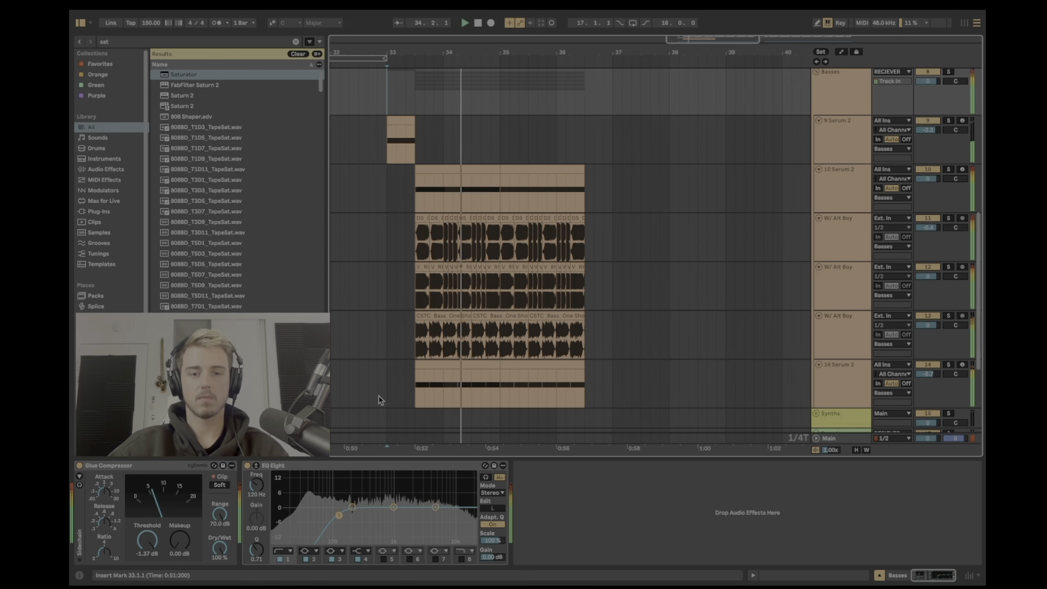
{"action": "left_click", "coordinate": [390, 381]}
{"action": "scroll", "coordinate": [398, 381], "scroll_direction": "down", "scroll_amount": 3}
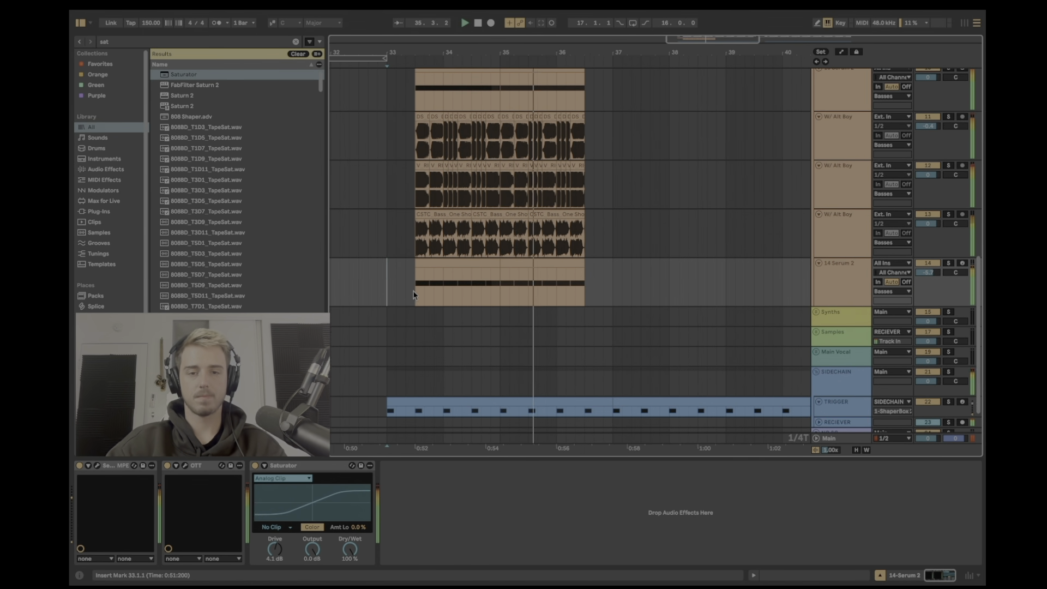
{"action": "scroll", "coordinate": [413, 295], "scroll_direction": "up", "scroll_amount": 3}
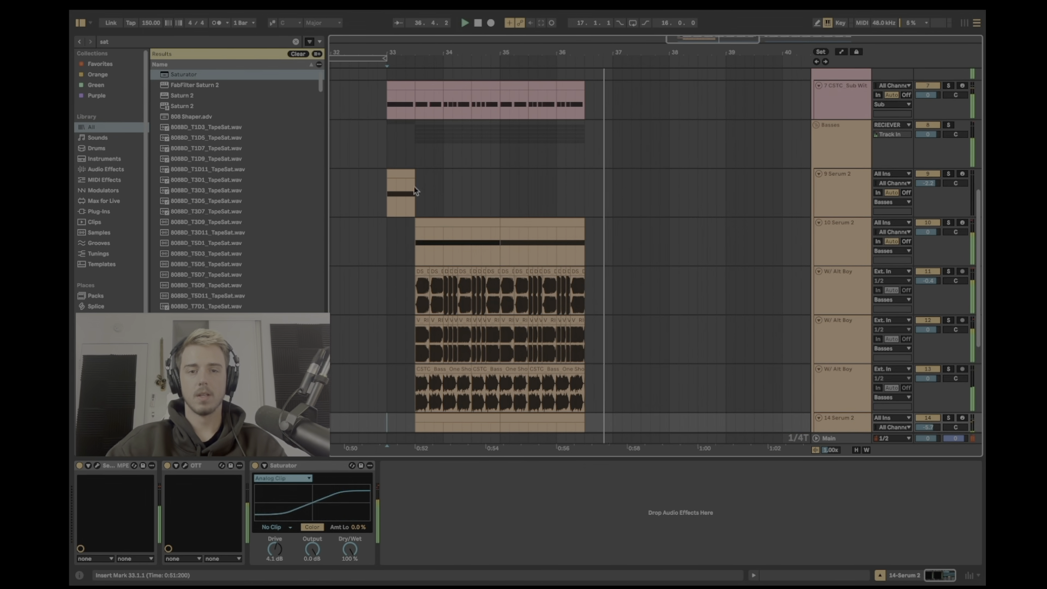
{"action": "key", "text": "space"}
{"action": "left_click", "coordinate": [414, 151]}
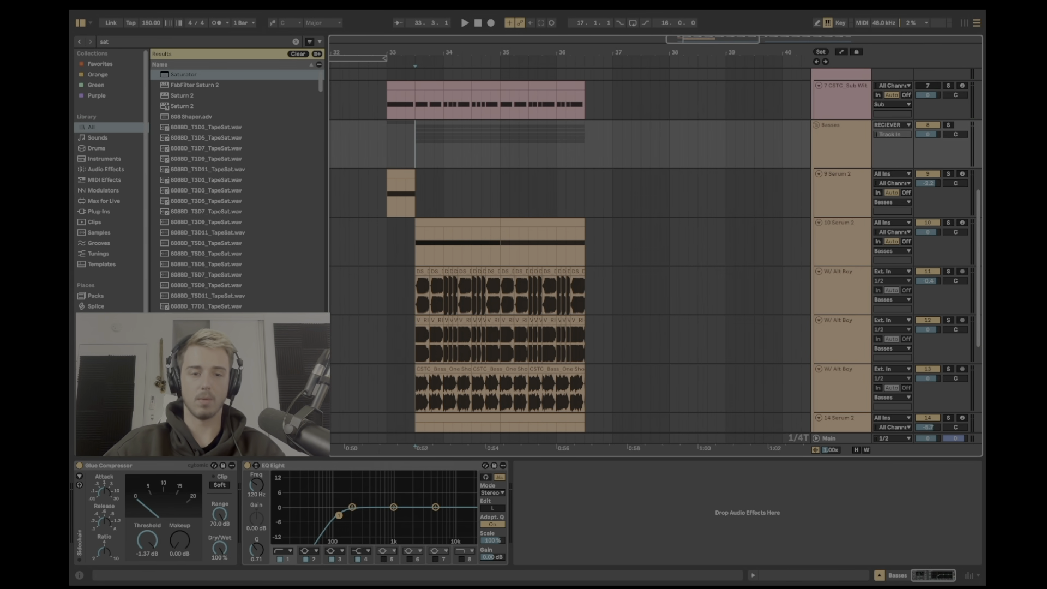
Step: Solo the Basses group, play it from 33.3.1 and check the Spectrum and loudness meter on the Main track
{"action": "key", "text": "space"}
{"action": "left_click", "coordinate": [389, 165]}
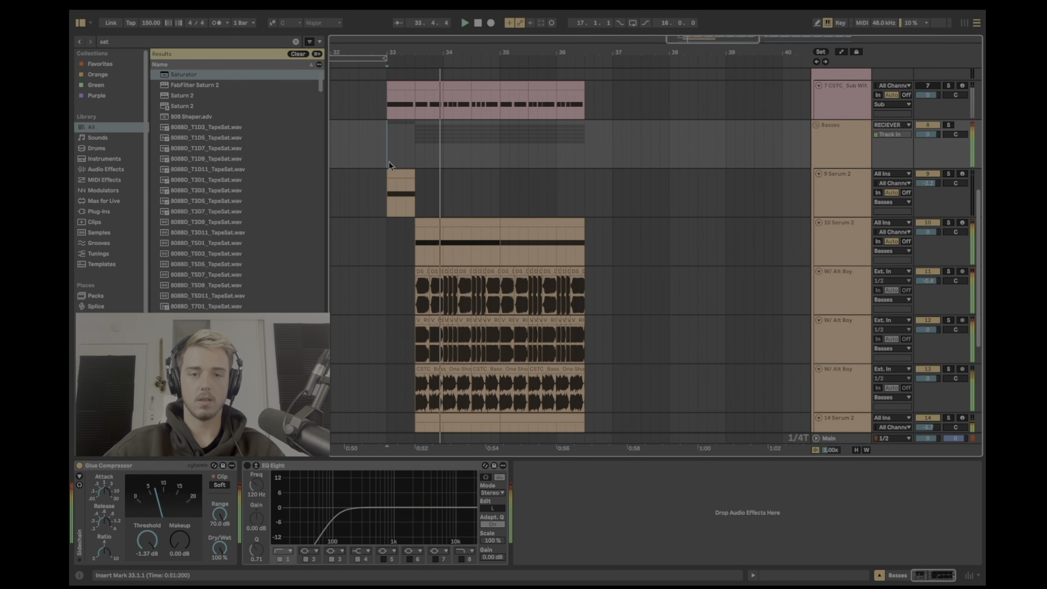
{"action": "left_click", "coordinate": [417, 162]}
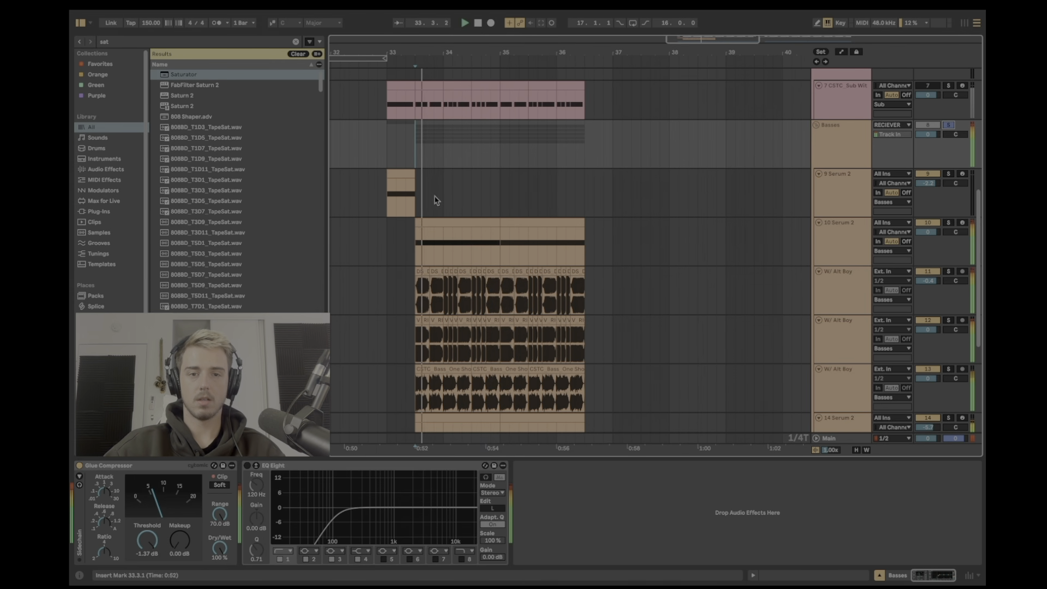
{"action": "left_click", "coordinate": [416, 438]}
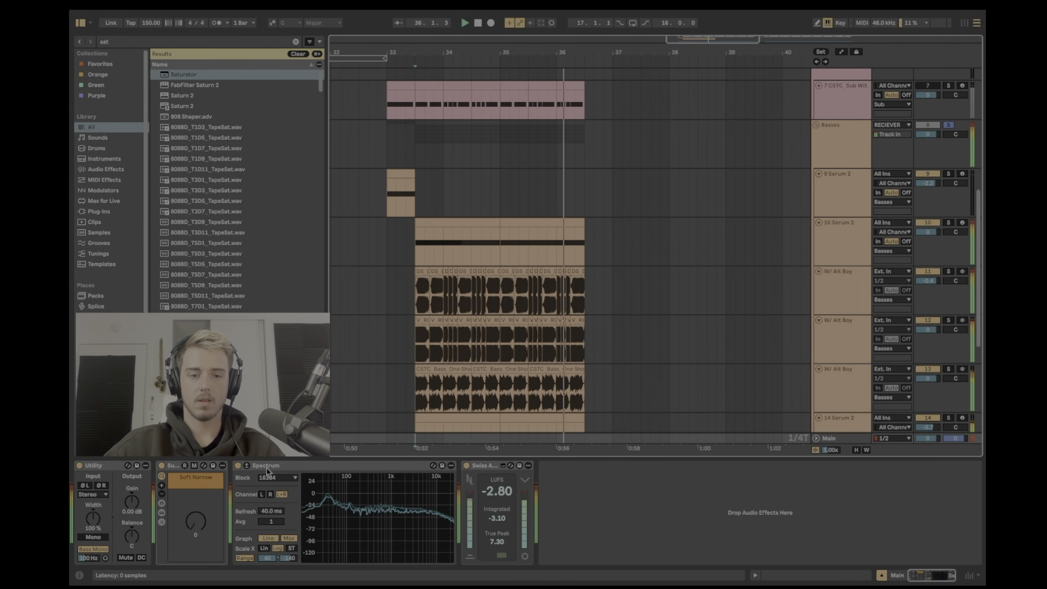
{"action": "scroll", "coordinate": [426, 220], "scroll_direction": "down", "scroll_amount": 4}
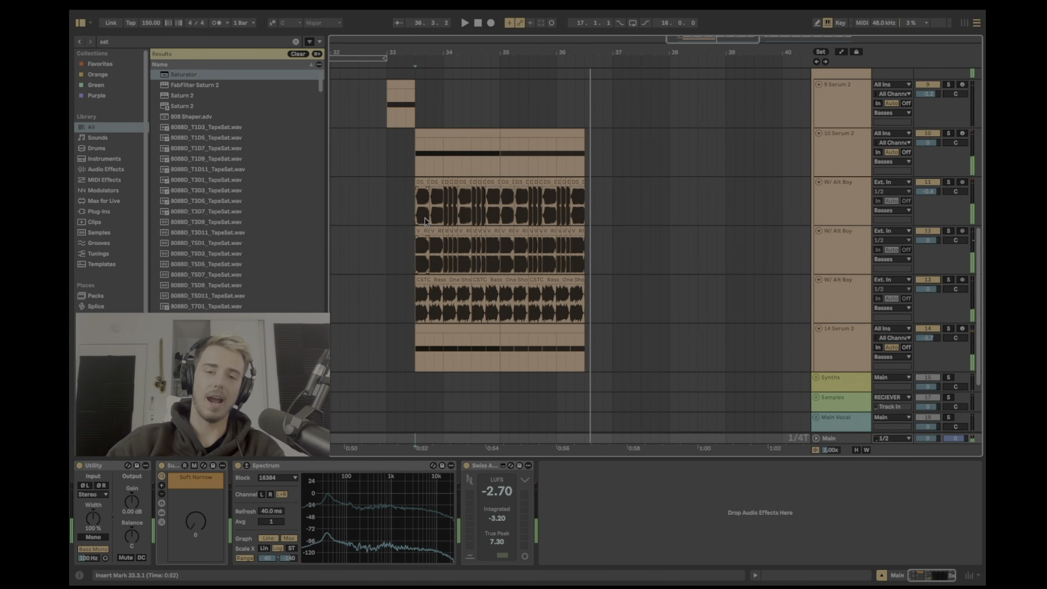
{"action": "left_click", "coordinate": [432, 211]}
{"action": "key", "text": "space"}
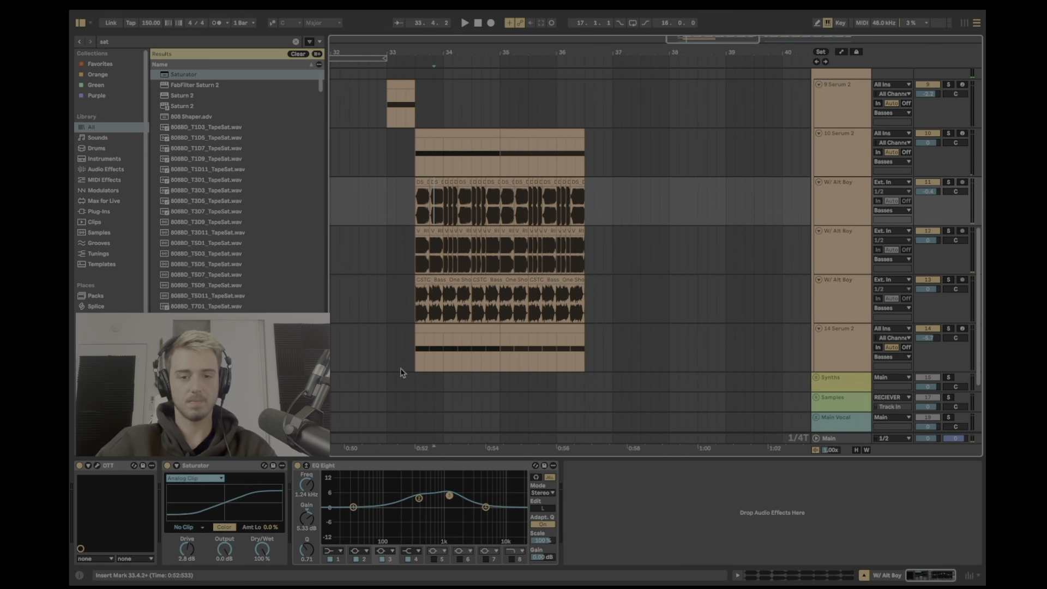
Step: Replay from 33.3.1 and inspect the effect chains on tracks 14, 12 and 10
{"action": "left_click", "coordinate": [421, 358]}
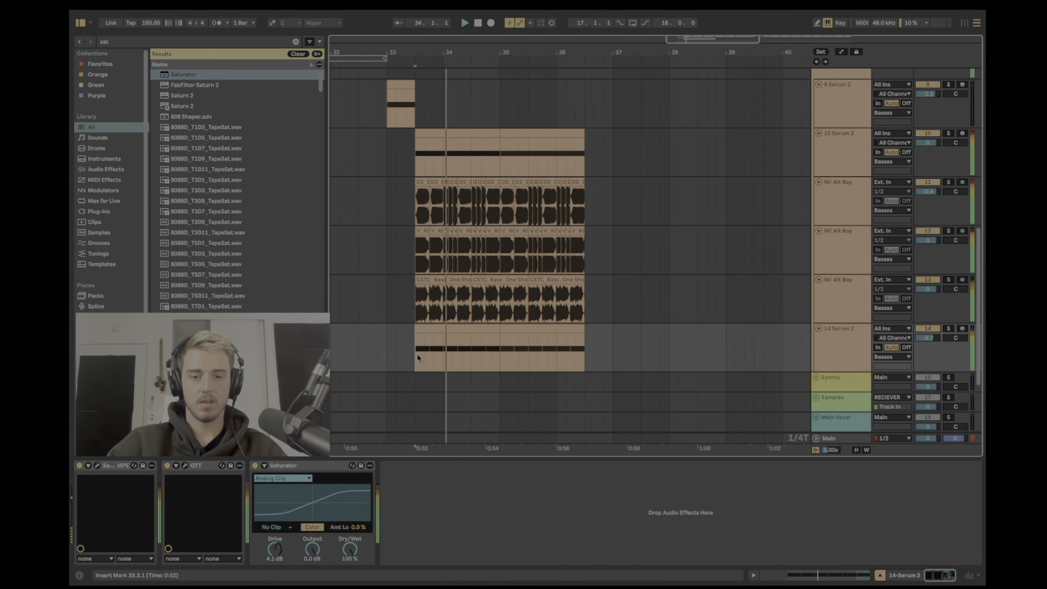
{"action": "left_click", "coordinate": [418, 303]}
{"action": "left_click", "coordinate": [435, 252]}
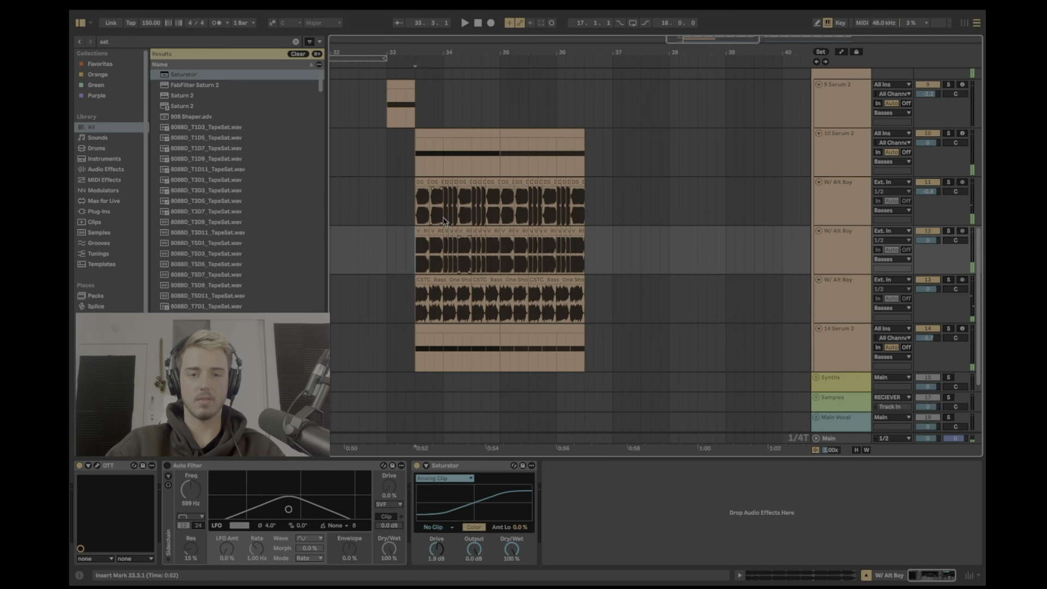
{"action": "left_click", "coordinate": [415, 210]}
{"action": "left_click", "coordinate": [414, 160]}
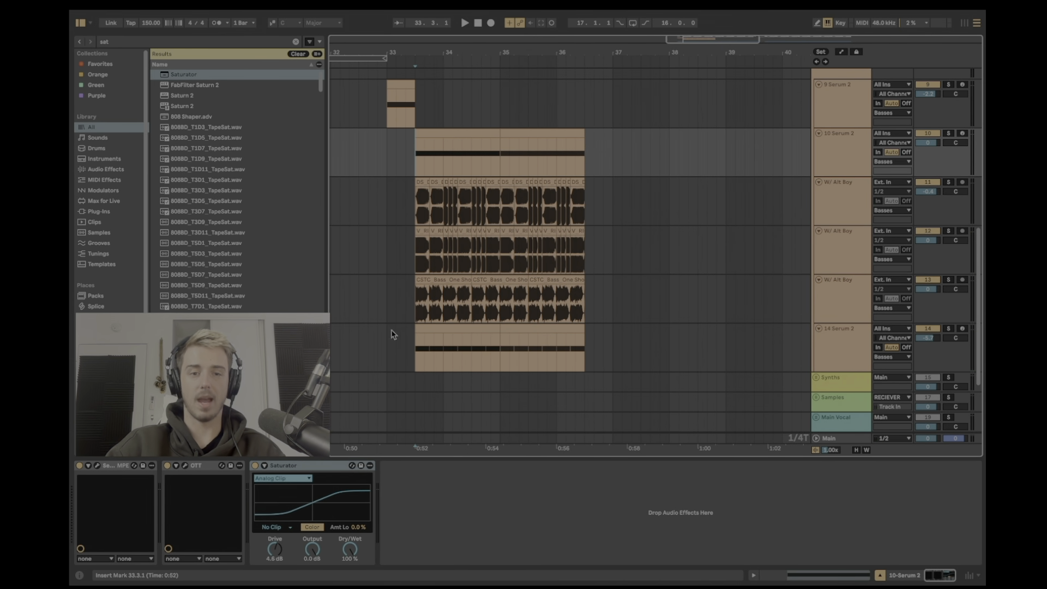
{"action": "left_click", "coordinate": [410, 250]}
{"action": "scroll", "coordinate": [363, 354], "scroll_direction": "up", "scroll_amount": 3}
{"action": "left_click", "coordinate": [332, 465]}
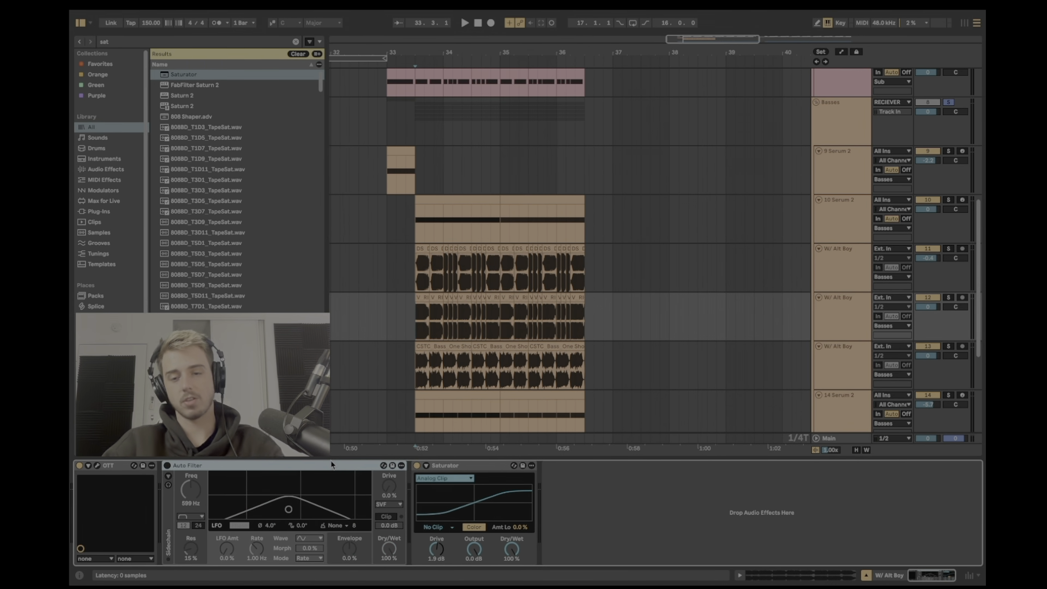
Step: Inspect the sub track's rack and play the soloed Basses group from 33.3.1 while viewing its Glue Compressor and EQ Eight
{"action": "left_click", "coordinate": [395, 121]}
{"action": "left_click", "coordinate": [278, 481]}
{"action": "scroll", "coordinate": [478, 174], "scroll_direction": "up", "scroll_amount": 2}
{"action": "left_click_drag", "start_coordinate": [389, 185], "coordinate": [474, 173]}
{"action": "left_click", "coordinate": [415, 188]}
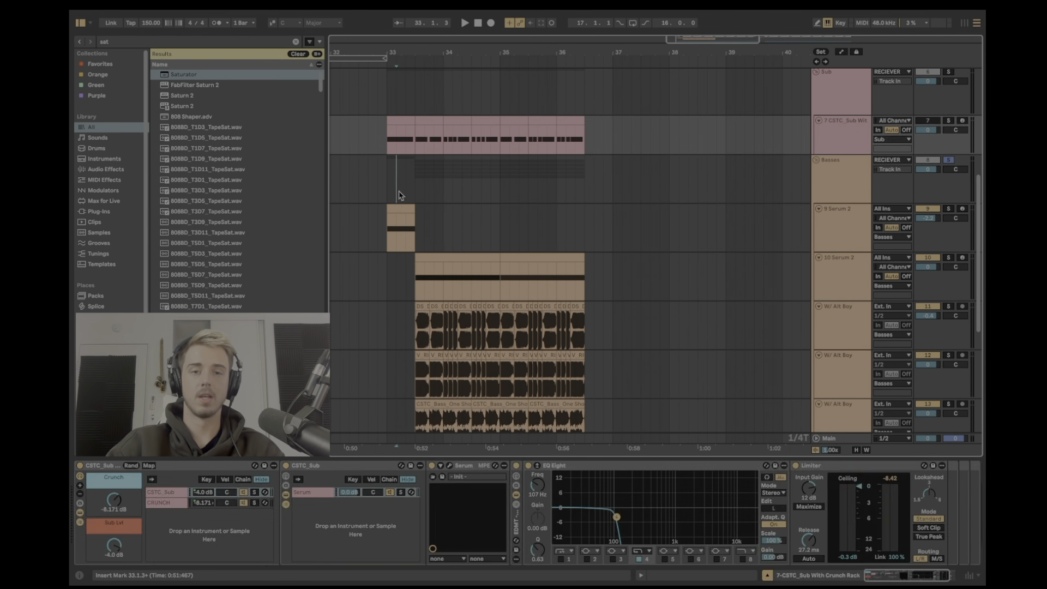
{"action": "left_click", "coordinate": [338, 516]}
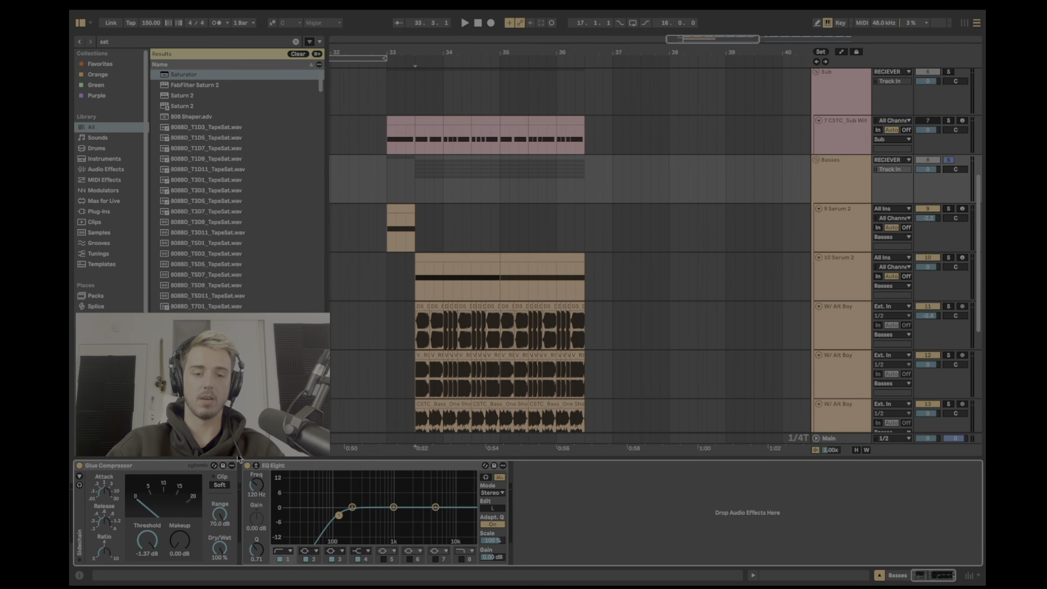
{"action": "key", "text": "space"}
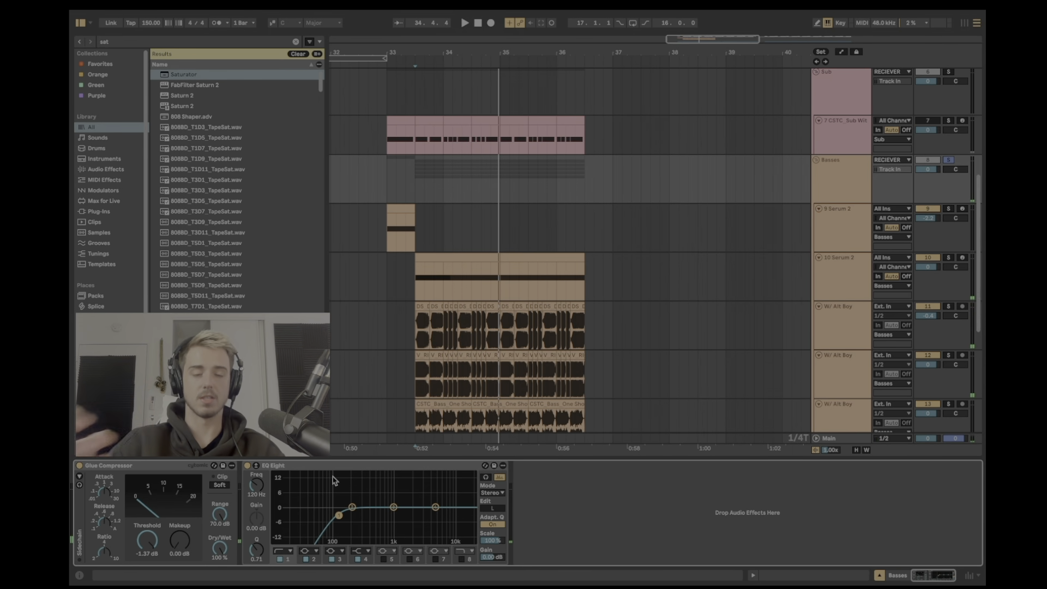
Step: Clear the Basses solo, play the section with the sub from 33.1.1 and 33.3.1, and check the Main track's loudness meter
{"action": "left_click", "coordinate": [601, 125]}
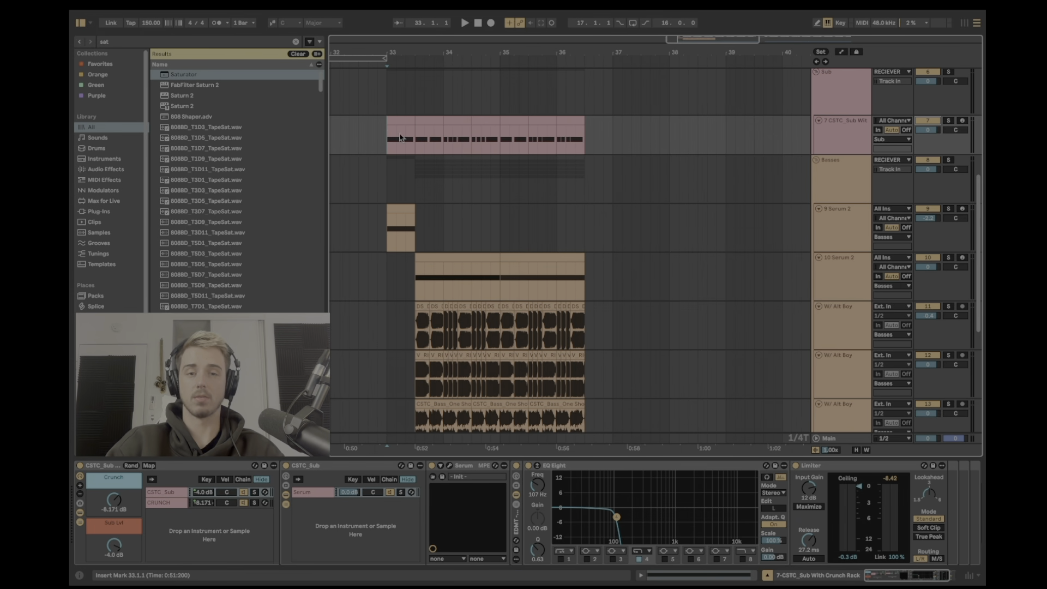
{"action": "key", "text": "space"}
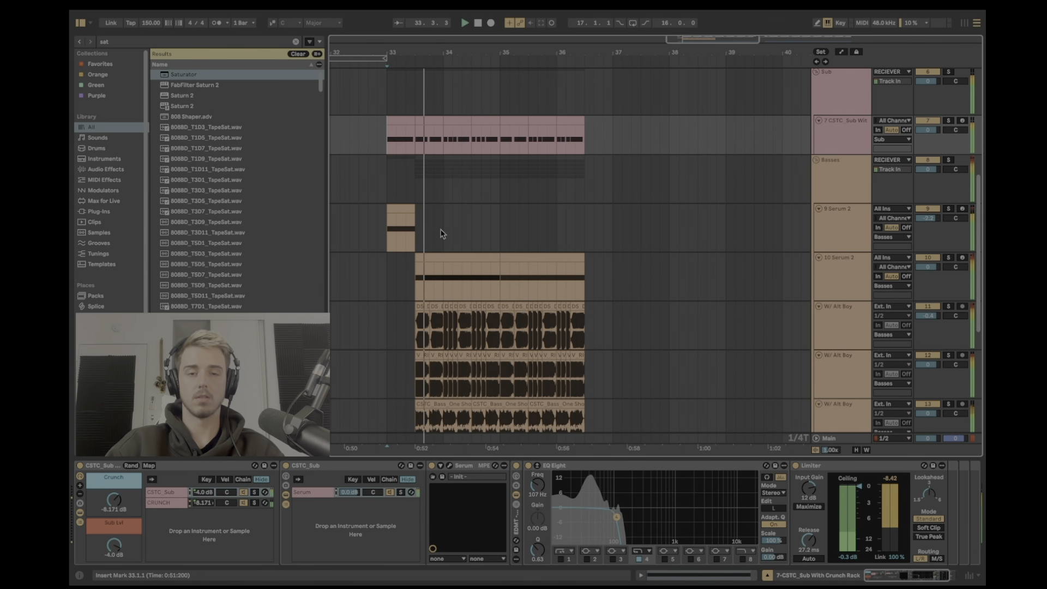
{"action": "left_click", "coordinate": [423, 192]}
{"action": "scroll", "coordinate": [437, 273], "scroll_direction": "down", "scroll_amount": 3}
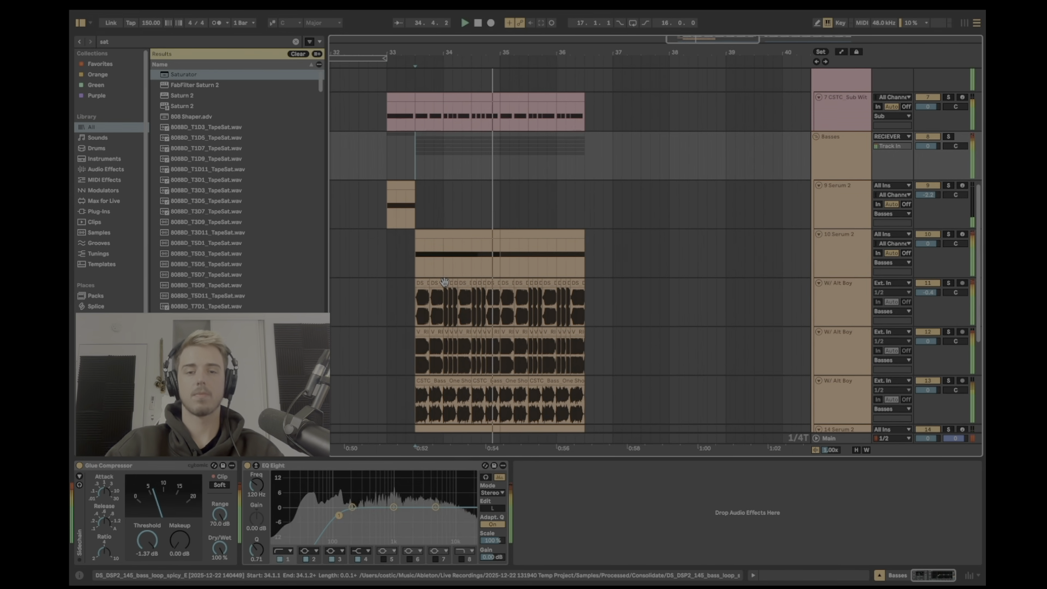
{"action": "scroll", "coordinate": [429, 345], "scroll_direction": "down", "scroll_amount": 5}
{"action": "left_click", "coordinate": [421, 363]}
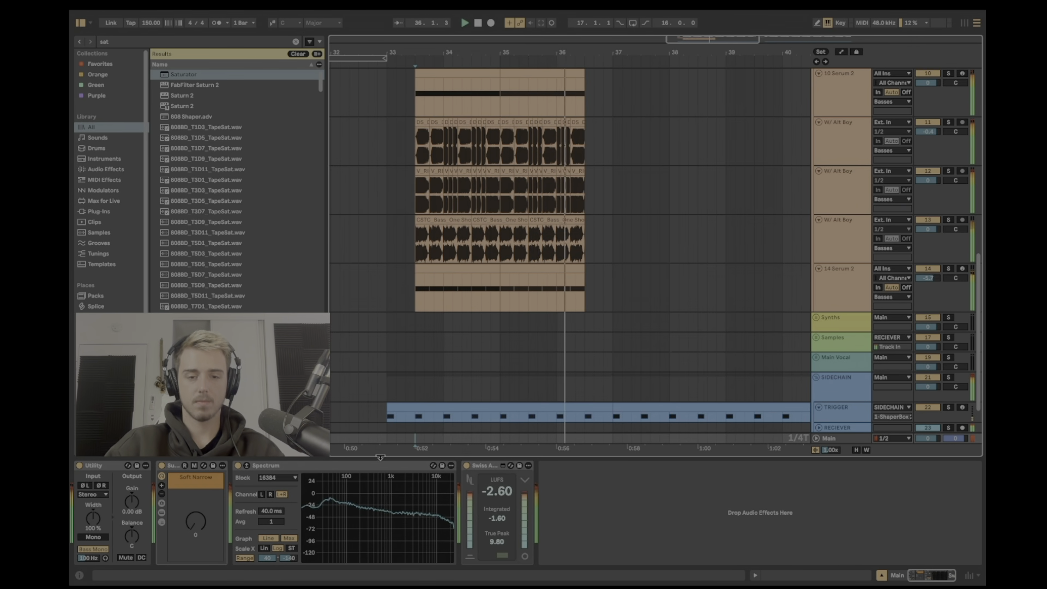
{"action": "key", "text": "space"}
{"action": "key", "text": "space"}
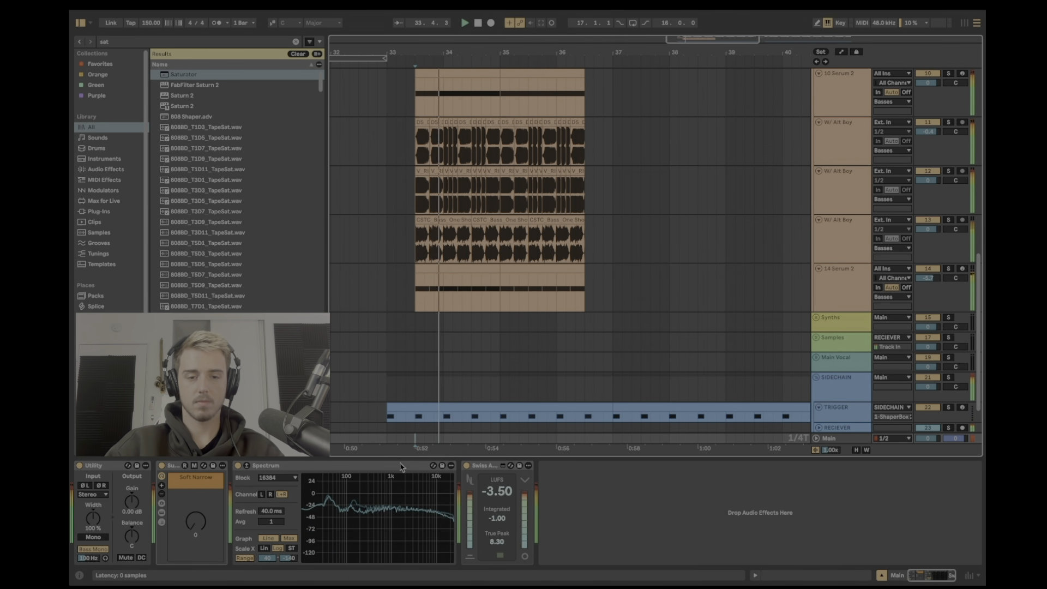
Step: Solo track 14 and audition its Serum 2 layer from 33.3.1
{"action": "left_click", "coordinate": [405, 288]}
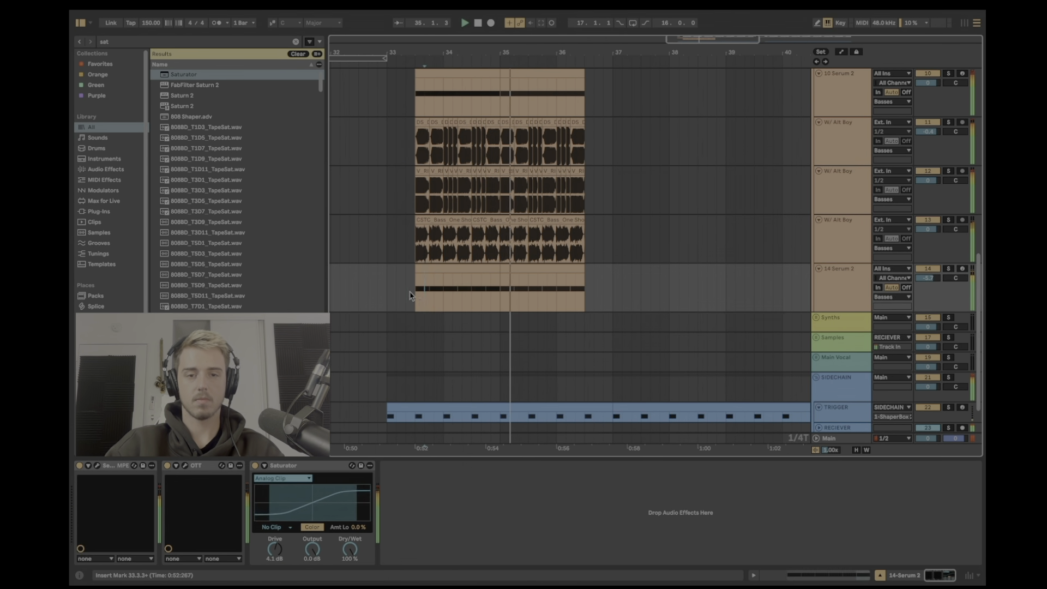
{"action": "scroll", "coordinate": [873, 245], "scroll_direction": "up", "scroll_amount": 5}
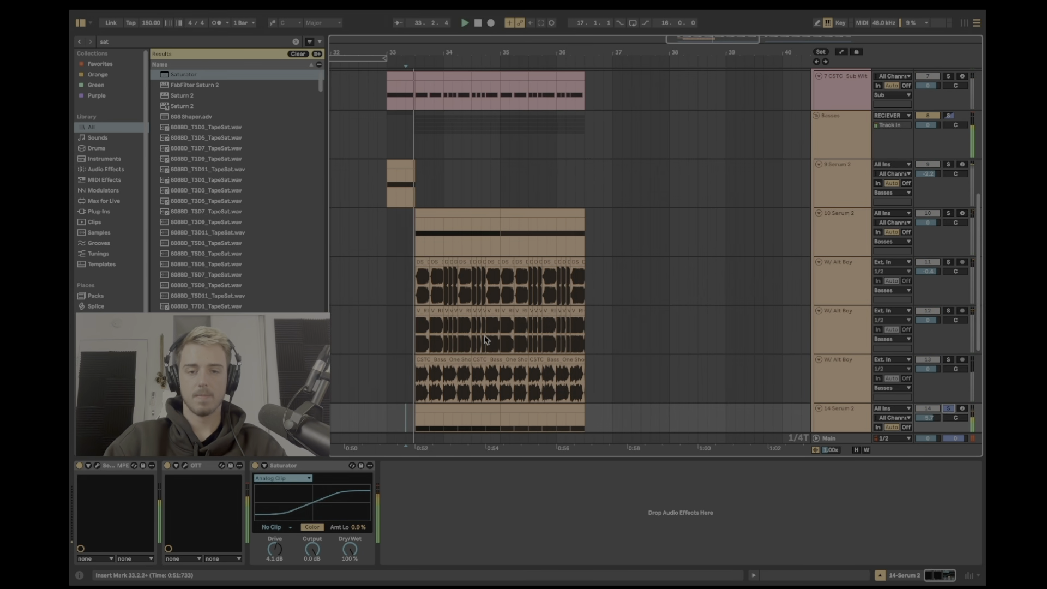
{"action": "scroll", "coordinate": [930, 243], "scroll_direction": "down", "scroll_amount": 5}
{"action": "left_click", "coordinate": [413, 303]}
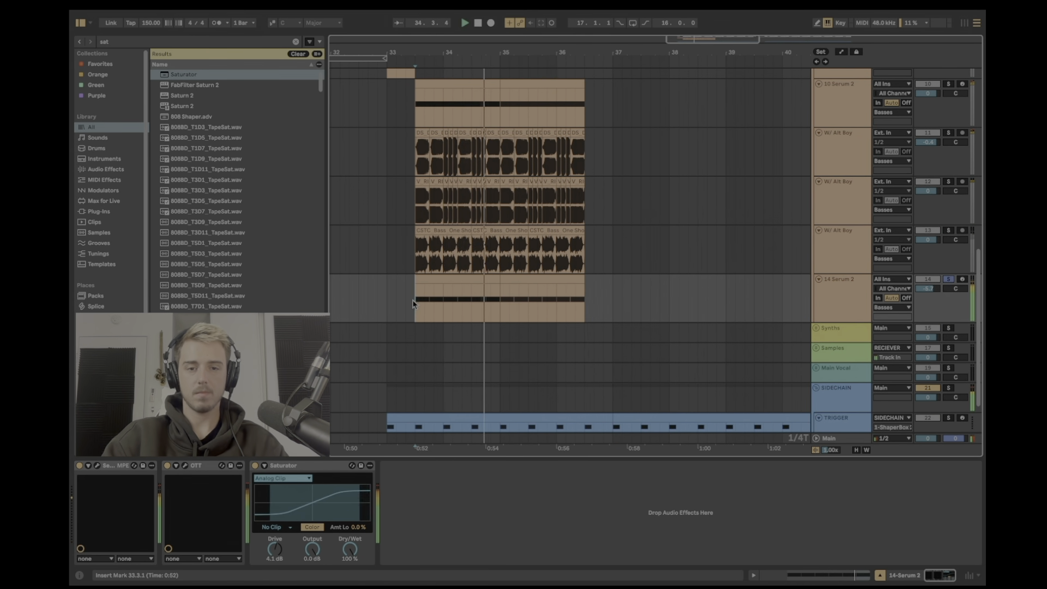
Step: Load an EQ Eight onto track 14 and remove it again
{"action": "key", "text": "super+f"}
{"action": "type", "text": "eq"}
{"action": "key", "text": "Down"}
{"action": "key", "text": "Down"}
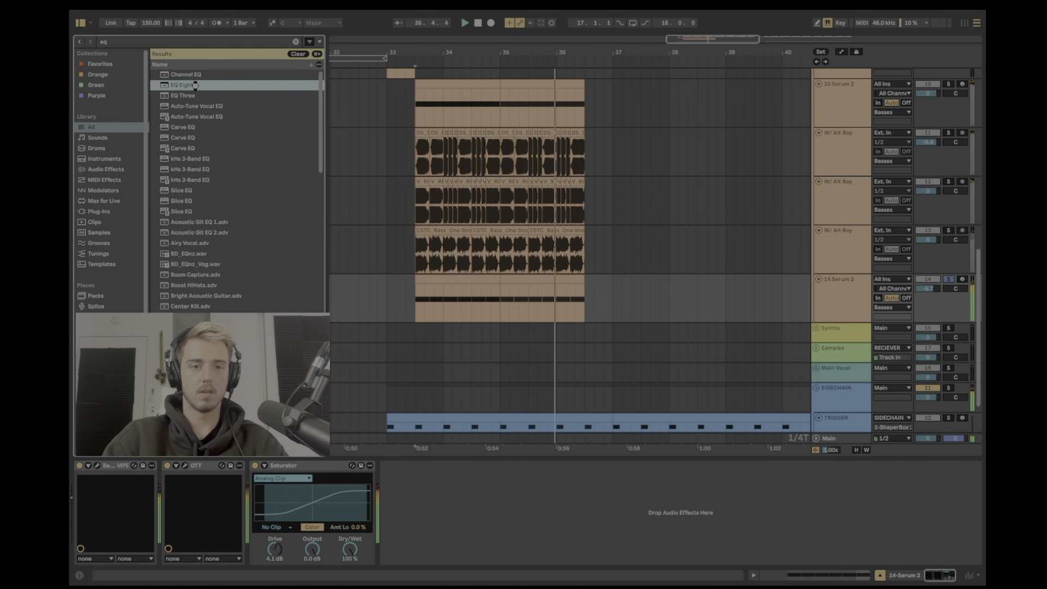
{"action": "key", "text": "Return"}
{"action": "key", "text": "Delete"}
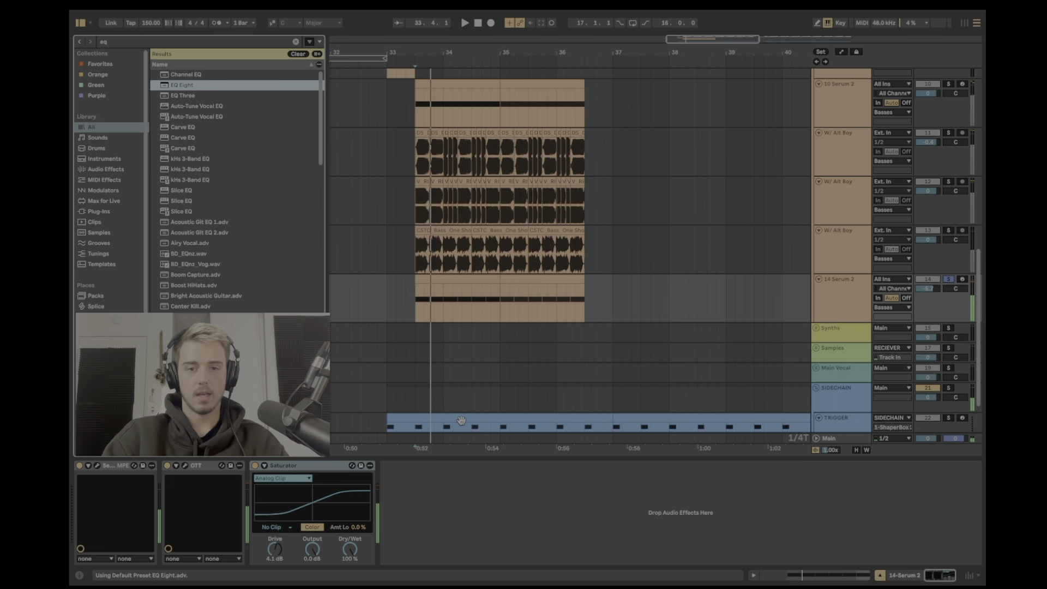
Step: Bounce track 14 in place and split the start of the bounced audio into short slices
{"action": "right_click", "coordinate": [849, 309]}
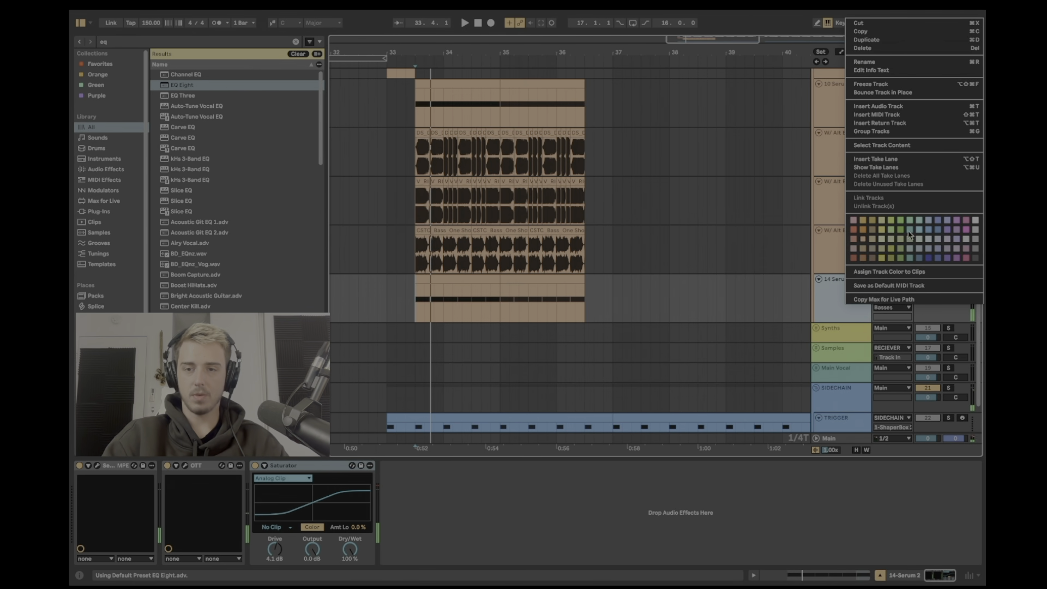
{"action": "left_click", "coordinate": [898, 93]}
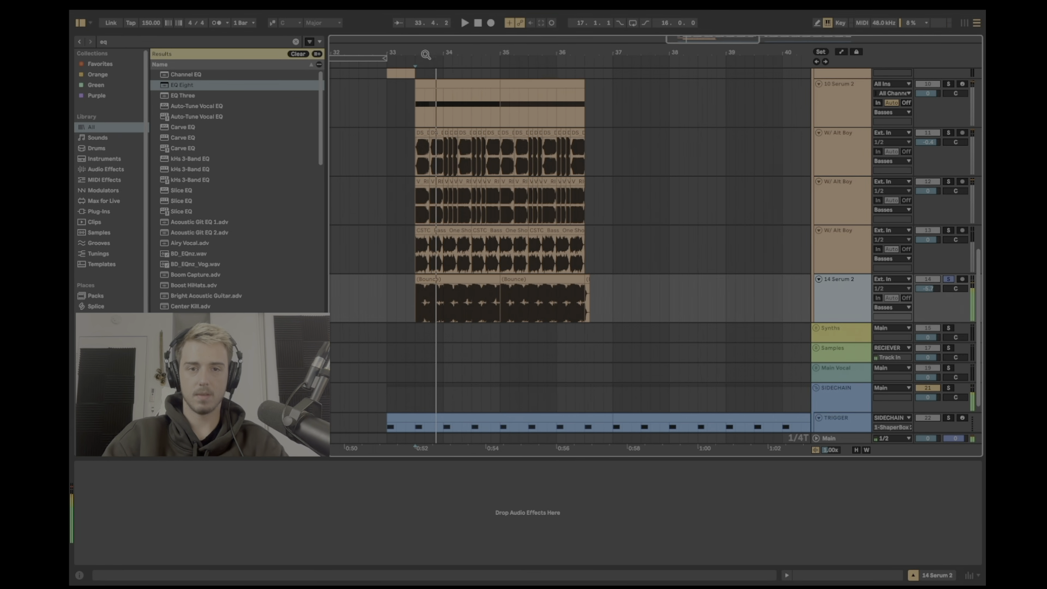
{"action": "left_click_drag", "start_coordinate": [425, 55], "coordinate": [440, 176]}
{"action": "left_click", "coordinate": [435, 295]}
{"action": "key", "text": "ctrl+e"}
Step: Audition the first two bounced slices on track 14 and consolidate 33.3.1 to 34.1.1 into one clip
{"action": "left_click", "coordinate": [425, 291]}
{"action": "key", "text": "space"}
{"action": "left_click", "coordinate": [456, 287], "text": "shift"}
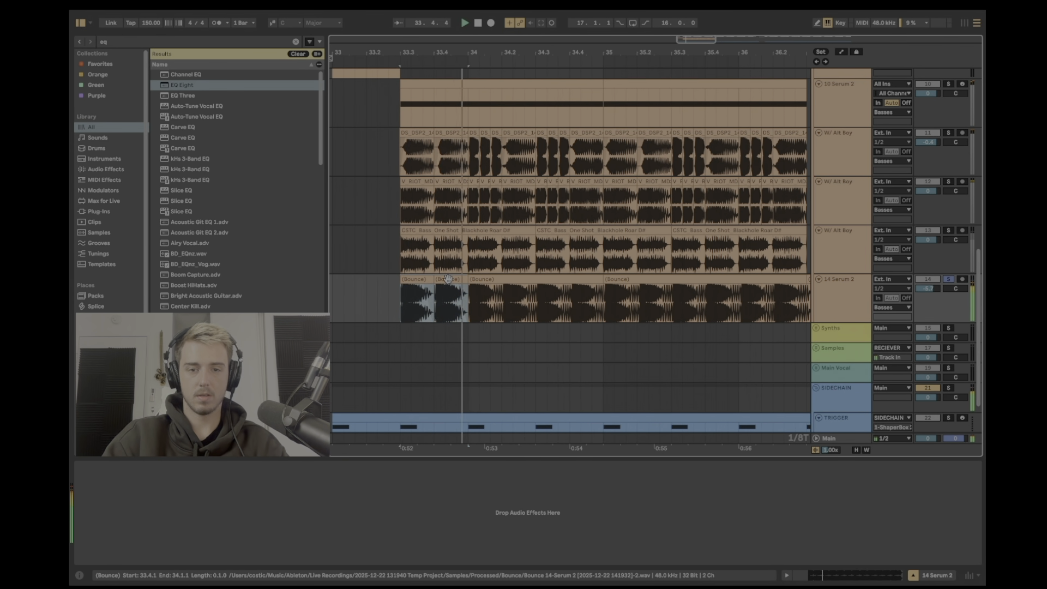
{"action": "left_click", "coordinate": [406, 289]}
{"action": "left_click", "coordinate": [436, 290]}
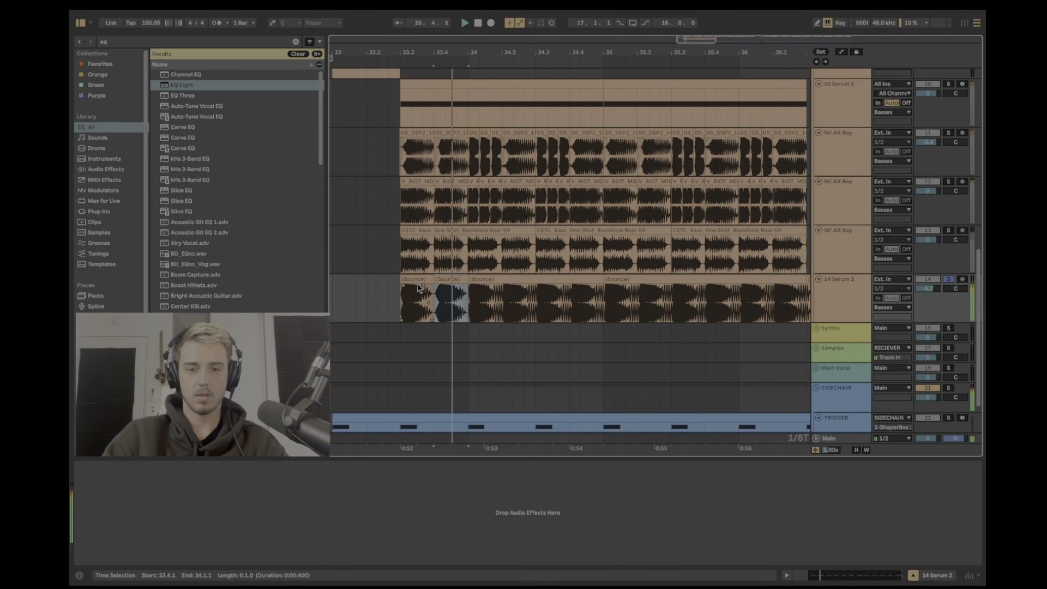
{"action": "left_click", "coordinate": [419, 281]}
{"action": "key", "text": "ctrl+j"}
Step: Duplicate the consolidated clip along track 14 until it fills the section up to 36.3.1
{"action": "key", "text": "ctrl+d"}
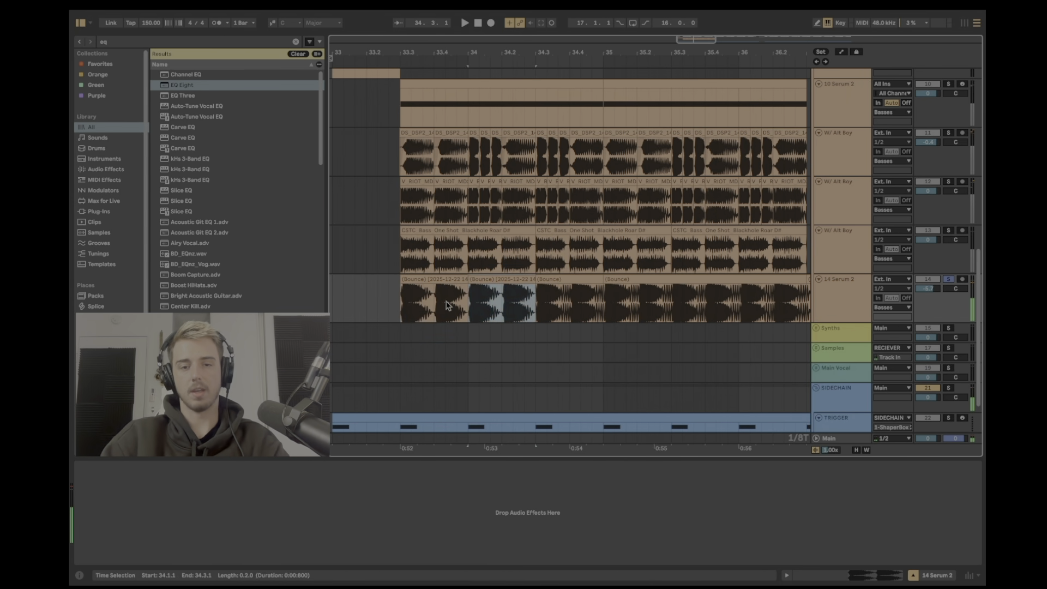
{"action": "key", "text": "ctrl+d"}
{"action": "key", "text": "ctrl+d"}
{"action": "key", "text": "ctrl+d"}
{"action": "left_click_drag", "start_coordinate": [538, 54], "coordinate": [480, 69]}
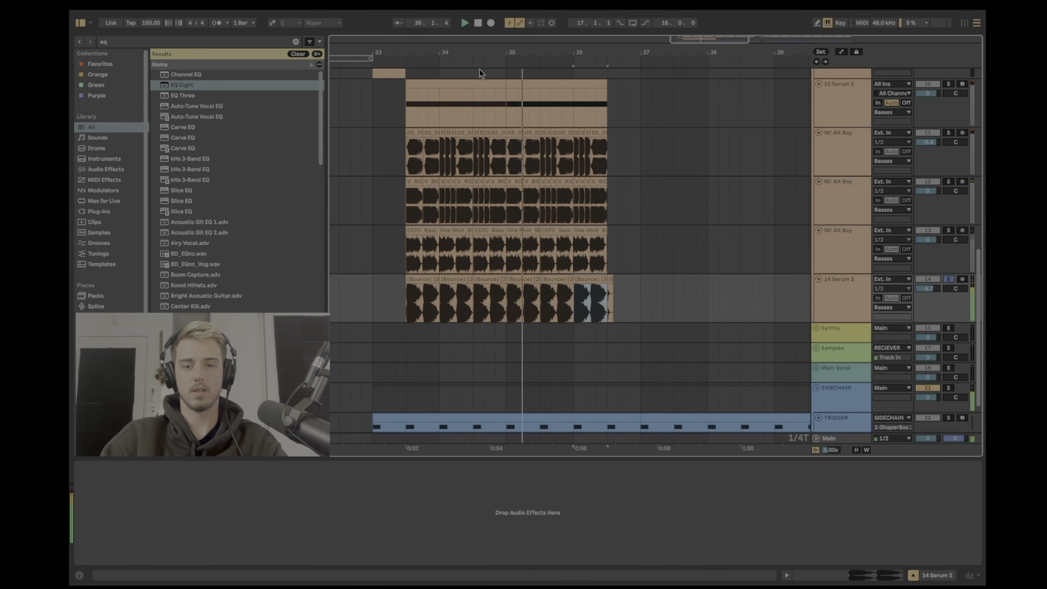
Step: Remove the leftover bounced tail after 36.3.1 and lower track 14's volume while playing all layers from 33.3.1
{"action": "left_click", "coordinate": [607, 282]}
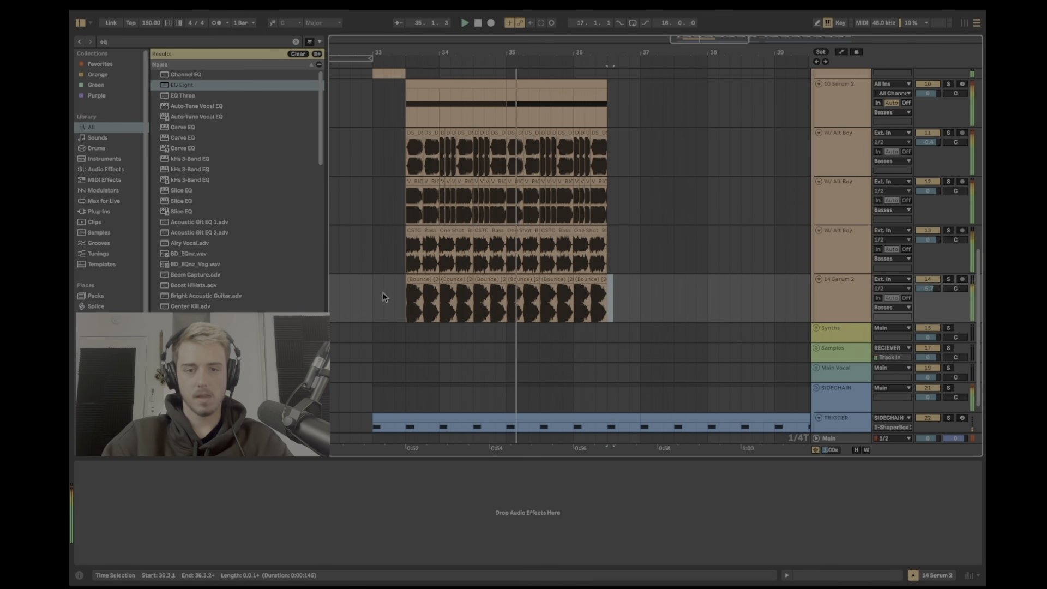
{"action": "left_click", "coordinate": [407, 297]}
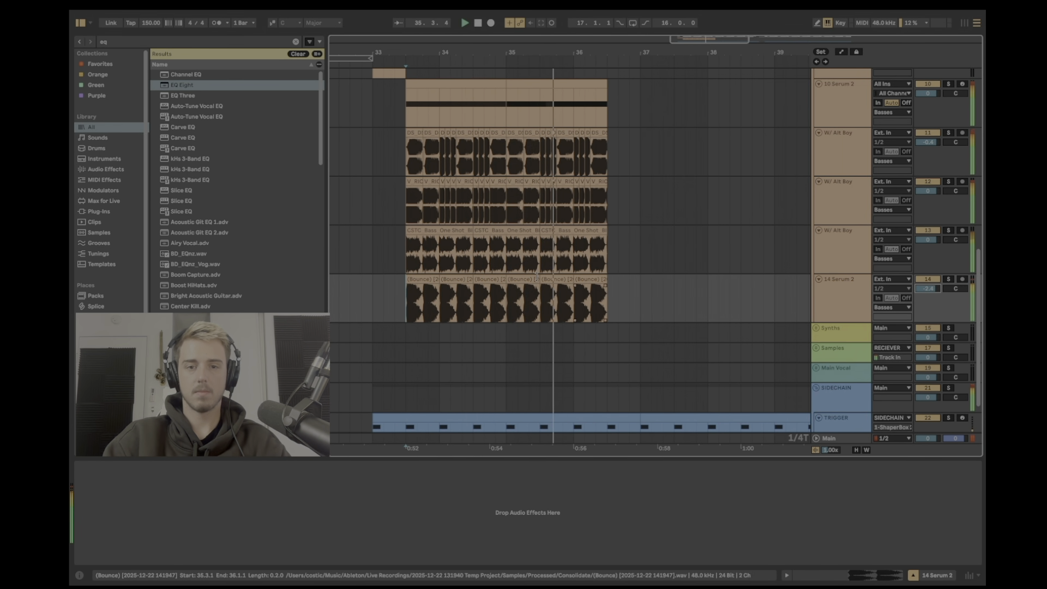
{"action": "left_click", "coordinate": [402, 264]}
Step: Play the full section from 33.1.1 and review the sub and all layered bass clips within the Basses group
{"action": "scroll", "coordinate": [428, 256], "scroll_direction": "up", "scroll_amount": 5}
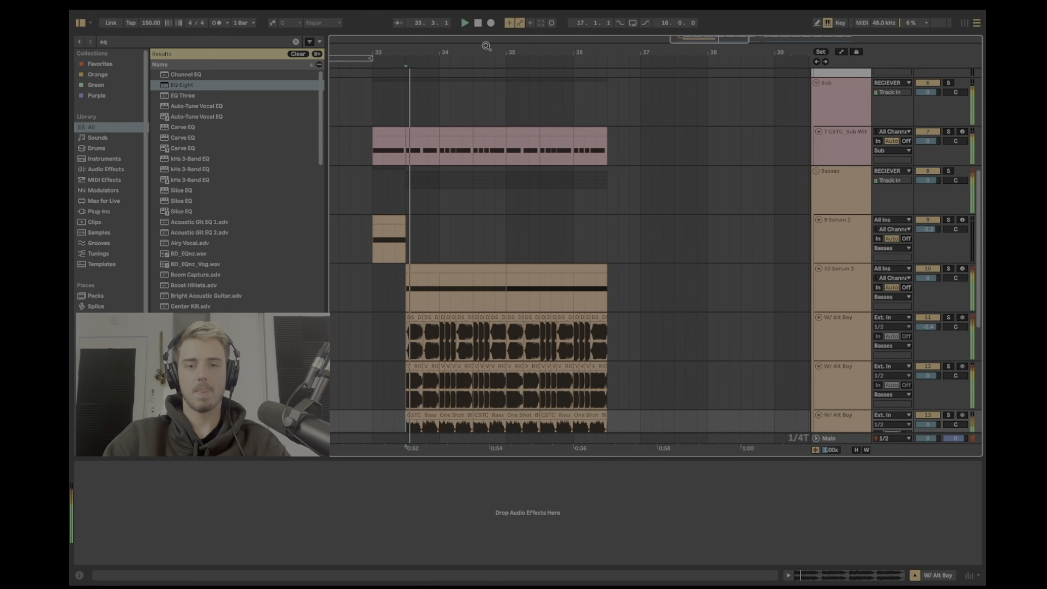
{"action": "key", "text": "minus"}
{"action": "left_click", "coordinate": [419, 215]}
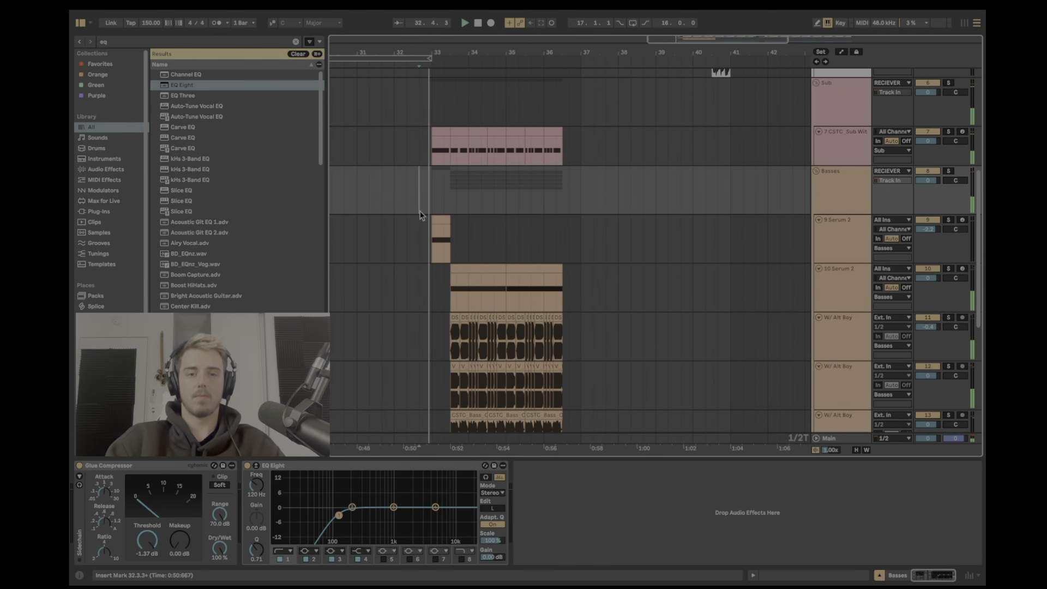
{"action": "scroll", "coordinate": [431, 197], "scroll_direction": "down", "scroll_amount": 5}
{"action": "scroll", "coordinate": [437, 180], "scroll_direction": "up", "scroll_amount": 4}
{"action": "left_click", "coordinate": [436, 175]}
{"action": "scroll", "coordinate": [463, 179], "scroll_direction": "down", "scroll_amount": 3}
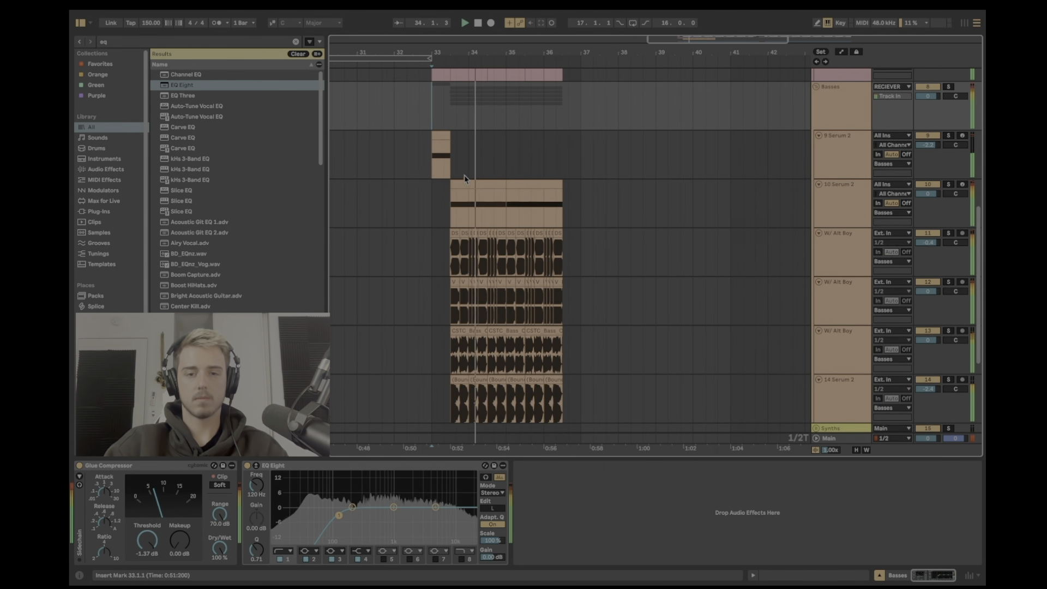
{"action": "scroll", "coordinate": [465, 178], "scroll_direction": "down", "scroll_amount": 3}
{"action": "key", "text": "plus"}
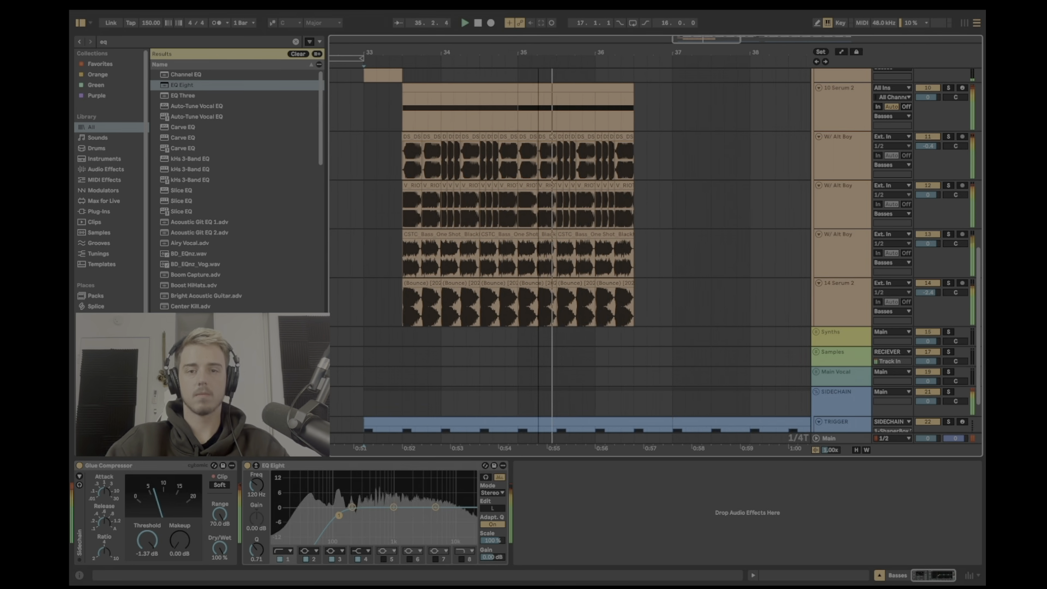
{"action": "left_click_drag", "start_coordinate": [539, 53], "coordinate": [566, 51]}
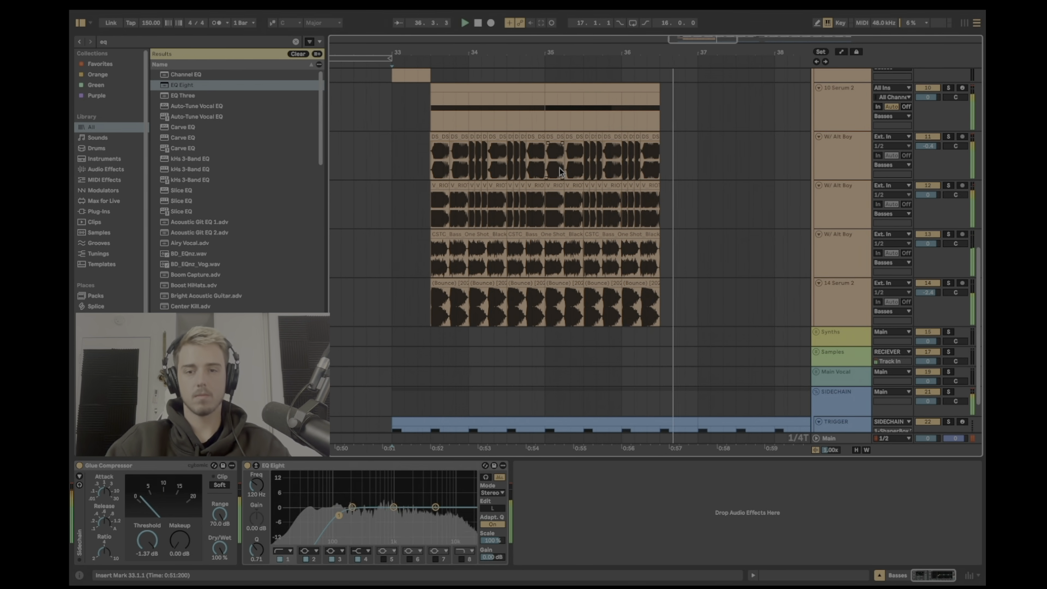
Step: Insert an audio track beneath track 14, clear the browser search and return to the Glitches one-shots in the sample library
{"action": "left_click", "coordinate": [417, 321]}
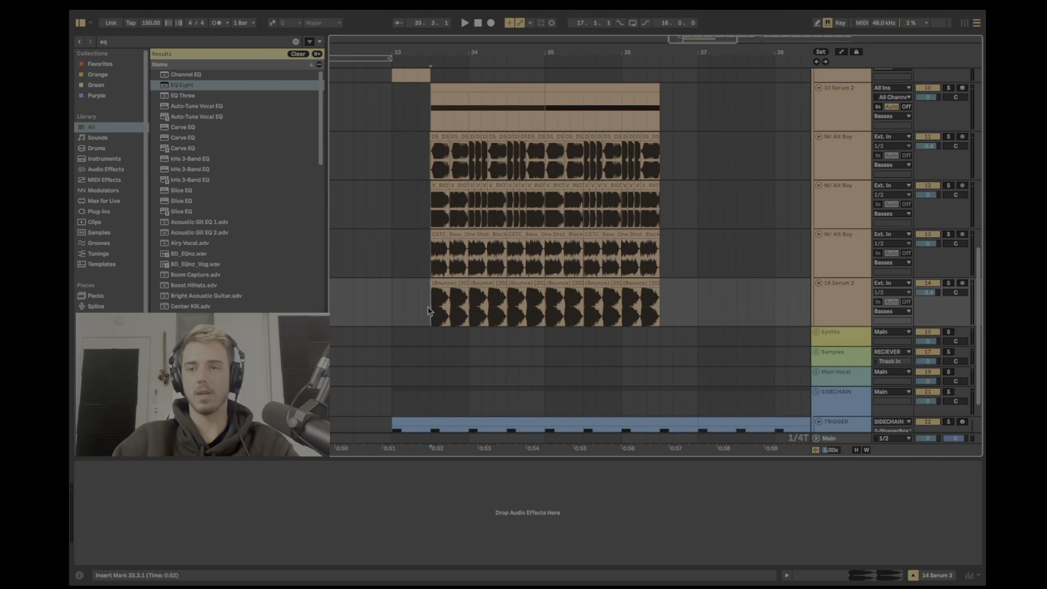
{"action": "key", "text": "ctrl+t"}
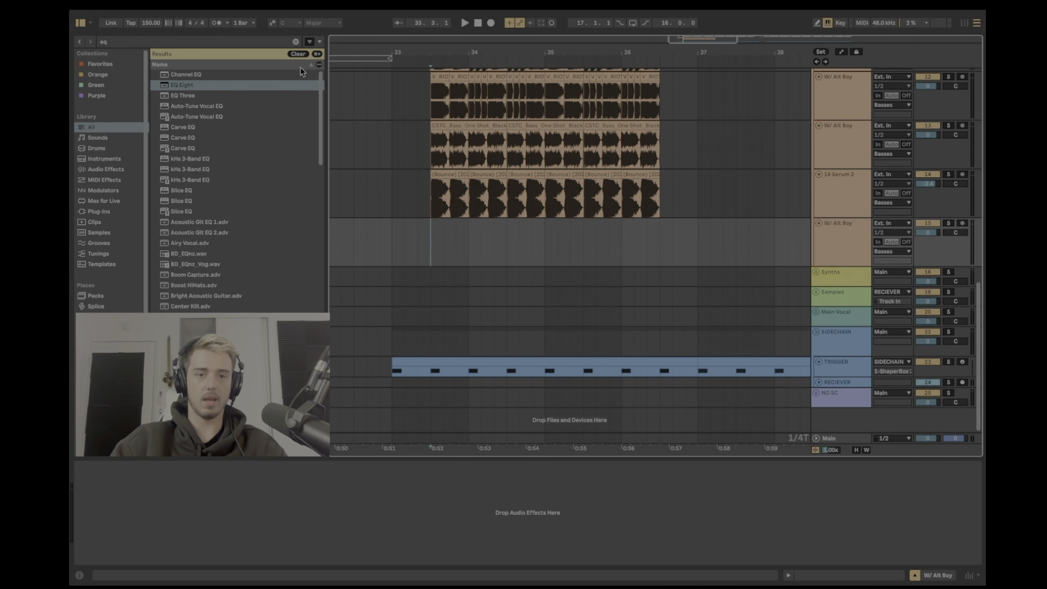
{"action": "left_click", "coordinate": [298, 54]}
{"action": "left_click", "coordinate": [104, 370]}
{"action": "left_click", "coordinate": [194, 309]}
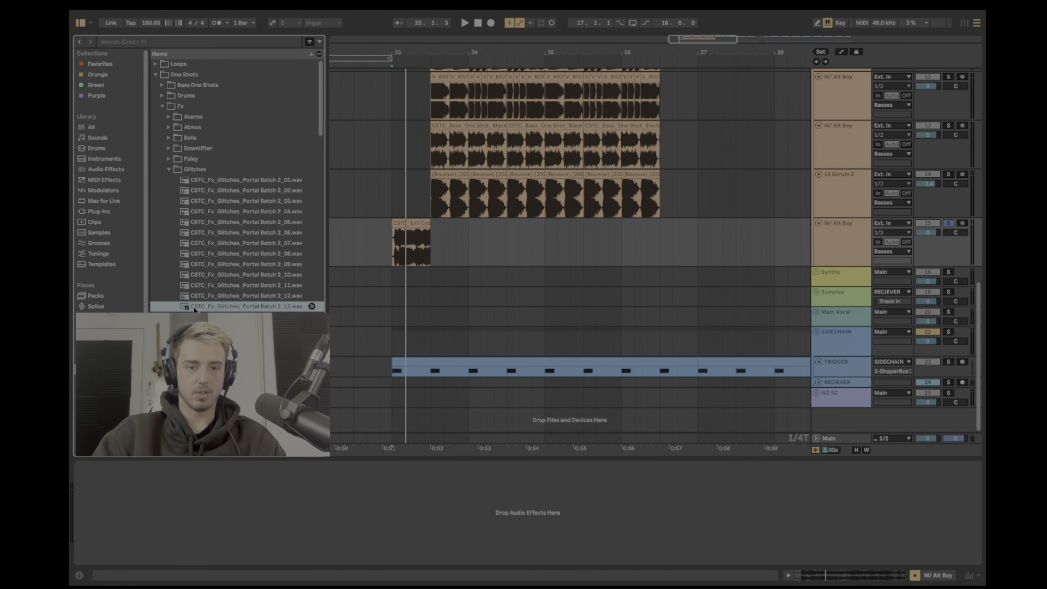
Step: Pick CSTC_Fx_Glitches_Portal Batch 4_04.wav, place it at 33.1.1 on track 15 and play it
{"action": "scroll", "coordinate": [210, 300], "scroll_direction": "down", "scroll_amount": 5}
{"action": "left_click", "coordinate": [227, 289]}
{"action": "scroll", "coordinate": [235, 341], "scroll_direction": "down", "scroll_amount": 3}
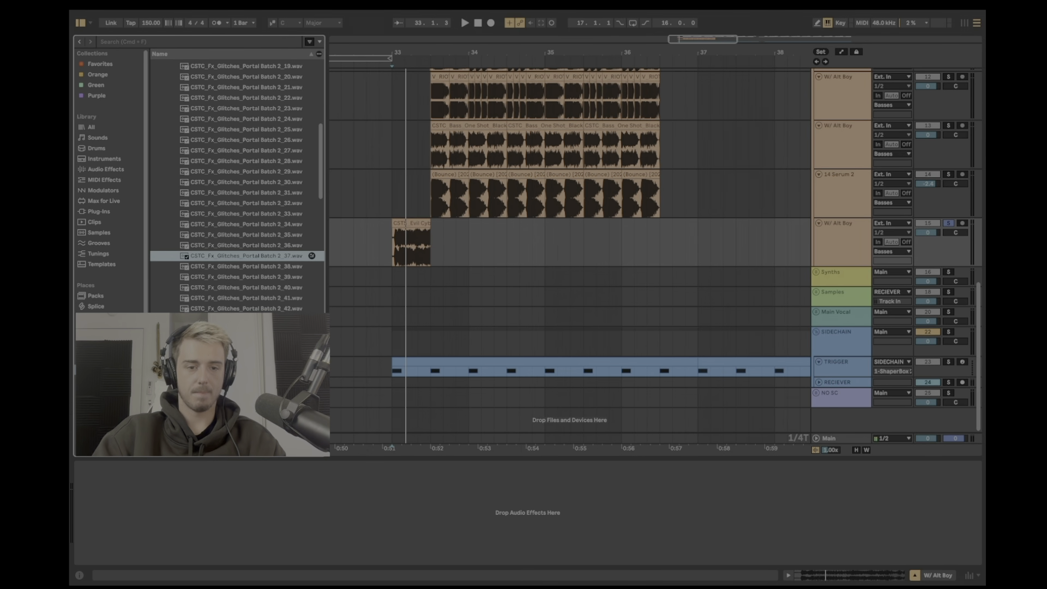
{"action": "scroll", "coordinate": [237, 185], "scroll_direction": "down", "scroll_amount": 2}
{"action": "scroll", "coordinate": [240, 185], "scroll_direction": "down", "scroll_amount": 2}
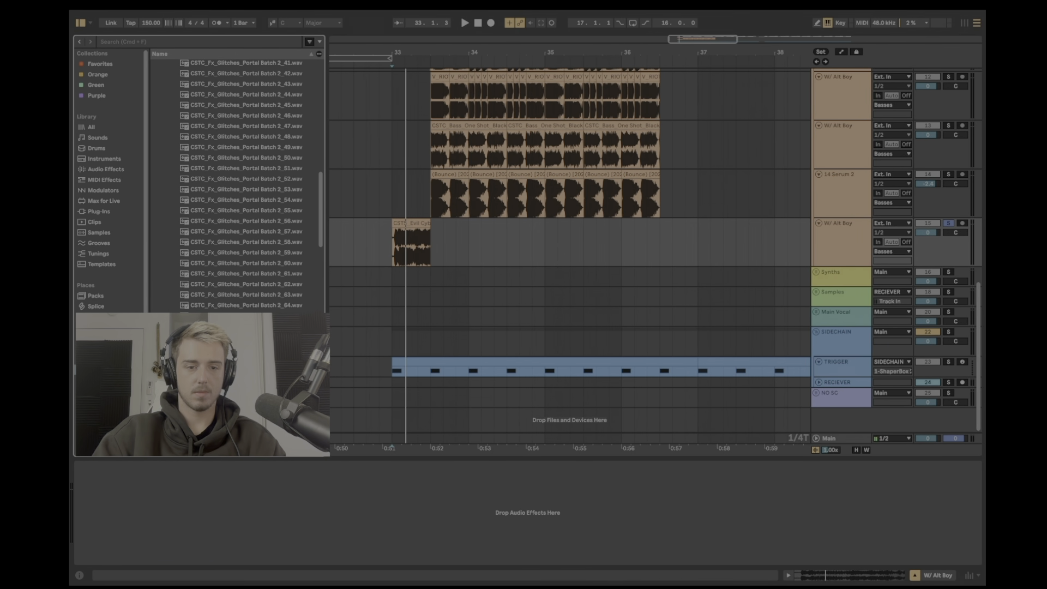
{"action": "scroll", "coordinate": [240, 185], "scroll_direction": "down", "scroll_amount": 5}
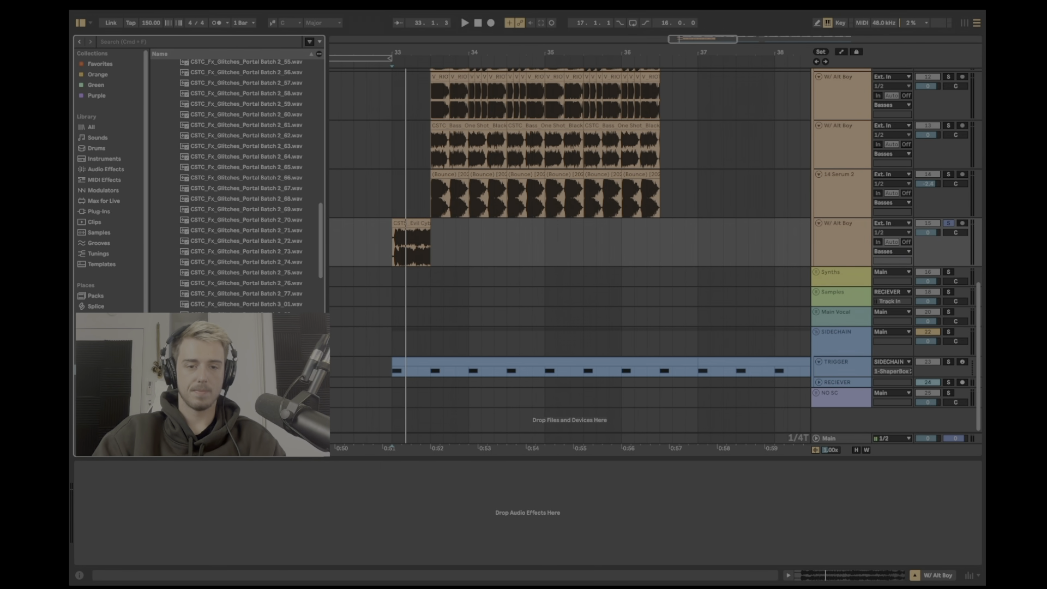
{"action": "scroll", "coordinate": [237, 218], "scroll_direction": "down", "scroll_amount": 5}
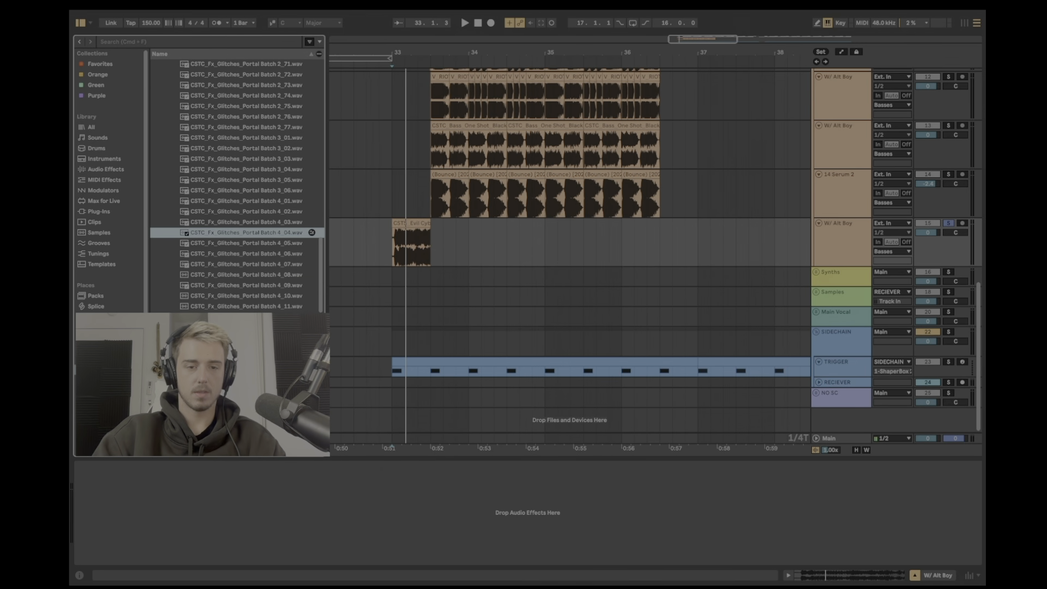
{"action": "left_click_drag", "start_coordinate": [243, 236], "coordinate": [394, 247]}
{"action": "key", "text": "space"}
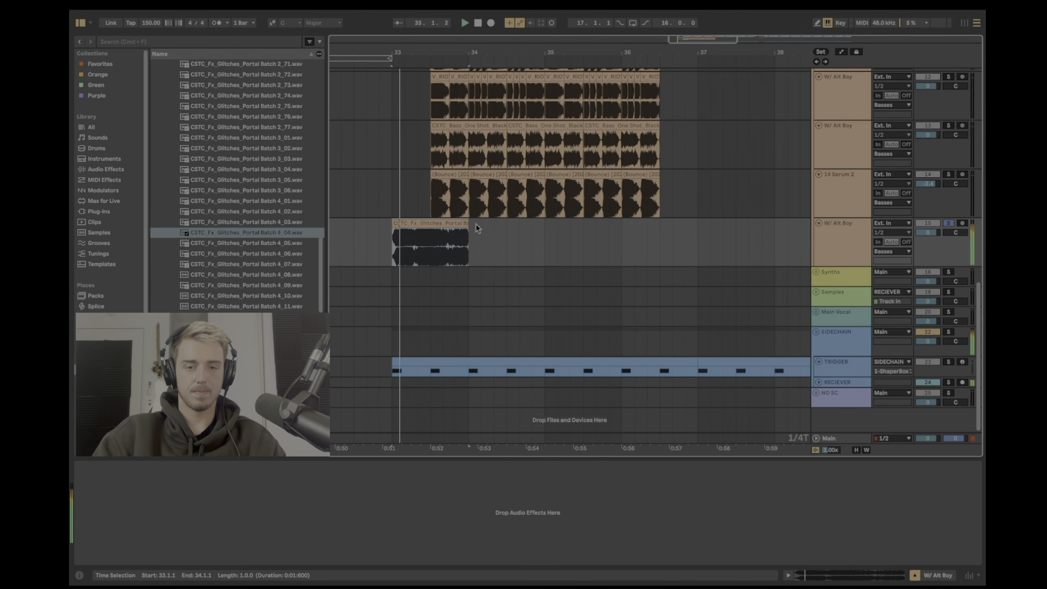
Step: Trim the glitch clip on track 15 to end at 33.3.1, give it a fade-in and play it into the bass section
{"action": "left_click_drag", "start_coordinate": [468, 223], "coordinate": [430, 223]}
{"action": "key", "text": "space"}
{"action": "key", "text": "space"}
{"action": "left_click", "coordinate": [397, 233]}
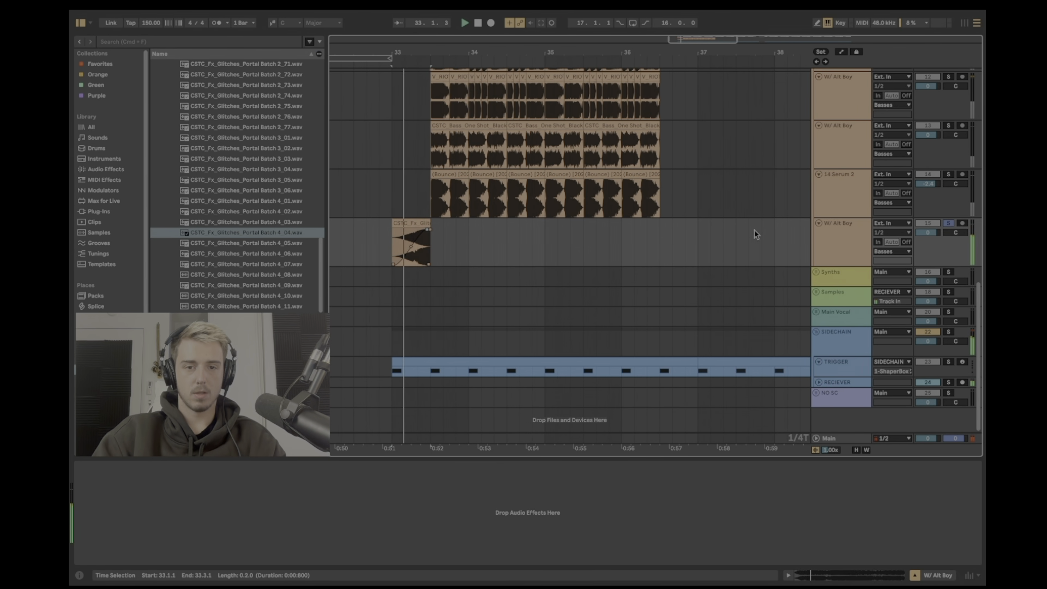
{"action": "left_click", "coordinate": [395, 202]}
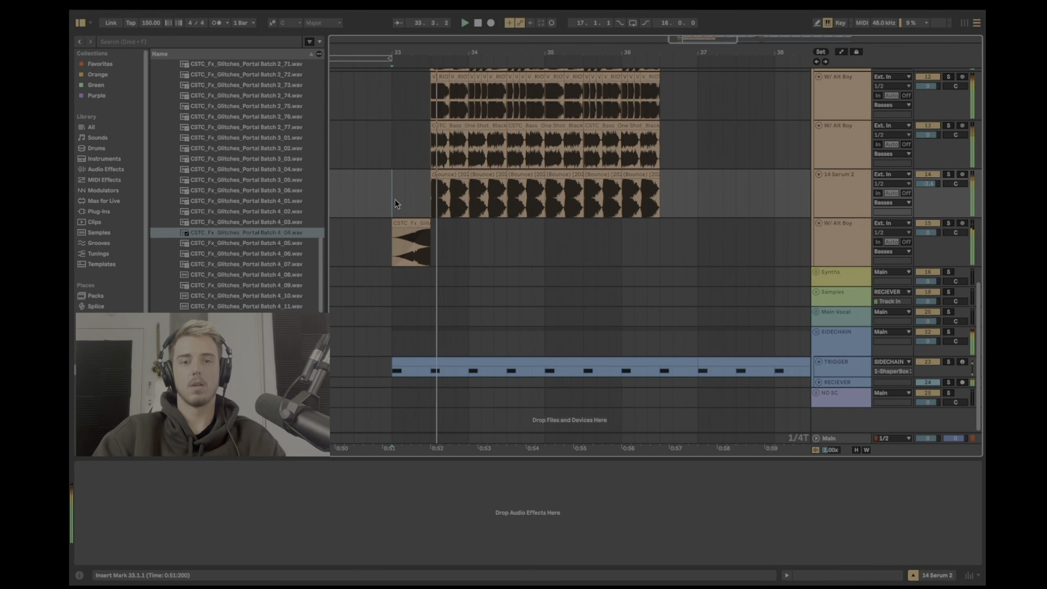
{"action": "left_click", "coordinate": [369, 209]}
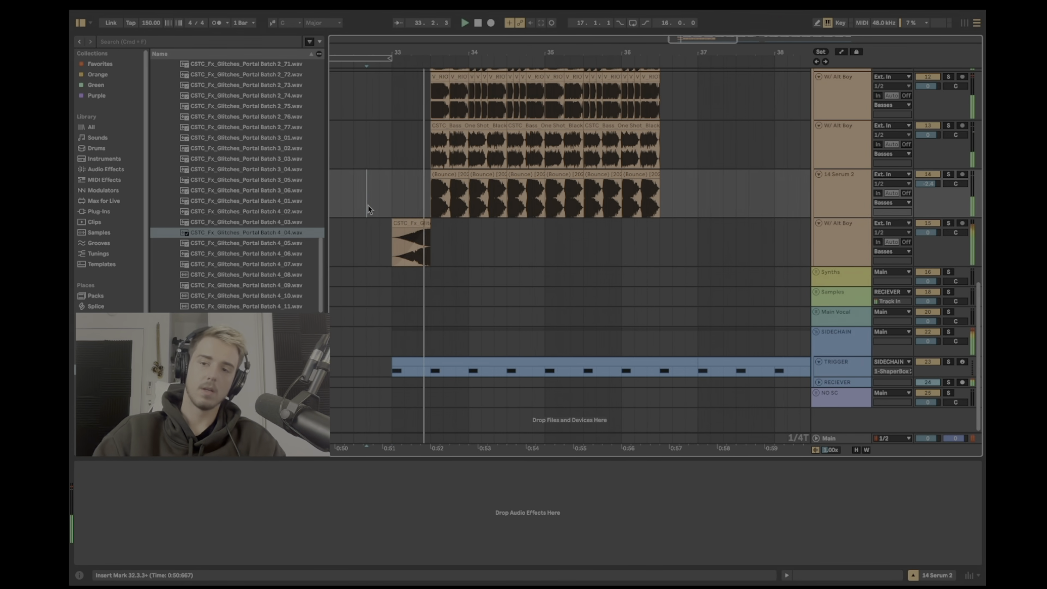
Step: Insert another audio track and place CSTC_Fx_Glitches_Portal Batch 4_05.wav on it at 34.1.1
{"action": "left_click", "coordinate": [266, 234]}
{"action": "left_click", "coordinate": [266, 243]}
{"action": "left_click", "coordinate": [434, 240]}
{"action": "key", "text": "super+t"}
{"action": "left_click", "coordinate": [263, 244]}
{"action": "mouse_move", "coordinate": [262, 242]}
{"action": "left_mouse_down"}
{"action": "mouse_move", "coordinate": [489, 289]}
{"action": "mouse_move", "coordinate": [437, 291]}
{"action": "mouse_move", "coordinate": [444, 271]}
{"action": "mouse_move", "coordinate": [494, 284]}
{"action": "left_mouse_up"}
{"action": "left_click", "coordinate": [430, 288]}
{"action": "left_click", "coordinate": [446, 288]}
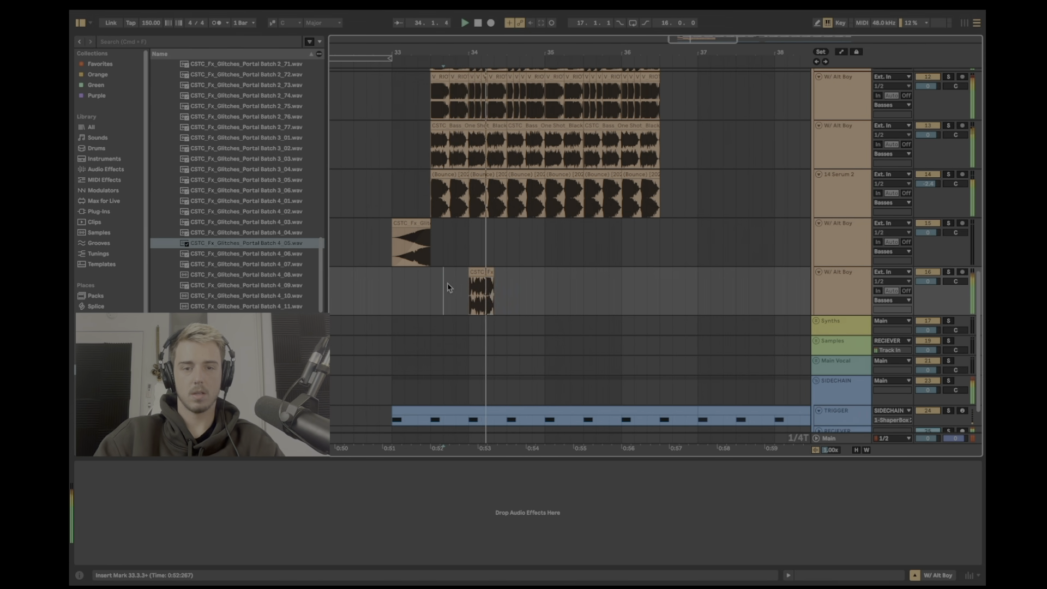
Step: Trim the glitch clip on track 16 to end at 34.2.1 and play it together with the bass layers
{"action": "key", "text": "space"}
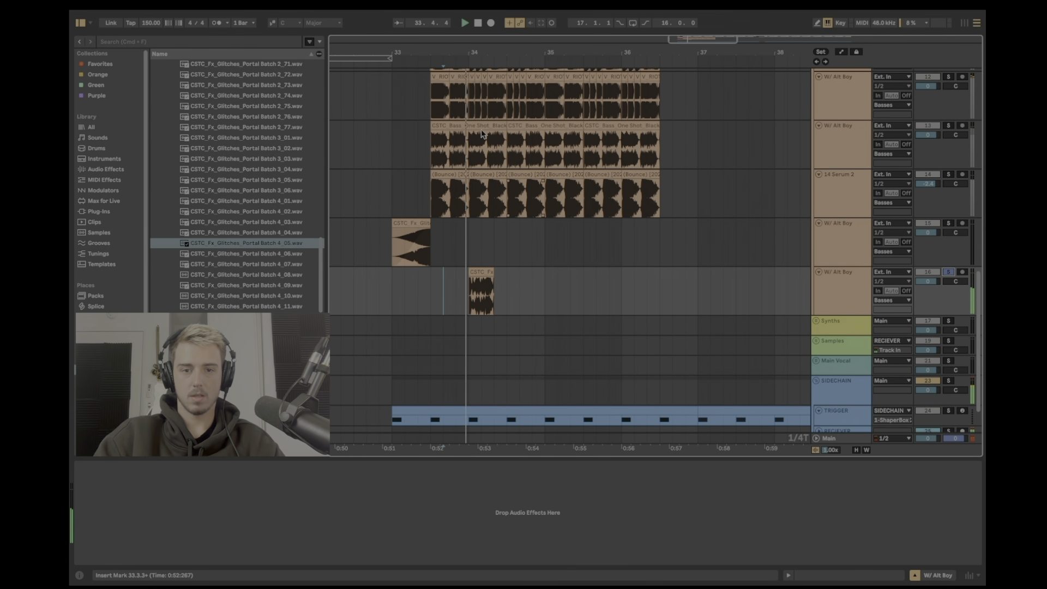
{"action": "left_click_drag", "start_coordinate": [493, 52], "coordinate": [489, 53]}
{"action": "key", "text": "space"}
{"action": "key", "text": "space"}
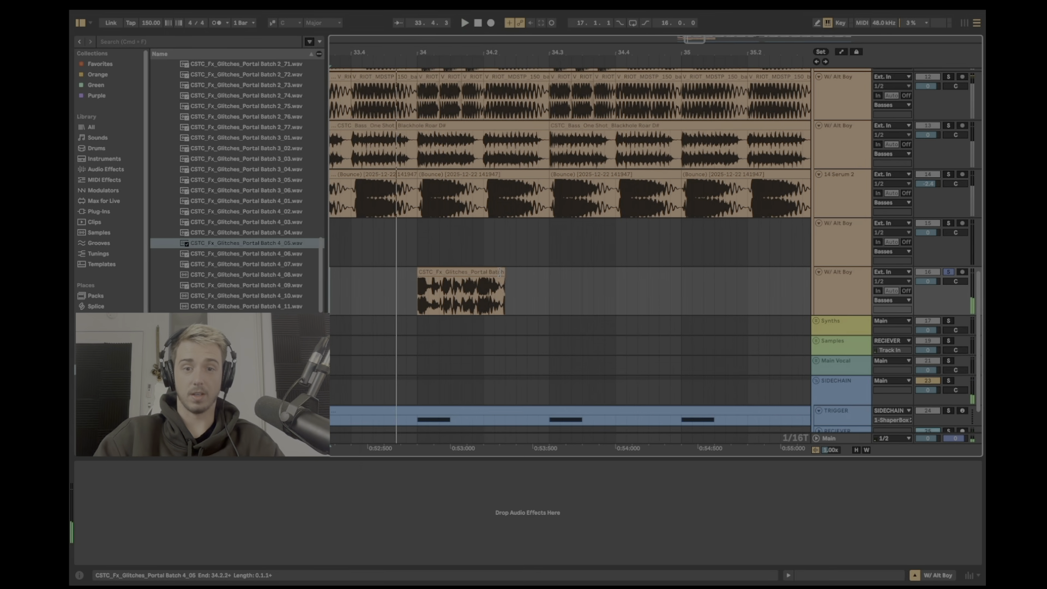
{"action": "left_click_drag", "start_coordinate": [502, 272], "coordinate": [483, 272]}
{"action": "left_click", "coordinate": [363, 278]}
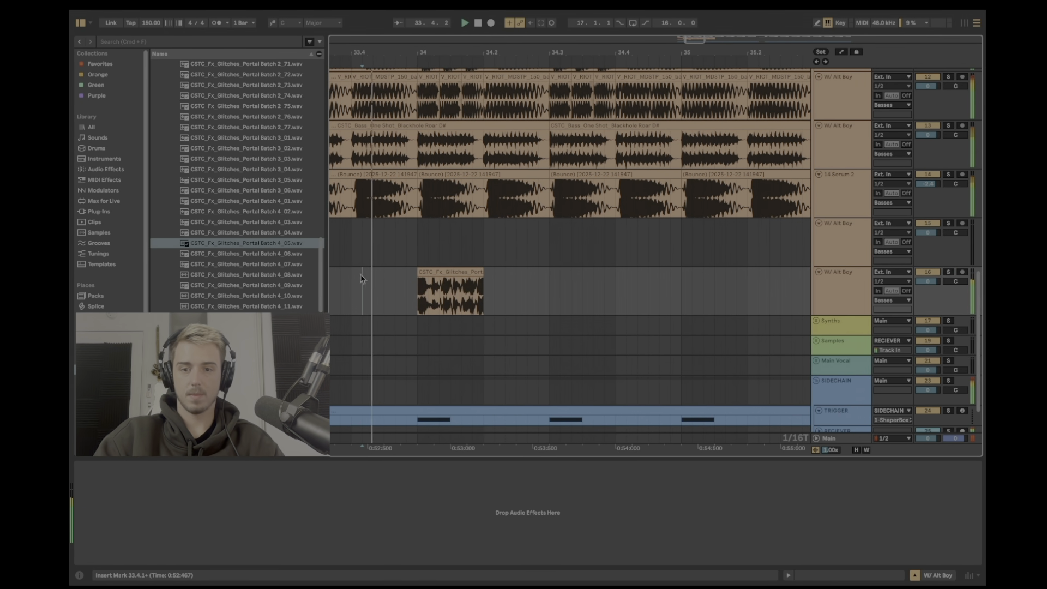
{"action": "key", "text": "space"}
{"action": "key", "text": "space"}
{"action": "left_click_drag", "start_coordinate": [551, 53], "coordinate": [550, 38]}
{"action": "left_click", "coordinate": [492, 229]}
{"action": "key", "text": "space"}
{"action": "key", "text": "space"}
Step: Bounce the 10 Serum 2 track in place to audio and play from before the section
{"action": "scroll", "coordinate": [508, 224], "scroll_direction": "up", "scroll_amount": 2}
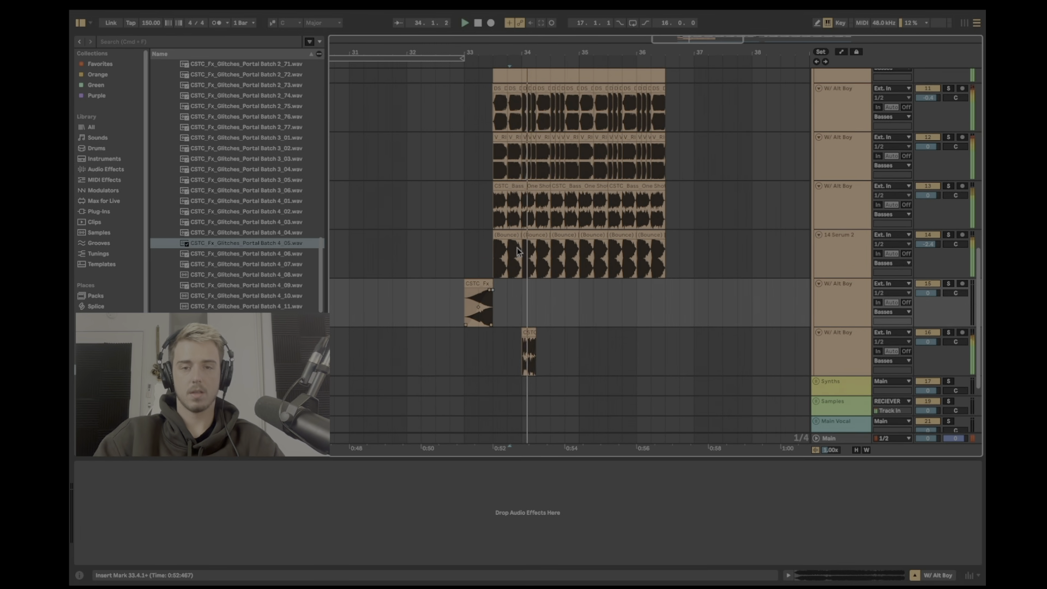
{"action": "scroll", "coordinate": [507, 218], "scroll_direction": "up", "scroll_amount": 5}
{"action": "left_click", "coordinate": [537, 199]}
{"action": "left_click", "coordinate": [537, 198]}
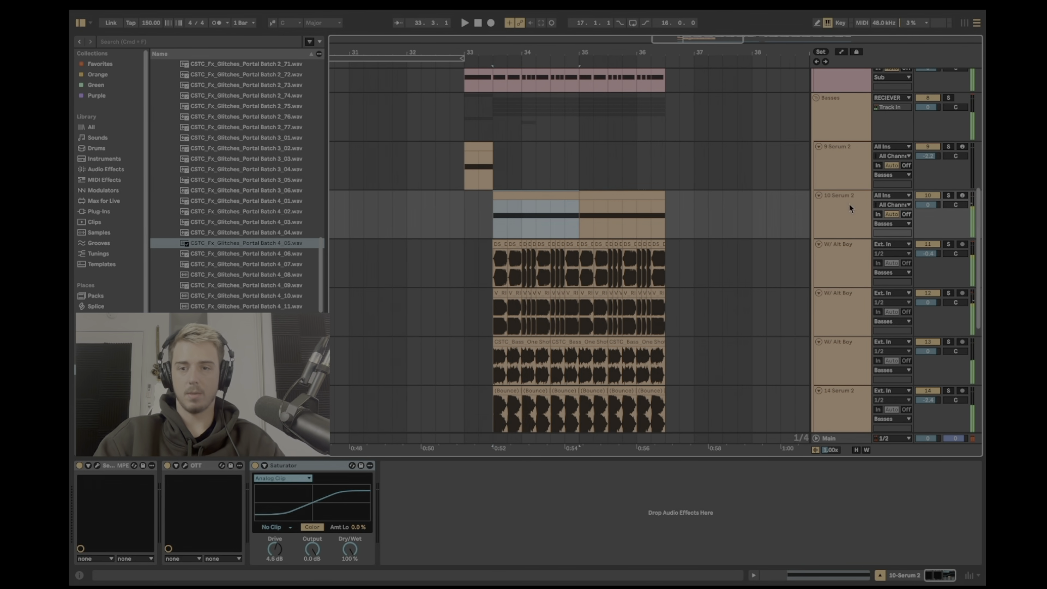
{"action": "right_click", "coordinate": [857, 221]}
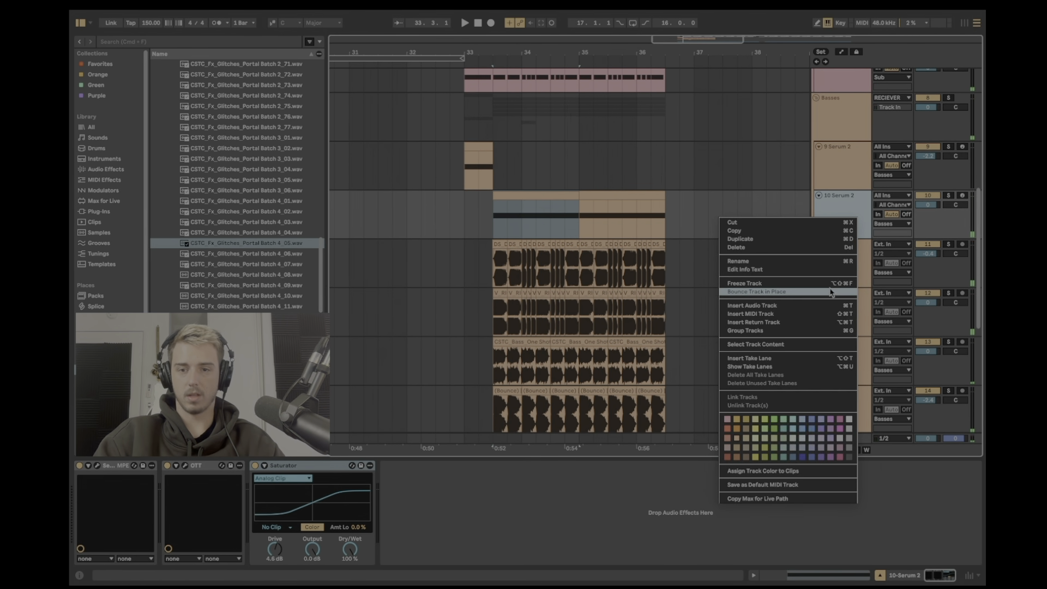
{"action": "left_click", "coordinate": [783, 292]}
{"action": "left_click", "coordinate": [479, 220]}
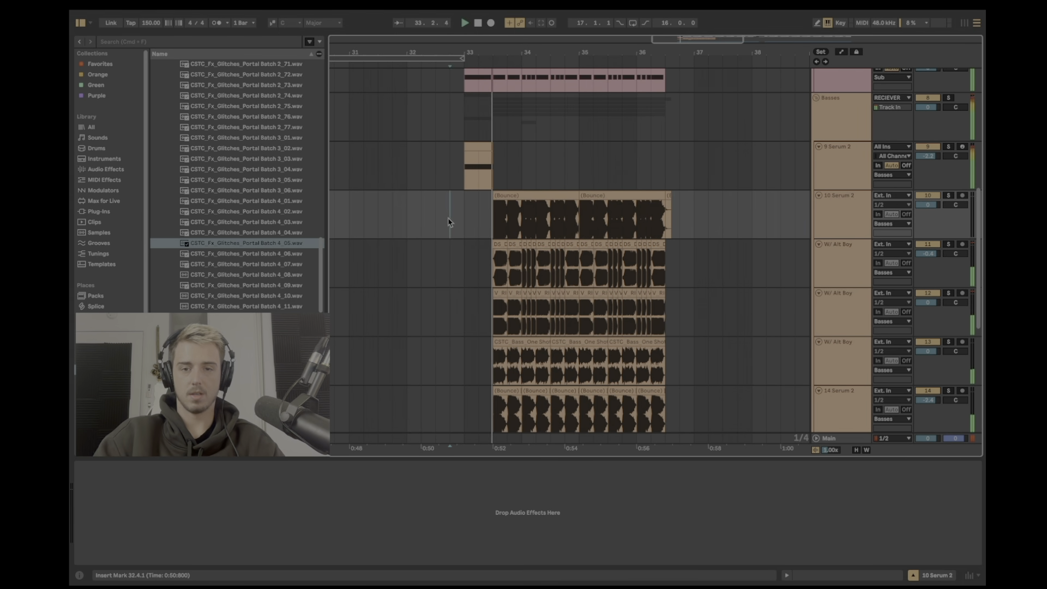
Step: Copy the track 16 glitch to 34.3.1 and duplicate the 33.3.1 to 35.1.1 pattern up to 36.3.1
{"action": "scroll", "coordinate": [448, 221], "scroll_direction": "down", "scroll_amount": 5}
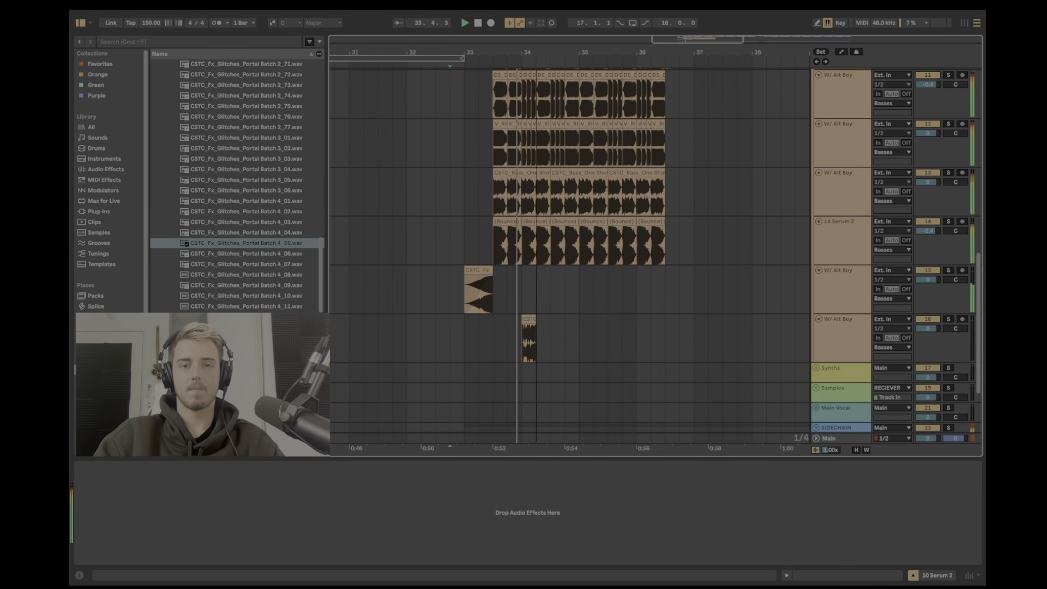
{"action": "scroll", "coordinate": [556, 338], "scroll_direction": "up", "scroll_amount": 5}
{"action": "left_click_drag", "start_coordinate": [482, 338], "coordinate": [560, 338]}
{"action": "left_click", "coordinate": [533, 297]}
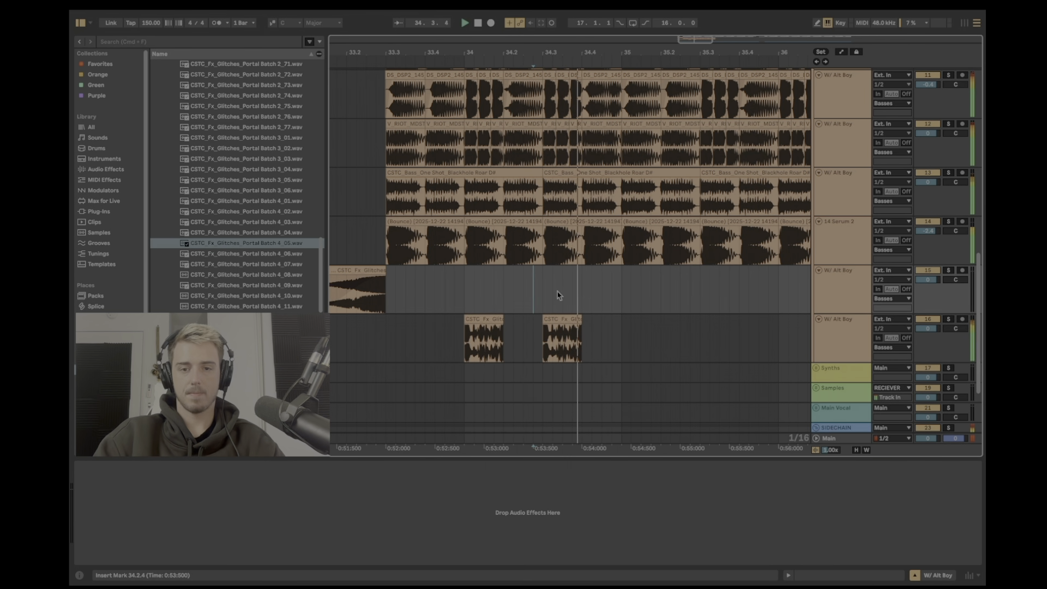
{"action": "scroll", "coordinate": [443, 270], "scroll_direction": "down", "scroll_amount": 5}
{"action": "left_click_drag", "start_coordinate": [387, 335], "coordinate": [491, 334]}
{"action": "key", "text": "super+d"}
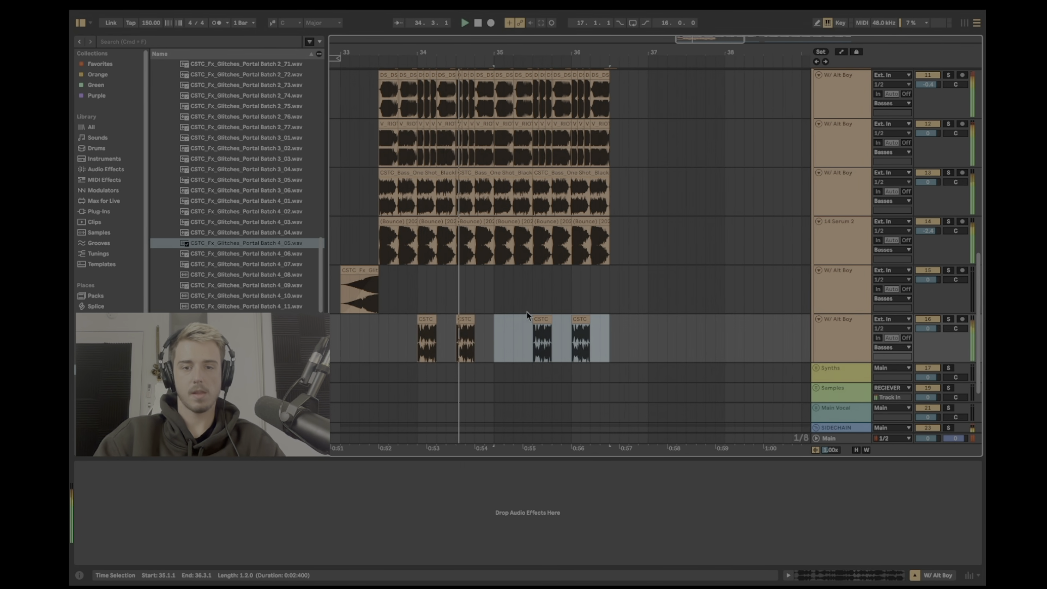
{"action": "left_click", "coordinate": [533, 332]}
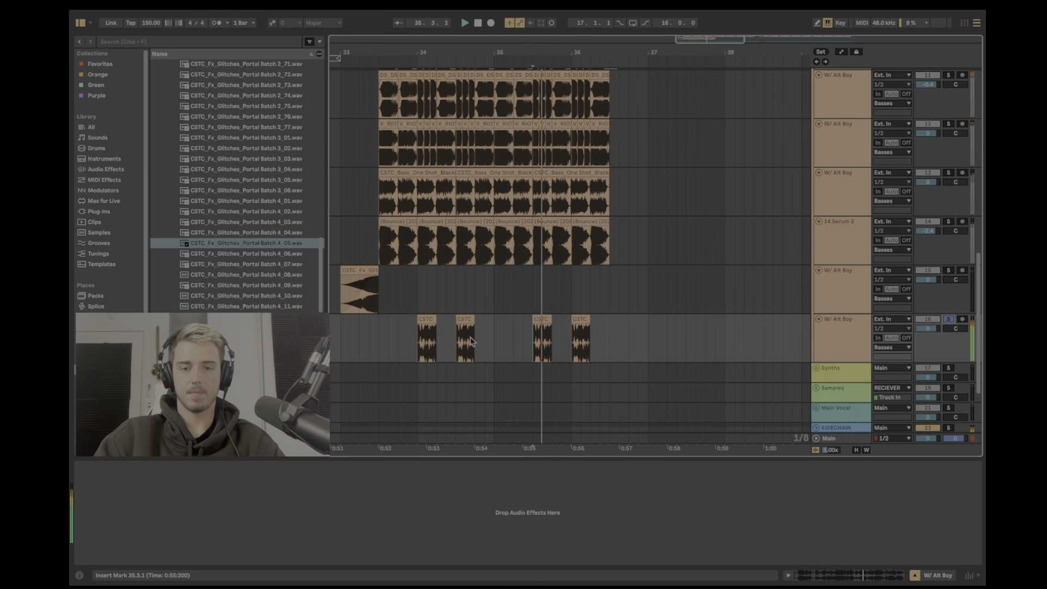
Step: Add EQ Eight to track 16 with a low cut at 530 Hz, and search the browser for "sat"
{"action": "key", "text": "super+f"}
{"action": "type", "text": "eq"}
{"action": "double_click", "coordinate": [200, 85]}
{"action": "left_click", "coordinate": [116, 552]}
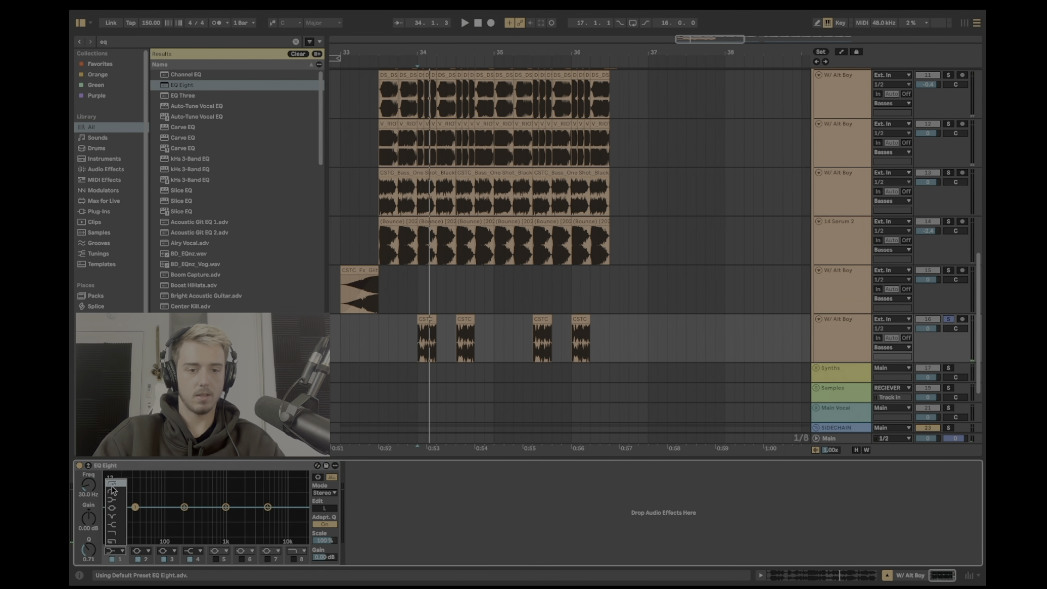
{"action": "left_click_drag", "start_coordinate": [91, 485], "coordinate": [91, 452]}
{"action": "key", "text": "super+f"}
{"action": "type", "text": "sat"}
{"action": "left_click", "coordinate": [210, 108]}
{"action": "double_click", "coordinate": [210, 107]}
{"action": "left_click", "coordinate": [163, 97]}
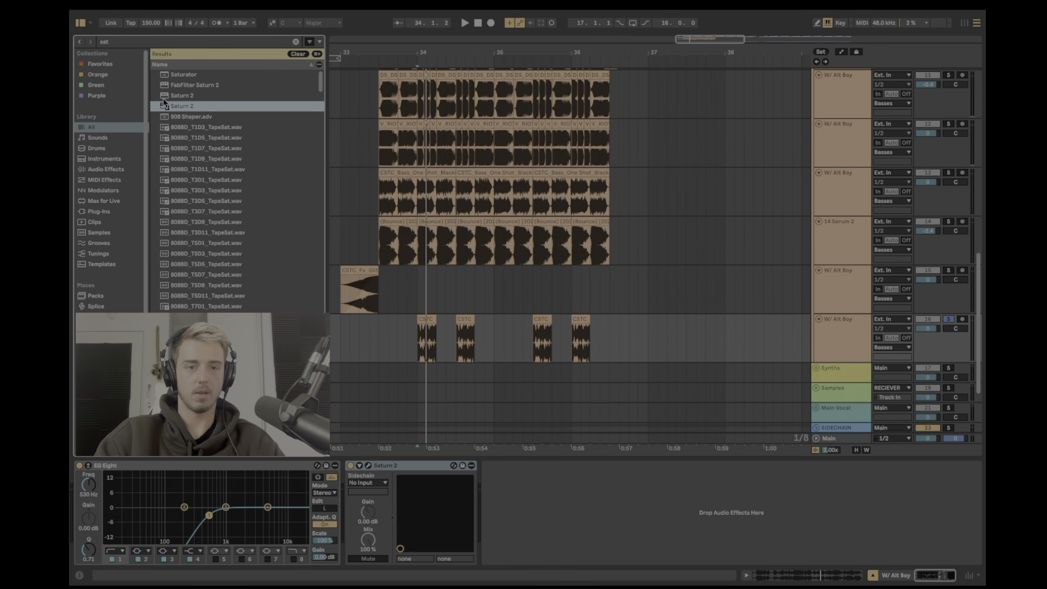
{"action": "key", "text": "super+z"}
Step: Add a Saturator with 3 dB of drive after track 16's EQ, unsolo the track and play it with all layers
{"action": "double_click", "coordinate": [188, 75]}
{"action": "key", "text": "space"}
{"action": "left_click_drag", "start_coordinate": [374, 535], "coordinate": [374, 526]}
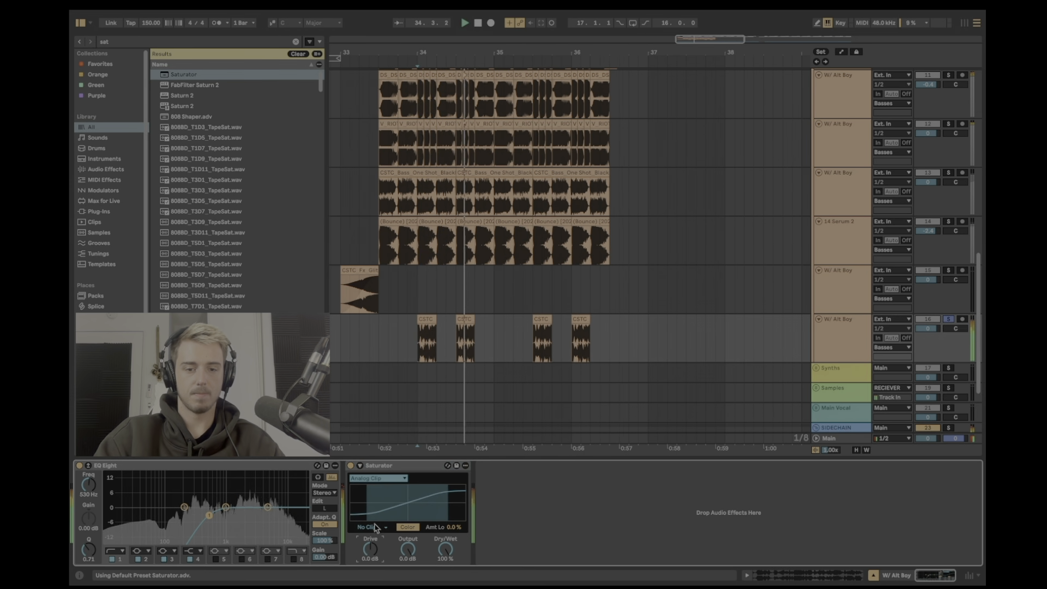
{"action": "left_click", "coordinate": [949, 320]}
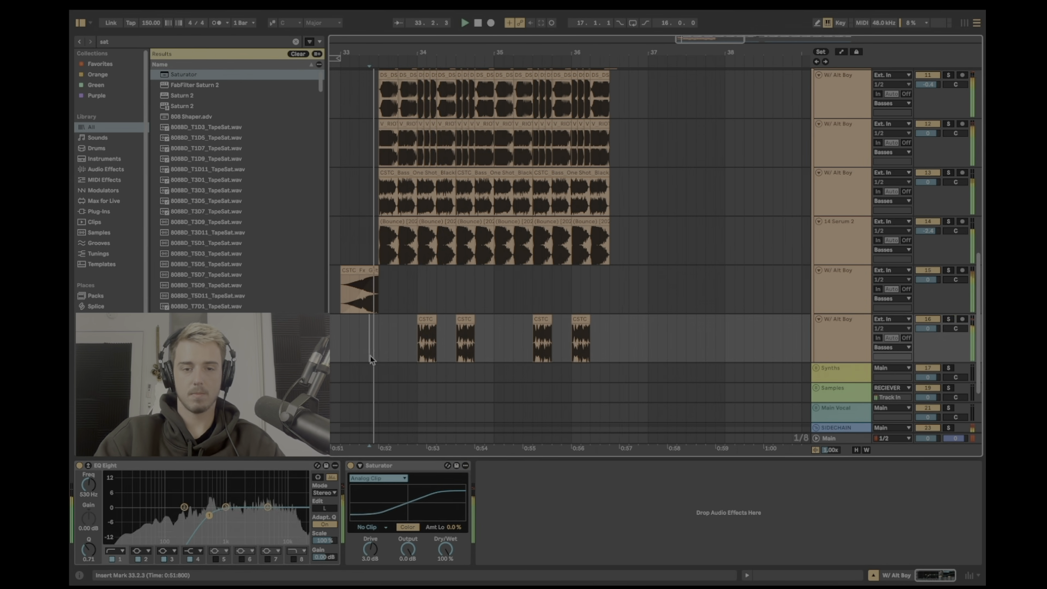
{"action": "left_click", "coordinate": [407, 343]}
{"action": "left_click", "coordinate": [421, 344]}
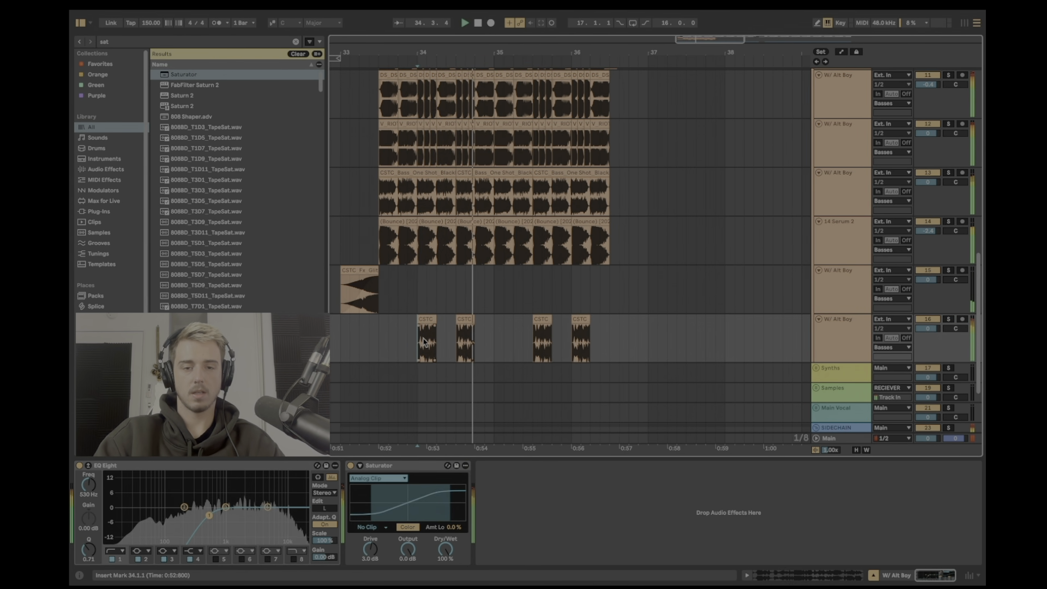
Step: Insert an audio track beneath track 16, clear the browser search and return to the sample library folders
{"action": "scroll", "coordinate": [460, 299], "scroll_direction": "down", "scroll_amount": 1}
{"action": "scroll", "coordinate": [460, 299], "scroll_direction": "down", "scroll_amount": 2}
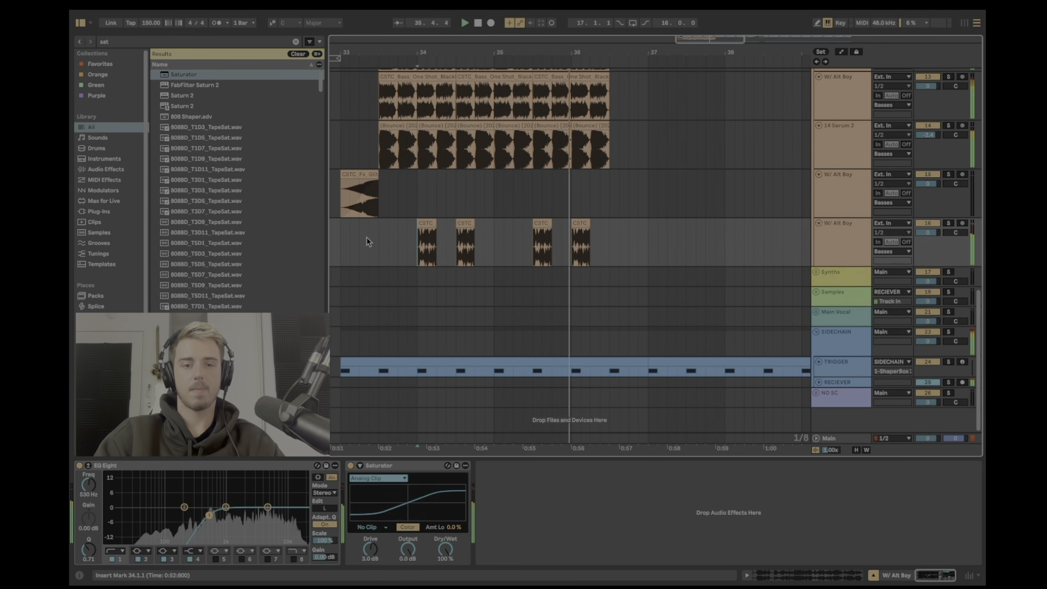
{"action": "left_click", "coordinate": [379, 243]}
{"action": "key", "text": "super+t"}
{"action": "left_click", "coordinate": [295, 42]}
{"action": "left_click", "coordinate": [98, 360]}
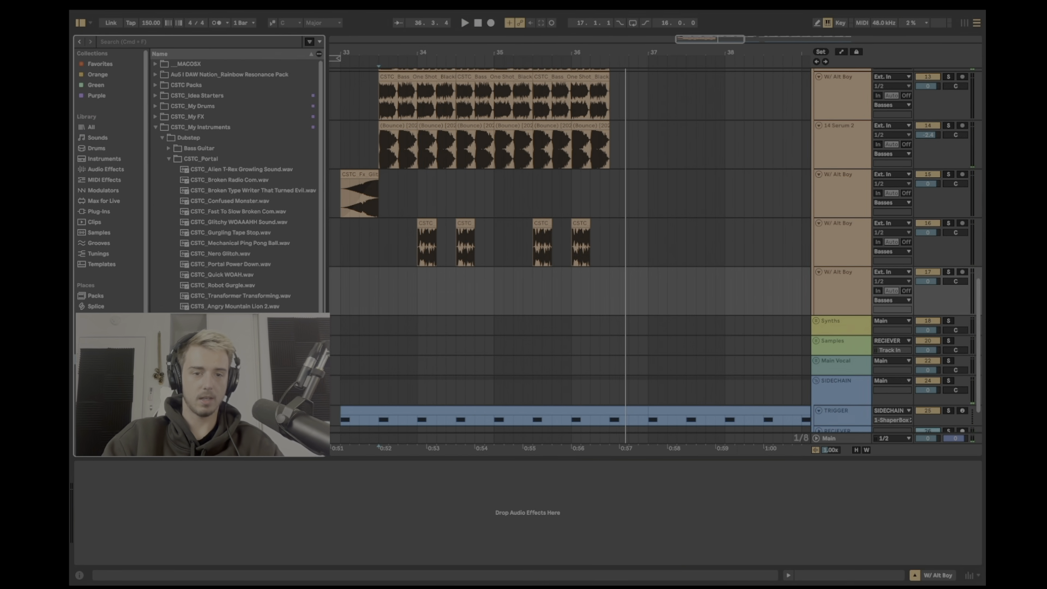
Step: Browse the Portal Batch 4 glitches, place CSTC_Fx_Glitches_Portal Batch 4_14.wav at 33.3.1 on track 17 and play it
{"action": "key", "text": "Right"}
{"action": "key", "text": "Down"}
{"action": "key", "text": "Down"}
{"action": "key", "text": "Down"}
{"action": "key", "text": "Down"}
{"action": "key", "text": "Down"}
{"action": "key", "text": "Down"}
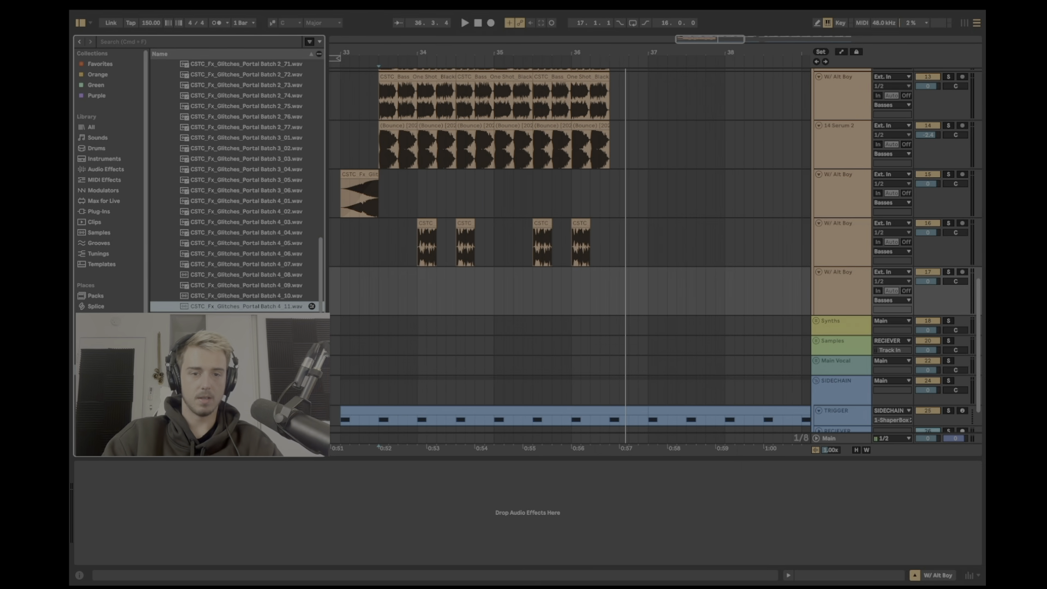
{"action": "left_click", "coordinate": [268, 298]}
{"action": "left_click", "coordinate": [267, 316]}
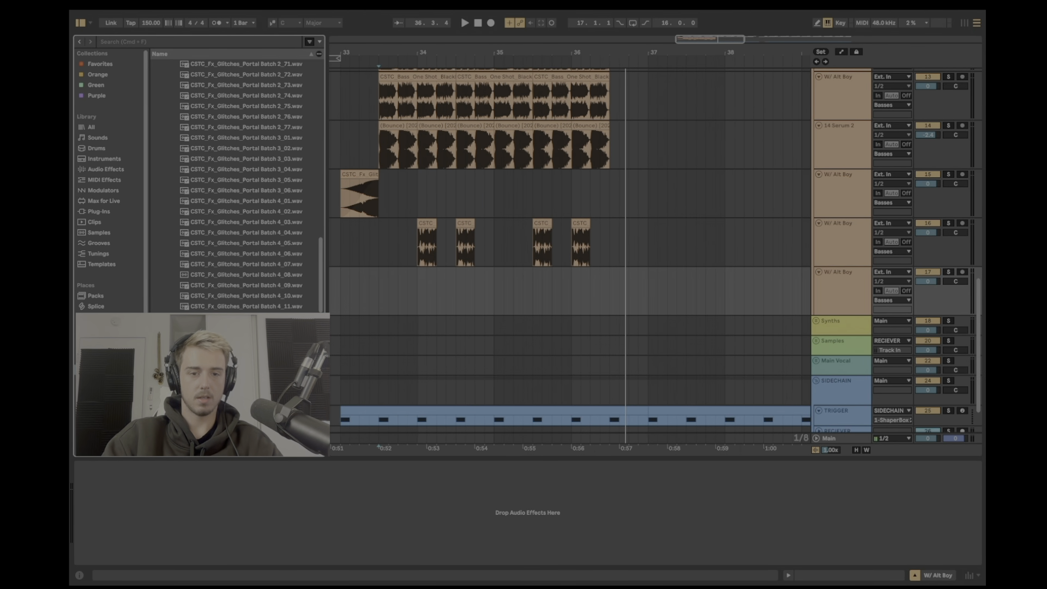
{"action": "left_click_drag", "start_coordinate": [439, 329], "coordinate": [369, 274]}
{"action": "key", "text": "space"}
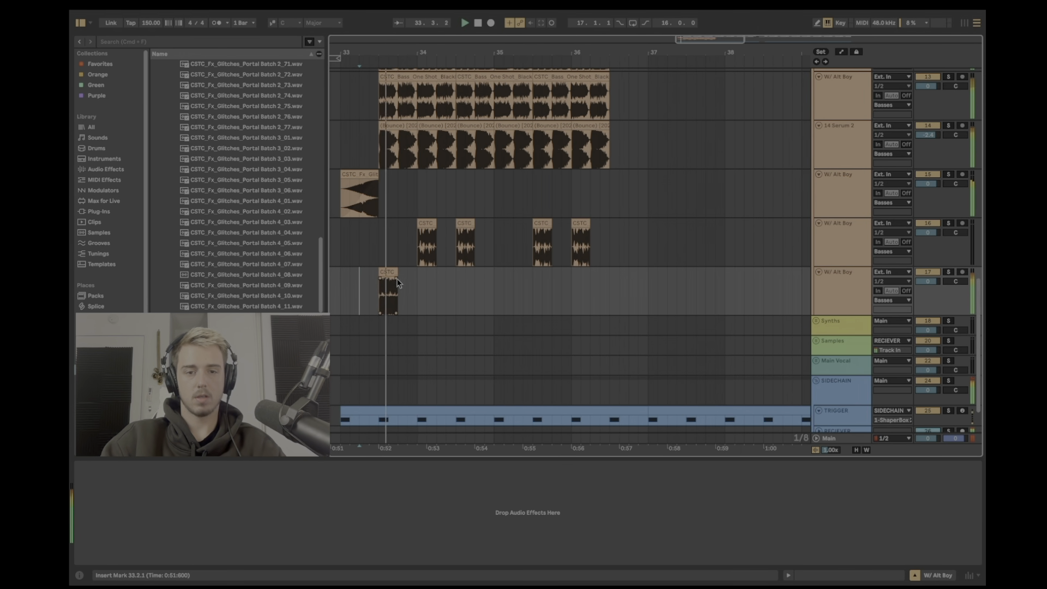
Step: Fade out the glitch at 33.3.1 on track 17, copy it to 35.2.1 and play the result
{"action": "left_click", "coordinate": [380, 288]}
{"action": "left_click_drag", "start_coordinate": [380, 287], "coordinate": [521, 285]}
{"action": "left_click", "coordinate": [380, 290]}
{"action": "key", "text": "space"}
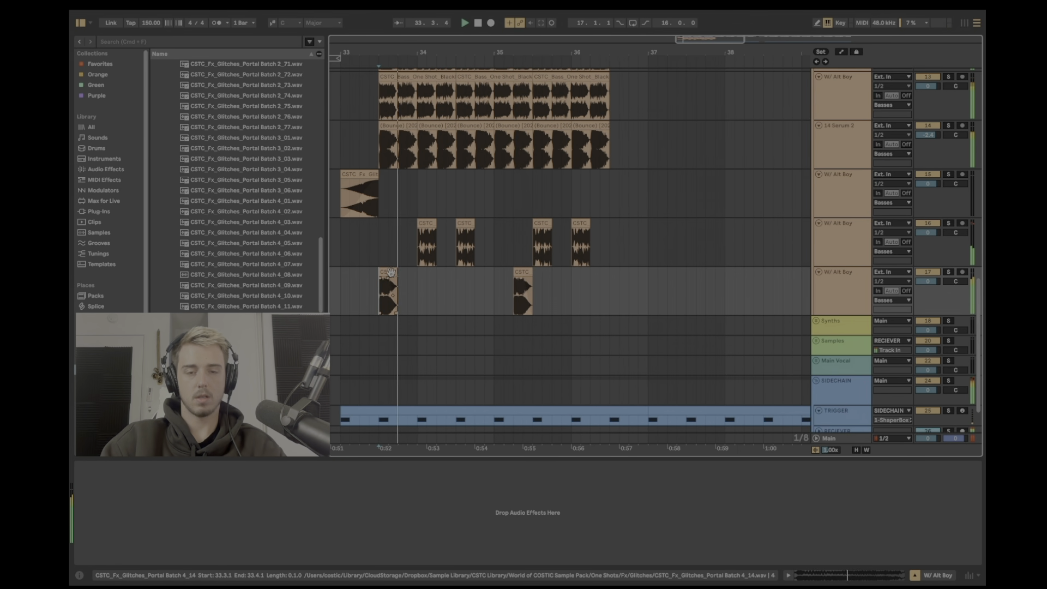
{"action": "key", "text": "space"}
Step: On track 17, copy the glitch to 34.2.1 and 35.4.1, shift the 35.2.1 clip to 35.1.1, and play the pattern
{"action": "left_click_drag", "start_coordinate": [388, 273], "coordinate": [448, 287]}
{"action": "left_click", "coordinate": [408, 289]}
{"action": "left_click_drag", "start_coordinate": [522, 273], "coordinate": [563, 280]}
{"action": "key", "text": "space"}
{"action": "key", "text": "space"}
{"action": "key", "text": "space"}
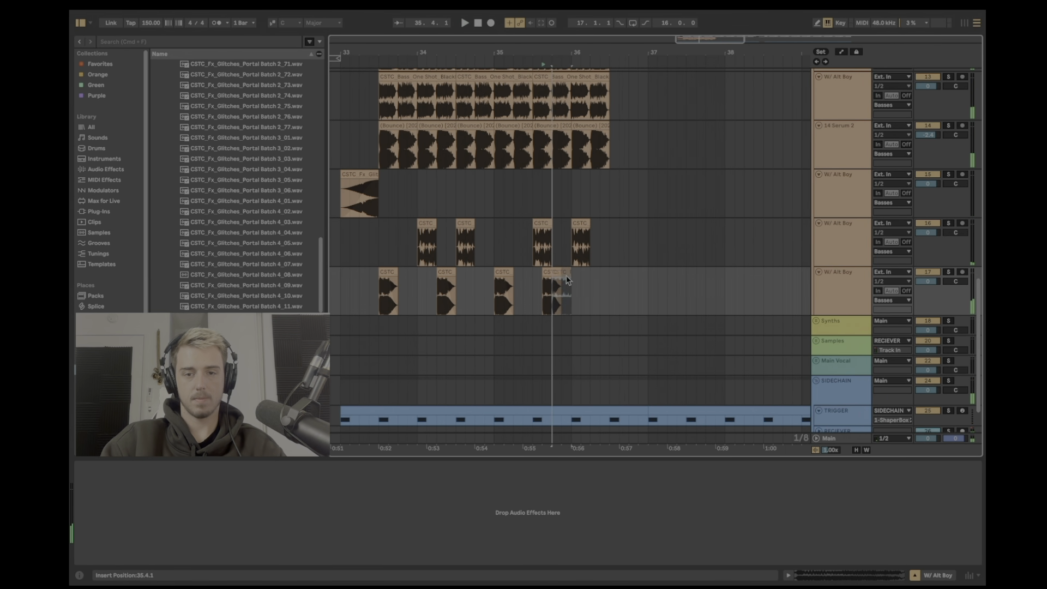
Step: Play the layered basses and glitches from 33.1.1, 35.1.1 and 33.3.1 to check the track 17 pattern
{"action": "left_click", "coordinate": [360, 196]}
{"action": "left_click_drag", "start_coordinate": [412, 53], "coordinate": [459, 48]}
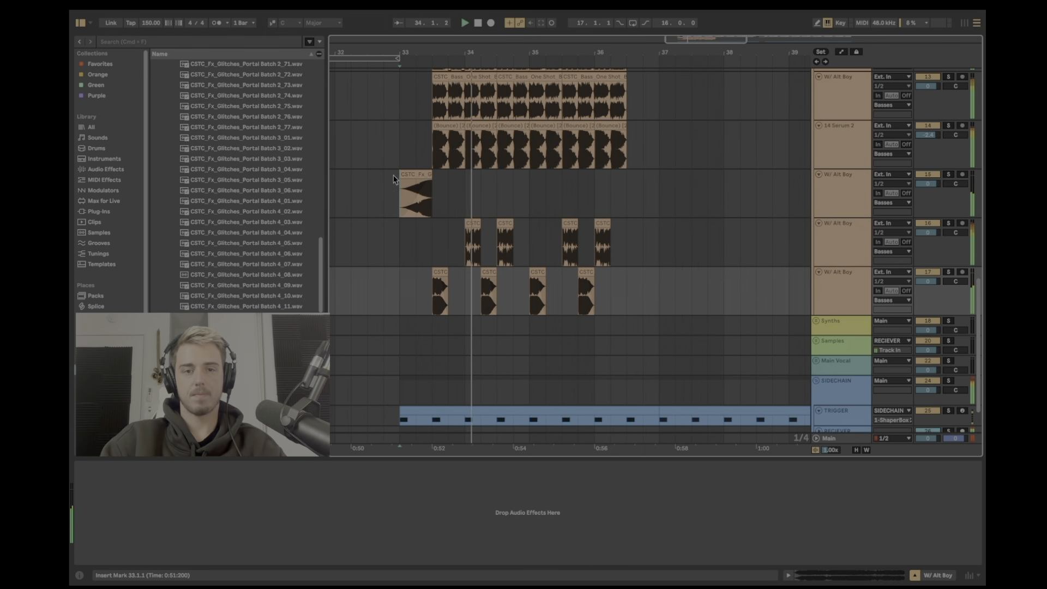
{"action": "left_click", "coordinate": [393, 175]}
{"action": "key", "text": "space"}
{"action": "key", "text": "space"}
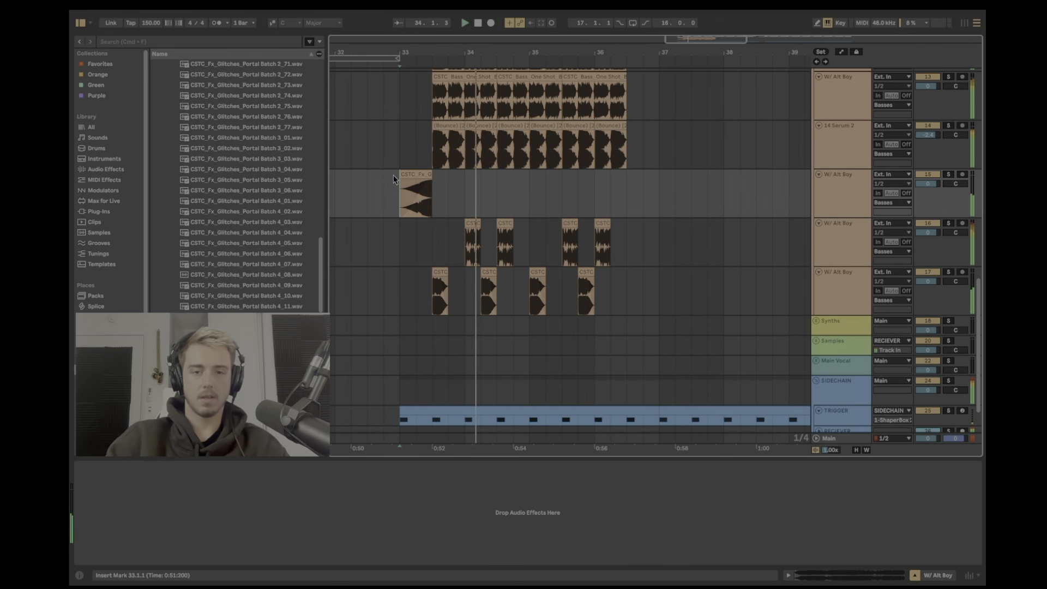
{"action": "left_click", "coordinate": [528, 245]}
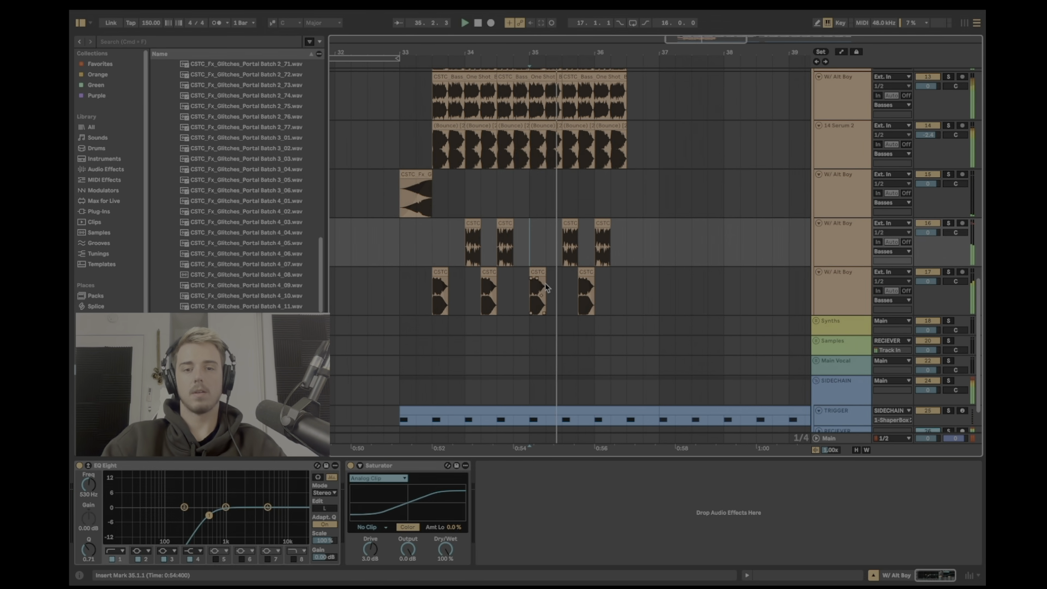
{"action": "left_click", "coordinate": [422, 291]}
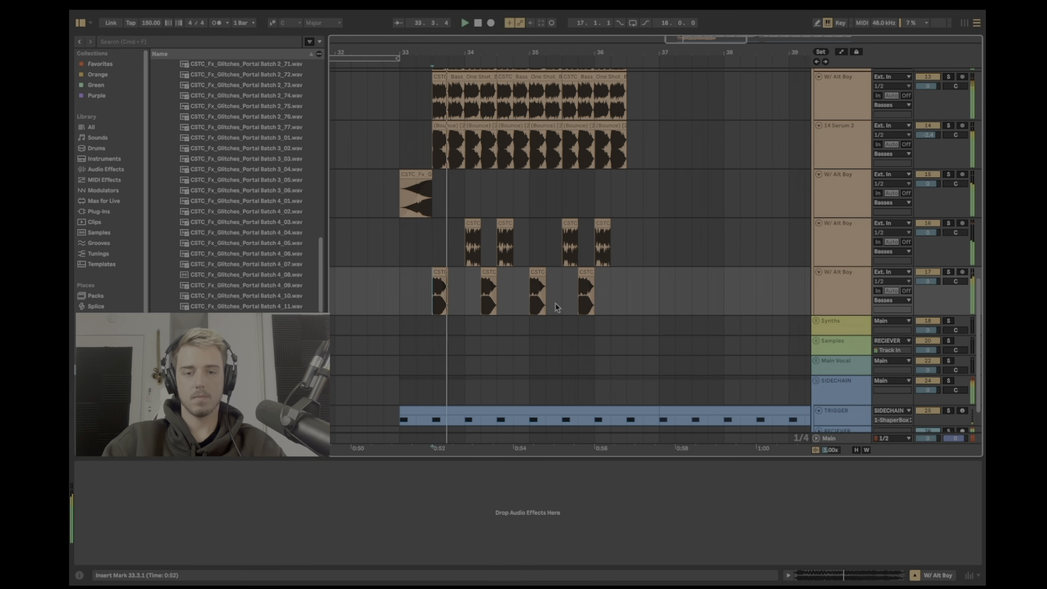
{"action": "left_click", "coordinate": [950, 274]}
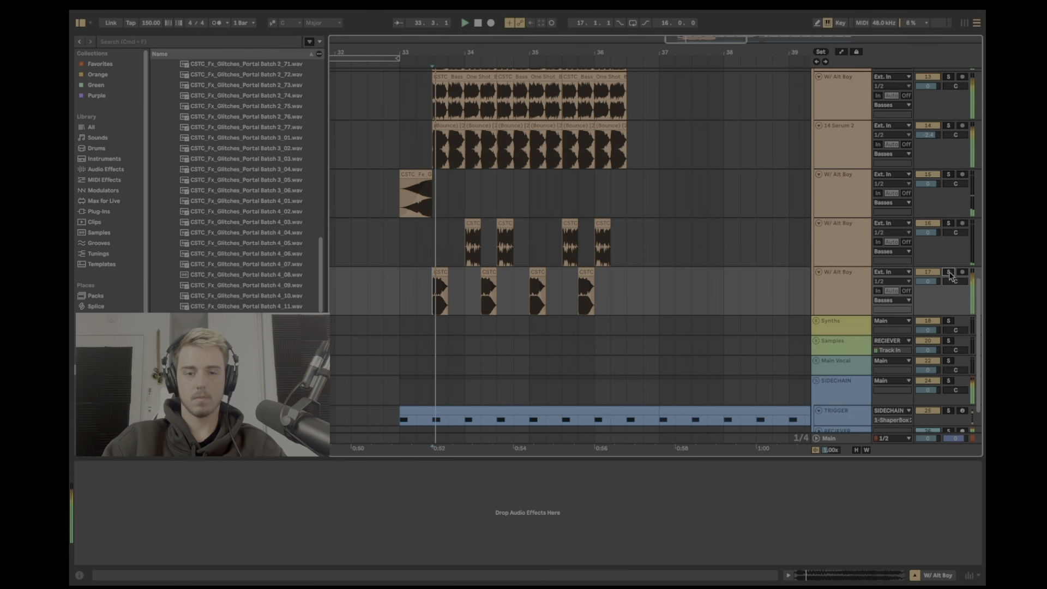
Step: Insert an audio track beneath track 17, place CSTC_Fx_Glitches_Portal Batch 4_21.wav at 33.4.1 on it and play from 33.3.1
{"action": "key", "text": "super+f"}
{"action": "scroll", "coordinate": [234, 245], "scroll_direction": "down", "scroll_amount": 3}
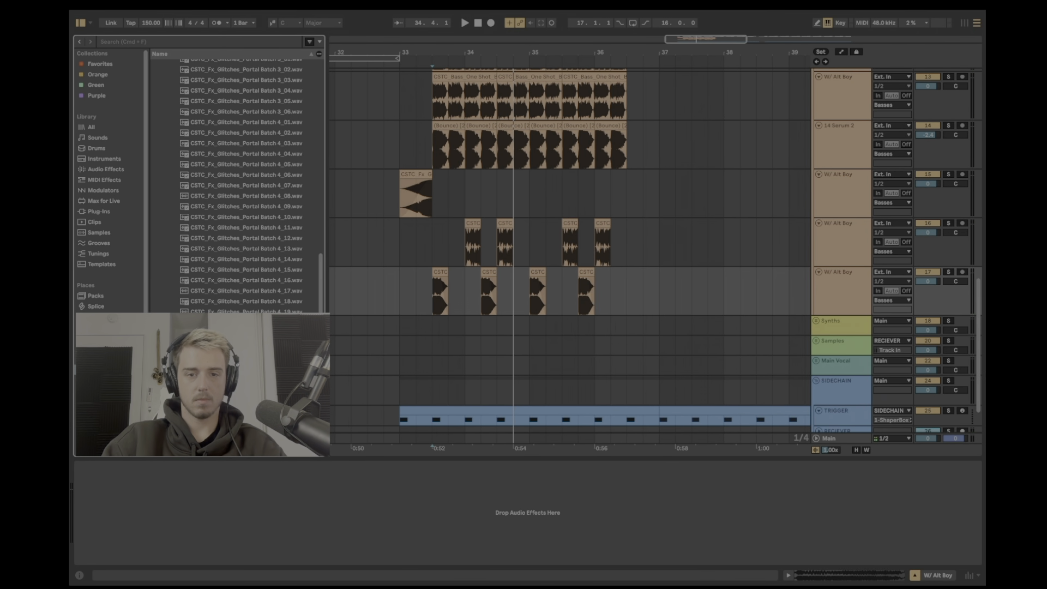
{"action": "left_click", "coordinate": [452, 297]}
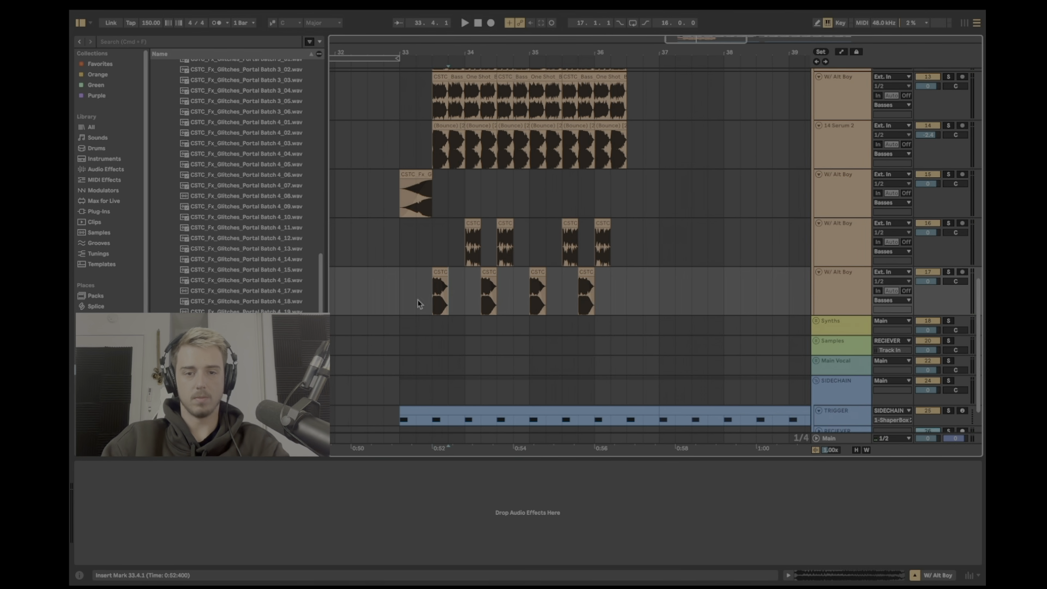
{"action": "key", "text": "super+t"}
{"action": "left_click_drag", "start_coordinate": [251, 333], "coordinate": [424, 335]}
{"action": "key", "text": "space"}
{"action": "key", "text": "space"}
{"action": "key", "text": "space"}
{"action": "key", "text": "space"}
{"action": "key", "text": "space"}
{"action": "left_click", "coordinate": [423, 335]}
{"action": "key", "text": "space"}
{"action": "key", "text": "space"}
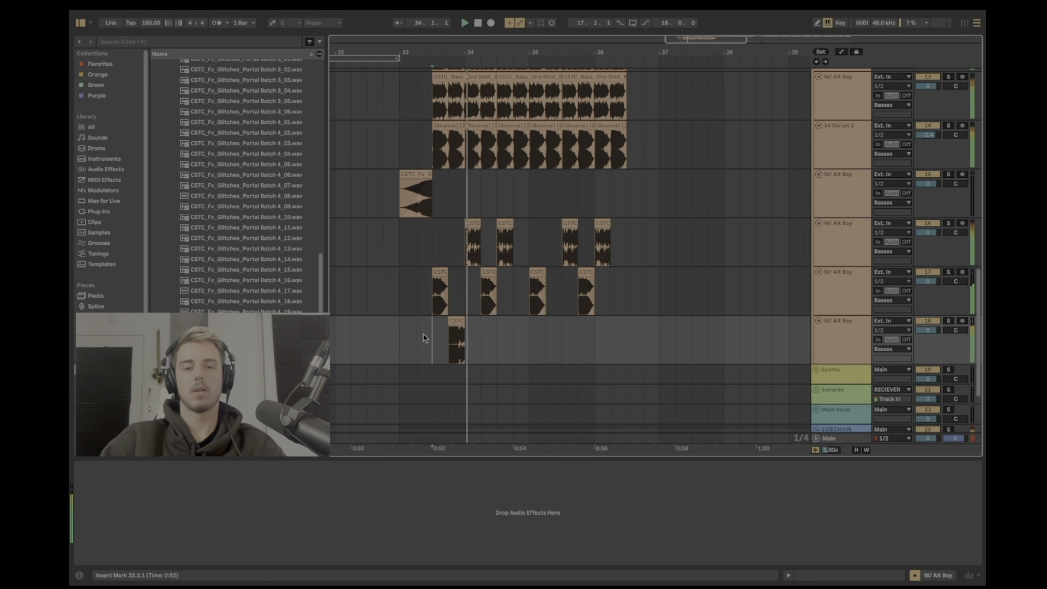
Step: Copy the track 18 glitch from 33.4.1 to 35.2.1 and play the section
{"action": "left_click", "coordinate": [383, 335]}
{"action": "key", "text": "space"}
{"action": "key", "text": "space"}
{"action": "left_click_drag", "start_coordinate": [457, 334], "coordinate": [554, 329]}
{"action": "left_click", "coordinate": [519, 343]}
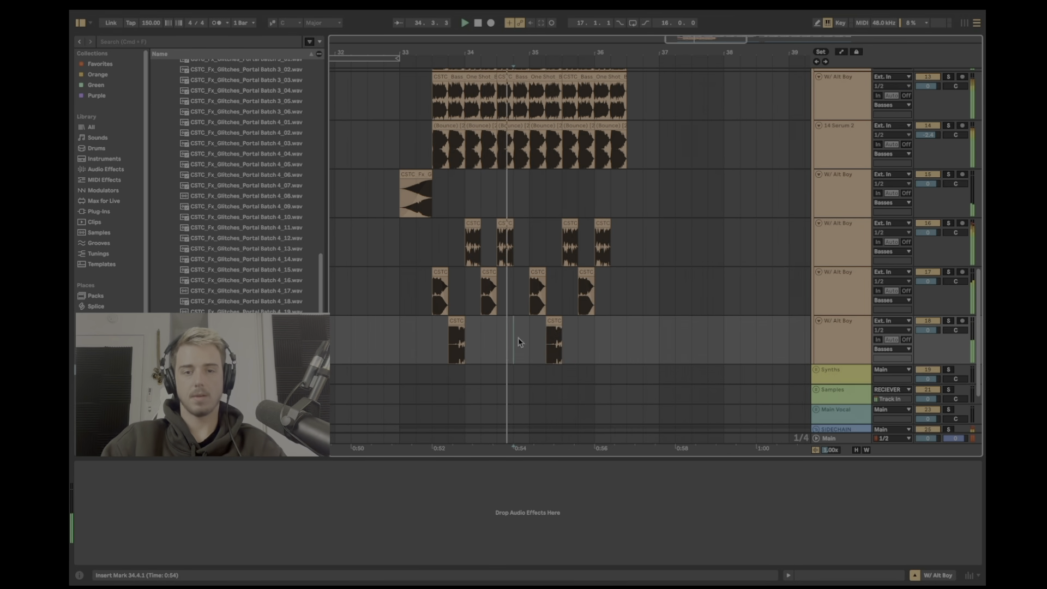
{"action": "left_click_drag", "start_coordinate": [553, 321], "coordinate": [533, 335]}
{"action": "left_click_drag", "start_coordinate": [533, 335], "coordinate": [521, 336]}
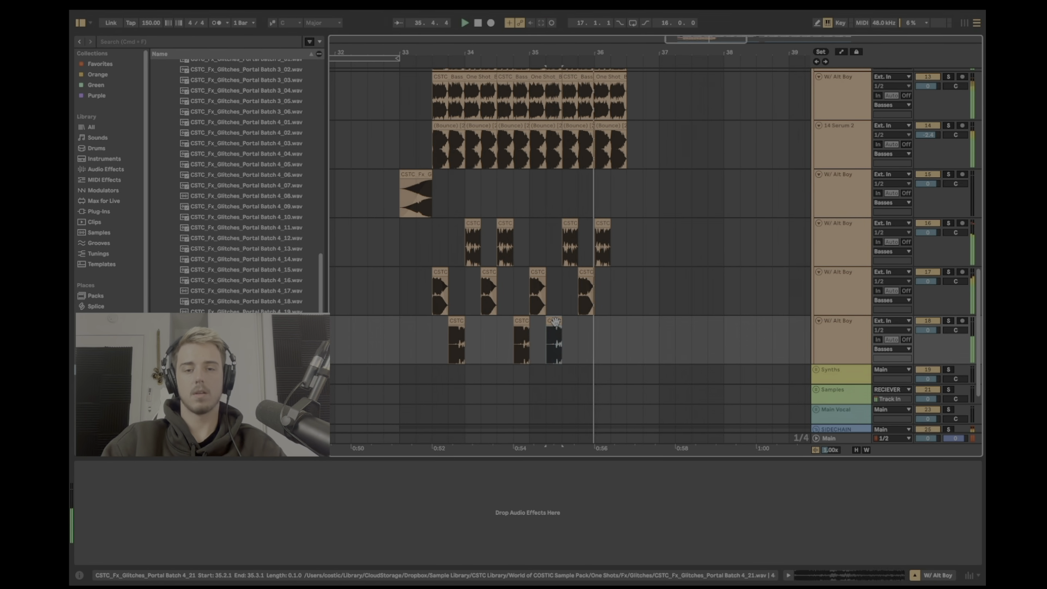
{"action": "key", "text": "super+z"}
Step: Insert an audio track beneath track 18, place another glitch sample at 34.4.1 on it and play from 34.2.1
{"action": "left_click", "coordinate": [426, 345]}
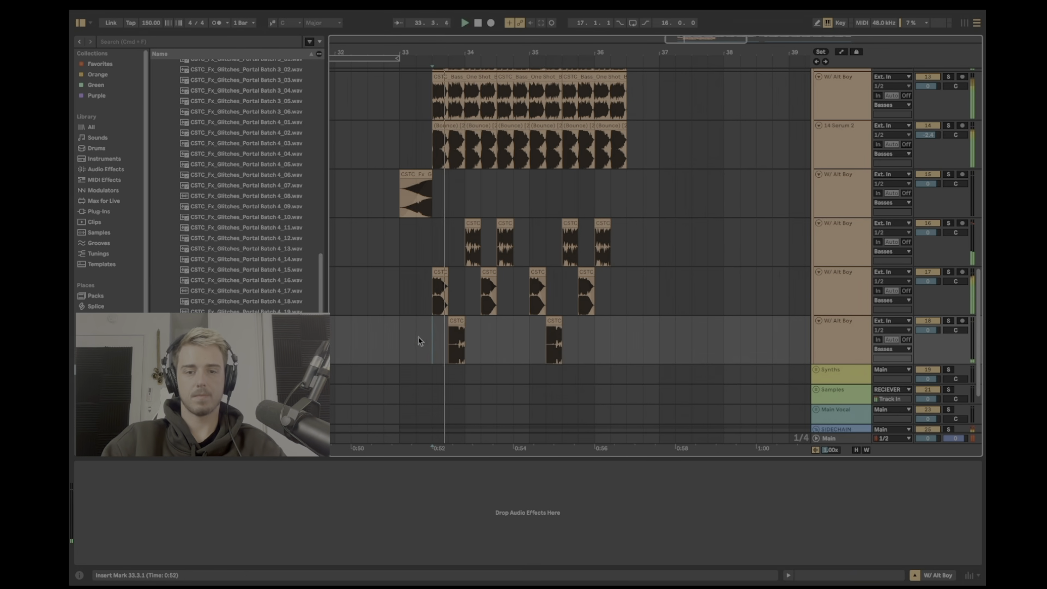
{"action": "scroll", "coordinate": [431, 316], "scroll_direction": "down", "scroll_amount": 2}
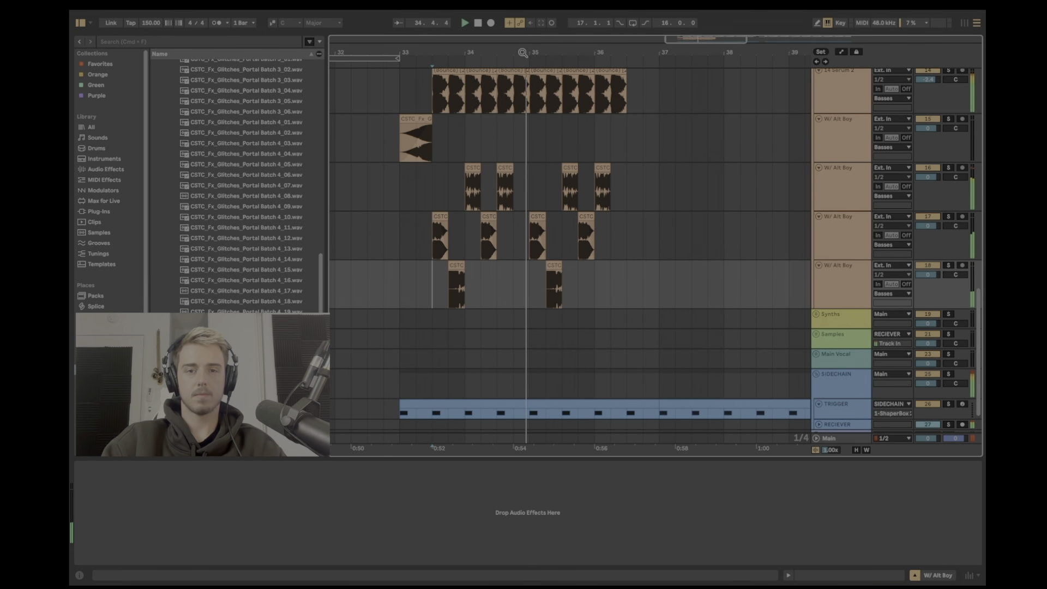
{"action": "key", "text": "plus"}
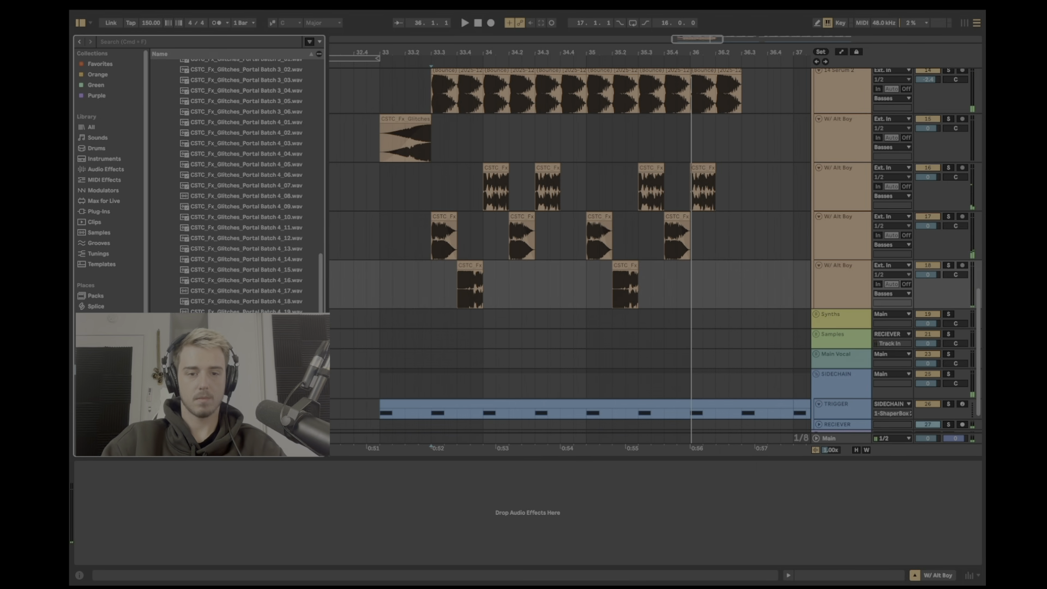
{"action": "left_click_drag", "start_coordinate": [581, 300], "coordinate": [562, 335]}
{"action": "left_click_drag", "start_coordinate": [767, 322], "coordinate": [588, 323]}
{"action": "left_click", "coordinate": [512, 328]}
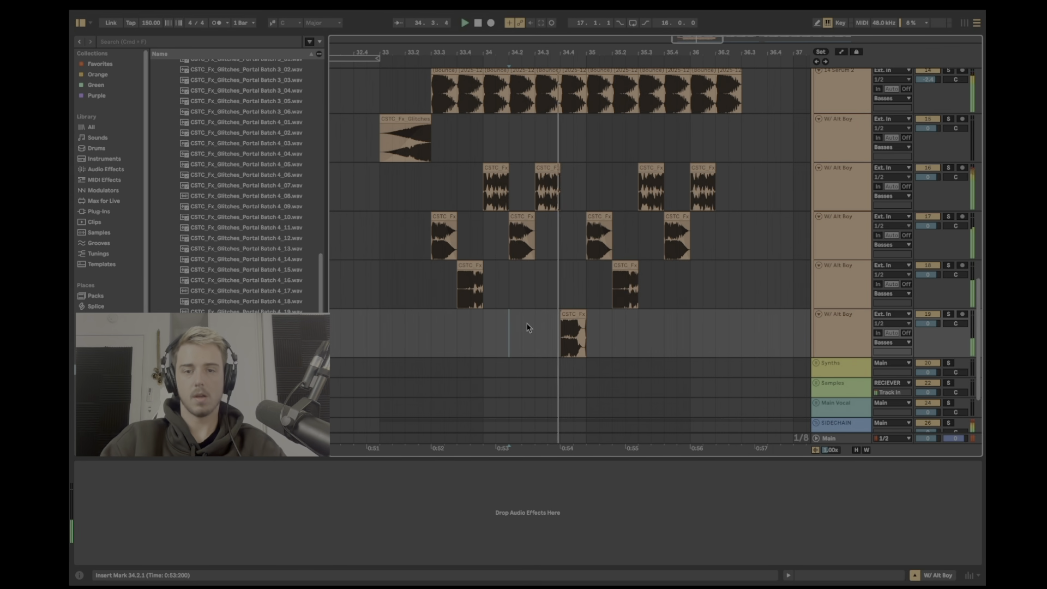
Step: Copy the track 19 glitch to 36.2.1 and play the full pattern
{"action": "left_click_drag", "start_coordinate": [576, 331], "coordinate": [732, 327]}
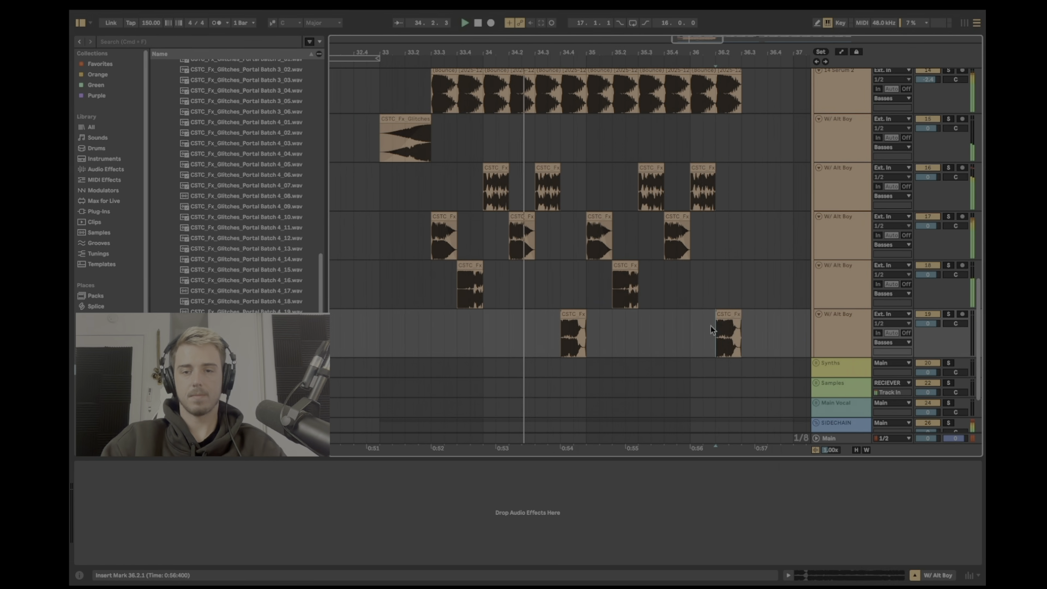
{"action": "left_click", "coordinate": [669, 330]}
{"action": "left_click_drag", "start_coordinate": [683, 52], "coordinate": [569, 33]}
{"action": "left_click", "coordinate": [399, 278]}
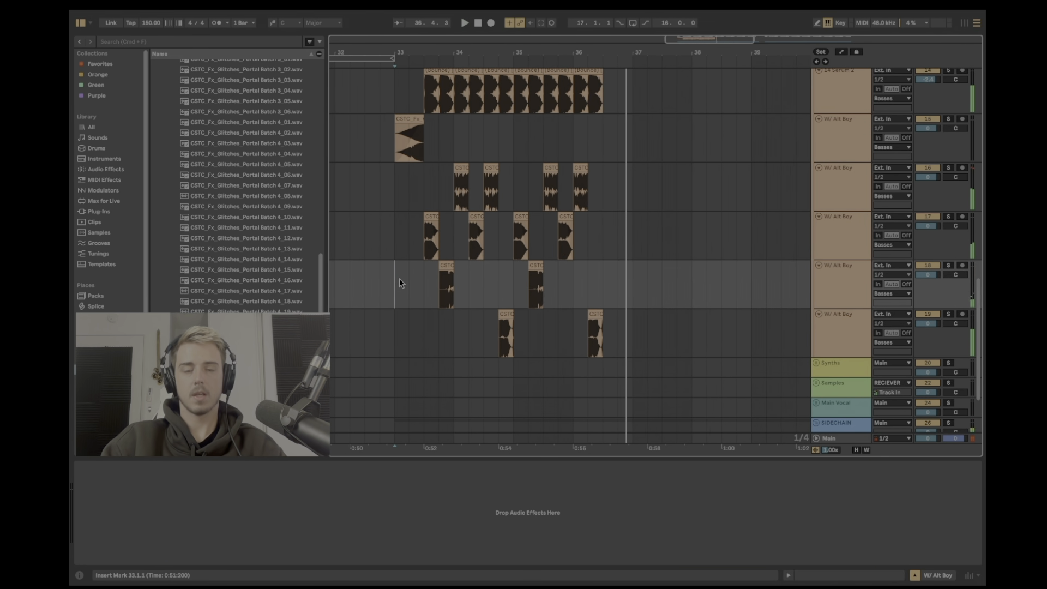
Step: Collapse the device view to enlarge the arrangement and deactivate tracks 9 through 19 in the Basses group
{"action": "scroll", "coordinate": [481, 331], "scroll_direction": "up", "scroll_amount": 1}
{"action": "scroll", "coordinate": [481, 331], "scroll_direction": "up", "scroll_amount": 5}
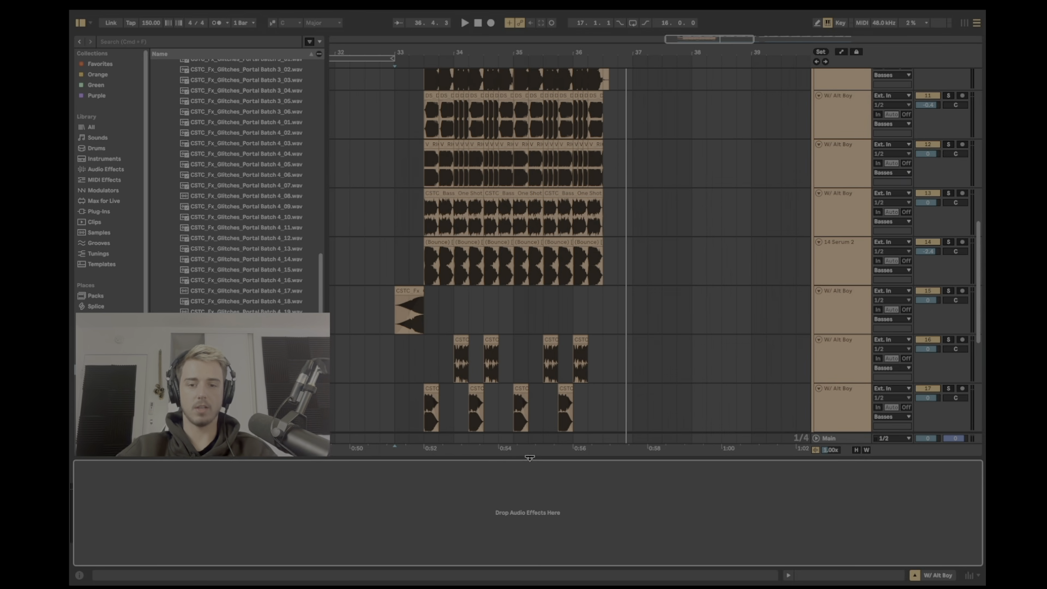
{"action": "left_click_drag", "start_coordinate": [530, 460], "coordinate": [532, 537]}
{"action": "scroll", "coordinate": [547, 386], "scroll_direction": "up", "scroll_amount": 5}
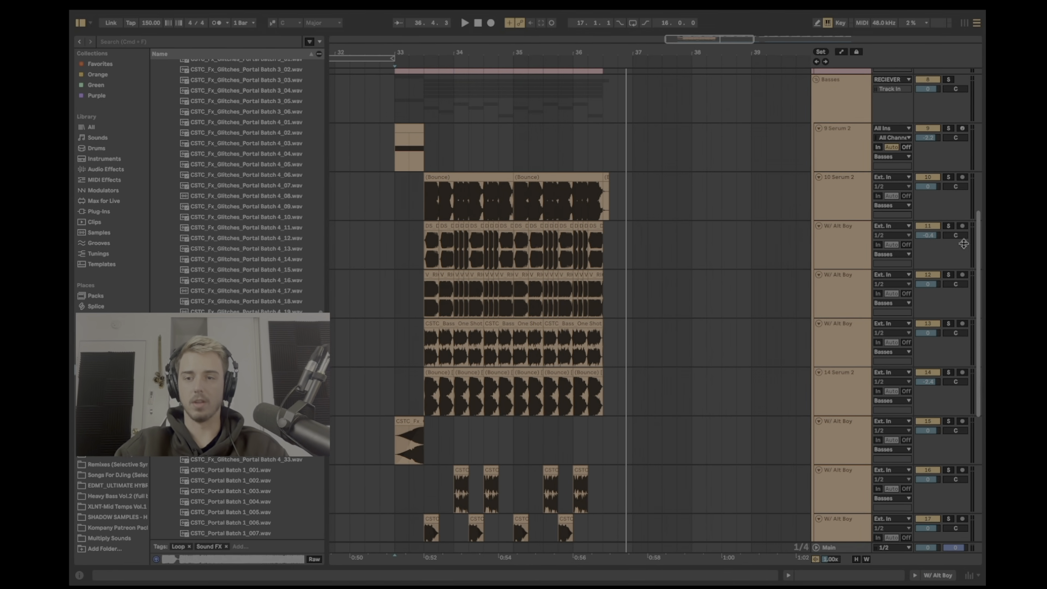
{"action": "left_click_drag", "start_coordinate": [980, 261], "coordinate": [984, 228]}
{"action": "left_click", "coordinate": [815, 204]}
{"action": "scroll", "coordinate": [844, 423], "scroll_direction": "down", "scroll_amount": 5}
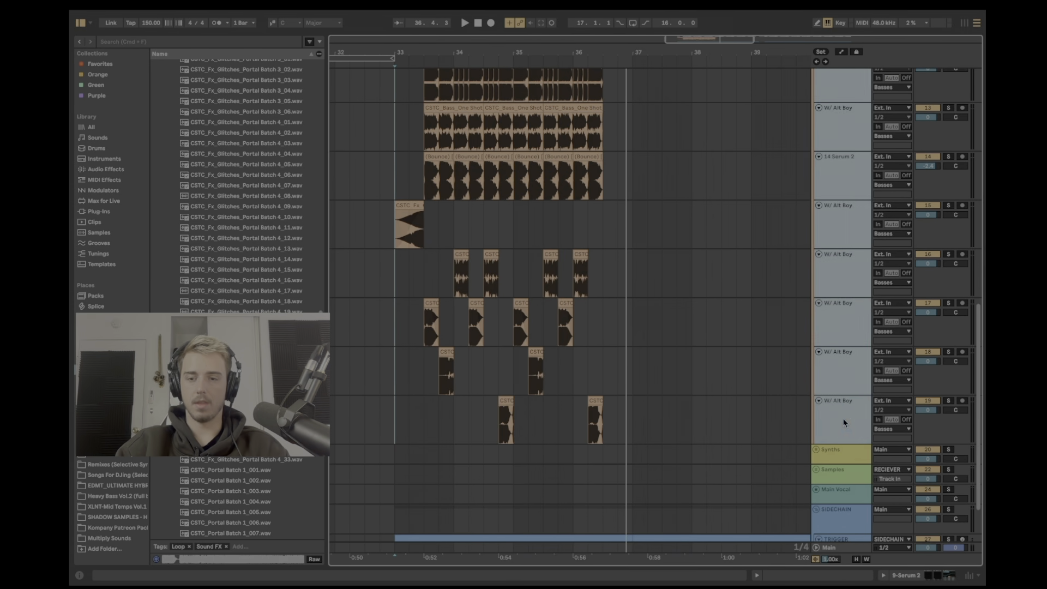
{"action": "scroll", "coordinate": [662, 357], "scroll_direction": "up", "scroll_amount": 4}
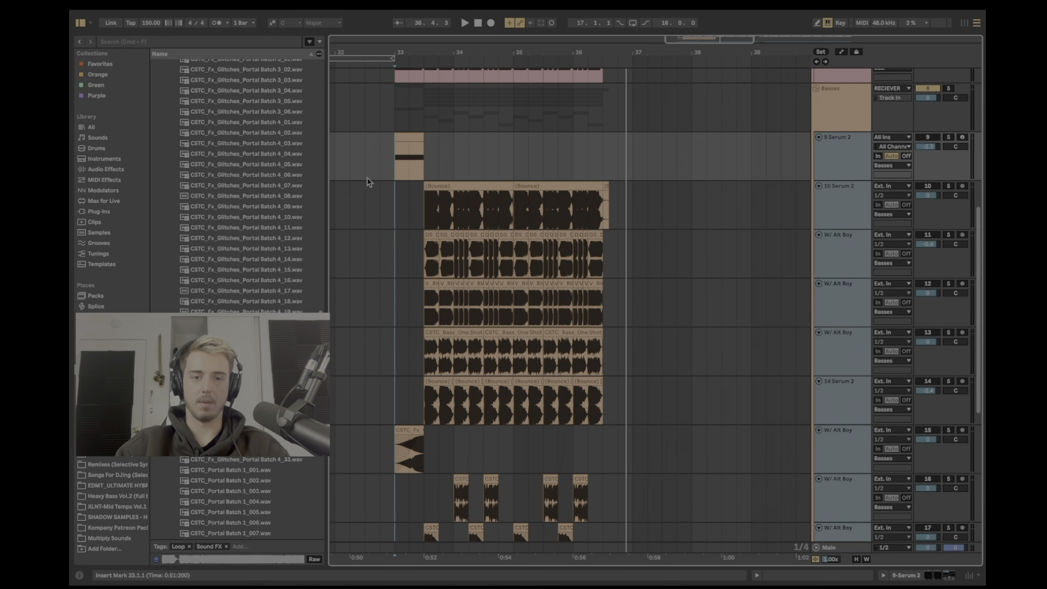
{"action": "left_click", "coordinate": [395, 151]}
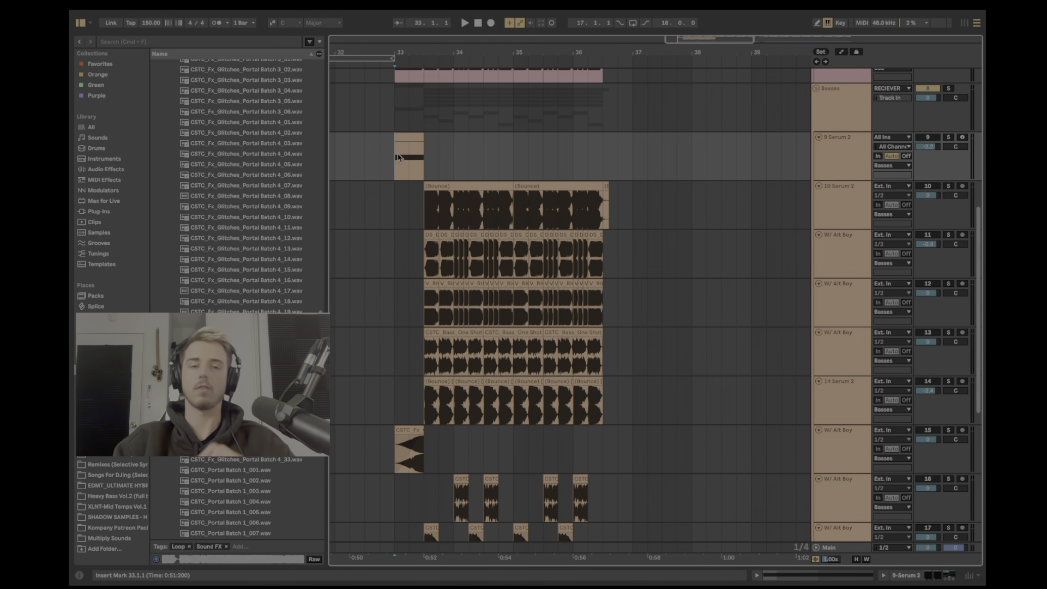
{"action": "scroll", "coordinate": [430, 319], "scroll_direction": "up", "scroll_amount": 4}
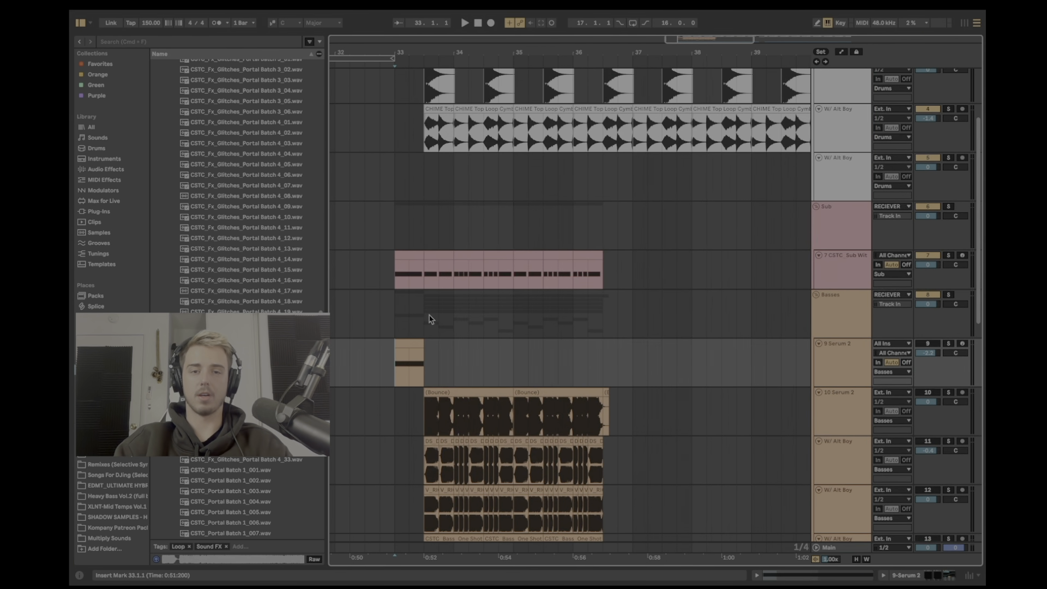
Step: Play from 33.1.1 with the drums alone and again with the sub track active
{"action": "left_click", "coordinate": [428, 325]}
{"action": "key", "text": "space"}
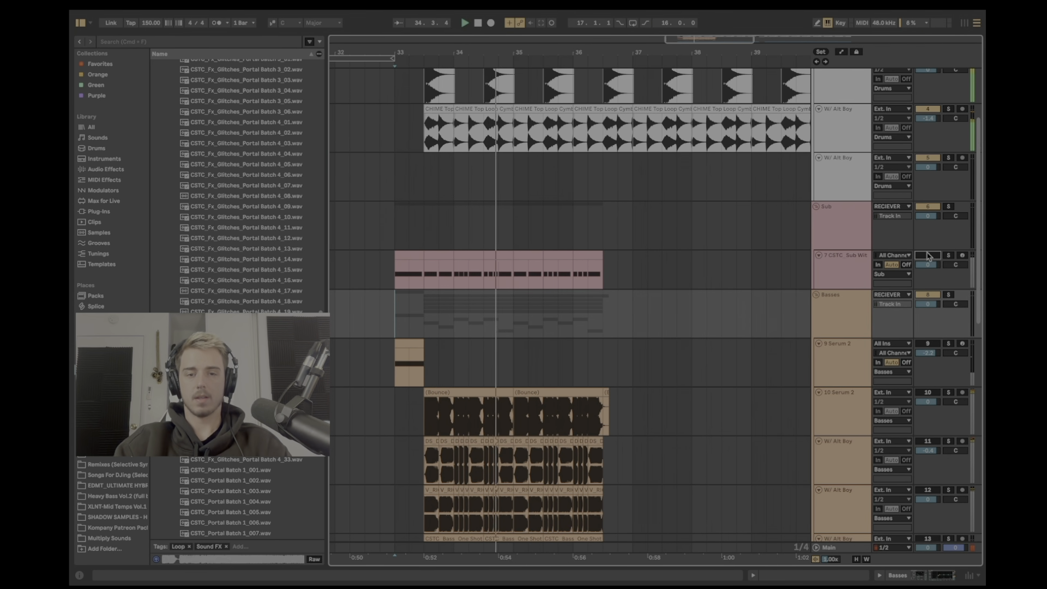
{"action": "key", "text": "space"}
{"action": "key", "text": "space"}
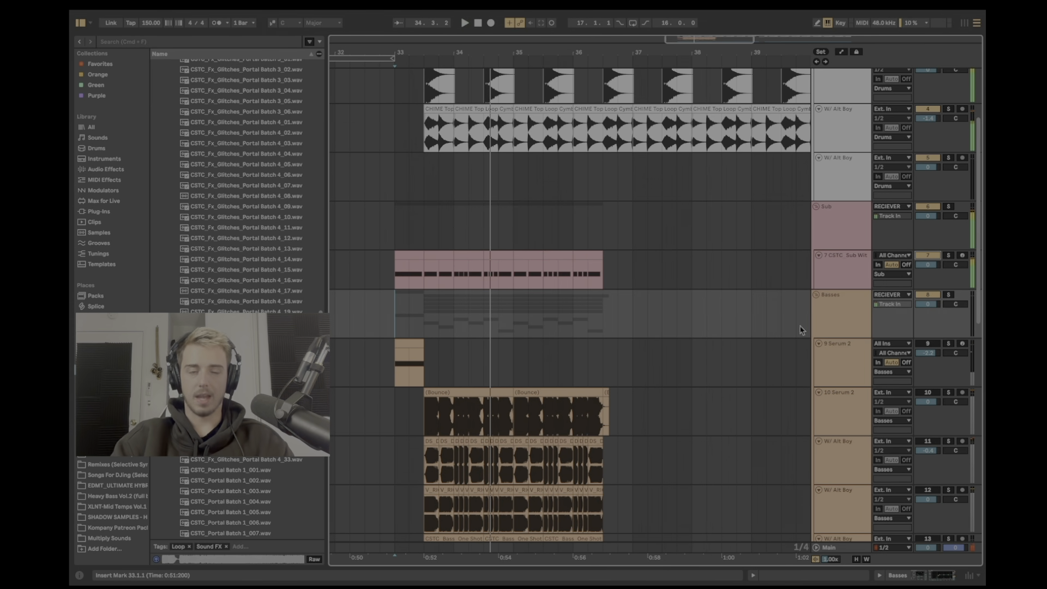
{"action": "key", "text": "space"}
Step: Reactivate track 9, the Serum 2 fill, and play it with the drums and sub from 33.1.1
{"action": "left_click", "coordinate": [892, 367]}
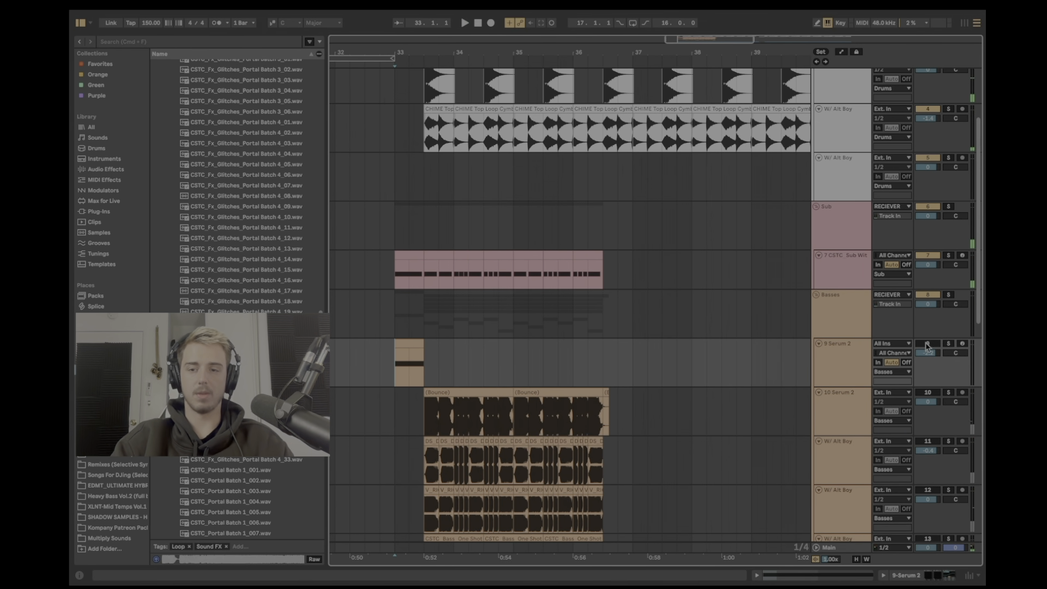
{"action": "scroll", "coordinate": [507, 296], "scroll_direction": "down", "scroll_amount": 3}
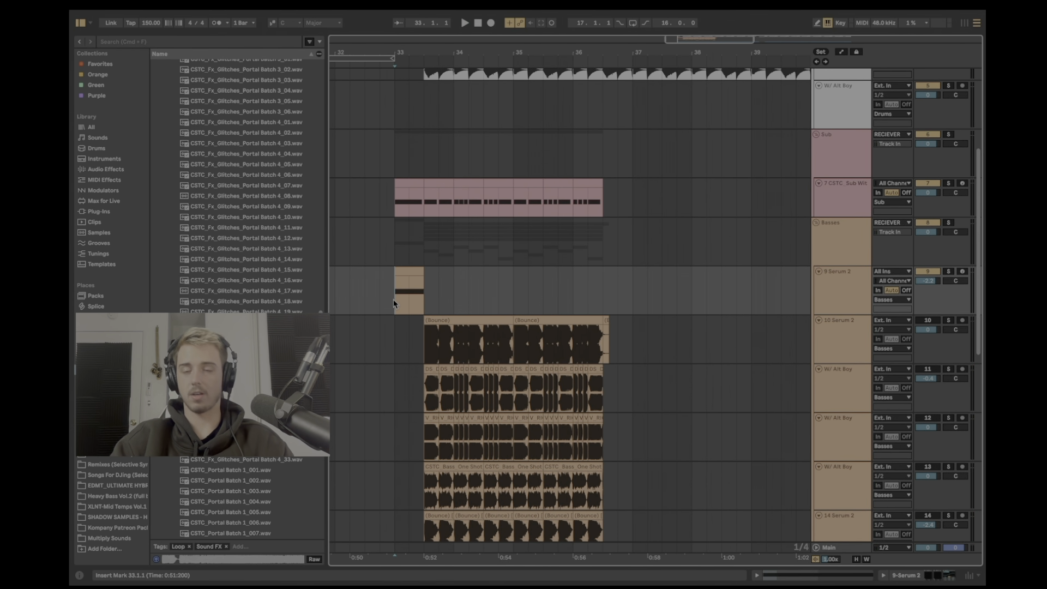
{"action": "key", "text": "space"}
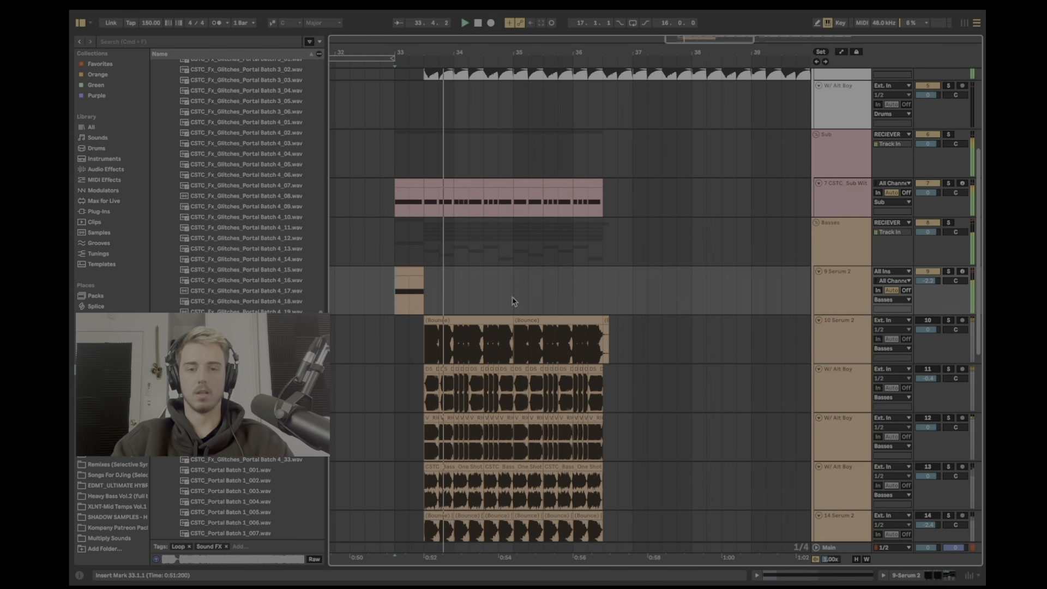
{"action": "scroll", "coordinate": [489, 292], "scroll_direction": "down", "scroll_amount": 1}
{"action": "key", "text": "space"}
Step: Reactivate track 10, the bounced Serum 2 bass, and play the section from 33.3.1
{"action": "left_click", "coordinate": [429, 327]}
{"action": "left_click", "coordinate": [926, 295]}
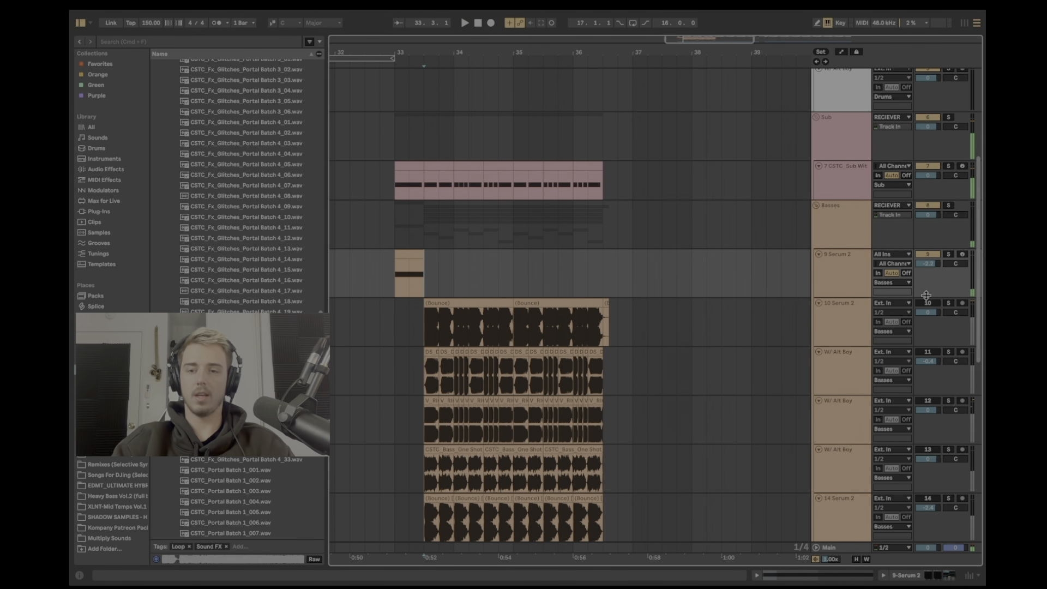
{"action": "left_click", "coordinate": [428, 332]}
{"action": "scroll", "coordinate": [540, 311], "scroll_direction": "down", "scroll_amount": 1}
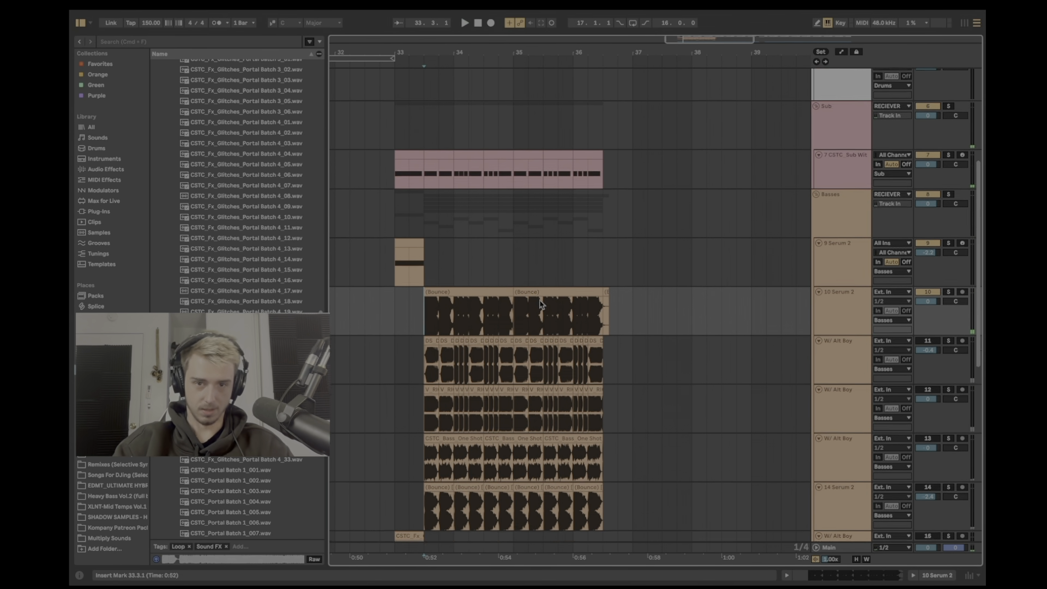
{"action": "scroll", "coordinate": [540, 304], "scroll_direction": "down", "scroll_amount": 4}
{"action": "key", "text": "space"}
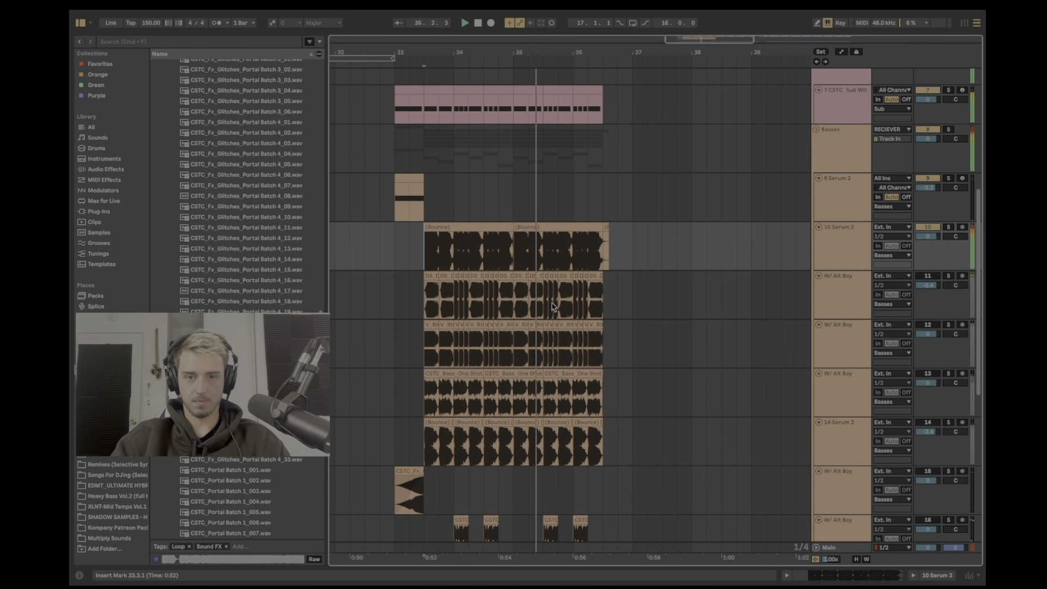
Step: Reactivate track 11 and play the combined layers from 33.3.1 and 33.1.1
{"action": "scroll", "coordinate": [637, 288], "scroll_direction": "down", "scroll_amount": 4}
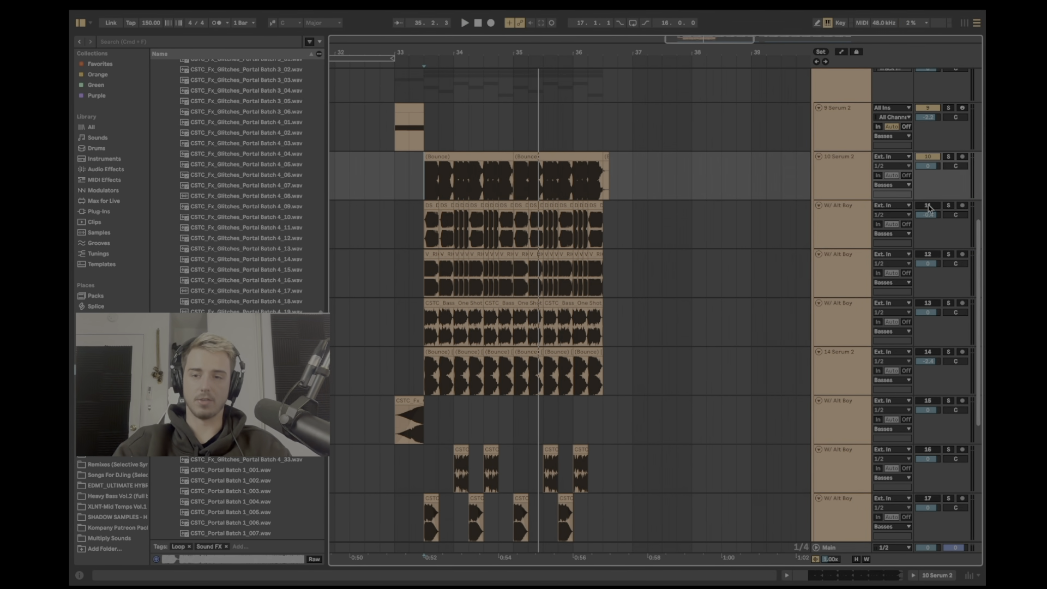
{"action": "left_click", "coordinate": [949, 206]}
{"action": "key", "text": "space"}
{"action": "key", "text": "space"}
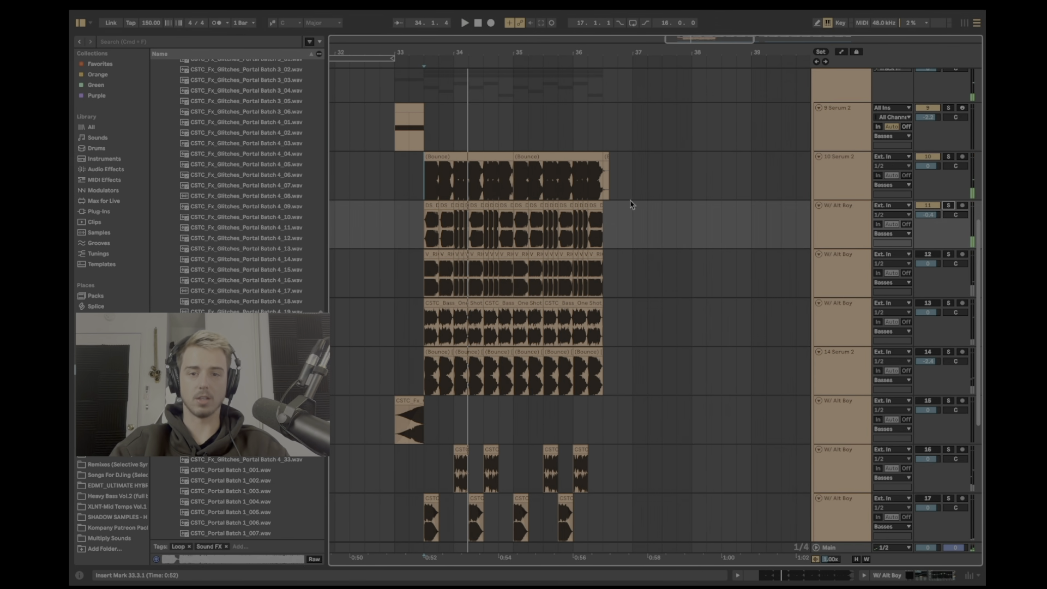
{"action": "left_click", "coordinate": [390, 193]}
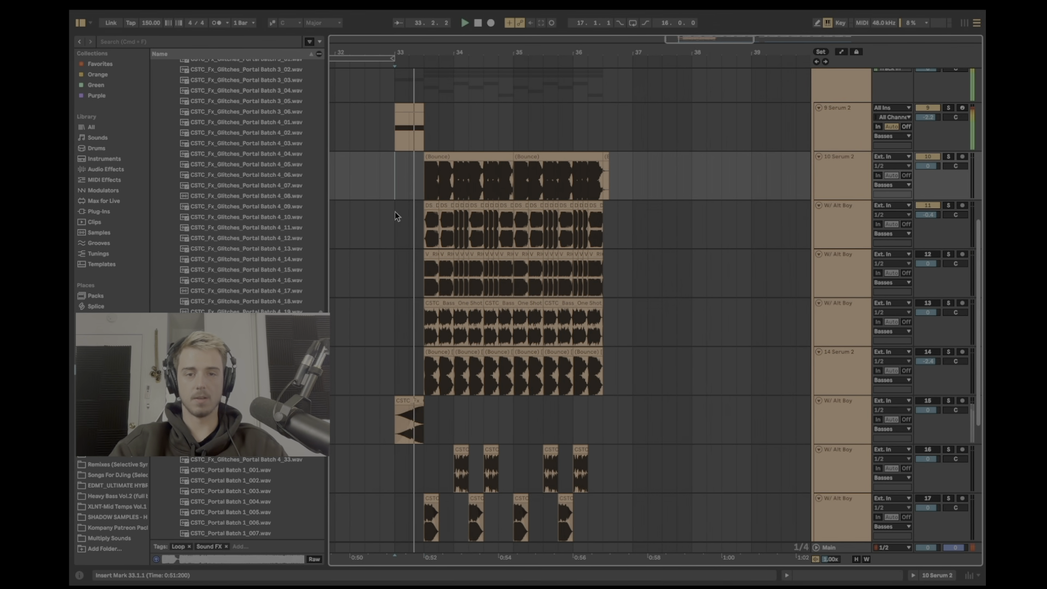
{"action": "left_click", "coordinate": [423, 236]}
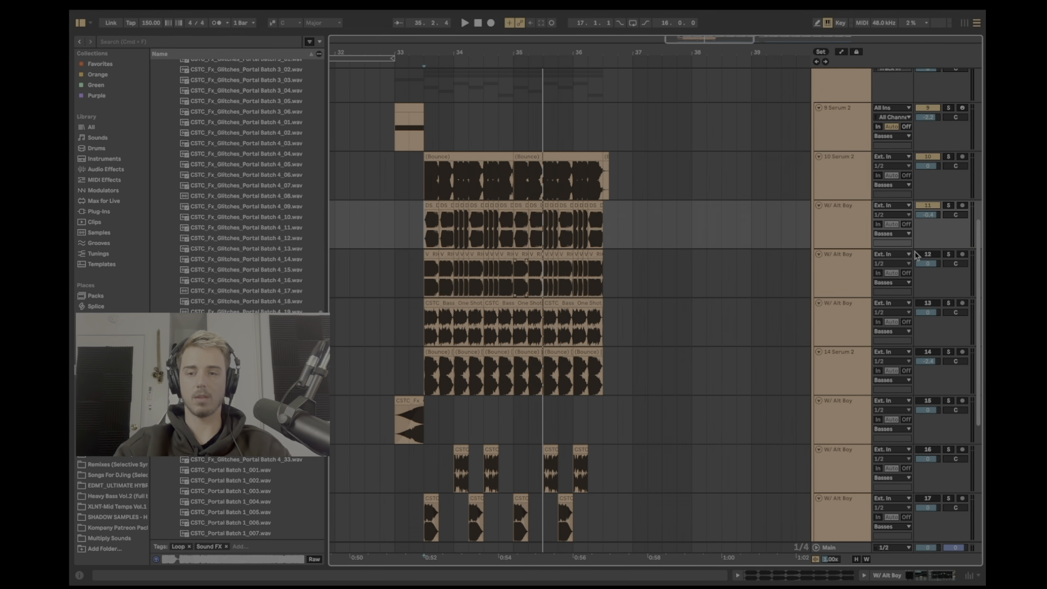
Step: Reactivate track 12, listen to it soloed, and play it with the other active layers from 33.1.1
{"action": "left_click", "coordinate": [947, 255]}
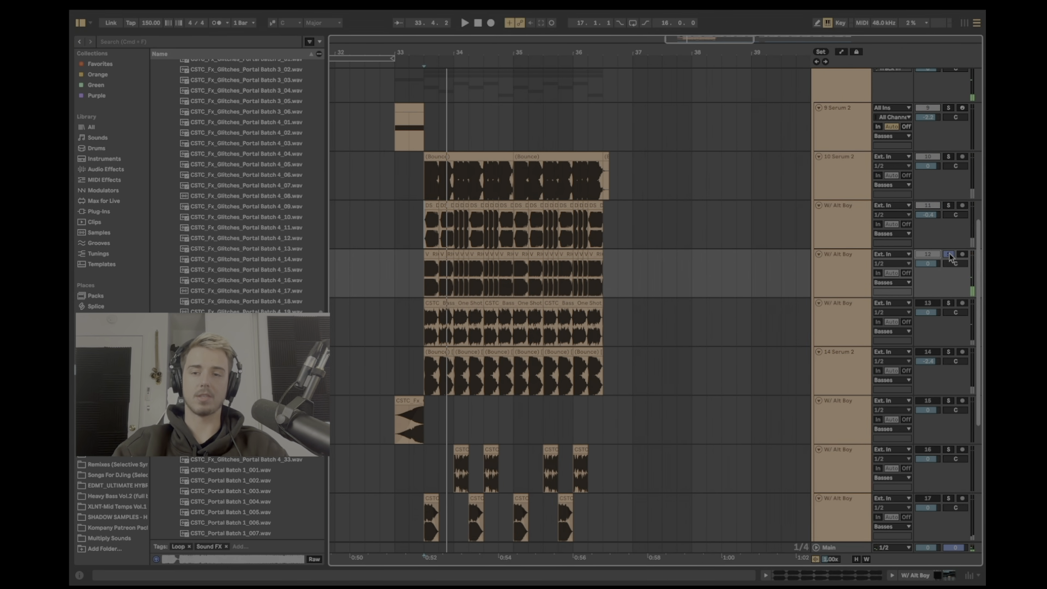
{"action": "left_click", "coordinate": [395, 265]}
{"action": "key", "text": "space"}
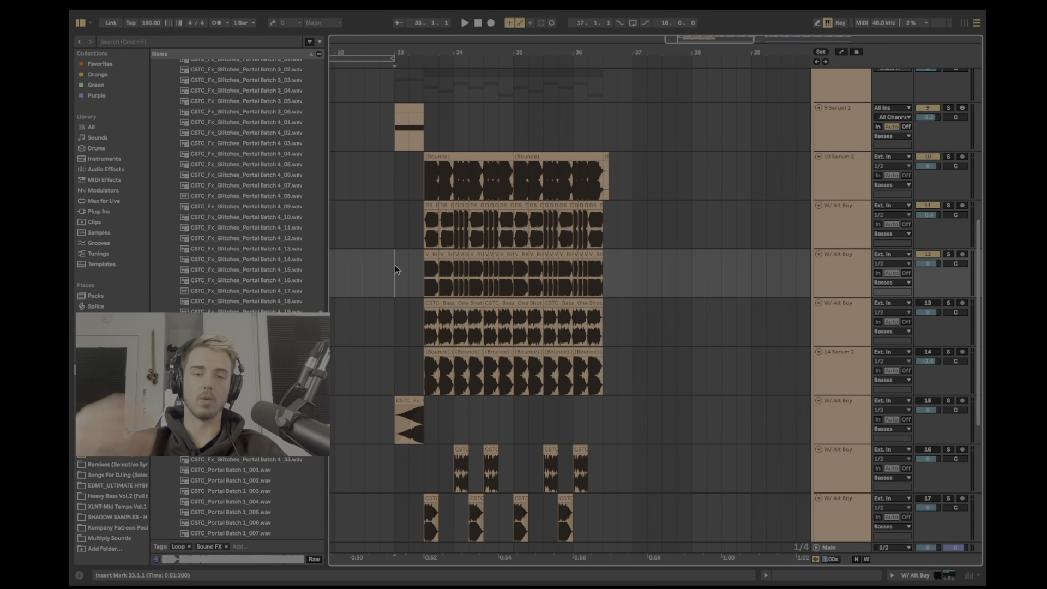
{"action": "key", "text": "space"}
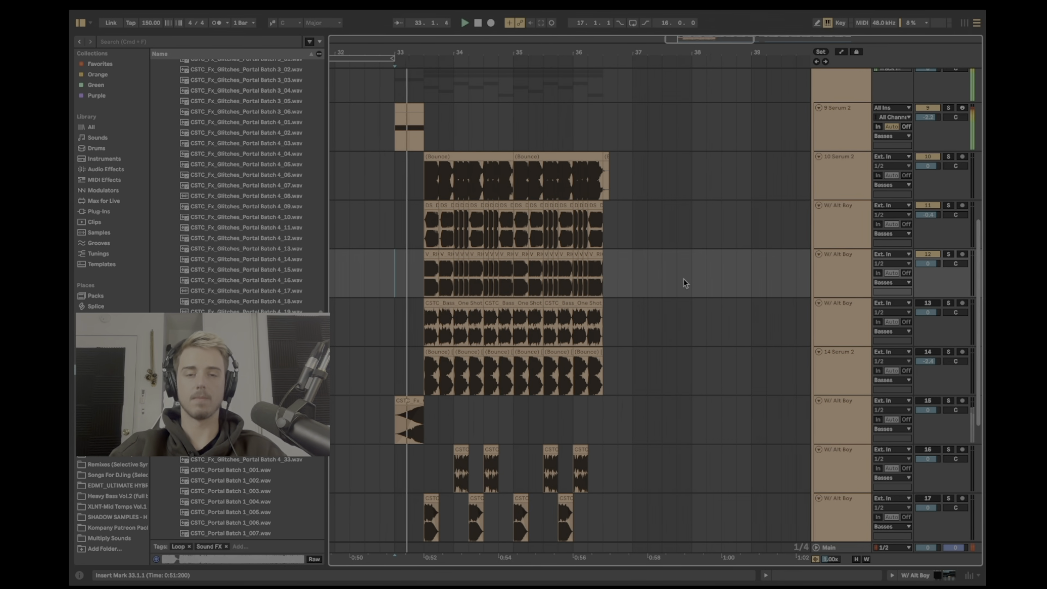
Step: Reactivate tracks 13 and 14 and play the two of them soloed
{"action": "scroll", "coordinate": [458, 279], "scroll_direction": "down", "scroll_amount": 2}
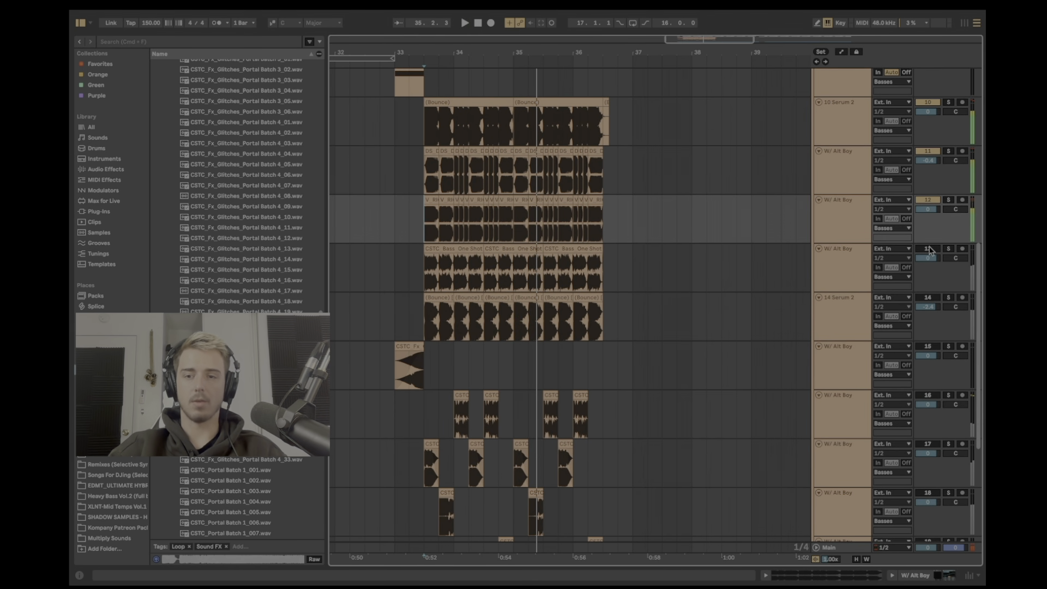
{"action": "left_click", "coordinate": [840, 312]}
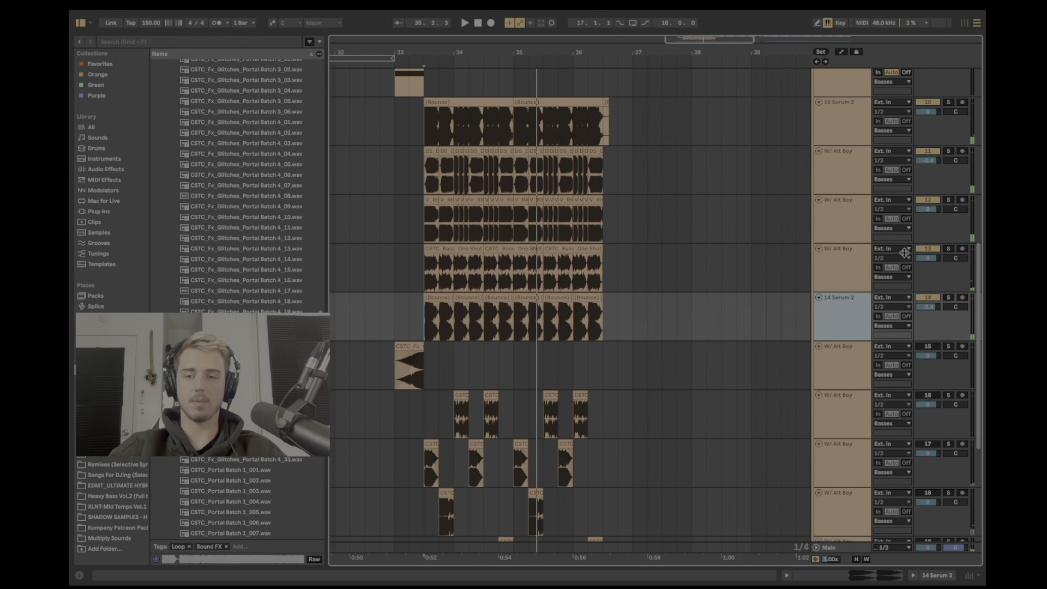
{"action": "left_click", "coordinate": [905, 253], "text": "shift"}
{"action": "left_click", "coordinate": [949, 249]}
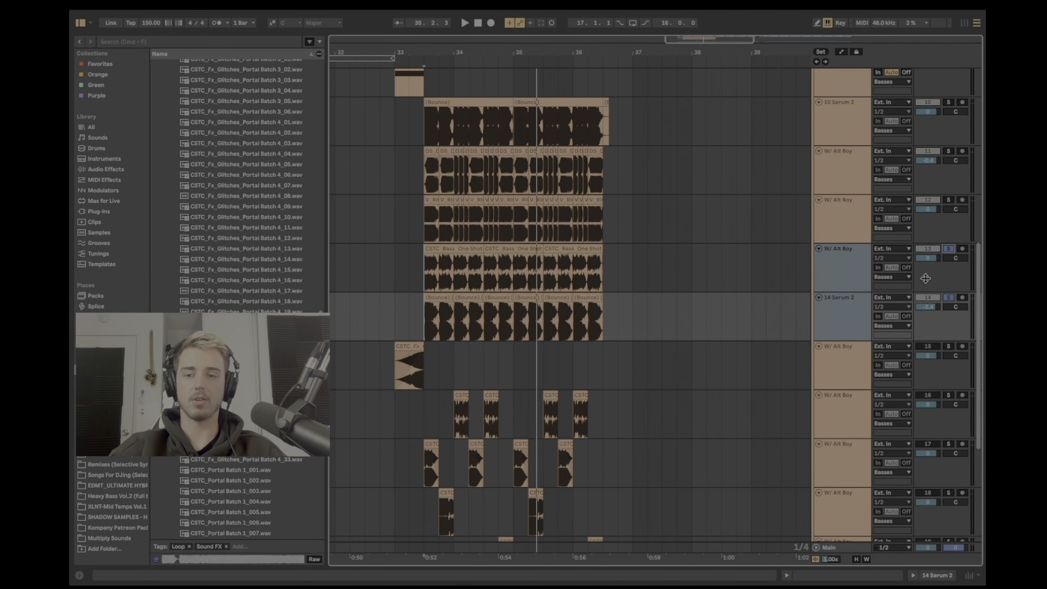
{"action": "key", "text": "space"}
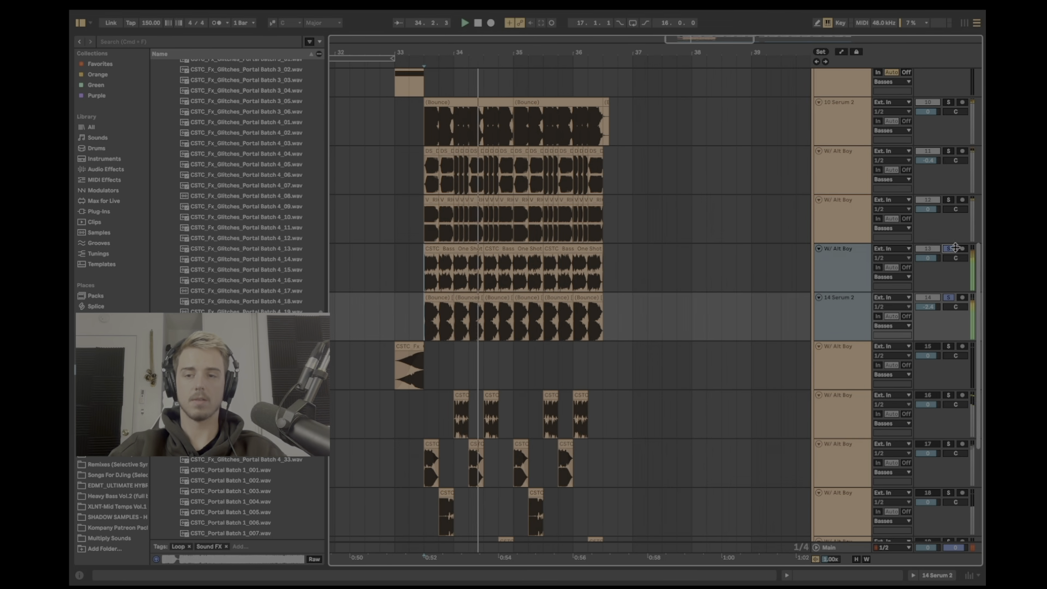
Step: Unsolo tracks 13 and 14 and play them with the other layers from 33.1.1 and 33.3.1
{"action": "left_click", "coordinate": [950, 249]}
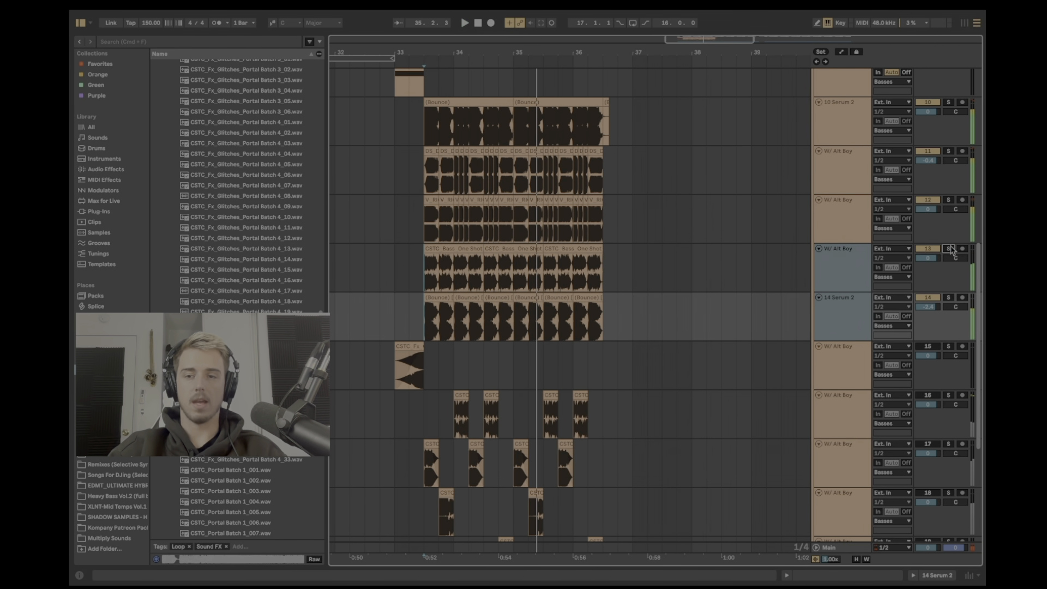
{"action": "left_click", "coordinate": [395, 265]}
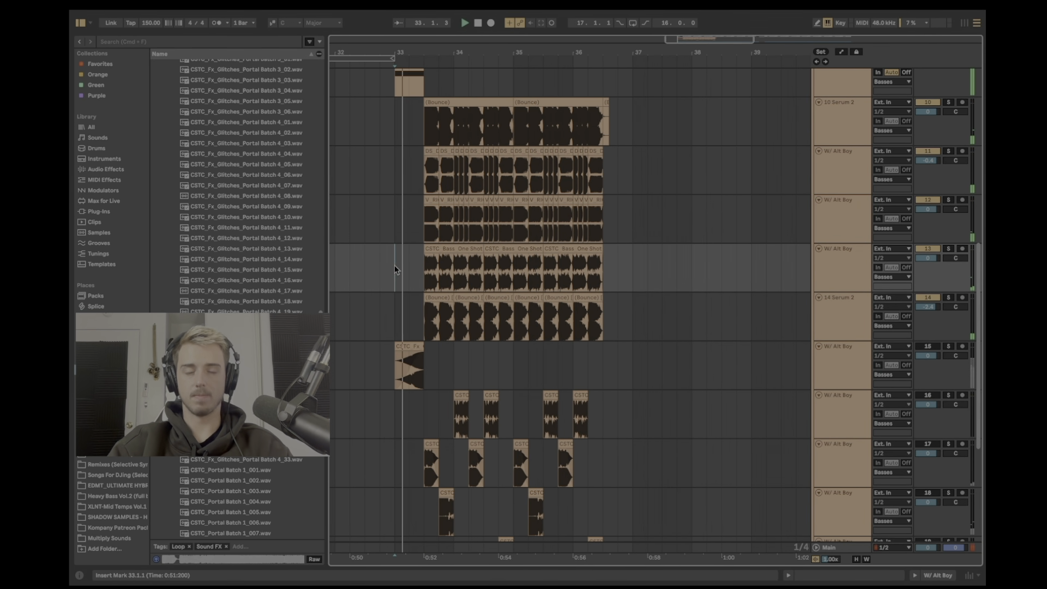
{"action": "left_click", "coordinate": [420, 271]}
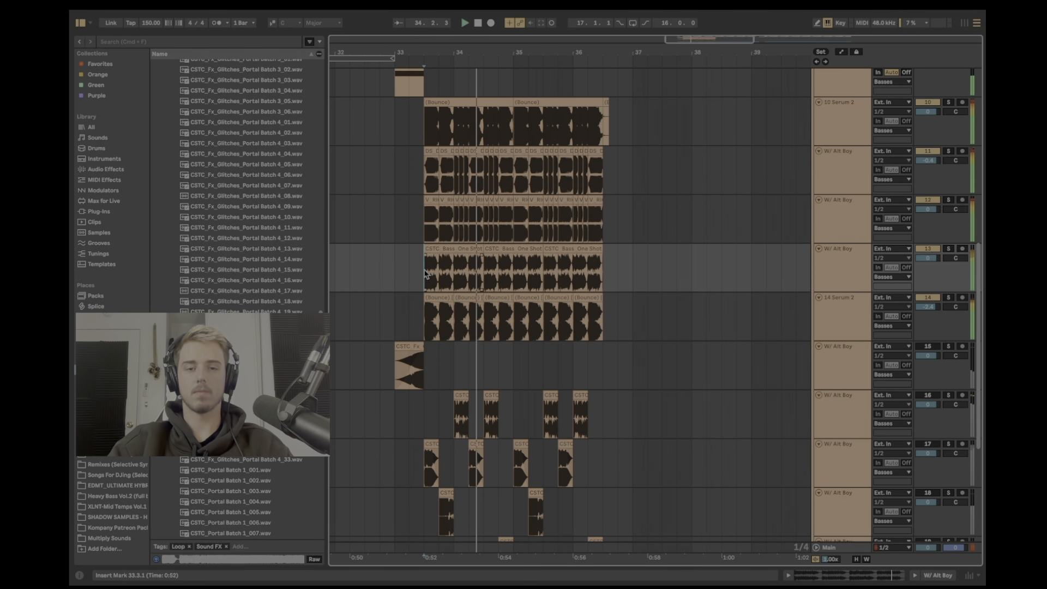
Step: Reactivate the glitch FX tracks 15 to 19 and play them soloed from 33.1.1
{"action": "scroll", "coordinate": [448, 271], "scroll_direction": "down", "scroll_amount": 3}
{"action": "left_click", "coordinate": [390, 284]}
{"action": "key", "text": "space"}
{"action": "left_click", "coordinate": [844, 274]}
{"action": "left_click", "coordinate": [837, 480], "text": "shift"}
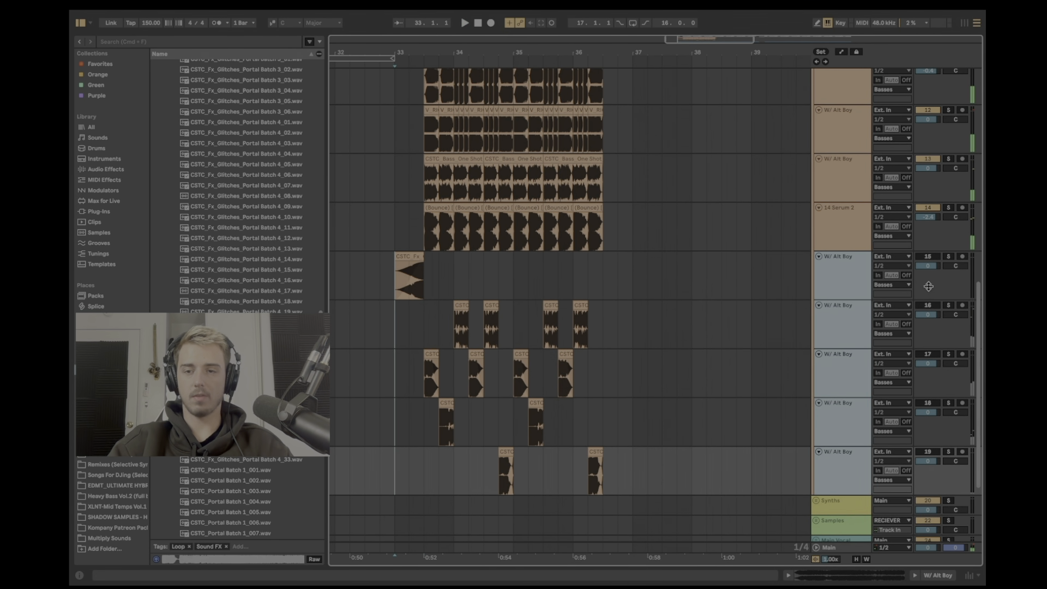
{"action": "left_click", "coordinate": [933, 258]}
{"action": "left_click", "coordinate": [949, 258]}
{"action": "key", "text": "space"}
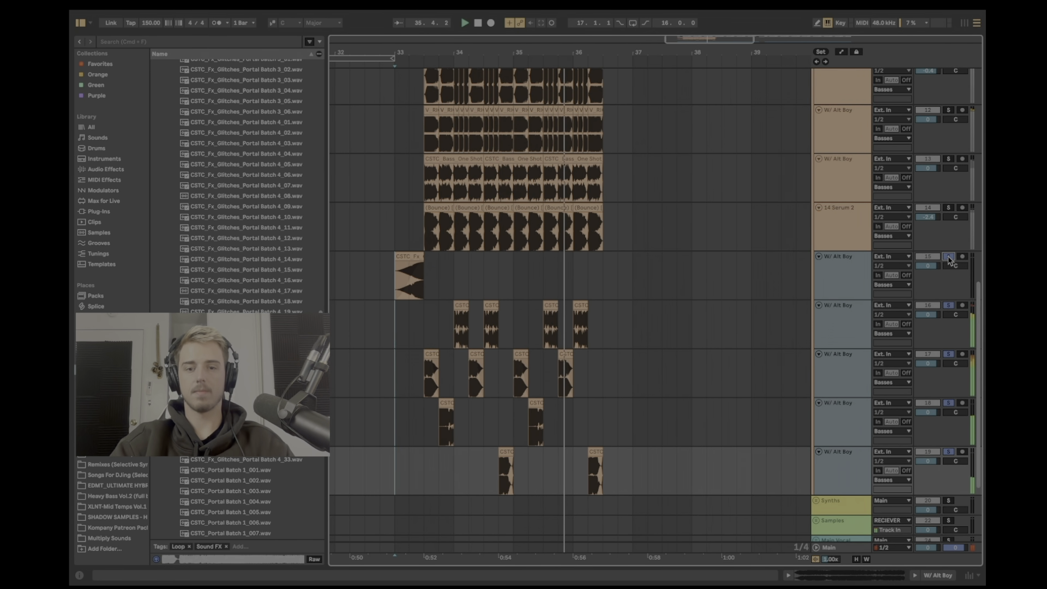
Step: Unsolo tracks 15 to 19 and play the full bass section from 33.1.1 with all layers active
{"action": "left_click", "coordinate": [949, 259]}
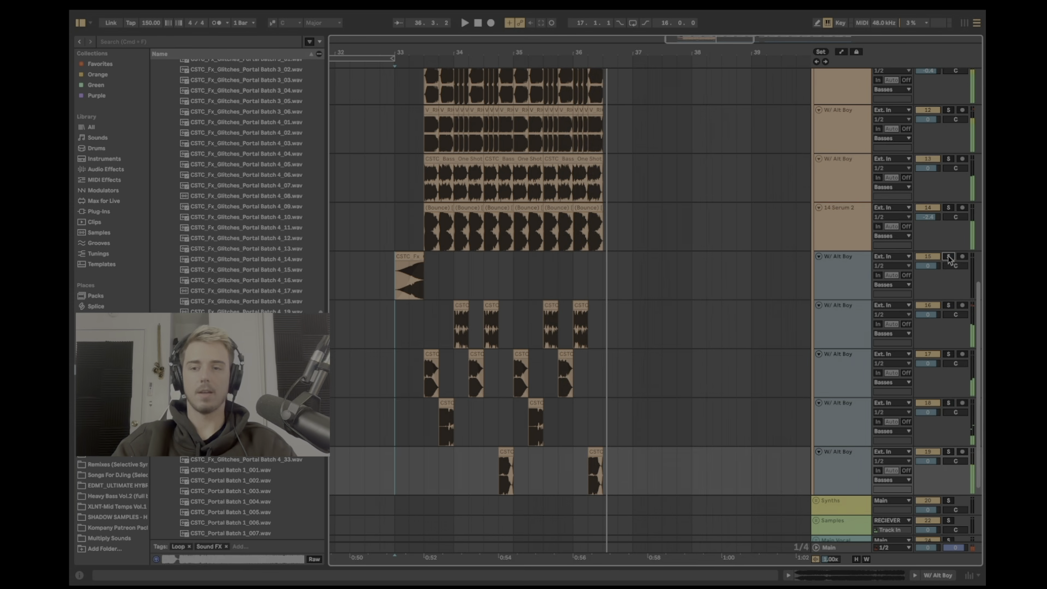
{"action": "left_click", "coordinate": [395, 240]}
{"action": "key", "text": "space"}
{"action": "scroll", "coordinate": [490, 300], "scroll_direction": "up", "scroll_amount": 3}
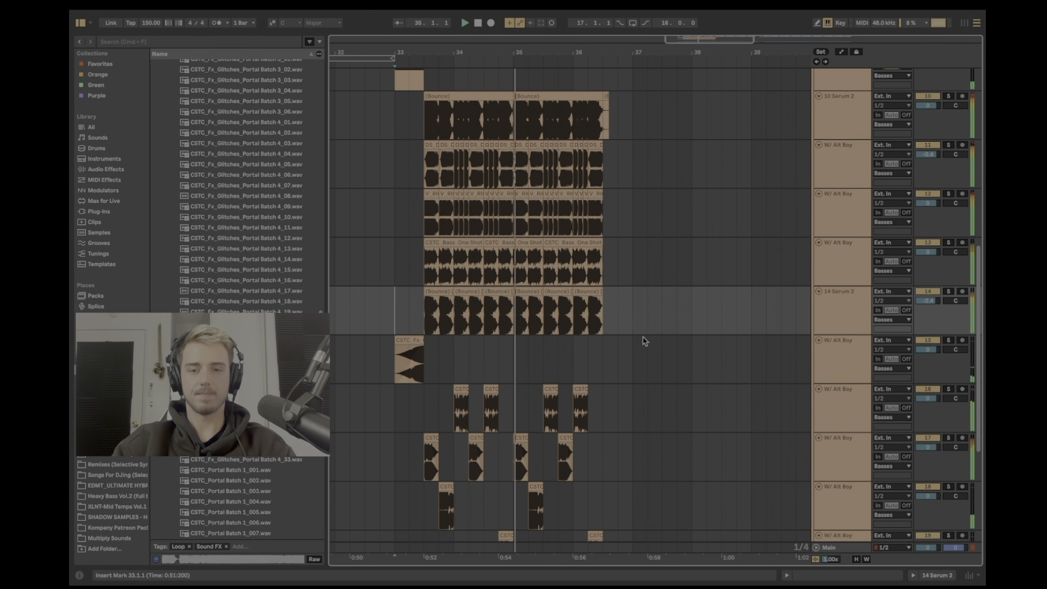
{"action": "scroll", "coordinate": [644, 339], "scroll_direction": "up", "scroll_amount": 1}
{"action": "scroll", "coordinate": [646, 337], "scroll_direction": "down", "scroll_amount": 3}
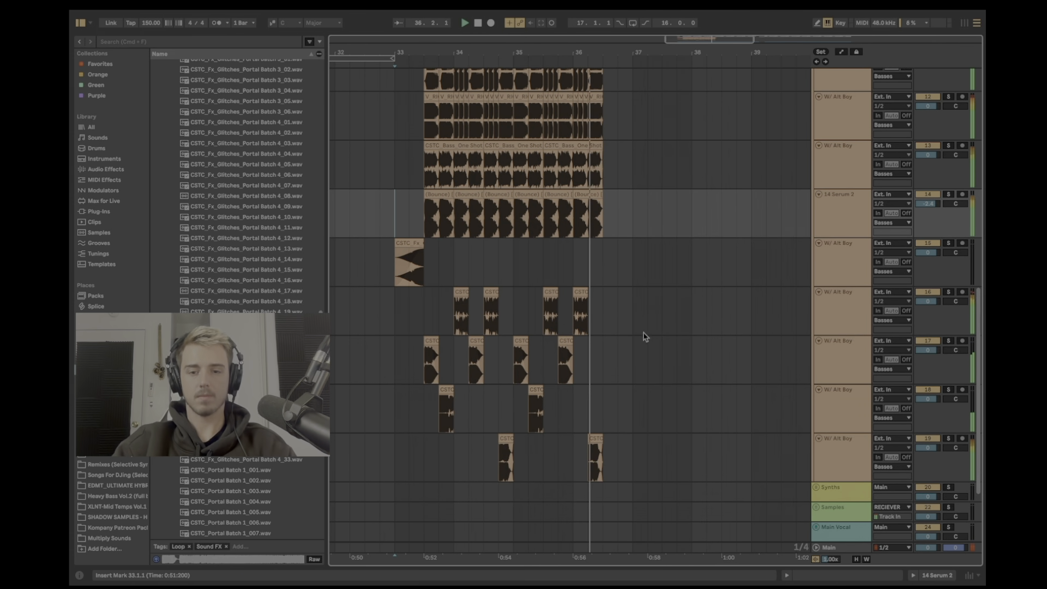
{"action": "key", "text": "space"}
Step: Lower the volume of glitch tracks 15 to 19 to -0.7 dB and reduce tracks 16 to 19 further
{"action": "left_click", "coordinate": [831, 295]}
{"action": "left_click", "coordinate": [840, 262]}
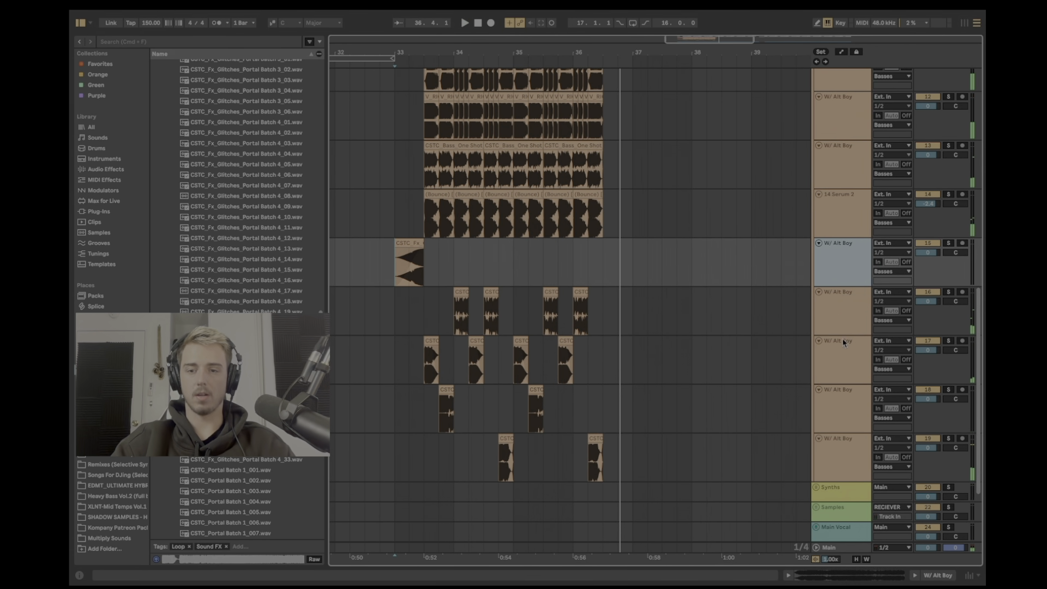
{"action": "left_click", "coordinate": [846, 452], "text": "shift"}
{"action": "left_click_drag", "start_coordinate": [928, 253], "coordinate": [928, 256]}
{"action": "left_click", "coordinate": [829, 332]}
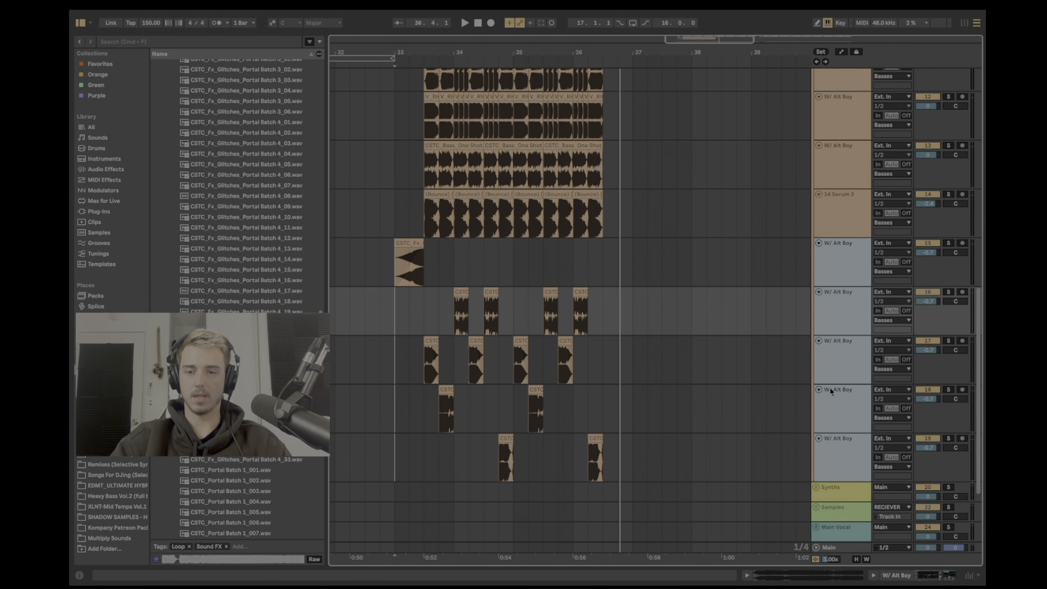
{"action": "left_click", "coordinate": [843, 453], "text": "shift"}
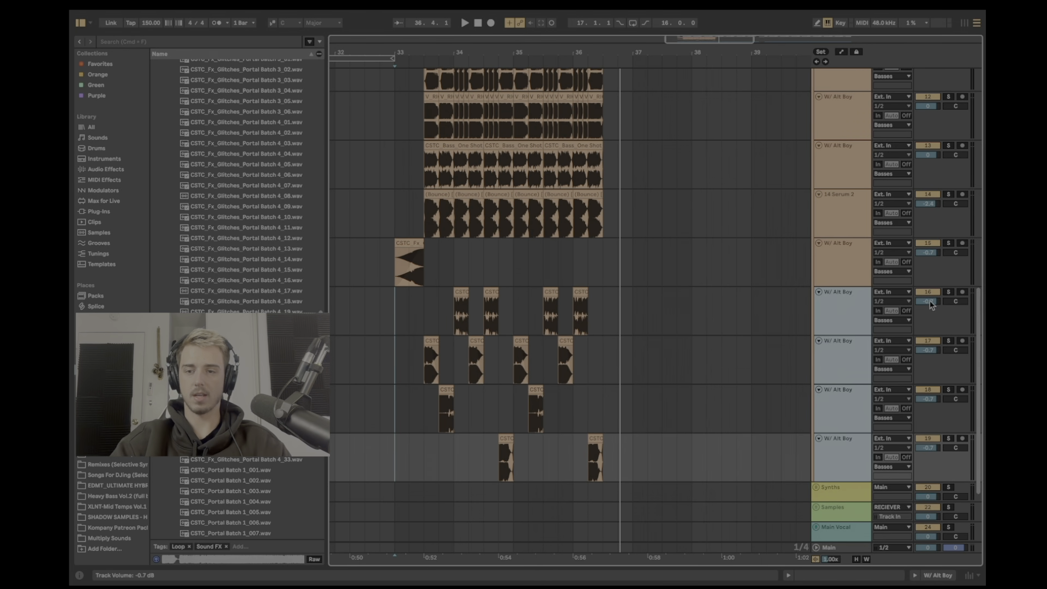
{"action": "left_click_drag", "start_coordinate": [931, 304], "coordinate": [932, 312]}
Step: Play the section from 33.3.1 to check the lowered glitch FX against the bass layers
{"action": "key", "text": "space"}
{"action": "left_click", "coordinate": [429, 315]}
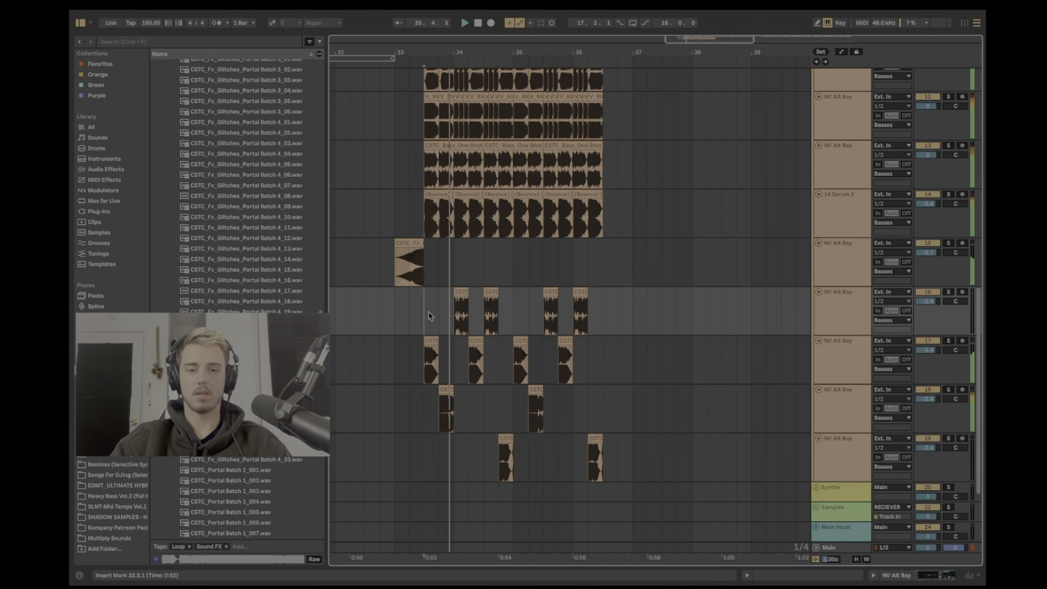
{"action": "left_click_drag", "start_coordinate": [489, 53], "coordinate": [539, 80]}
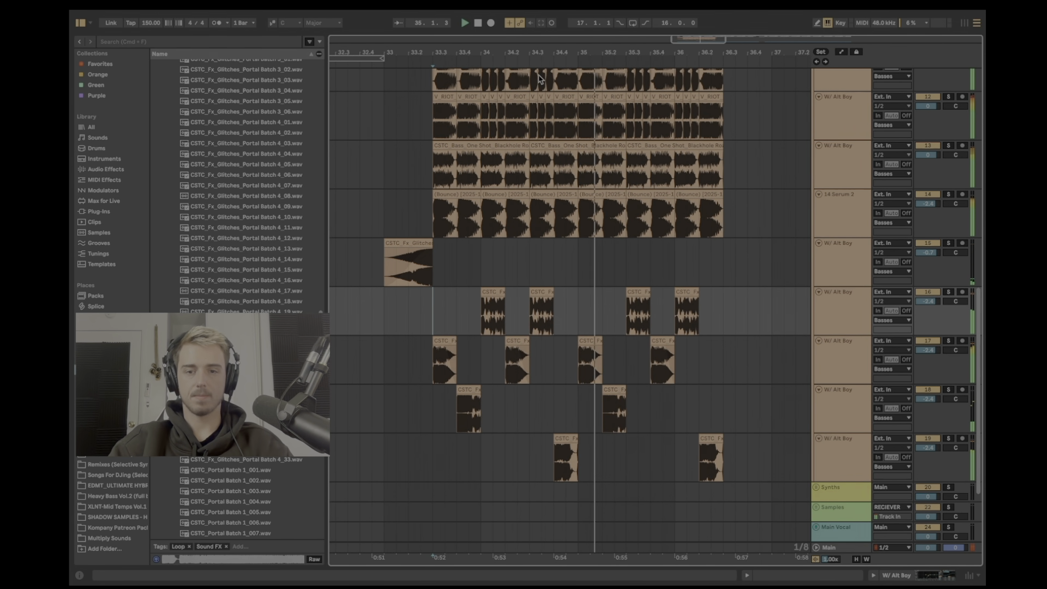
{"action": "scroll", "coordinate": [539, 80], "scroll_direction": "up", "scroll_amount": 5}
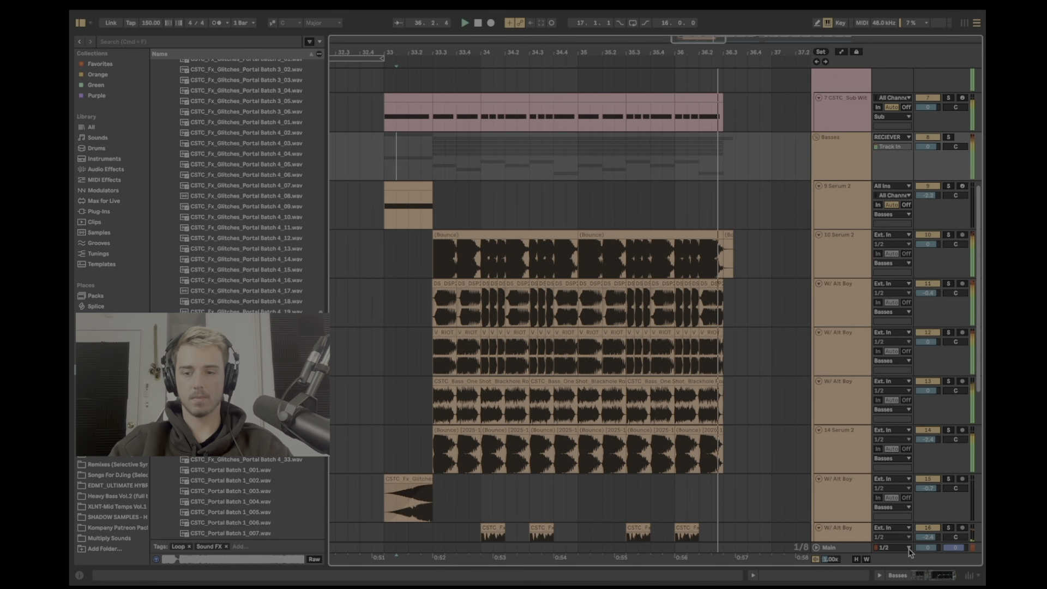
Step: Solo the Basses group, set its Glue Compressor makeup to 1.44 dB, and compare playback with the compressor bypassed and active
{"action": "left_click", "coordinate": [930, 575]}
{"action": "key", "text": "space"}
{"action": "key", "text": "space"}
{"action": "left_click", "coordinate": [434, 165]}
{"action": "key", "text": "s"}
{"action": "key", "text": "space"}
{"action": "key", "text": "space"}
{"action": "left_click_drag", "start_coordinate": [180, 541], "coordinate": [180, 535]}
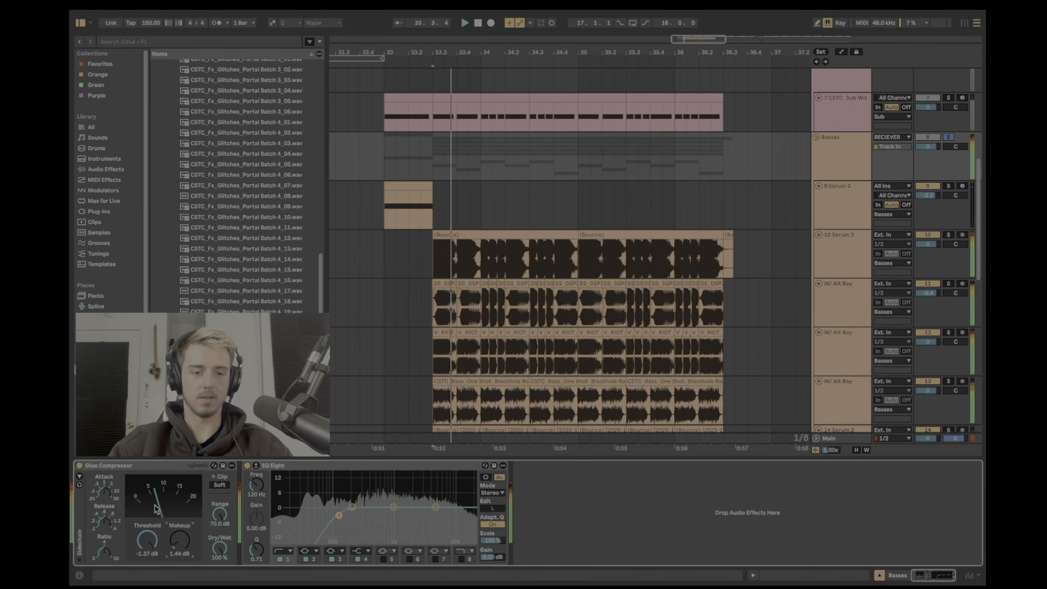
{"action": "left_click", "coordinate": [79, 466]}
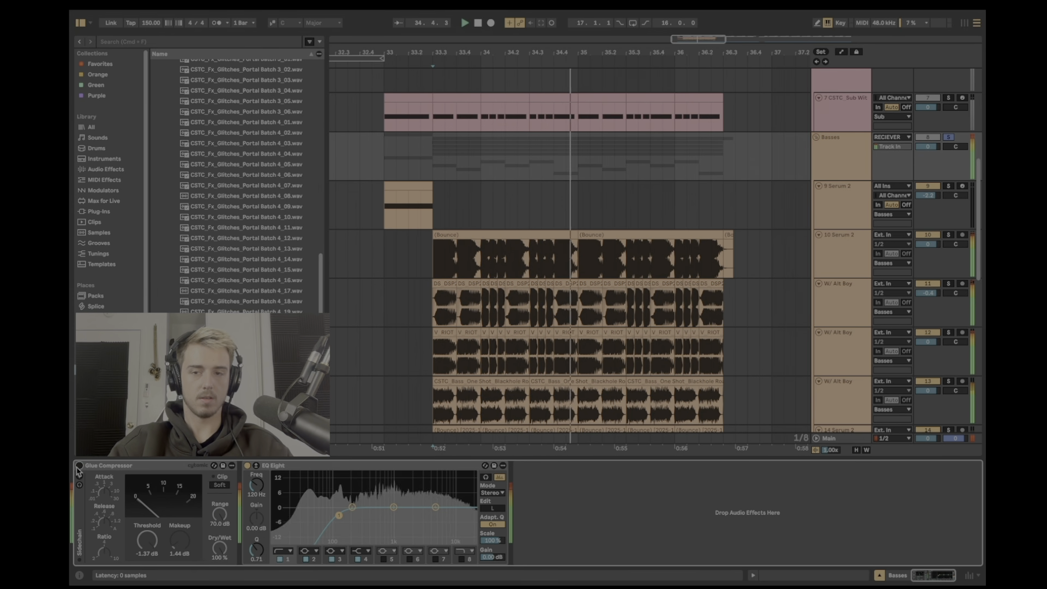
{"action": "left_click", "coordinate": [79, 466]}
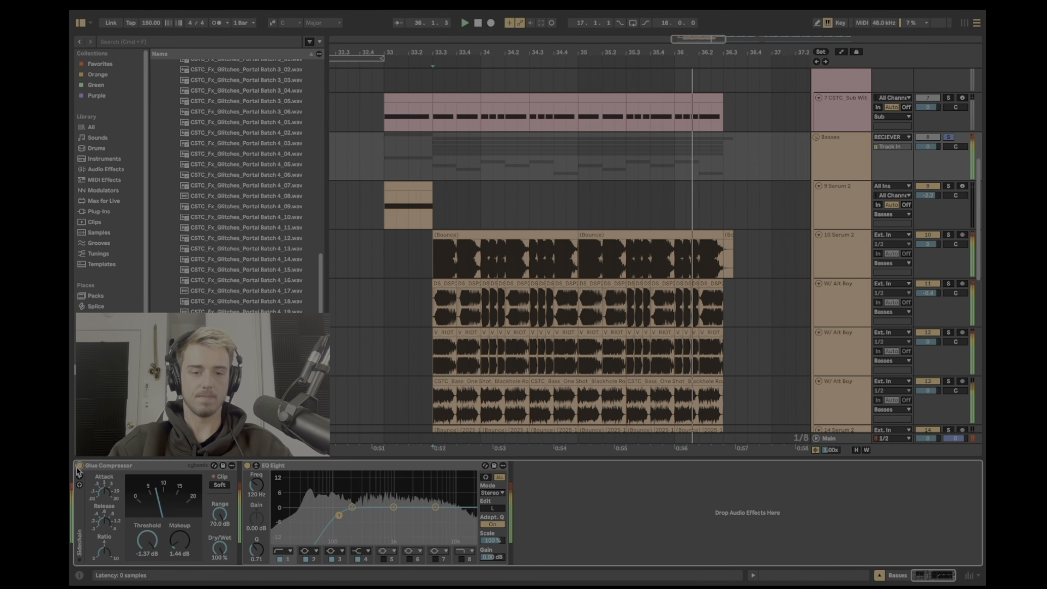
Step: Unsolo the Basses group and play the complete section from 33.1.1 with drums and sub
{"action": "left_click", "coordinate": [947, 138]}
{"action": "left_click", "coordinate": [396, 150]}
{"action": "left_click", "coordinate": [383, 167]}
{"action": "key", "text": "space"}
{"action": "left_click_drag", "start_coordinate": [471, 54], "coordinate": [454, 48]}
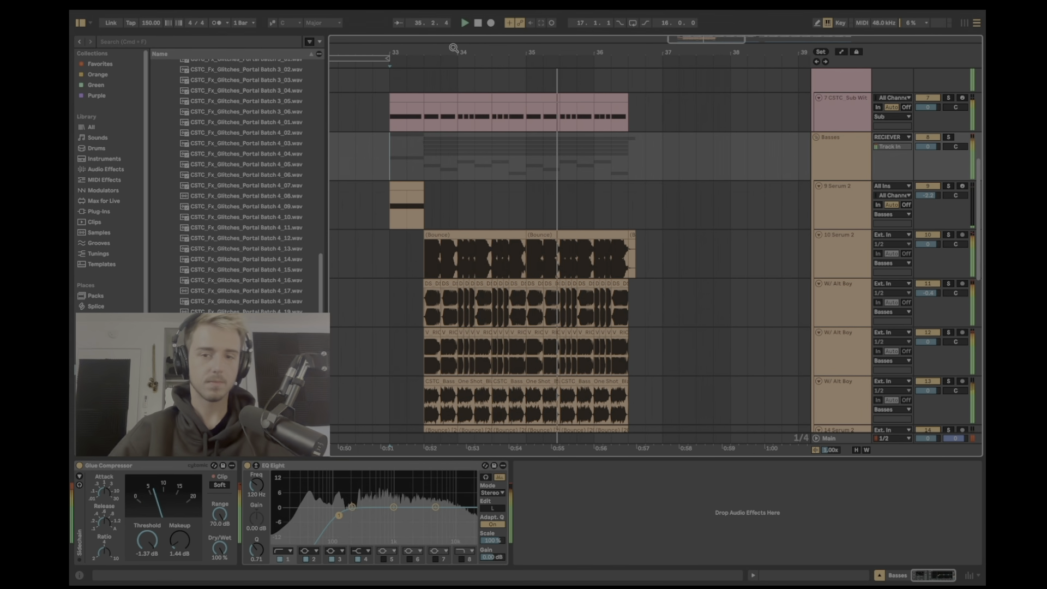
{"action": "scroll", "coordinate": [550, 169], "scroll_direction": "up", "scroll_amount": 4}
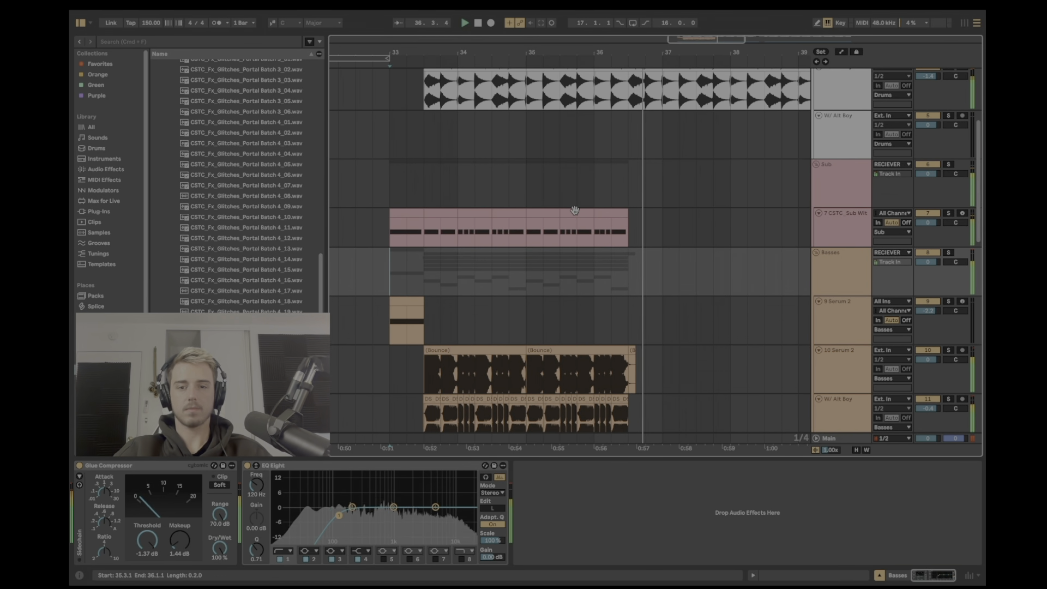
{"action": "scroll", "coordinate": [570, 212], "scroll_direction": "down", "scroll_amount": 5}
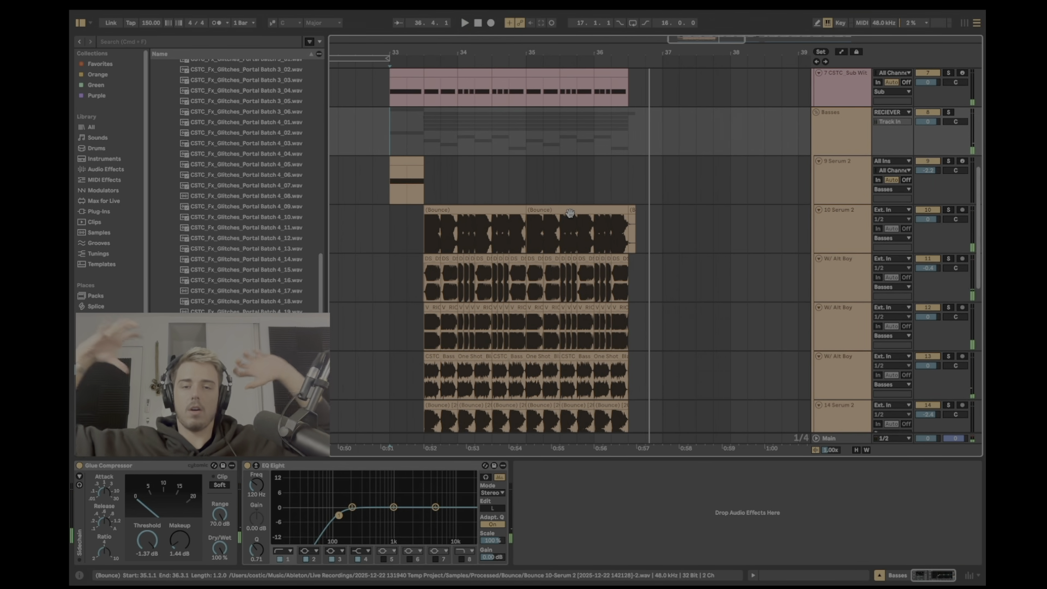